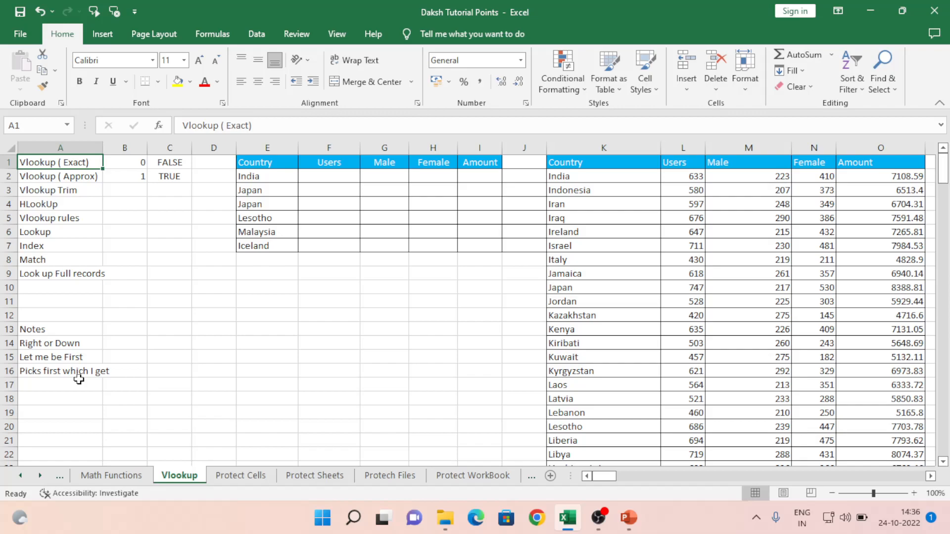
- Browse the topics list down to 'Look up Full records', then return to the top
key(Down)
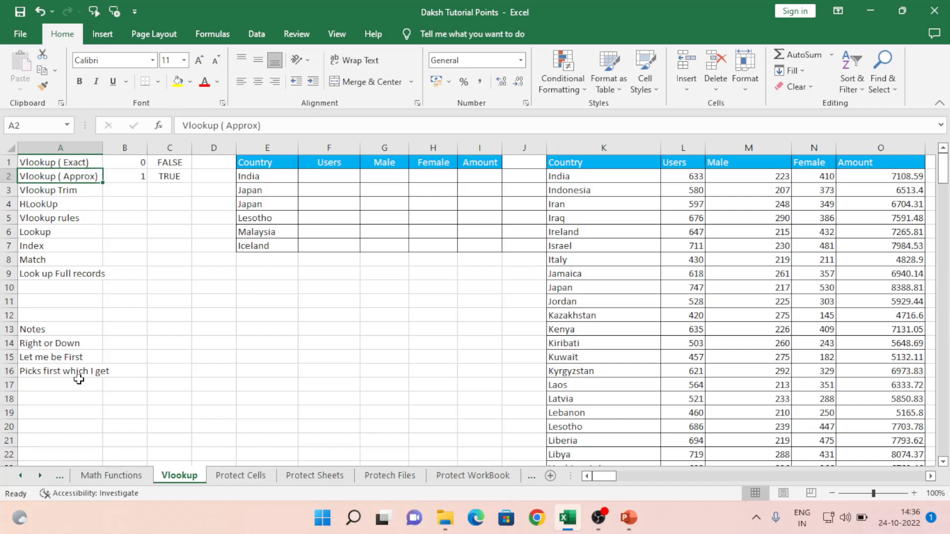
key(Down)
key(Down)
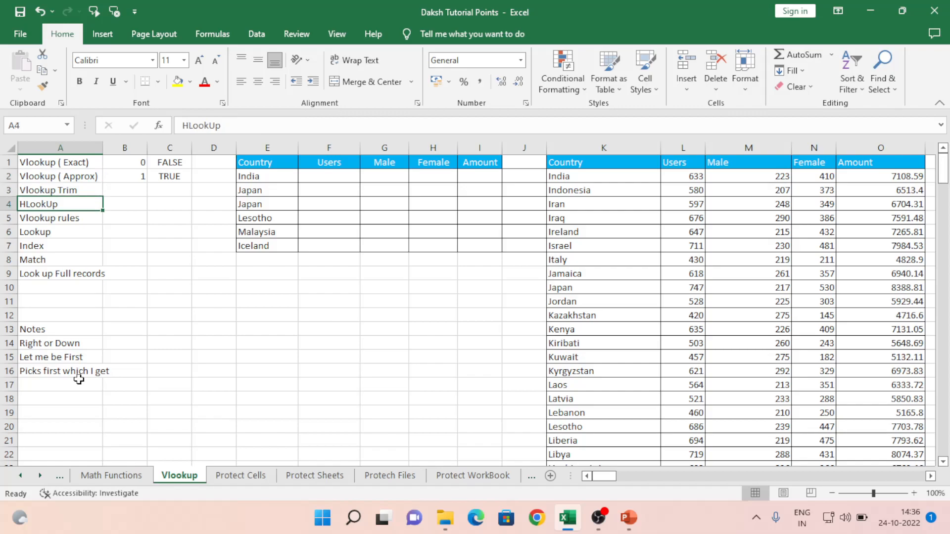
key(Down)
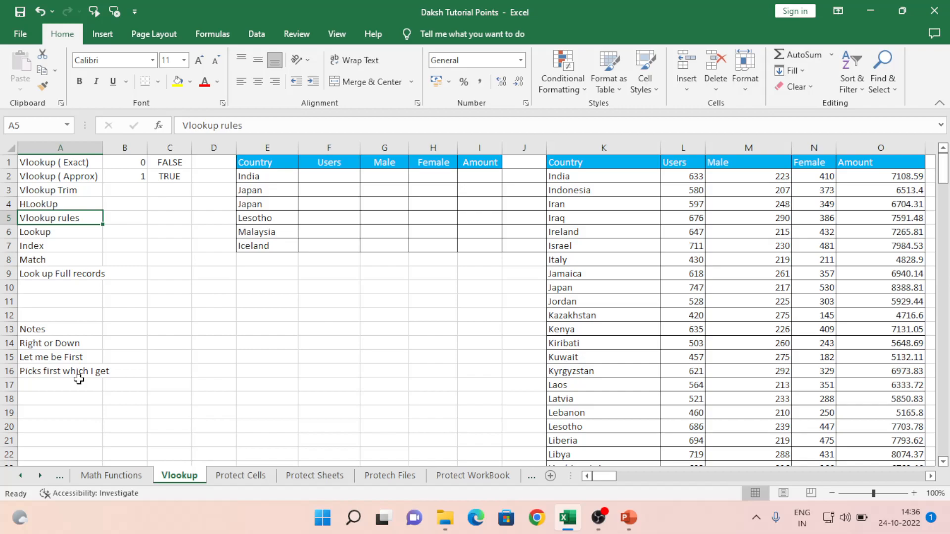
key(Down)
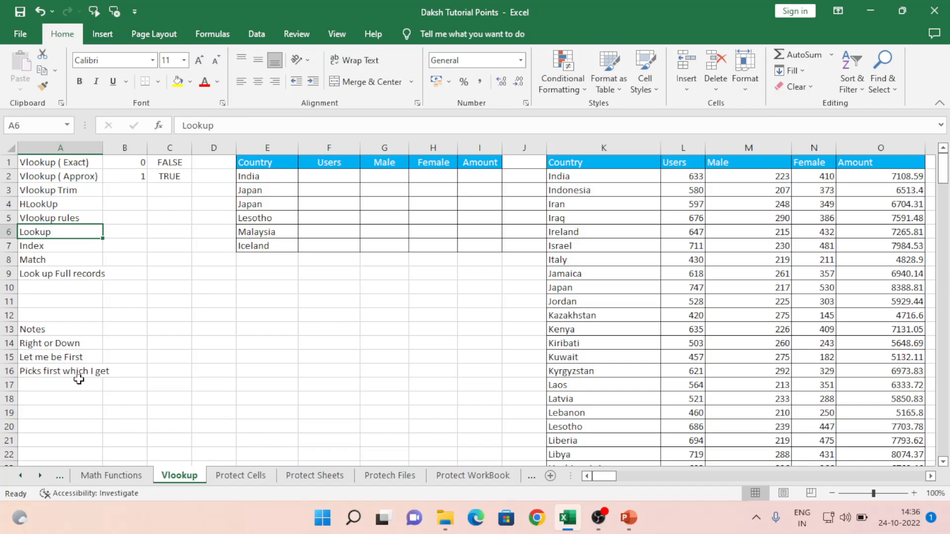
key(Down)
key(Down)
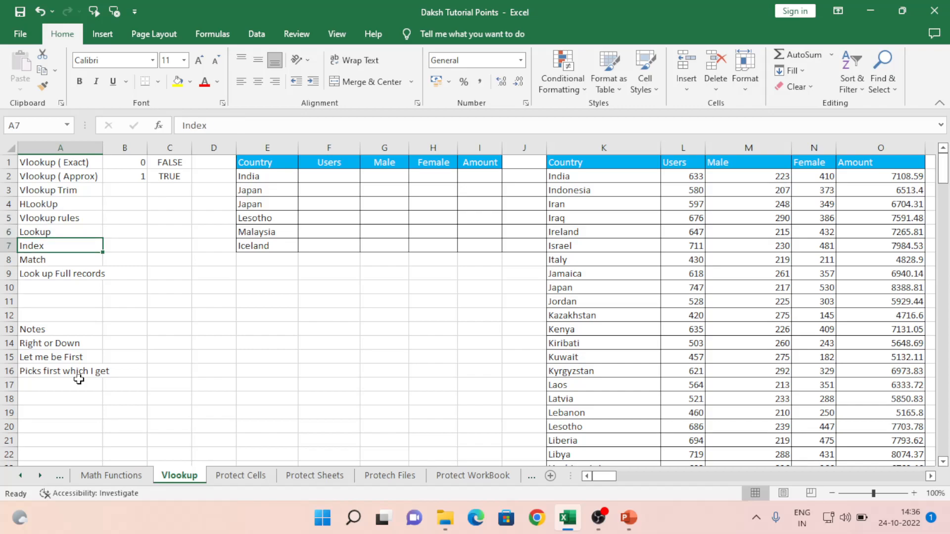
key(Down)
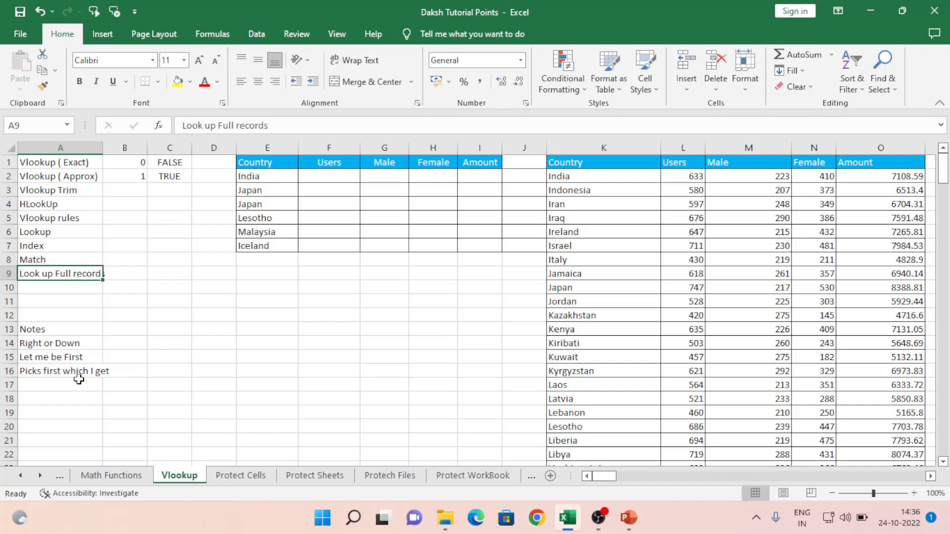
key(Up)
key(ctrl+Up)
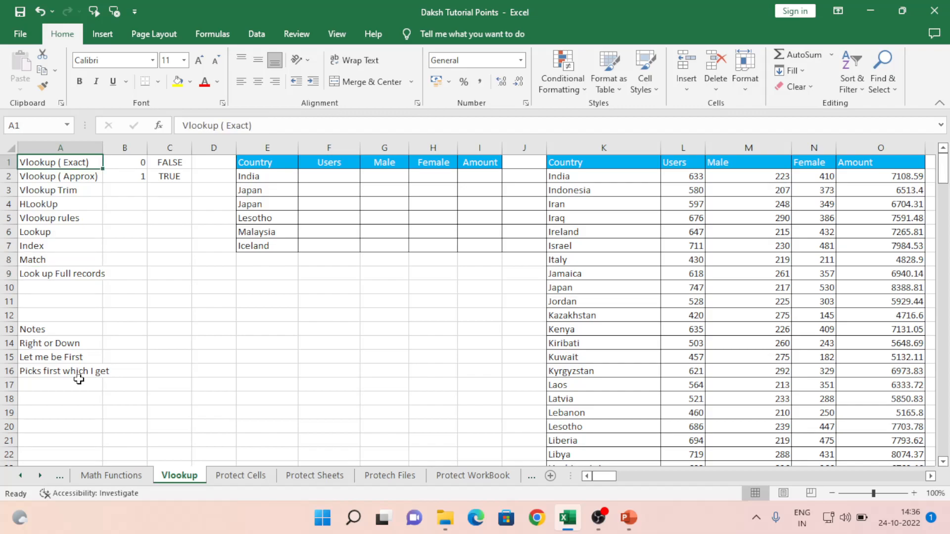
key(Right)
key(Right)
key(Right)
key(Right)
key(Right)
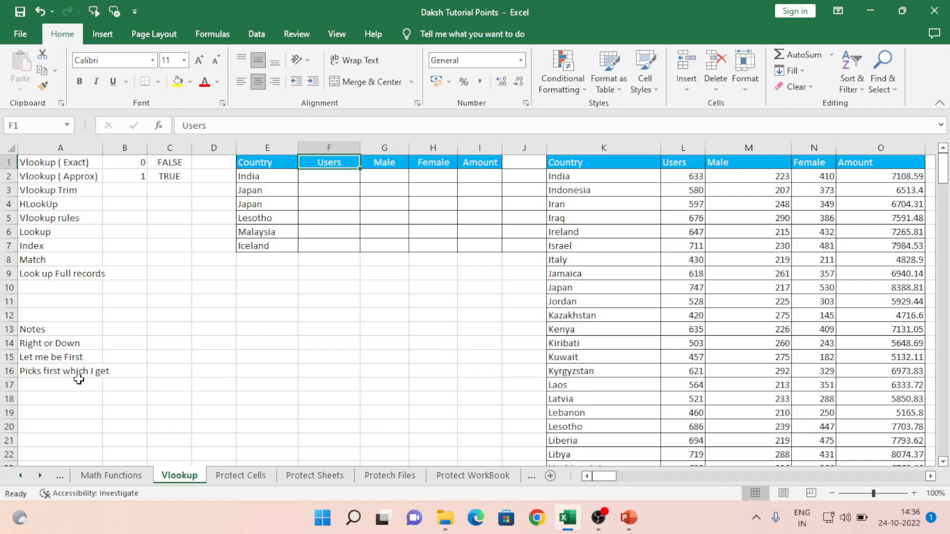
- Inspect the Country and Users headers of the lookup table and the source table
key(Left)
key(Left)
key(Right)
key(Right)
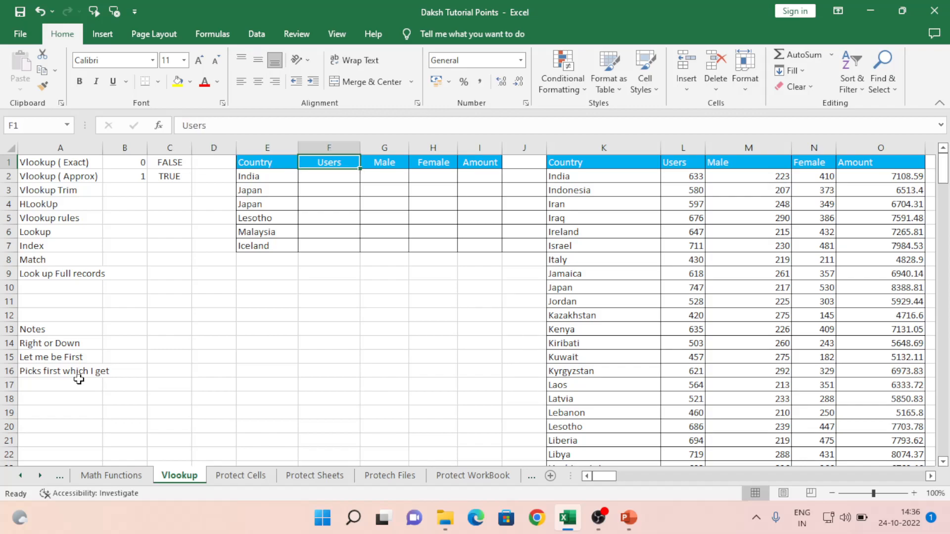
key(Down)
key(Left)
key(Up)
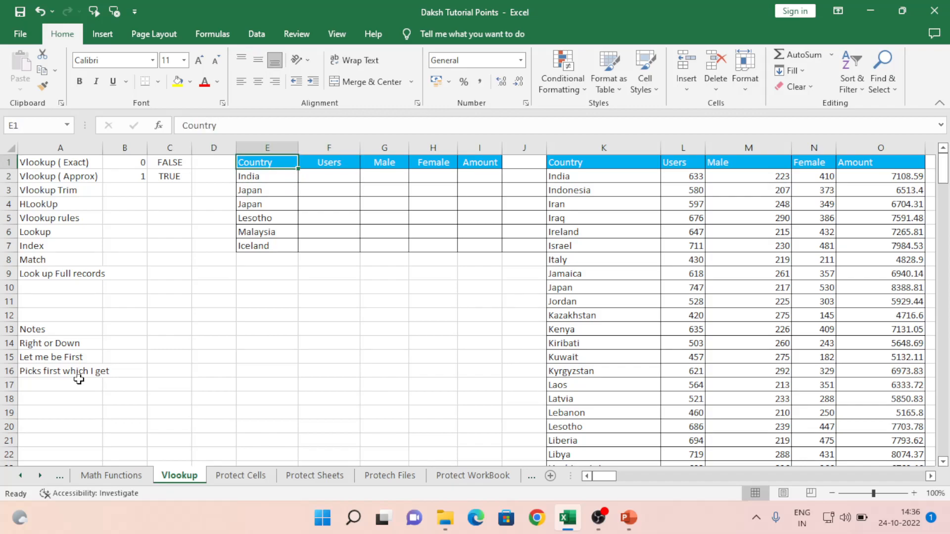
key(Right)
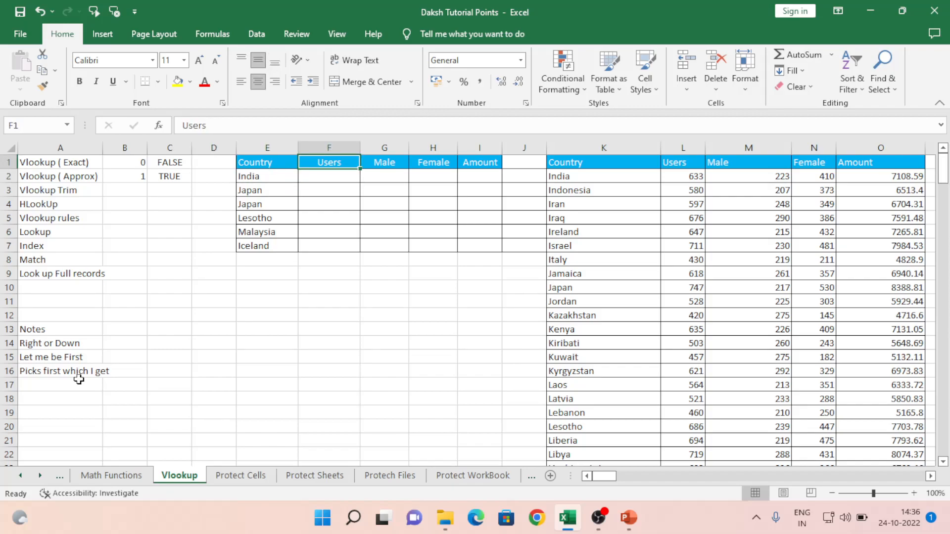
key(Right)
key(Right)
key(Right)
key(Right)
key(Right)
key(Right)
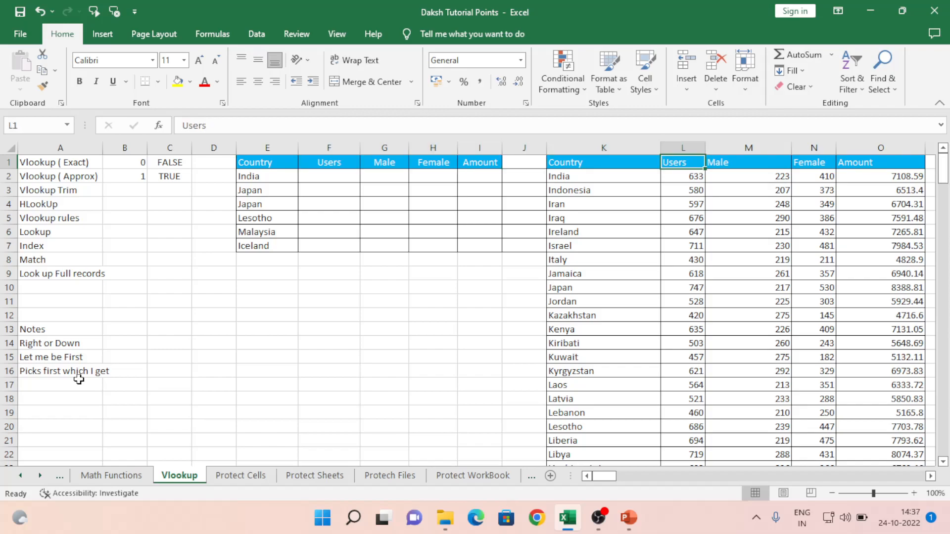
key(Left)
key(shift+Right)
key(shift+Right)
key(shift+Right)
key(shift+Right)
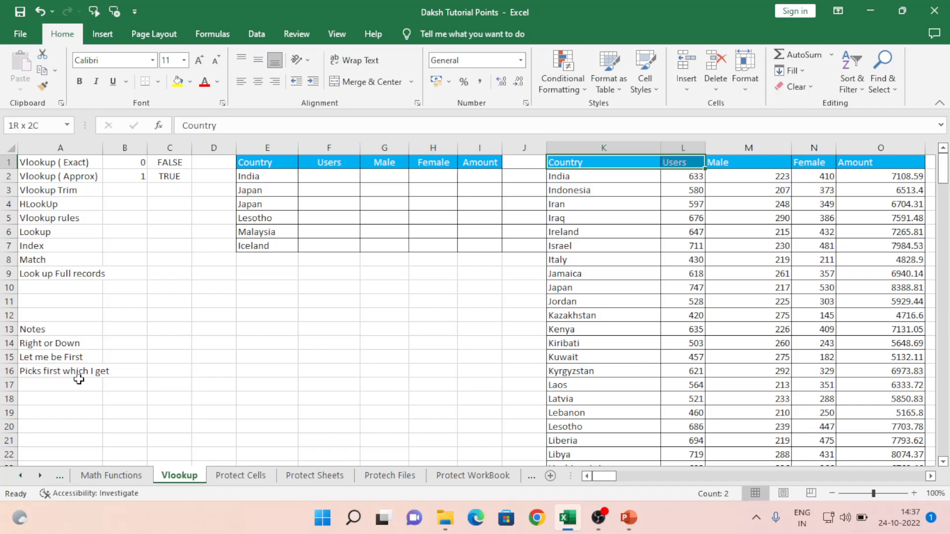
key(shift+Left)
key(shift+Left)
key(shift+Left)
key(shift+Left)
key(Right)
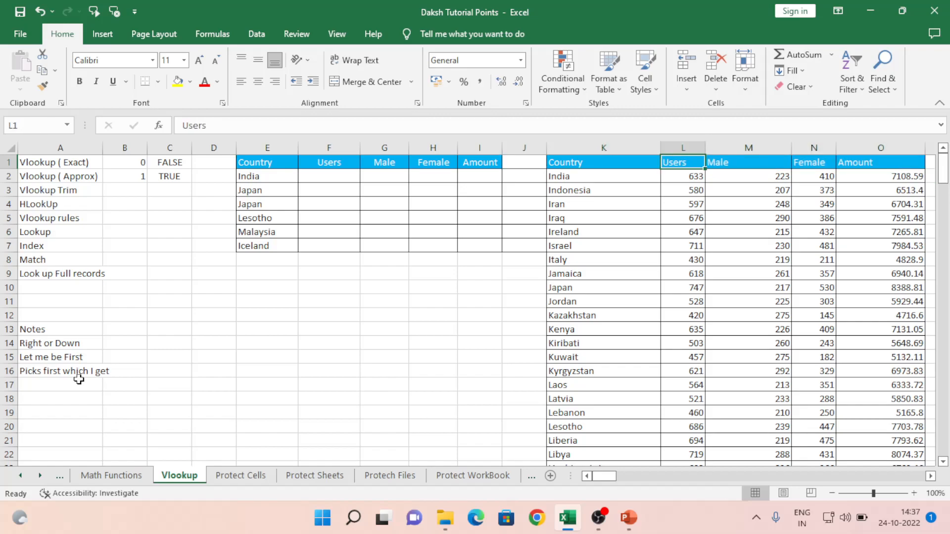
- Look across India's Users, Male, Female and Amount cells and its source data row
key(Down)
key(Left)
key(Left)
key(Left)
key(Left)
key(Left)
key(Left)
key(Left)
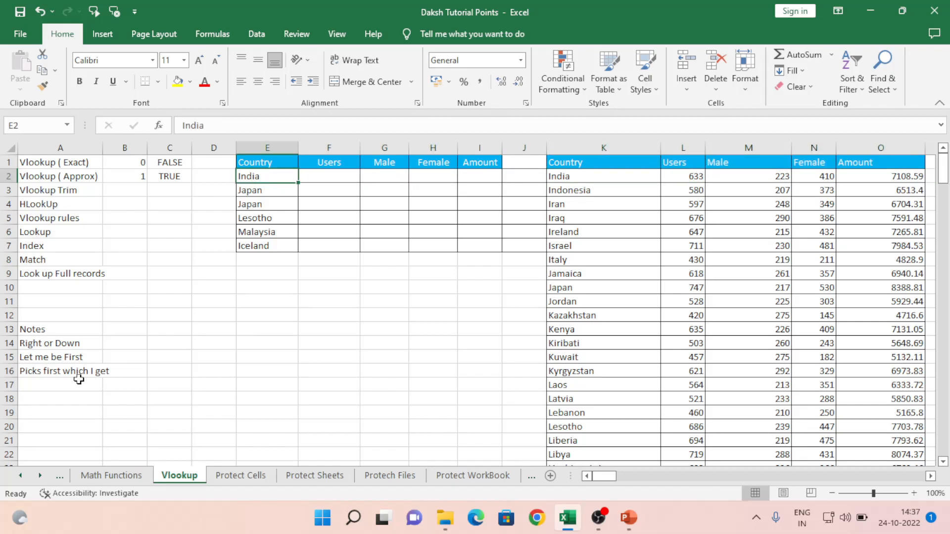
key(Right)
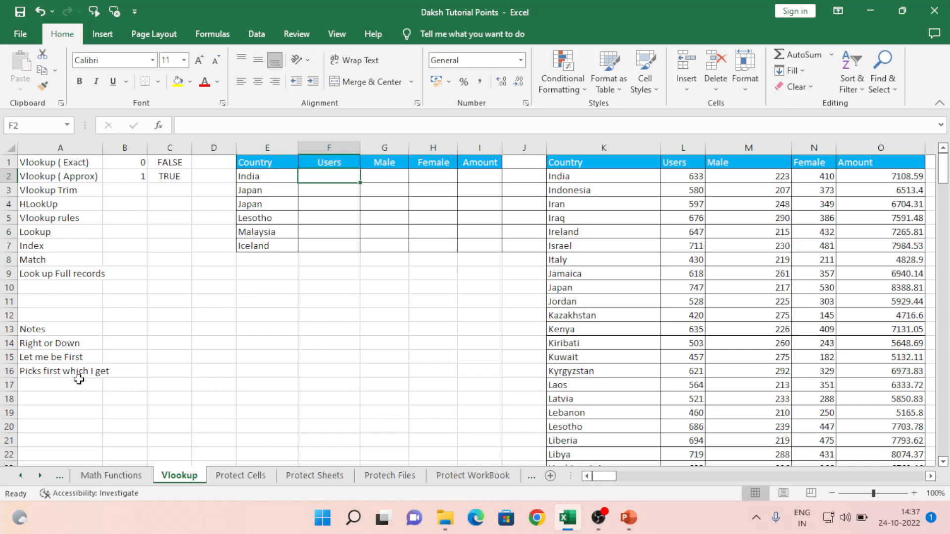
key(Right)
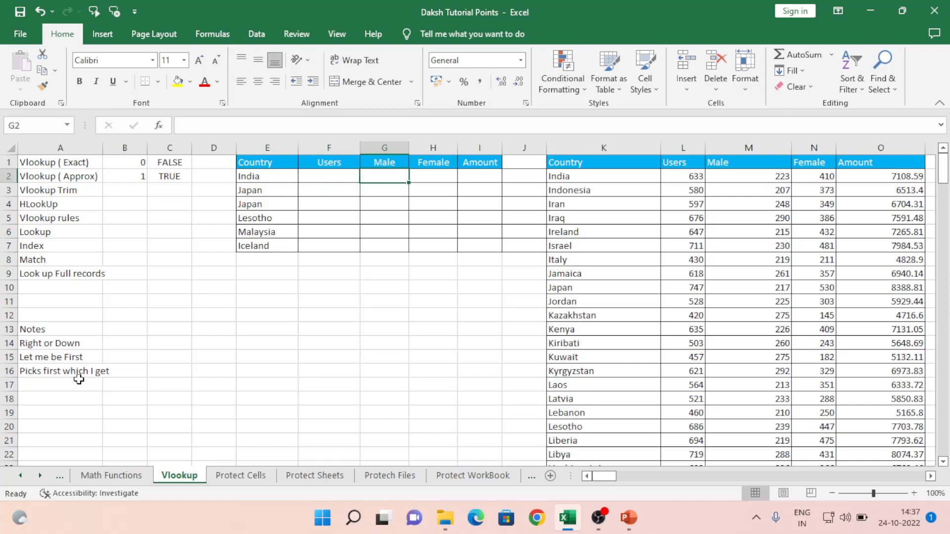
key(Right)
key(Right)
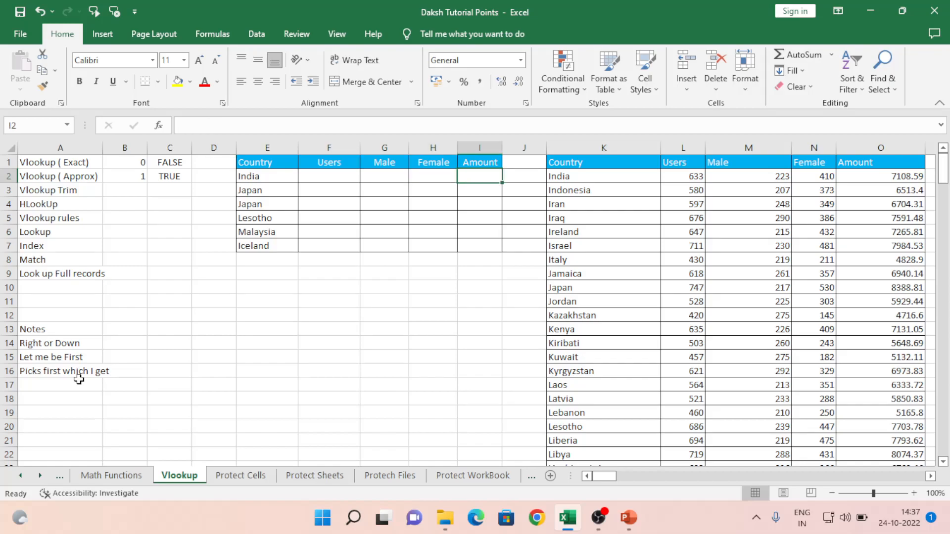
key(Left)
key(Left)
key(Left)
key(Left)
key(Right)
key(Right)
key(Right)
key(Right)
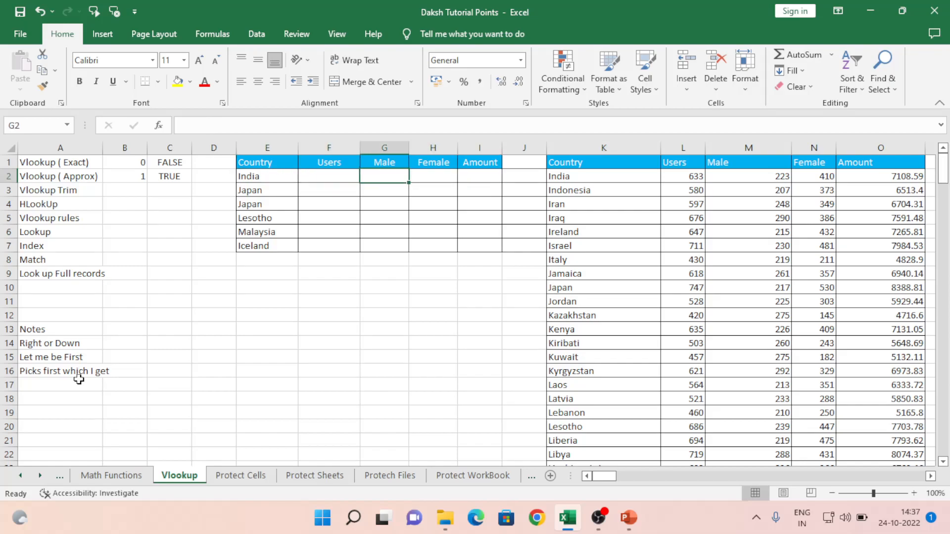
key(Right)
key(Right)
key(Right)
key(Right)
key(Right)
key(Right)
key(Left)
key(Left)
key(Left)
key(Left)
key(Left)
key(Left)
key(Left)
key(Left)
key(Left)
key(Left)
key(Left)
key(Left)
key(Right)
key(Right)
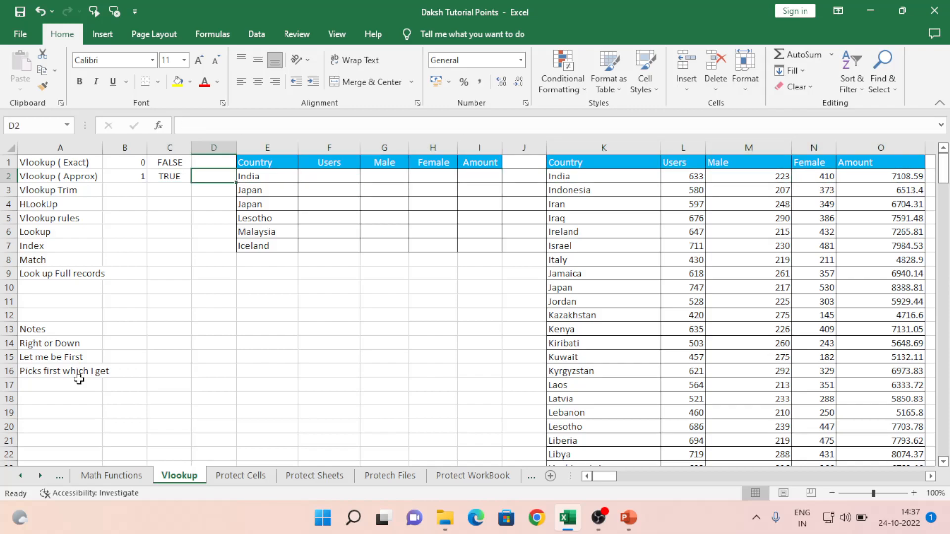
- Copy India from E2, select the whole source data table from K1, and open Find
key(ctrl+c)
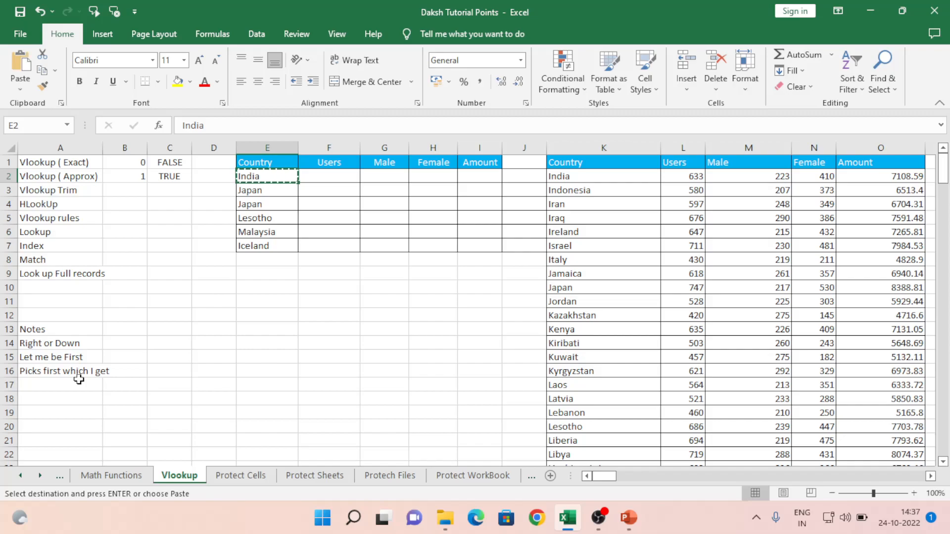
key(Right)
key(Right)
key(Right)
key(Right)
key(Right)
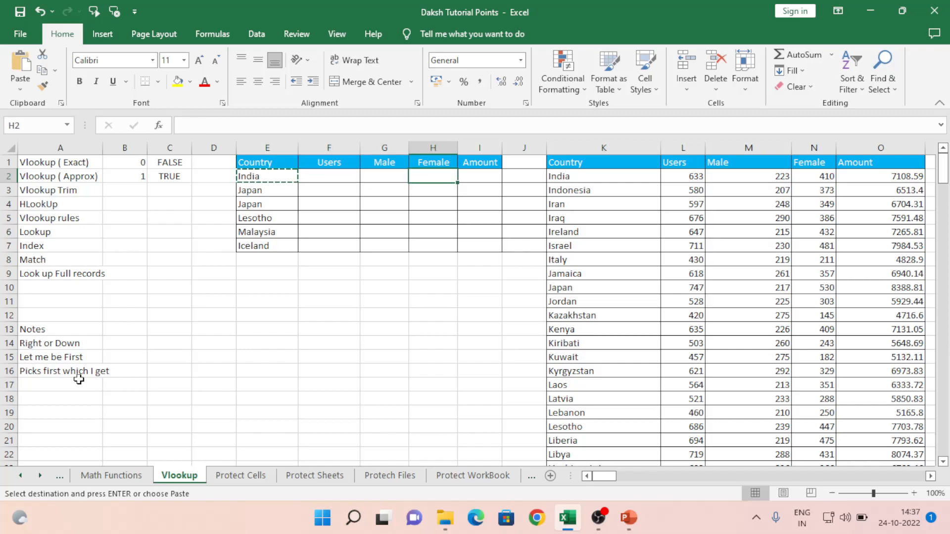
key(Up)
key(Right)
key(ctrl+shift+Right)
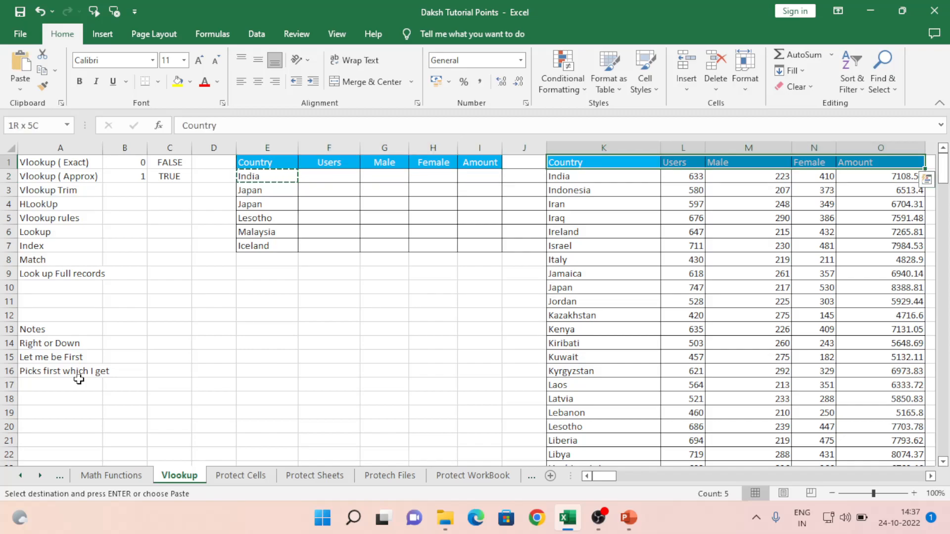
key(ctrl+shift+Down)
key(ctrl+f)
- Find India in the source table and paste its Users value 633 into the lookup table
text(India)
key(Return)
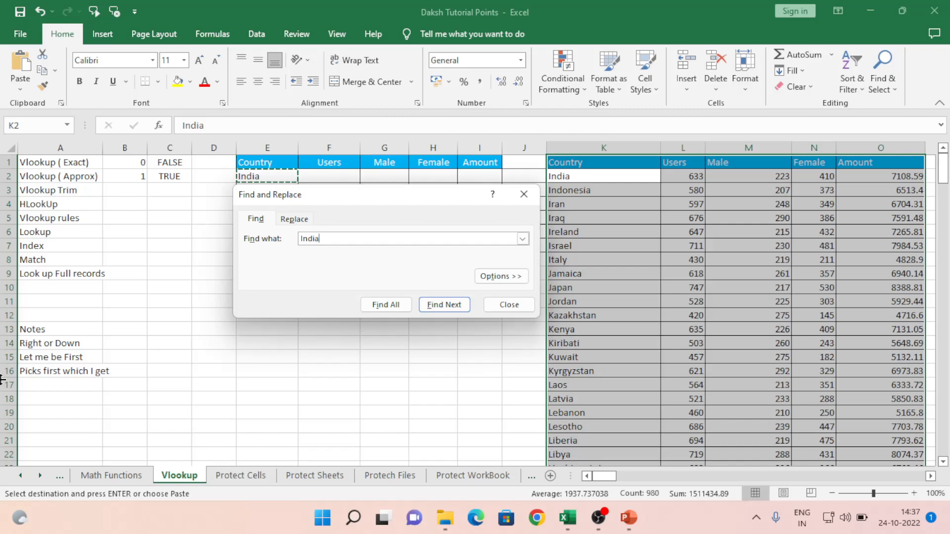
key(Escape)
key(Down)
key(Up)
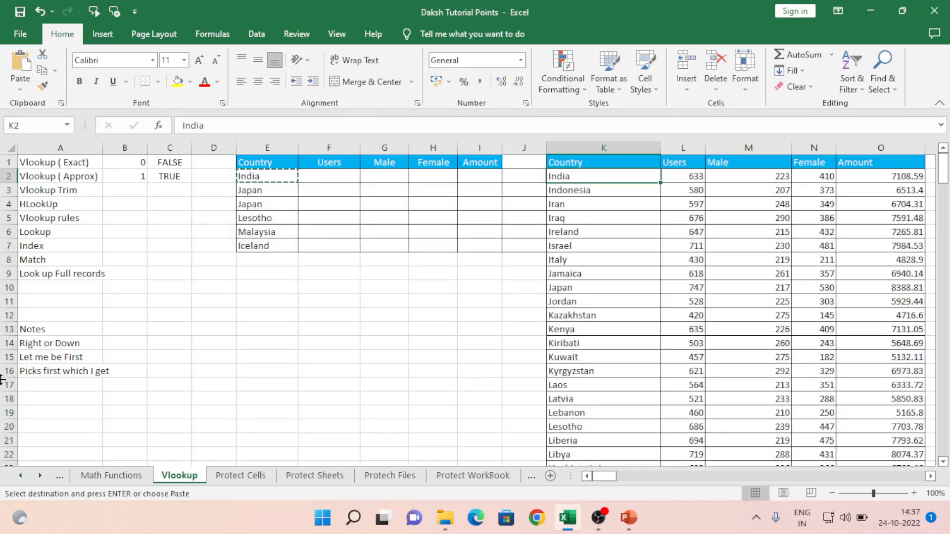
key(Right)
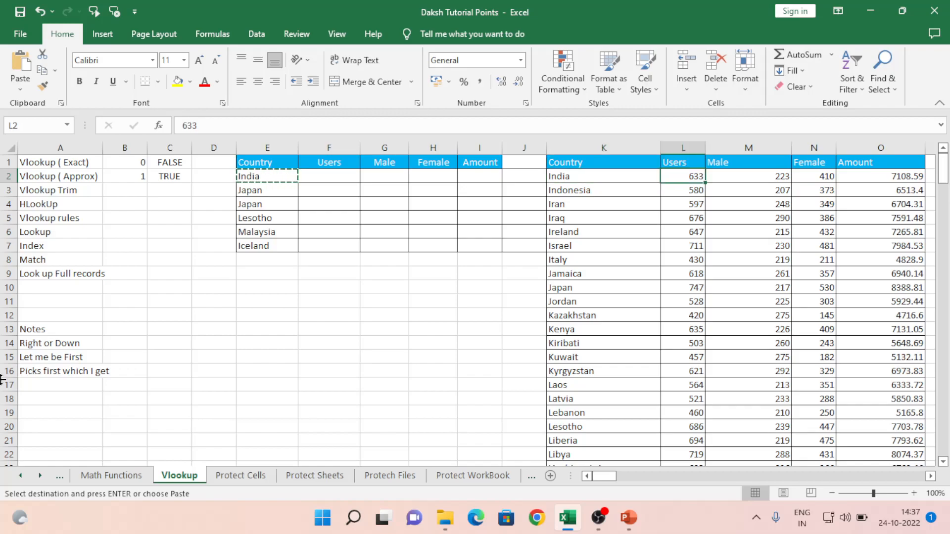
key(ctrl+c)
key(Left)
key(Left)
key(Left)
key(Left)
key(Left)
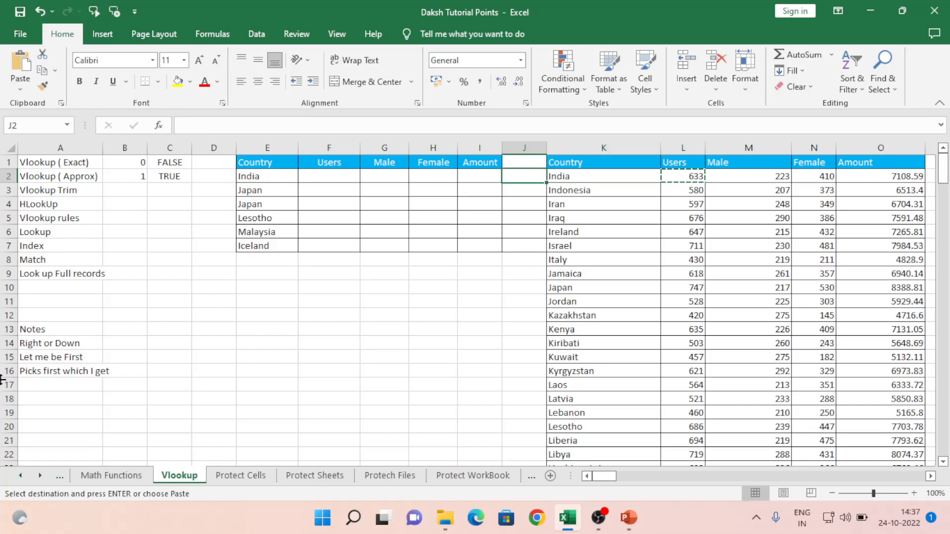
key(Left)
key(ctrl+v)
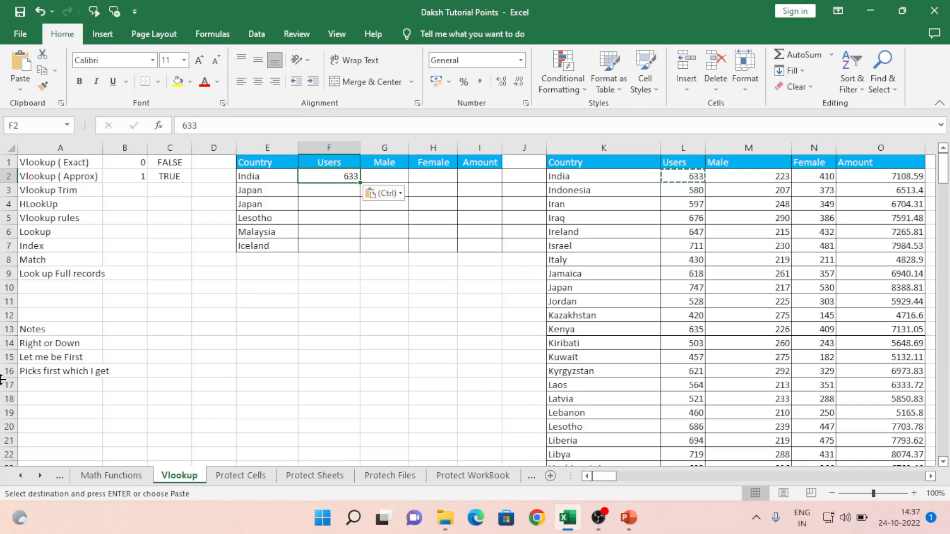
key(Escape)
- Copy India again, select the whole source data table, and open Find
key(Down)
key(Left)
key(Up)
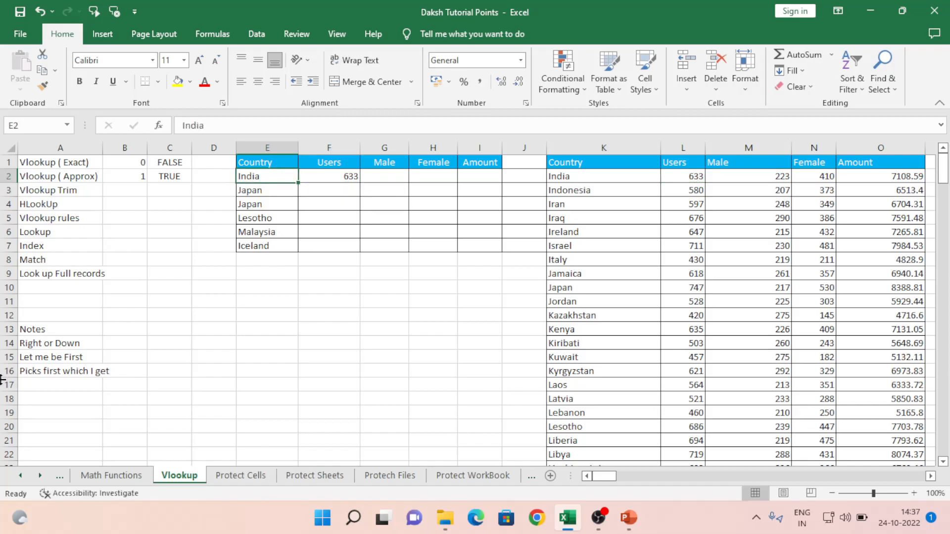
key(ctrl+c)
key(Right)
key(Right)
key(Right)
key(Right)
key(Right)
key(Up)
key(Right)
key(Down)
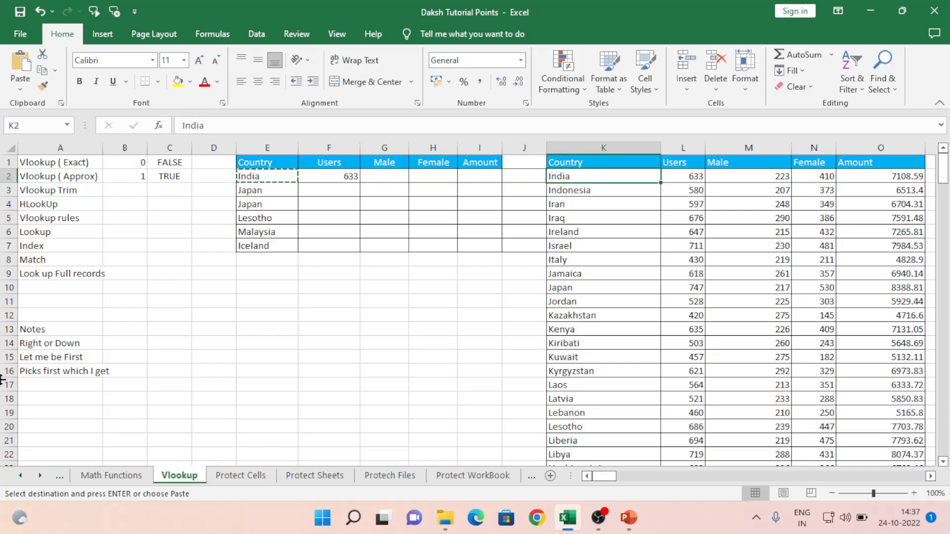
key(Up)
key(shift+Right)
key(shift+Right)
key(shift+Right)
key(shift+Right)
key(ctrl+shift+Down)
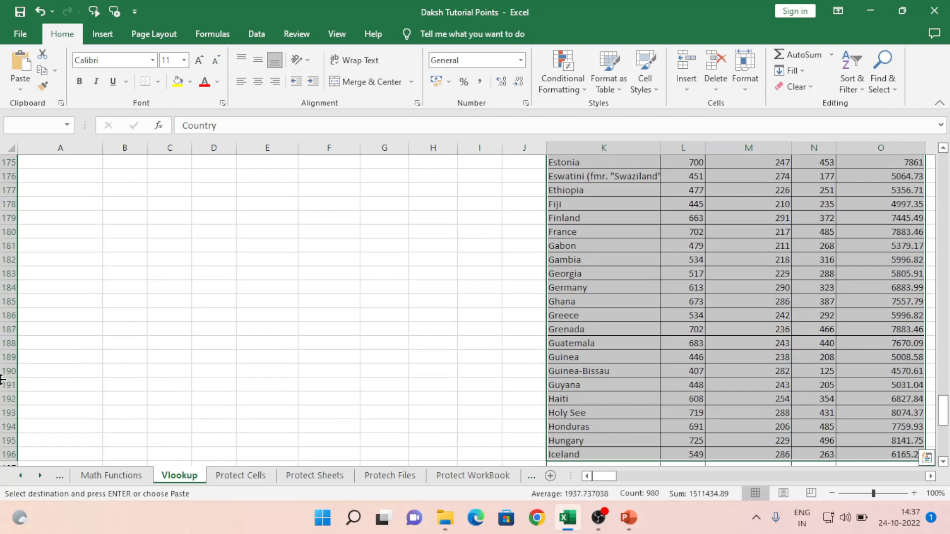
key(ctrl+f)
- Locate India in the source data and paste its Male value 223 into G2
text(India)
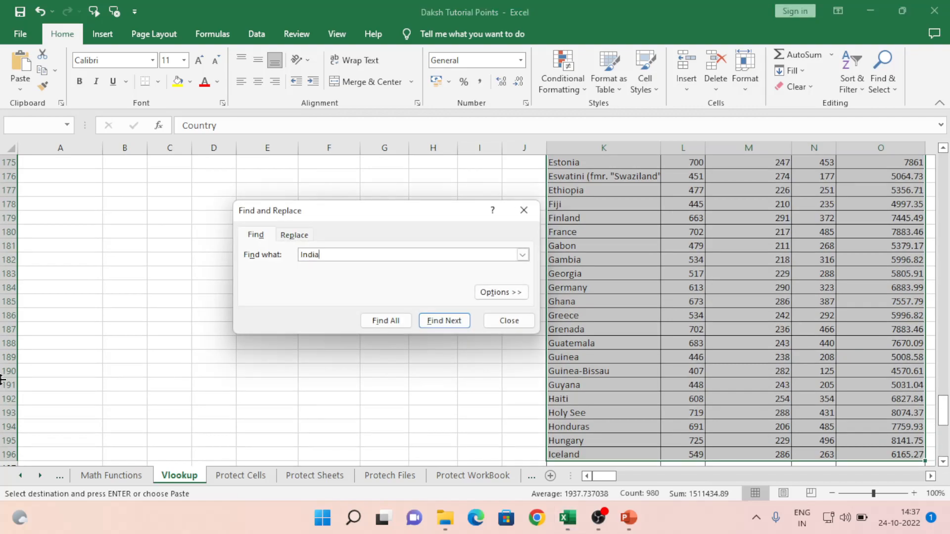
key(Return)
key(Escape)
key(Down)
key(Up)
key(Right)
key(Right)
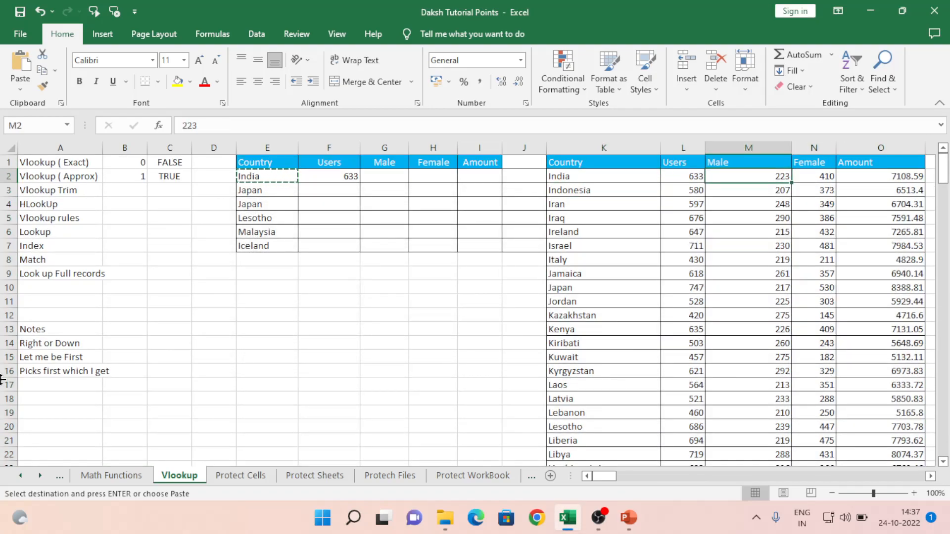
key(ctrl+c)
key(Left)
key(Left)
key(Left)
key(Left)
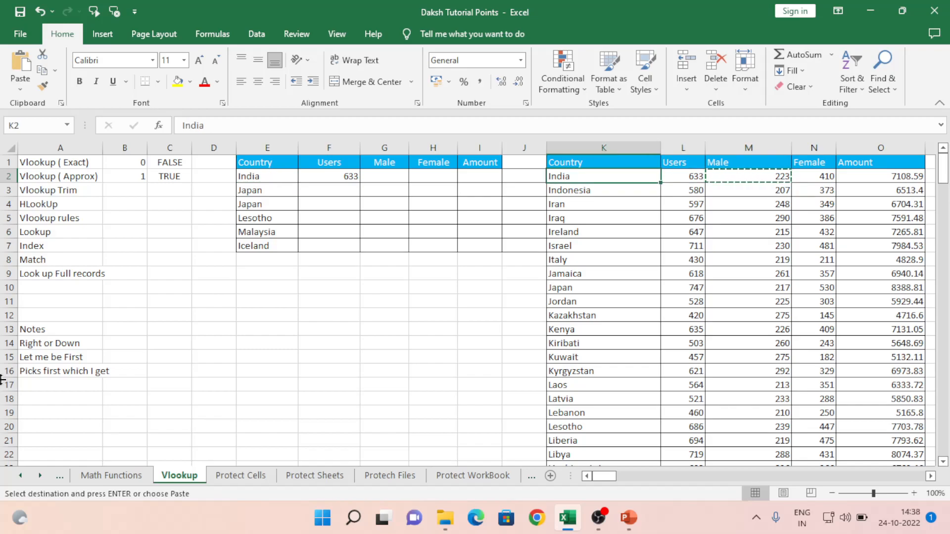
key(Left)
key(Left)
key(ctrl+v)
- Cancel the pending copy and settle on India's Female cell
key(Right)
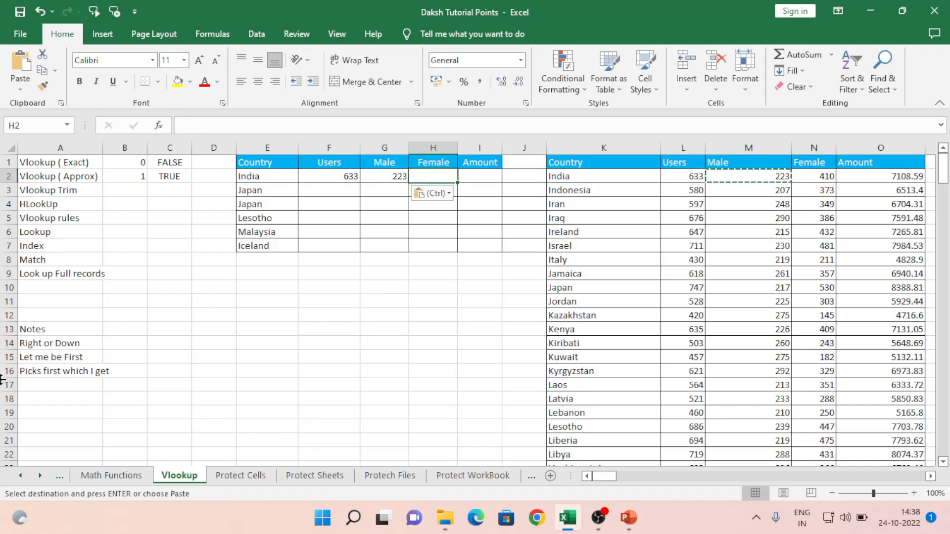
key(Left)
key(Left)
key(Left)
key(Right)
key(Right)
key(Right)
key(Right)
key(Left)
key(Escape)
key(Left)
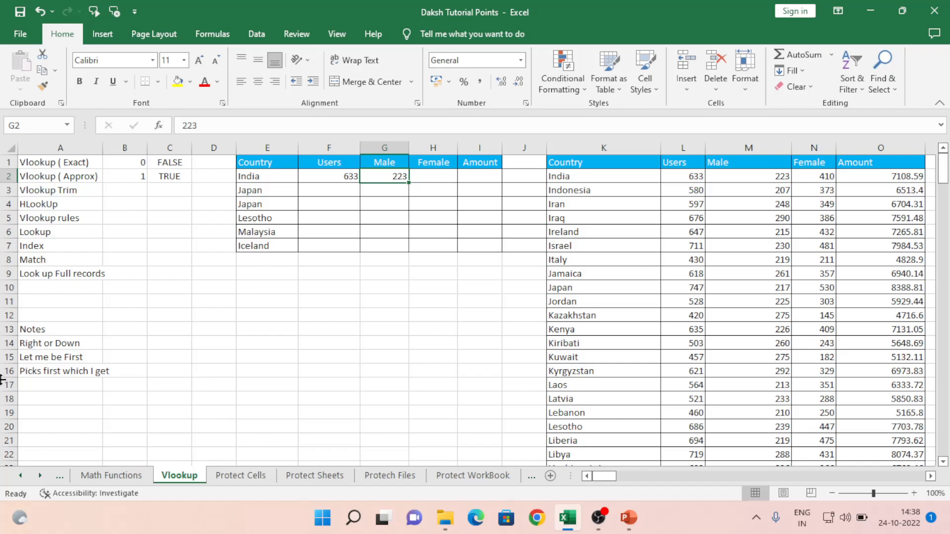
key(Right)
key(Left)
key(Left)
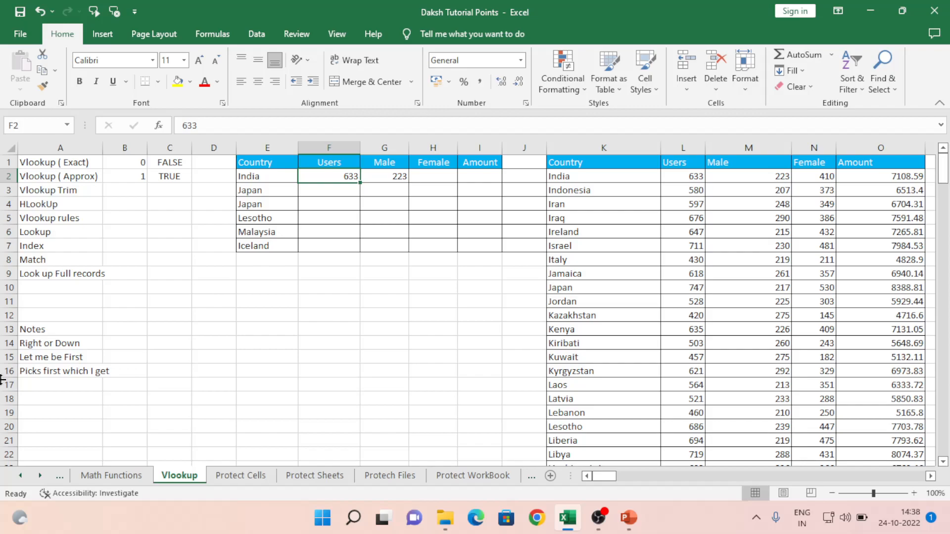
- Start a VLOOKUP in F2 on E2, using the absolute source range $K$2:$O$196
text(=vl)
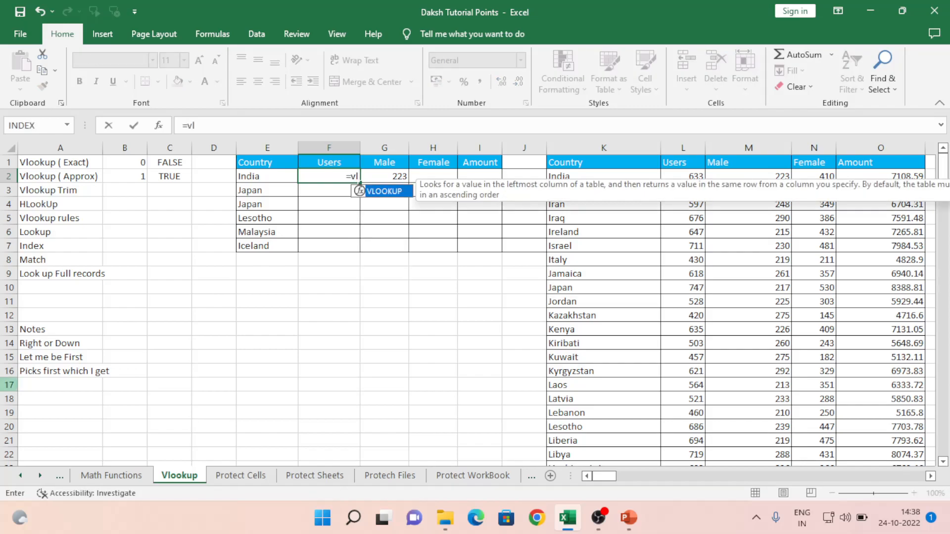
key(Tab)
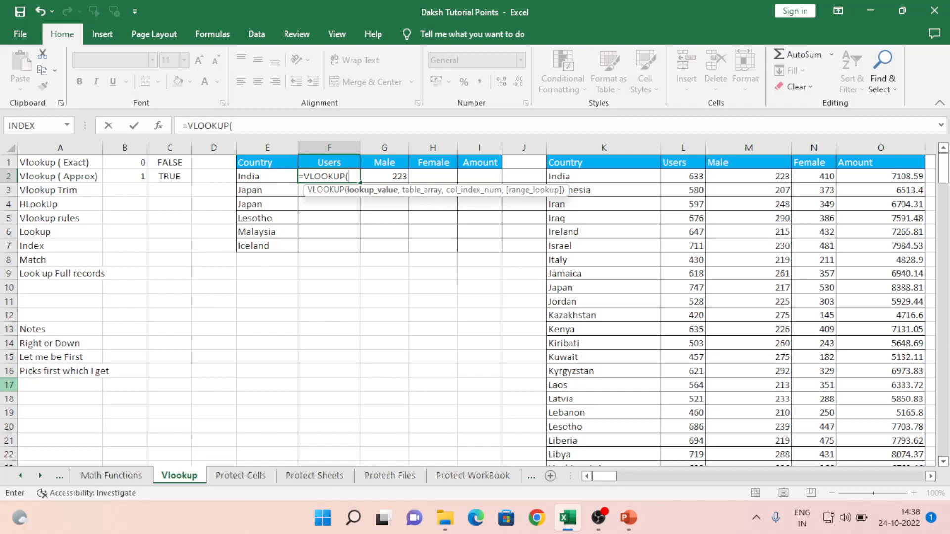
key(Left)
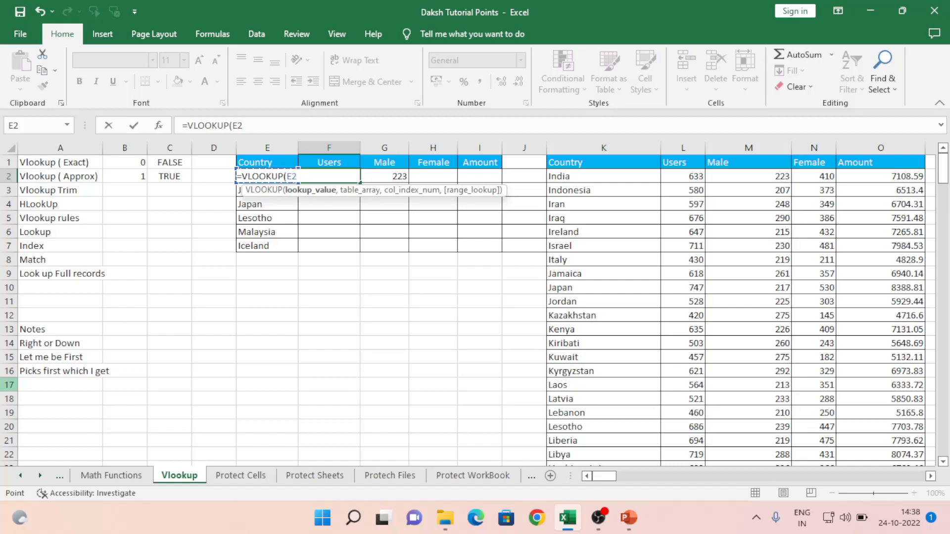
text(,)
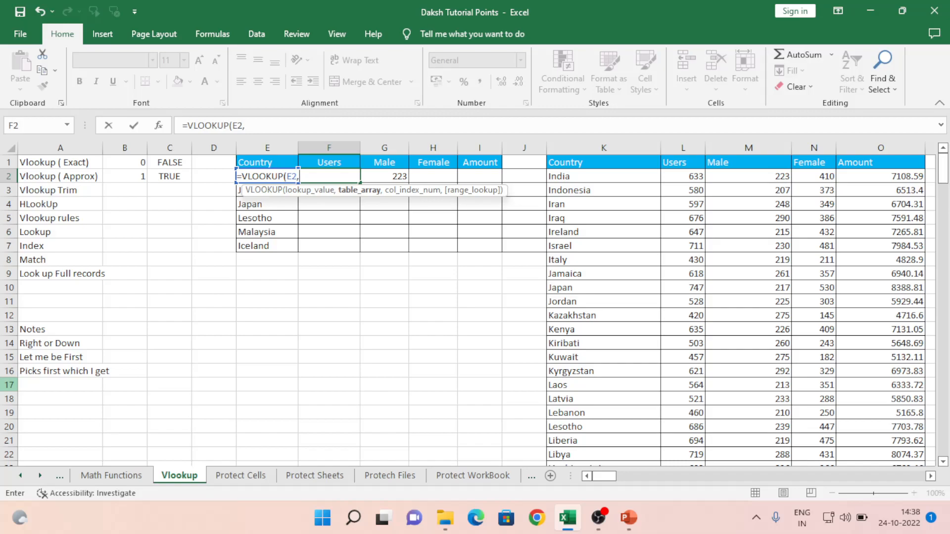
key(Right)
key(Right)
key(Right)
key(Right)
key(Right)
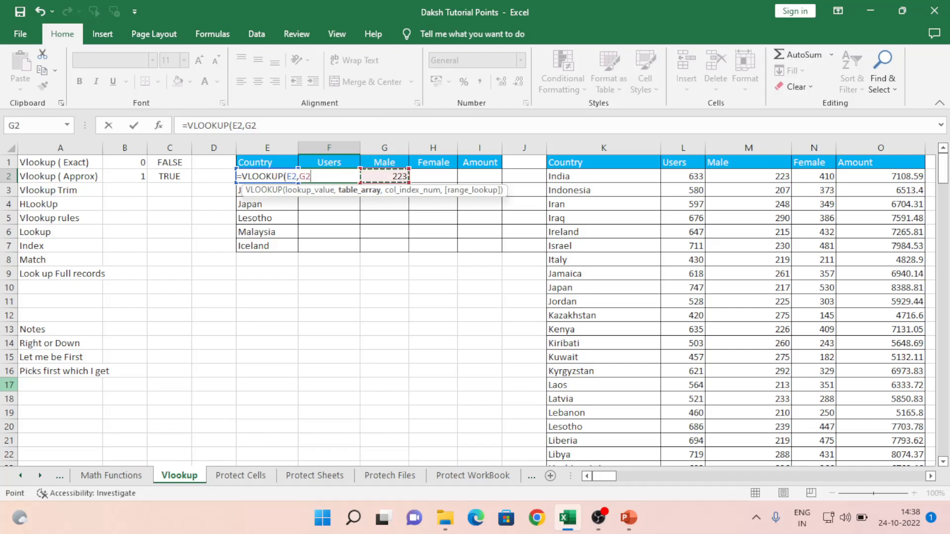
key(shift+Right)
key(shift+Right)
key(shift+Right)
key(shift+Right)
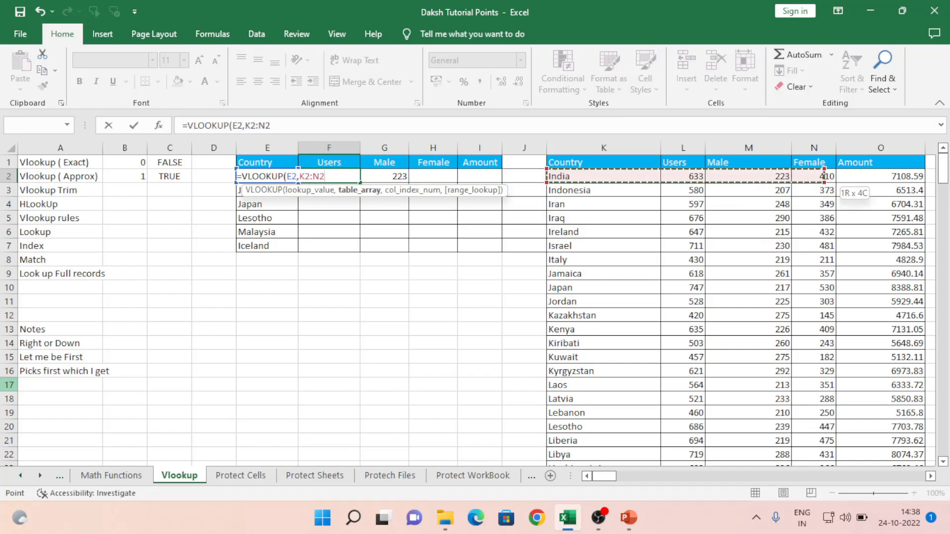
key(ctrl+shift+Down)
key(shift+Down)
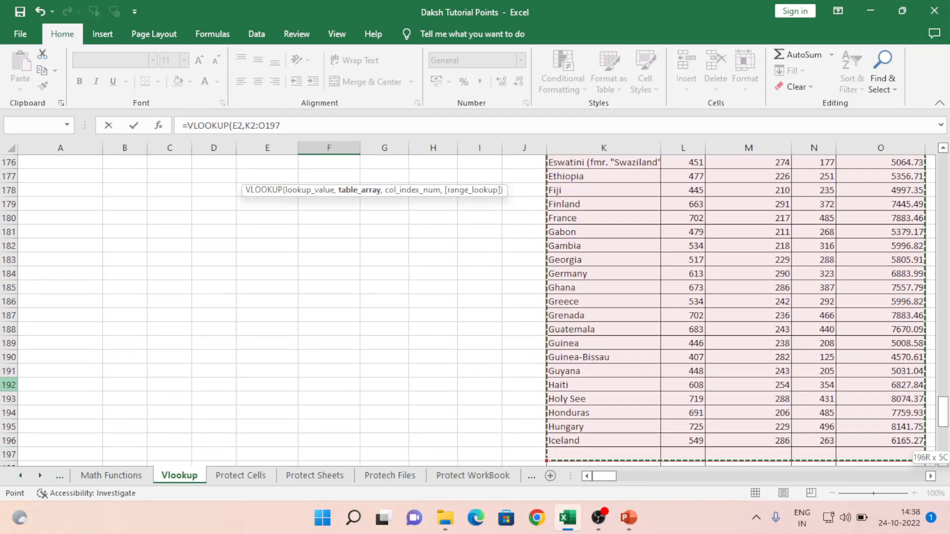
key(shift+Up)
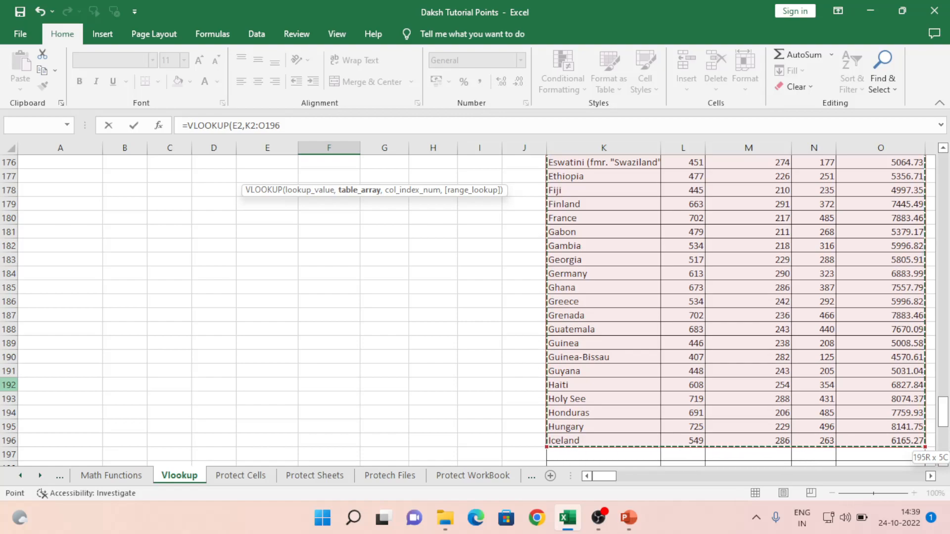
key(F4)
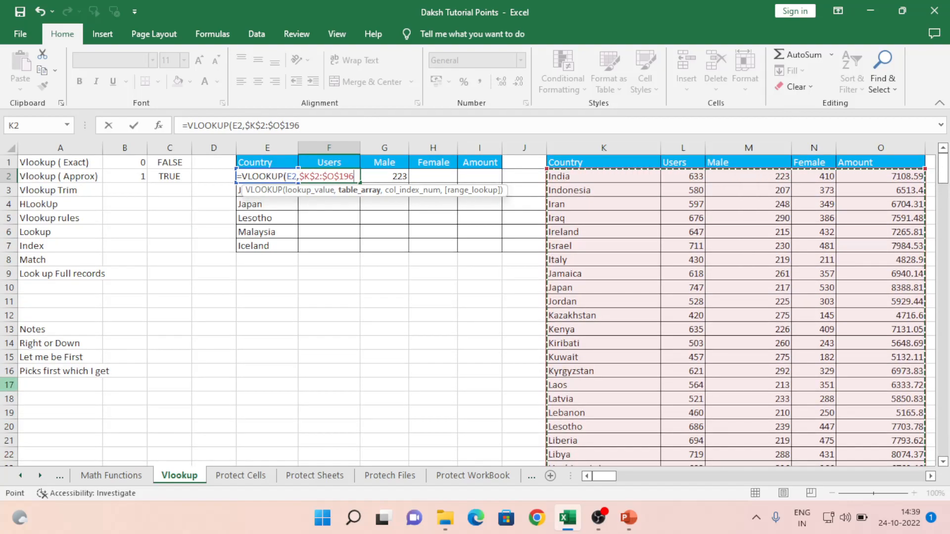
- Finish it with column 2 and exact match 0 so F2 returns 633
text(,)
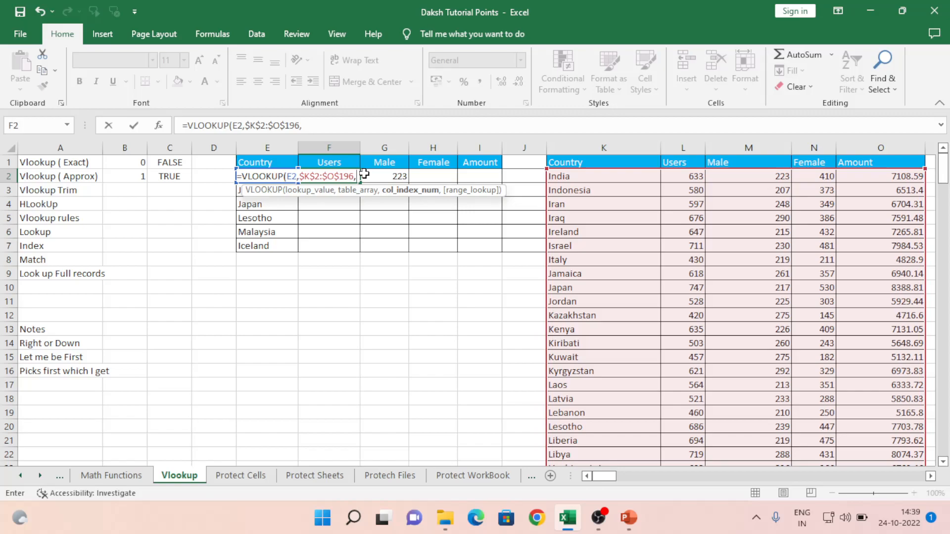
text(2)
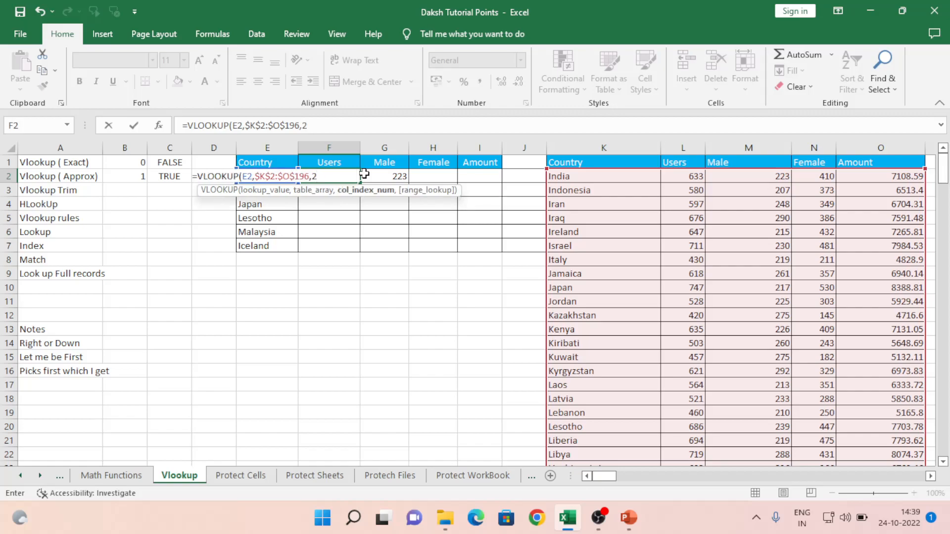
text(,)
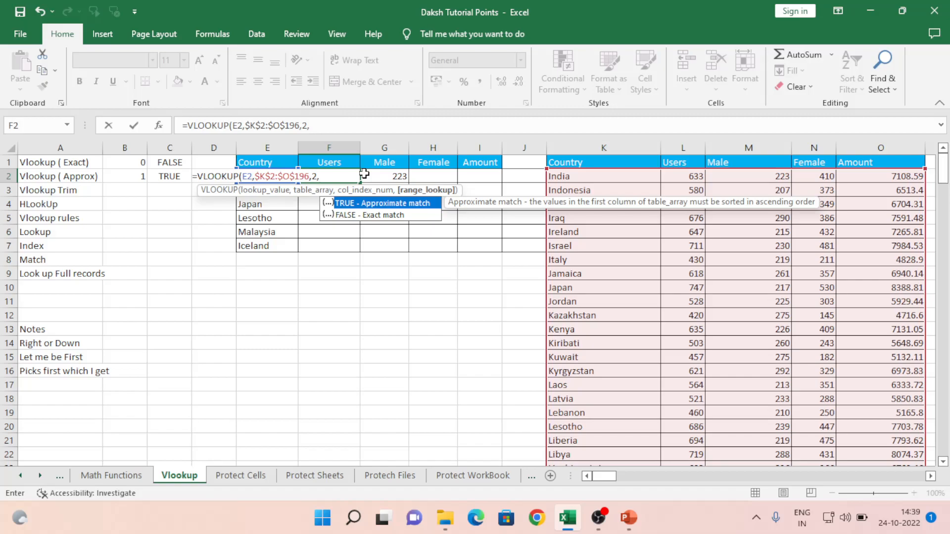
key(Down)
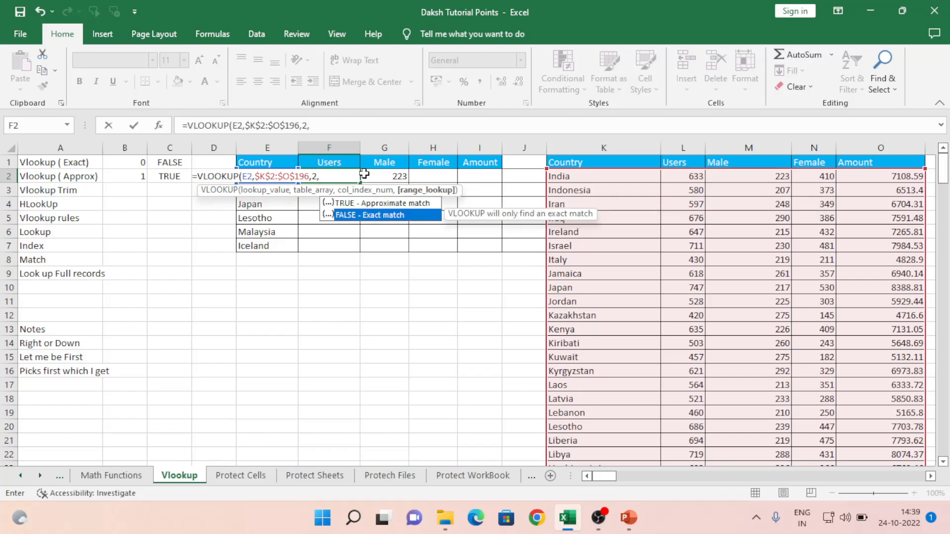
key(Tab)
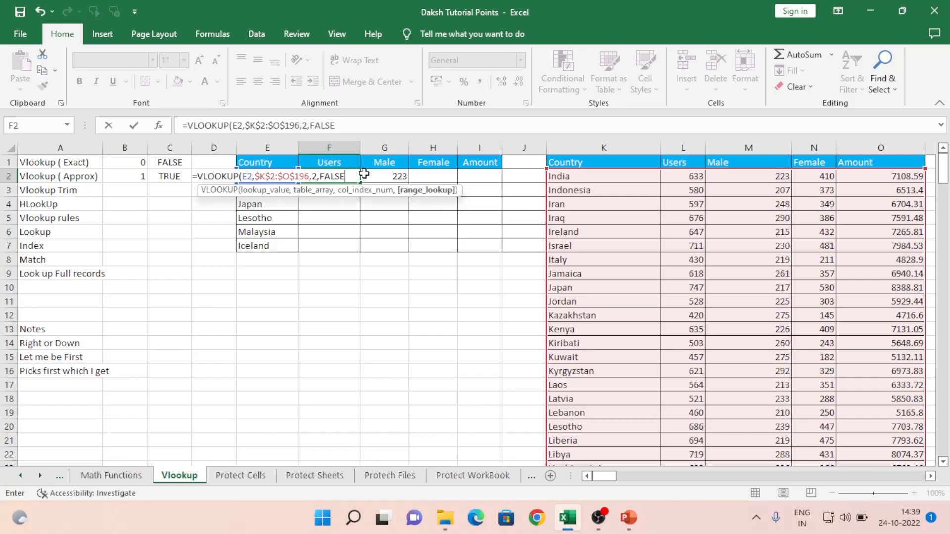
key(BackSpace)
key(BackSpace)
key(BackSpace)
key(BackSpace)
key(BackSpace)
text(0))
key(Return)
key(Up)
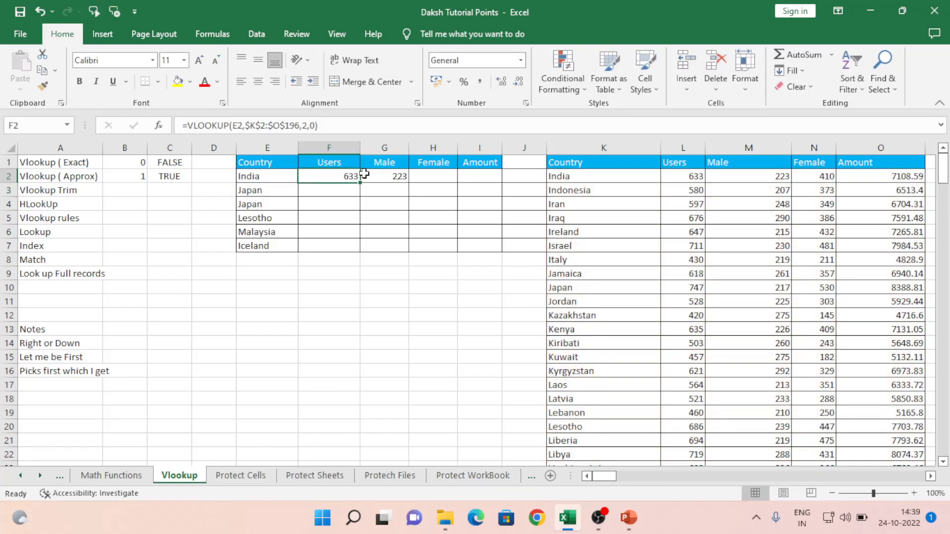
key(Right)
key(Left)
key(Left)
key(Right)
- Begin G2's VLOOKUP on E2, using the absolute source range $K$2:$O$196
key(Right)
key(Left)
key(Right)
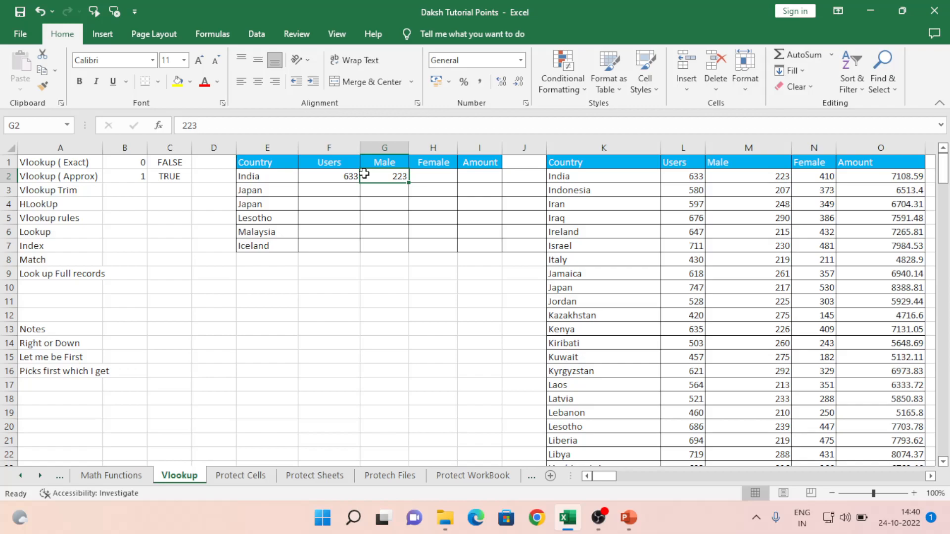
text(=vl)
key(Tab)
key(Left)
key(Left)
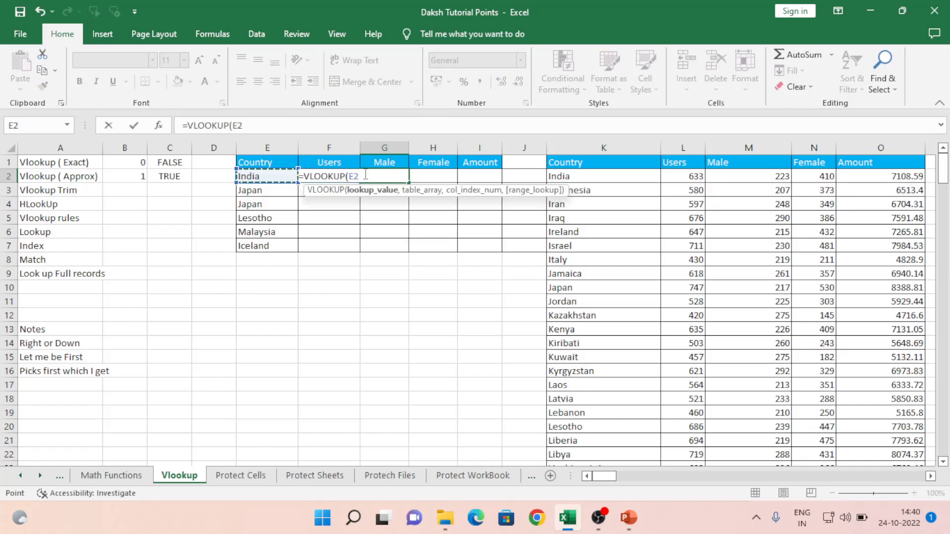
text(,)
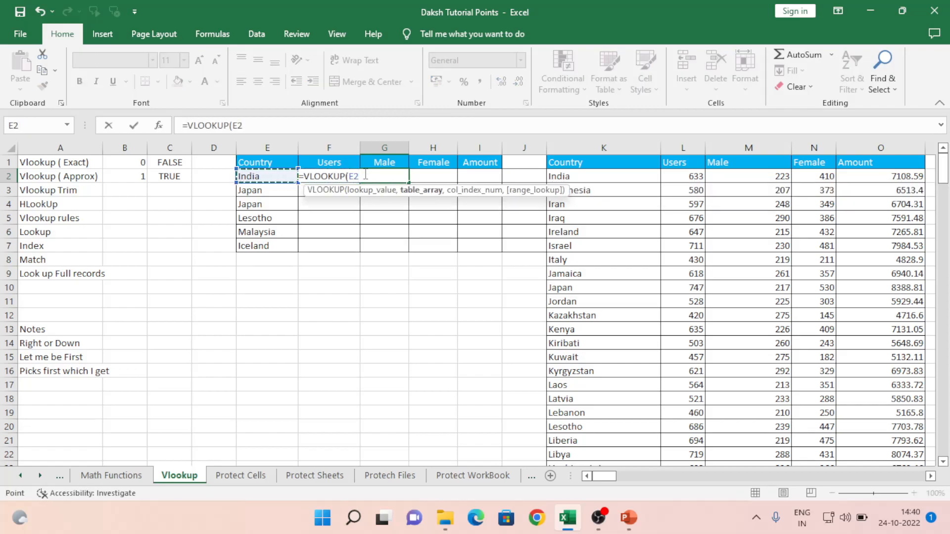
key(Right)
key(Right)
key(Right)
key(Right)
key(shift+Right)
key(shift+Right)
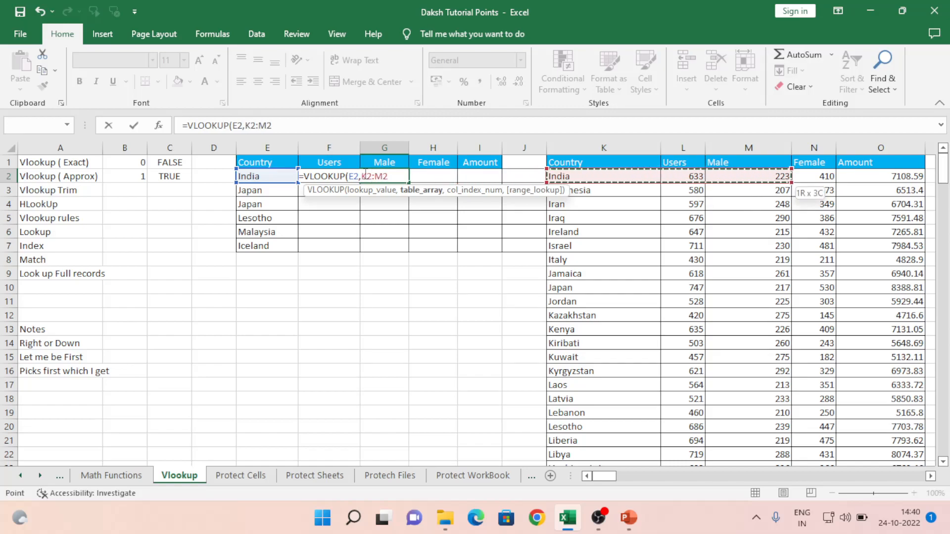
key(shift+Right)
key(shift+Right)
key(ctrl+shift+Down)
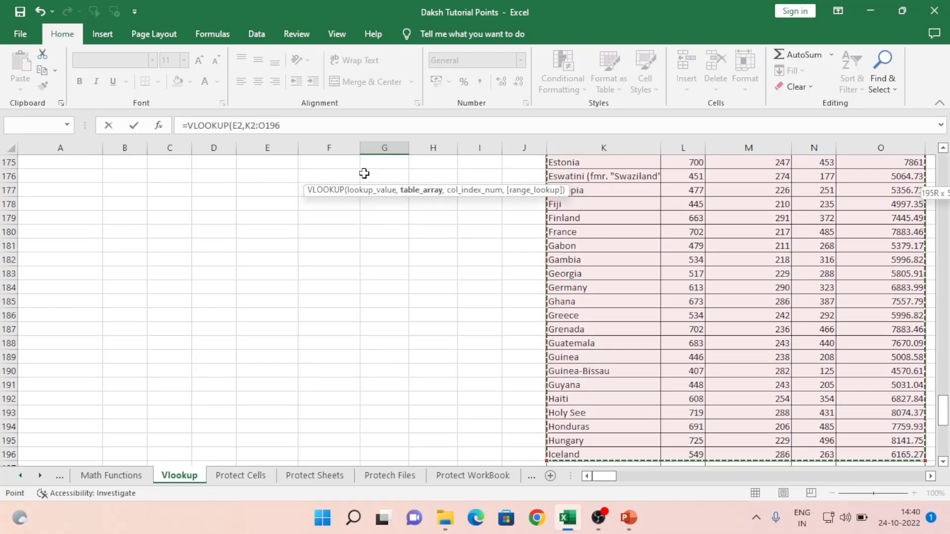
key(F4)
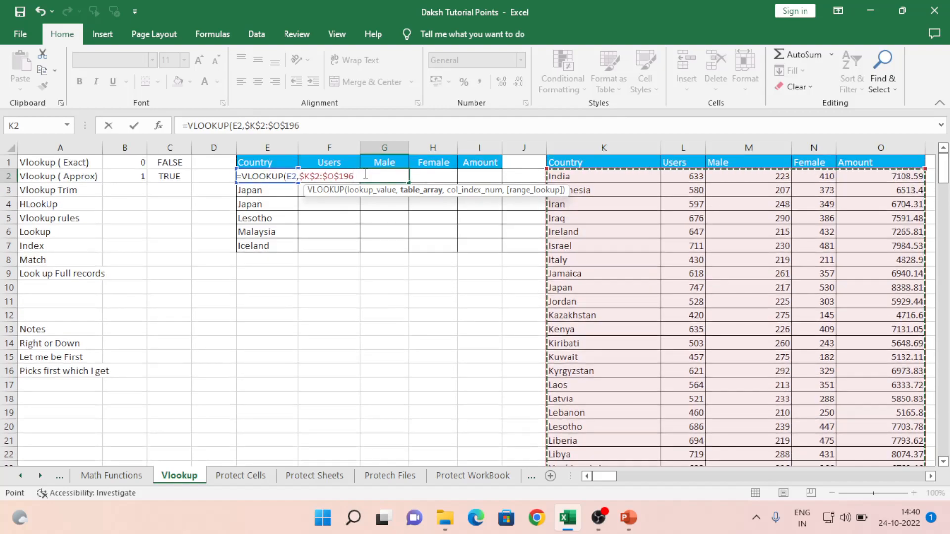
- Complete it with column index 3 and exact match 0, returning 223
text(,)
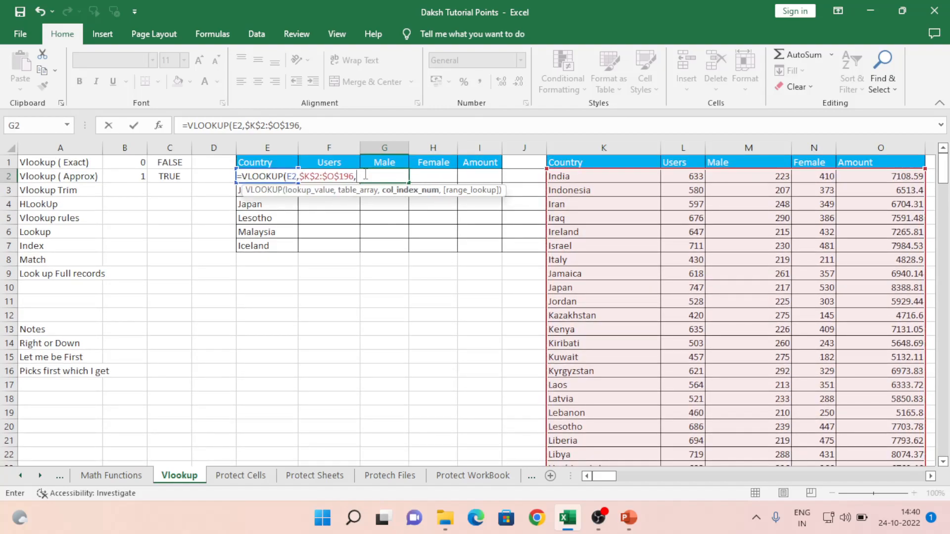
text(3,0)
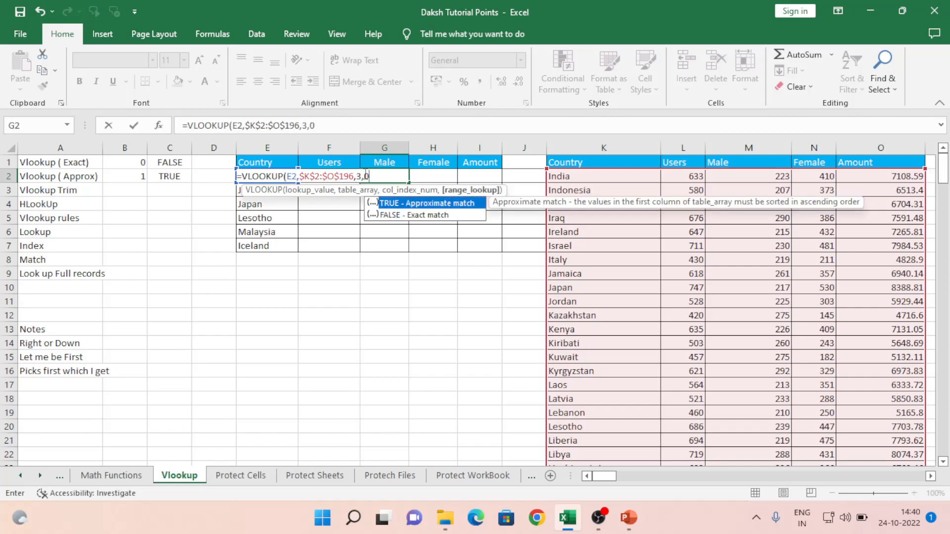
key(ctrl+Return)
key(Return)
key(Up)
key(Right)
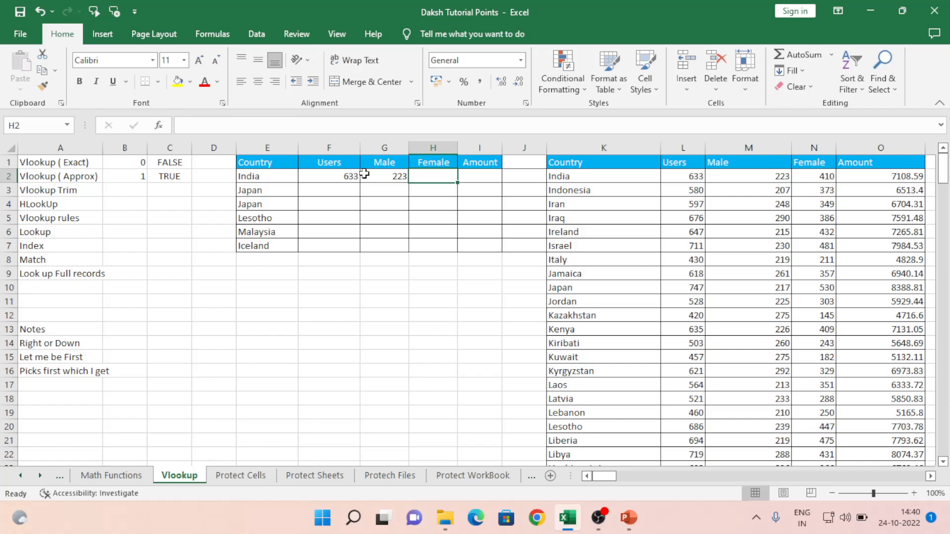
- Copy the F2:G2 Users and Male formulas down to F2:G7 for all six countries
drag(359, 176, 364, 174)
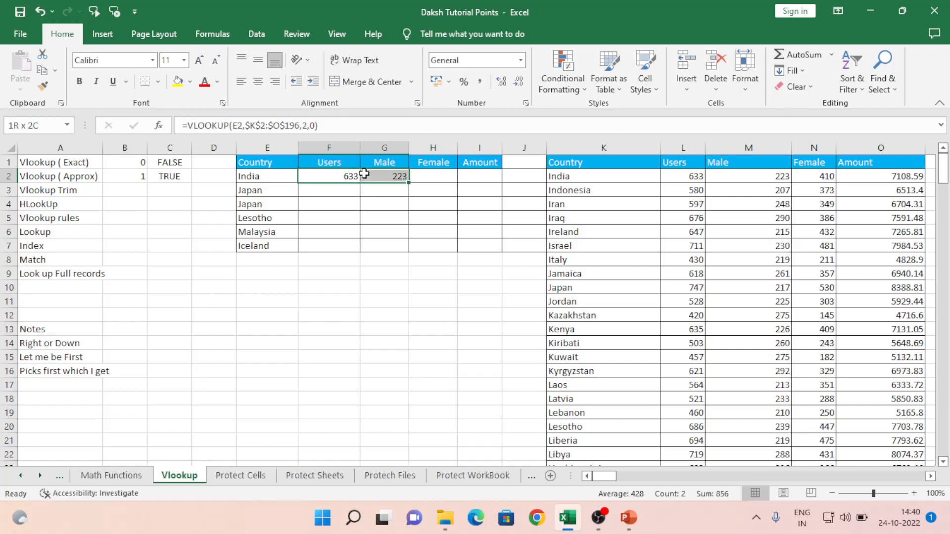
key(ctrl+c)
key(shift+Down)
key(shift+Down)
key(shift+Down)
key(shift+Down)
key(shift+Down)
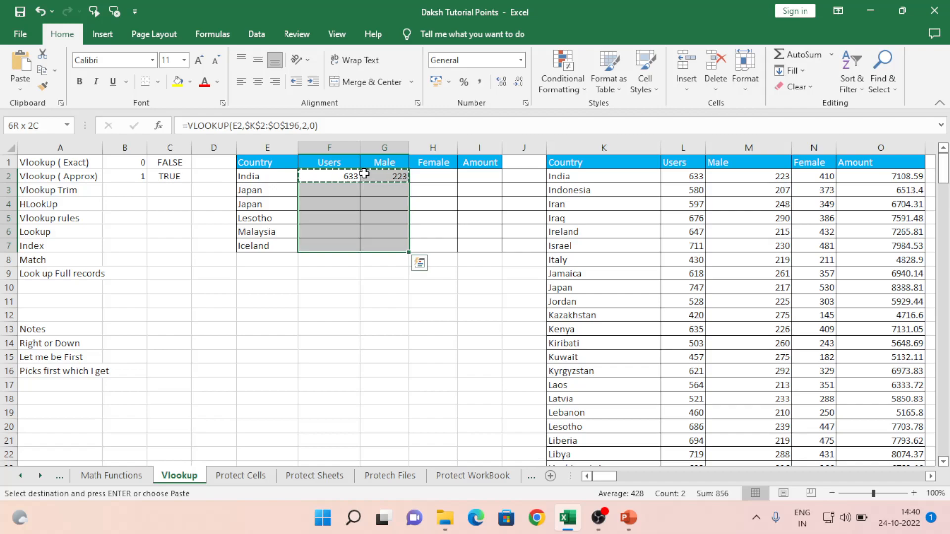
key(ctrl+v)
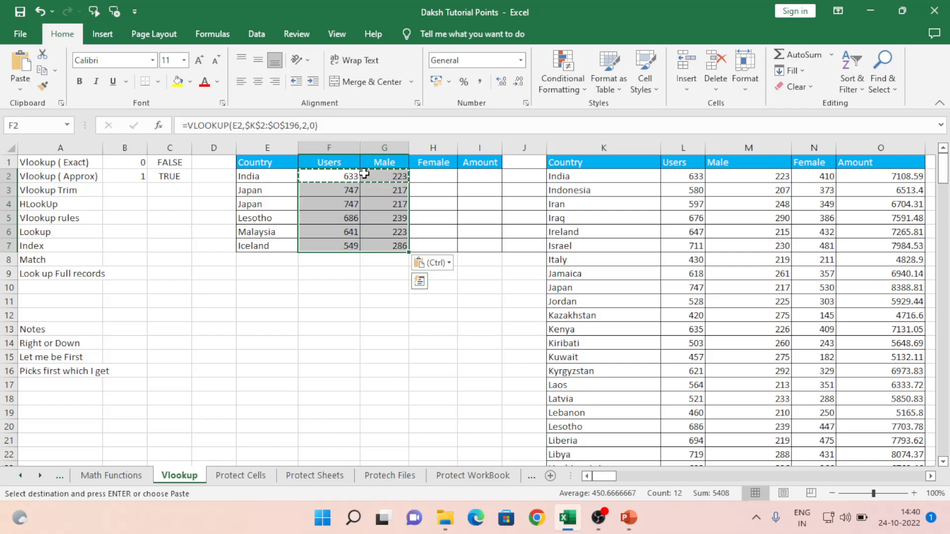
key(Escape)
click(365, 174)
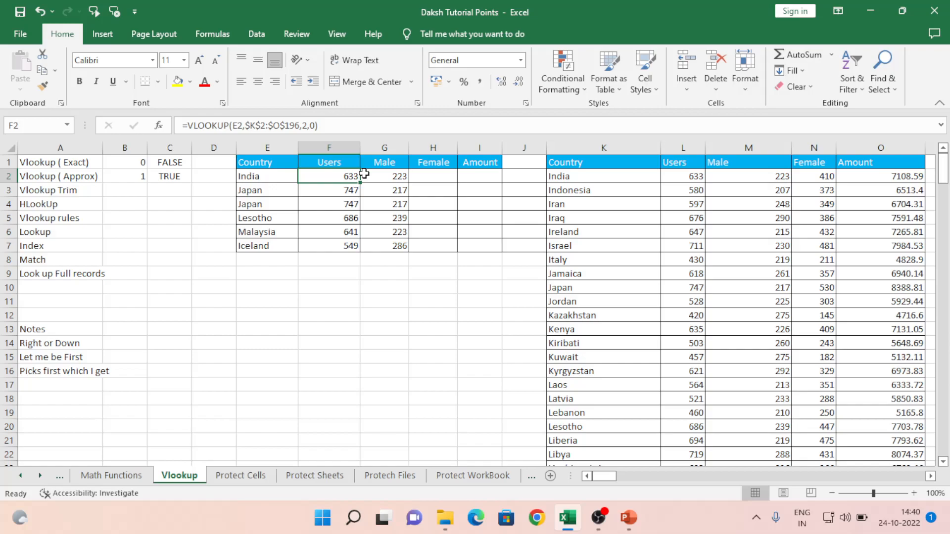
key(Left)
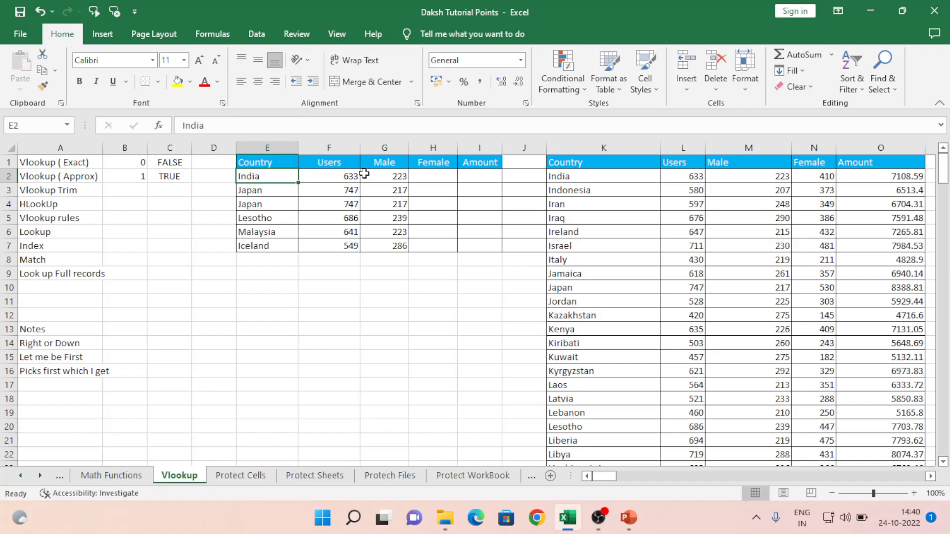
- Append a dash to E2 so it reads 'India-' and its lookups show #N/A
key(XF86AudioLowerVolume)
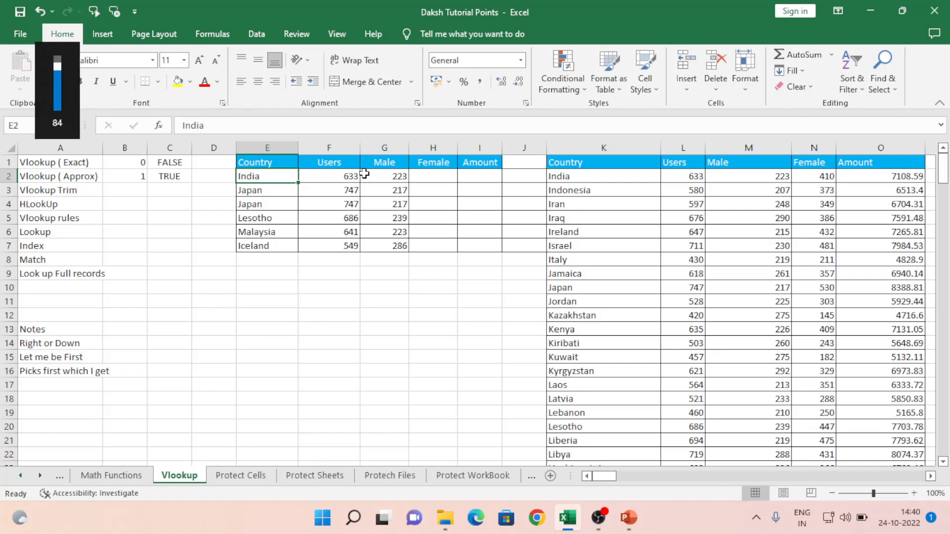
key(F2)
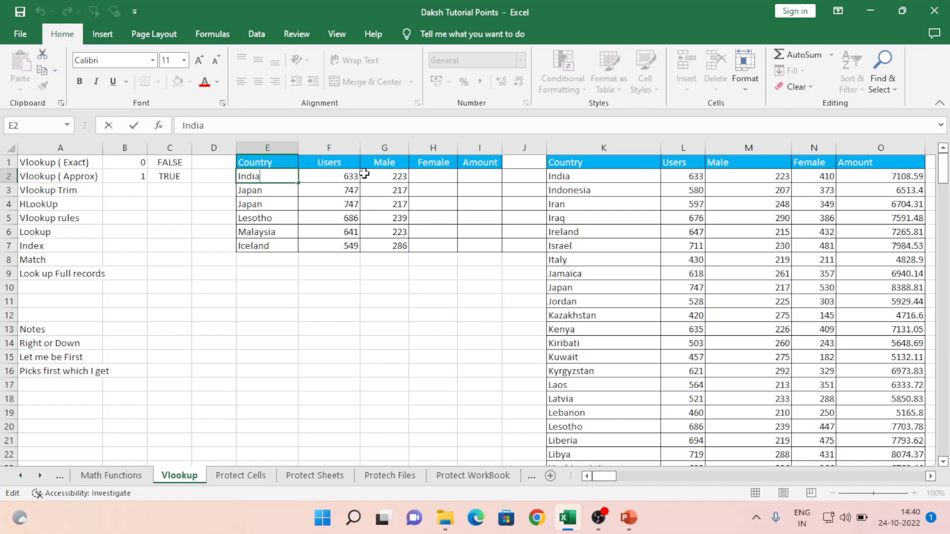
text(-)
key(Return)
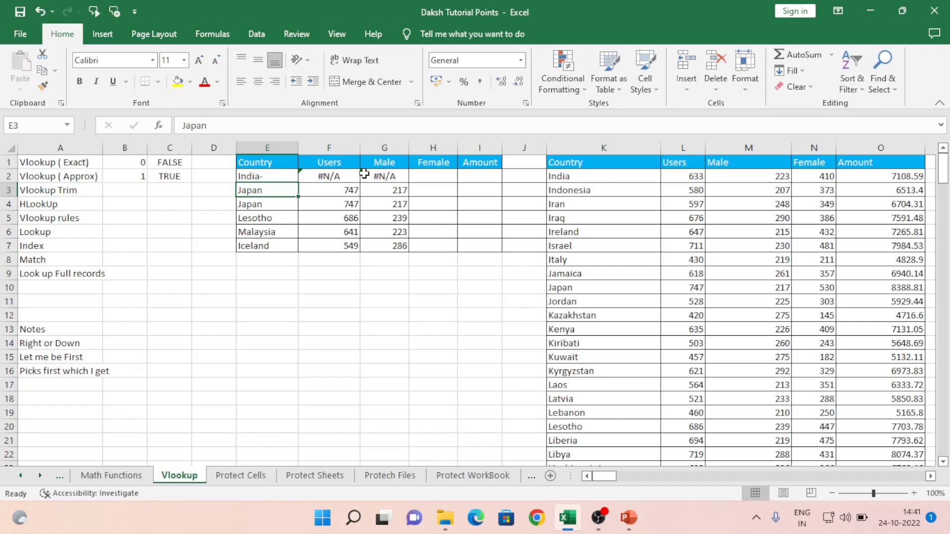
key(Up)
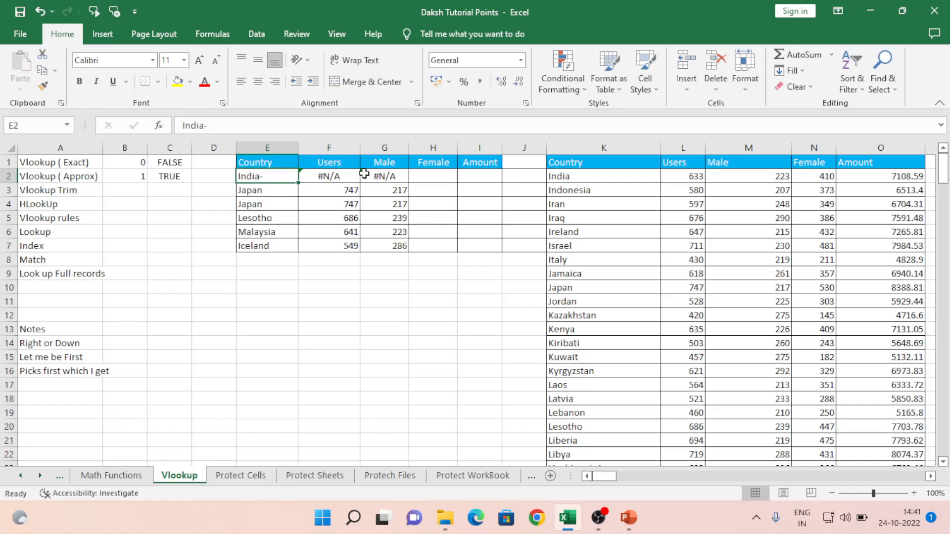
key(Down)
key(Down)
key(Down)
key(Up)
key(Up)
key(Up)
- Copy 'India-' and select the source table's first row, K2:O2
key(ctrl+c)
key(Right)
key(Right)
key(Right)
key(Right)
key(Right)
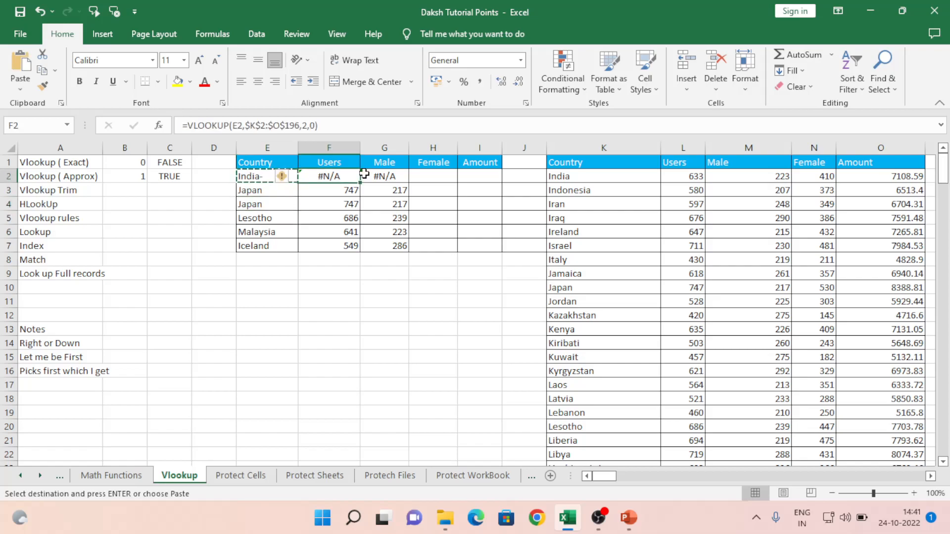
key(shift+Right)
key(Right)
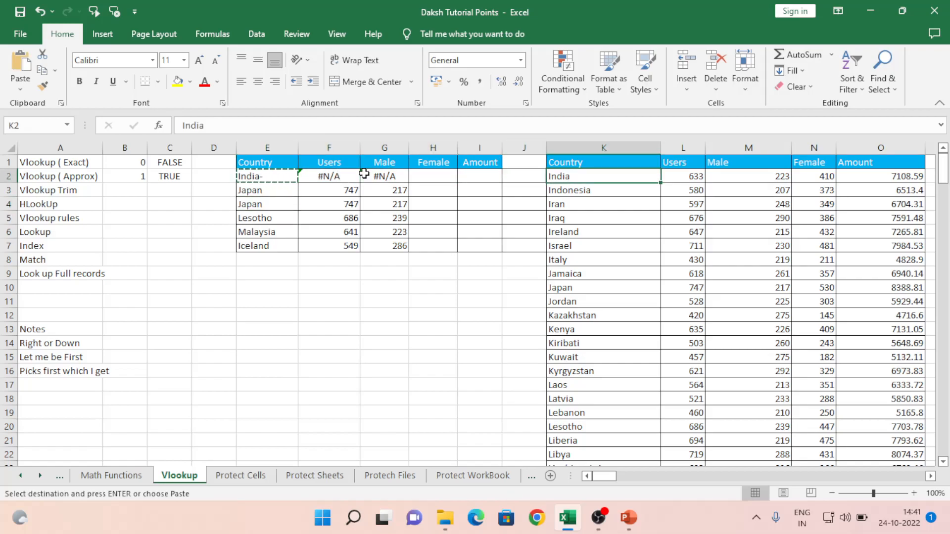
key(shift+Right)
key(shift+Right)
key(shift+Right)
key(shift+Right)
- Search the source country table for 'India-' and confirm it isn't found
key(ctrl+shift+Down)
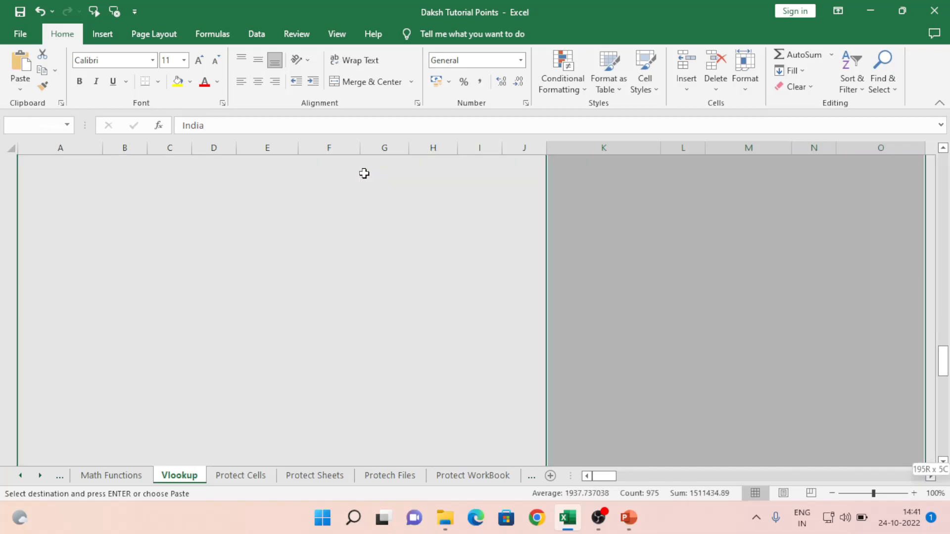
key(ctrl+f)
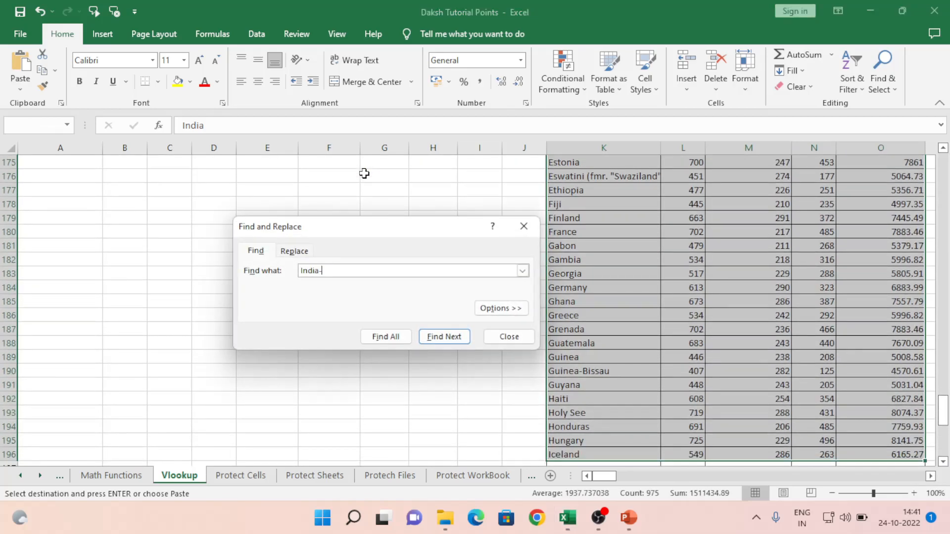
key(Return)
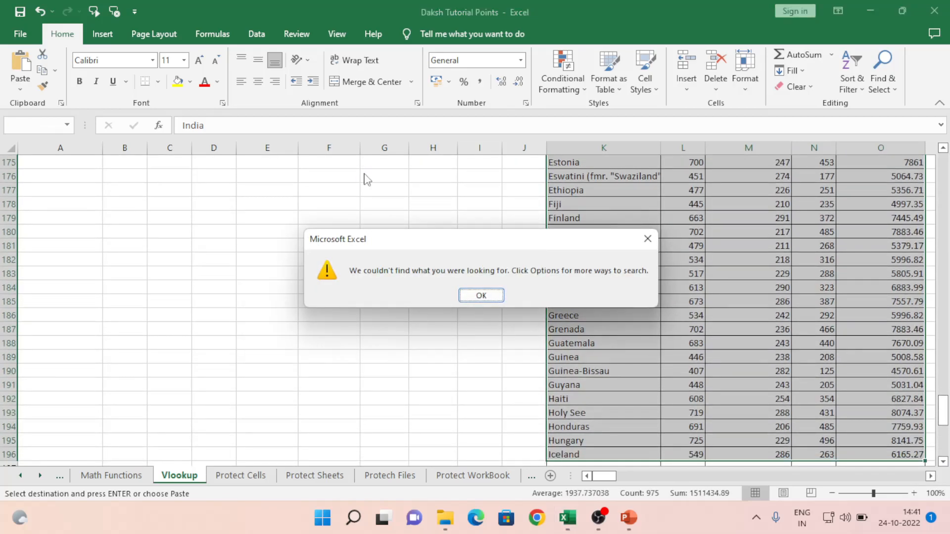
key(Return)
key(Escape)
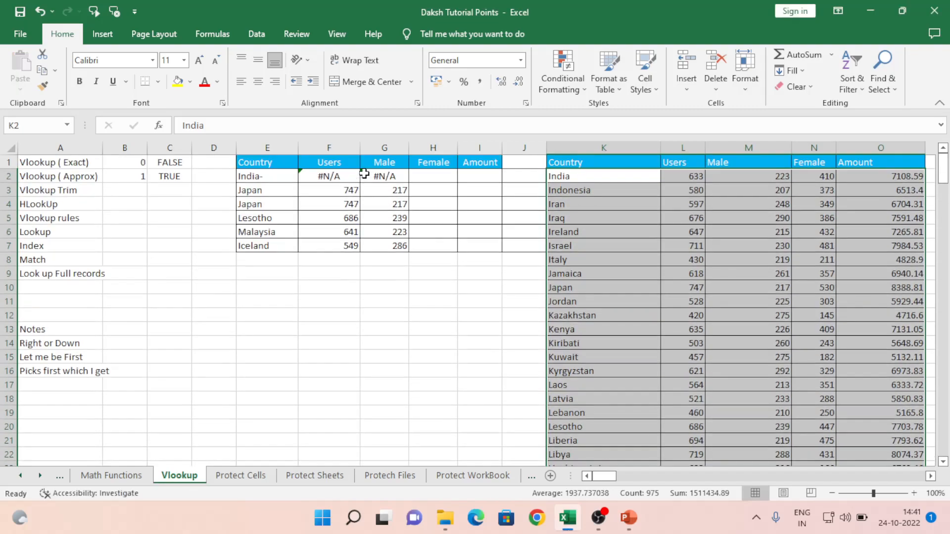
key(Left)
key(Left)
key(Left)
key(Left)
key(Left)
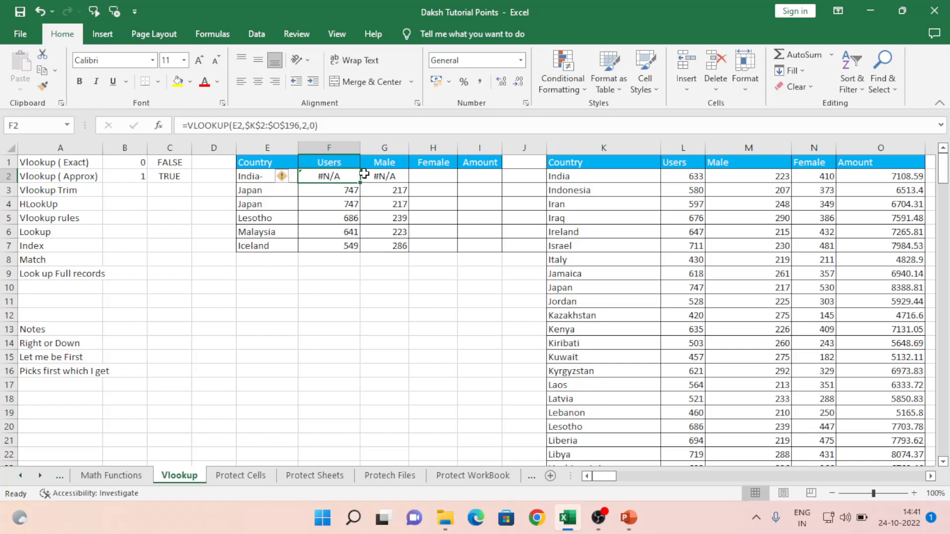
- Undo the dash so E2 reads India again, then recheck F2's VLOOKUP formula
key(ctrl+z)
key(Right)
key(Left)
key(Right)
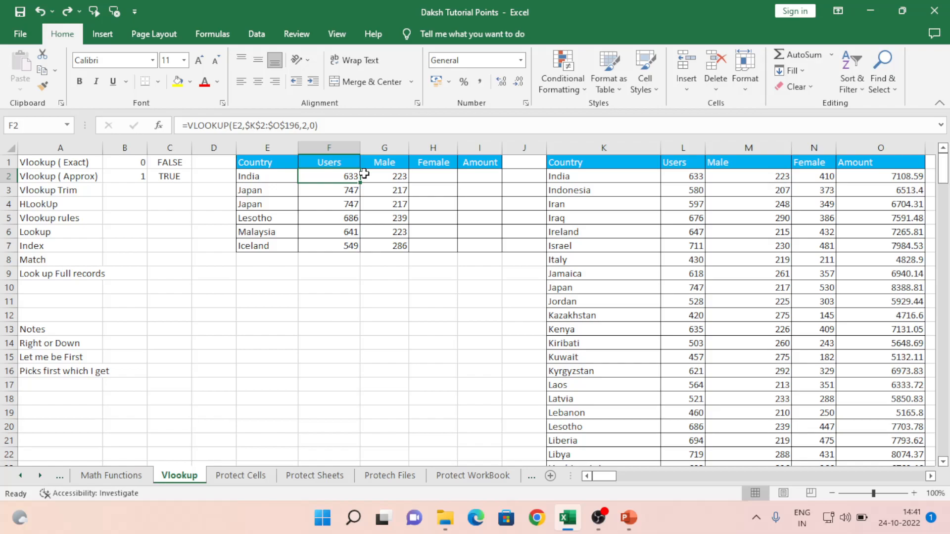
key(F2)
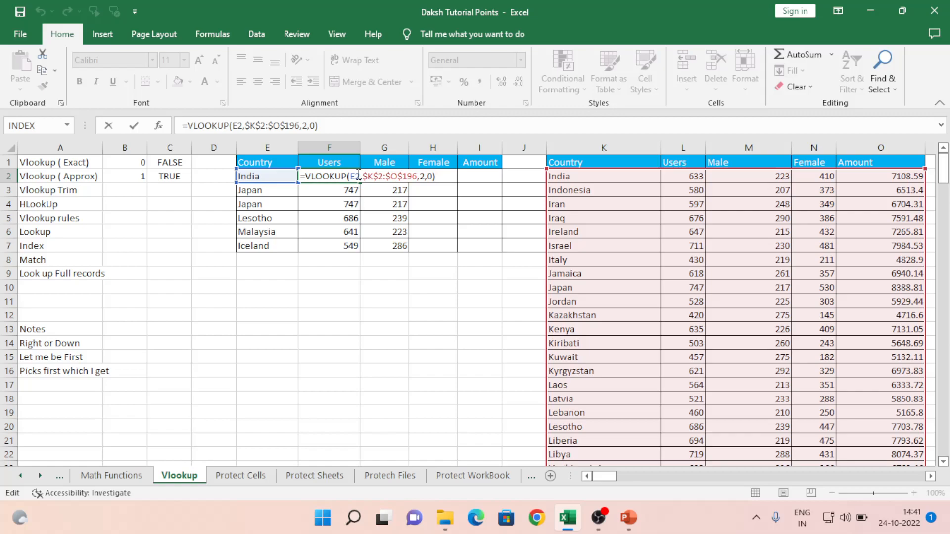
click(360, 176)
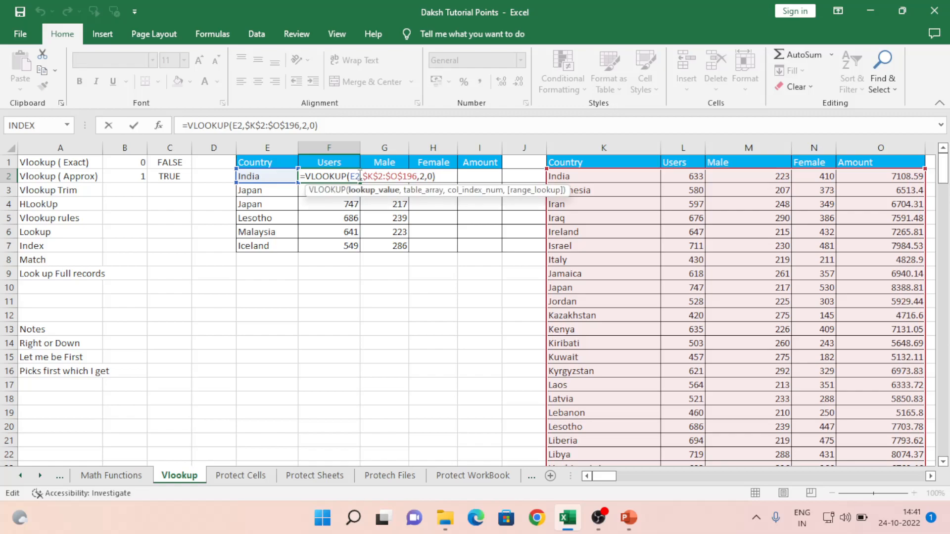
key(Return)
- Add a 'VlookUp' heading in E11 and the note 'What you want to search' in F12
click(253, 299)
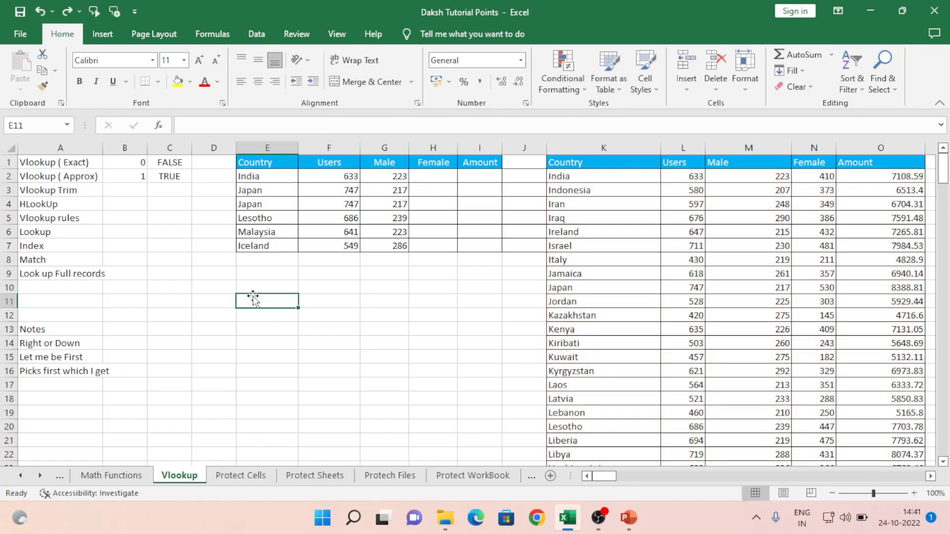
text(Vlook)
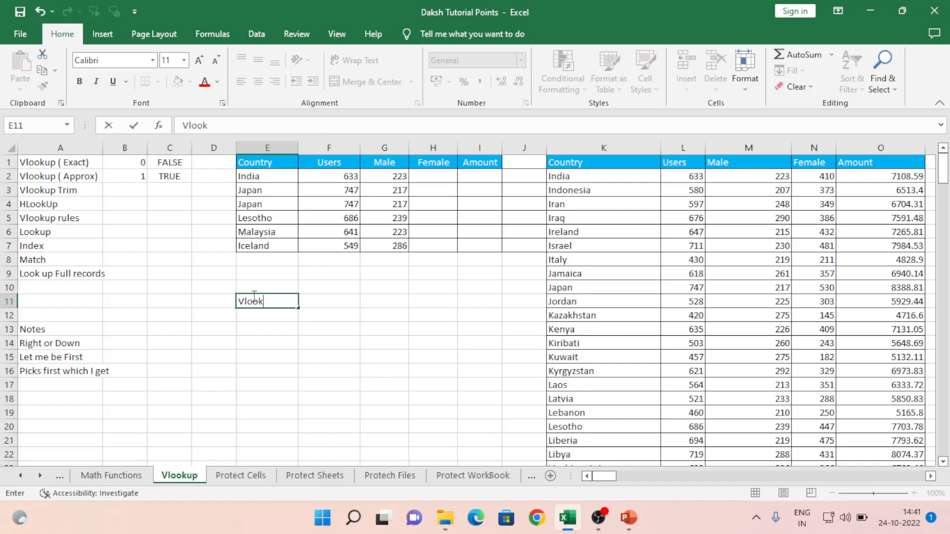
text(Up)
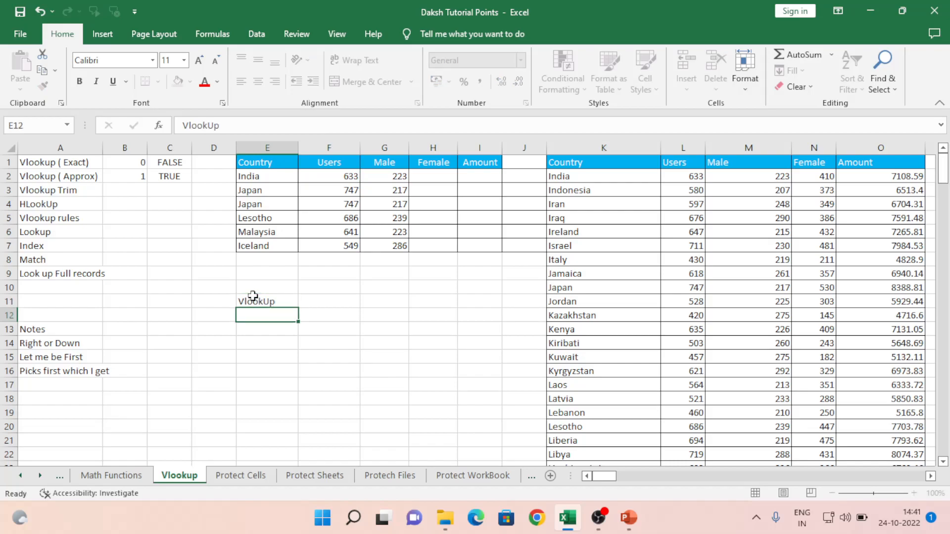
key(Return)
key(Right)
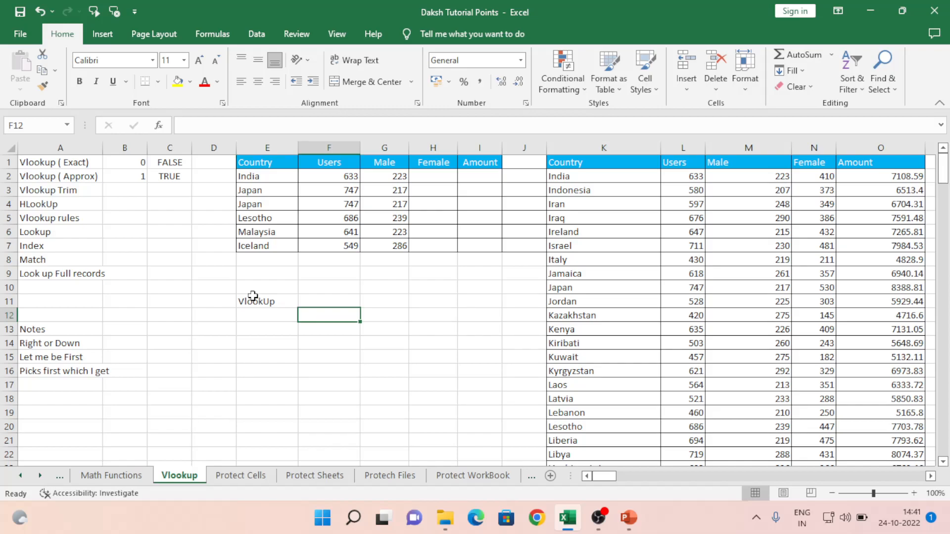
text(What yoo)
key(BackSpace)
text(u want to search)
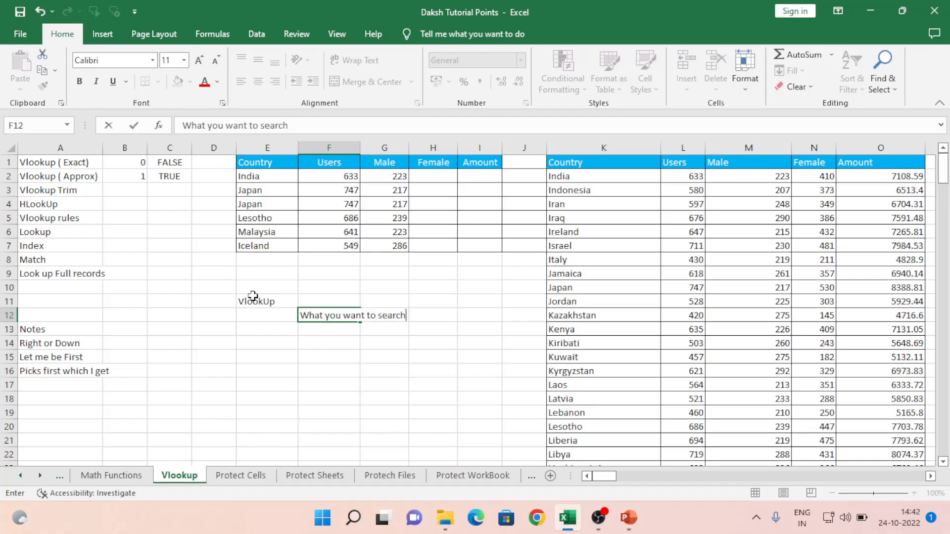
key(Return)
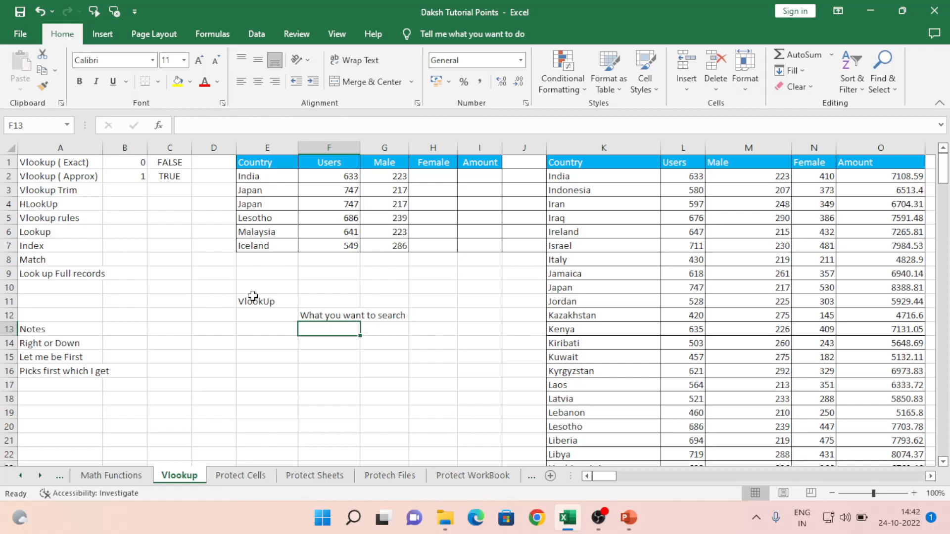
- Add the notes 'Where you want to search' and 'What value you want to get' below it
text(Where )
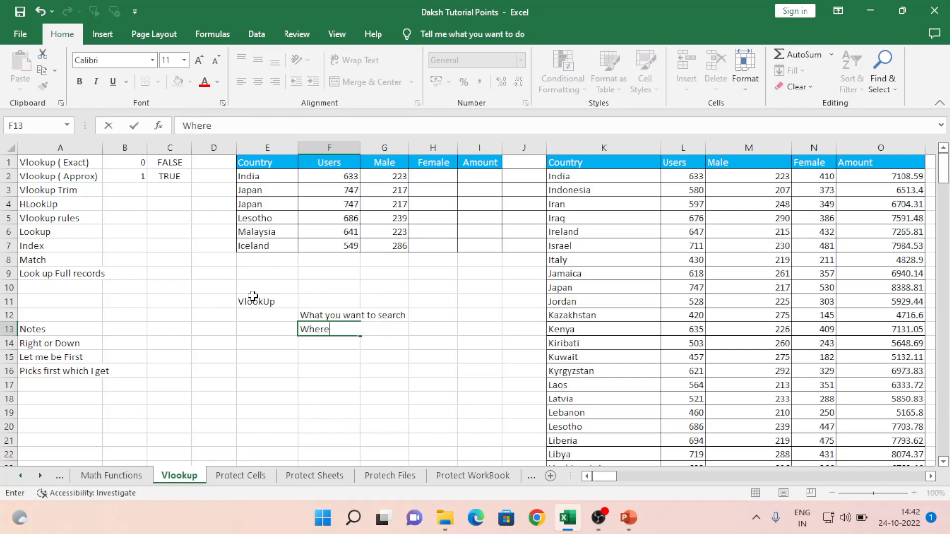
text(you want to search)
key(Return)
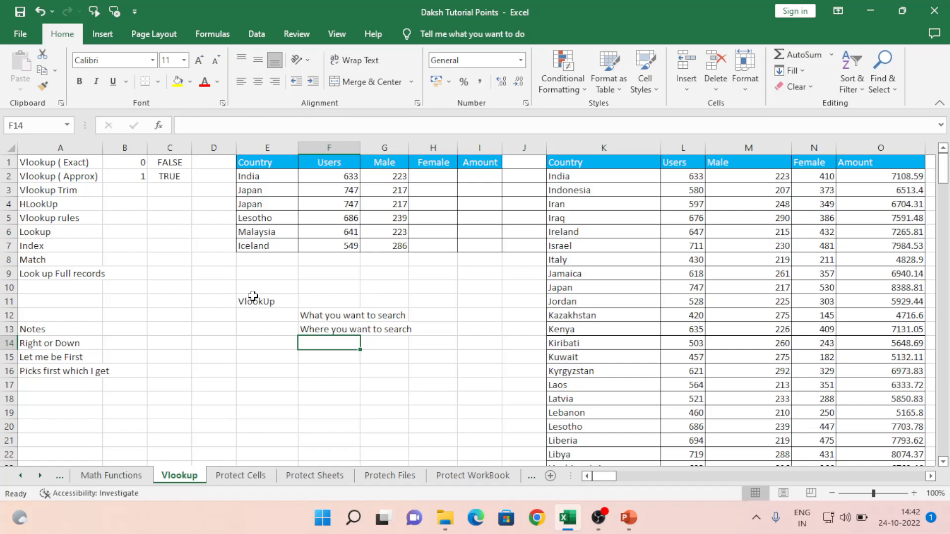
text(What )
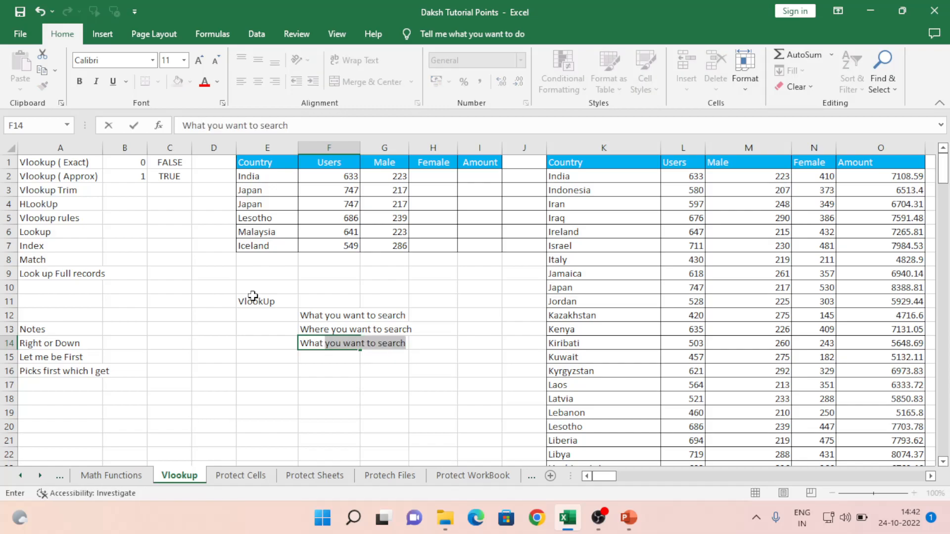
text(value )
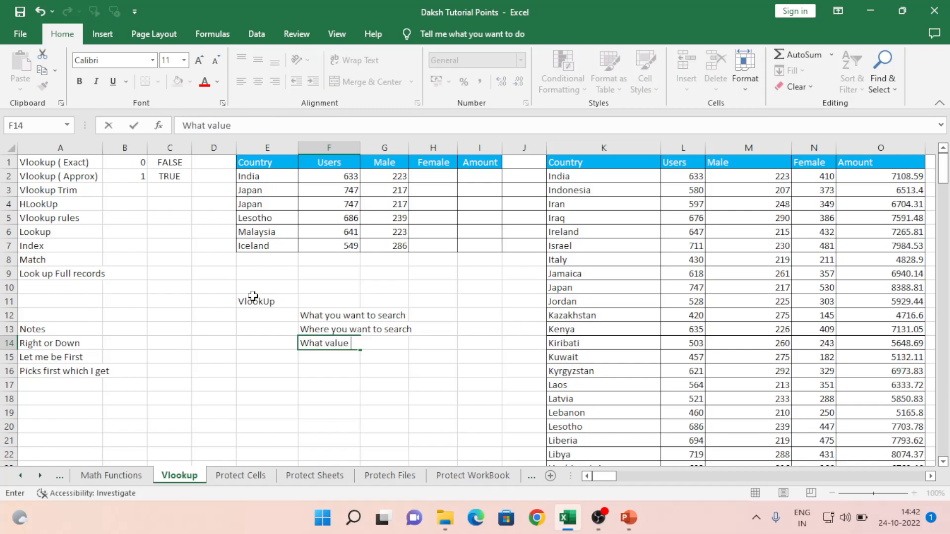
text(you want to )
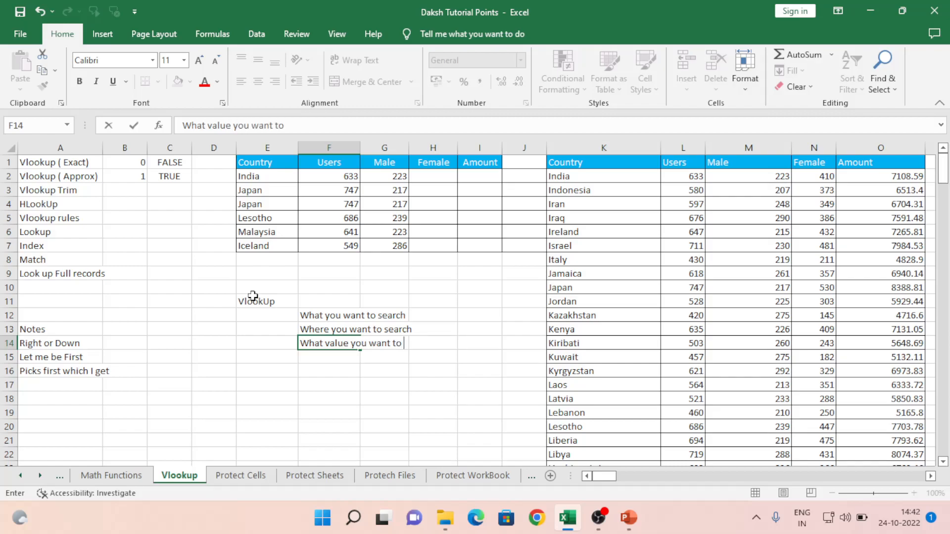
text(get)
key(Return)
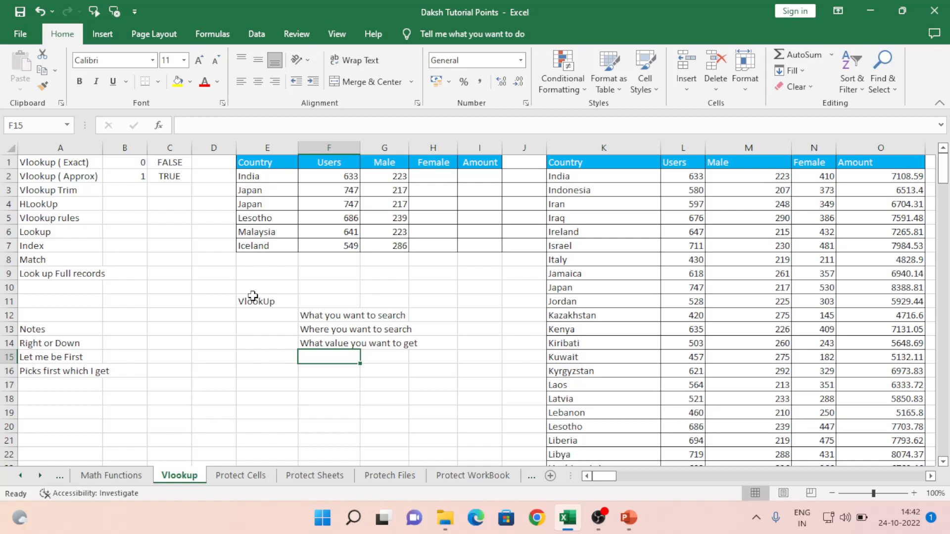
- Write the fourth note in F15 about choosing an exact or approximate search
text(You want E)
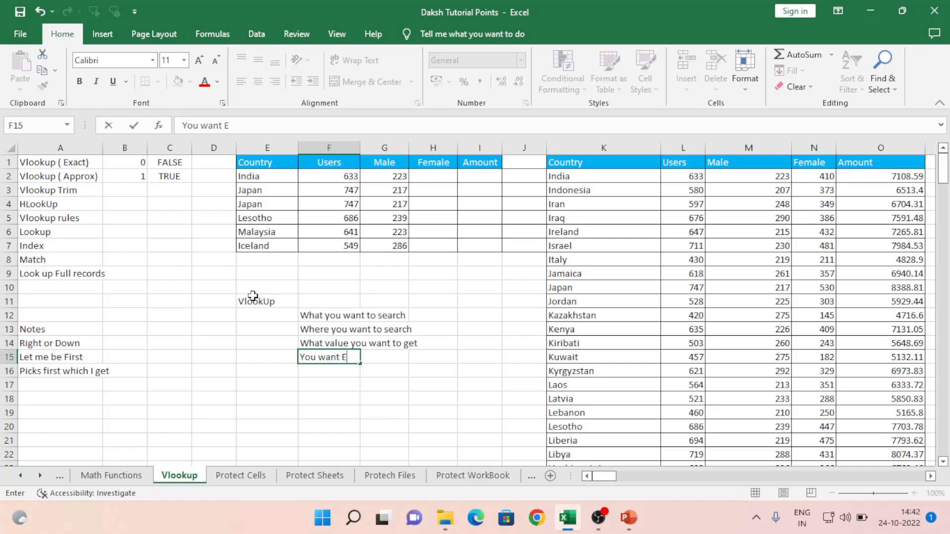
text(xact Value to be e)
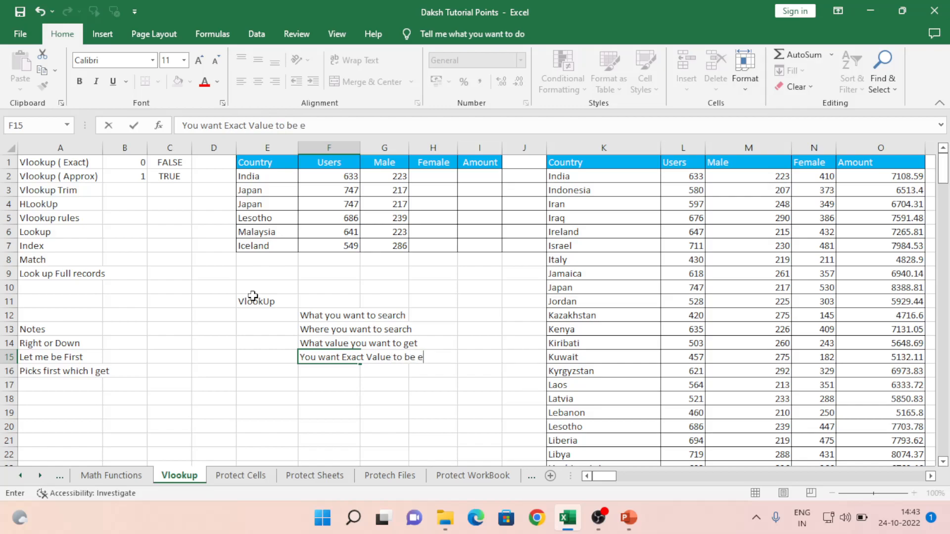
key(BackSpace)
text(rearch)
key(BackSpace)
key(BackSpace)
key(BackSpace)
key(BackSpace)
key(BackSpace)
key(BackSpace)
text(search or apro)
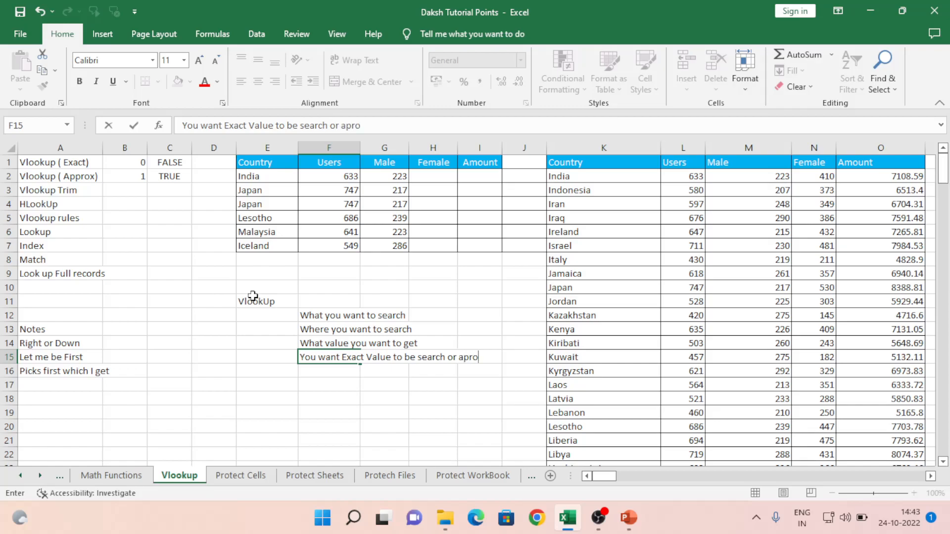
text(x)
key(Return)
- Select the four notes in F12:F15, then return to the lookup formulas in F6
key(Up)
key(Up)
key(Up)
key(Up)
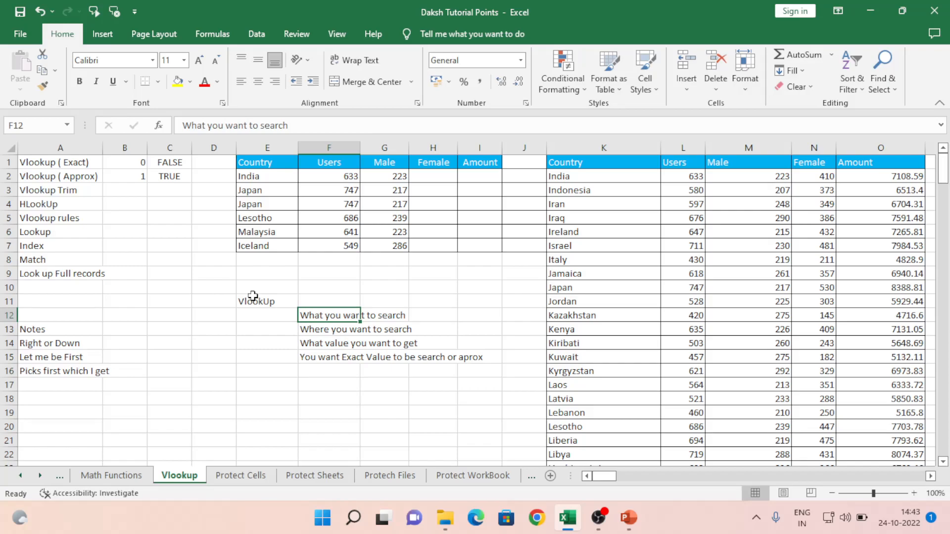
key(shift+Down)
key(shift+Down)
key(shift+Down)
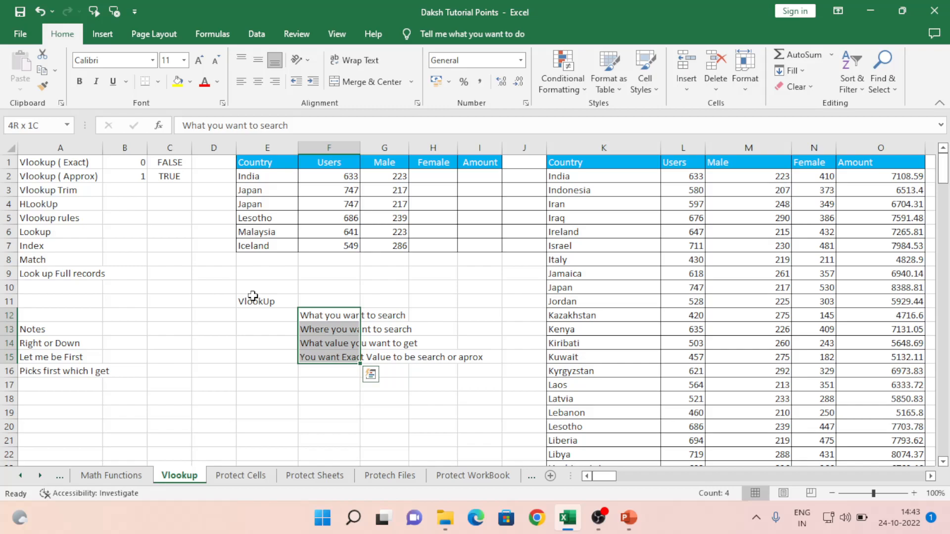
key(Up)
key(Down)
key(shift+Down)
key(shift+Down)
key(shift+Down)
key(Up)
key(Down)
key(Up)
key(Up)
key(Up)
key(Up)
key(Up)
key(Up)
key(Up)
key(Up)
key(Up)
key(Up)
key(Down)
key(Down)
key(Down)
key(Down)
key(Down)
key(Down)
key(Down)
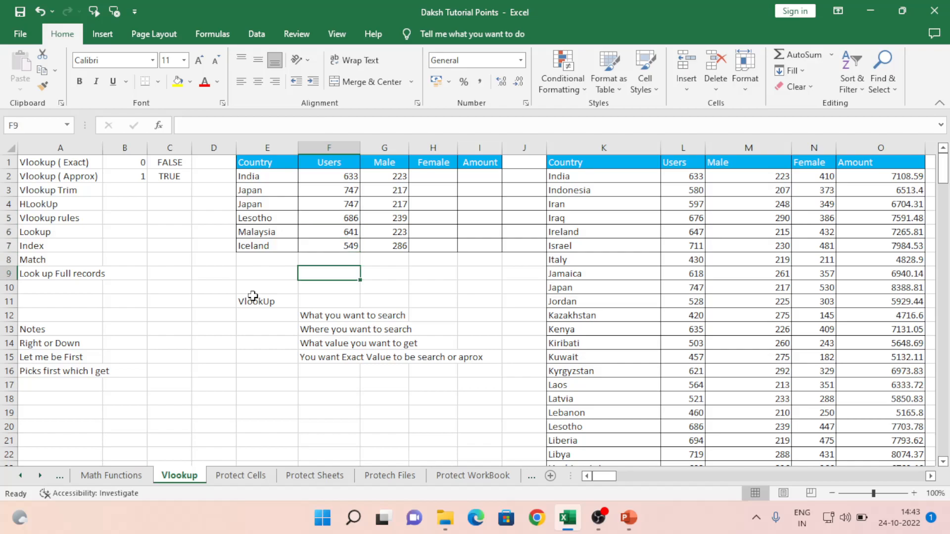
- Start a VLOOKUP in F9 using Iceland in E7 against the table K2:O196
text(=vl)
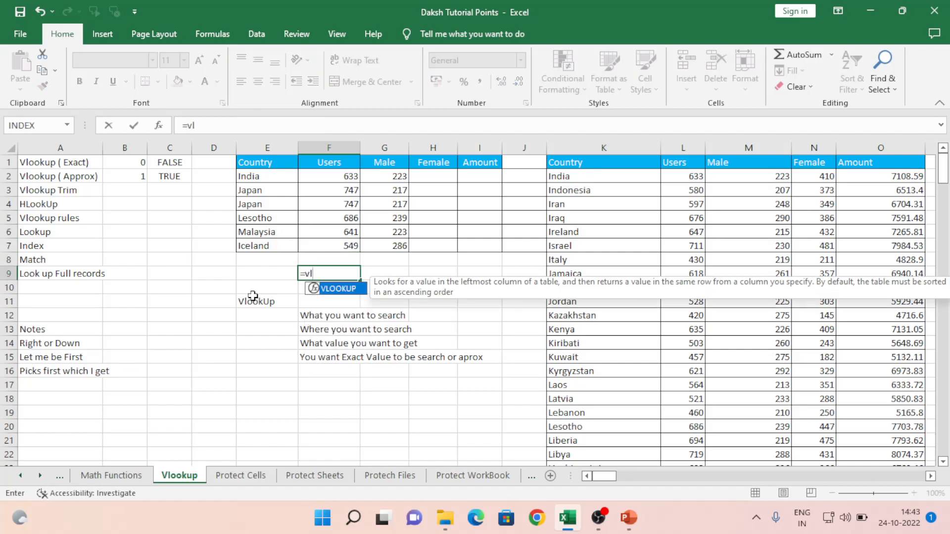
key(Tab)
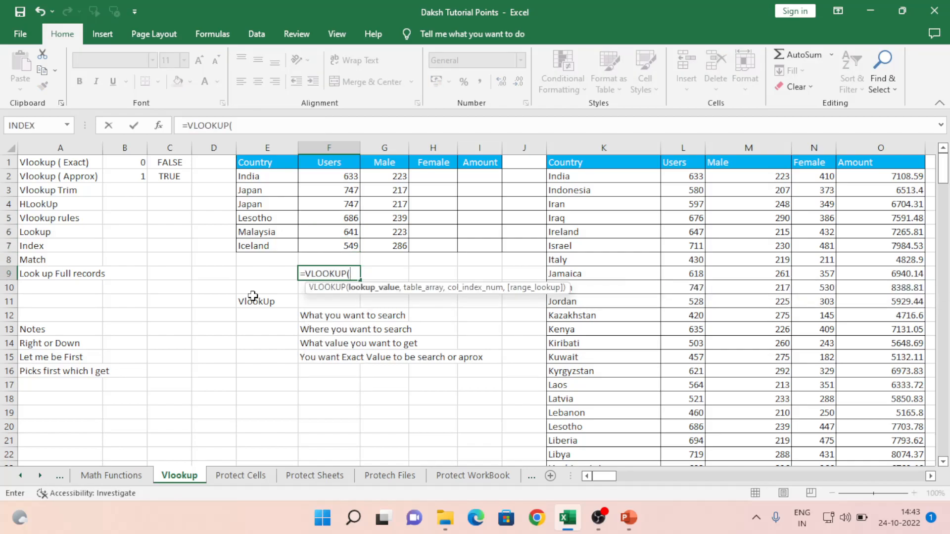
key(Left)
key(Left)
key(Down)
key(Up)
key(Up)
key(Up)
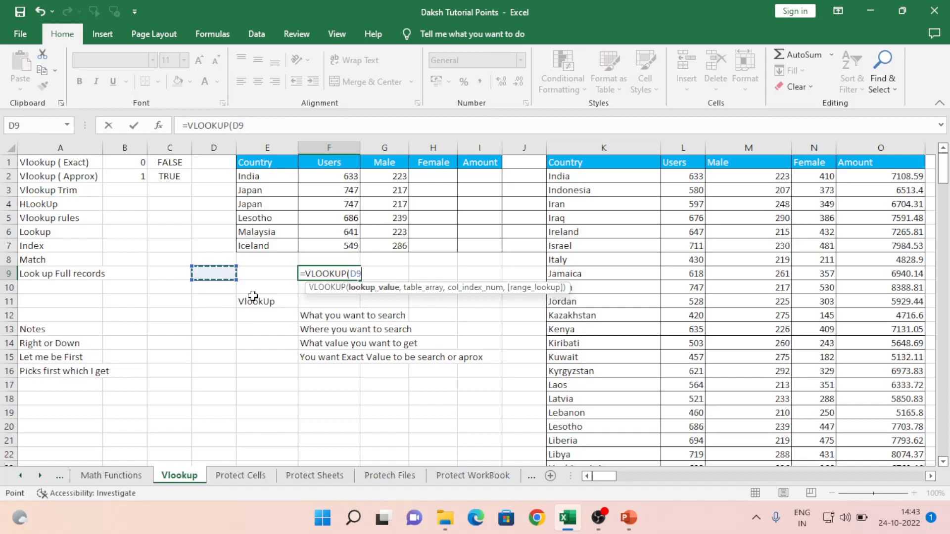
key(Right)
text(,)
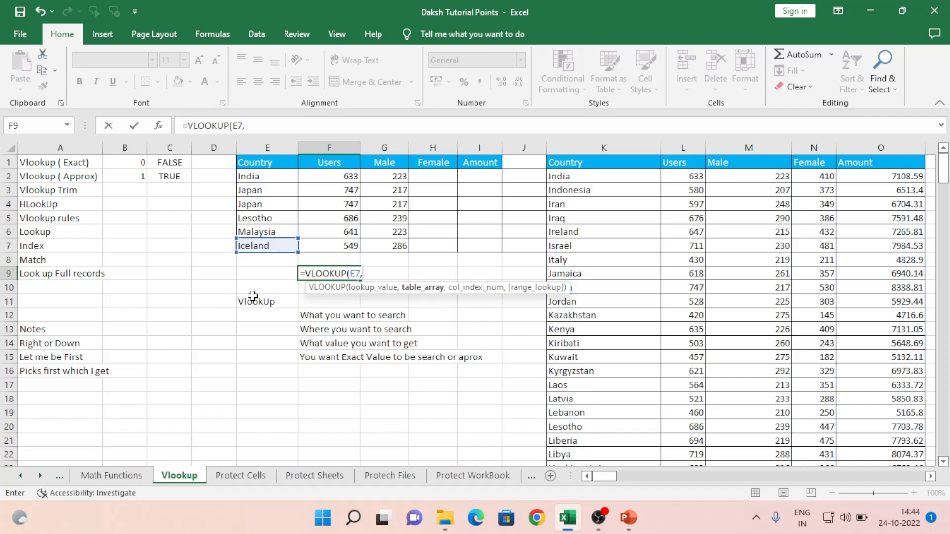
key(Right)
key(Right)
key(Right)
key(Right)
key(Right)
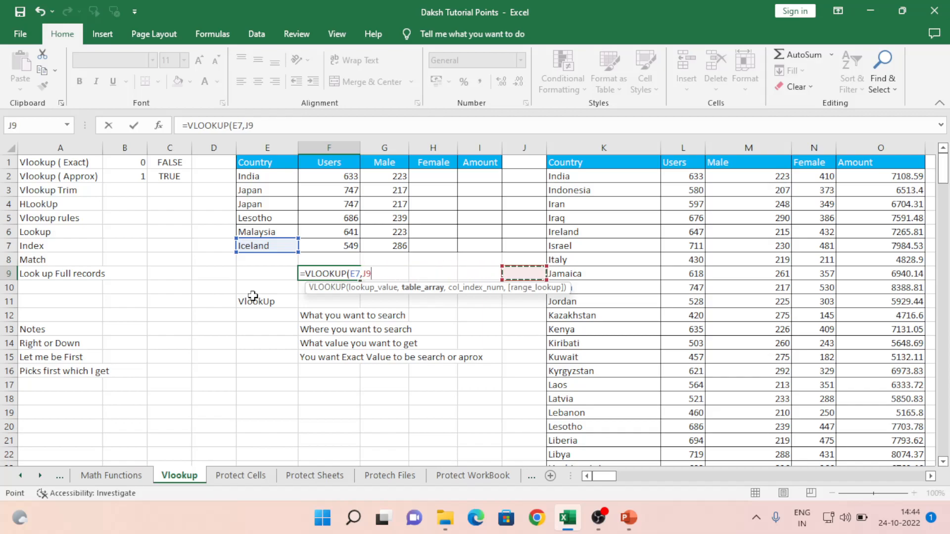
key(ctrl+Up)
key(Down)
key(shift+Right)
key(shift+Right)
key(shift+Right)
key(shift+Right)
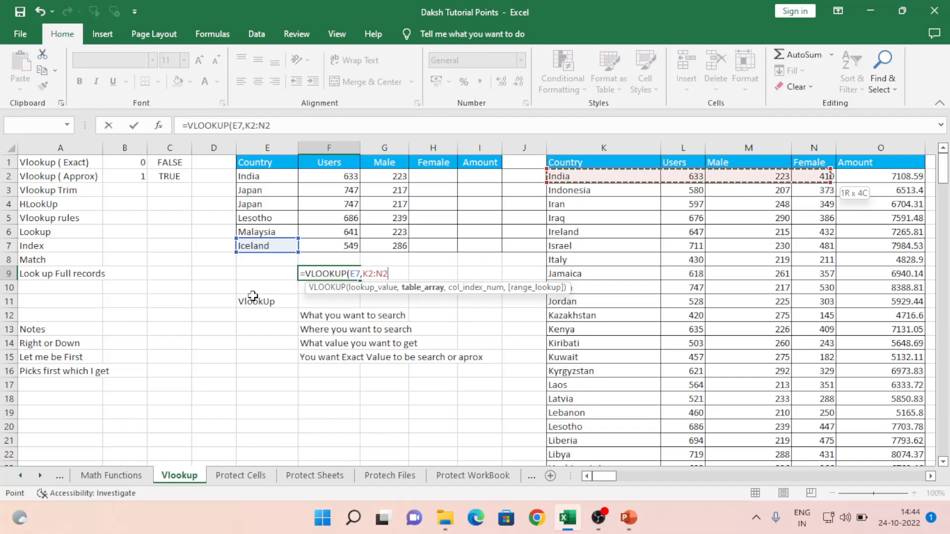
key(ctrl+shift+Down)
- Finish the formula with column 5 and exact match, returning 6165.27
text(,)
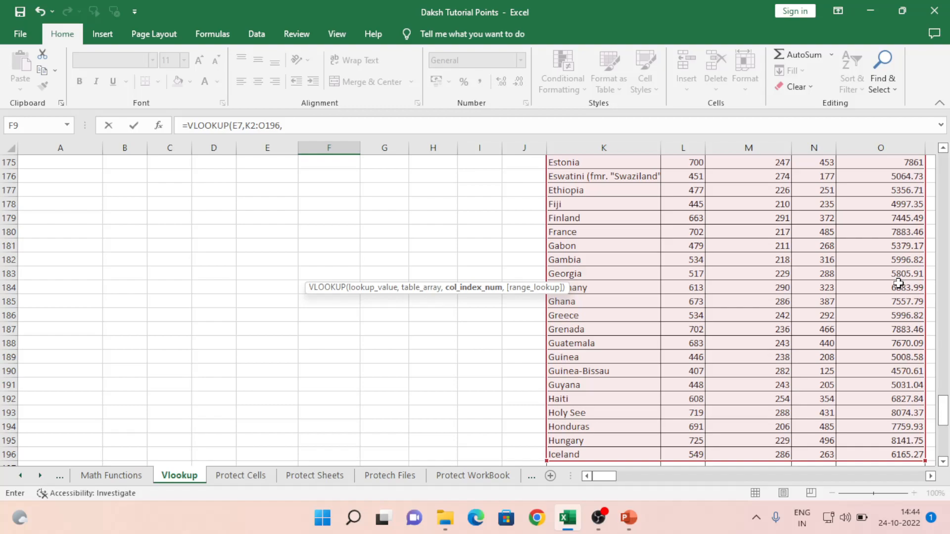
text(5,)
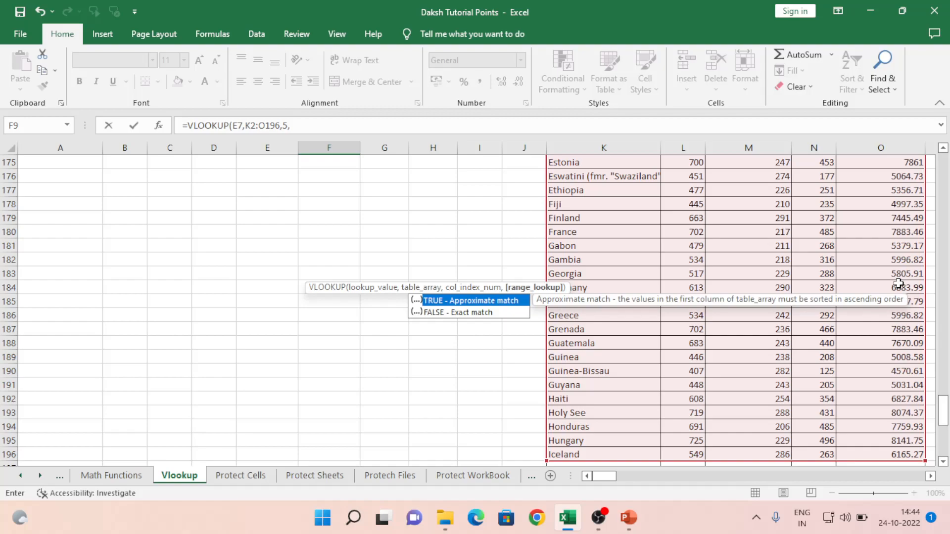
key(Down)
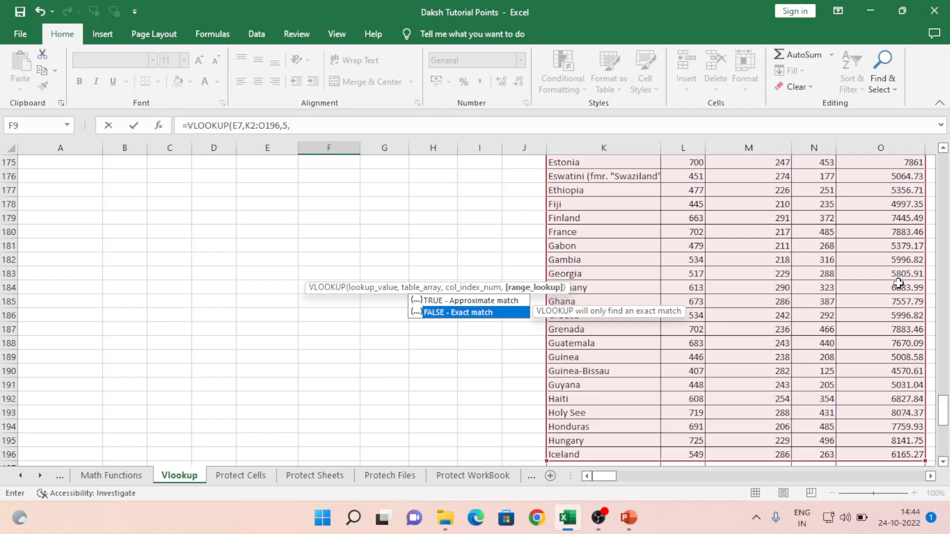
key(Return)
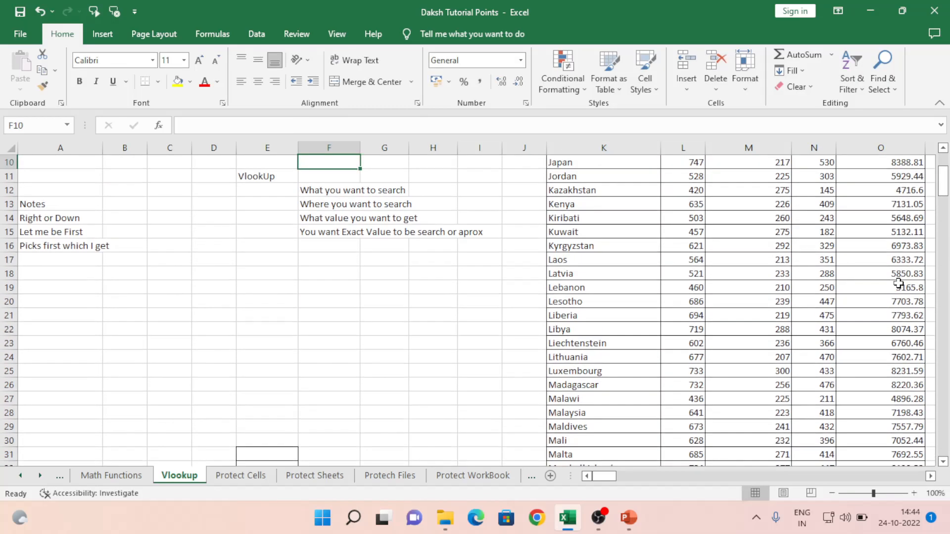
key(Up)
scroll(897, 283, up, 2)
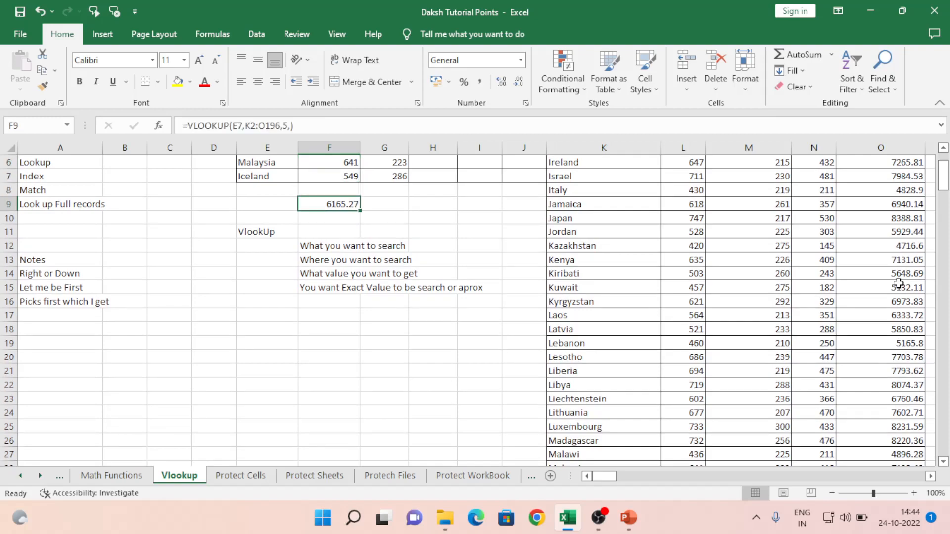
- Copy Iceland from E7 and search the sheet for it
key(Up)
key(Left)
key(Up)
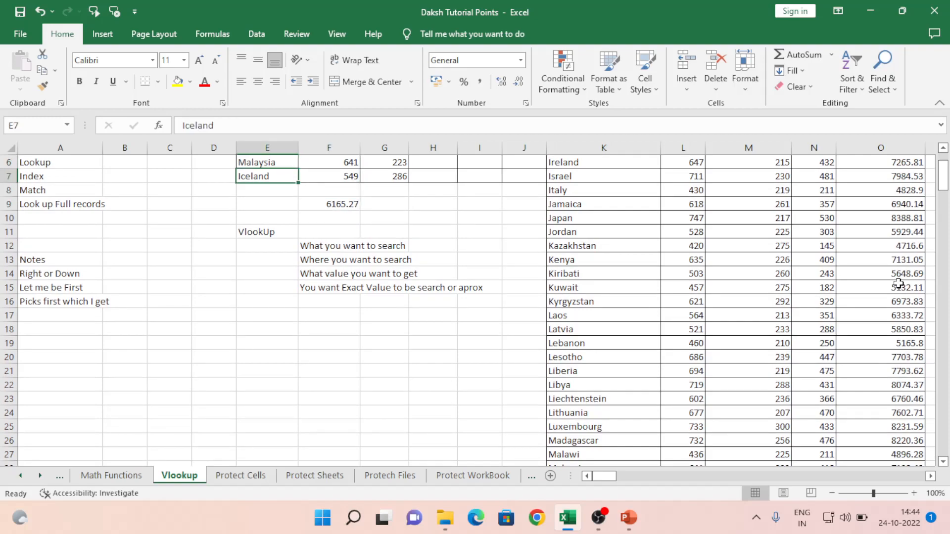
key(ctrl+c)
key(Right)
key(Right)
key(Right)
key(Right)
key(Right)
key(Right)
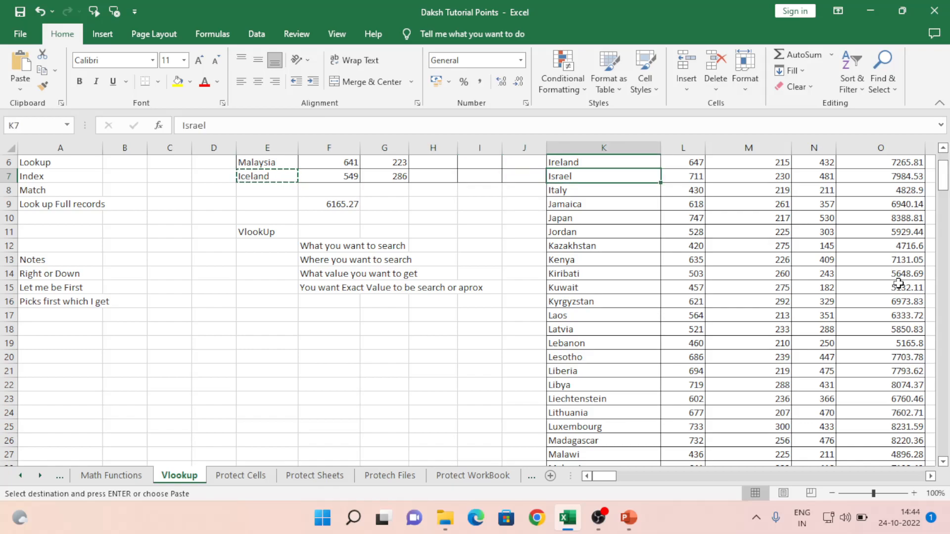
key(ctrl+f)
key(ctrl+v)
key(Return)
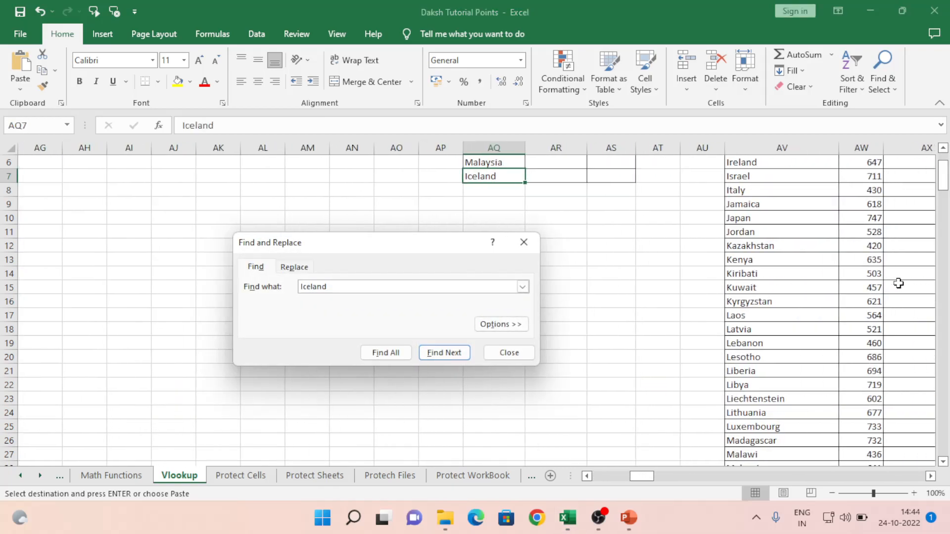
key(Escape)
- Find Iceland within K1:O196 and check its Amount of 6165.27 in column O
key(ctrl+Up)
key(ctrl+Left)
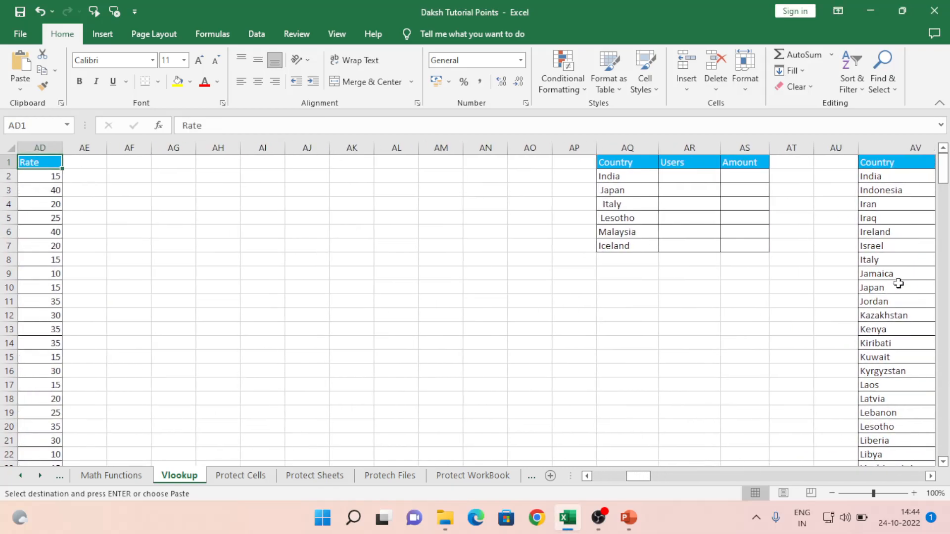
key(Home)
key(Right)
key(Right)
key(Right)
key(Right)
key(Right)
key(Right)
key(Right)
key(Right)
key(Right)
key(Right)
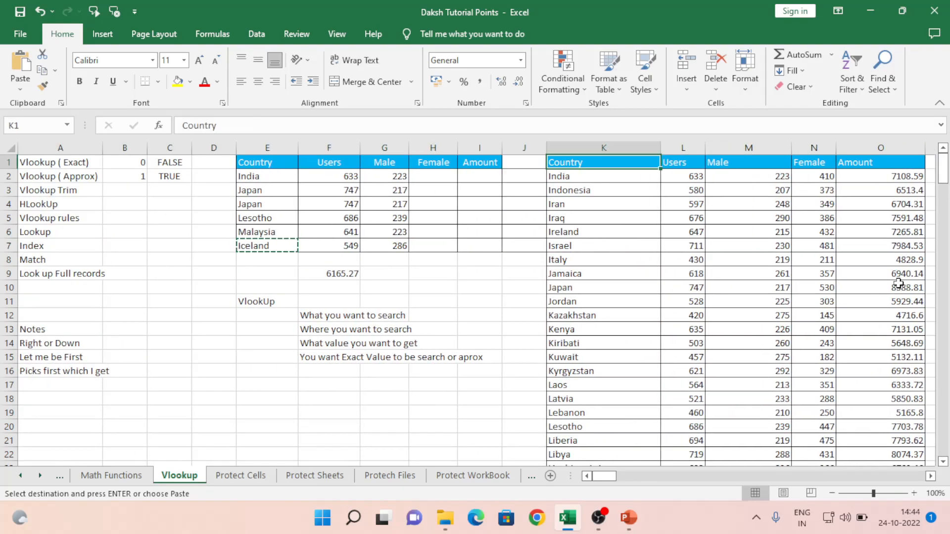
key(shift+Right)
key(shift+Right)
key(shift+Right)
key(shift+Right)
key(ctrl+shift+Down)
key(ctrl+f)
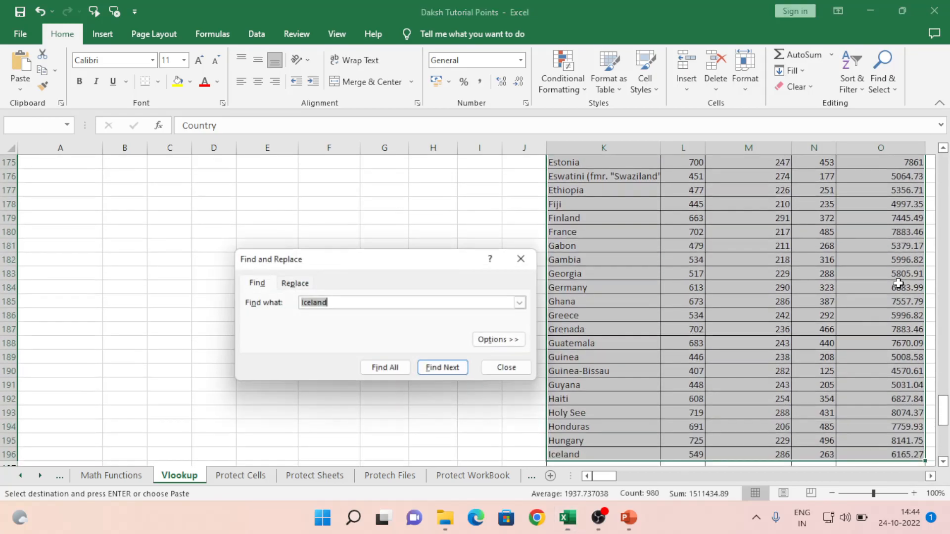
key(Return)
key(Escape)
key(Right)
key(Right)
key(Right)
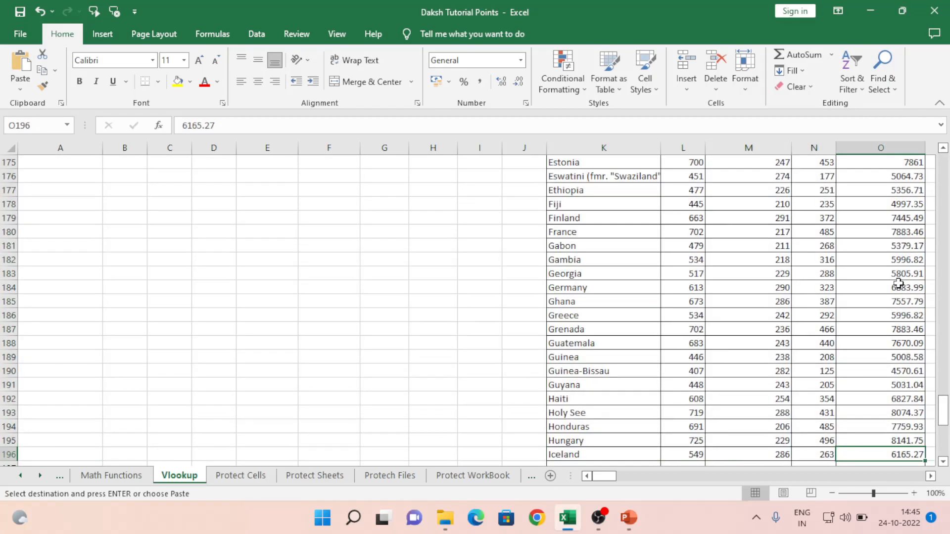
- Review the Users, Male and F9 lookup results, then bring the employee Rate table into view
key(Left)
key(Left)
key(Left)
key(Left)
key(Left)
key(Left)
key(Left)
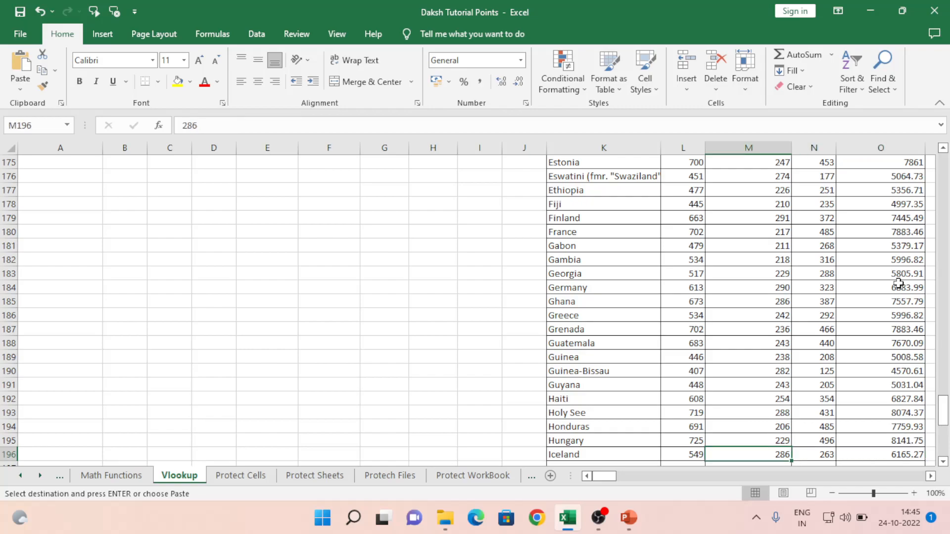
key(ctrl+Up)
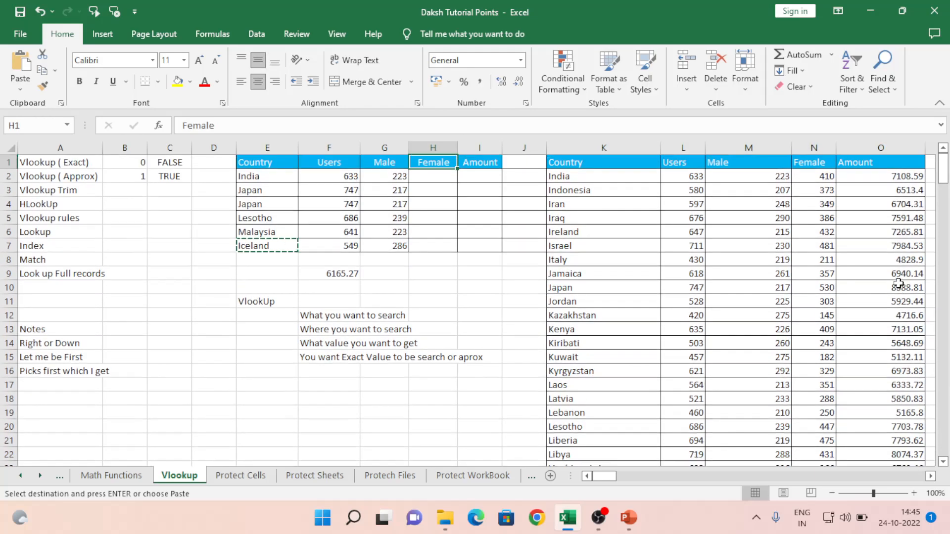
key(Down)
key(Down)
key(Down)
key(Down)
key(Down)
key(Down)
key(Left)
key(Left)
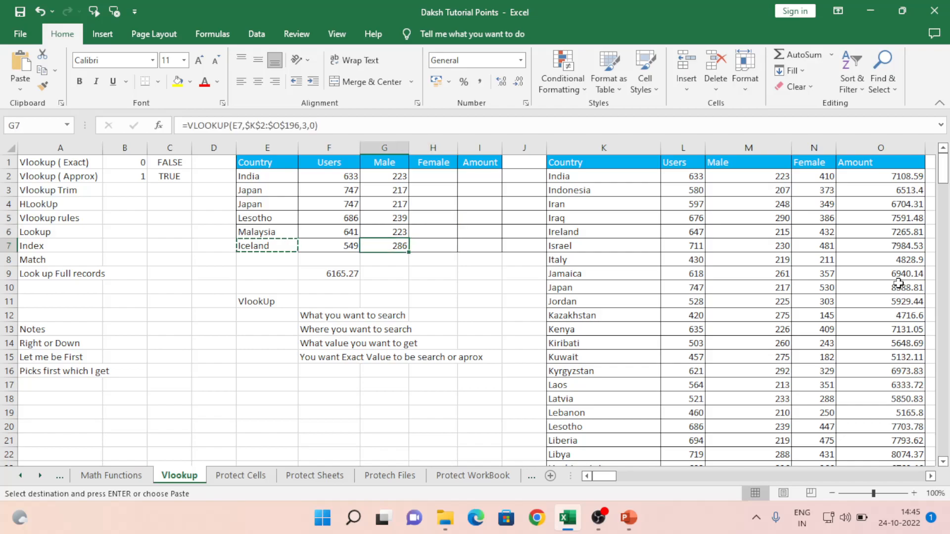
key(Down)
key(Down)
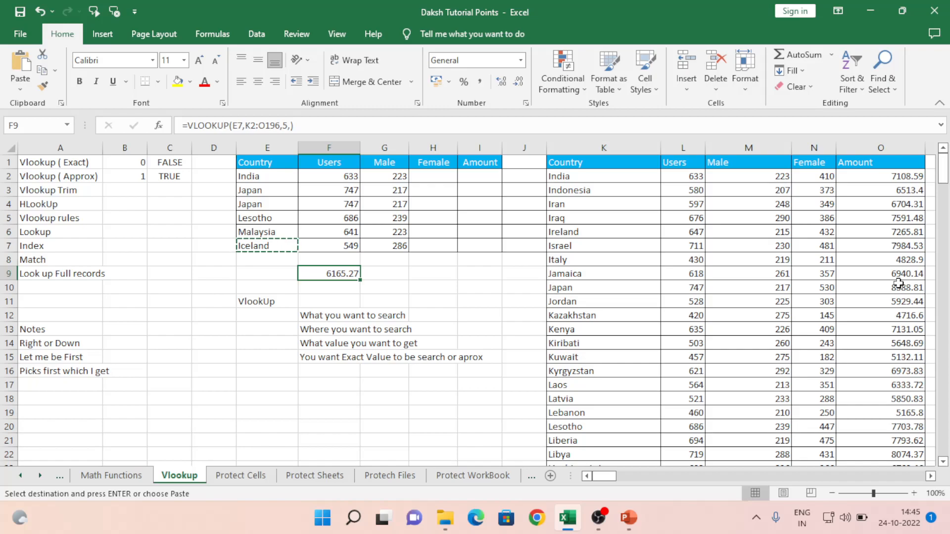
key(Up)
key(Up)
key(Up)
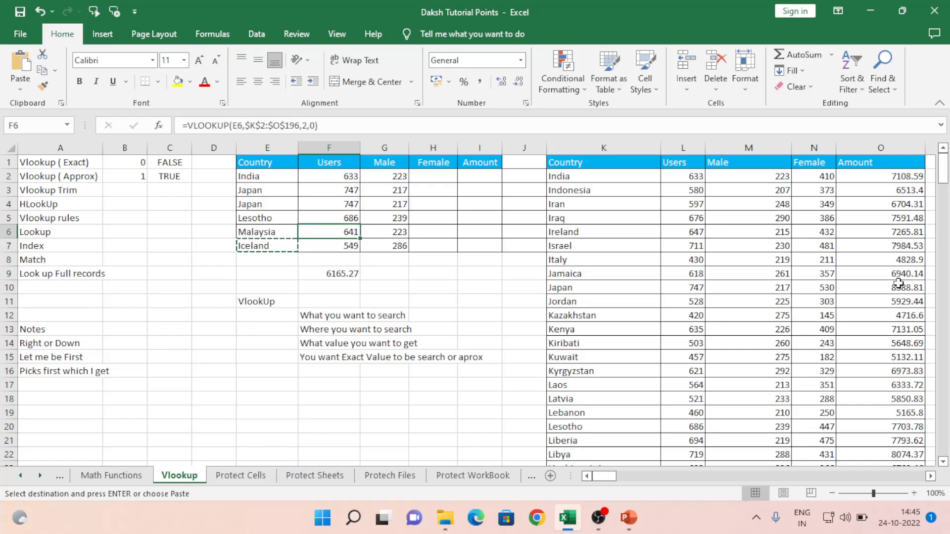
key(Right)
key(Right)
key(Right)
key(Right)
key(Right)
key(Right)
key(Right)
key(Right)
key(Right)
key(Right)
key(Right)
key(Right)
key(Right)
key(Right)
key(Right)
key(Right)
key(Right)
key(Right)
key(Right)
key(Right)
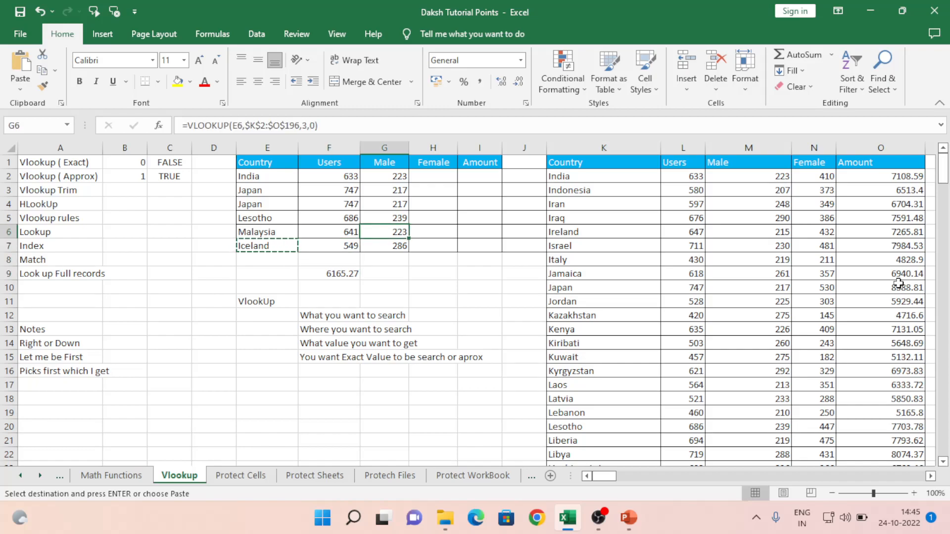
- Clear the existing formulas under the Rate header in column AD
key(Left)
key(Left)
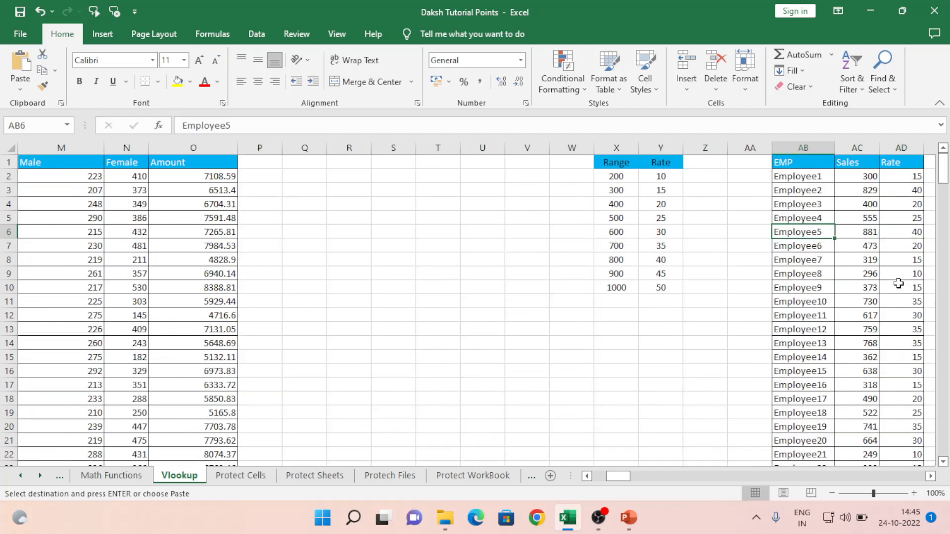
key(Right)
key(Right)
key(Right)
key(Right)
key(Left)
key(Left)
key(ctrl+Up)
key(Down)
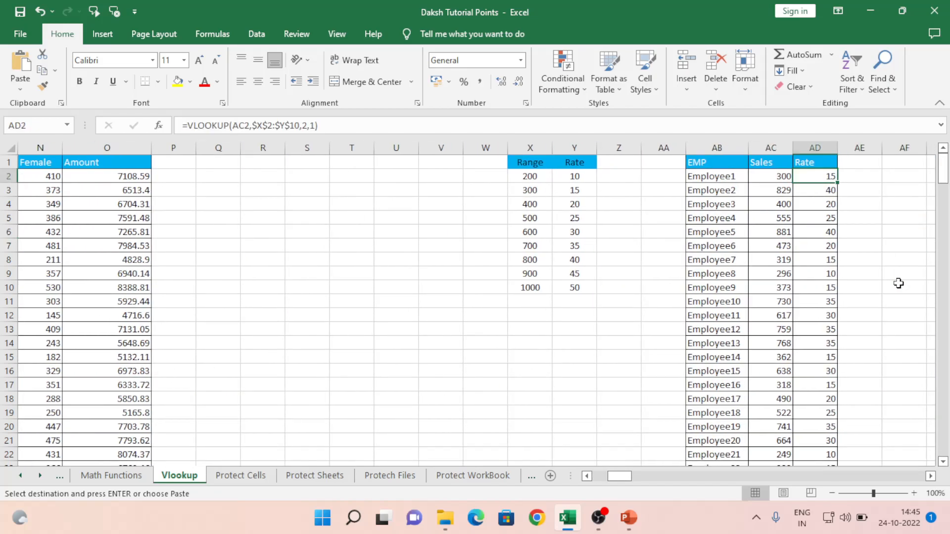
key(ctrl+shift+Down)
key(Delete)
key(Up)
- Select the whole Range and Rate lookup table
key(Left)
key(Left)
key(Left)
key(Left)
key(Left)
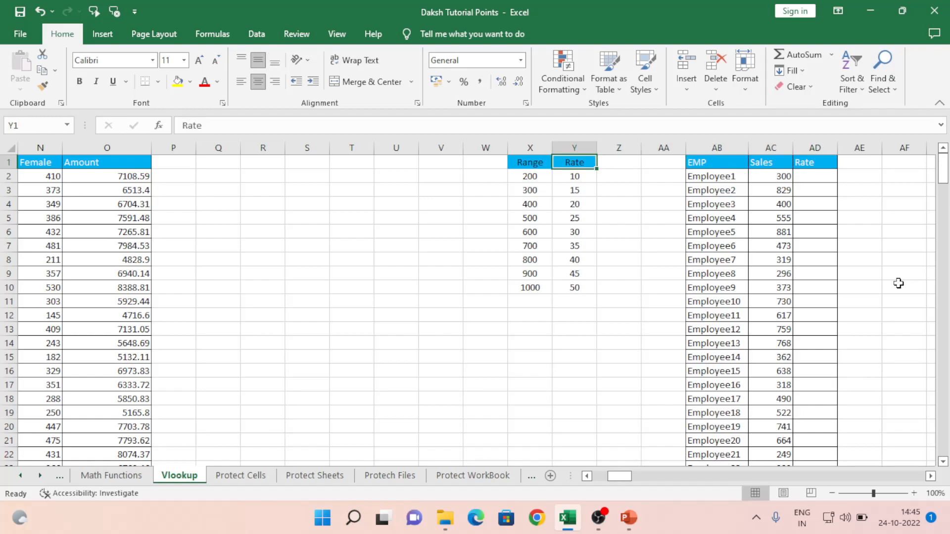
key(Left)
key(Right)
key(Left)
key(shift+Right)
key(ctrl+shift+Down)
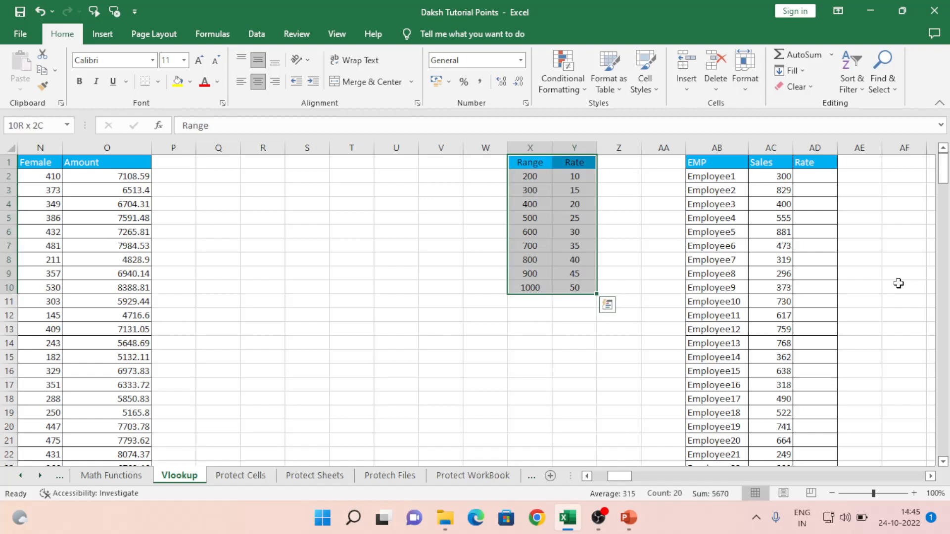
key(Down)
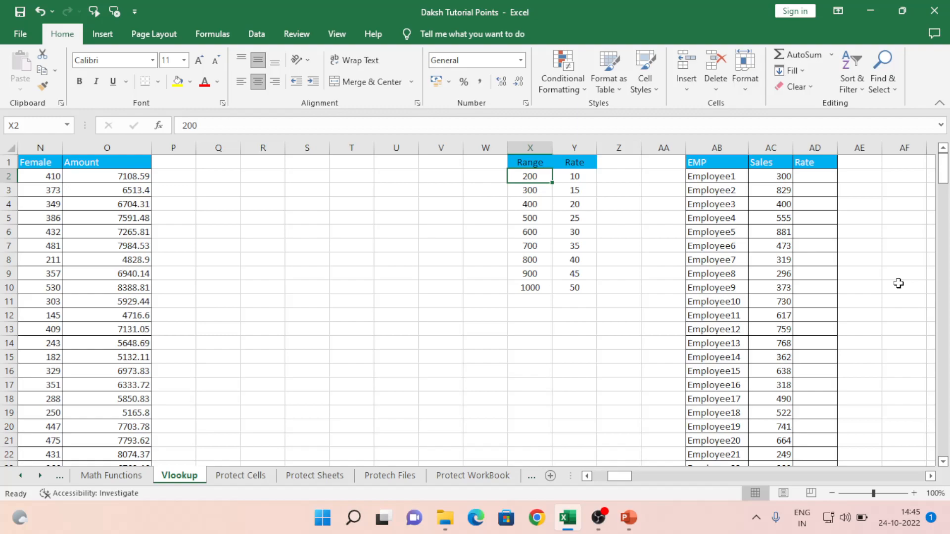
- Review the range/rate pairs (200, 300, 400…), then return to the employee sales table
key(Right)
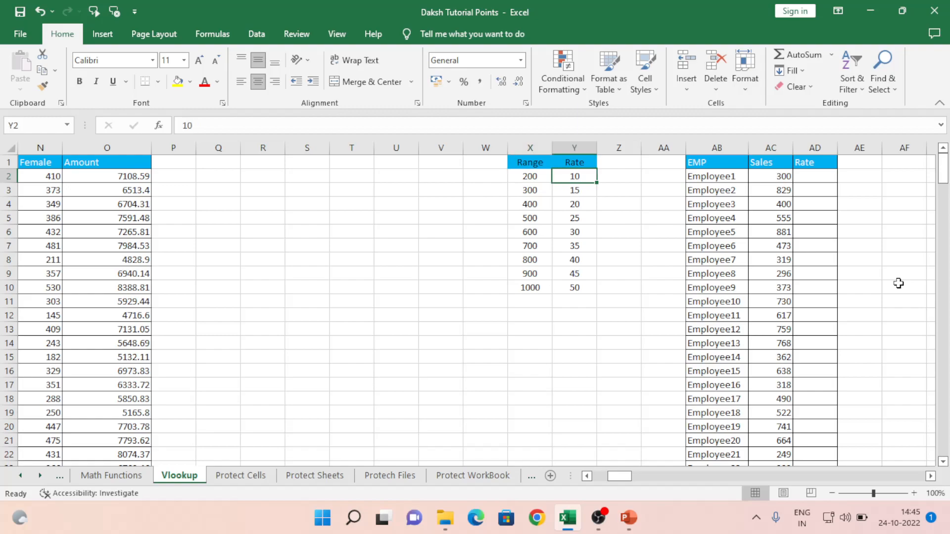
key(Down)
key(Left)
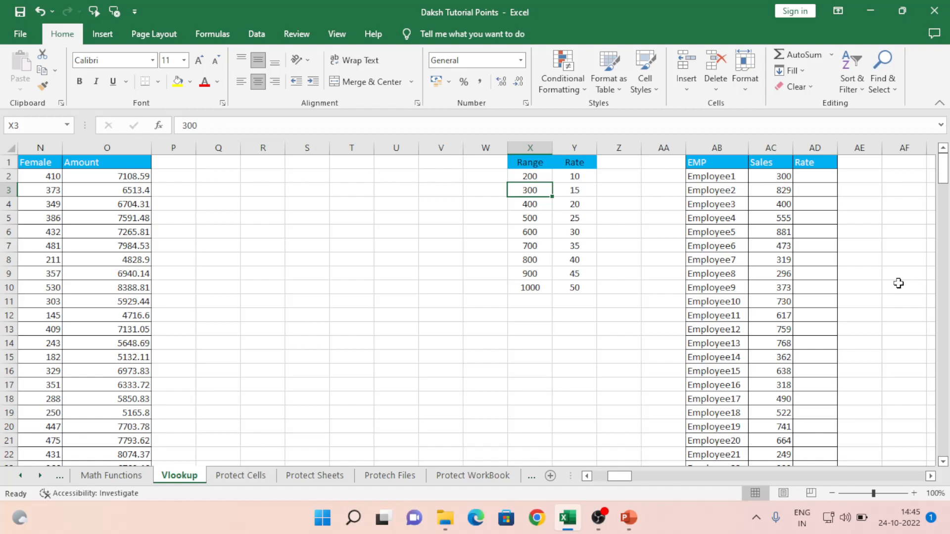
key(Down)
key(Right)
key(Down)
key(Left)
key(Down)
key(Right)
key(Up)
key(Up)
key(Up)
key(Up)
key(Down)
key(Down)
key(Up)
key(Right)
key(Right)
key(Right)
key(Right)
key(Up)
key(Right)
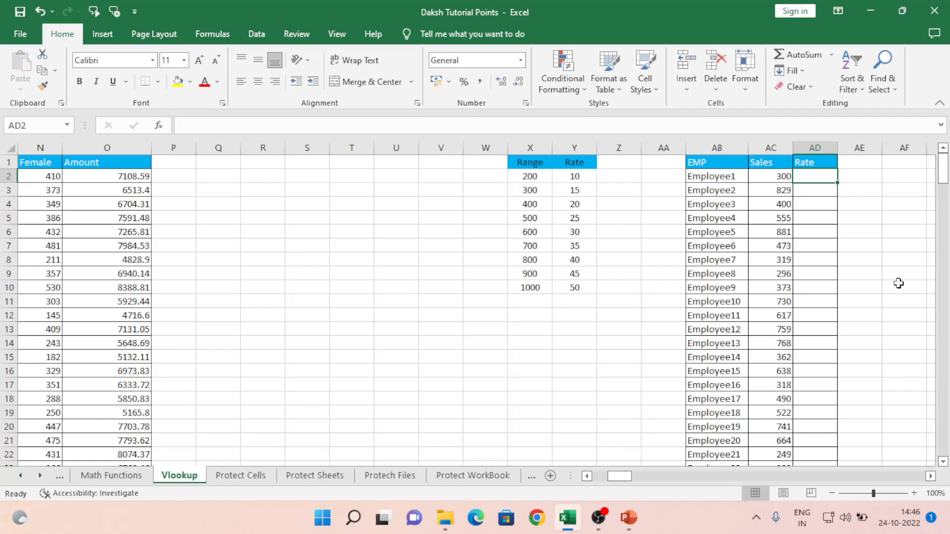
- Enter =VLOOKUP(AC2,$X$2:$Y$10,2,1) in AD2 to get a Rate of 15
text(=VLOOKUP()
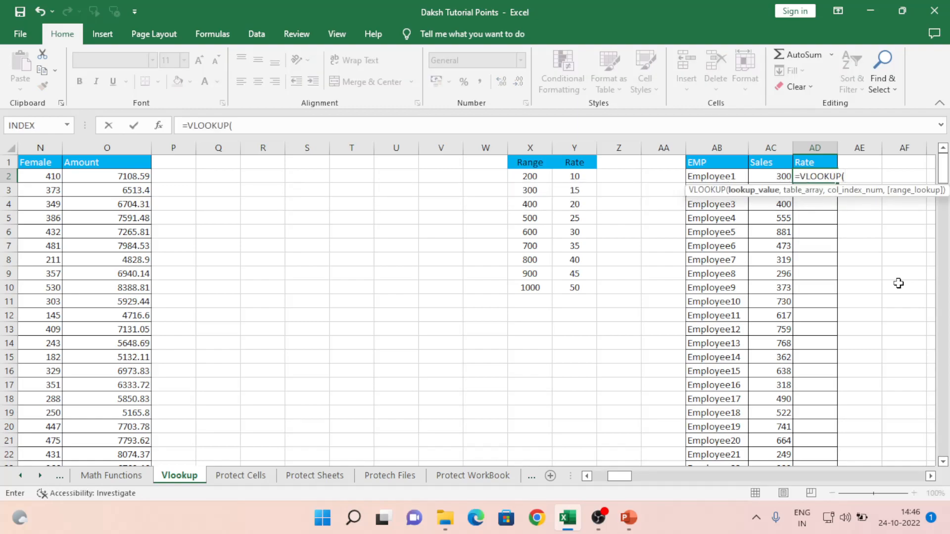
key(Left)
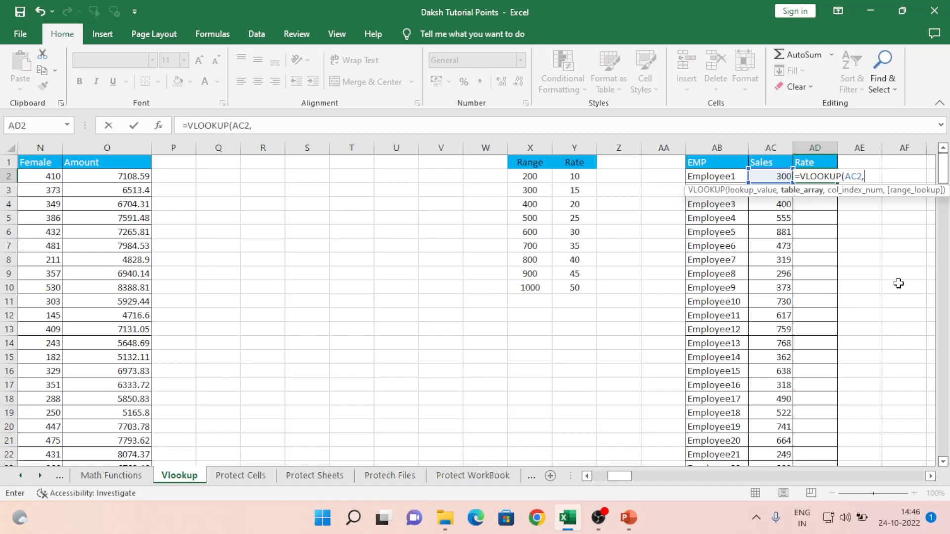
key(Left)
key(Left)
key(Left)
key(Left)
key(Left)
key(Left)
key(shift+Right)
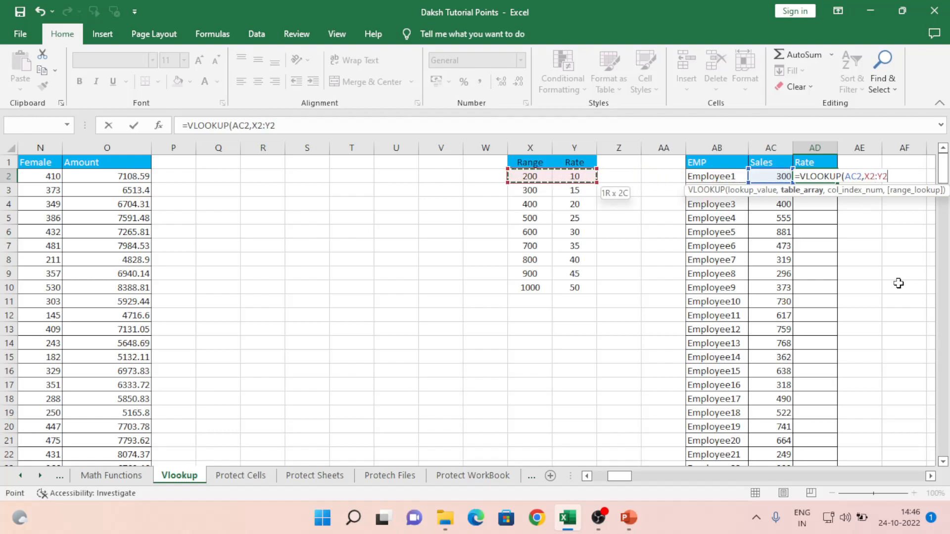
key(ctrl+shift+Down)
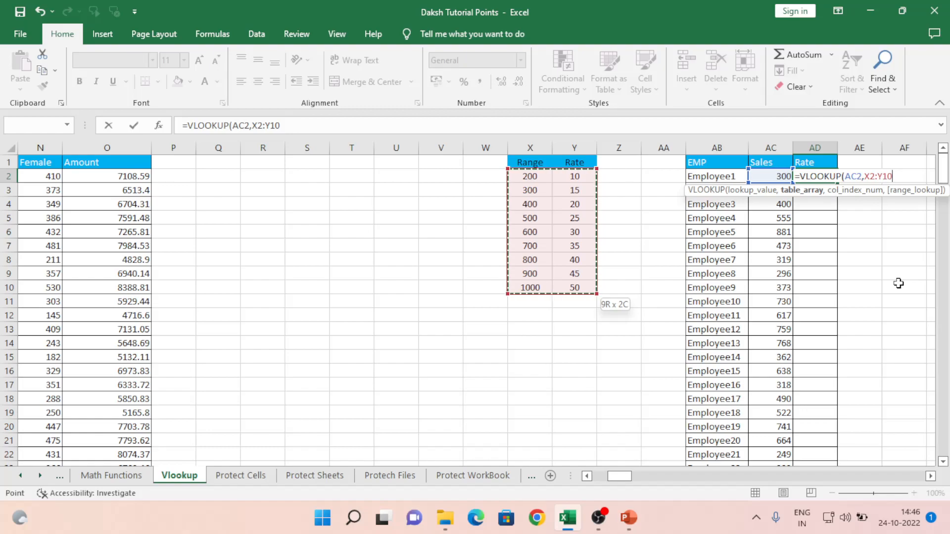
key(F4)
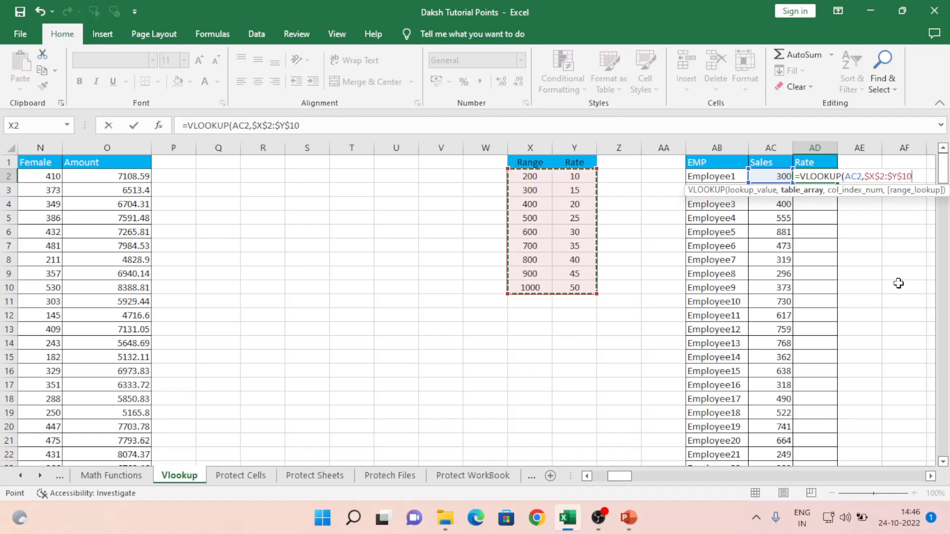
text(,)
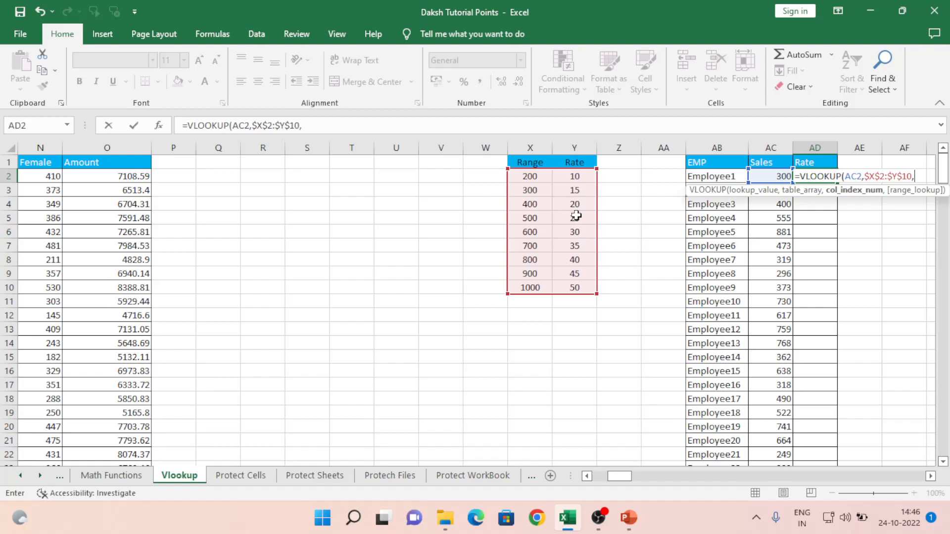
text(2,)
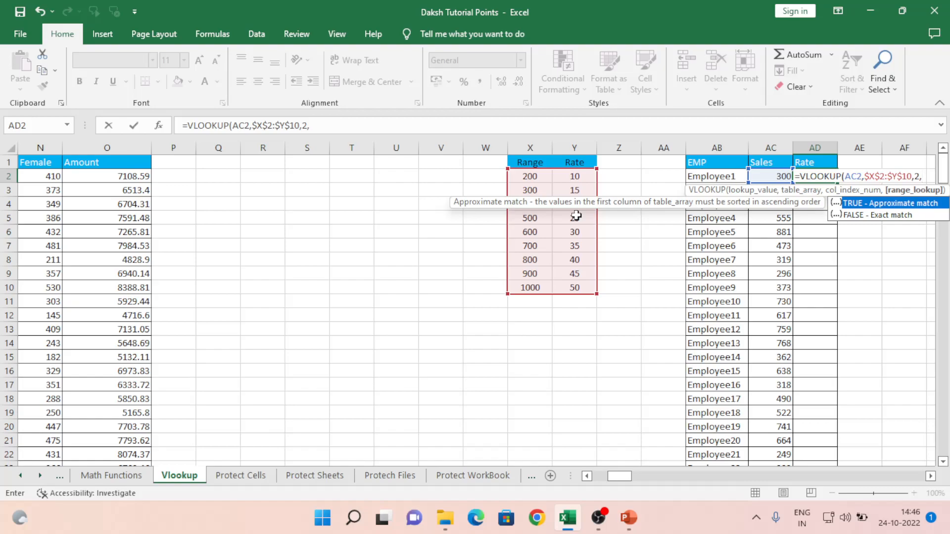
text(1))
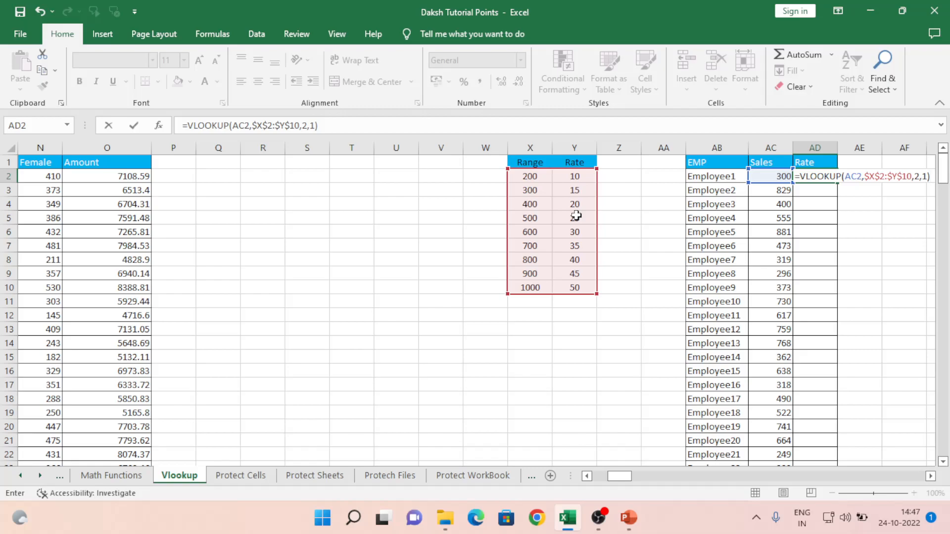
key(ctrl+Return)
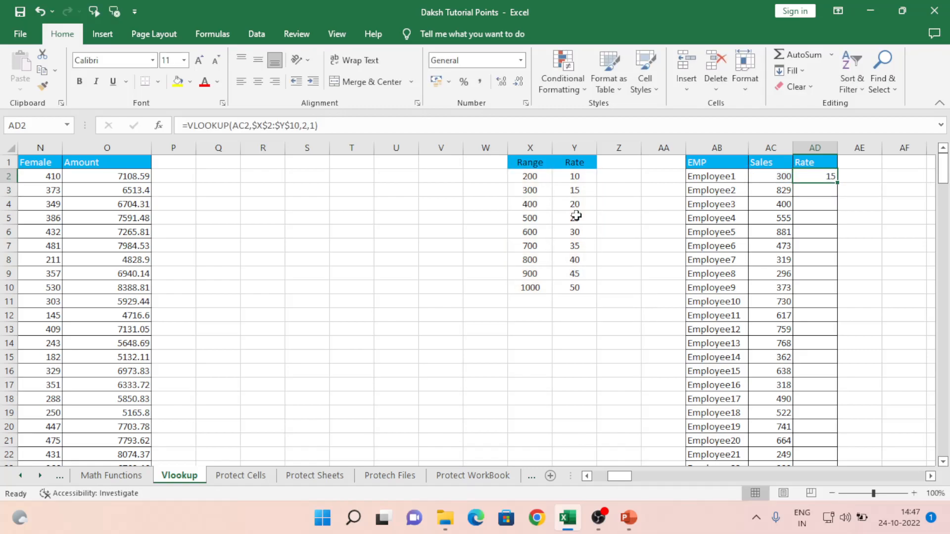
- Copy the AD2 rate formula and paste it down the whole Rate column
key(ctrl+c)
key(Left)
key(ctrl+Down)
key(Right)
key(ctrl+shift+Up)
key(ctrl+v)
key(ctrl+Up)
key(Down)
key(Left)
- Check the bottom of the filled Rate column and clear the copy marquee
key(Right)
key(ctrl+Down)
key(ctrl+Up)
key(Down)
key(Escape)
key(Down)
key(Up)
- Compare Employee2's sales of 829 against the Range values from 200 up to 1000
key(Left)
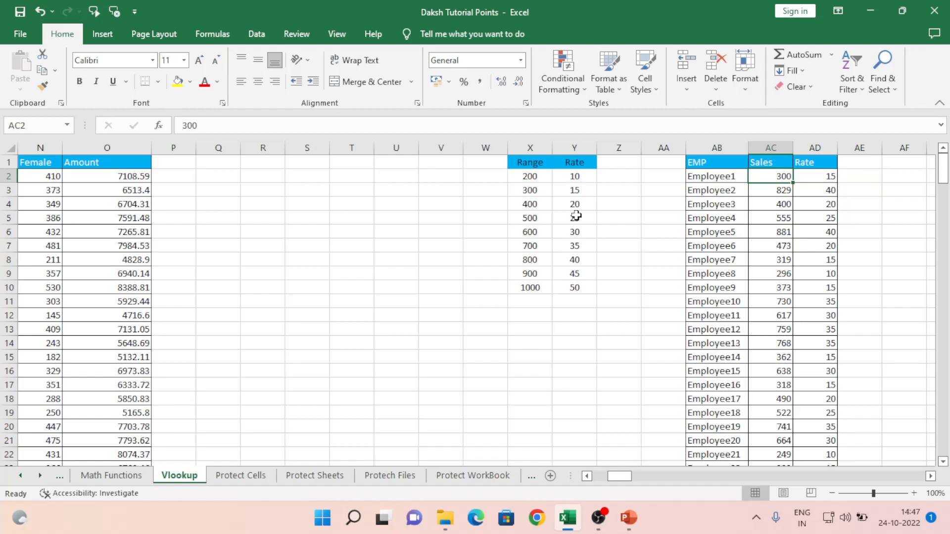
key(Right)
key(Down)
key(Left)
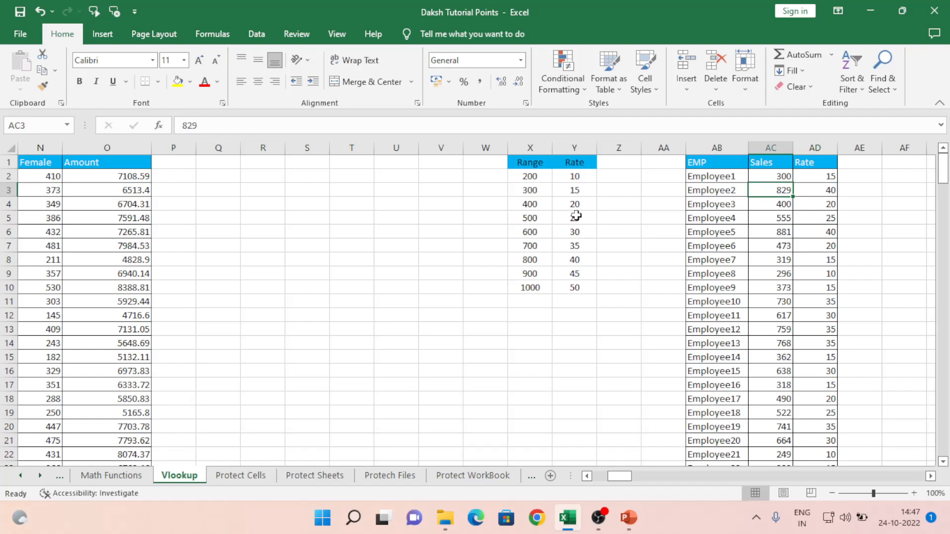
key(Left)
key(Left)
key(Left)
key(Left)
key(Left)
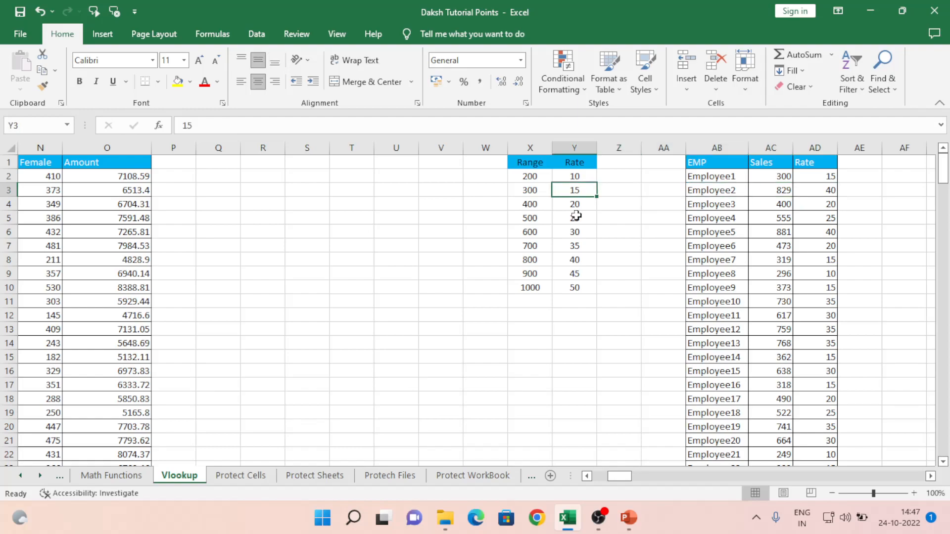
key(ctrl+Down)
key(Up)
key(Up)
key(Up)
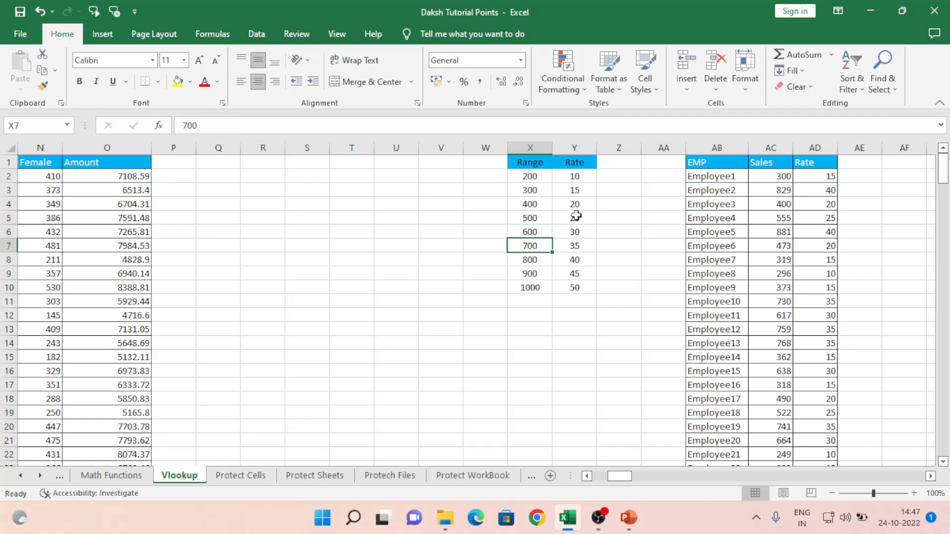
key(ctrl+Up)
key(Down)
key(Right)
key(Right)
key(Right)
key(Right)
key(Right)
key(Down)
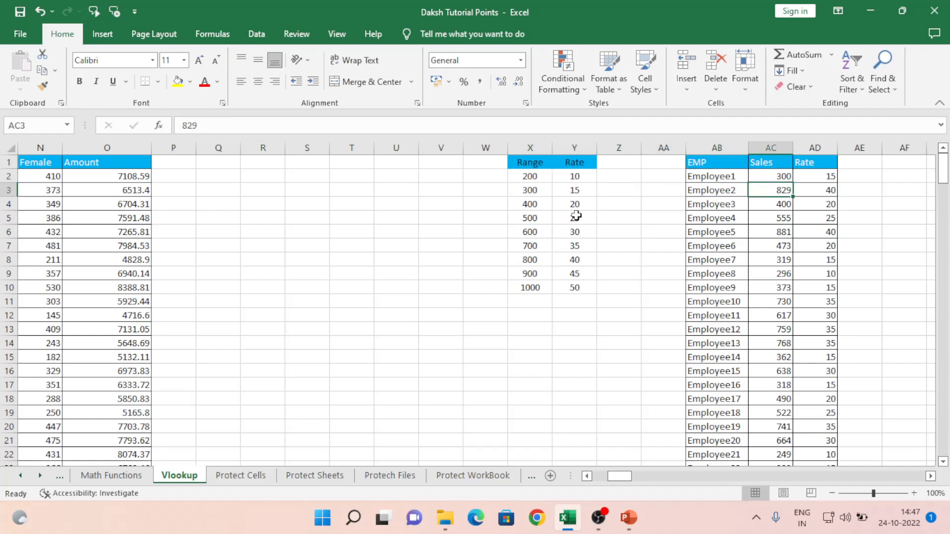
- Confirm 829 falls in the 800 bracket, giving Employee2 a rate of 40
key(Right)
key(Left)
key(Left)
key(Left)
key(Left)
key(Left)
key(Left)
key(Down)
key(Down)
key(Down)
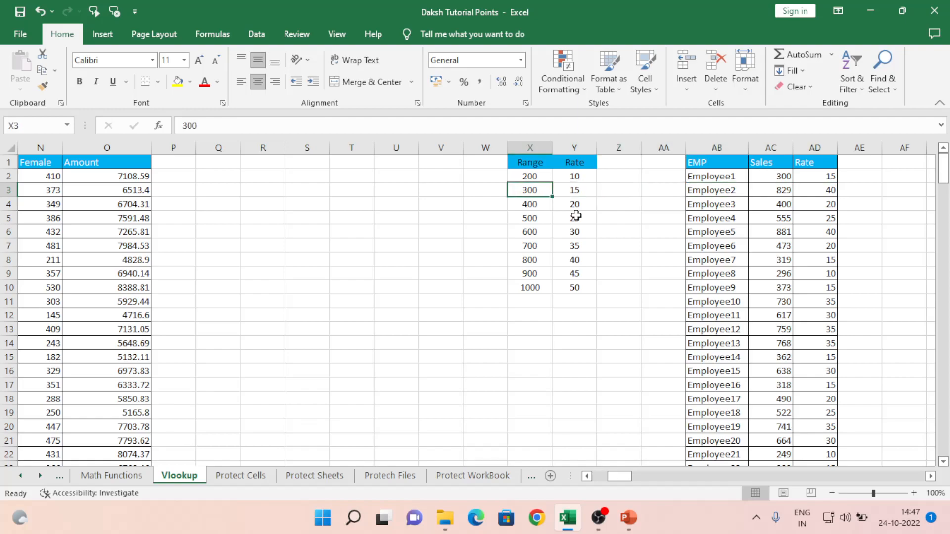
key(Down)
key(Down)
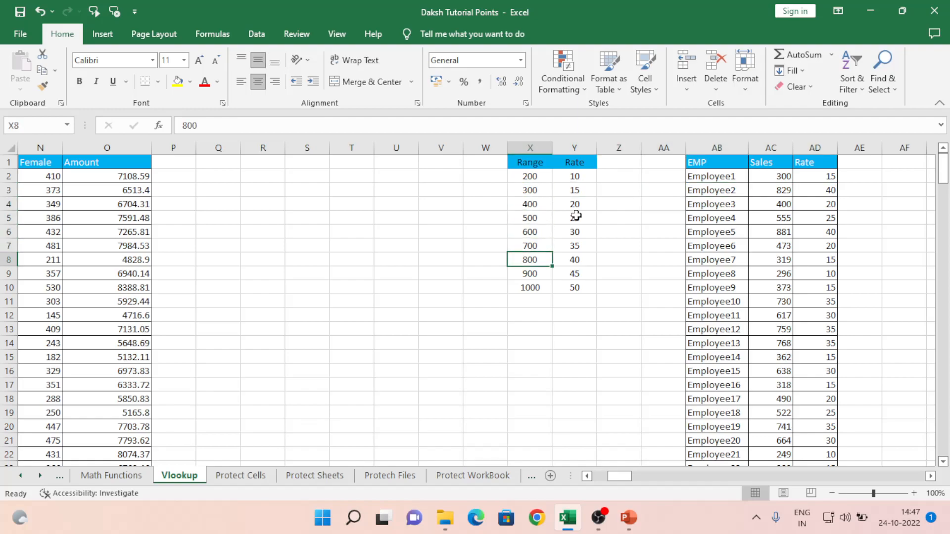
key(shift+Down)
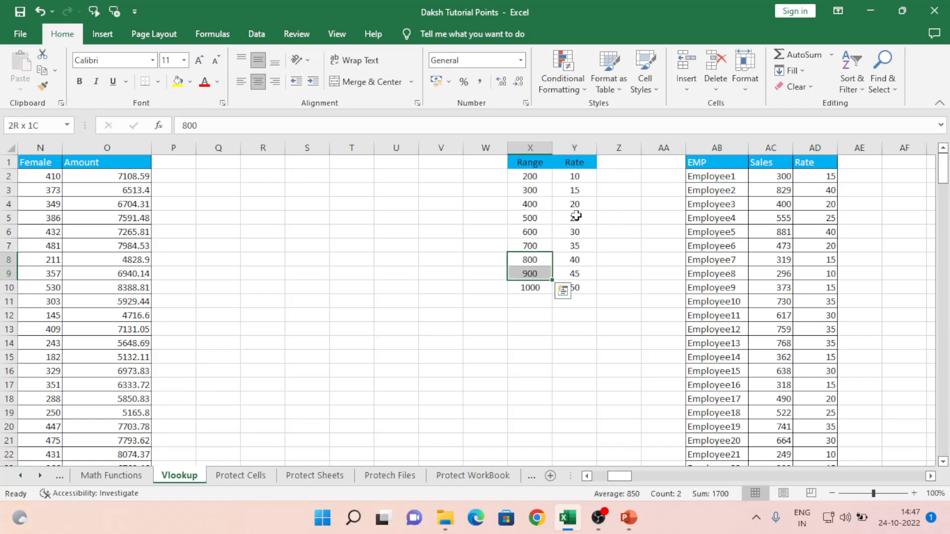
key(Right)
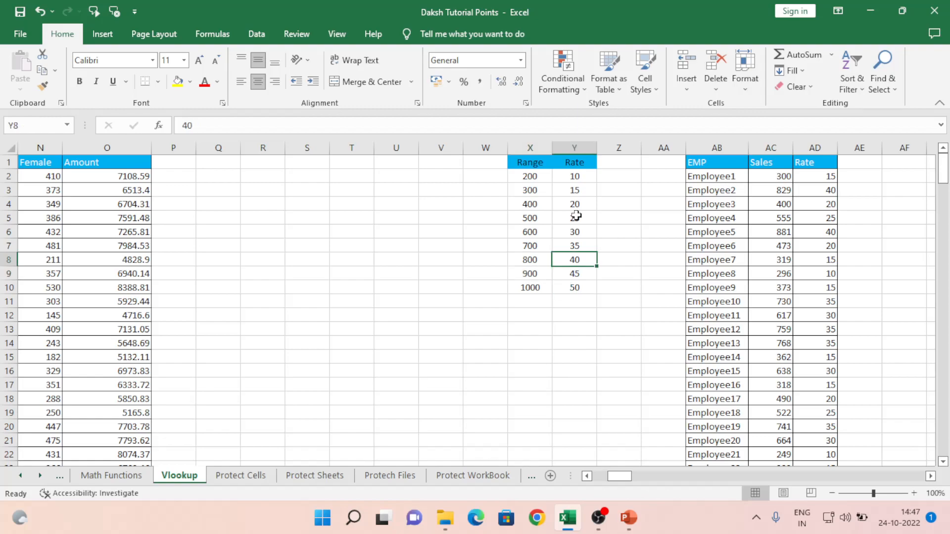
key(Right)
key(Right)
key(Right)
key(Right)
key(Right)
key(Up)
key(Up)
key(Up)
key(Left)
key(Up)
key(Up)
- Try 899 and 900 as Employee2's sales, then settle on 799
text(899)
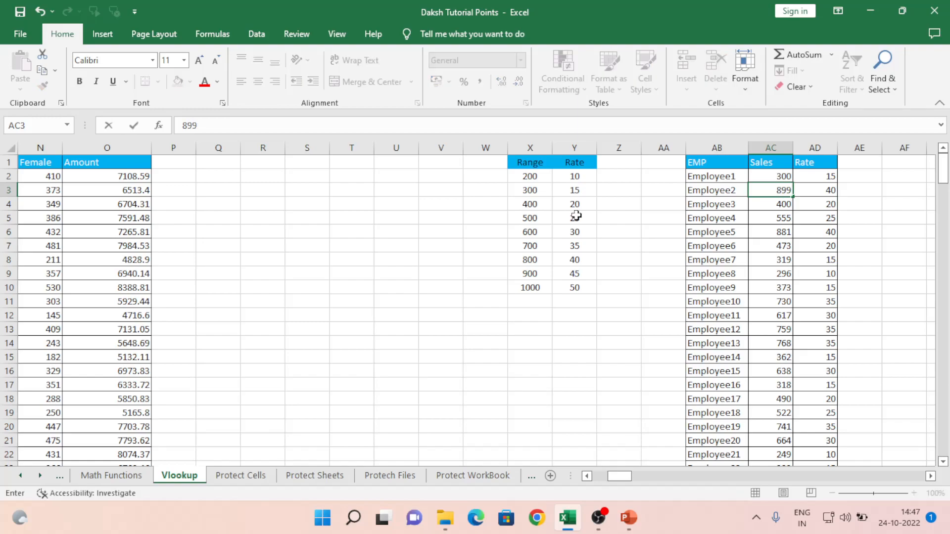
key(Return)
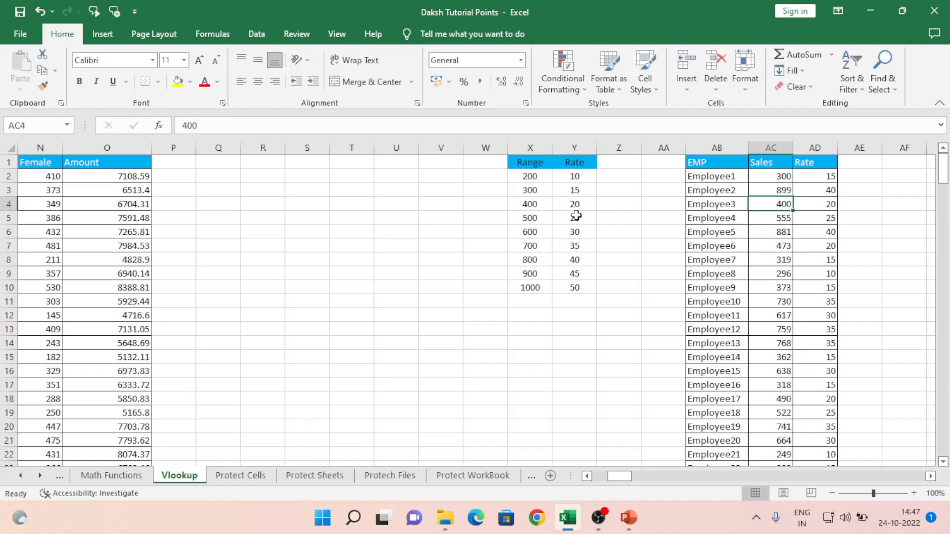
key(Up)
text(900)
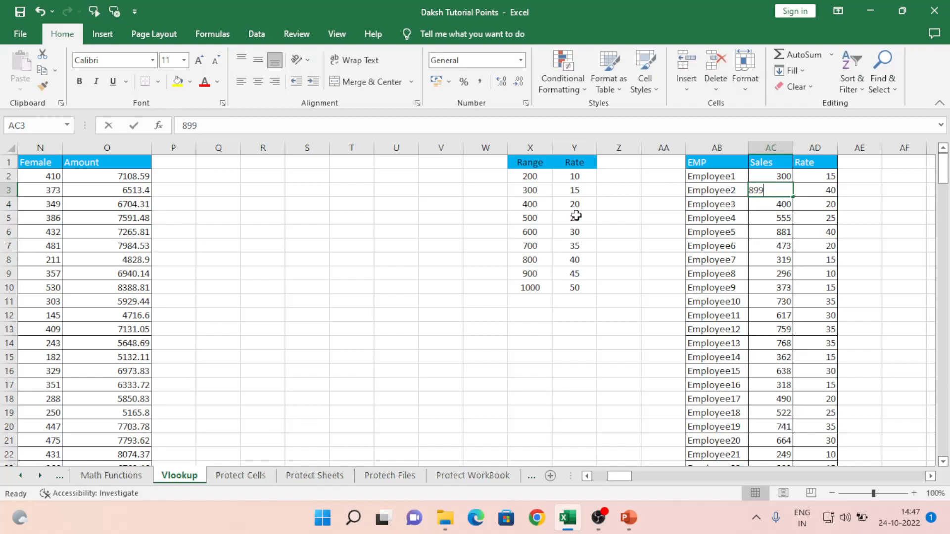
key(Return)
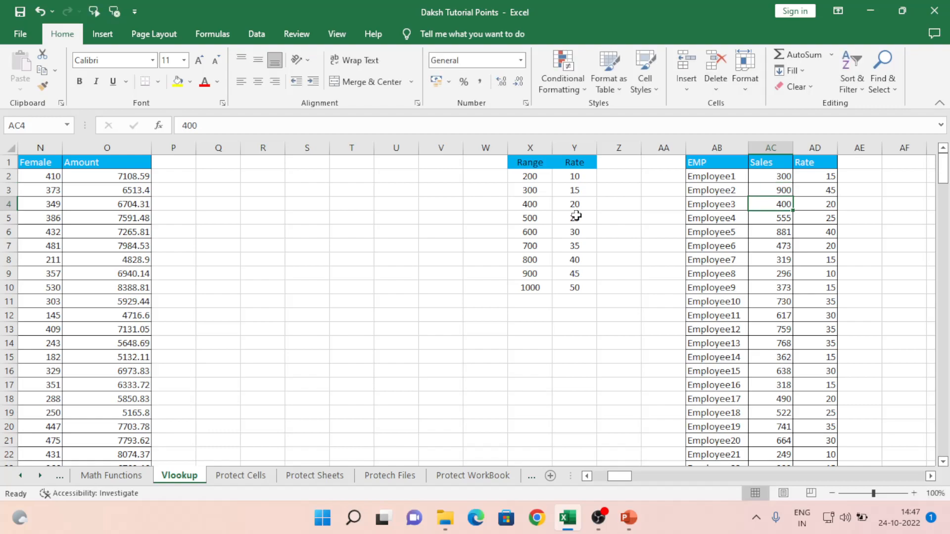
key(Up)
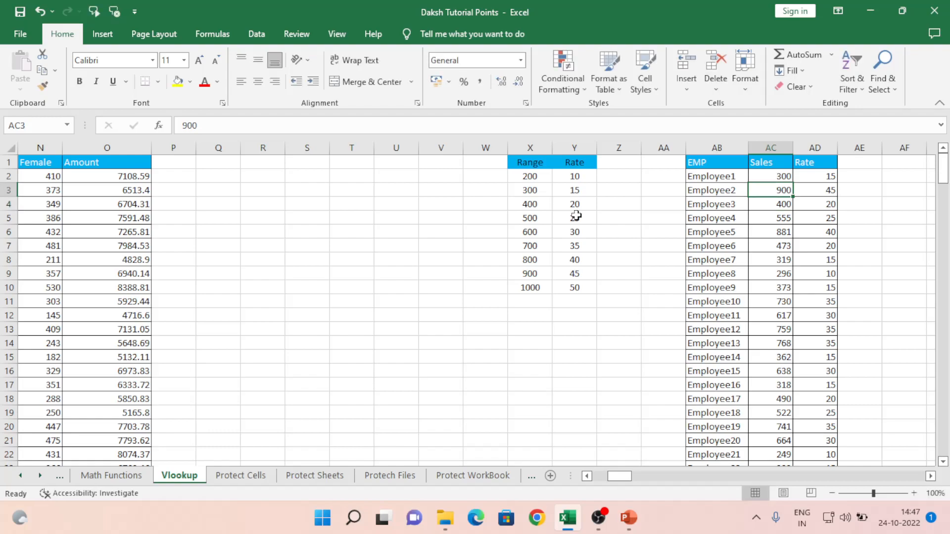
text(799)
key(Return)
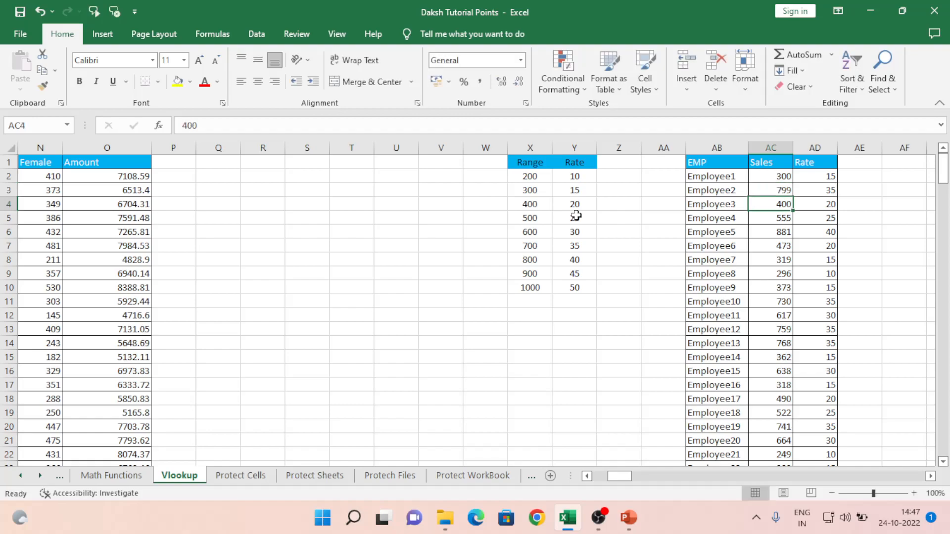
key(Up)
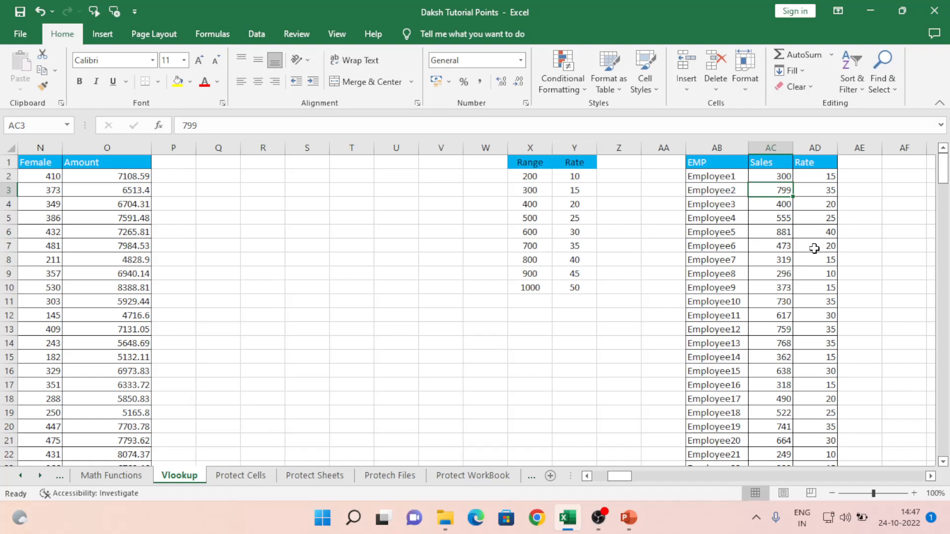
- Check that Employee2's rate is now 35 against the Range column and the AD2 formula
key(Left)
key(Right)
key(Right)
key(Left)
key(Up)
key(Left)
key(Left)
key(Left)
key(Left)
key(Left)
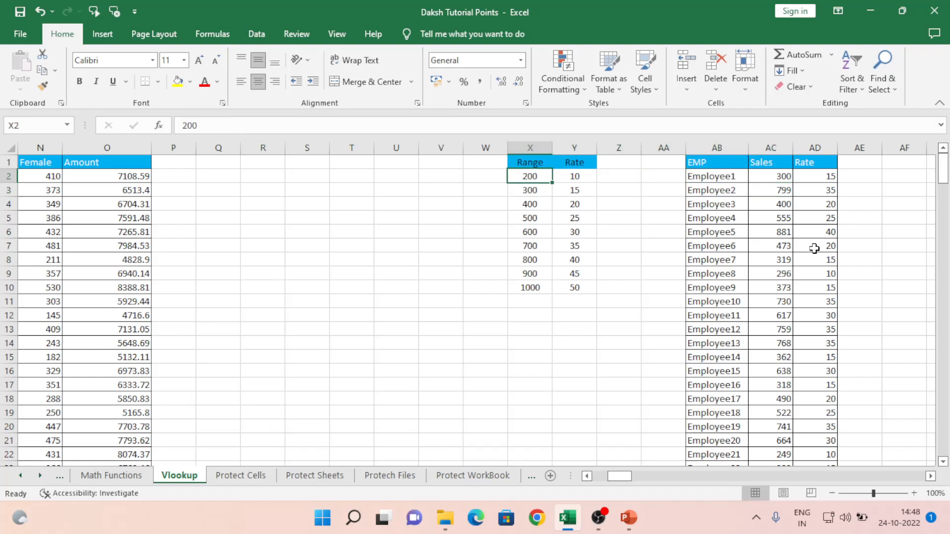
key(ctrl+Down)
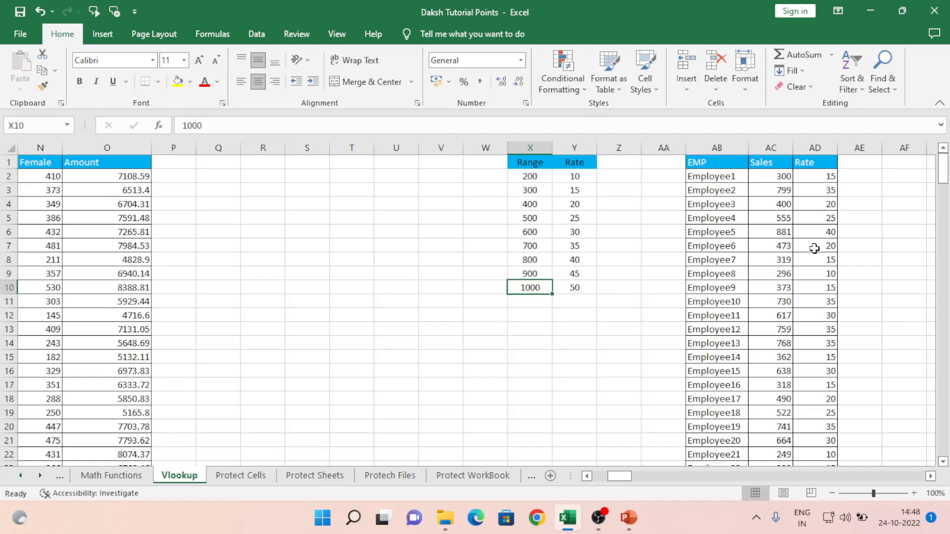
key(ctrl+Up)
key(Right)
key(Right)
key(Right)
key(Right)
key(Right)
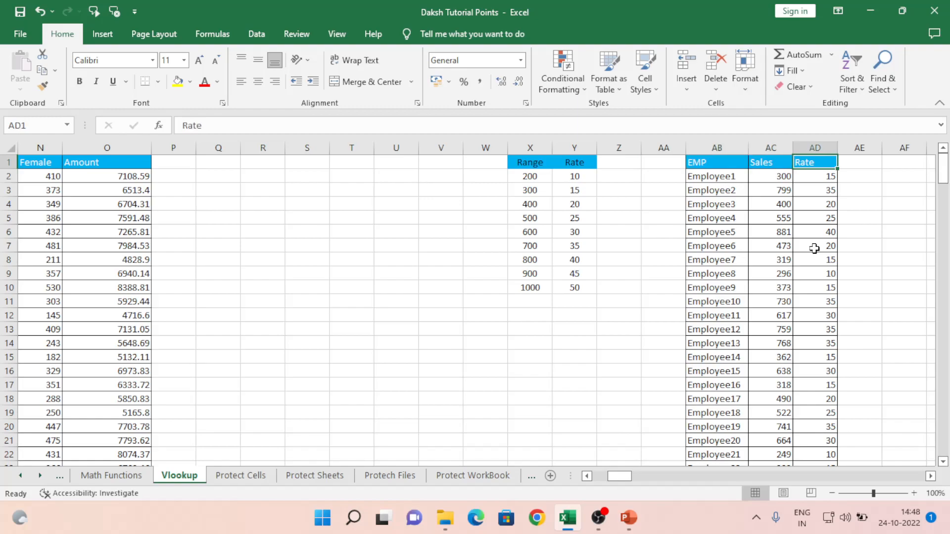
key(Down)
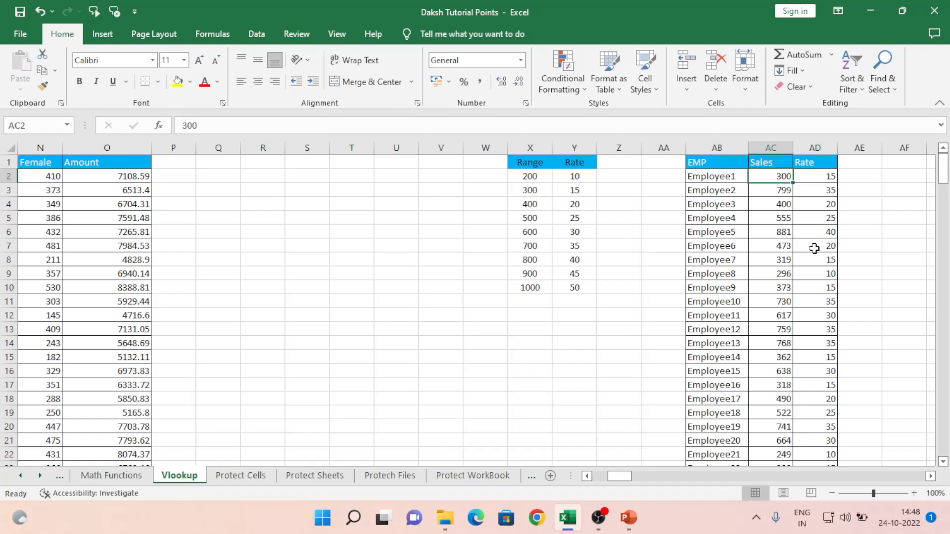
key(Right)
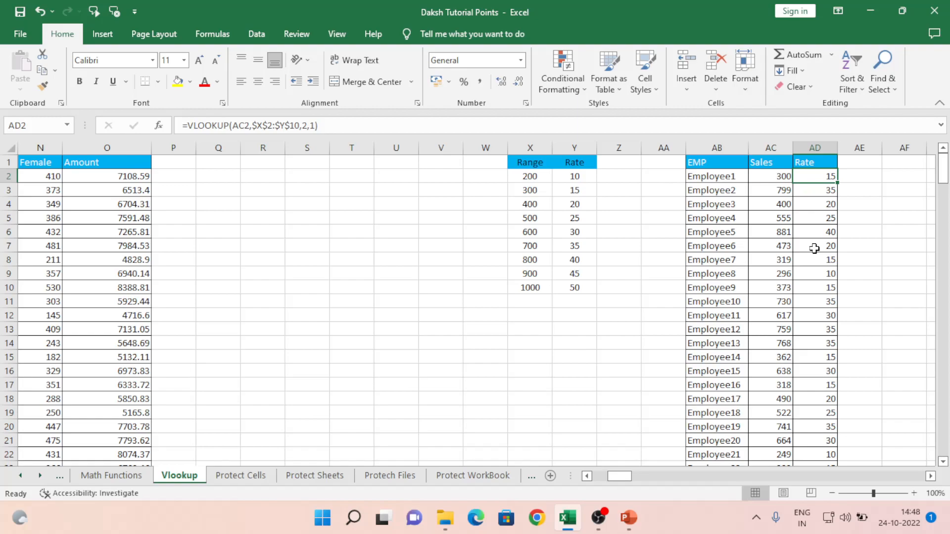
- Set Employee1's sales to 199, then 200, so the rate returns 10
key(Left)
text(199)
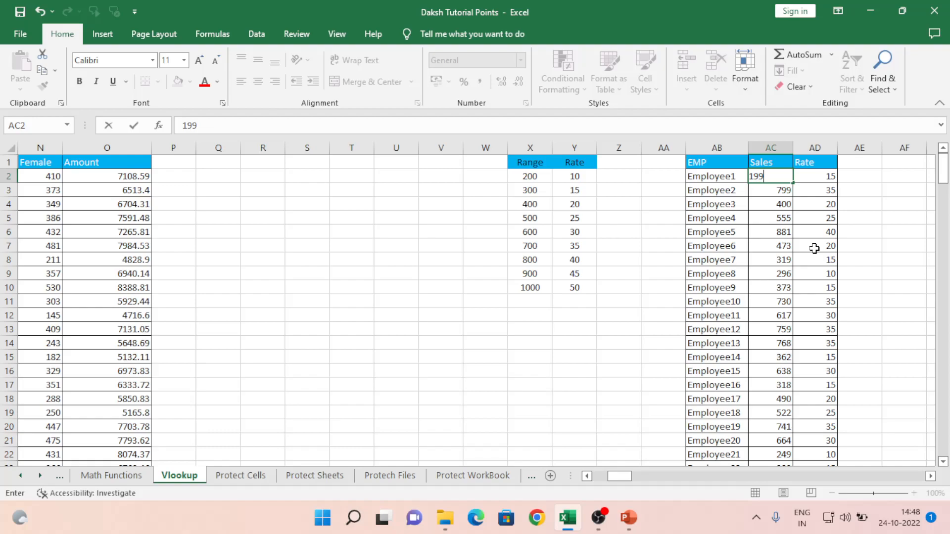
key(Right)
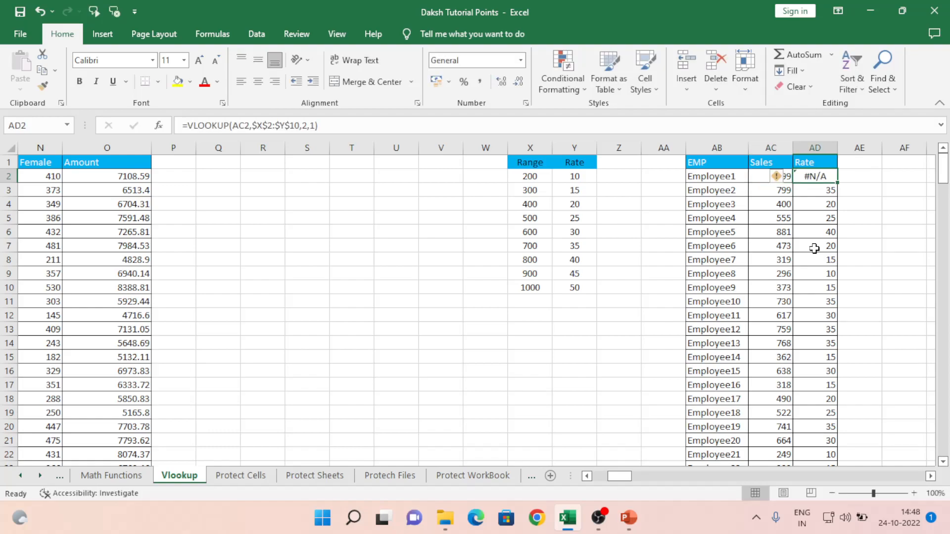
key(Left)
text(200)
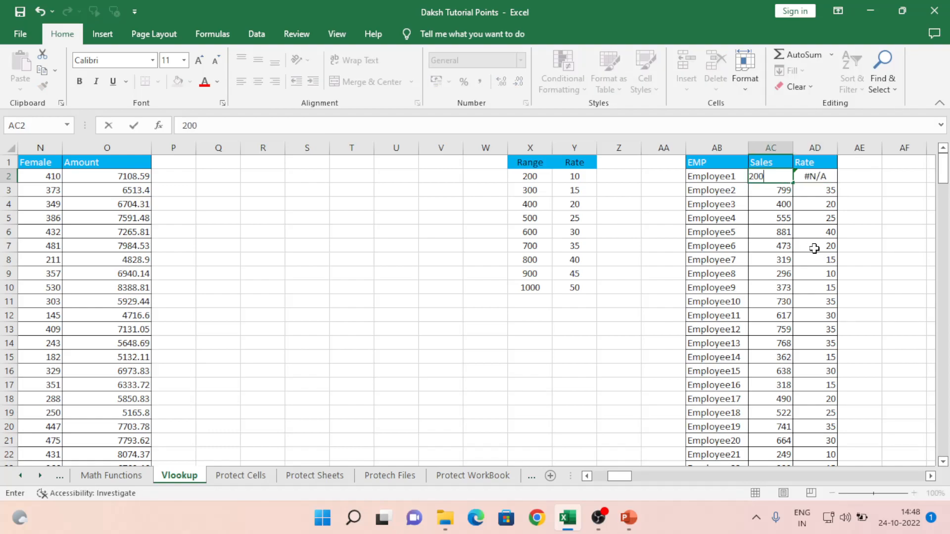
key(Return)
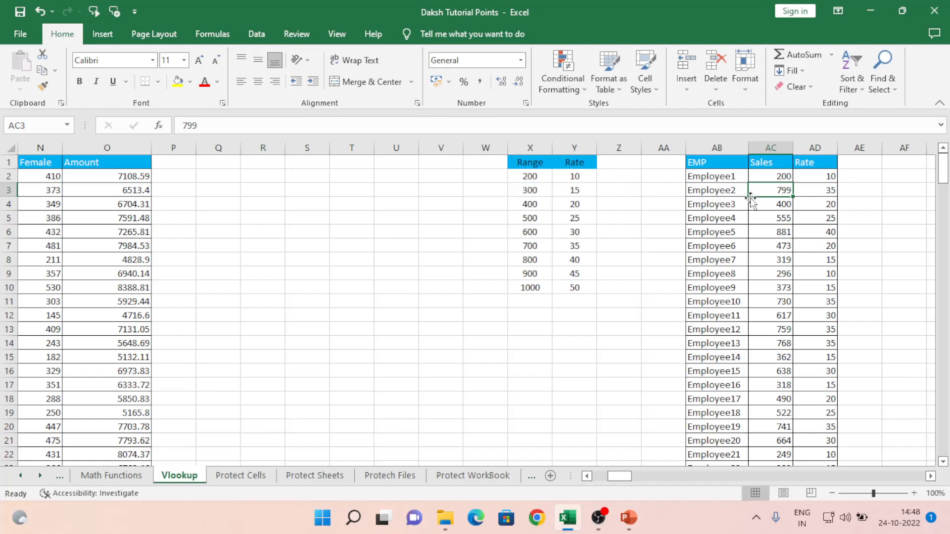
- Enter 5000 as Employee2's sales, above the top range value of 1000
click(783, 177)
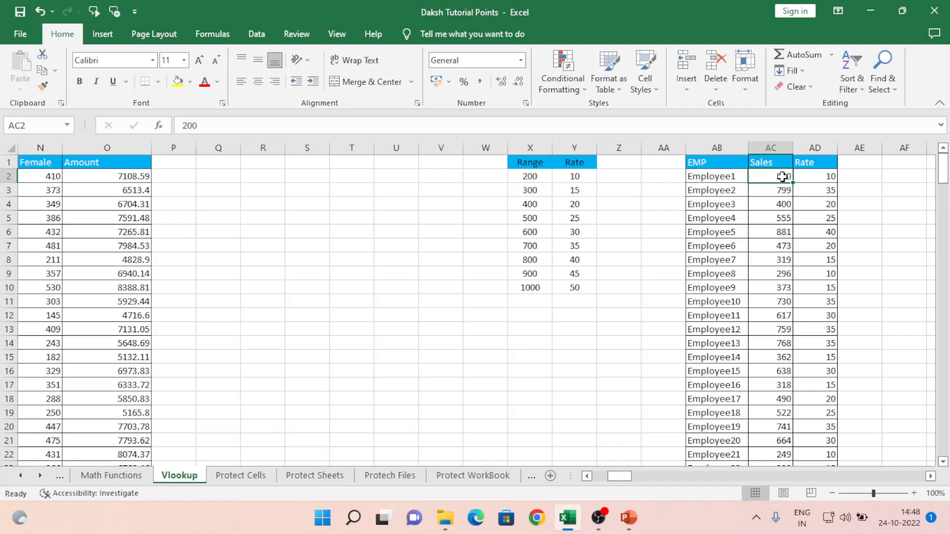
key(Down)
key(Down)
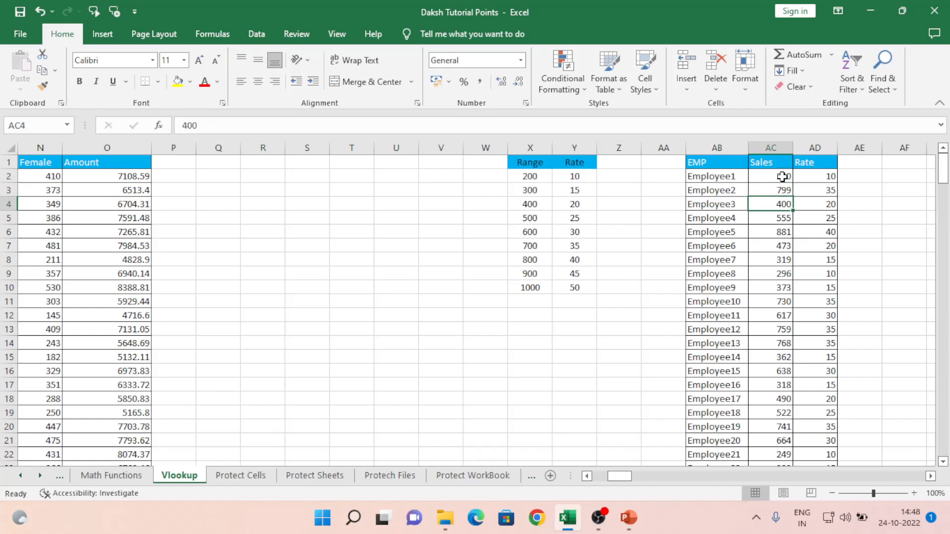
key(Left)
key(Left)
key(Left)
key(Left)
key(Left)
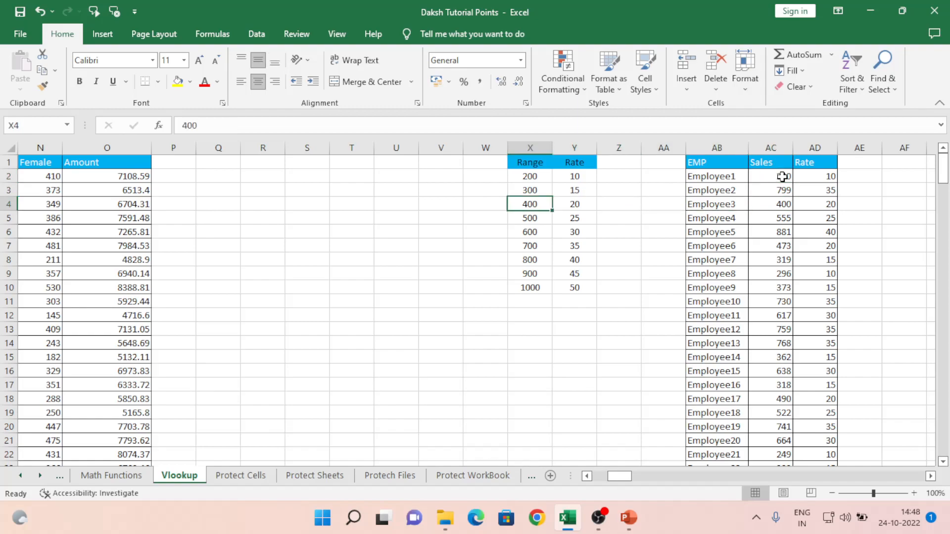
key(ctrl+Down)
key(Right)
key(Right)
key(Right)
key(Right)
key(Right)
key(ctrl+Up)
key(Down)
key(Down)
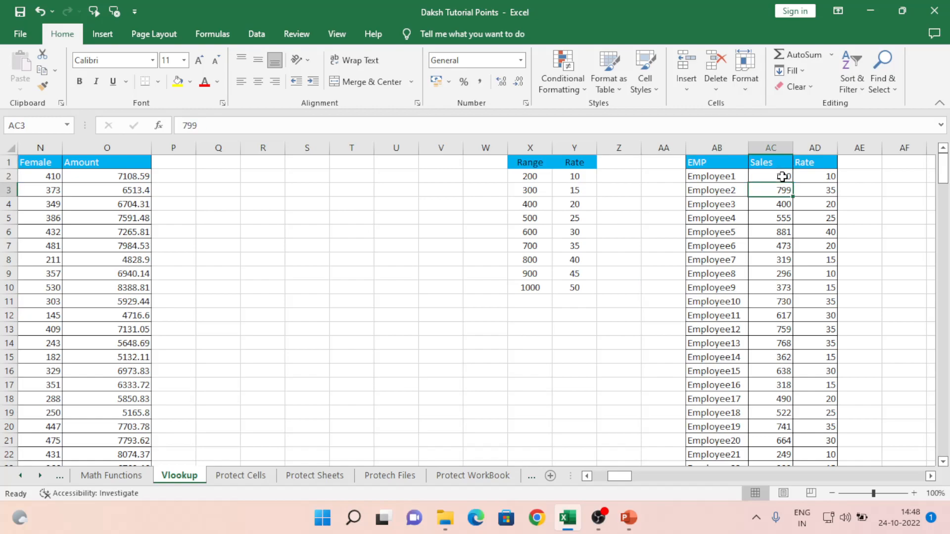
text(5000)
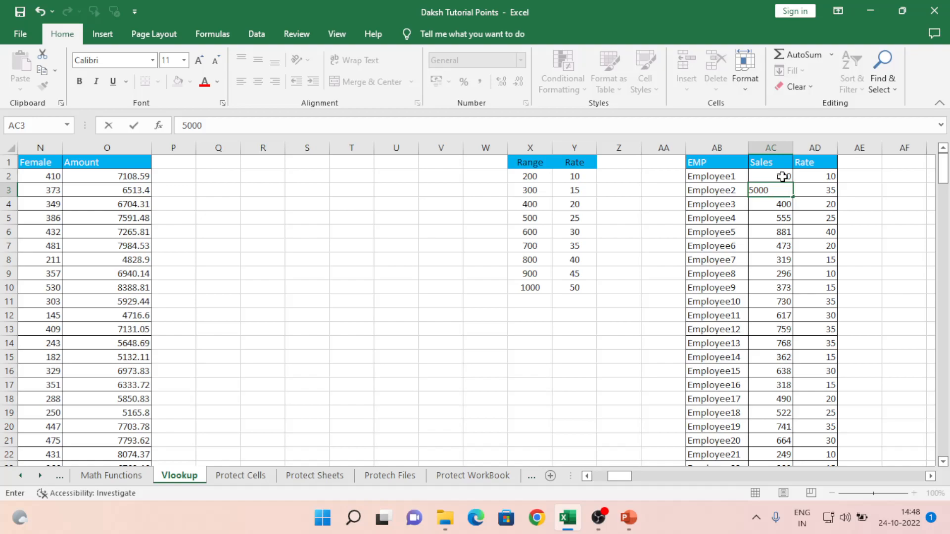
key(Return)
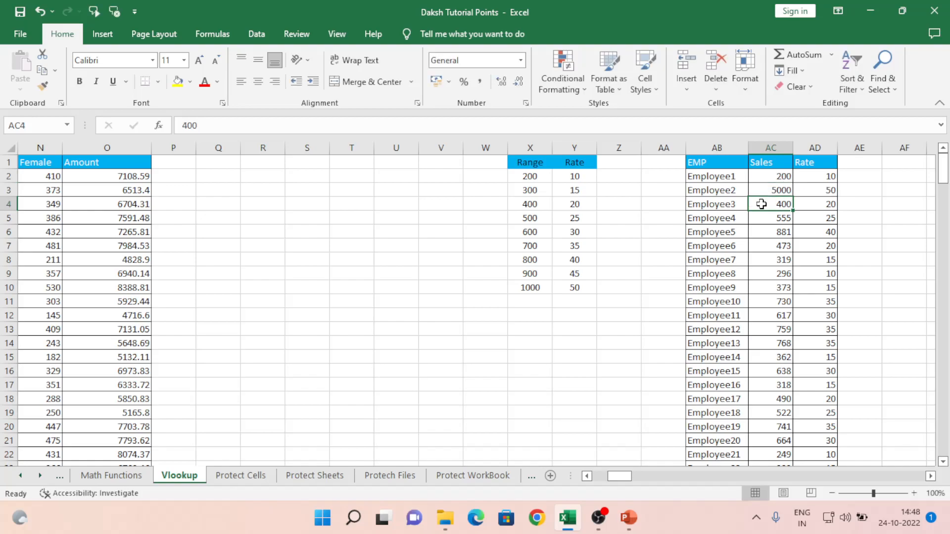
- Try 100 and 100000 as Employee2's sales, undoing back to 100, which returns #N/A
click(528, 287)
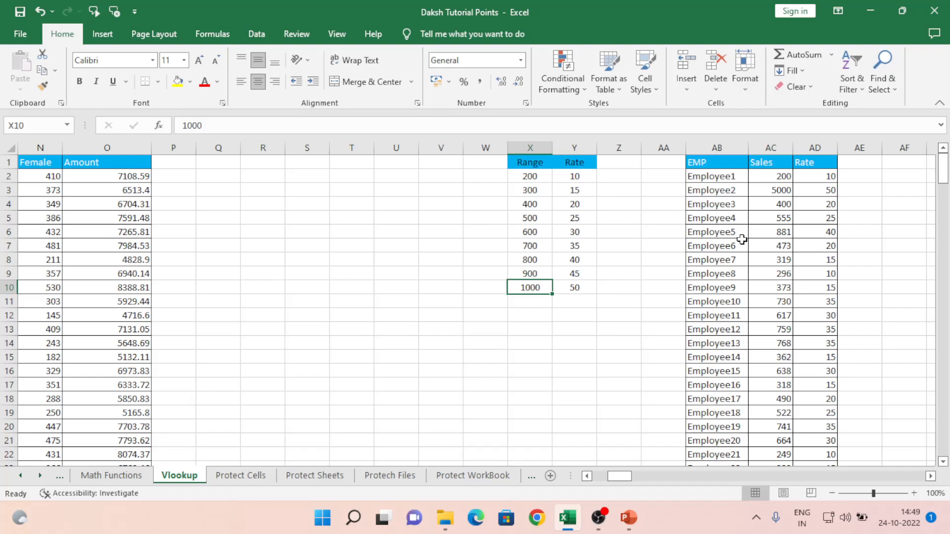
click(790, 191)
text(1)
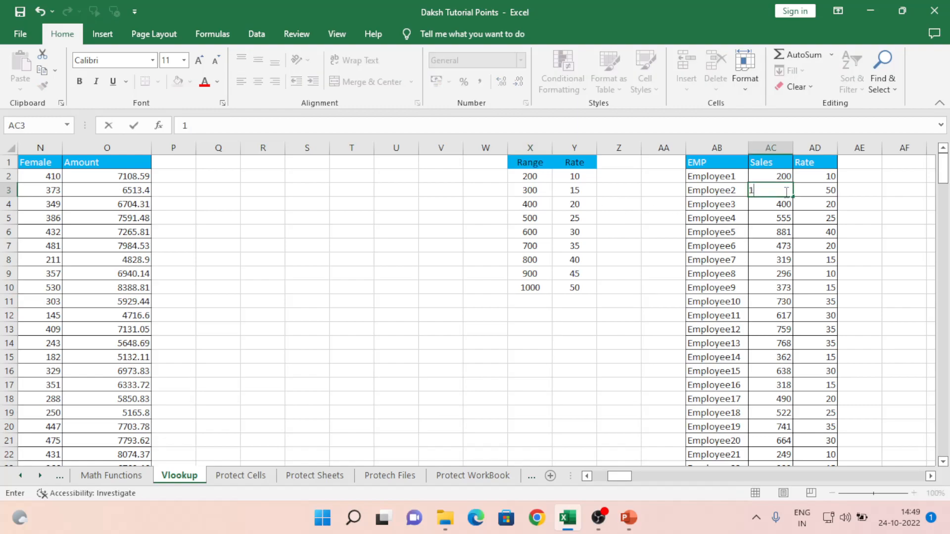
text(00)
key(Return)
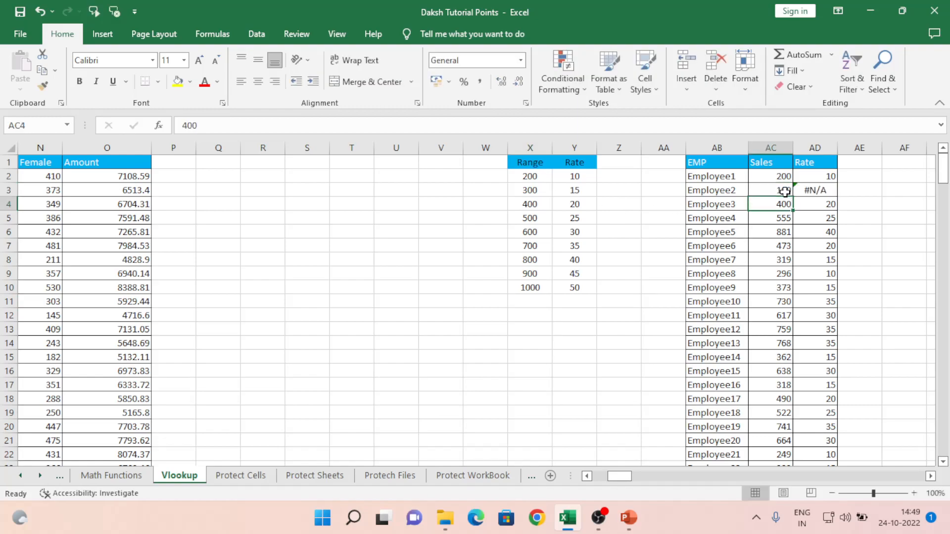
click(785, 192)
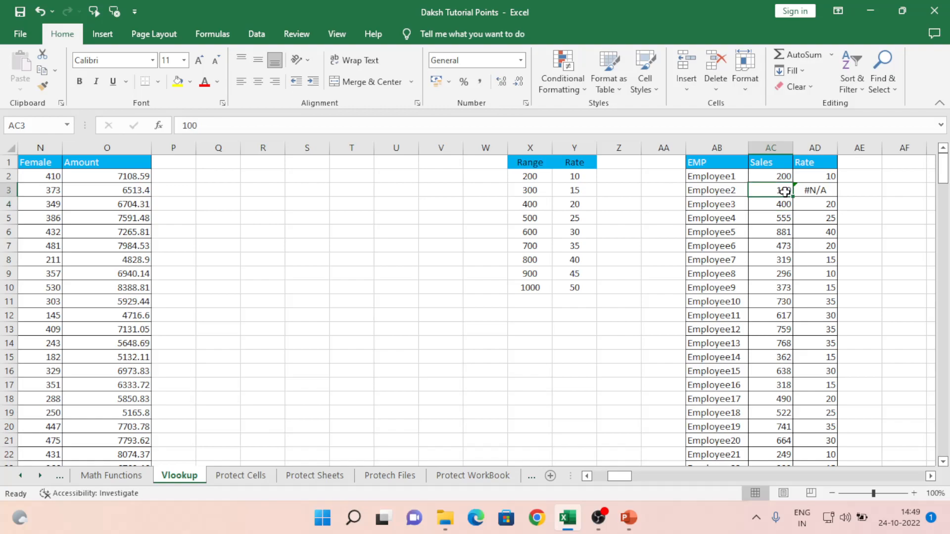
text(100000)
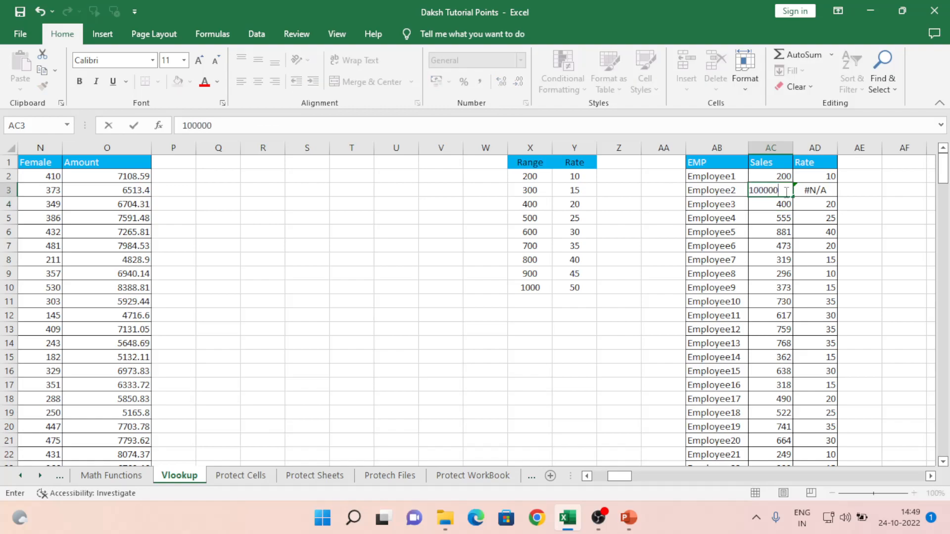
key(Return)
click(785, 192)
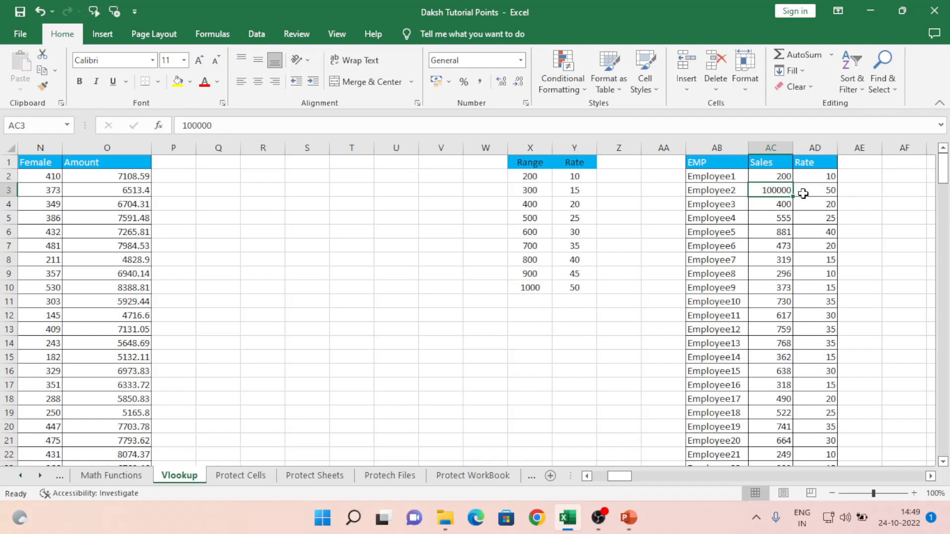
key(ctrl+z)
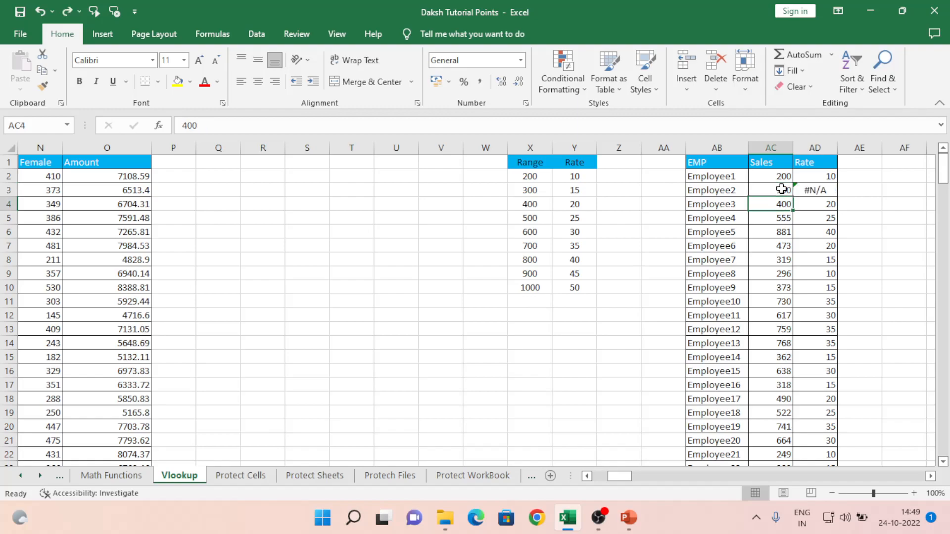
key(Left)
key(Left)
key(Left)
key(Left)
key(Left)
key(Left)
key(Left)
key(Left)
key(Left)
key(Left)
key(Left)
key(Left)
key(Left)
key(Left)
key(Left)
key(Left)
key(Left)
key(Left)
key(Left)
key(Left)
key(Left)
key(Left)
key(Left)
key(Left)
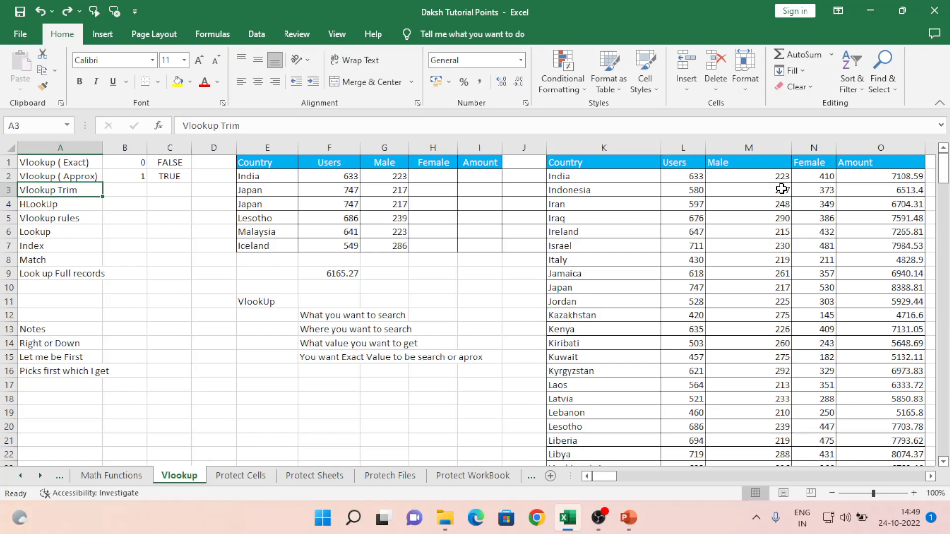
- Move to the trim example and select the Country/Users/Amount lookup table
key(Right)
key(Right)
key(Right)
key(Right)
key(Right)
key(Right)
key(Right)
key(Right)
key(Right)
key(Right)
key(Right)
key(Right)
key(Right)
key(Right)
key(Right)
key(Right)
key(Right)
key(Right)
key(Right)
key(Right)
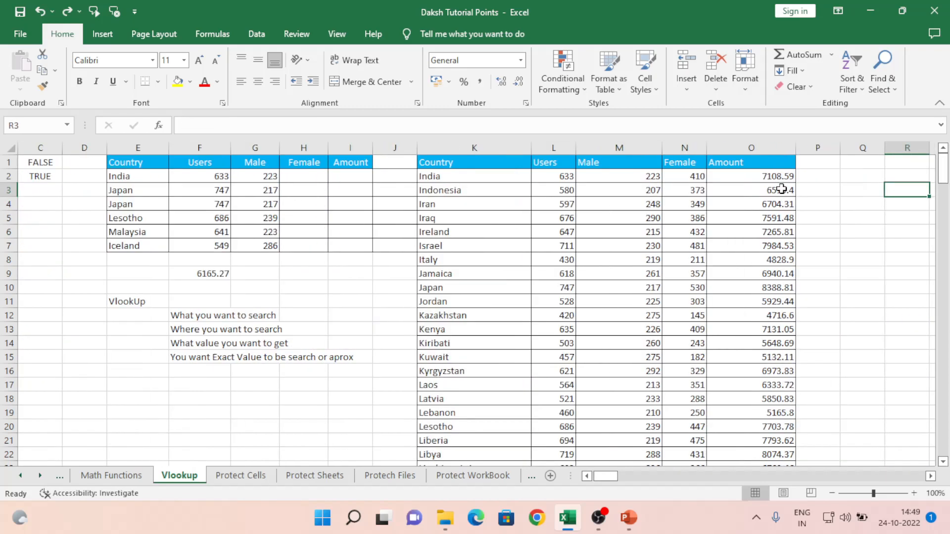
key(Right)
key(Right)
key(Right)
key(Right)
key(Right)
key(Right)
key(Right)
key(Left)
key(Left)
key(Left)
key(Left)
key(Left)
key(Left)
key(Left)
key(Left)
key(Up)
key(Up)
key(Left)
key(Left)
key(Left)
key(Right)
key(shift+Right)
key(shift+Right)
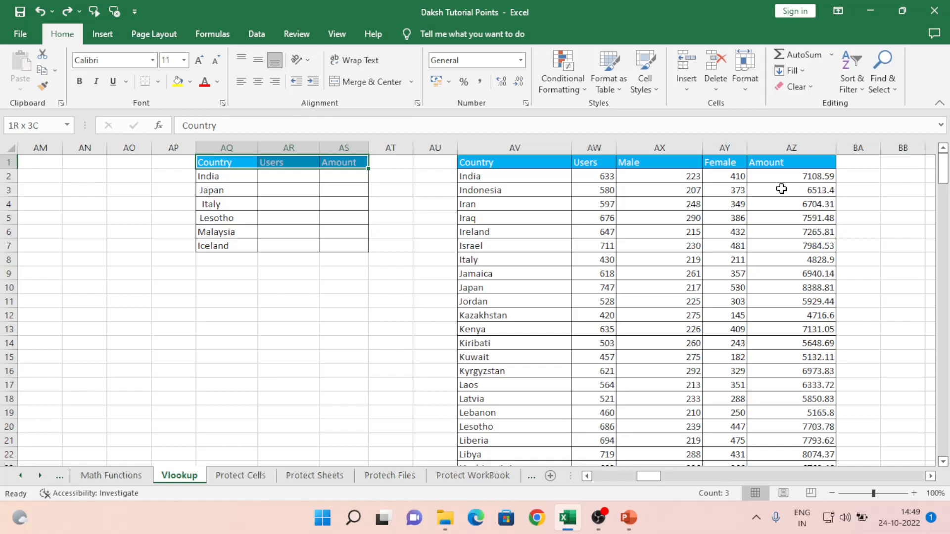
key(shift+Down)
key(shift+Down)
key(shift+Down)
key(shift+Down)
key(shift+Down)
key(shift+Down)
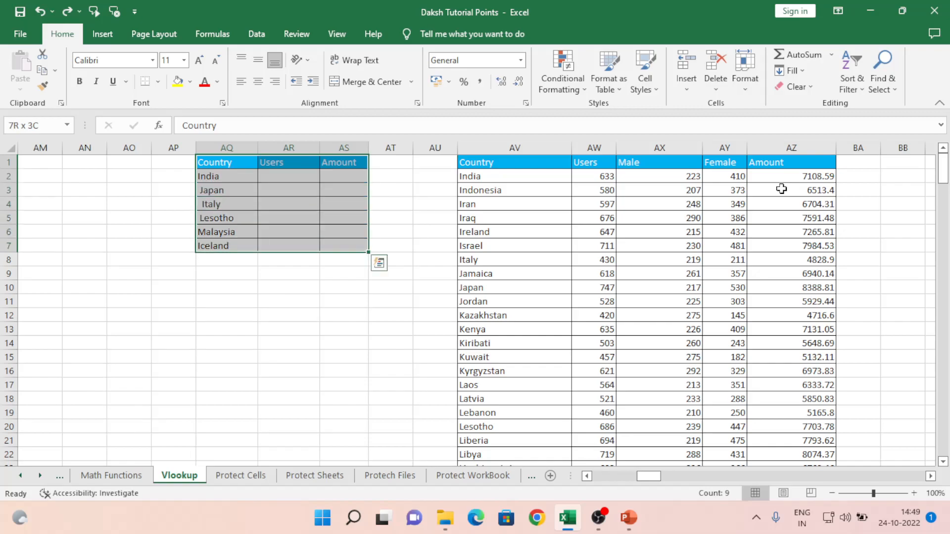
- Select the whole country source table, then go to India's Users cell AR2
key(Right)
key(Right)
key(Right)
key(Right)
key(Right)
key(ctrl+shift+Right)
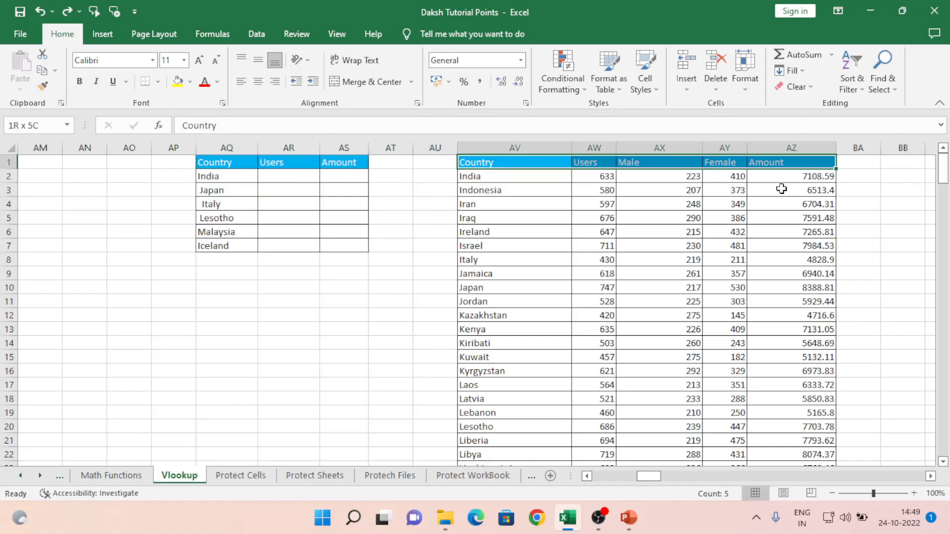
key(ctrl+shift+Down)
key(Left)
key(Left)
key(Left)
key(Left)
key(Left)
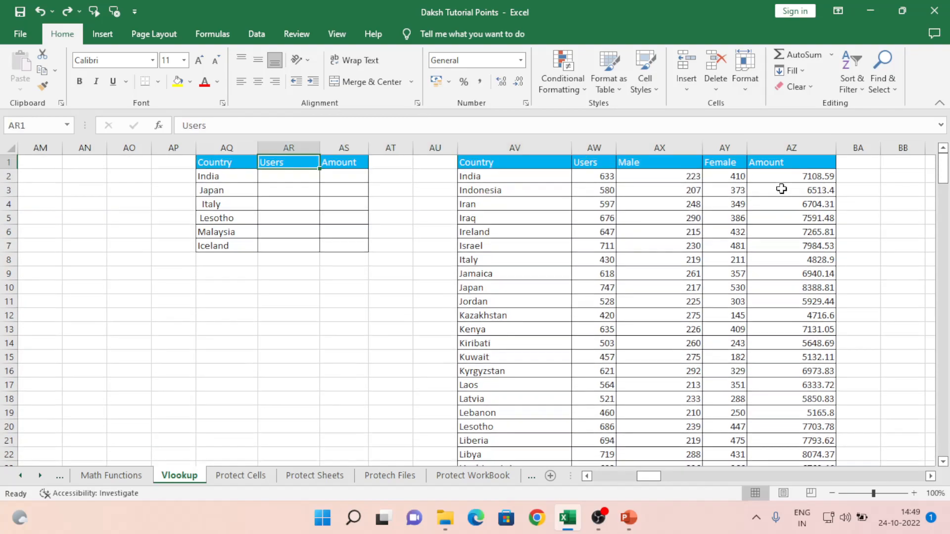
key(Down)
key(Right)
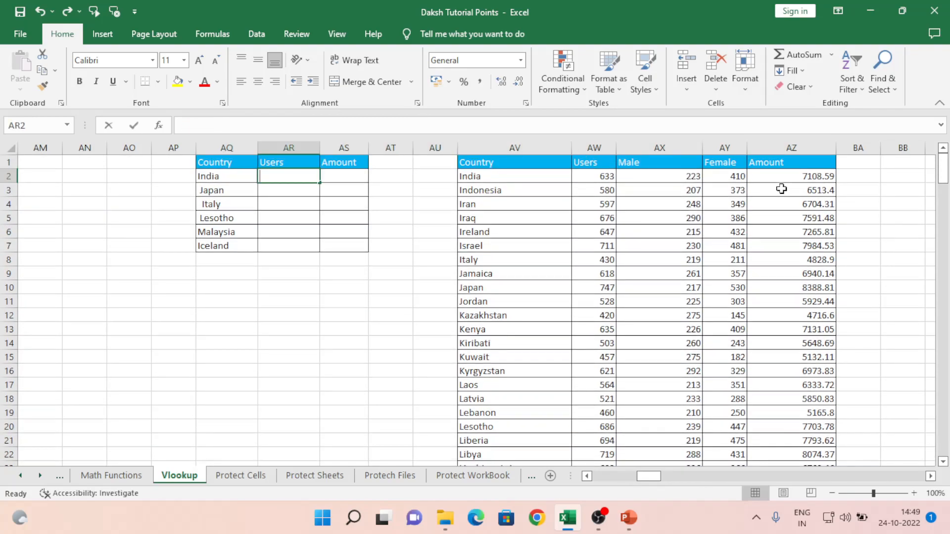
- Start a VLOOKUP in AR2 on AQ2 with the absolute source range $AV$2:$AZ$197
text(=vl)
key(Tab)
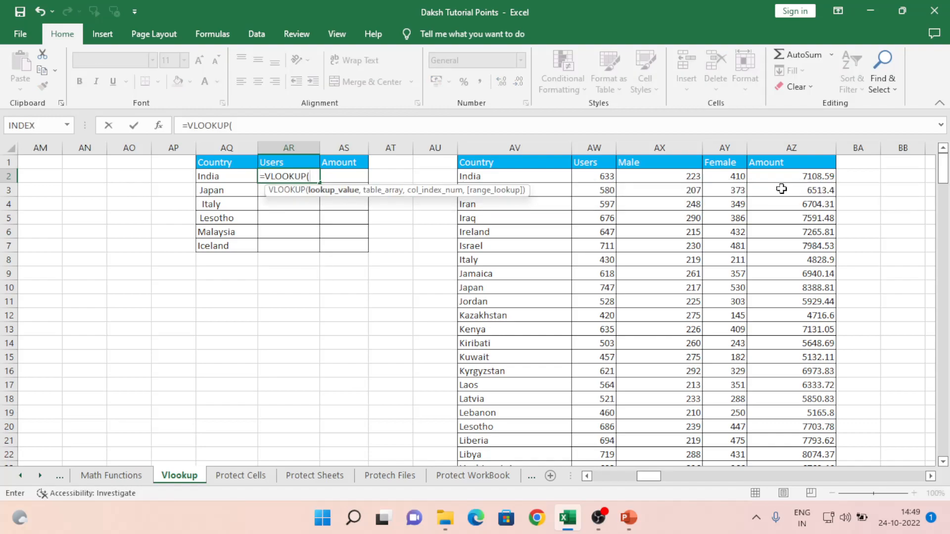
key(Left)
text(,)
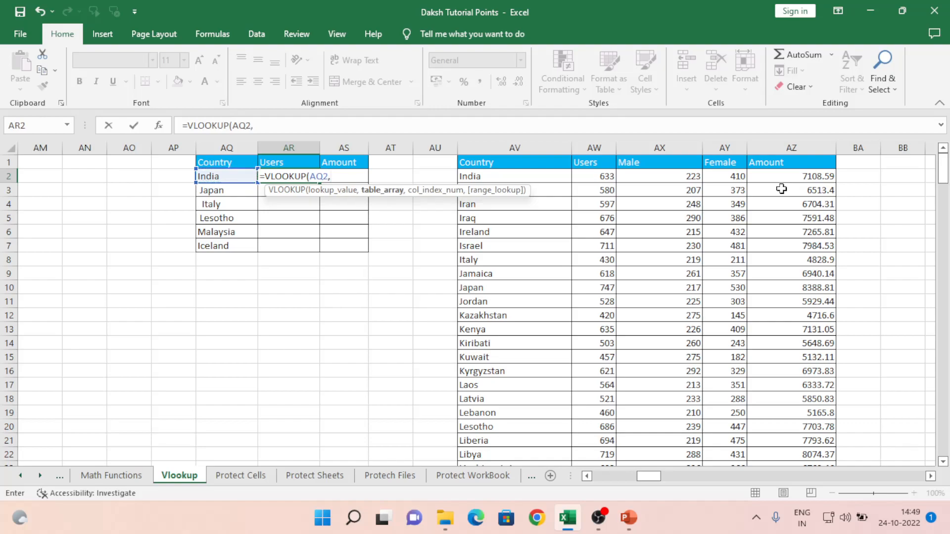
key(Right)
key(Right)
key(Right)
key(Right)
key(shift+Right)
key(shift+Right)
key(shift+Right)
key(shift+Right)
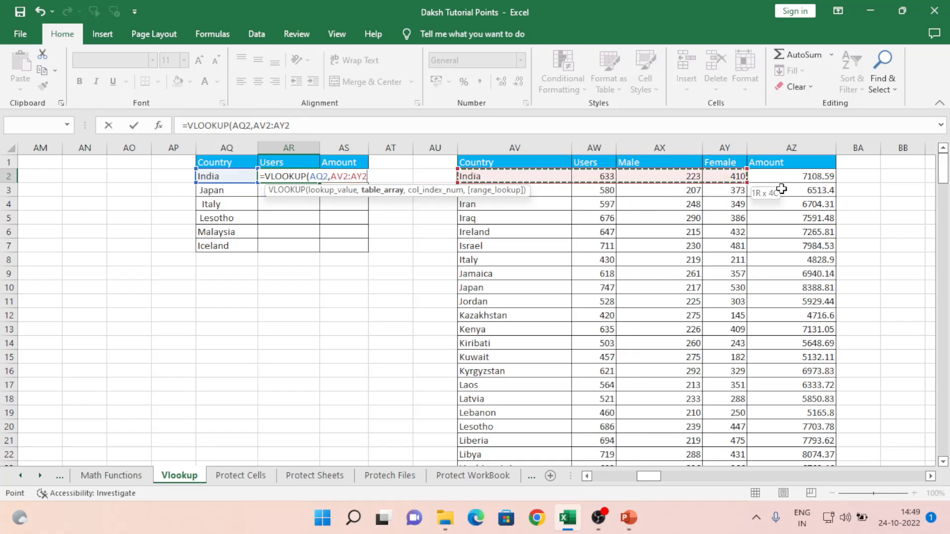
key(ctrl+shift+Down)
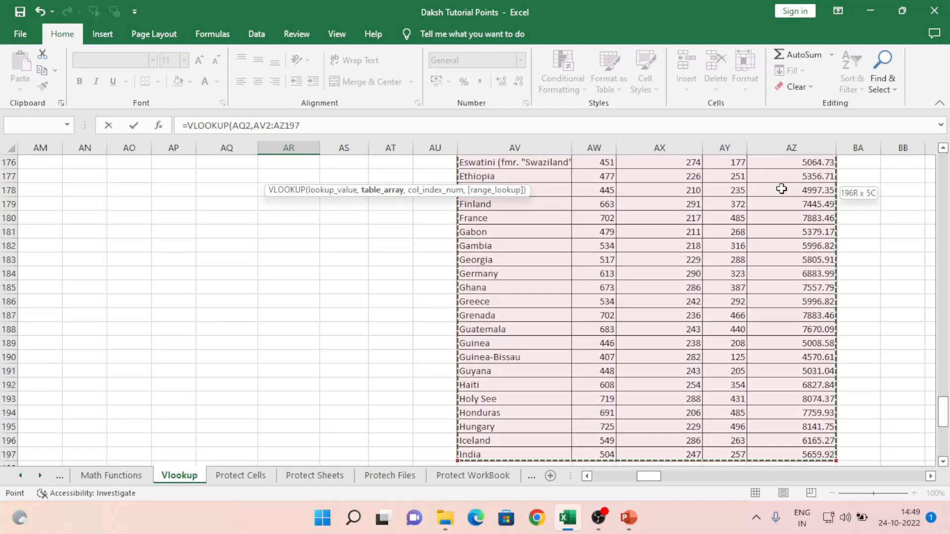
key(F4)
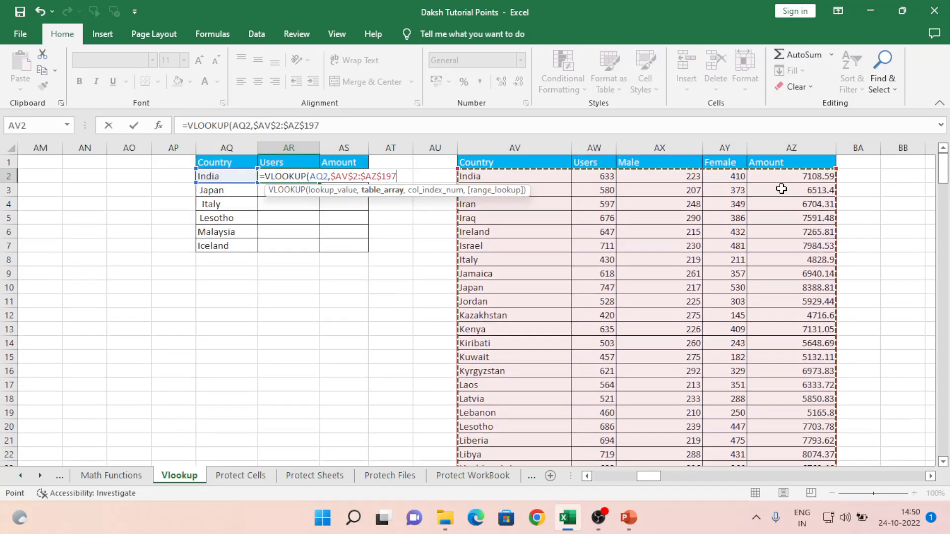
- Complete the formula with column 2 and exact match 0; India's result shows #N/A
text(,)
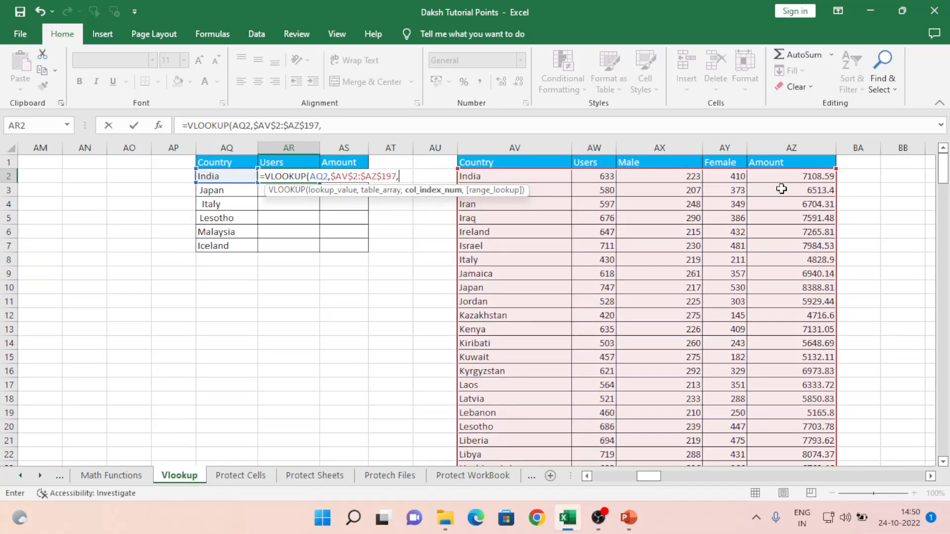
text(2,)
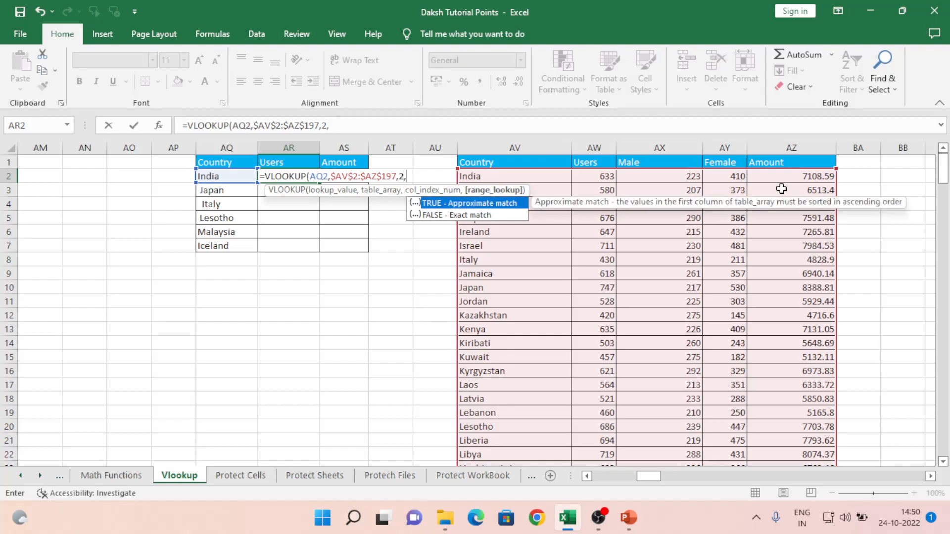
text())
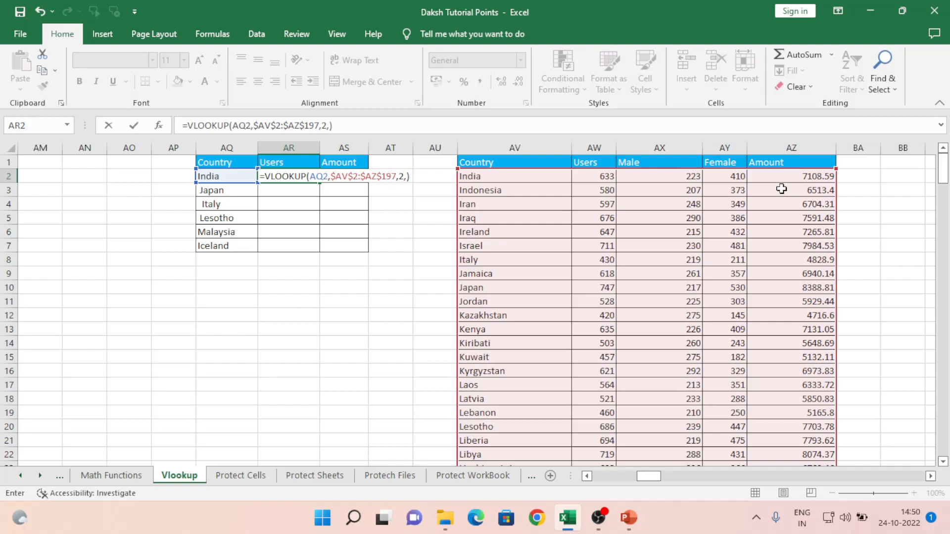
key(BackSpace)
text(0))
key(Return)
key(Up)
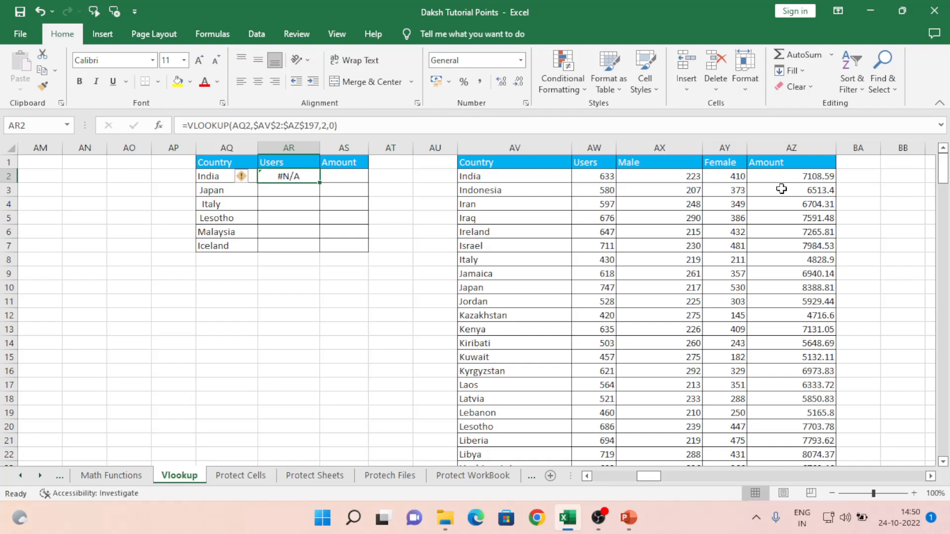
key(F2)
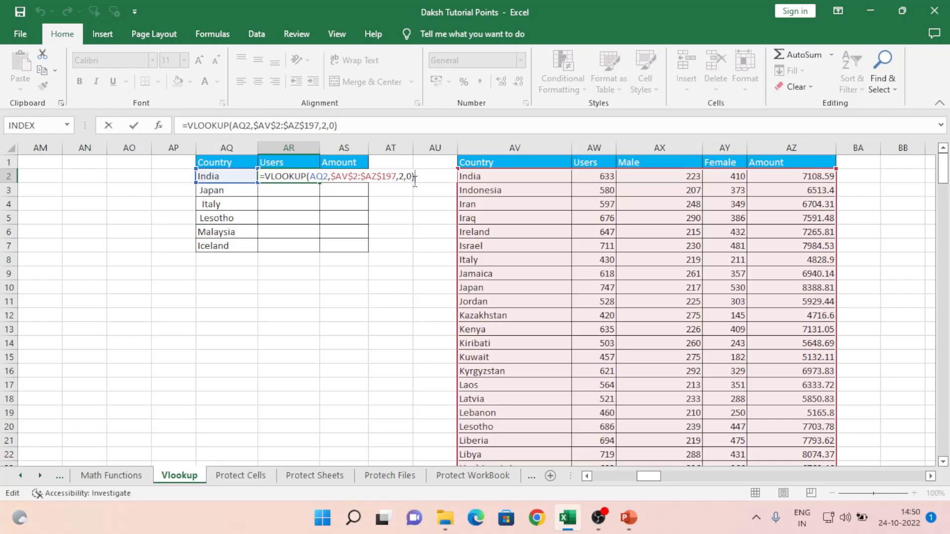
- Inspect India's country text in AQ2 and the neighbouring country entries
key(Return)
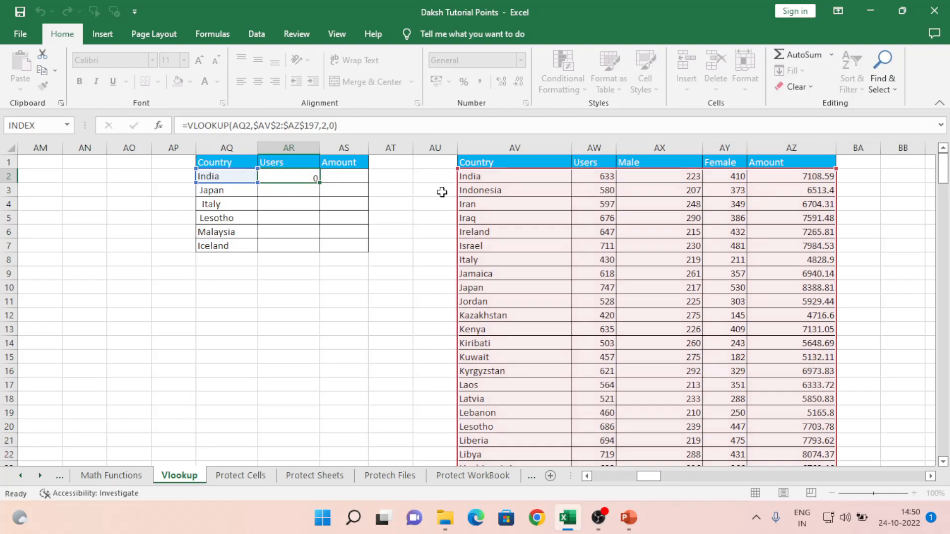
key(Up)
key(Left)
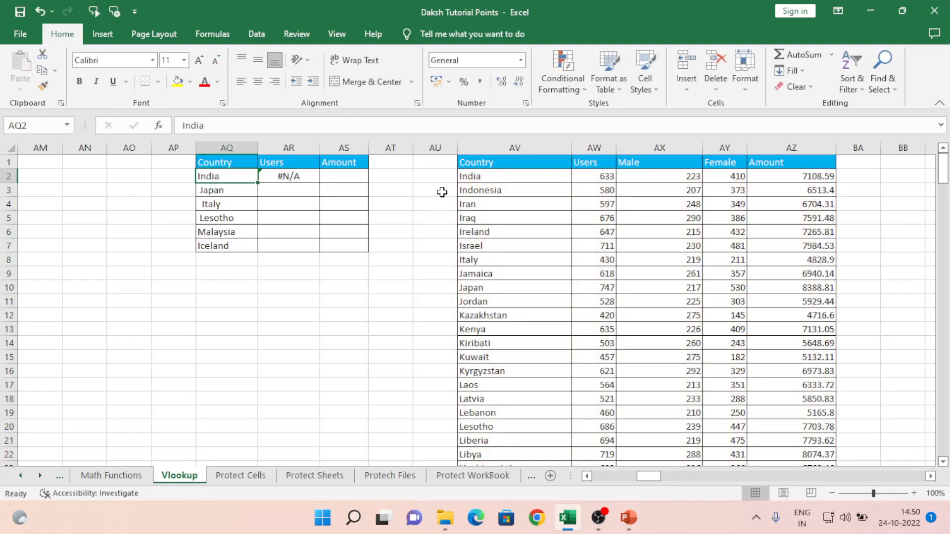
key(F2)
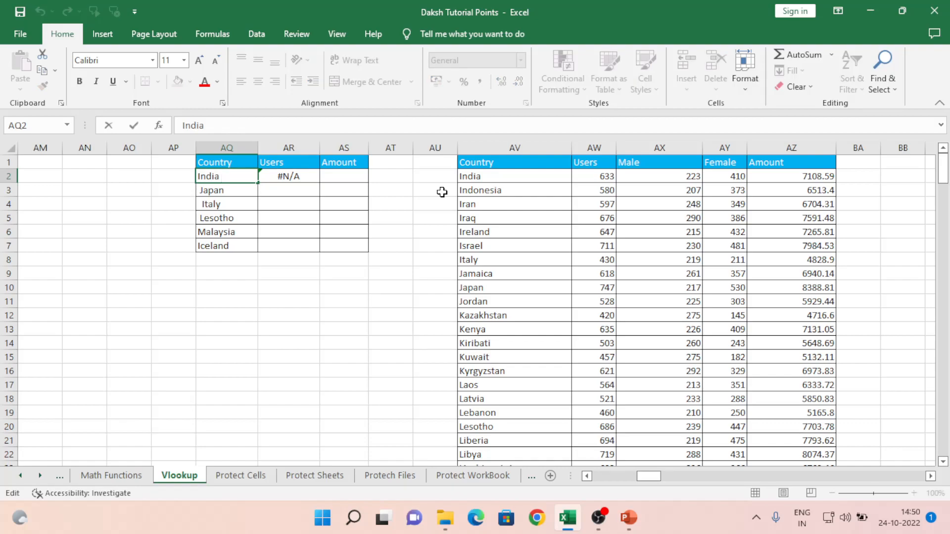
key(Return)
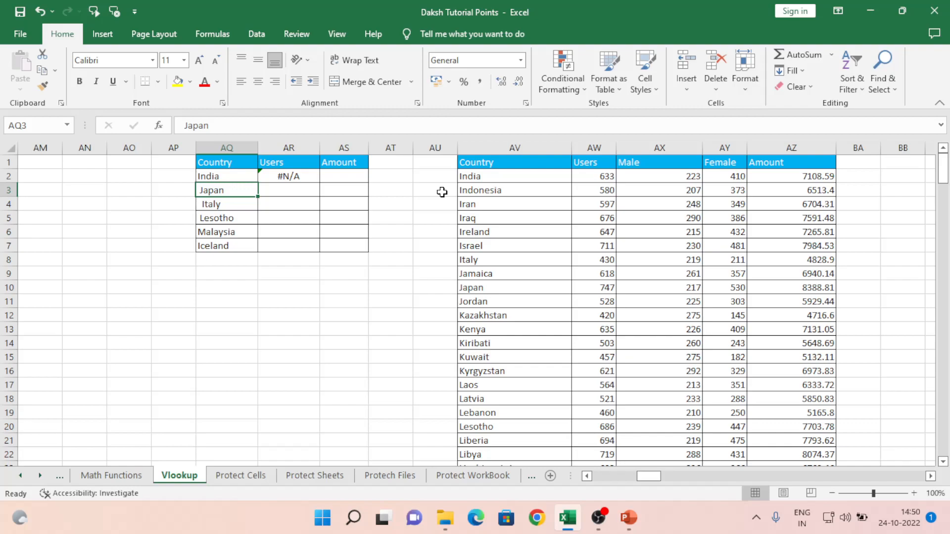
key(Down)
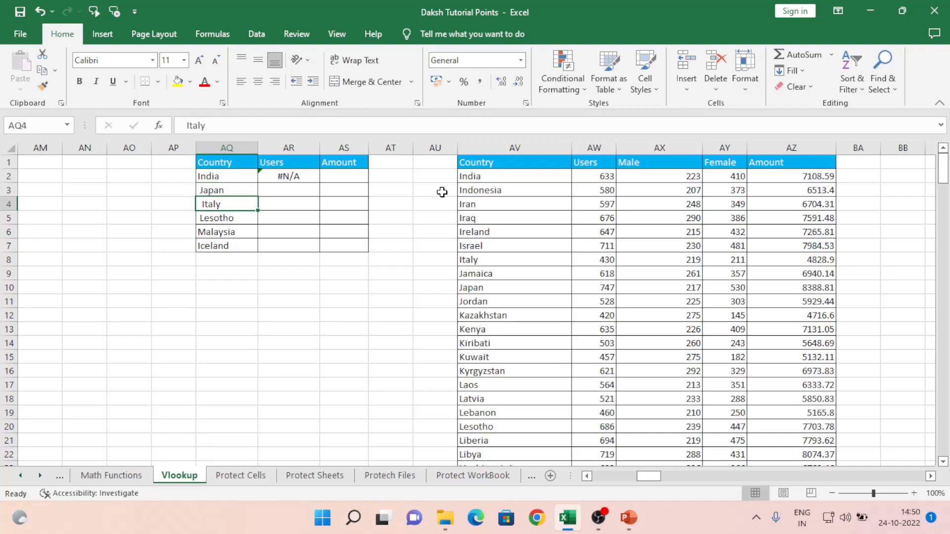
key(Up)
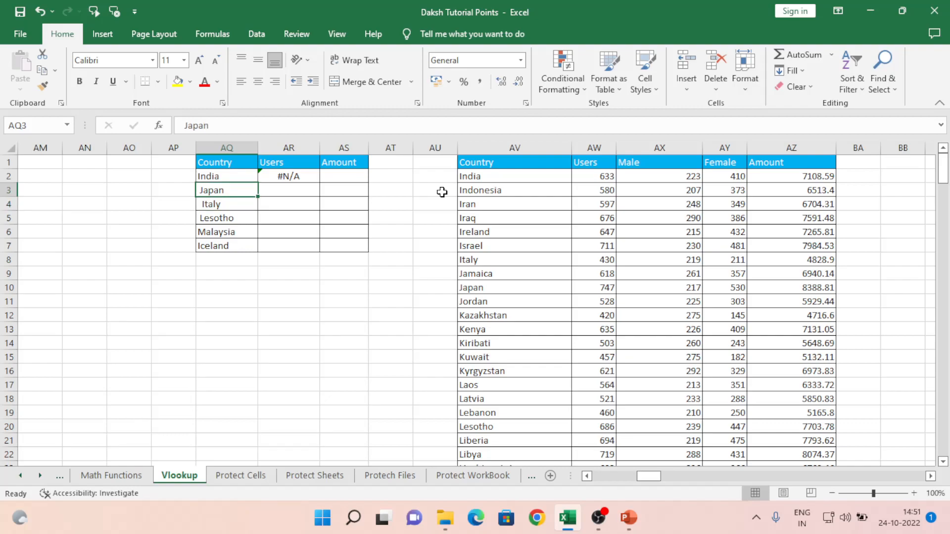
key(Up)
key(Right)
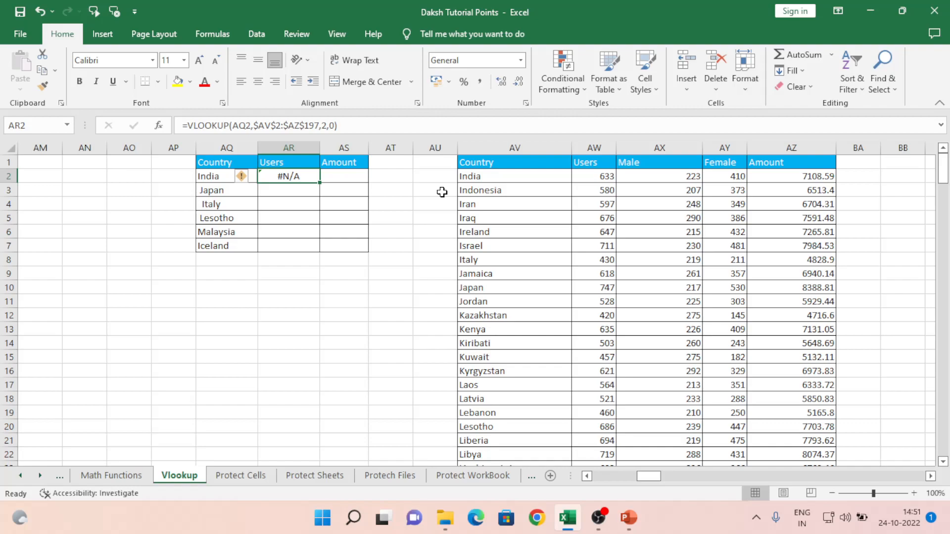
- Delete the trailing space after India in AQ2 so the Users lookup returns 633
key(Left)
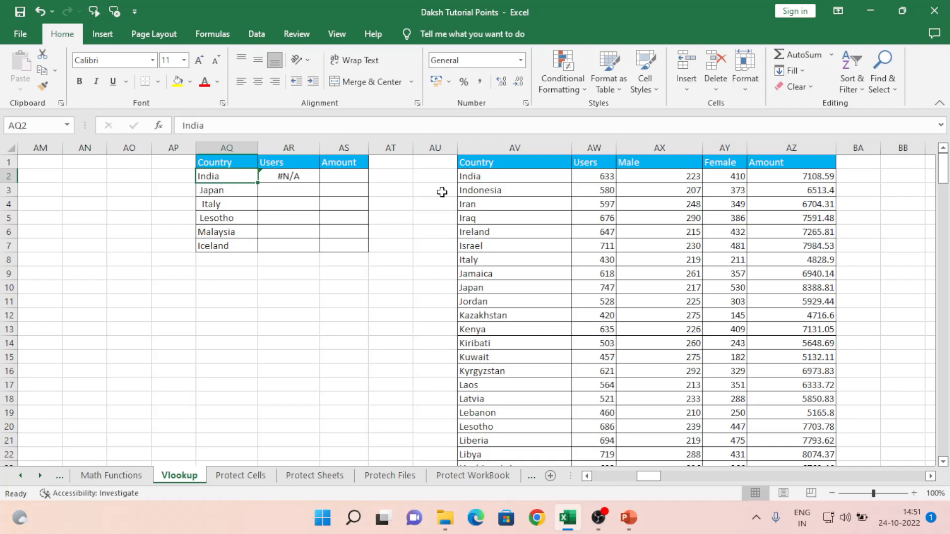
key(F2)
key(BackSpace)
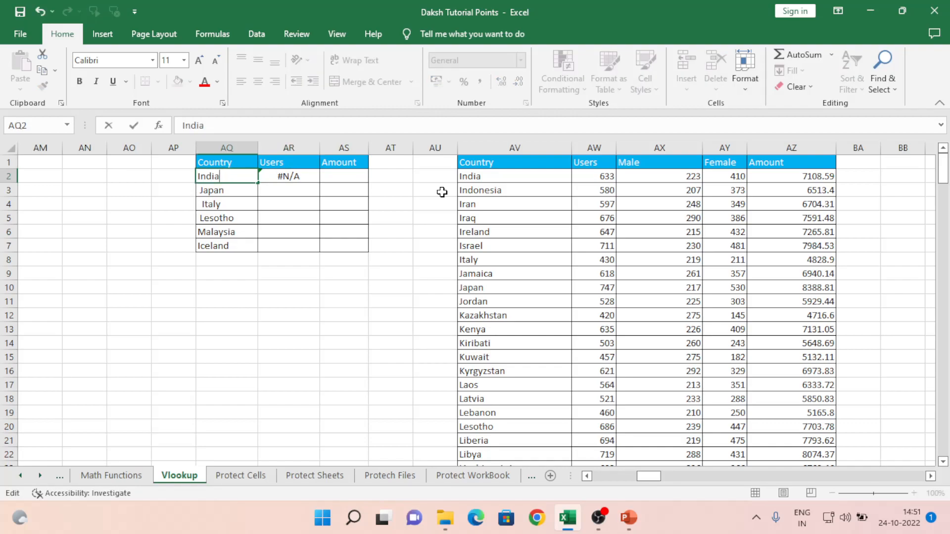
key(Return)
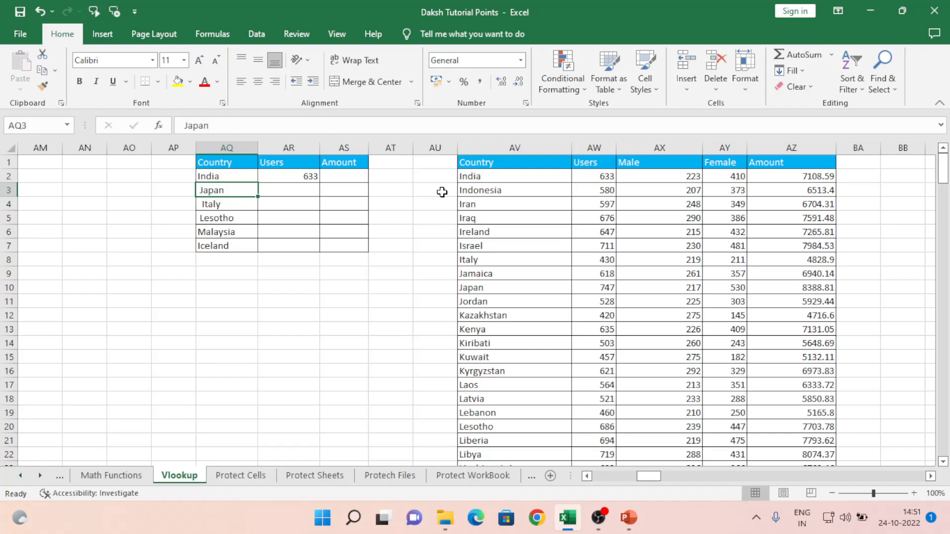
- Copy the AR2 Users lookup down to AR7, where Japan through Iceland return #N/A
key(Up)
key(Right)
key(ctrl+c)
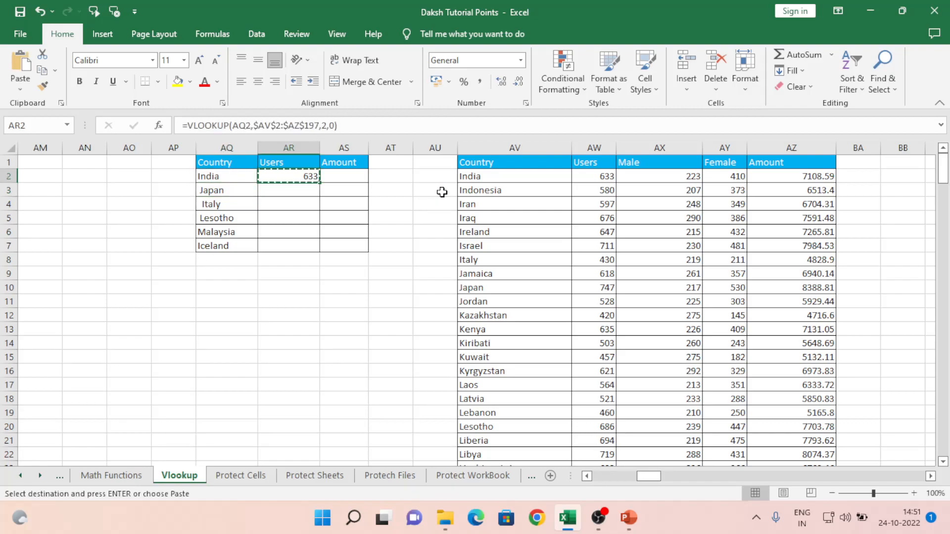
key(shift+Down)
key(shift+Down)
key(shift+Down)
key(shift+Down)
key(shift+Down)
key(ctrl+v)
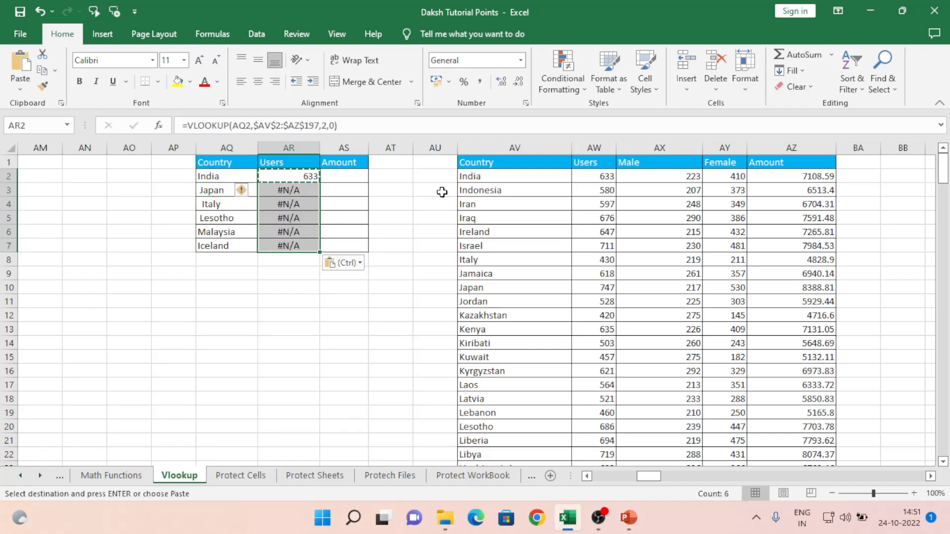
key(Up)
- Begin a =TRIM( formula in the empty cell AT2
key(Left)
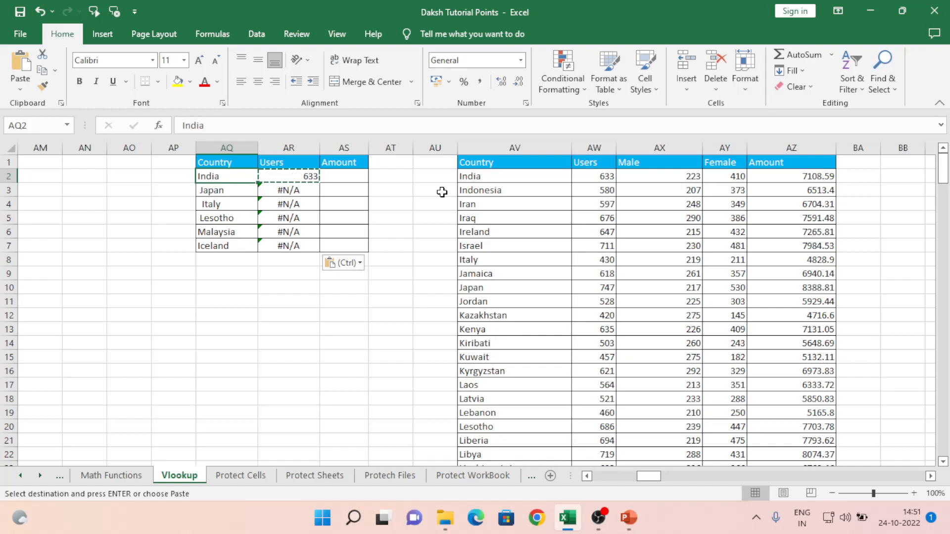
key(Right)
key(Right)
key(Right)
text(=TRIM()
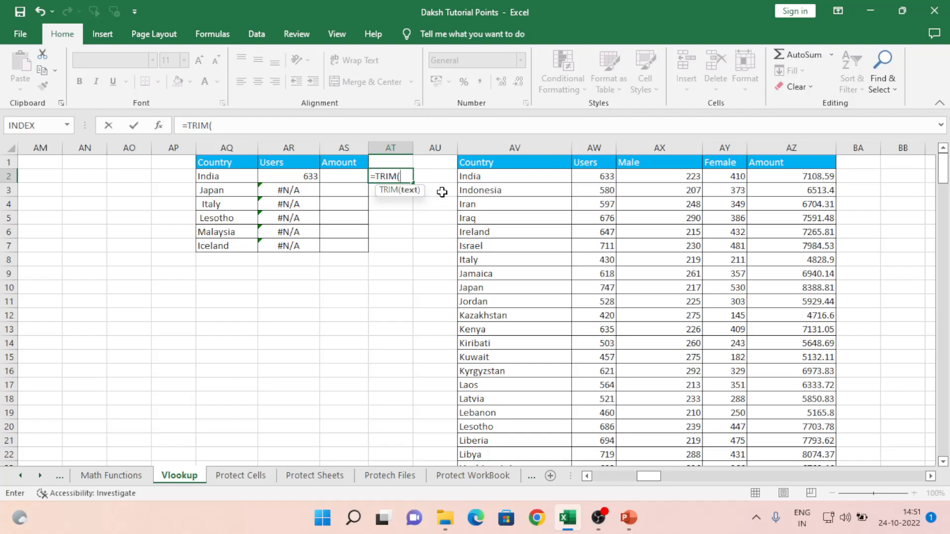
- Cancel the AT2 entry, undo the India trailing-space fix, and recopy the AR2 lookup into AR3:AR7
key(Escape)
key(Left)
key(Left)
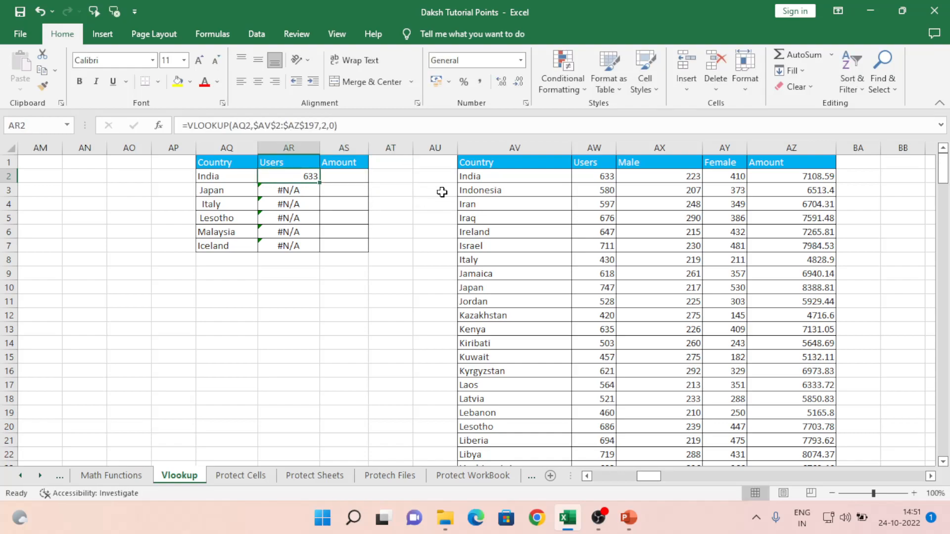
key(ctrl+c)
key(ctrl+z)
key(ctrl+z)
key(Right)
key(shift+Down)
key(shift+Down)
key(shift+Down)
key(shift+Down)
key(shift+Down)
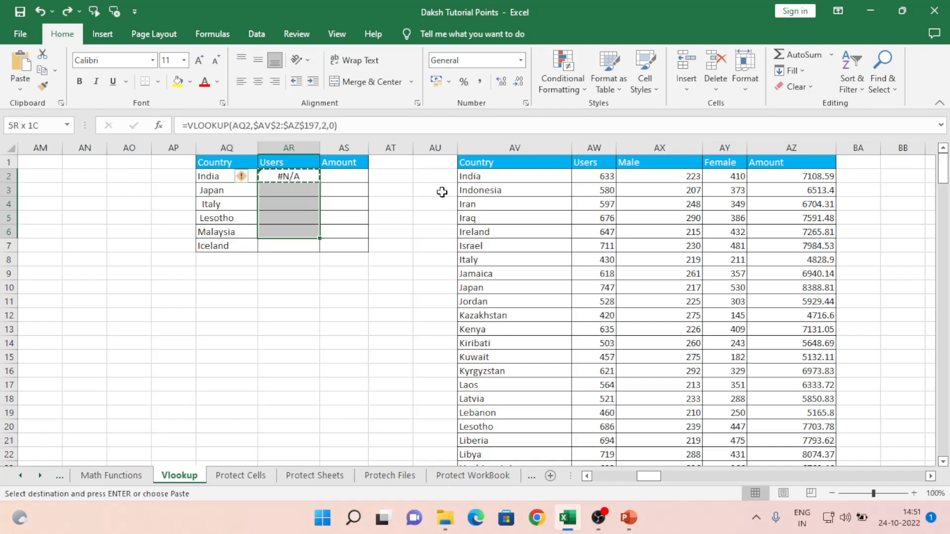
key(ctrl+v)
key(Up)
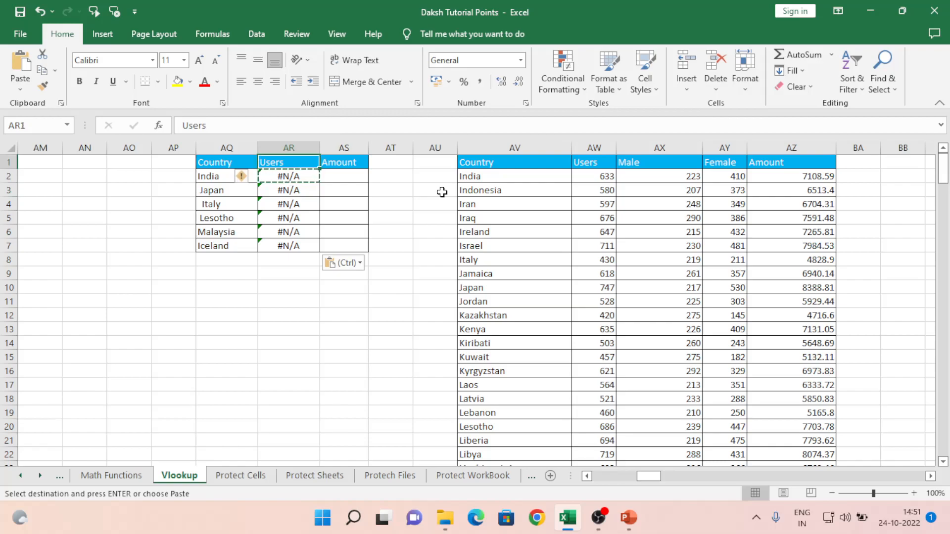
key(Down)
key(Escape)
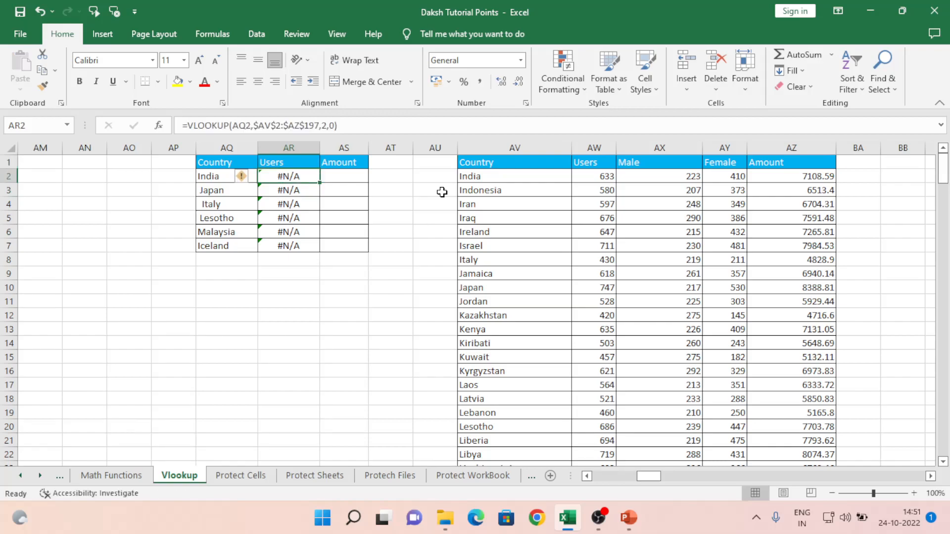
- Begin retyping AR2 as =VLOOKUP(TRIM(AQ2) so the country lookup ignores stray spaces
text(=vl)
key(Tab)
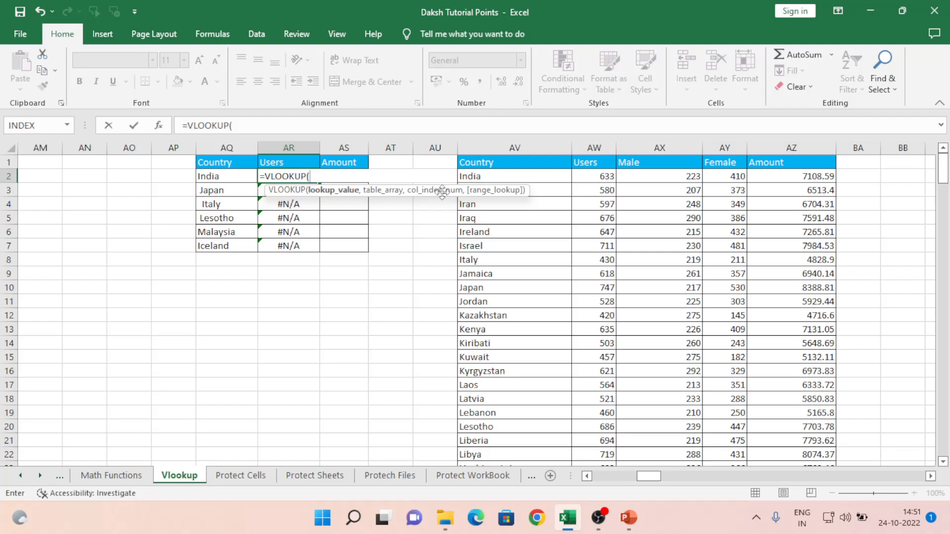
text(tri)
key(Tab)
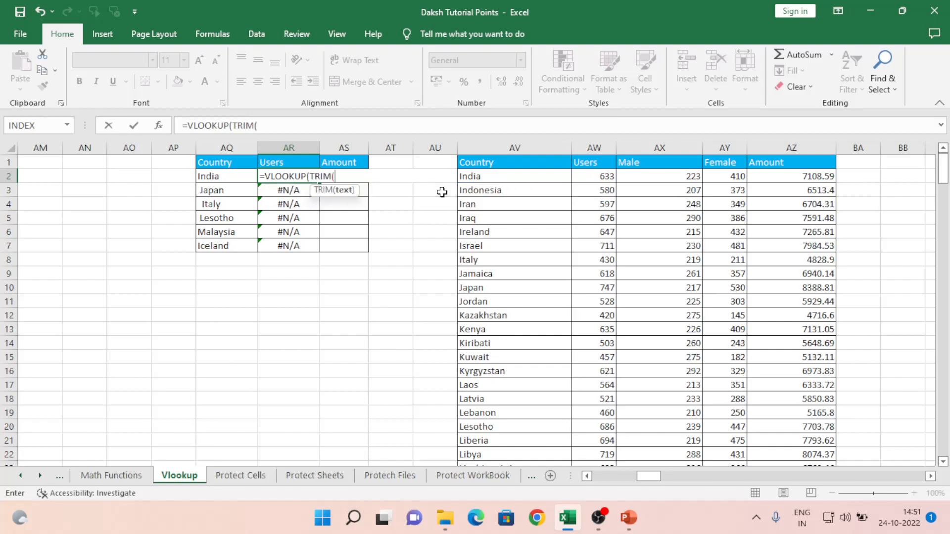
key(Left)
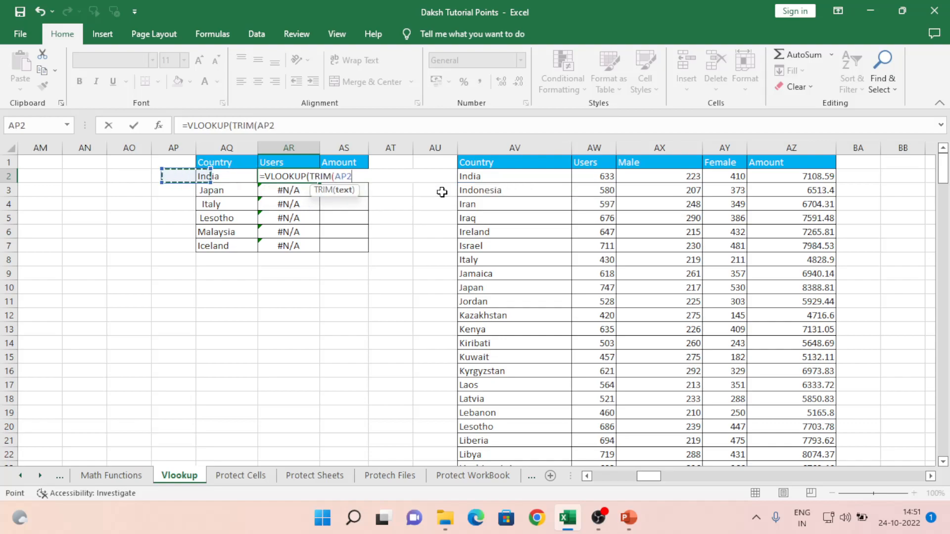
text(),)
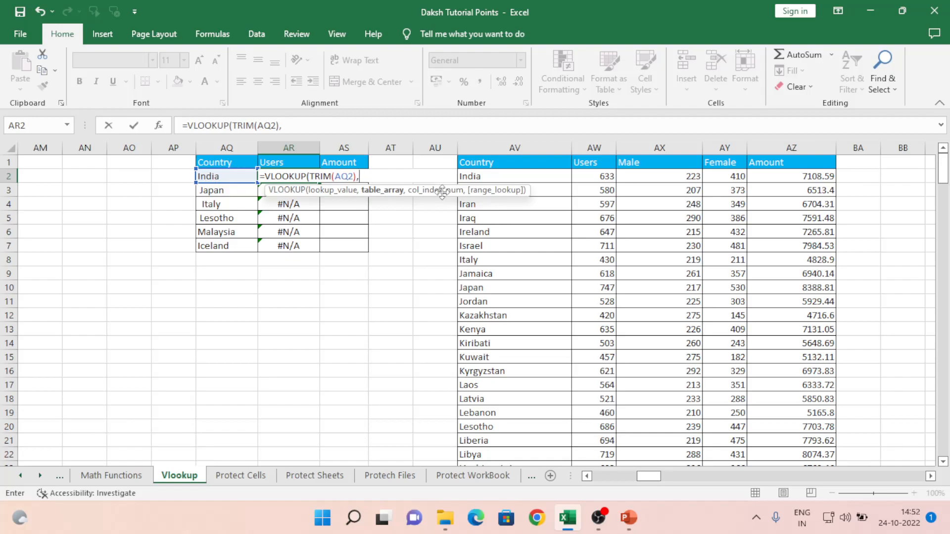
key(BackSpace)
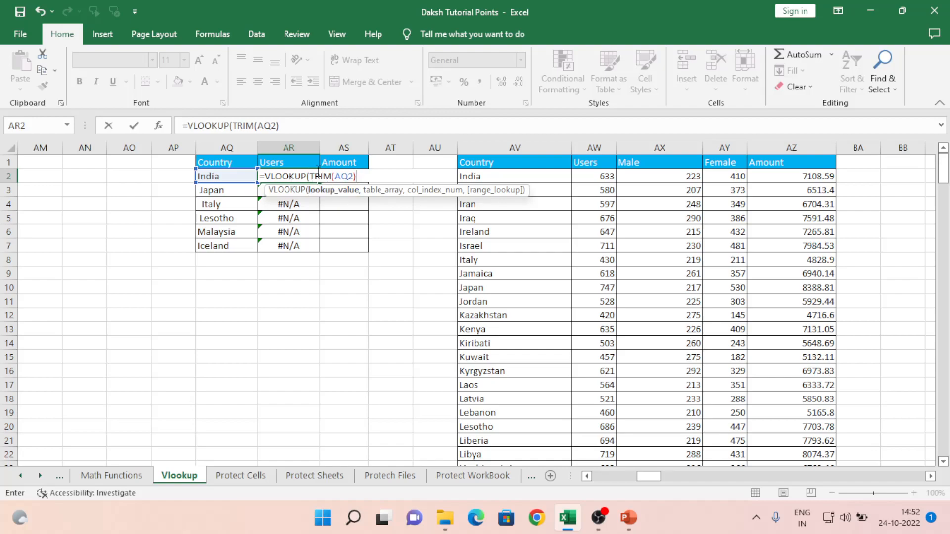
- Complete AR2 as =VLOOKUP(TRIM(AQ2),$AV$2:$AZ$197,2,0), returning 633 for India
text(,)
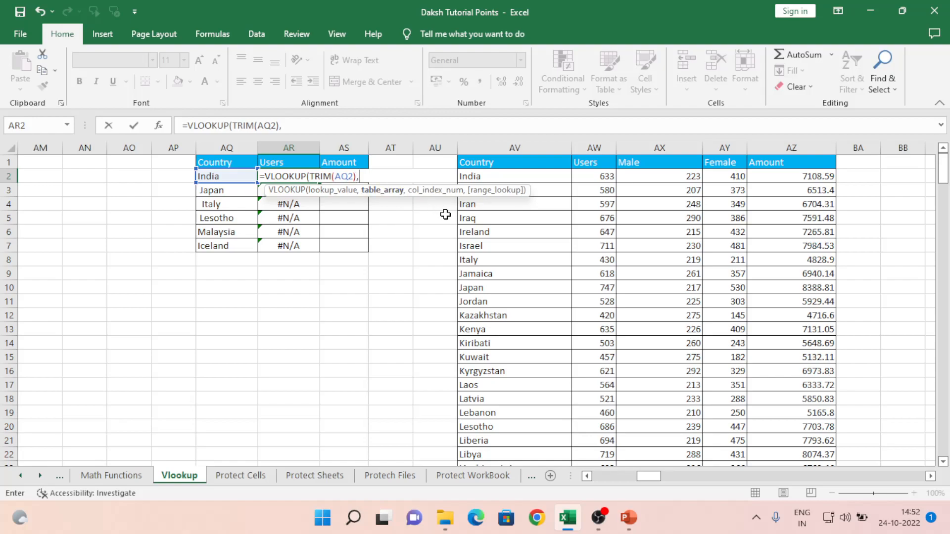
drag(492, 177, 737, 177)
key(shift+Right)
key(ctrl+shift+Down)
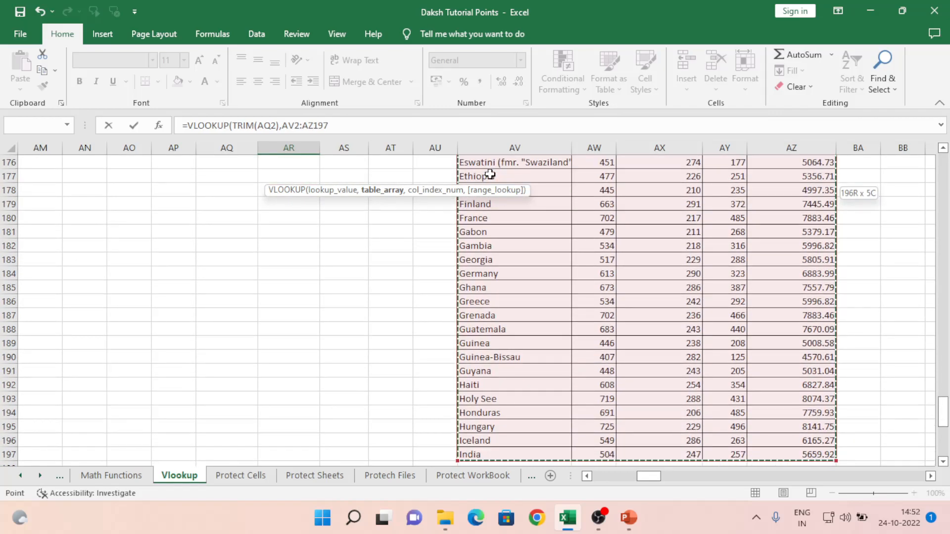
key(F4)
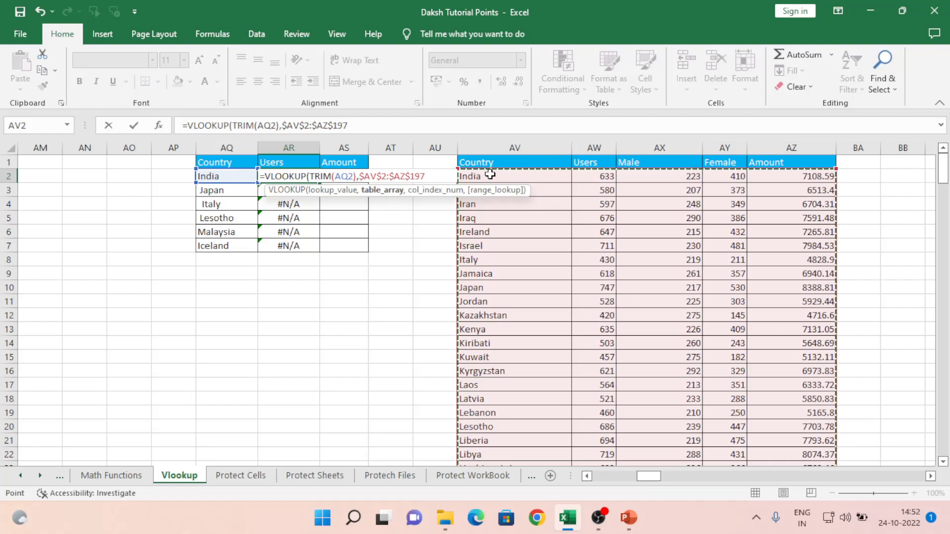
text(,)
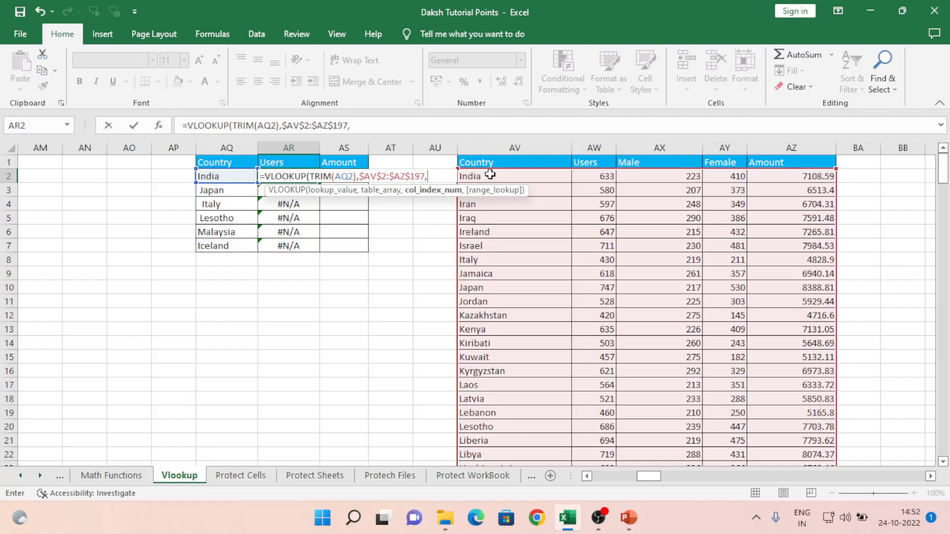
text(2,0)
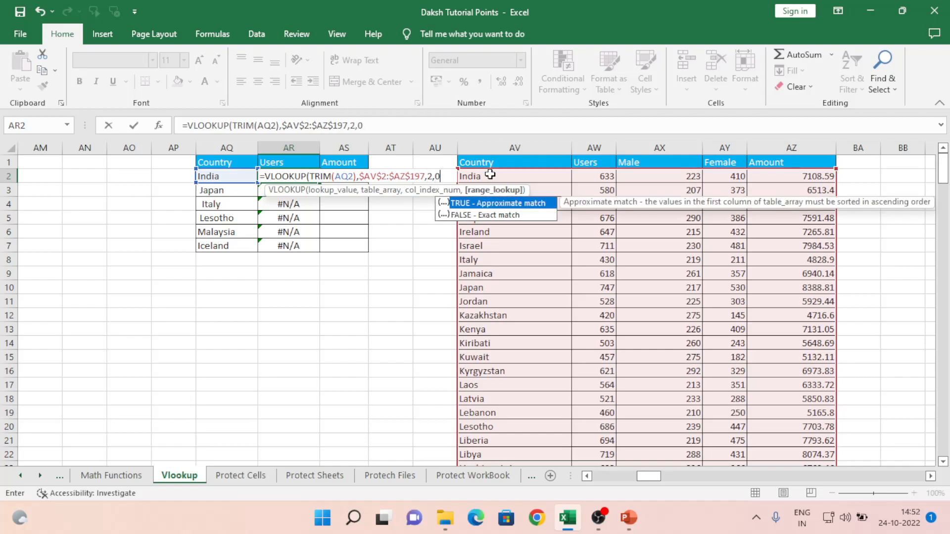
text())
key(Return)
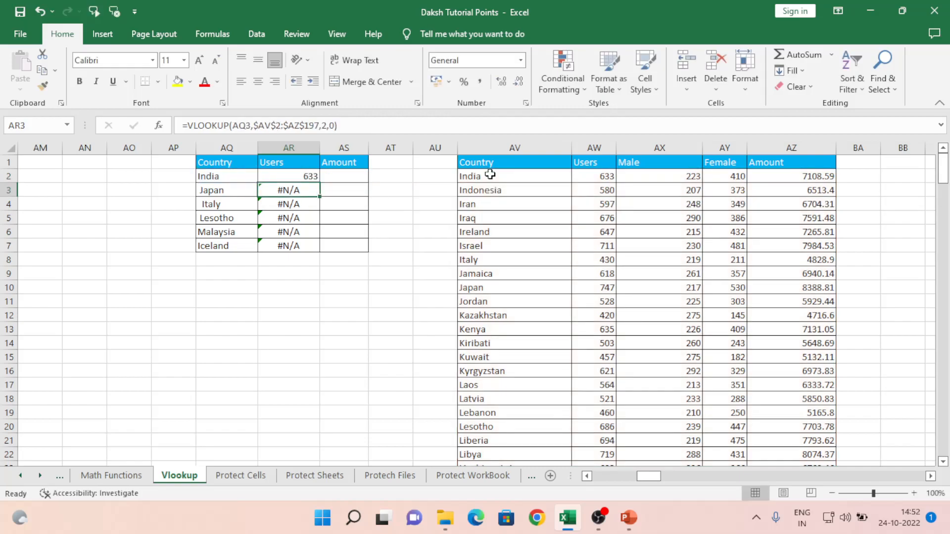
key(Left)
key(Up)
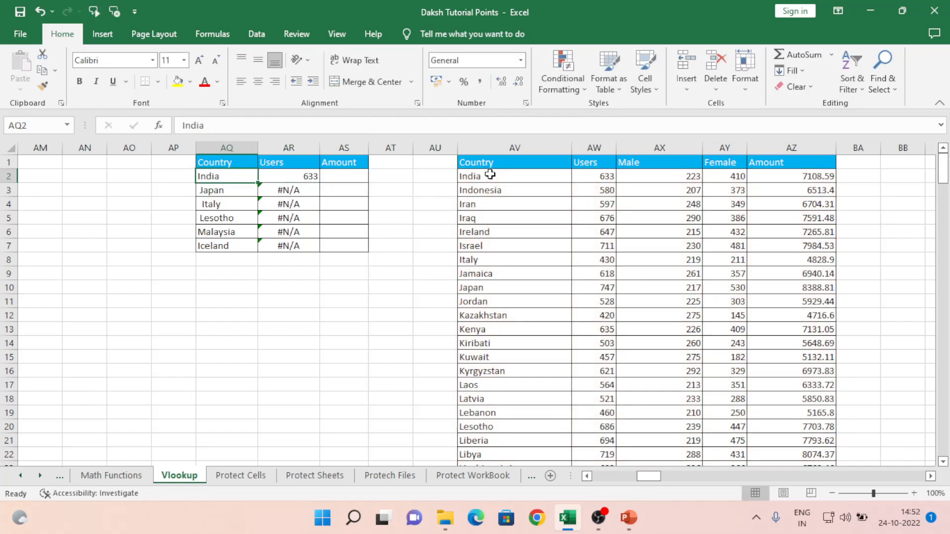
- Check India's country cell, then copy AR2's lookup into AR3:AR7, giving 747, 430, 686, 641, 549
key(F2)
key(Return)
key(Right)
key(Up)
key(ctrl+c)
key(shift+Down)
key(shift+Down)
key(shift+Down)
key(shift+Down)
key(shift+Down)
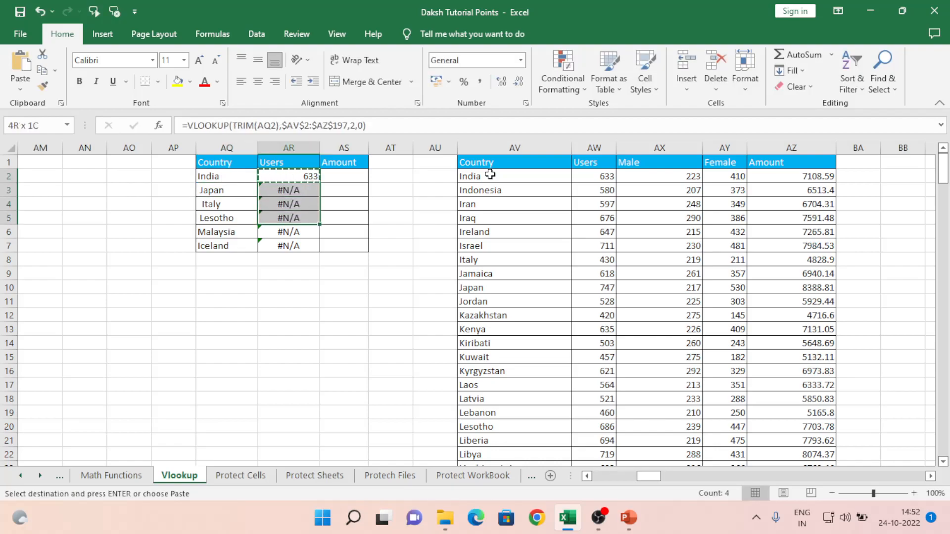
key(ctrl+v)
key(Down)
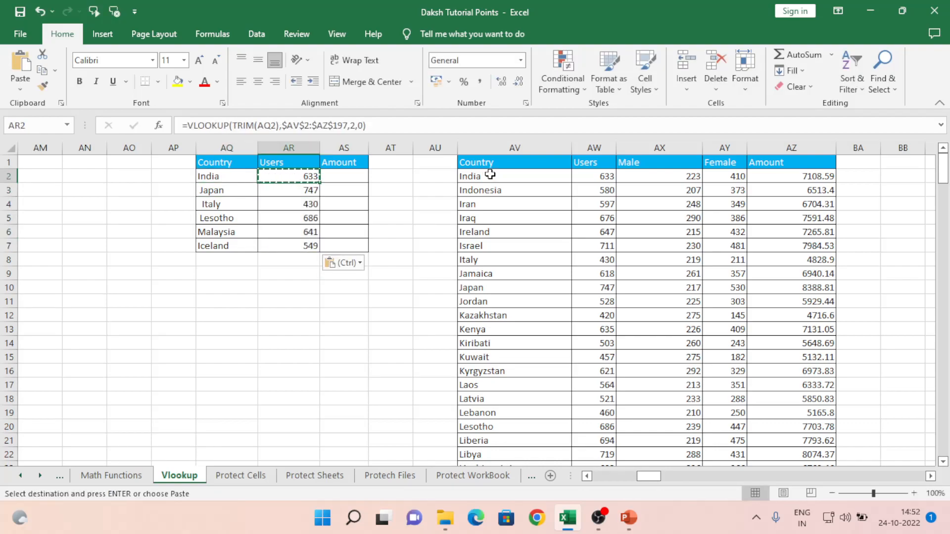
- Inspect the Italy country cell to reveal its leading space, leaving it unchanged
key(Left)
key(Down)
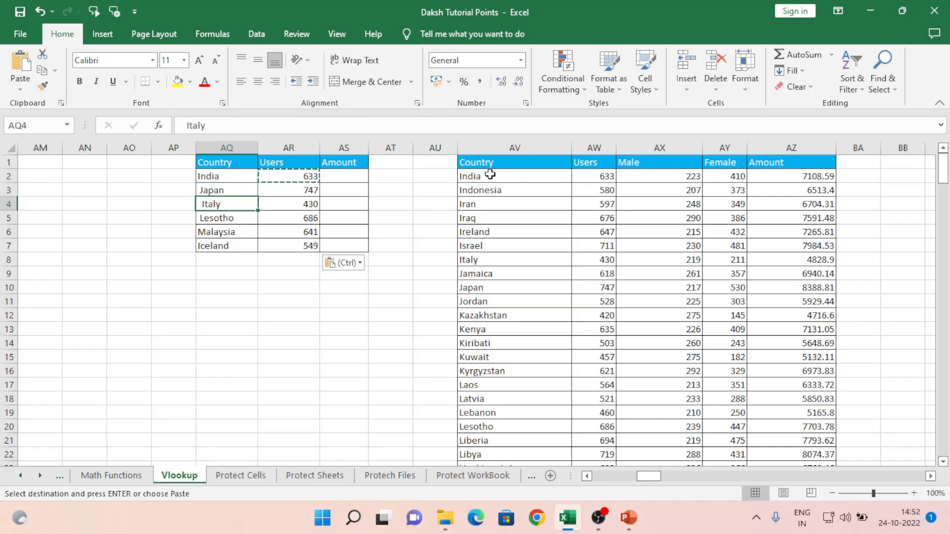
key(F2)
key(Left)
key(Left)
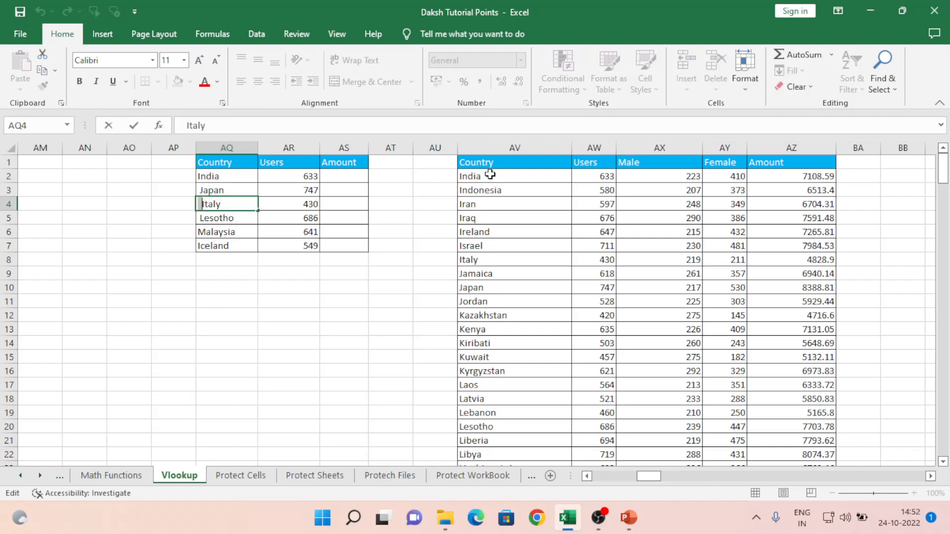
key(Escape)
- Return to India's lookup formula in AR2 and open it for editing
key(Down)
key(Right)
key(Up)
key(ctrl+Up)
key(Down)
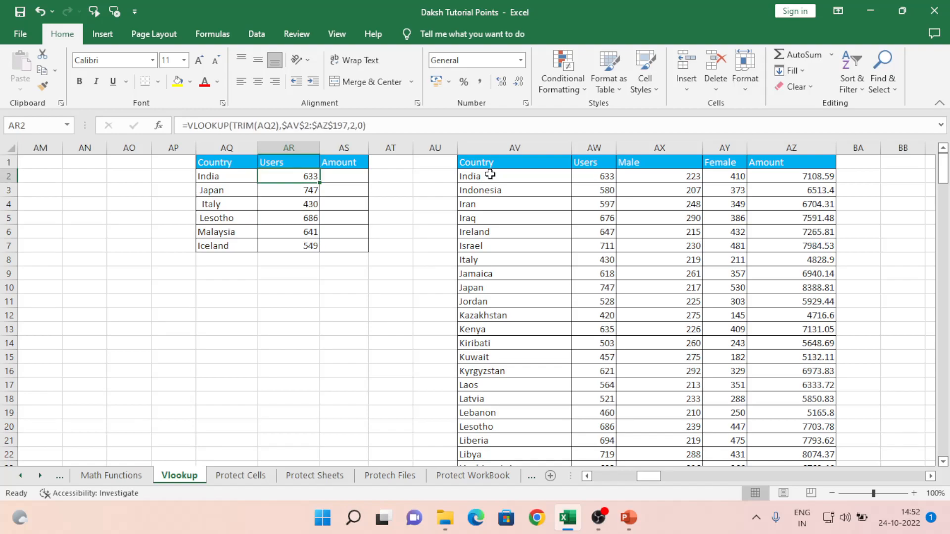
key(F2)
key(Left)
key(Left)
key(Left)
key(Left)
key(Left)
key(Left)
key(Left)
key(Left)
key(Left)
key(Left)
key(Left)
key(Left)
key(Left)
key(Left)
key(Left)
key(Left)
key(Left)
key(Left)
key(Left)
key(Left)
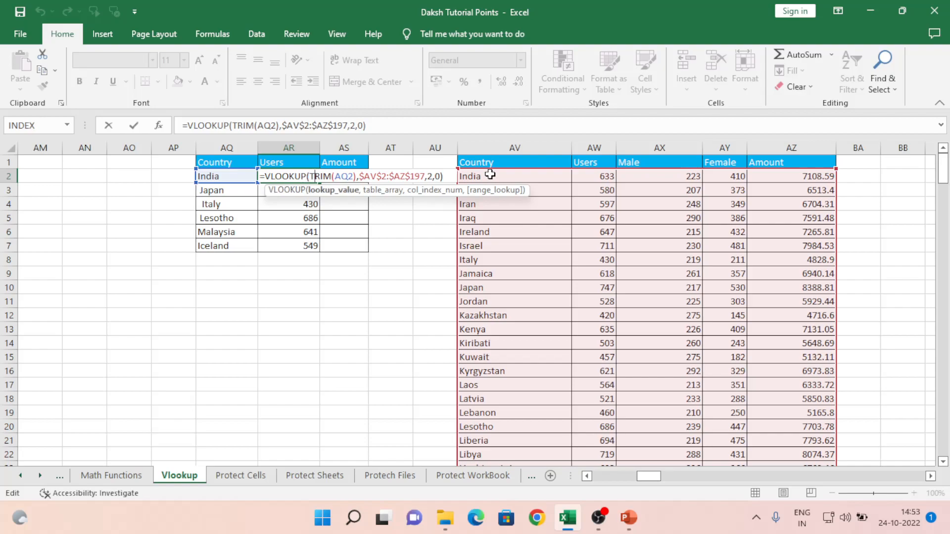
key(shift+Right)
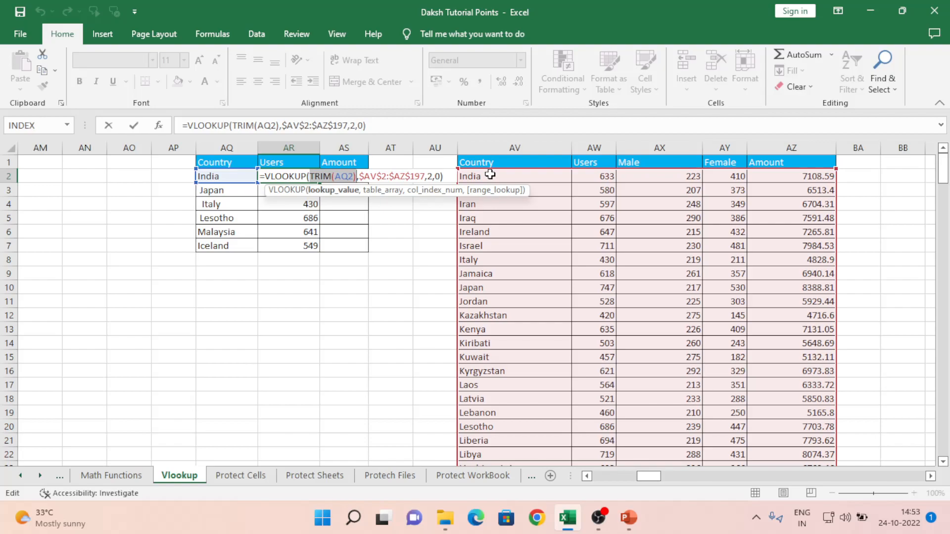
key(Right)
key(Right)
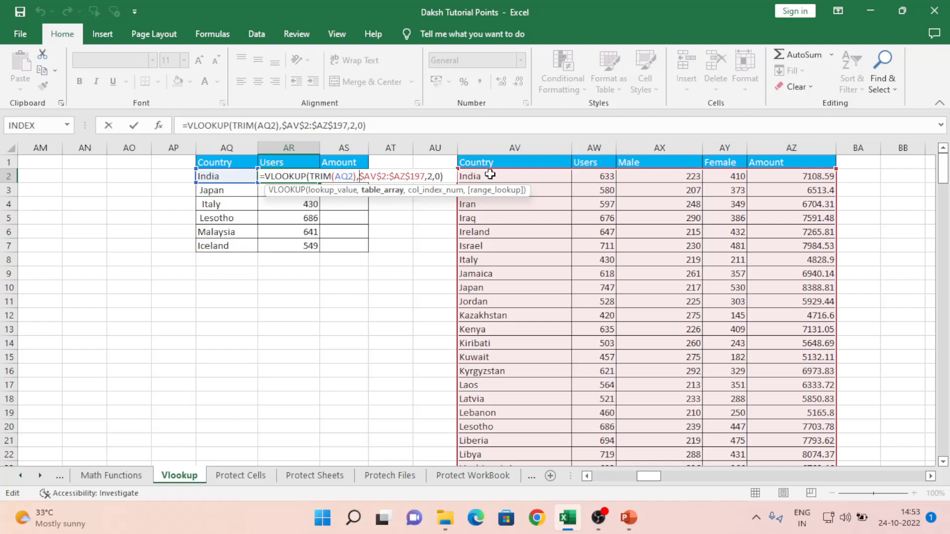
key(shift+Right)
key(shift+Right)
key(shift+Right)
key(shift+Right)
key(shift+Right)
key(shift+Right)
key(shift+Right)
key(shift+Right)
key(shift+Right)
key(shift+Right)
key(shift+Right)
key(shift+Right)
key(shift+Right)
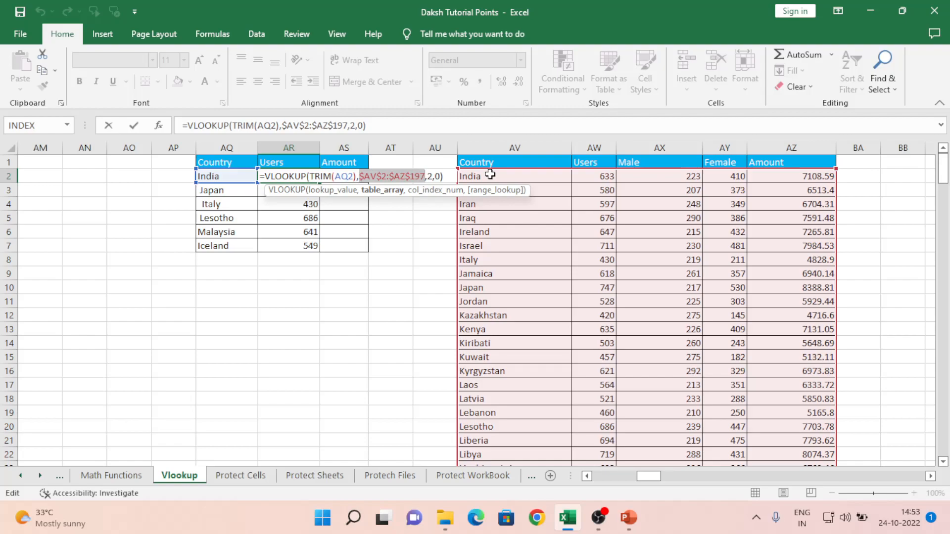
key(Right)
key(Right)
key(shift+Right)
key(Right)
key(Right)
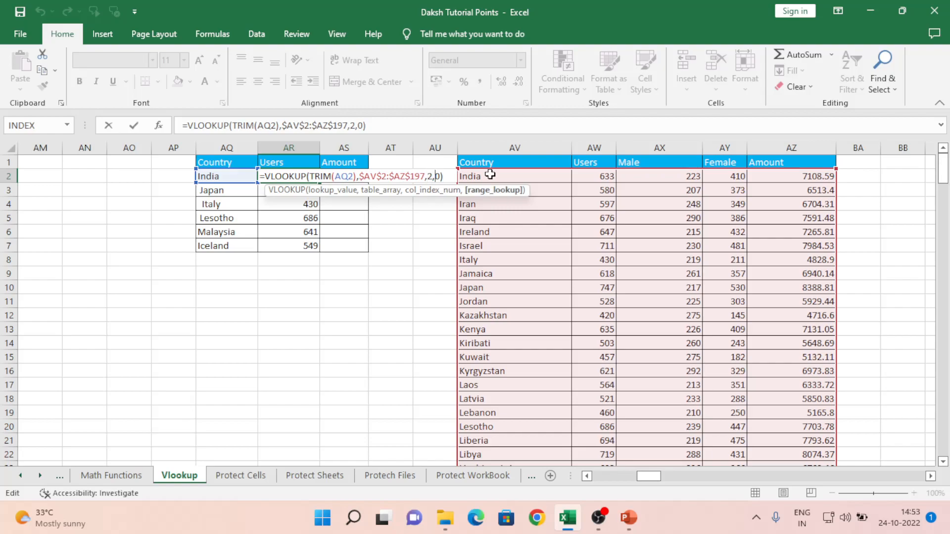
key(shift+Right)
key(ctrl+Return)
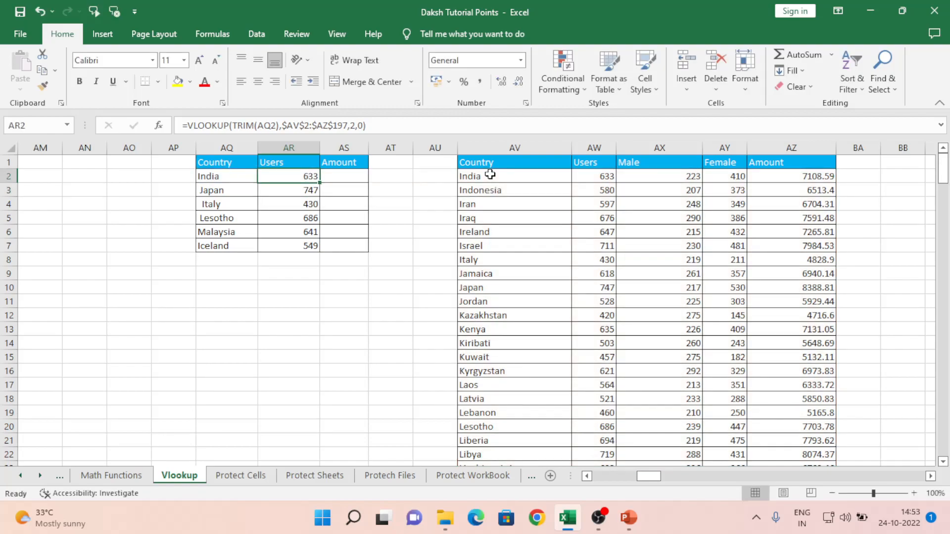
key(Right)
key(Right)
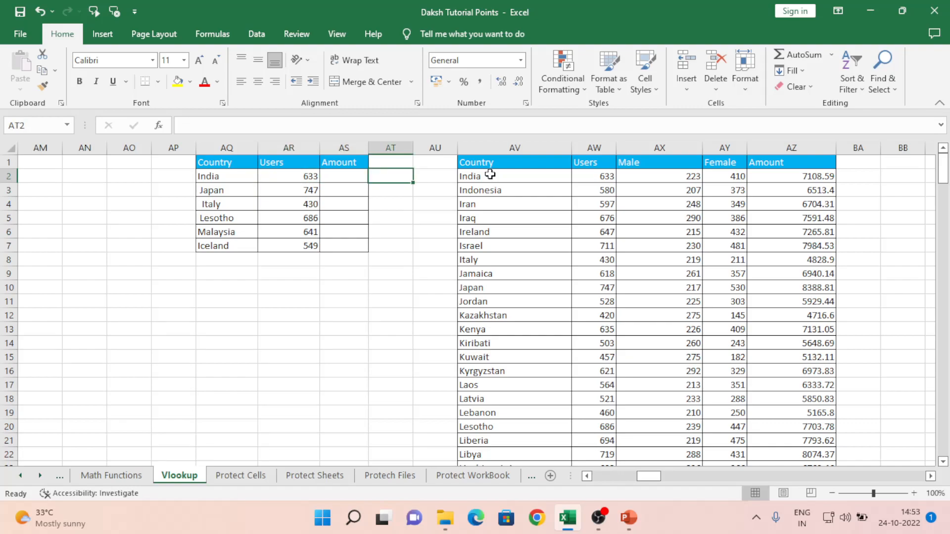
text(=trim)
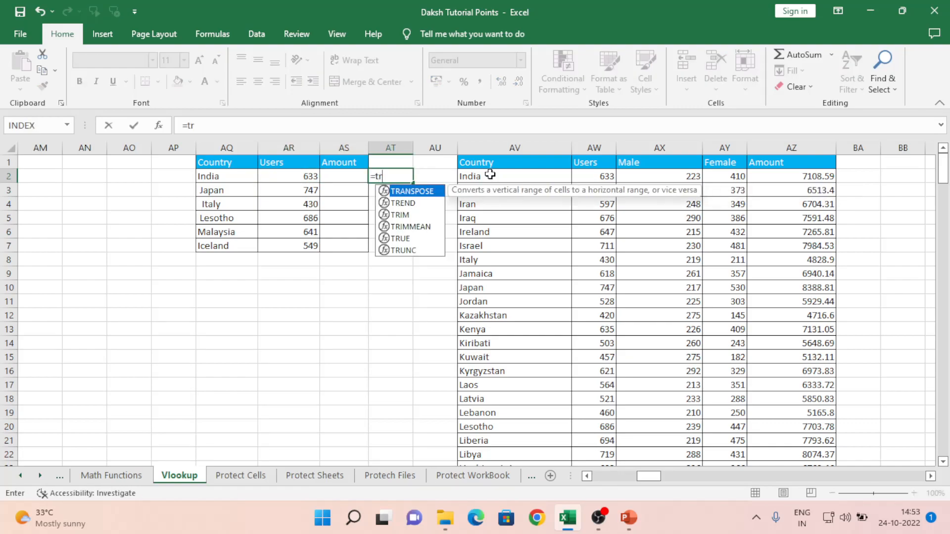
key(Tab)
key(Left)
key(Left)
key(Left)
text())
key(Return)
key(Up)
key(ctrl+c)
key(shift+Down)
key(shift+Down)
key(shift+Down)
key(shift+Down)
key(shift+Down)
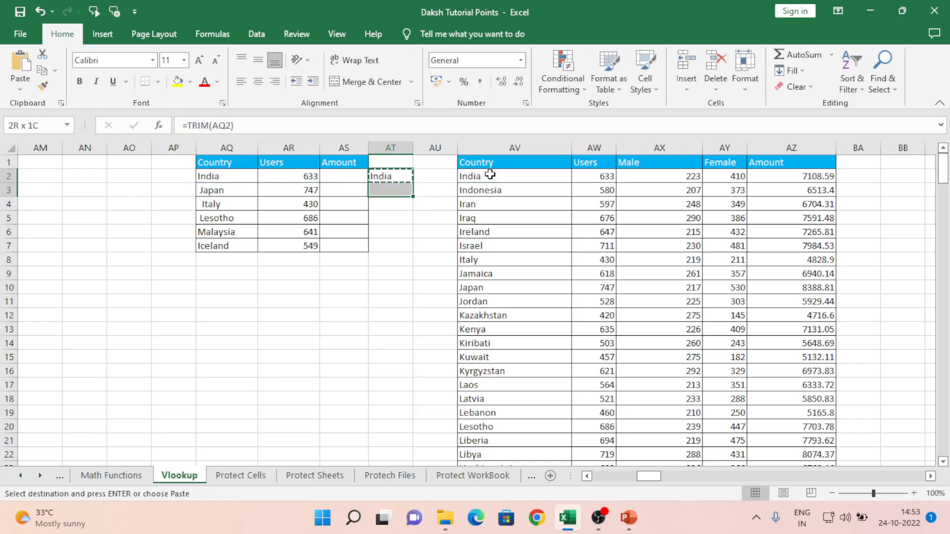
key(ctrl+v)
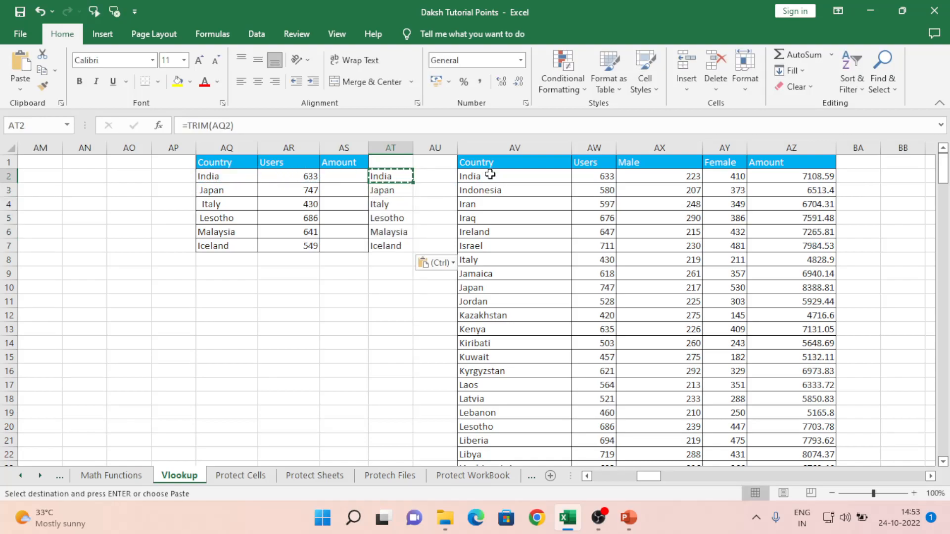
key(Left)
key(Left)
key(Left)
key(Left)
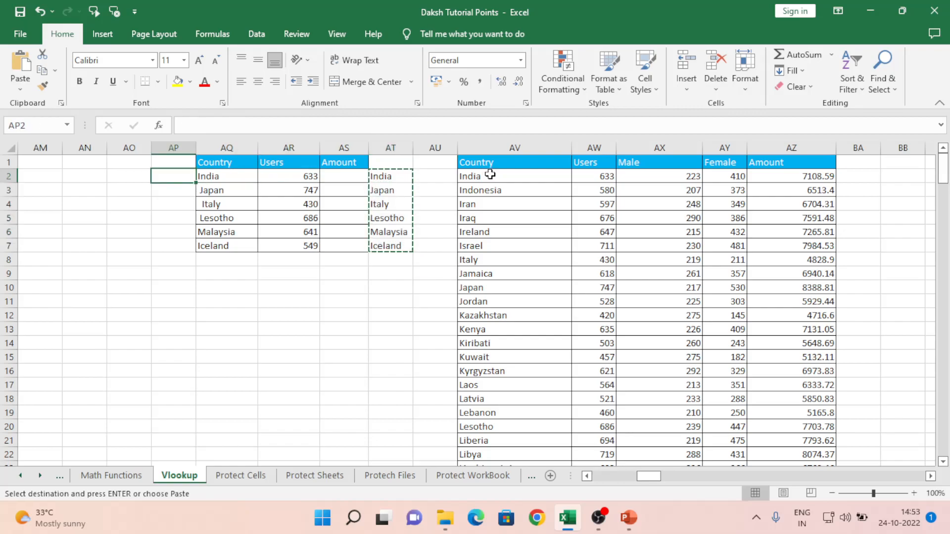
key(Right)
key(ctrl+alt+v)
key(v)
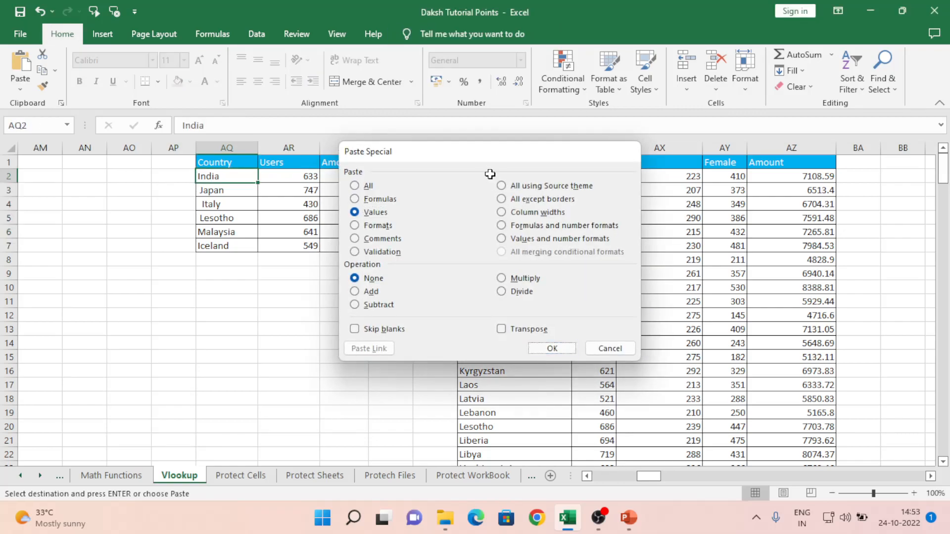
key(Return)
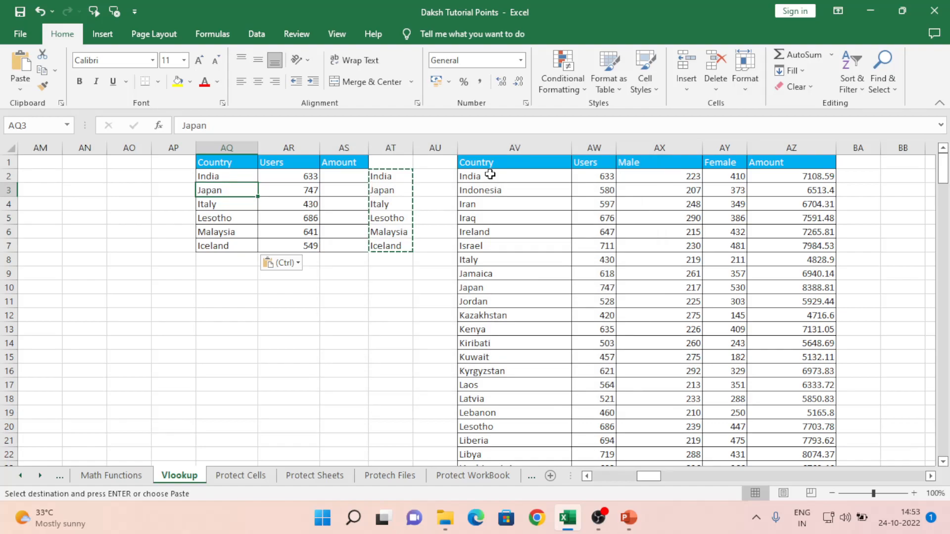
key(ctrl+z)
key(Right)
key(Right)
key(Right)
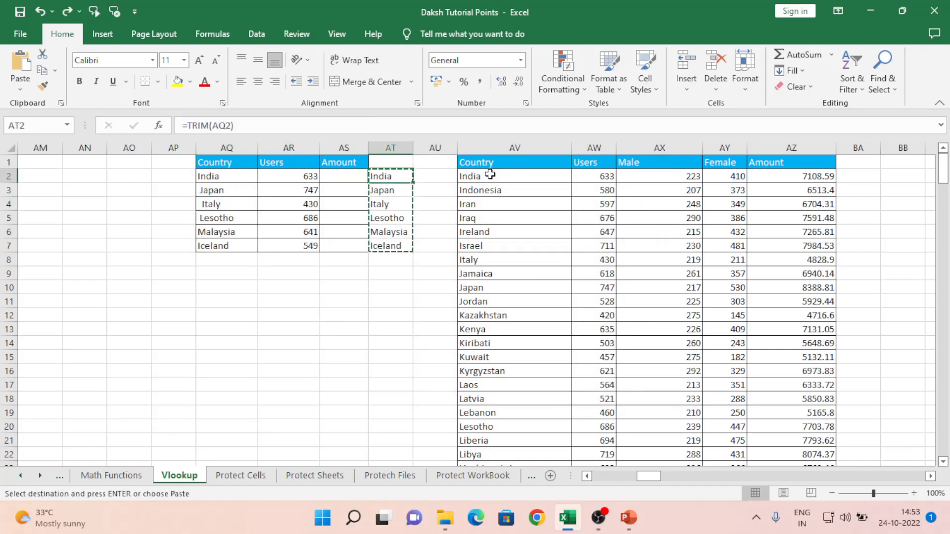
key(ctrl+shift+Down)
key(Delete)
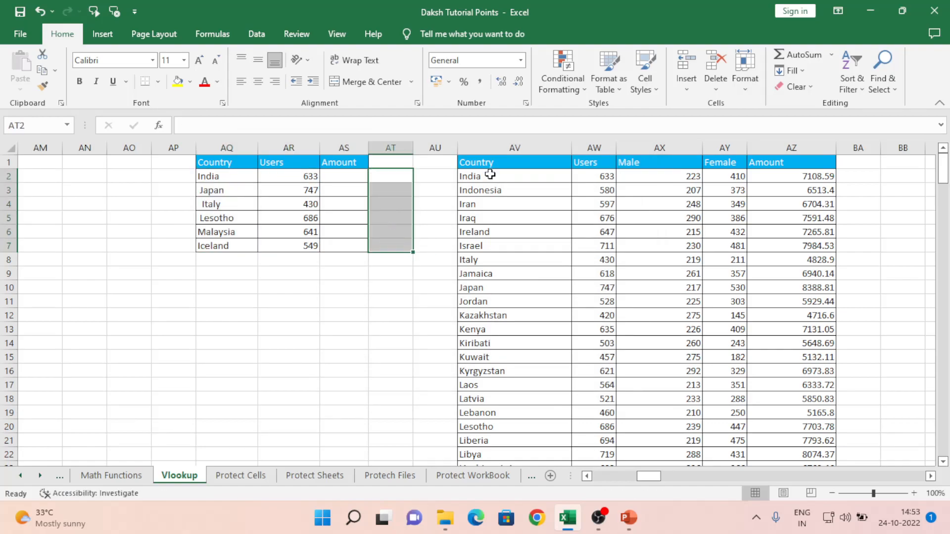
key(Left)
key(Left)
key(Right)
key(Left)
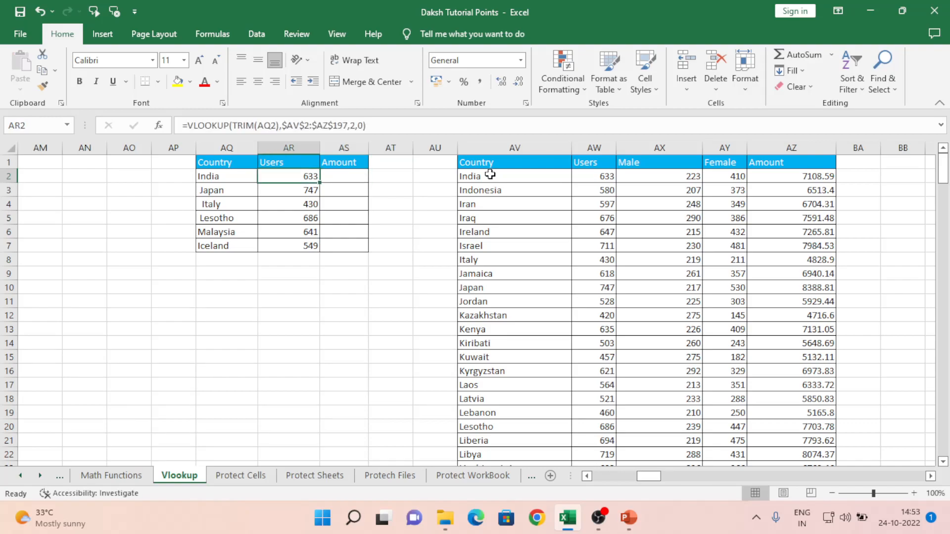
key(Left)
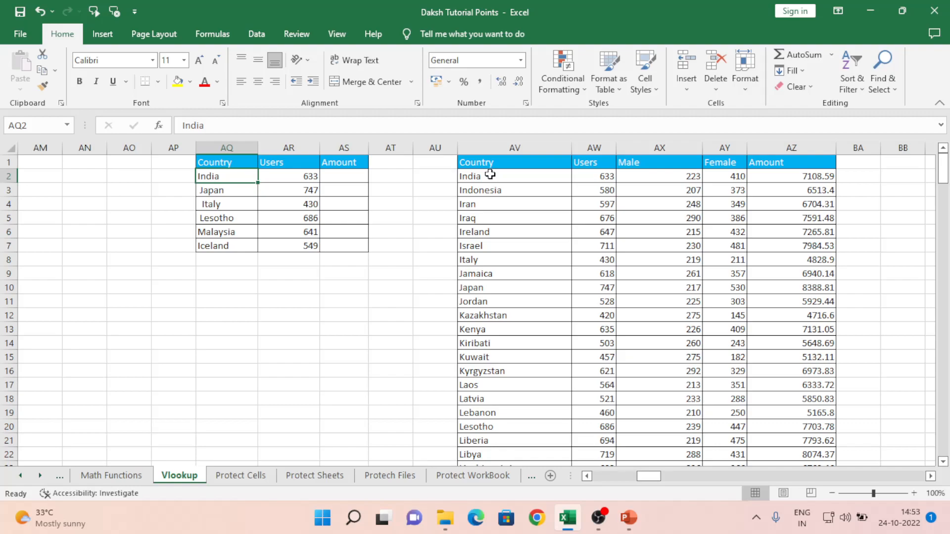
key(Right)
key(Right)
key(Right)
key(Right)
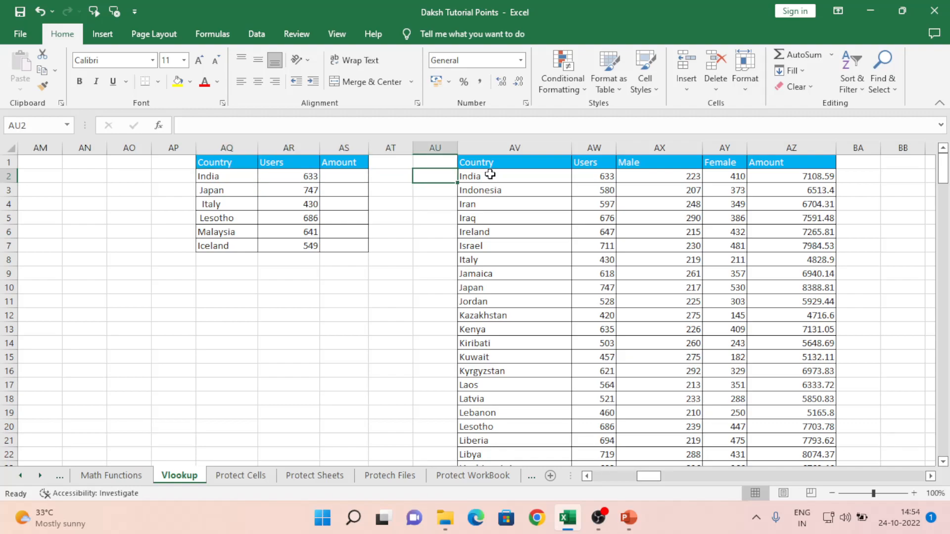
key(Left)
key(Left)
key(Left)
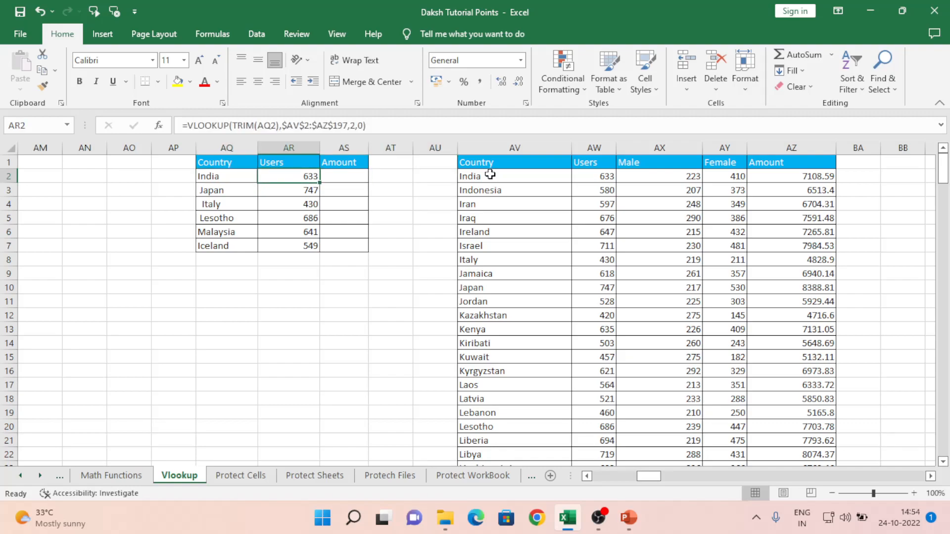
key(Right)
key(Right)
key(Right)
key(Right)
key(Right)
key(Right)
key(Right)
key(Right)
key(Right)
key(Right)
key(Right)
key(Right)
key(Right)
key(Left)
key(Left)
key(Left)
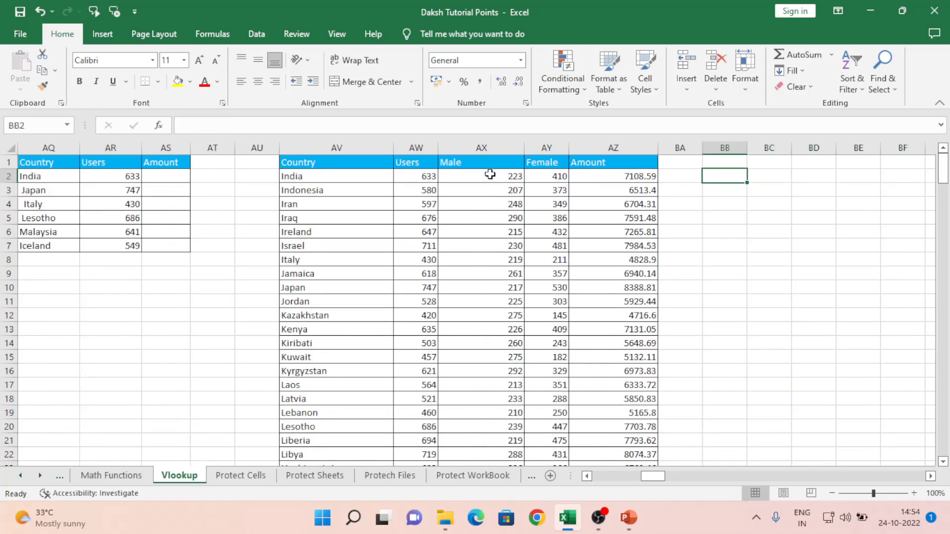
key(Left)
key(Left)
key(Left)
key(Left)
key(Left)
key(Left)
key(Left)
key(Left)
key(Left)
key(Left)
key(Left)
key(Left)
key(Left)
key(Right)
key(Right)
key(Right)
key(Right)
key(Right)
key(Left)
key(Left)
key(Left)
key(Down)
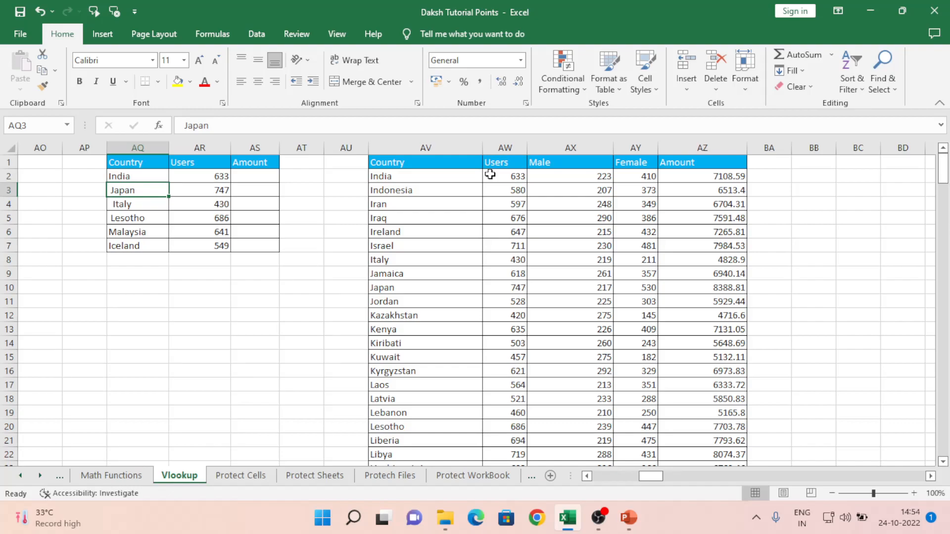
key(ctrl+c)
key(Right)
key(Right)
key(Right)
key(Right)
key(Down)
key(Down)
key(Down)
key(Down)
key(Down)
key(Down)
key(Down)
key(Right)
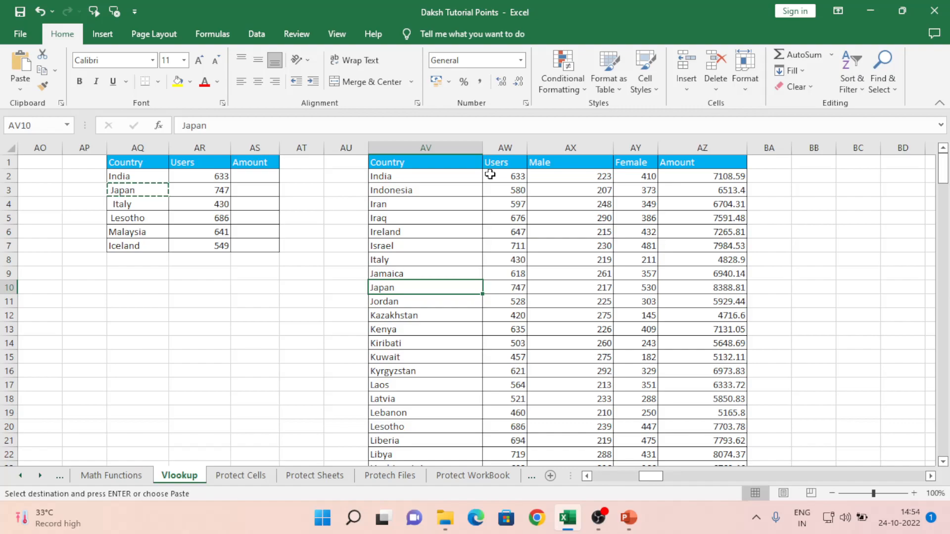
key(Left)
key(Left)
key(Left)
key(Left)
key(Left)
key(Right)
key(Right)
key(Right)
key(Right)
key(Right)
key(ctrl+v)
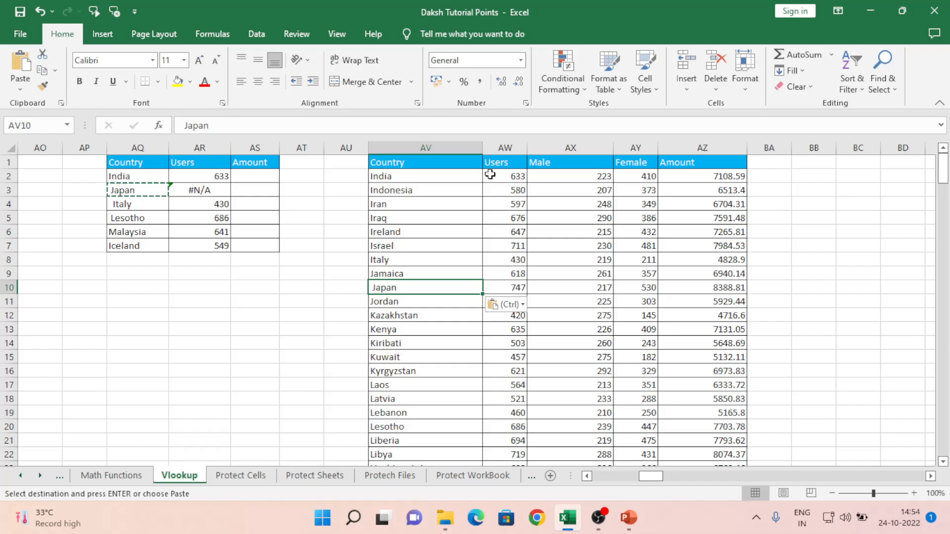
key(Right)
key(Right)
key(Right)
key(Right)
key(Right)
key(Right)
key(Right)
key(Right)
key(Right)
key(Right)
key(Right)
key(Right)
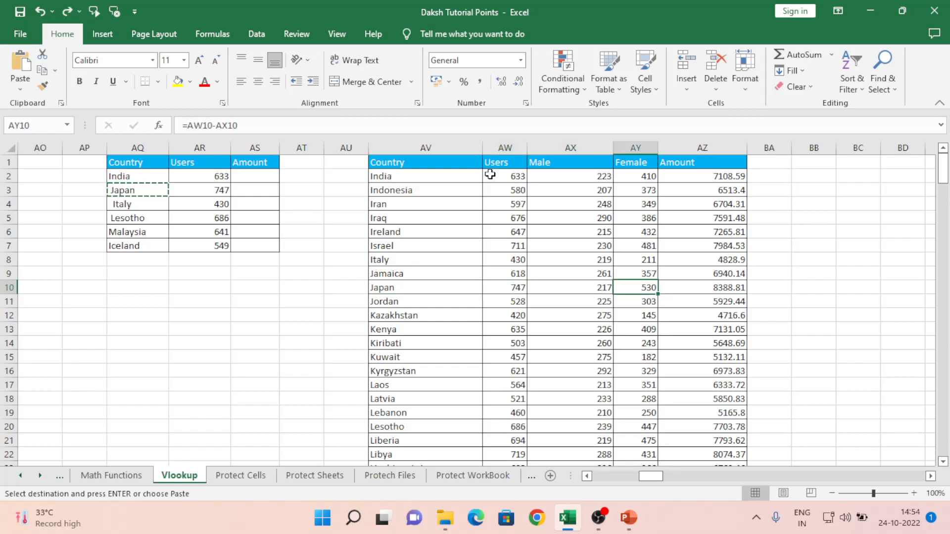
key(Right)
key(Right)
key(Right)
key(Right)
key(Right)
key(Right)
key(Right)
key(Right)
key(Right)
key(Right)
key(Right)
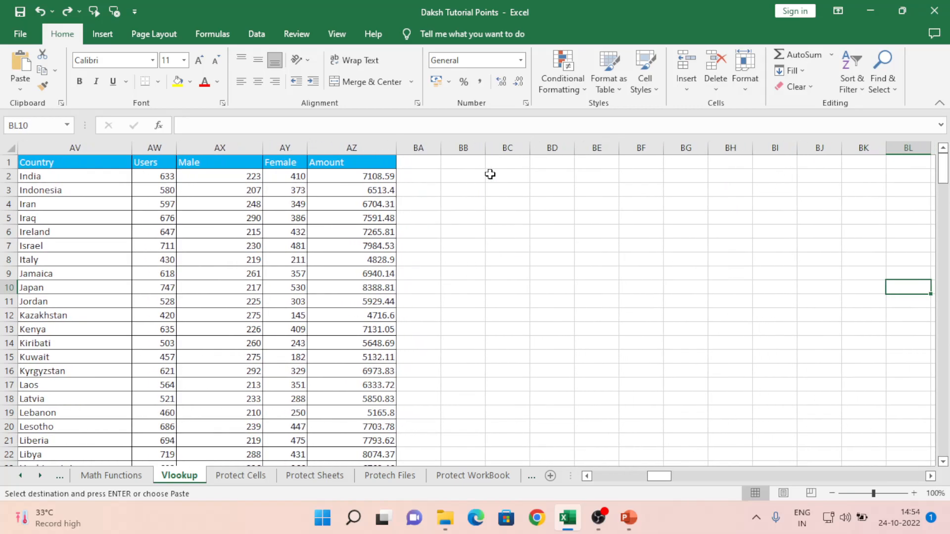
key(Up)
key(Up)
key(Up)
key(Up)
key(Right)
key(Right)
key(Up)
key(Up)
key(Up)
key(Up)
key(Up)
key(Right)
key(Right)
key(Right)
key(Right)
key(Right)
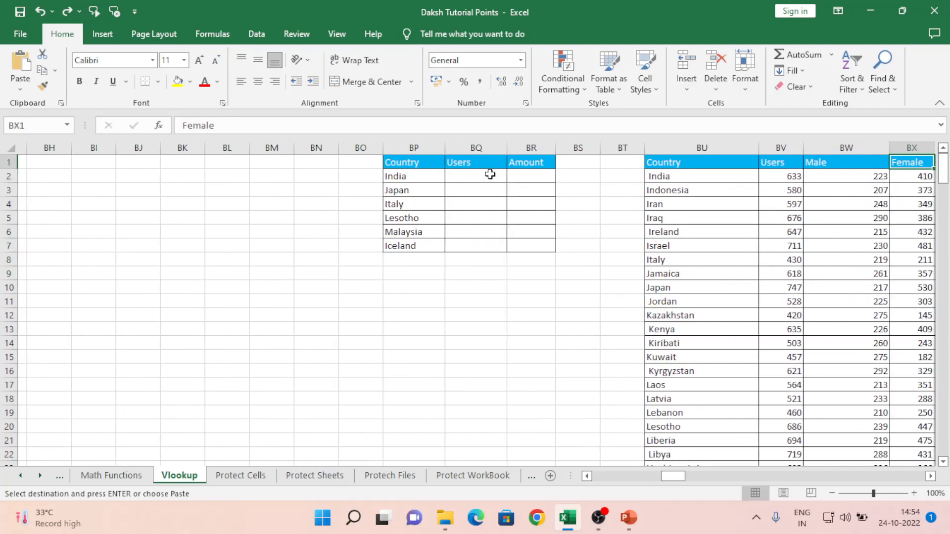
key(Left)
key(Left)
key(Left)
key(Left)
key(Left)
key(Left)
key(Left)
key(Left)
key(Left)
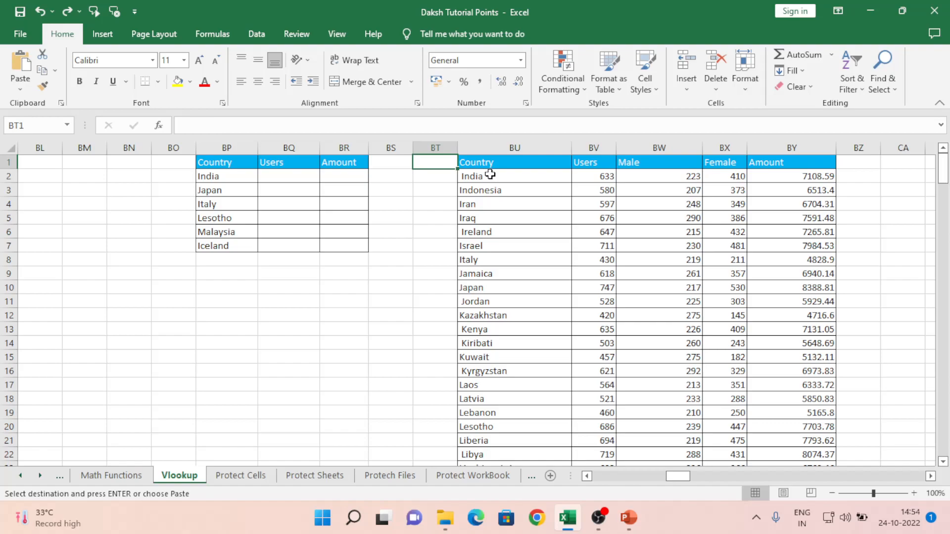
key(Left)
key(Right)
key(Right)
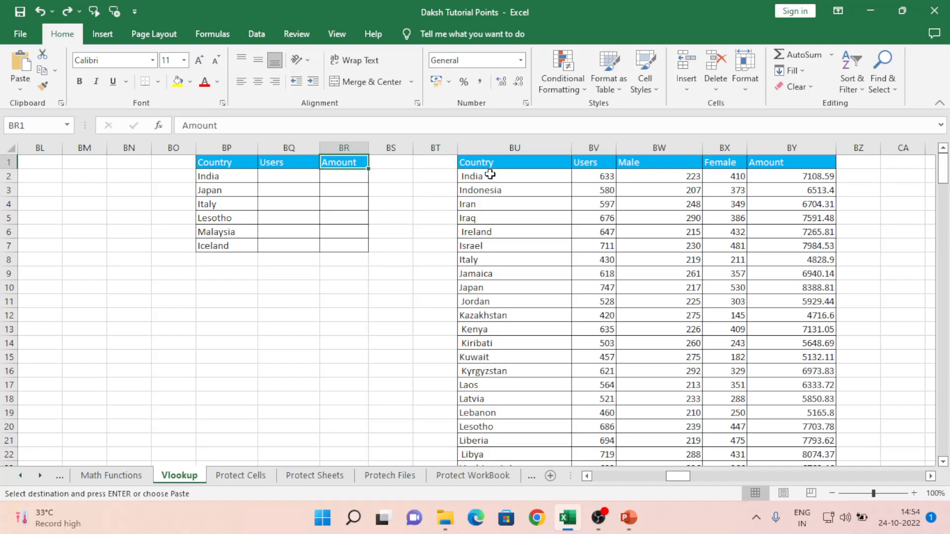
key(Left)
key(Left)
key(shift+Right)
key(shift+Right)
key(shift+Right)
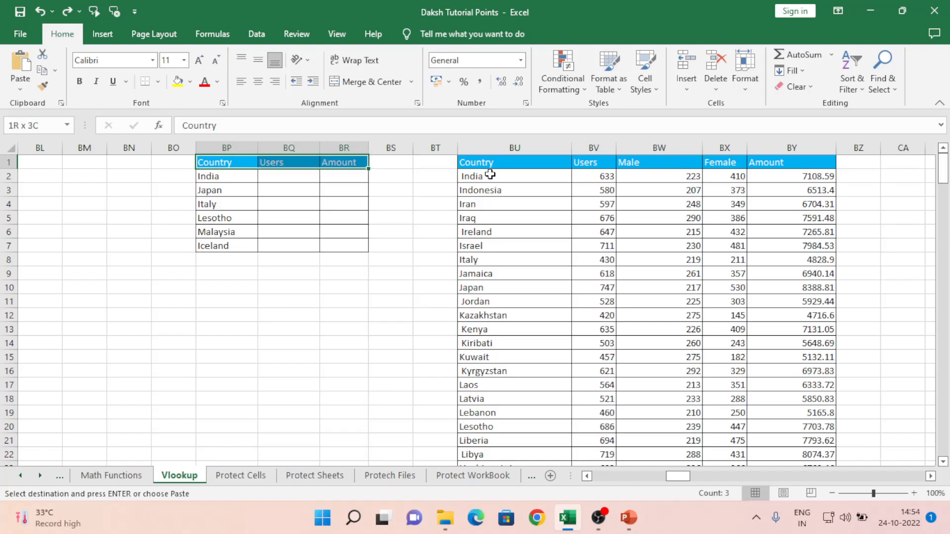
key(shift+Down)
key(shift+Left)
key(shift+Down)
key(shift+Down)
key(shift+Down)
key(shift+Down)
key(shift+Down)
key(shift+Down)
key(shift+Up)
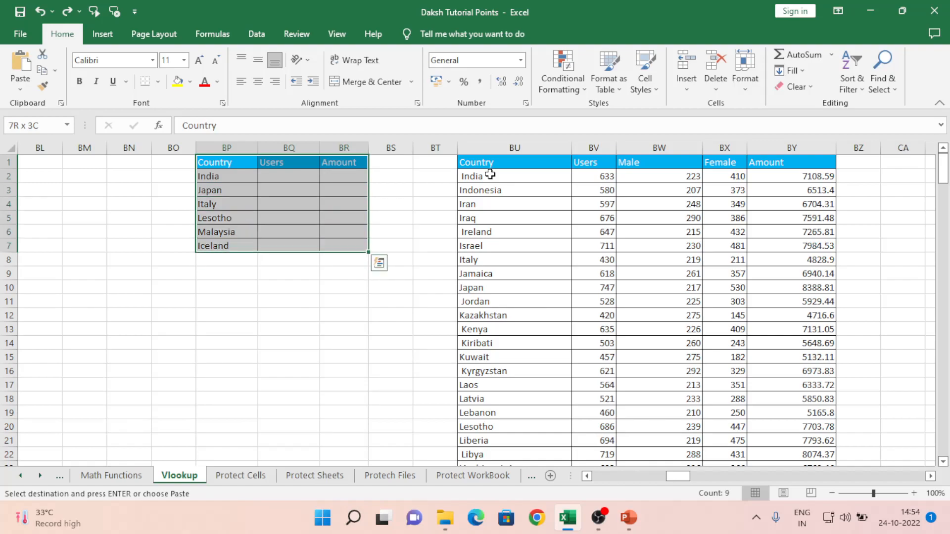
click(554, 164)
key(Left)
key(Left)
key(Left)
key(Left)
key(Left)
key(Down)
key(Down)
key(Down)
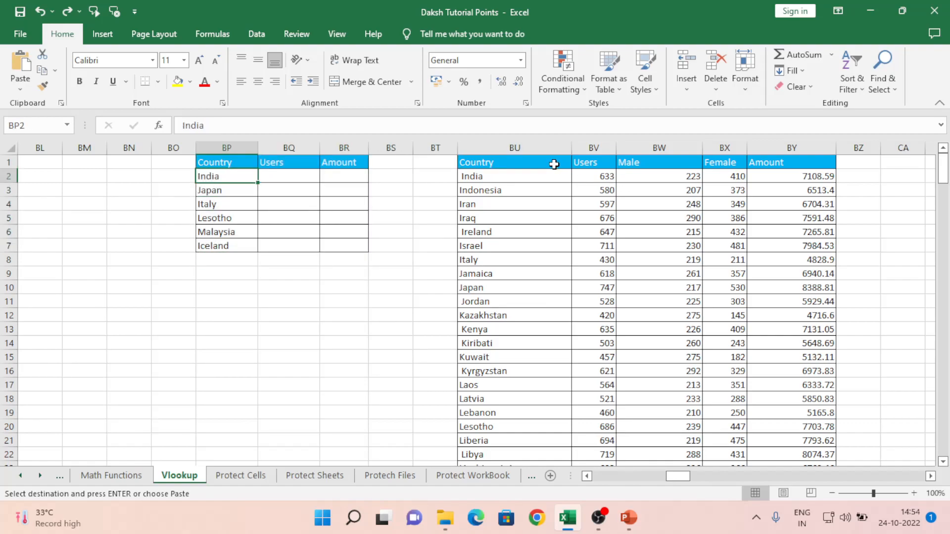
key(Down)
key(Up)
key(Up)
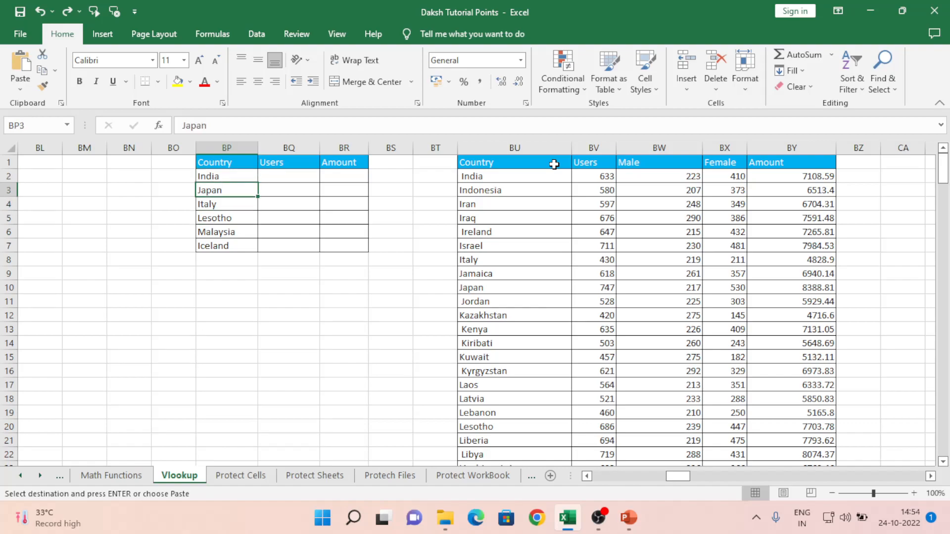
key(Up)
key(Up)
key(Right)
key(Right)
key(Right)
key(Right)
key(Right)
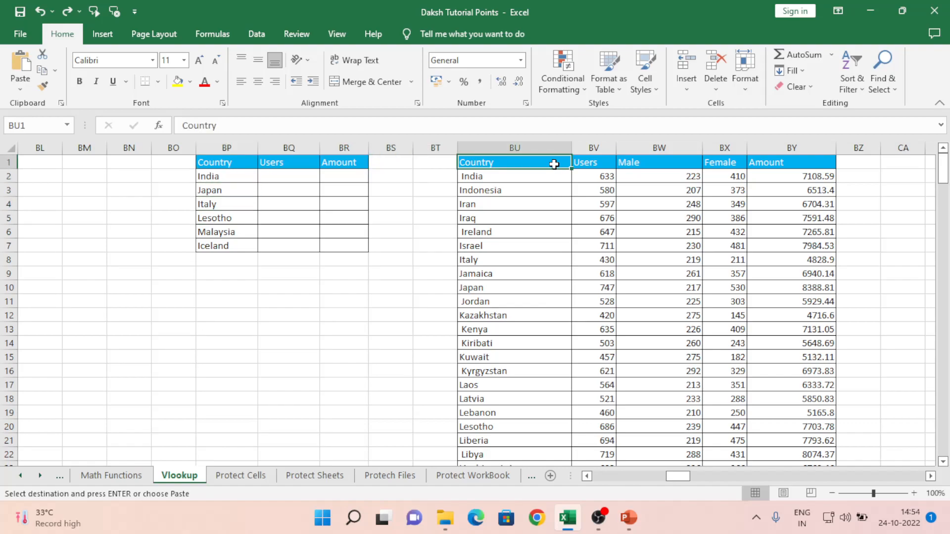
key(shift+Right)
key(shift+Right)
key(shift+Right)
key(shift+Right)
key(ctrl+shift+Down)
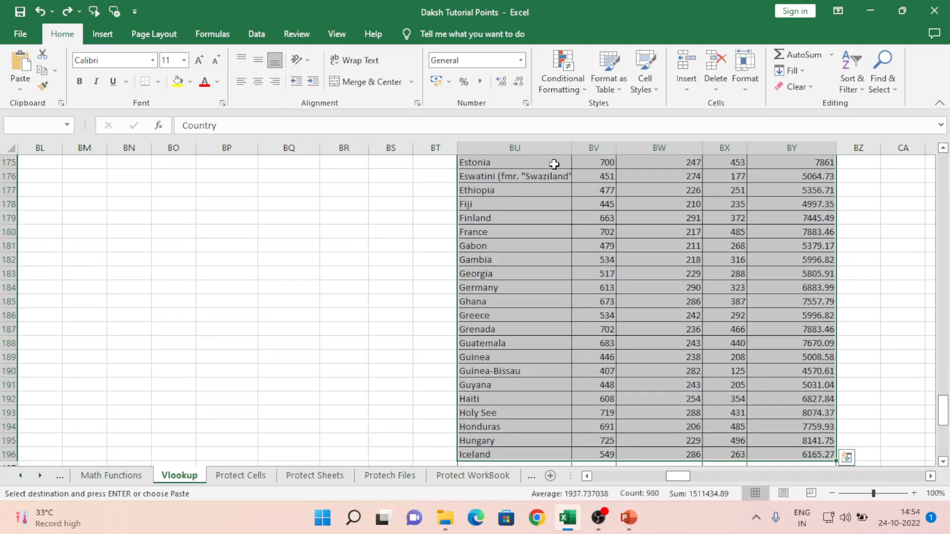
key(Up)
key(Down)
key(Left)
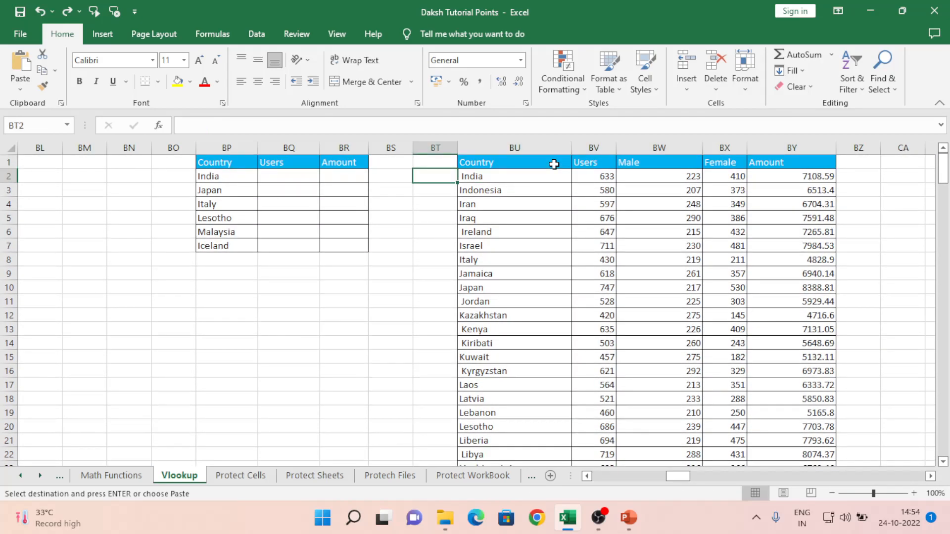
key(Right)
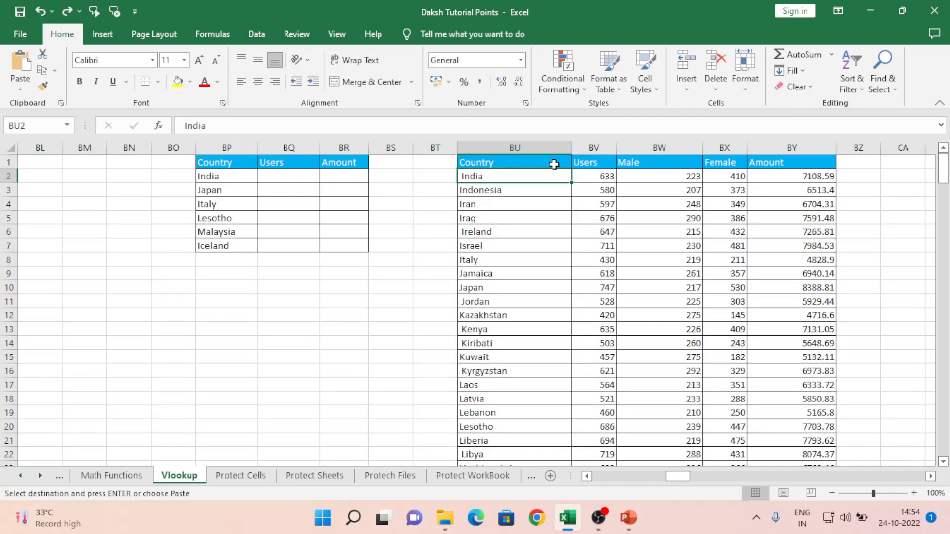
key(F2)
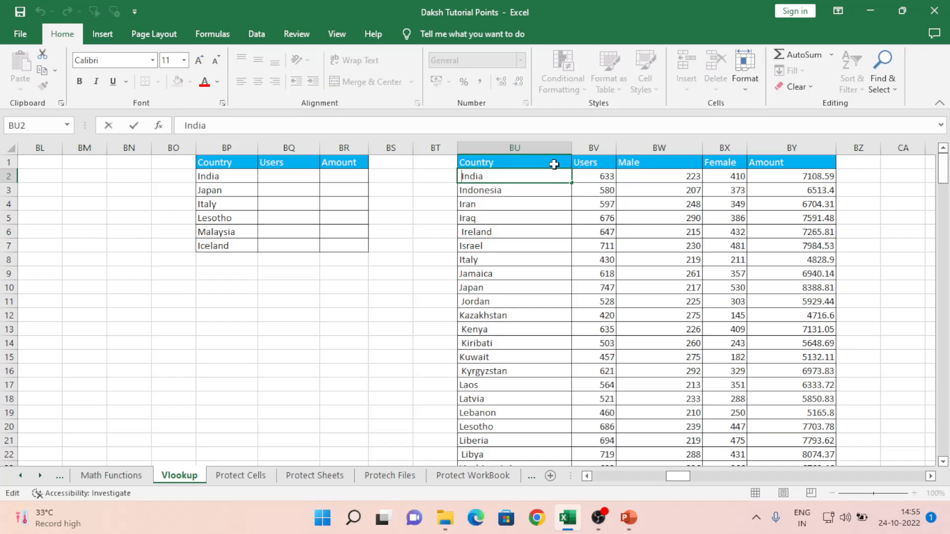
key(Escape)
key(Down)
key(Down)
key(ctrl+Down)
key(ctrl+Up)
key(Down)
key(Left)
key(Left)
key(Left)
key(Left)
key(Left)
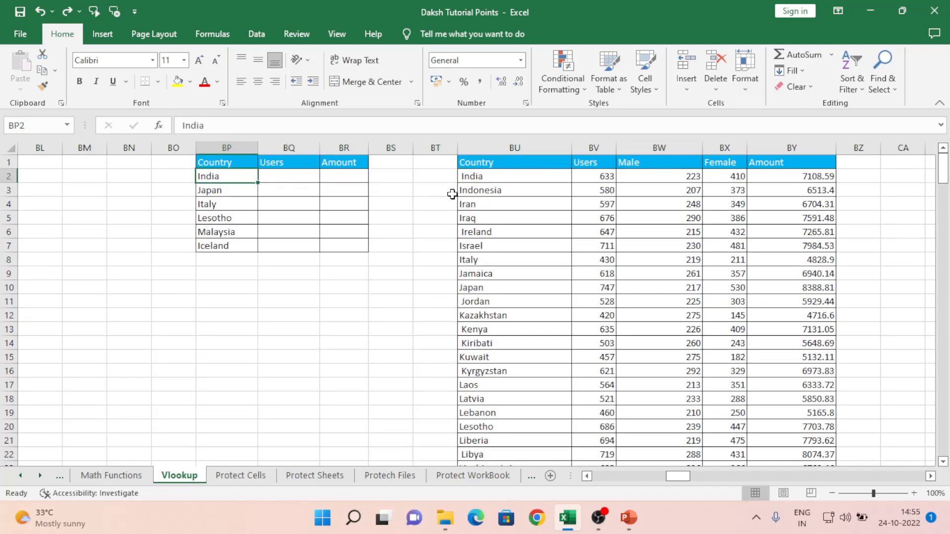
click(481, 176)
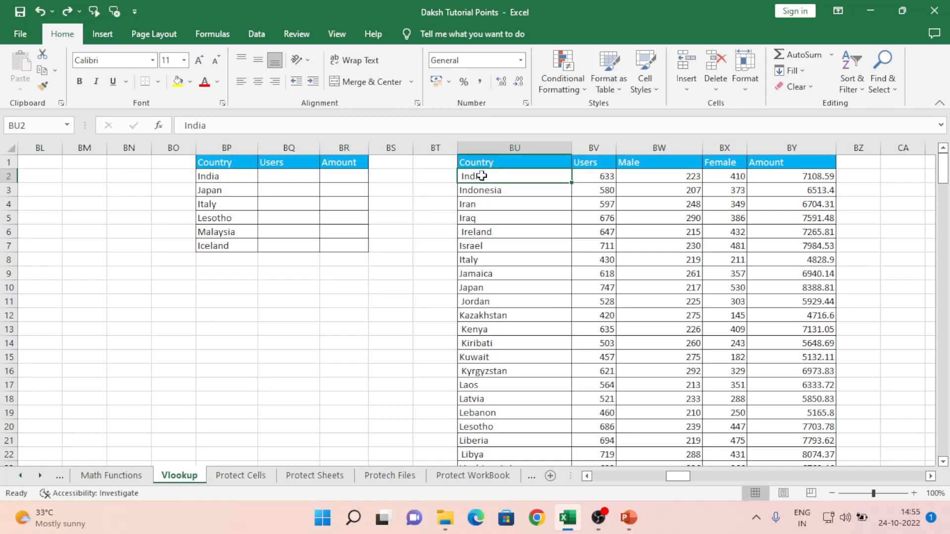
click(231, 176)
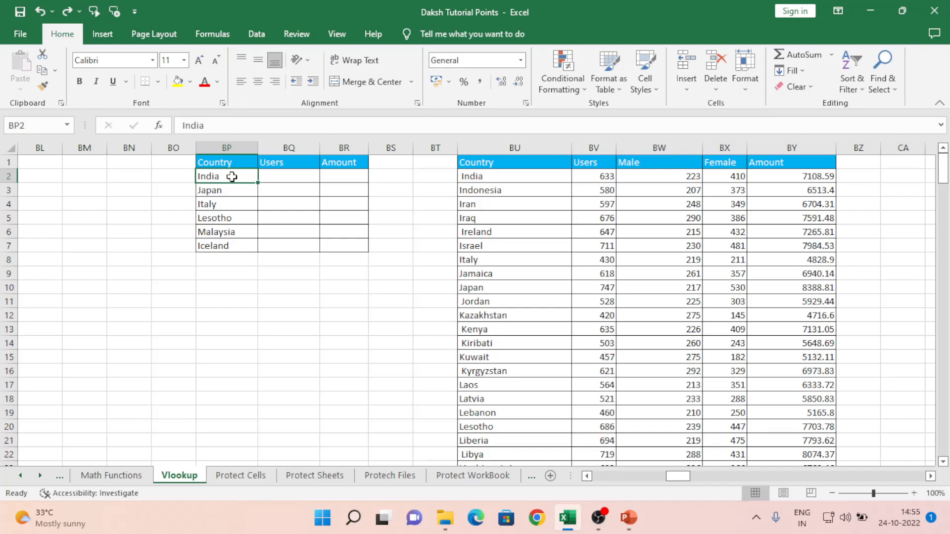
click(273, 176)
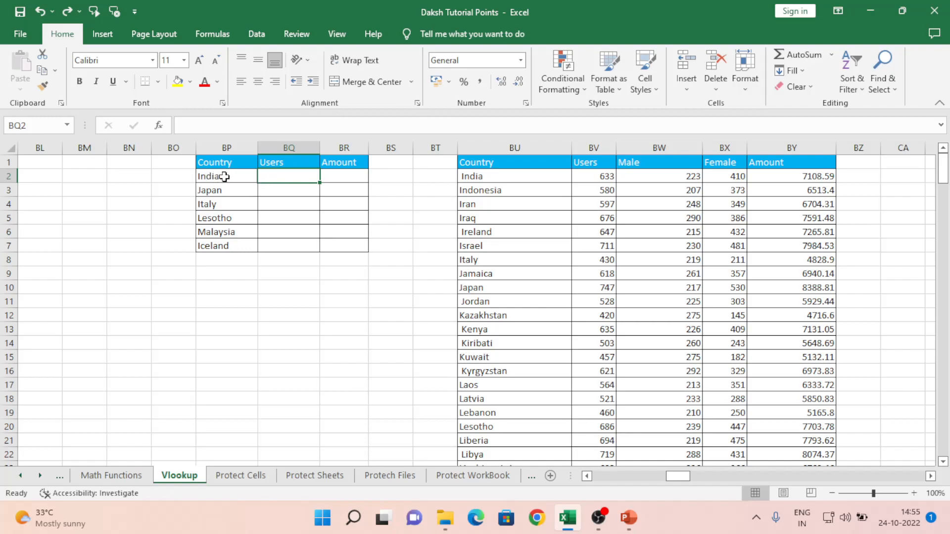
click(490, 179)
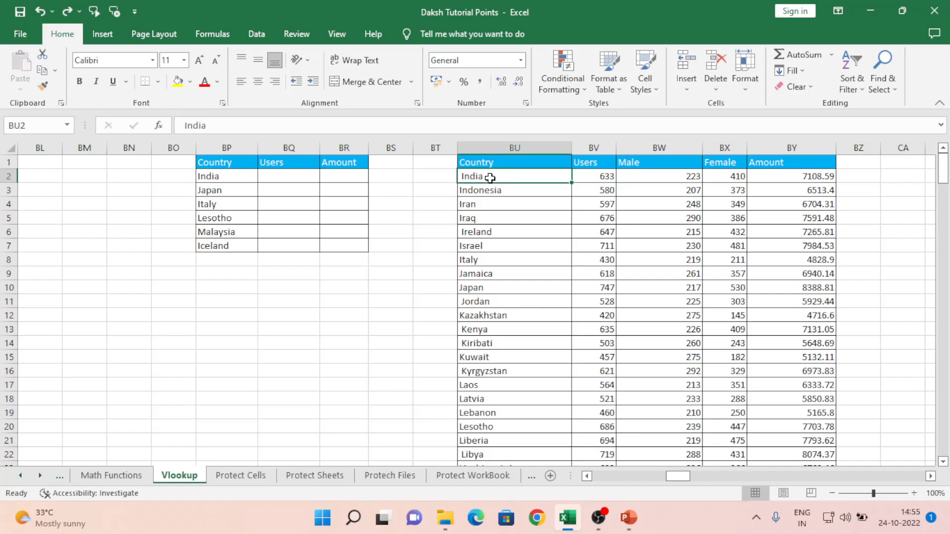
key(ctrl+shift+Right)
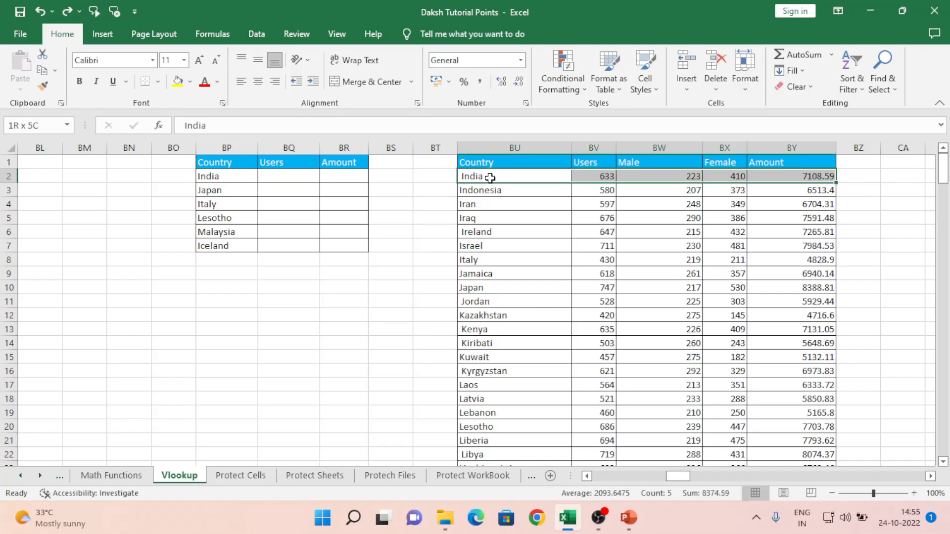
key(ctrl+shift+Down)
key(ctrl+Up)
key(Left)
key(Left)
key(Left)
key(Left)
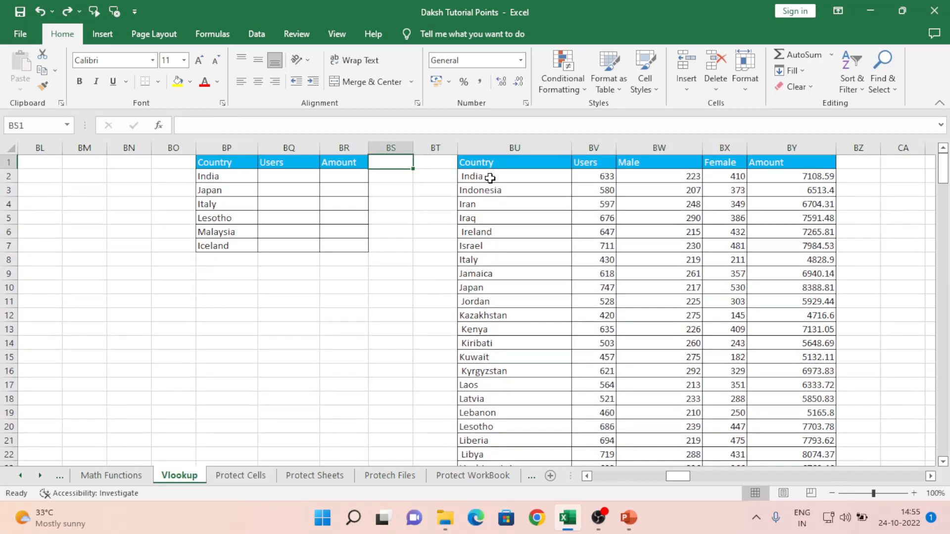
key(Down)
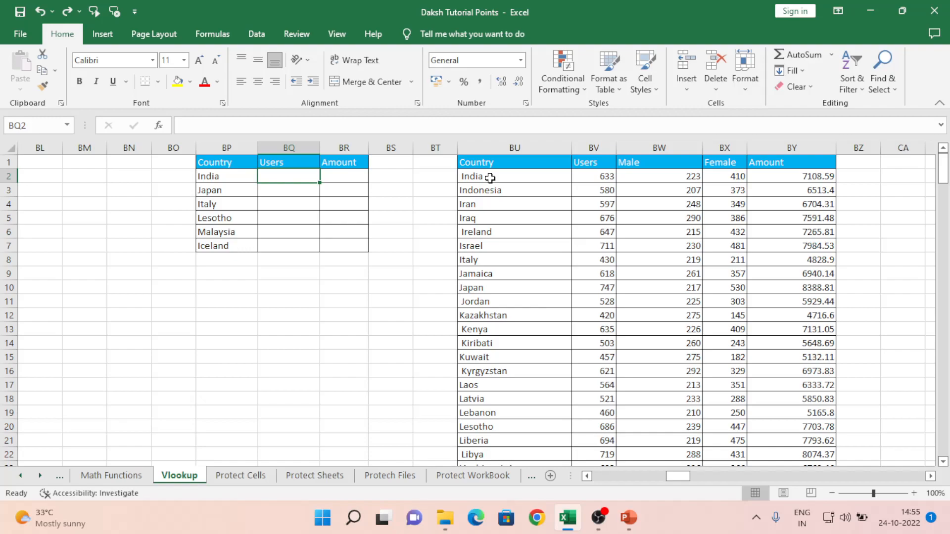
- Enter =VLOOKUP(BP2,TRIM($BU$2:$BY$196),2,0) in BQ2 for India's Users value
text(=VLOOKUP()
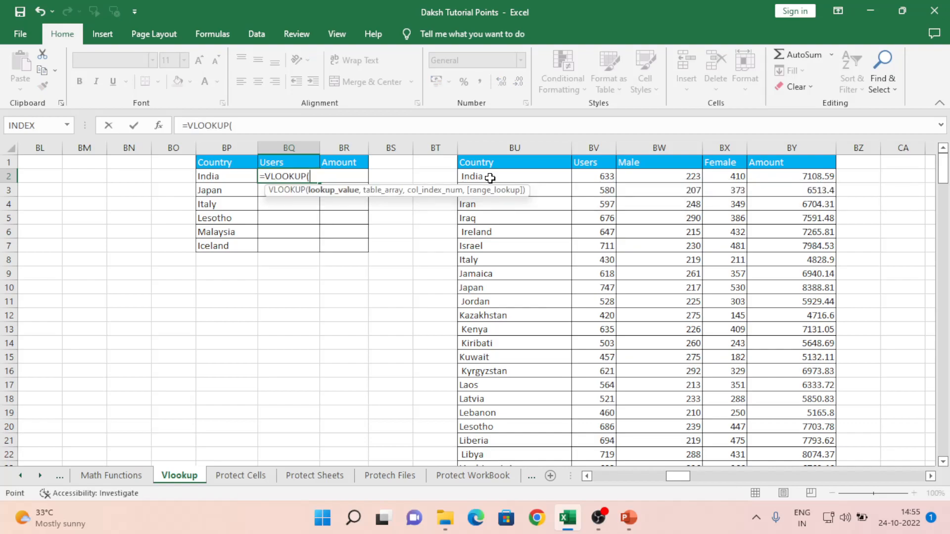
key(Left)
text(,)
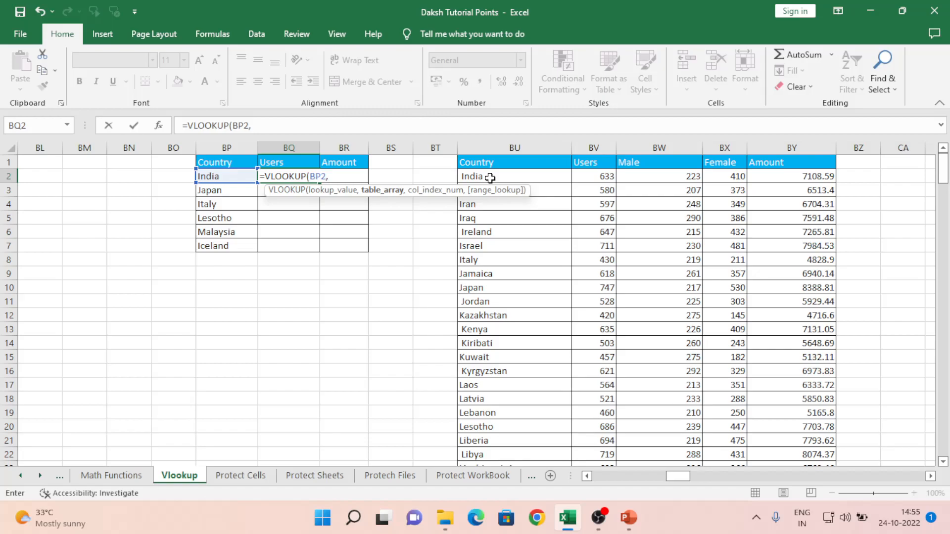
text(TRIM()
key(Right)
key(Right)
key(Right)
key(Right)
key(shift+Right)
key(shift+Right)
key(shift+Right)
key(shift+Right)
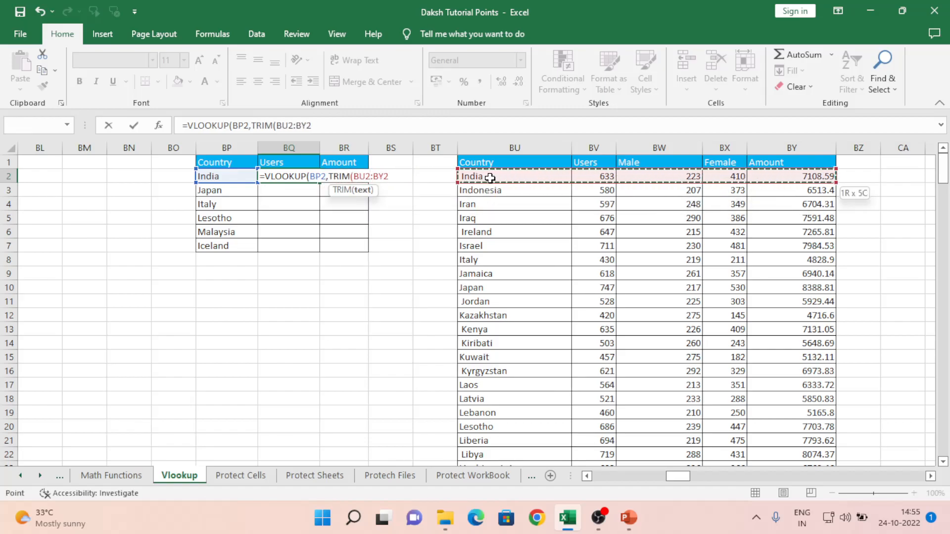
key(ctrl+shift+Down)
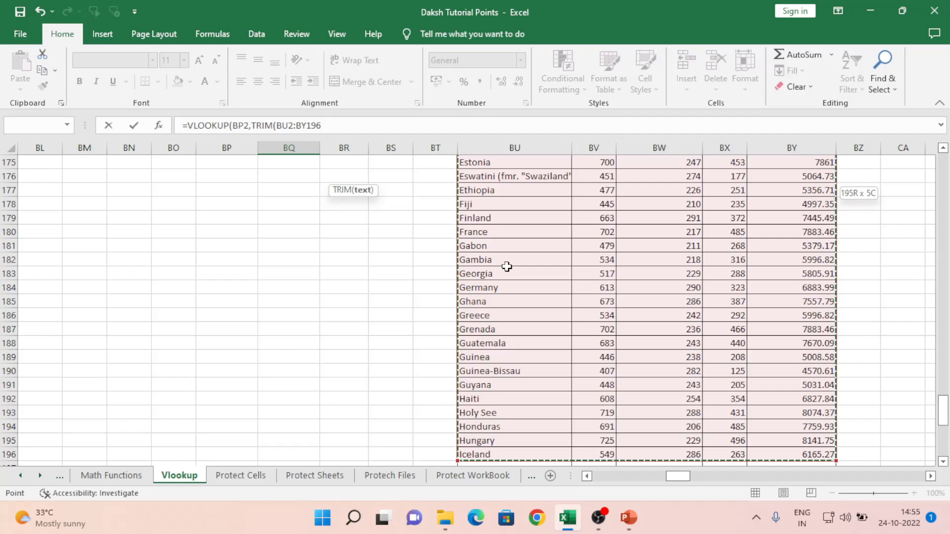
key(F4)
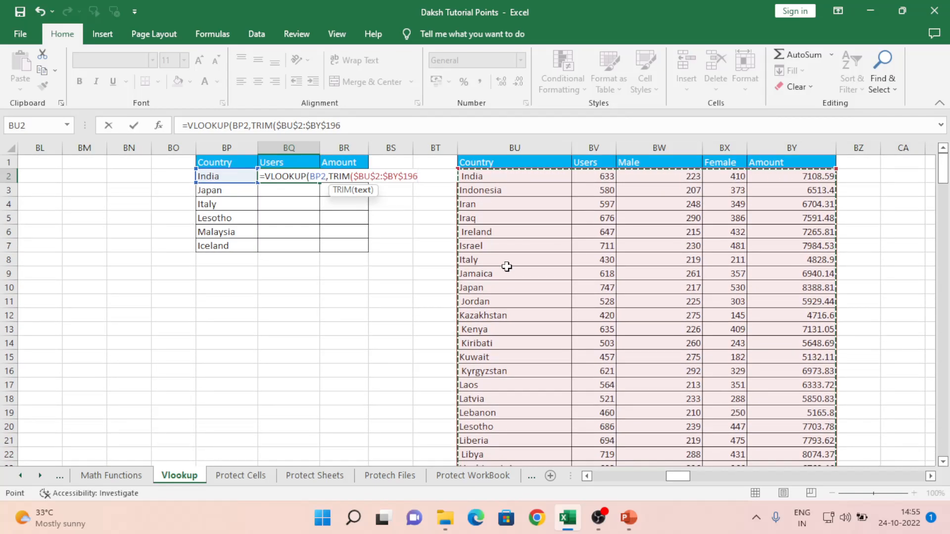
text())
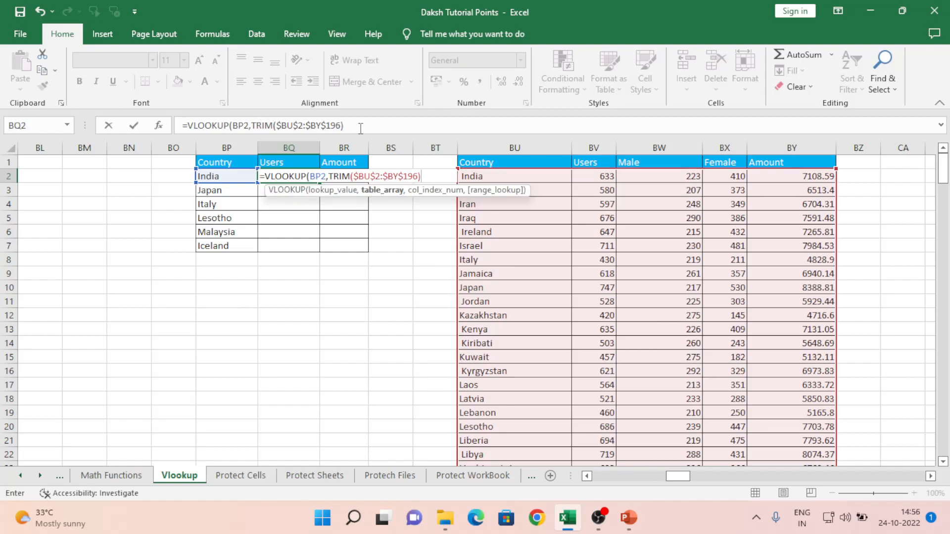
text(,)
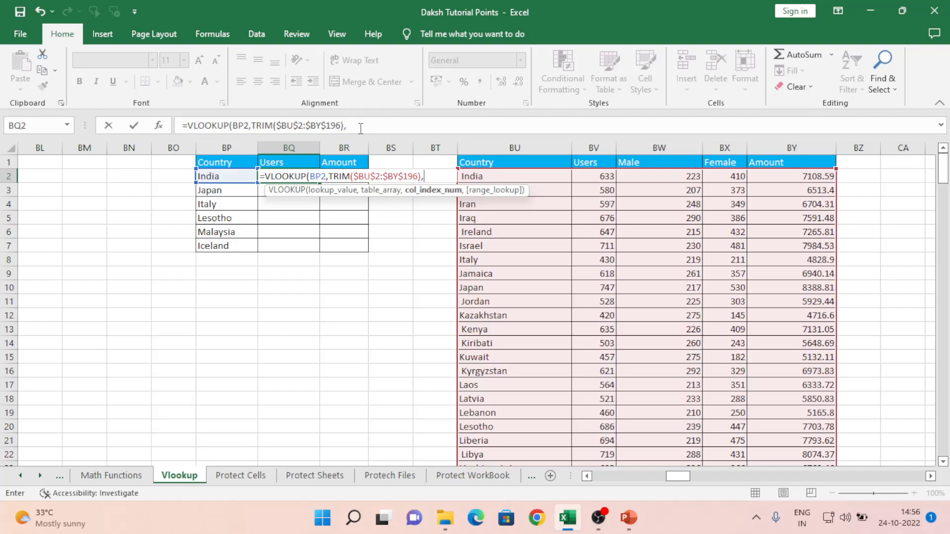
text(2,0))
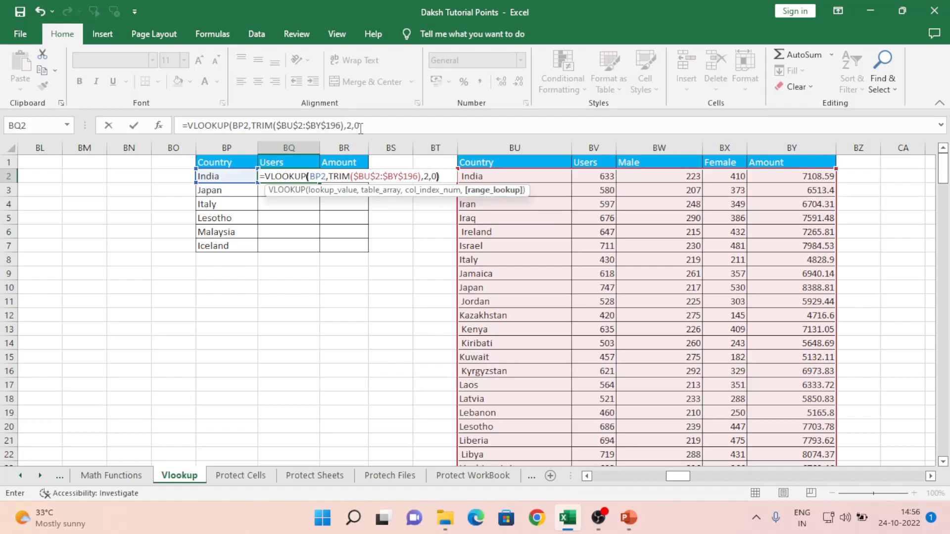
key(ctrl+Return)
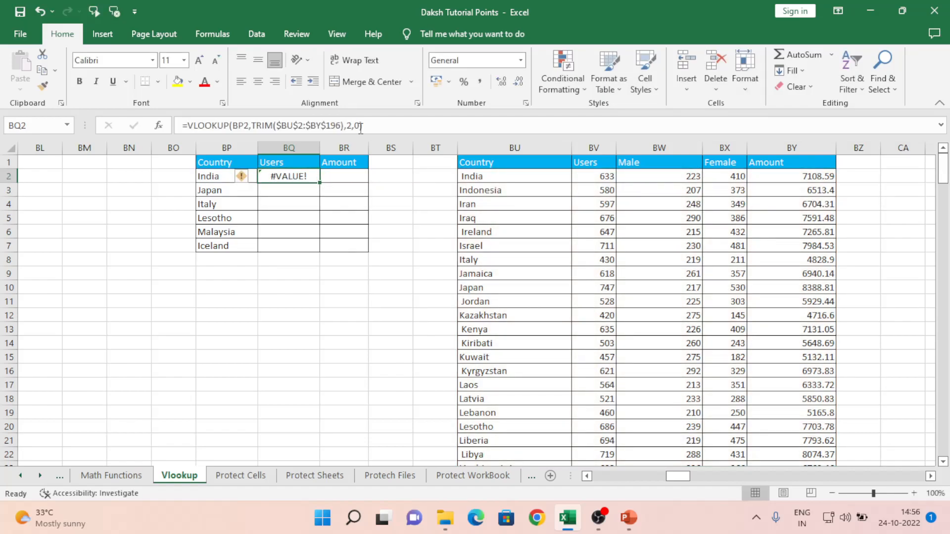
- Re-enter BQ2's TRIM lookup as an array formula so India returns 633
click(360, 127)
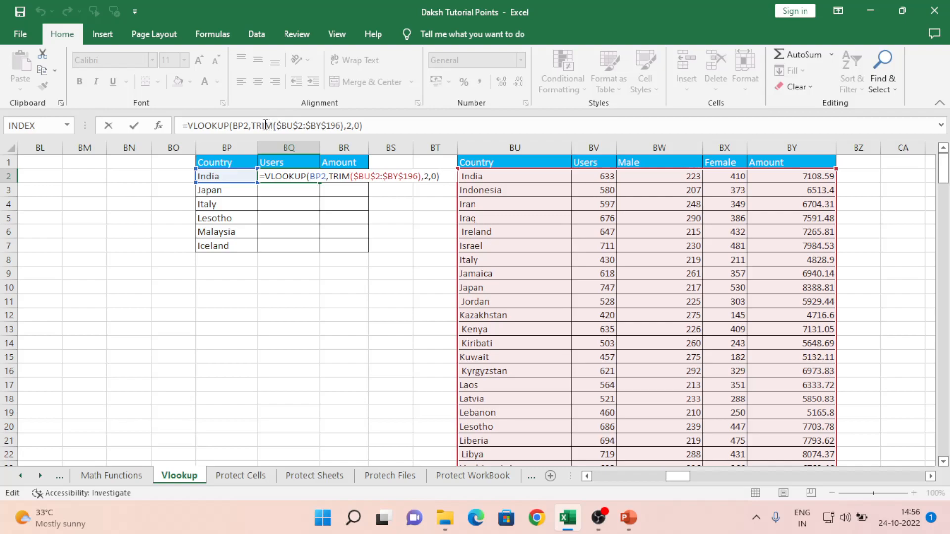
key(ctrl+Return)
drag(356, 176, 418, 177)
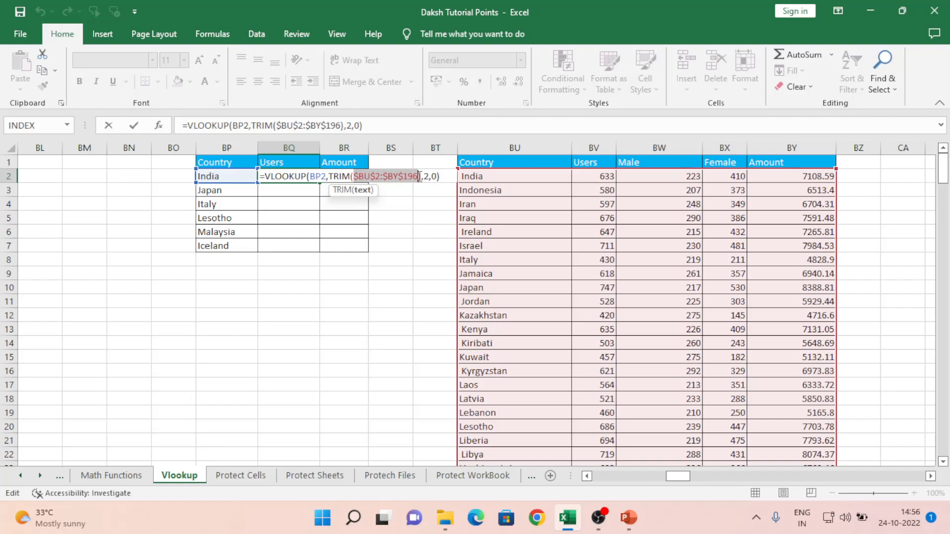
key(ctrl+shift+Return)
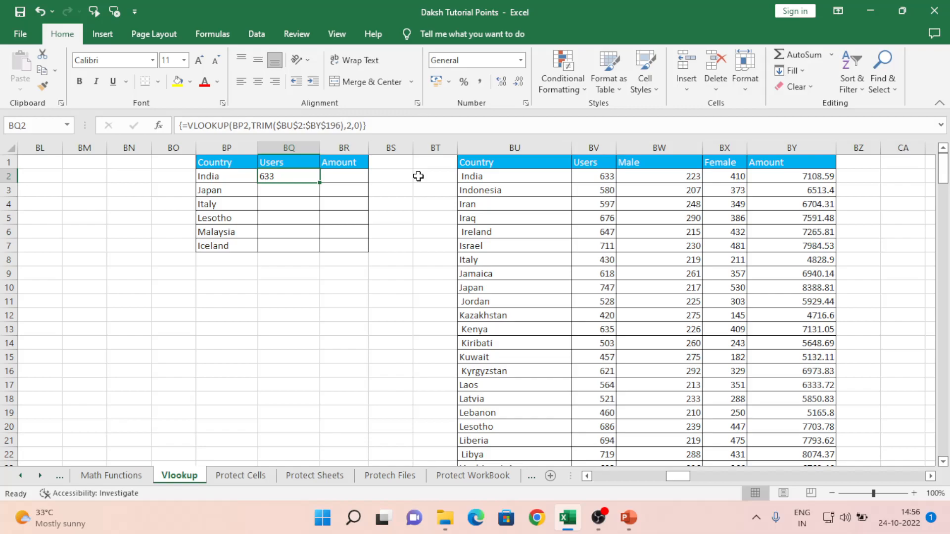
- Paste the array lookup into BQ3 through BQ7 for Japan down to Iceland
key(ctrl+c)
key(Down)
key(ctrl+v)
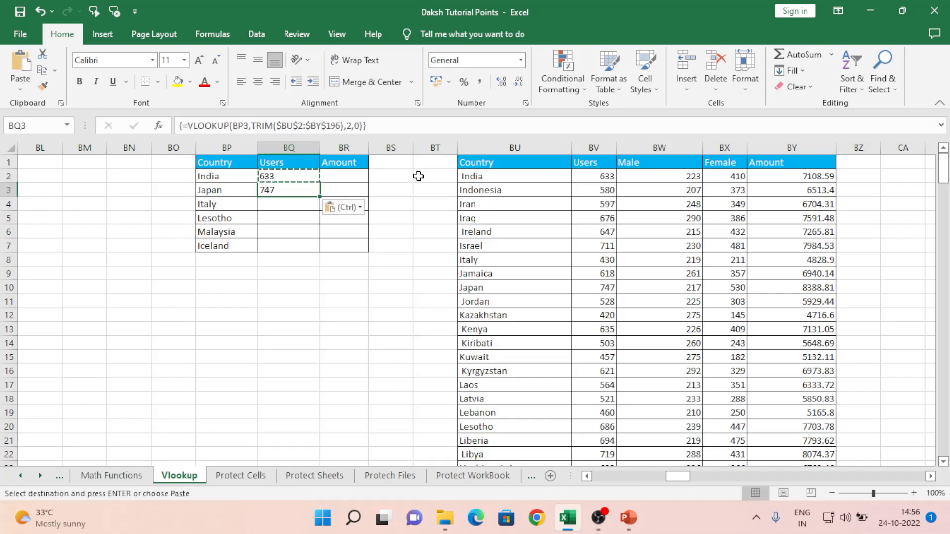
key(Down)
key(ctrl+v)
key(Down)
key(ctrl+v)
key(Down)
key(ctrl+v)
key(Down)
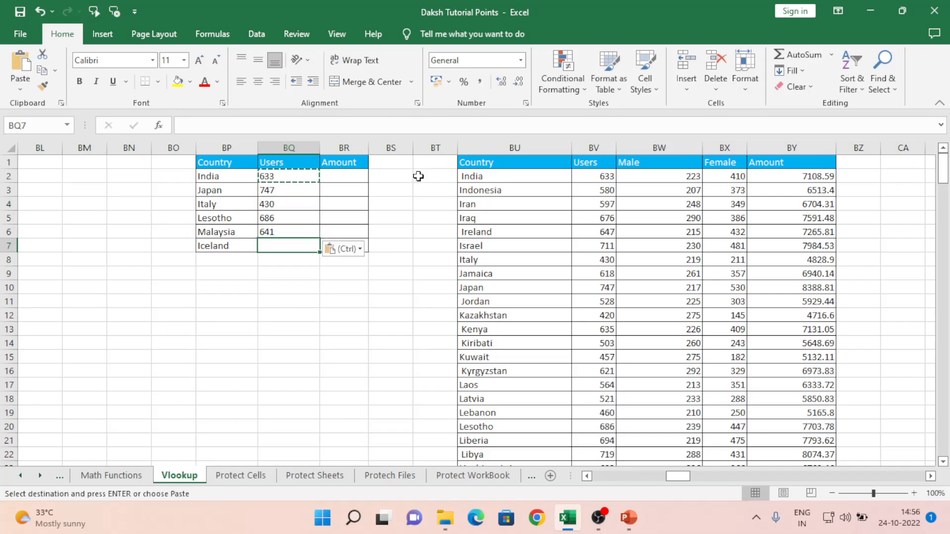
key(ctrl+v)
- Clear the copy marquee and recheck the array formula in BQ2
key(Up)
key(Up)
key(Up)
key(Up)
key(Up)
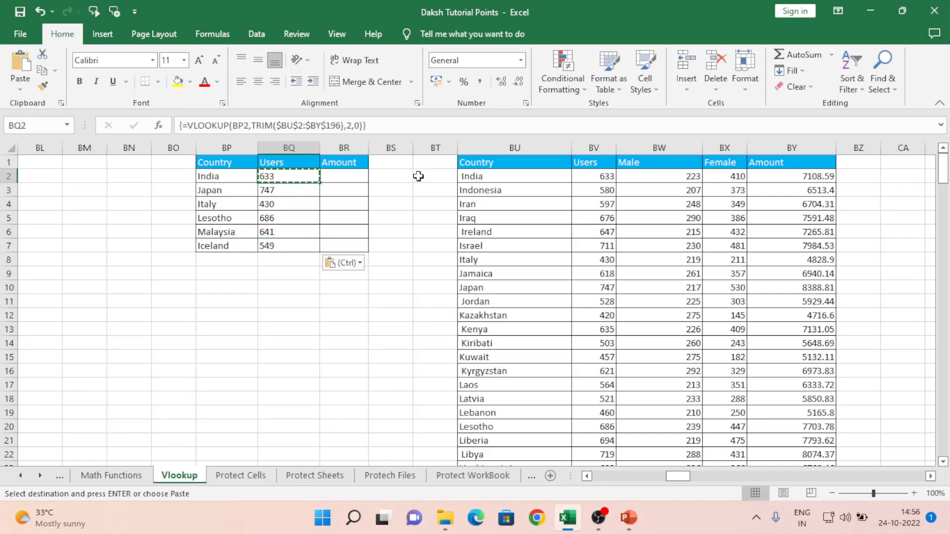
key(Escape)
key(Left)
key(Right)
key(Right)
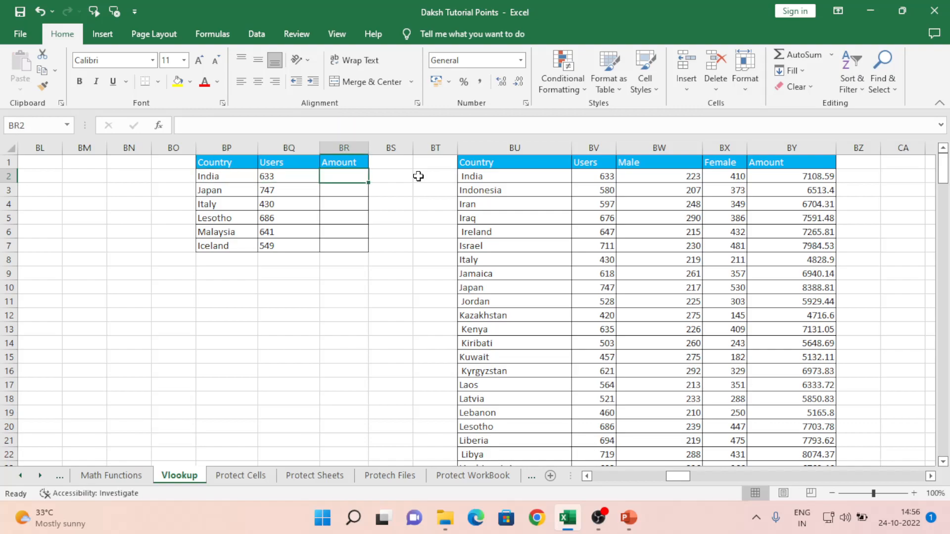
key(Left)
key(Right)
- Retry committing BQ2's VLOOKUP/TRIM formula as an array formula
key(Left)
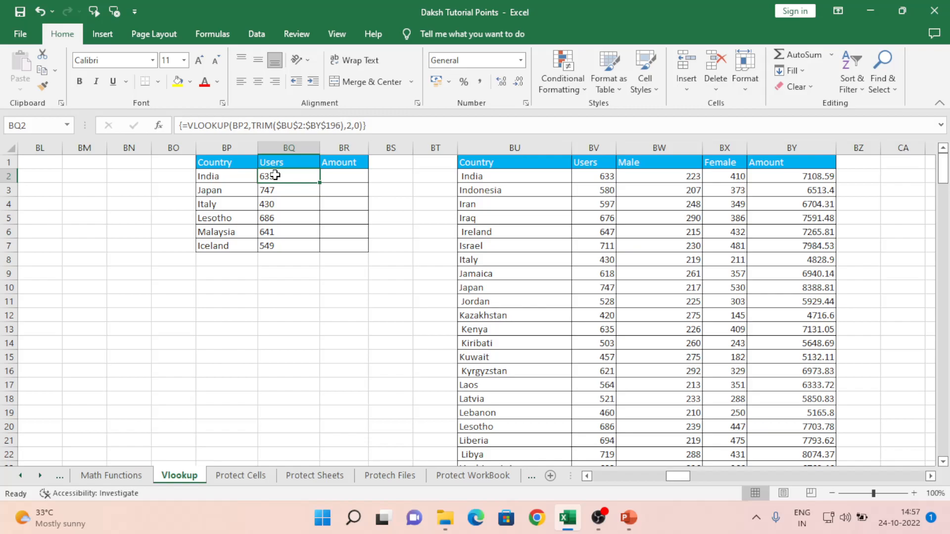
click(188, 127)
drag(188, 126, 174, 129)
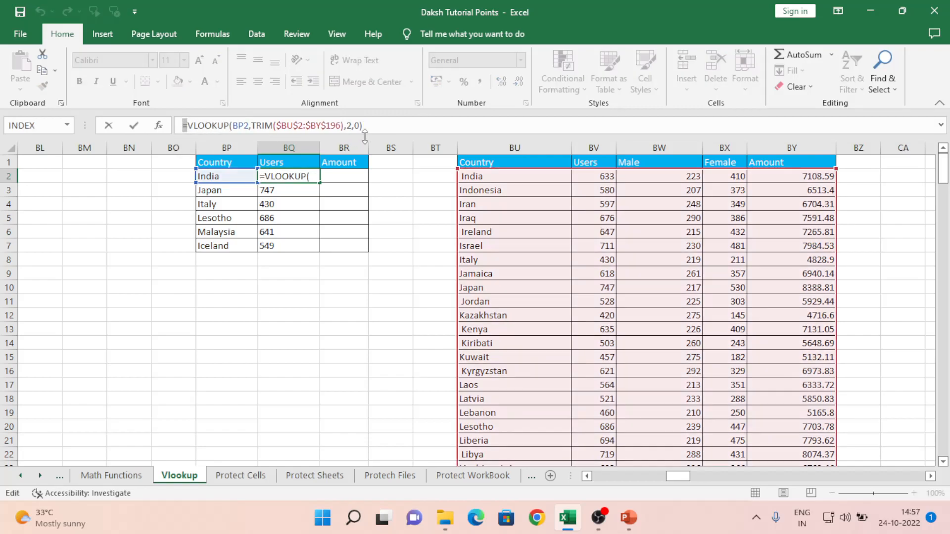
key(ctrl+shift+Return)
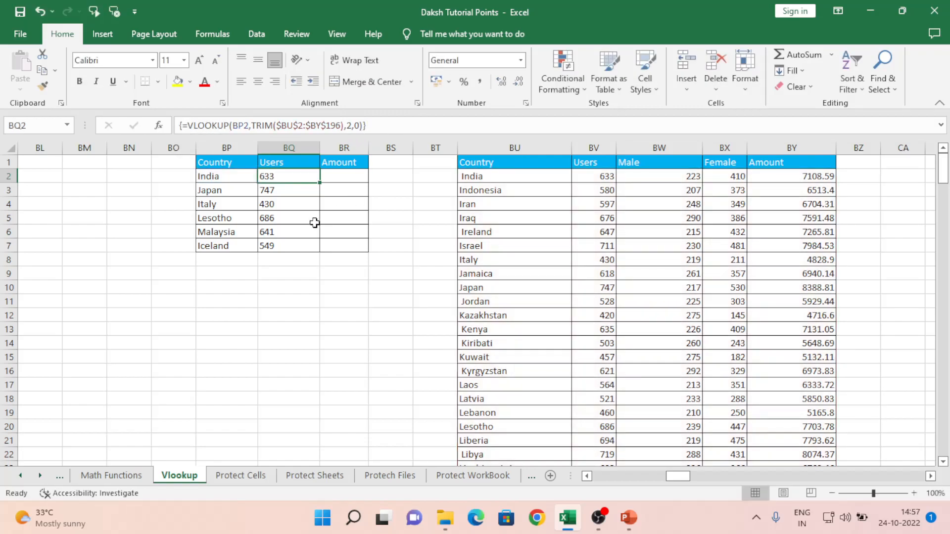
click(372, 126)
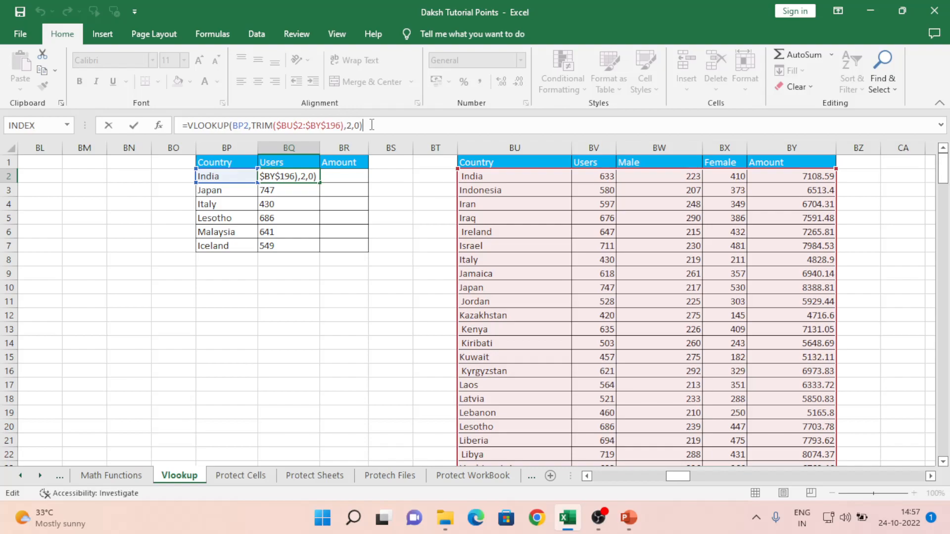
click(345, 222)
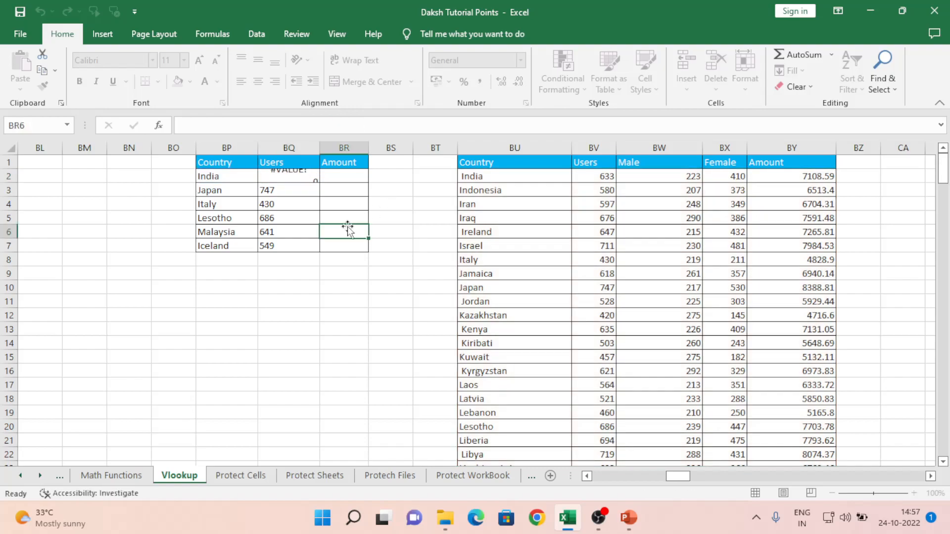
click(290, 177)
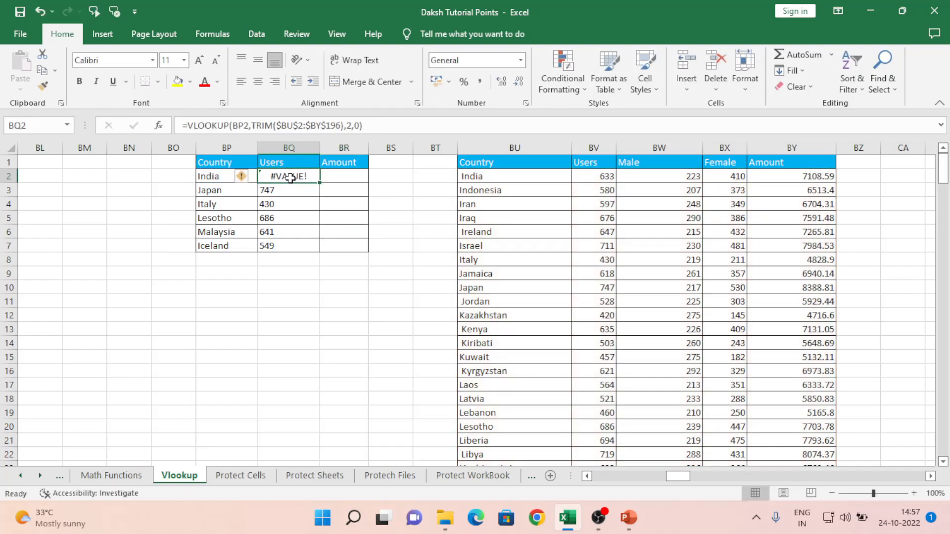
click(383, 124)
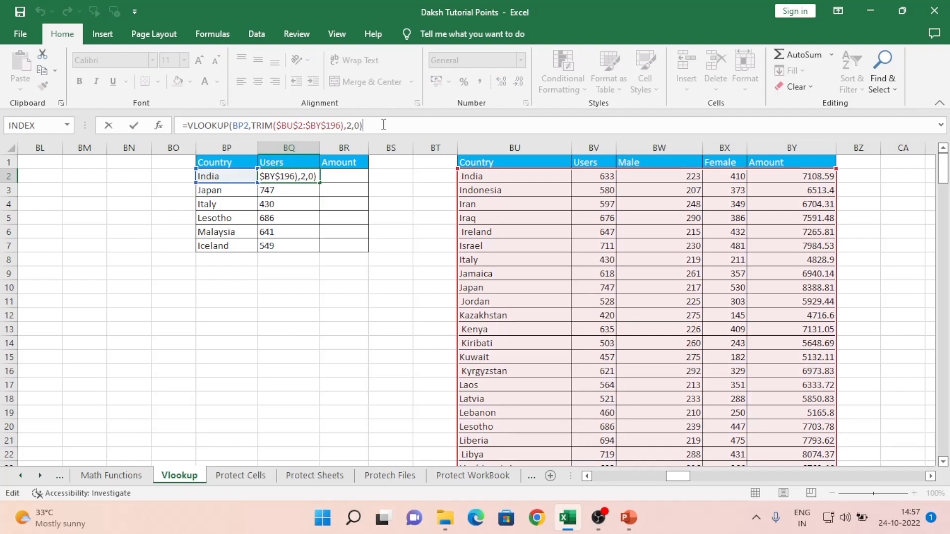
key(ctrl+shift+Return)
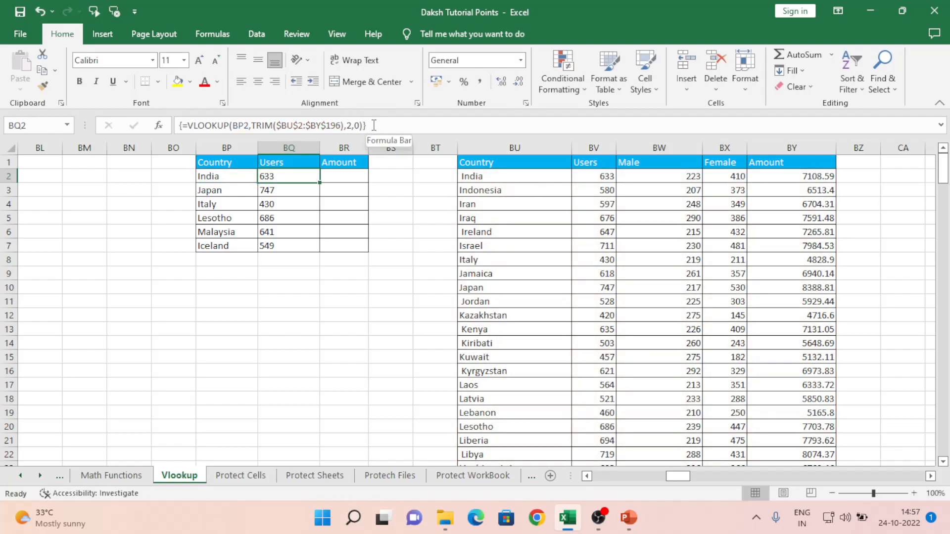
- Try adding braces by hand around BQ2's formula, then undo the resulting literal text
click(374, 125)
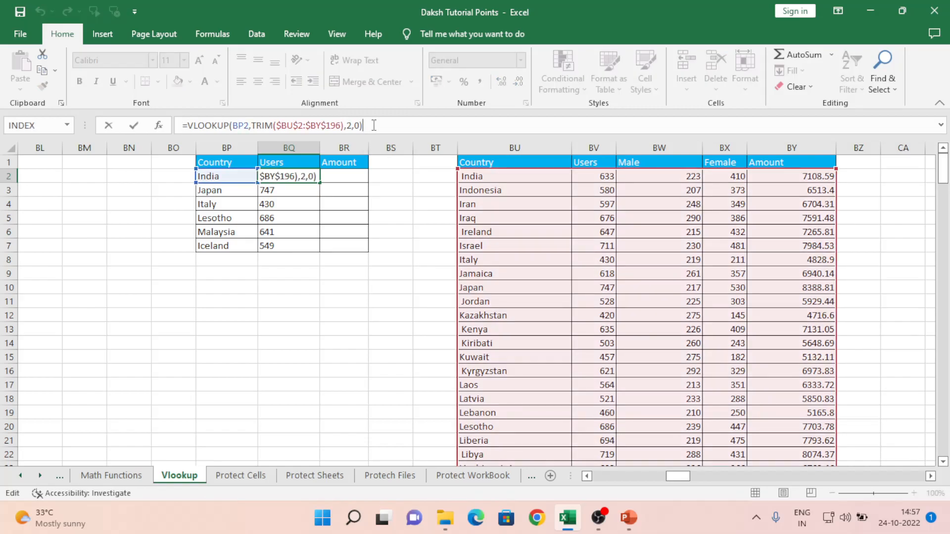
text(})
key(Left)
key(Left)
key(Left)
key(Left)
key(Left)
key(Left)
key(Left)
key(Left)
key(Left)
key(Left)
key(Left)
key(Left)
key(Left)
key(Left)
key(Left)
key(Left)
key(Left)
key(Left)
key(Left)
key(Left)
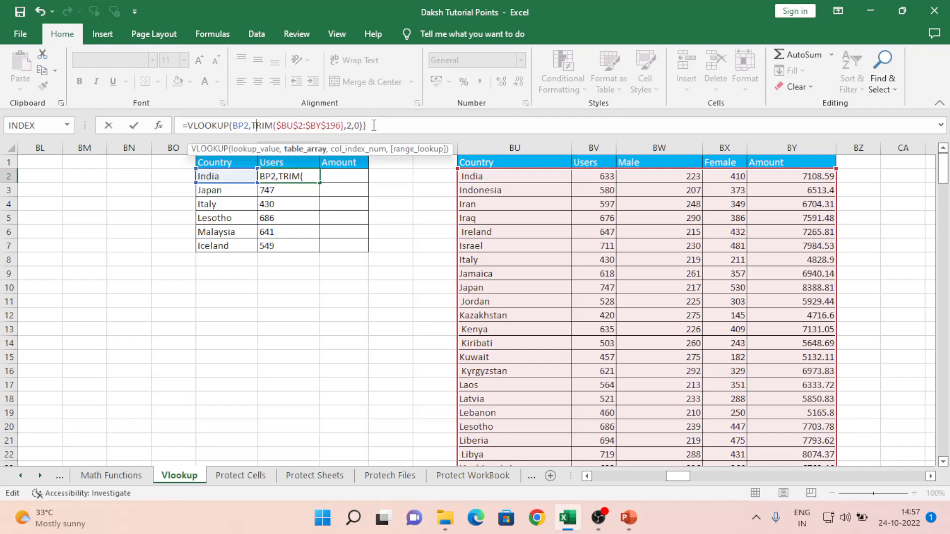
text({)
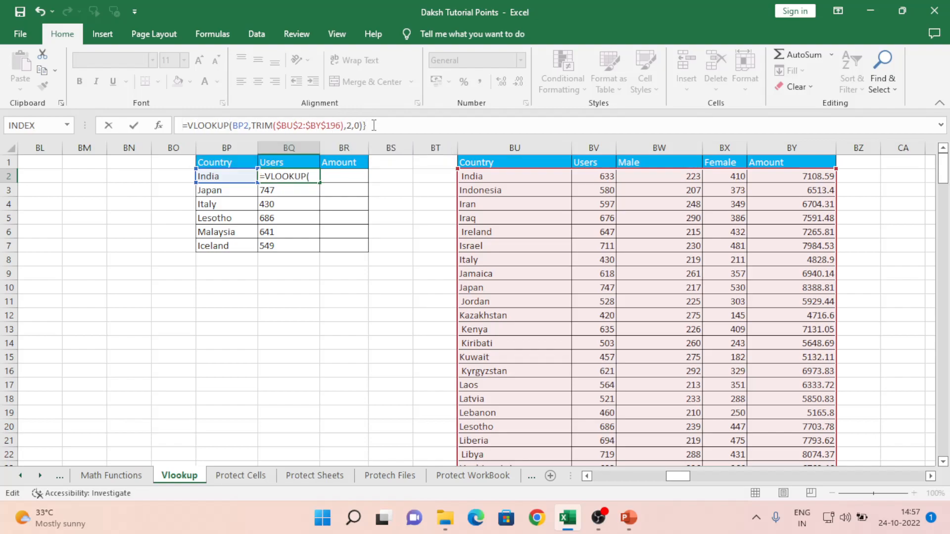
key(ctrl+Return)
key(Return)
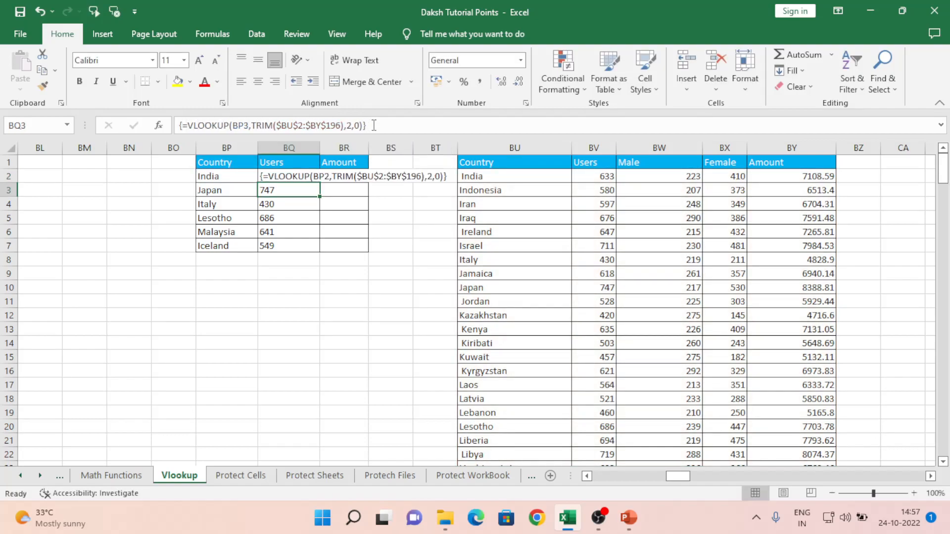
key(Up)
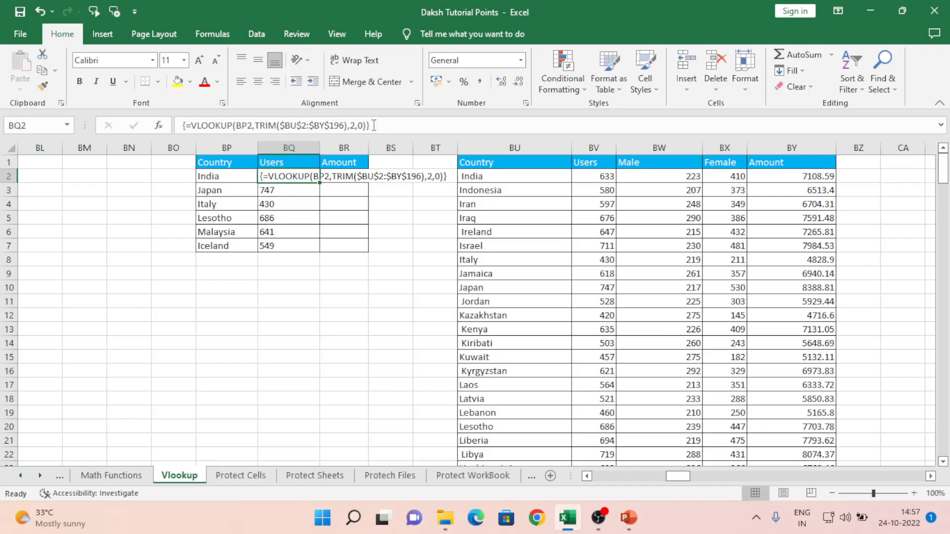
key(ctrl+z)
key(ctrl+z)
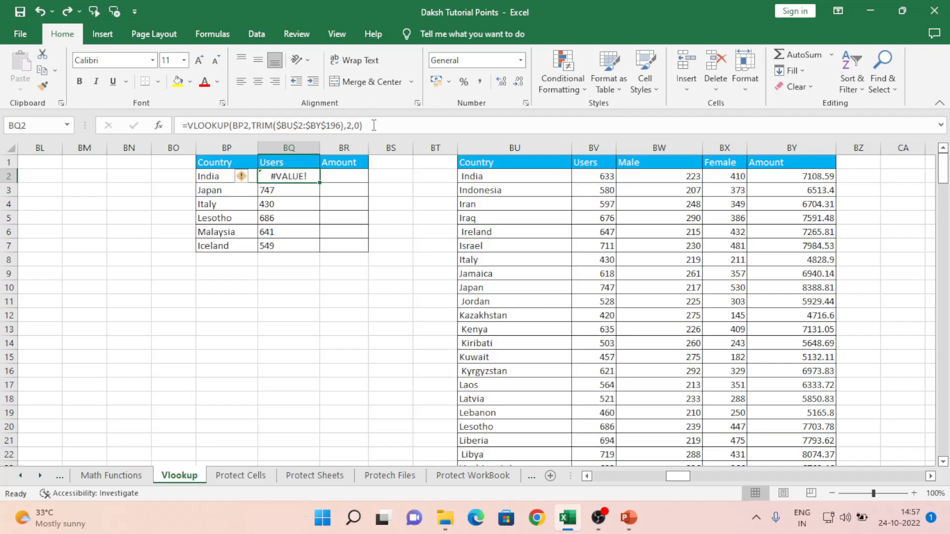
- Commit BQ2's formula with Ctrl+Shift+Enter so it returns 633 for India
click(374, 125)
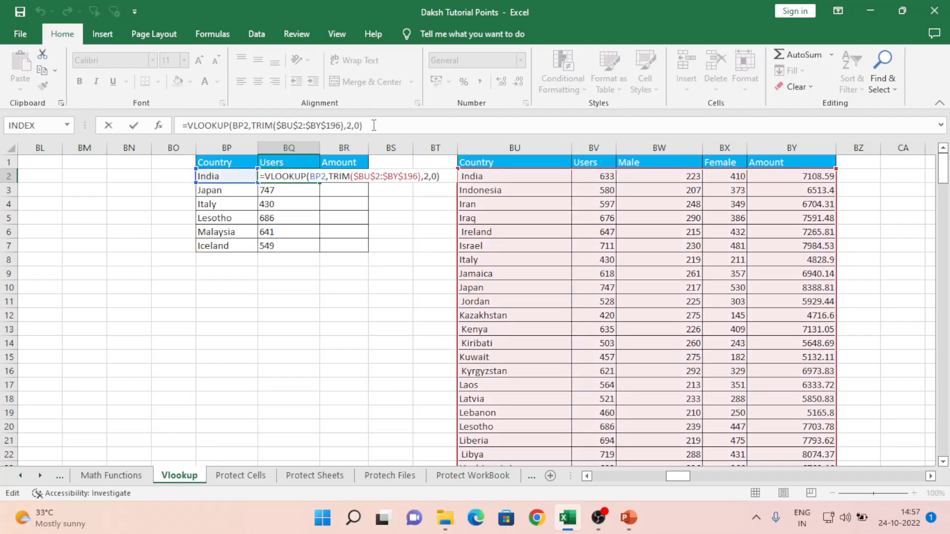
key(ctrl+shift+Return)
key(Down)
key(Down)
key(Up)
key(Up)
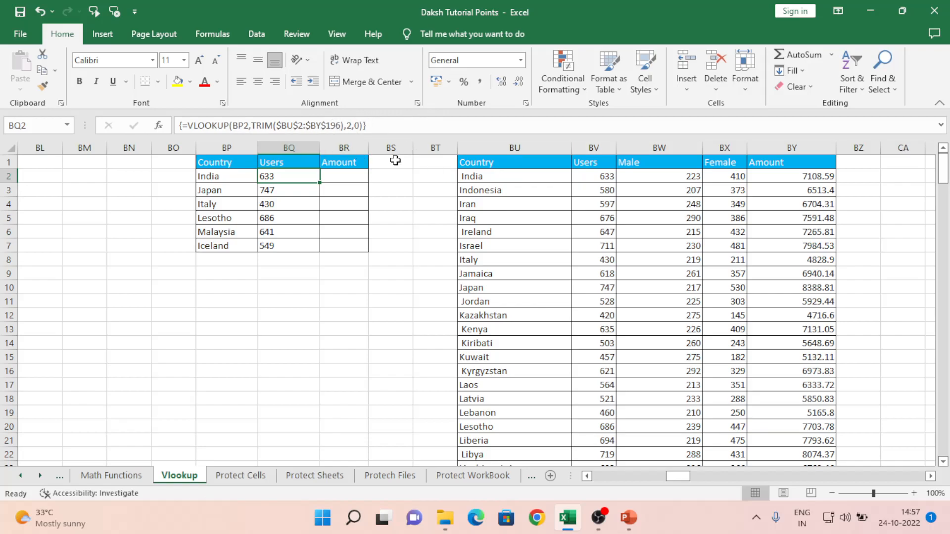
- Check the Italy lookup, then review the sheet's Vlookup Trim and HLookUp notes
click(316, 206)
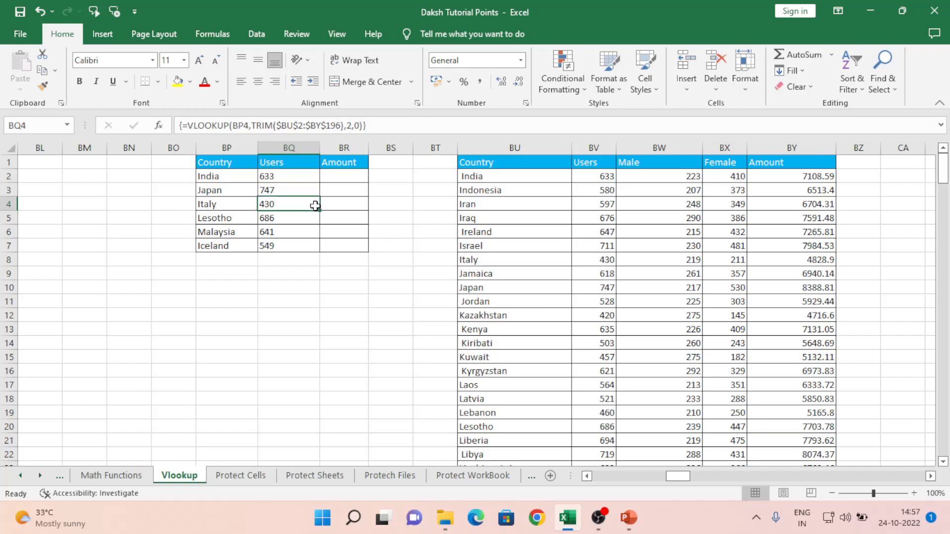
key(Right)
key(Right)
key(Right)
key(Right)
key(Right)
key(Right)
key(Right)
key(Right)
key(Right)
key(Right)
key(Right)
key(Right)
key(Right)
key(Right)
key(Right)
key(Right)
key(Right)
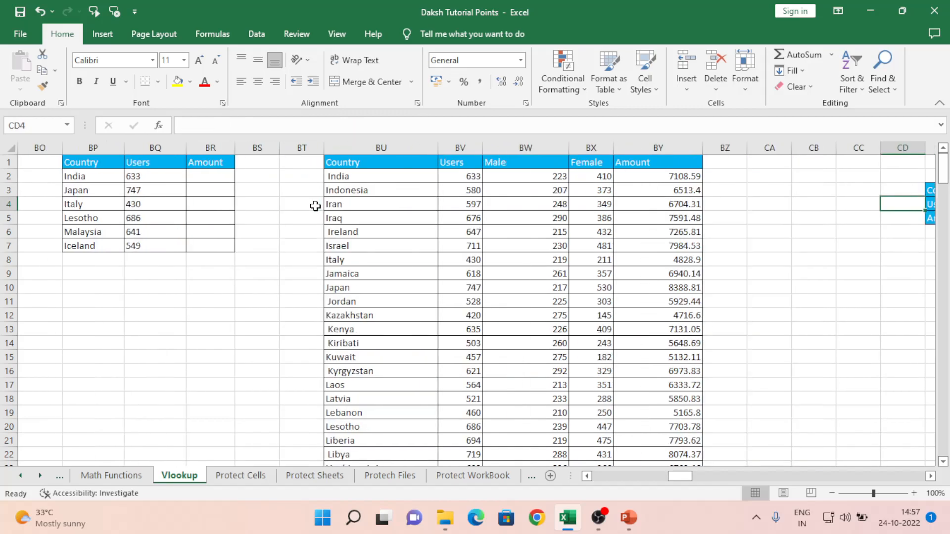
key(Left)
key(Left)
key(Left)
key(Right)
key(Right)
key(Right)
key(Right)
key(Right)
key(Right)
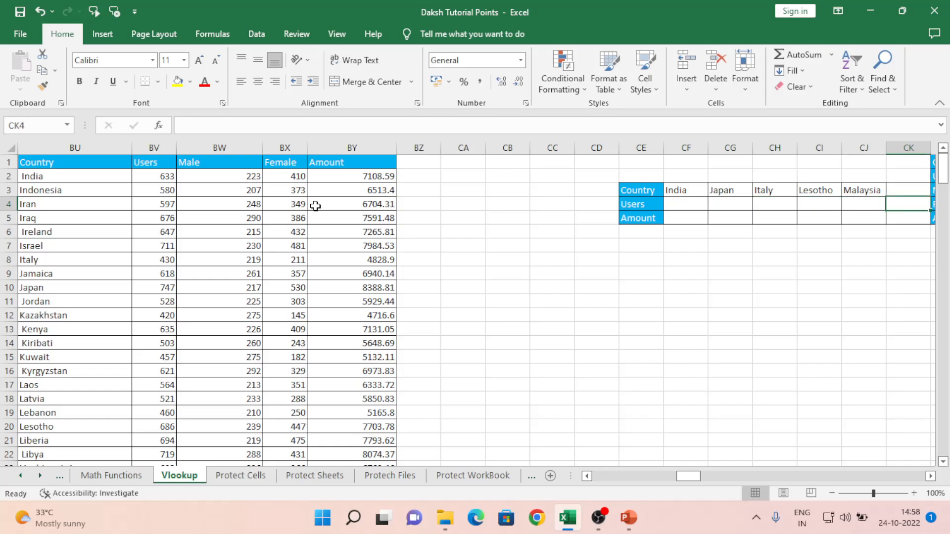
key(ctrl+Home)
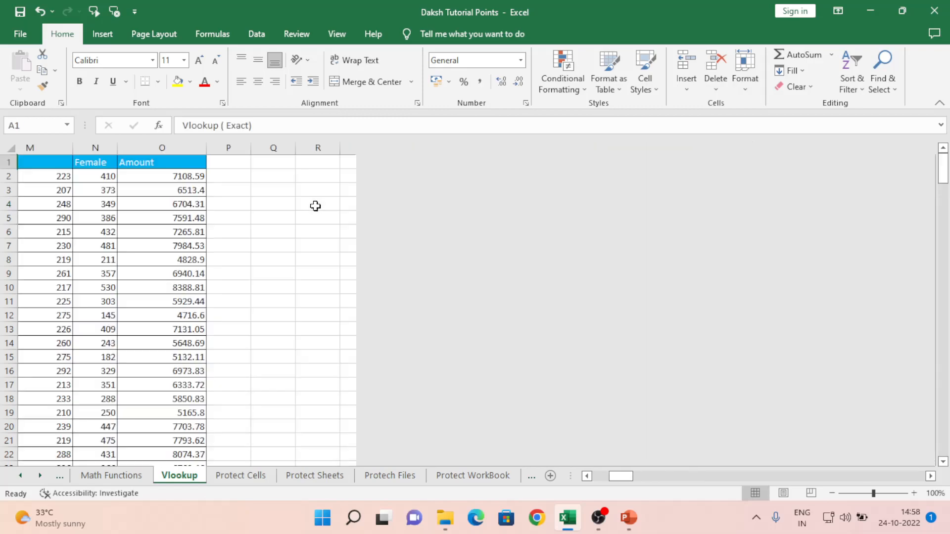
key(Down)
key(Down)
key(Up)
key(Up)
key(Down)
key(Down)
key(Up)
key(Down)
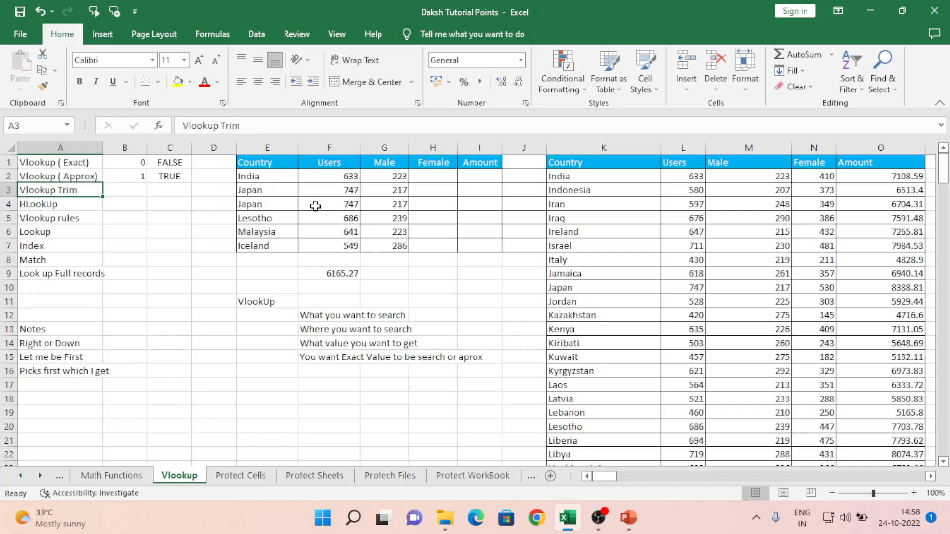
key(Down)
key(Down)
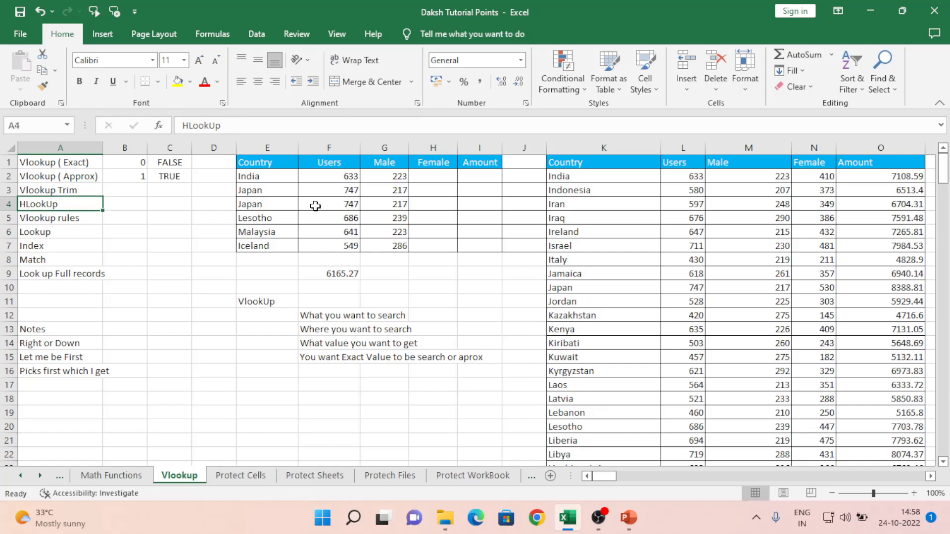
key(Up)
- Survey the row-wise country data and horizontal table, landing on India's Users cell CF4
key(Right)
key(Right)
key(Right)
key(Right)
key(Right)
key(Right)
key(Right)
key(Right)
key(Right)
key(Right)
key(Right)
key(Right)
key(Right)
key(Right)
key(Right)
key(Right)
key(Right)
key(Right)
key(Right)
key(Right)
key(Right)
key(Right)
key(Right)
key(Right)
key(Right)
key(Right)
key(Right)
key(Right)
key(Right)
key(Right)
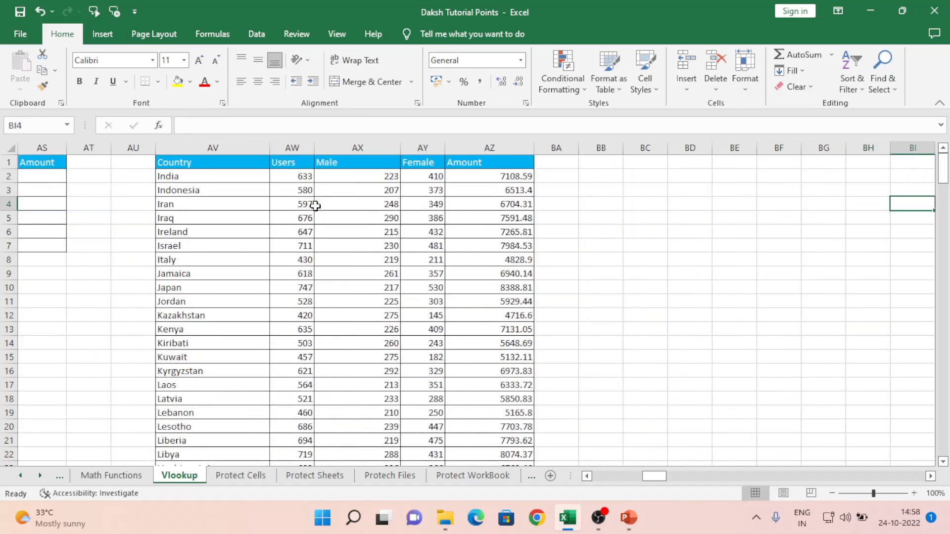
key(Right)
key(Right)
key(Right)
key(Right)
key(Right)
key(Right)
key(Right)
key(Right)
key(Right)
key(Right)
key(Right)
key(Right)
key(Right)
key(Right)
key(Right)
key(Right)
key(Right)
key(Right)
key(Right)
key(Right)
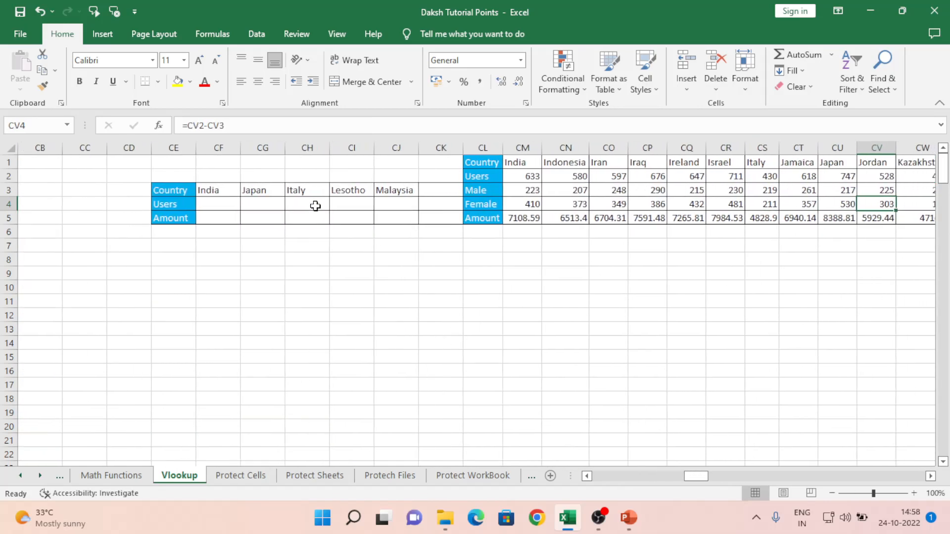
key(Left)
key(Left)
key(Left)
key(Left)
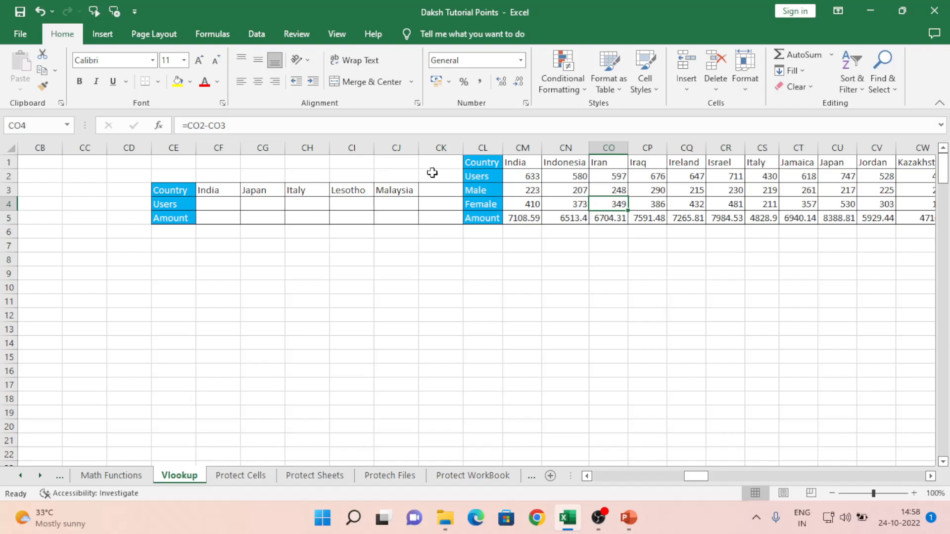
click(506, 159)
key(ctrl+space)
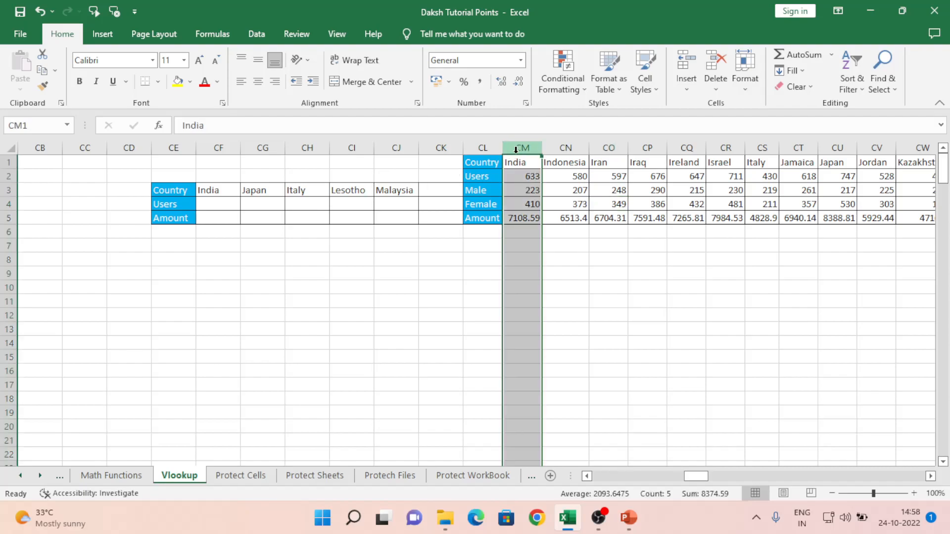
click(473, 200)
key(shift+space)
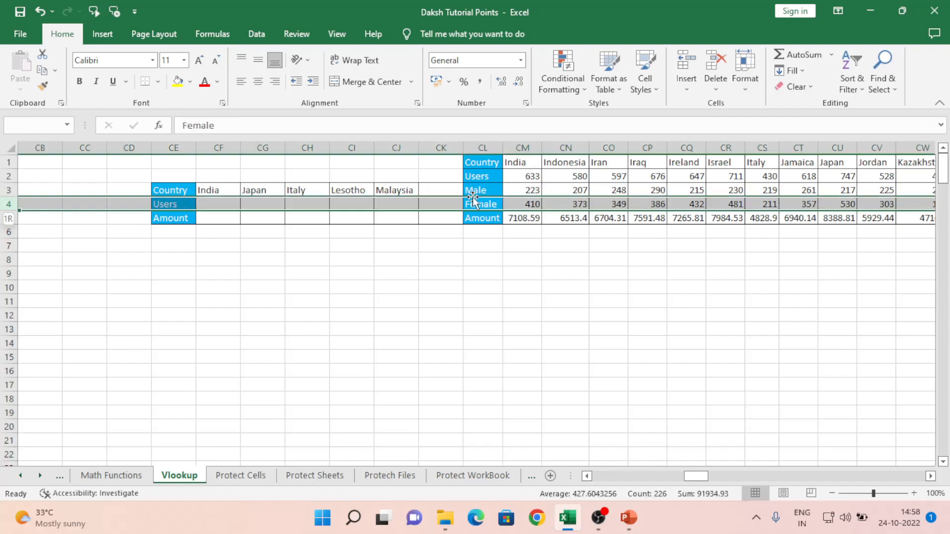
key(Down)
key(Left)
key(Left)
key(Left)
key(Left)
key(Left)
key(Left)
key(Left)
key(Left)
key(Right)
key(Down)
key(Right)
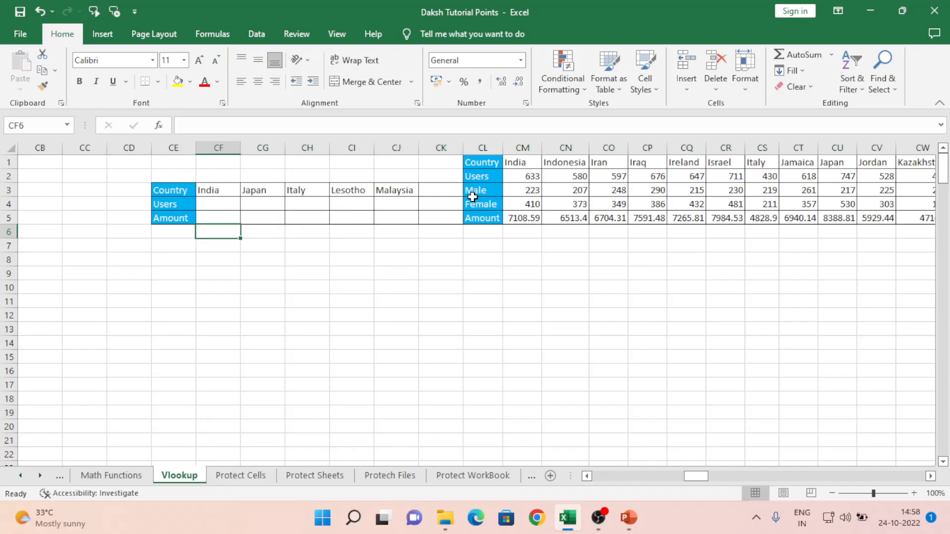
key(Up)
key(Up)
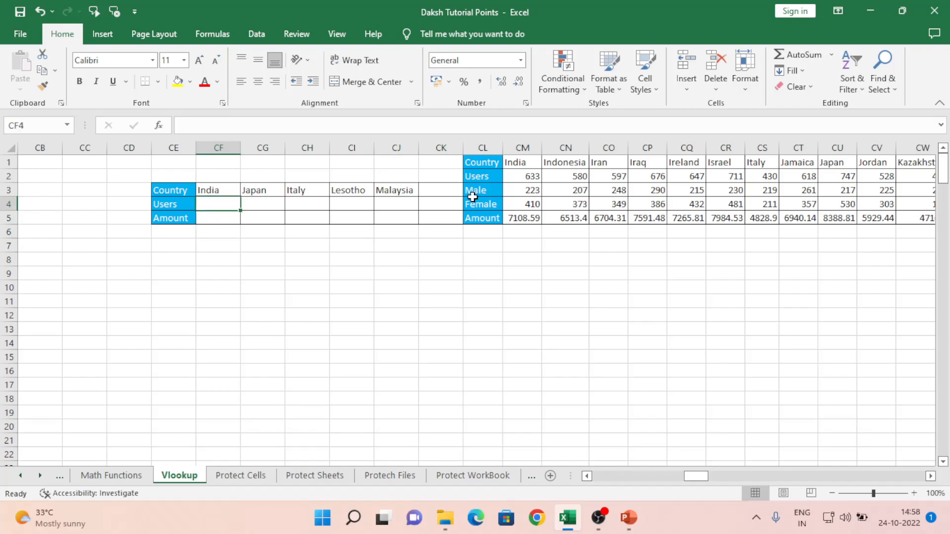
- Move back through the VLOOKUP results and horizontal table, settling on CF4 again
key(Left)
key(ctrl+Left)
key(ctrl+Left)
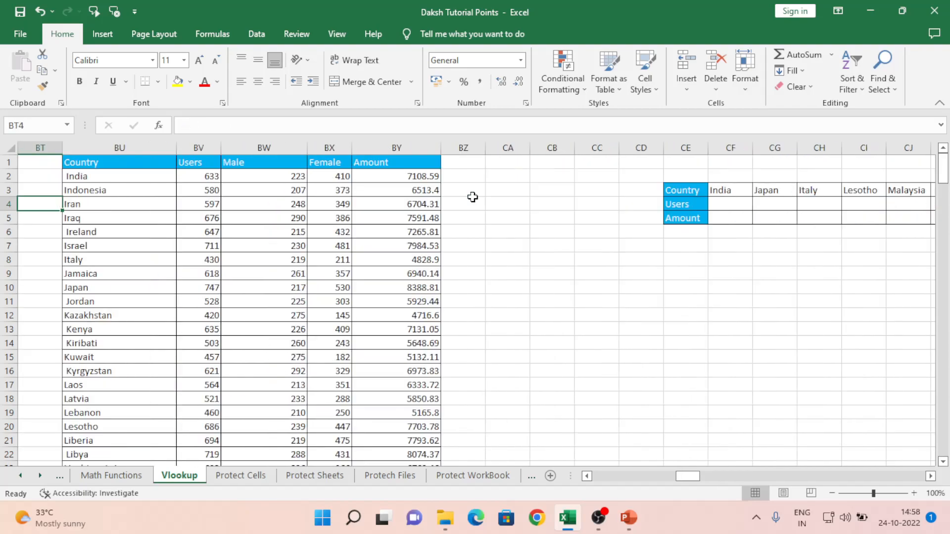
key(ctrl+Left)
key(Left)
key(Right)
key(Right)
key(Right)
key(Right)
key(Right)
key(Right)
key(Right)
key(Right)
key(Right)
key(Right)
key(Right)
key(Right)
key(Right)
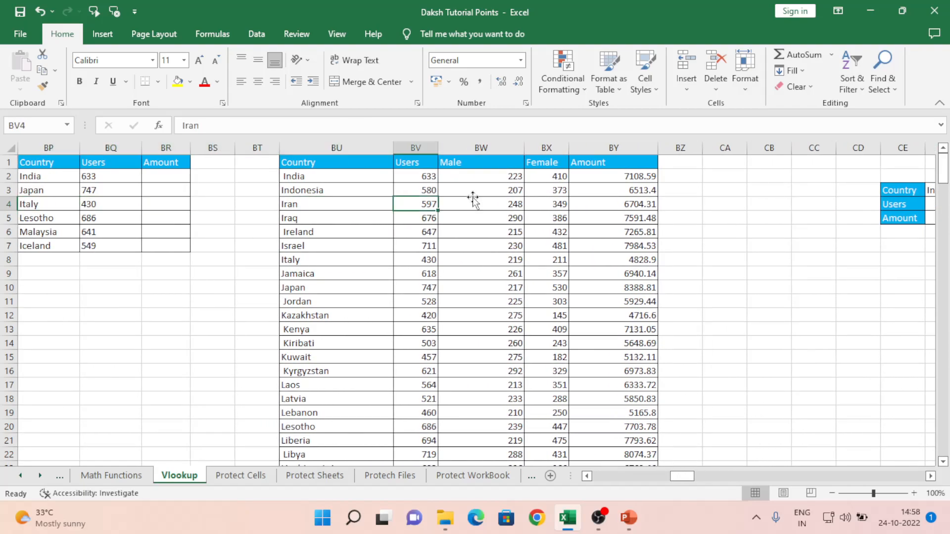
key(Right)
key(Right)
key(Right)
key(Left)
key(Down)
key(Right)
key(Right)
key(Right)
key(Right)
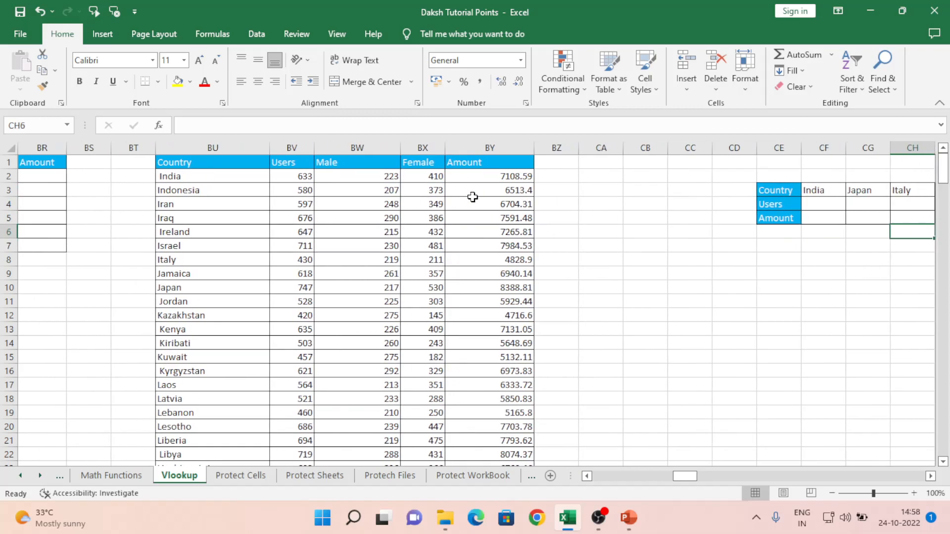
key(Up)
key(Right)
key(Right)
key(Right)
key(Right)
key(Right)
key(Right)
key(Right)
key(Right)
key(Right)
key(Right)
key(Right)
key(Right)
key(Right)
key(Right)
key(Right)
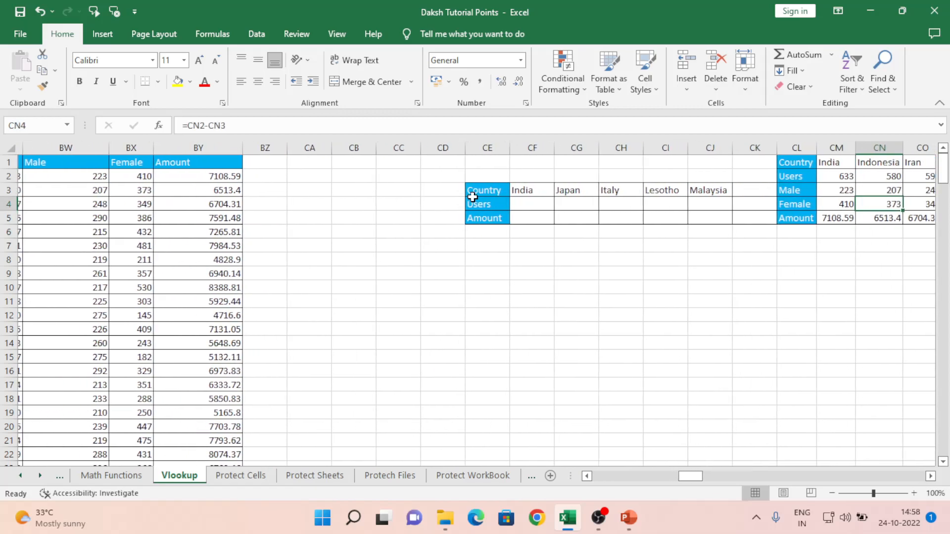
key(Right)
key(Right)
key(Right)
key(Right)
key(Right)
key(Left)
key(ctrl+Left)
key(Left)
key(Left)
key(Left)
key(Left)
key(Left)
key(Left)
key(Left)
key(Left)
key(Right)
key(Right)
key(Left)
- Enter =HLOOKUP(CF3,$CM$1:$JZ$5,2,0) in CF4, returning India's 633 Users
key(Right)
text(=hl)
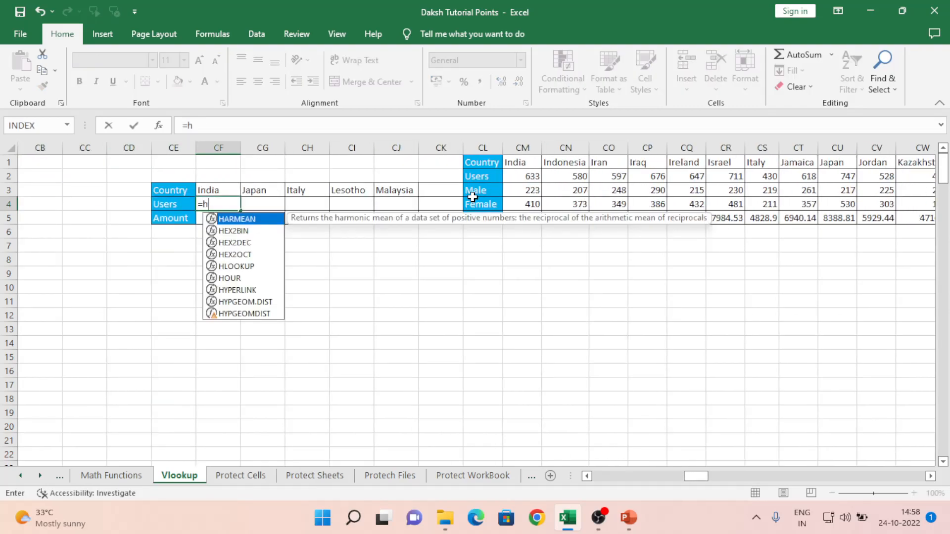
key(Tab)
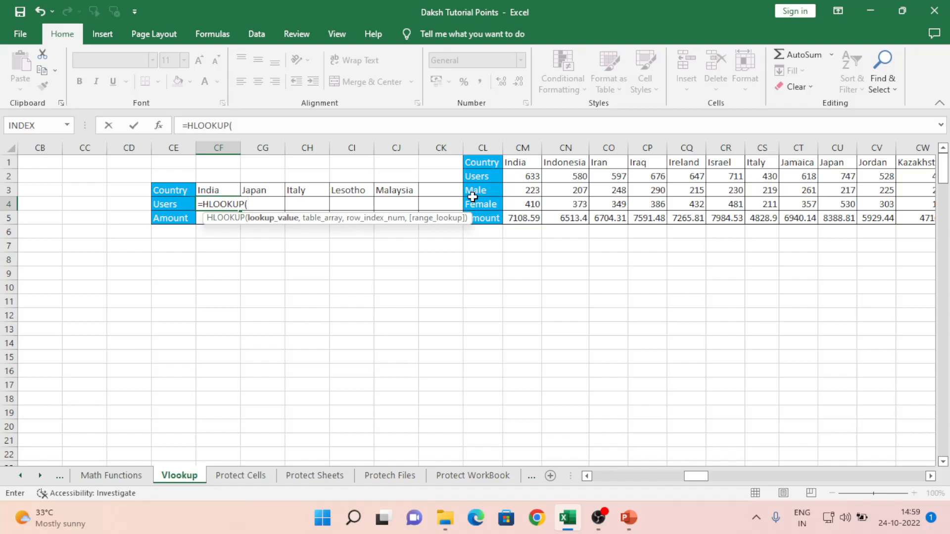
key(Up)
text(,)
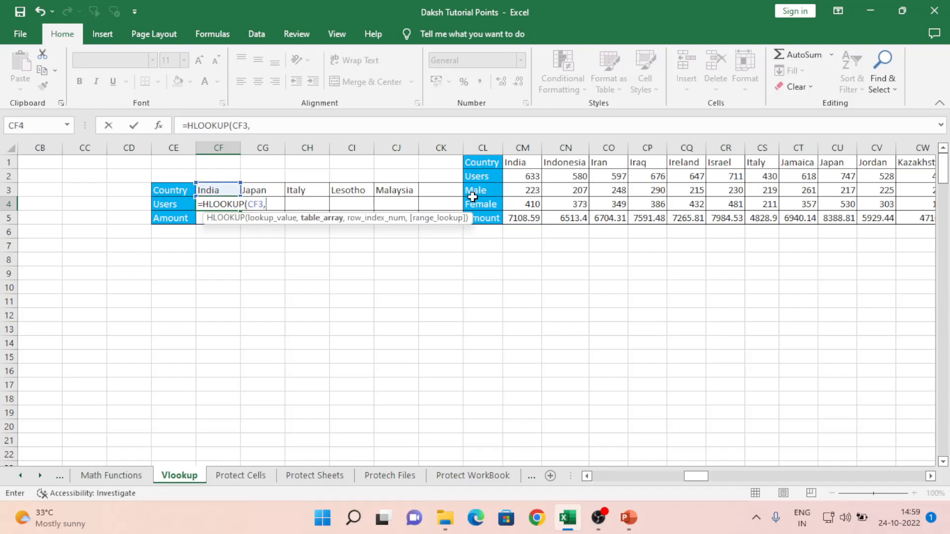
key(Right)
key(Right)
key(Right)
key(Right)
key(Right)
key(Right)
key(Right)
key(Up)
key(Up)
key(Up)
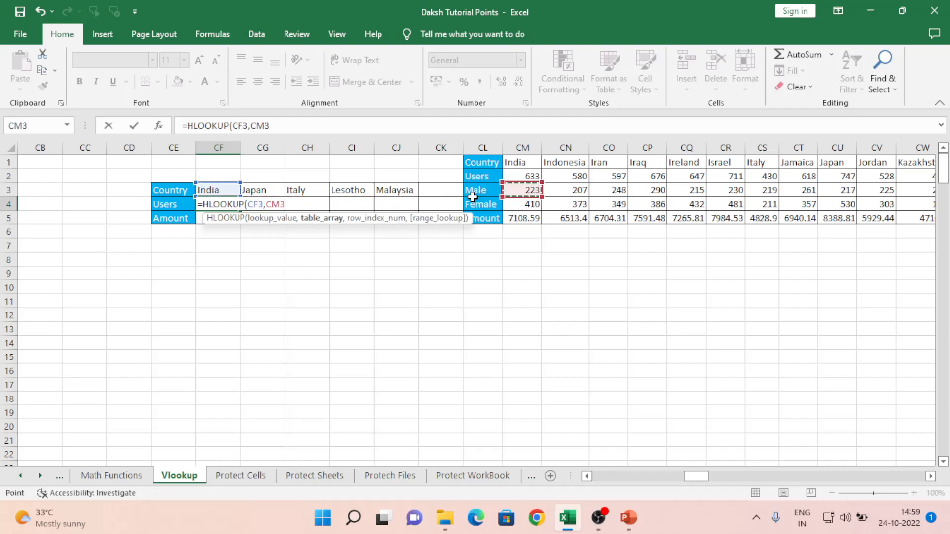
key(shift+Down)
key(shift+Down)
key(shift+Down)
key(shift+Down)
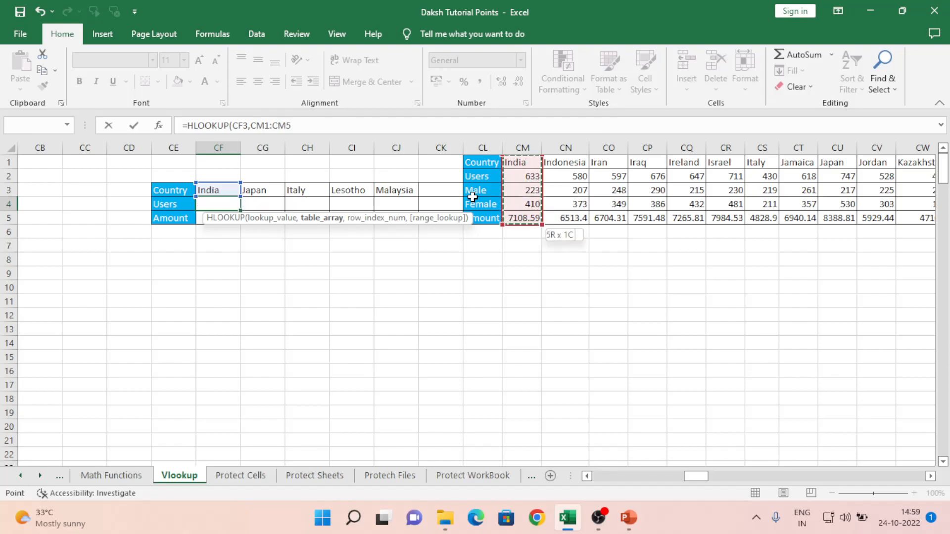
key(ctrl+shift+Right)
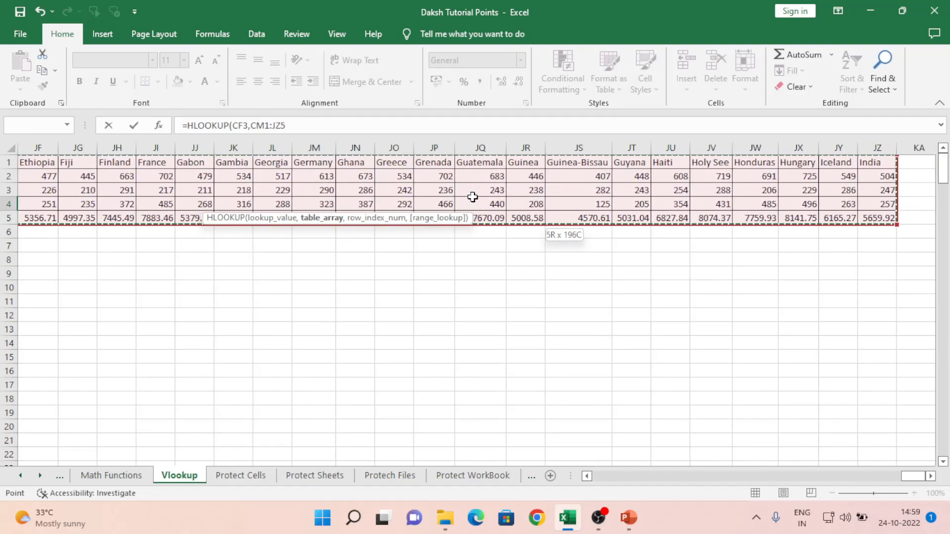
key(F4)
text(,)
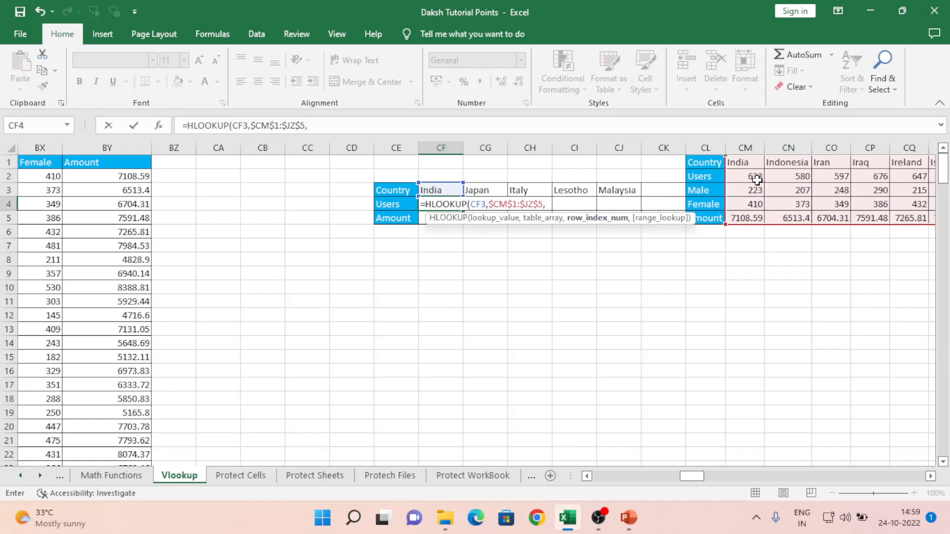
text(2,)
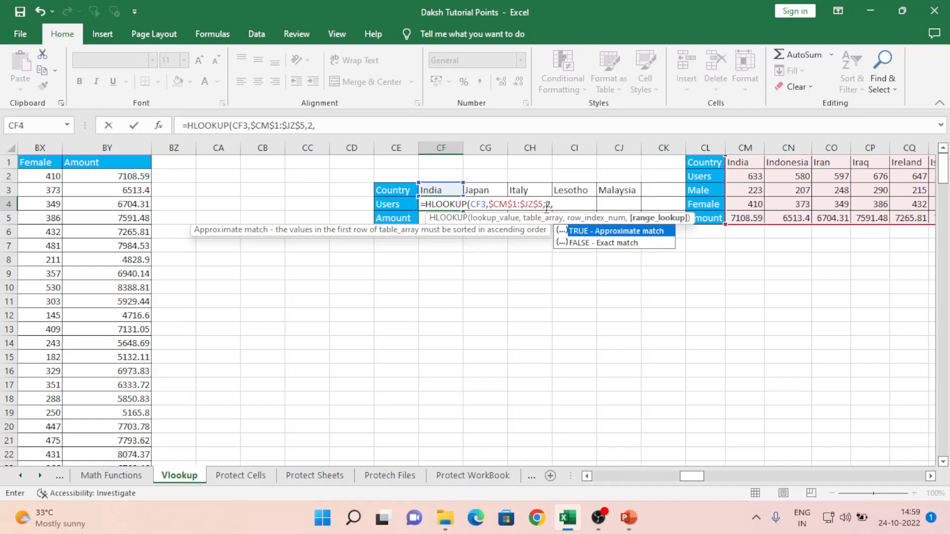
text(0))
key(ctrl+Return)
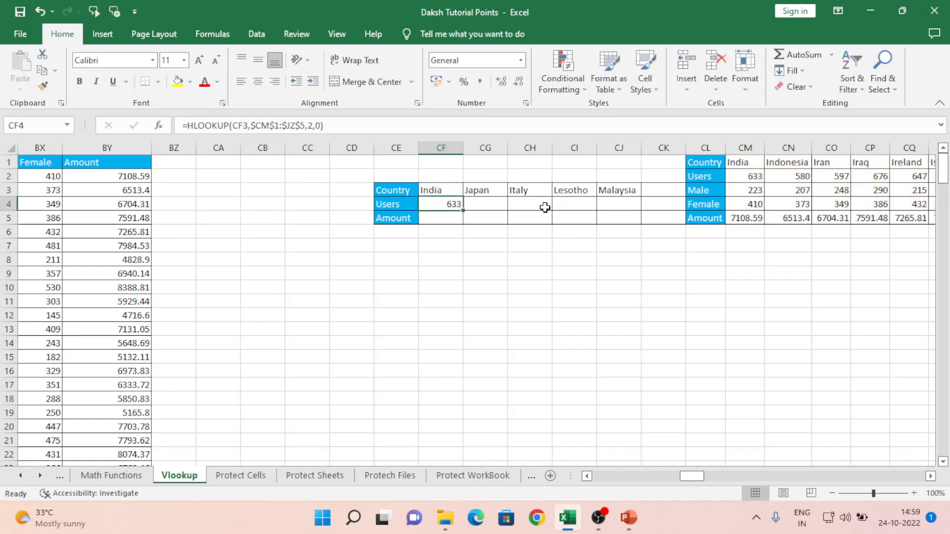
- Copy the India Users HLOOKUP from CF4 across CG4:CJ4 for Japan through Malaysia
key(ctrl+c)
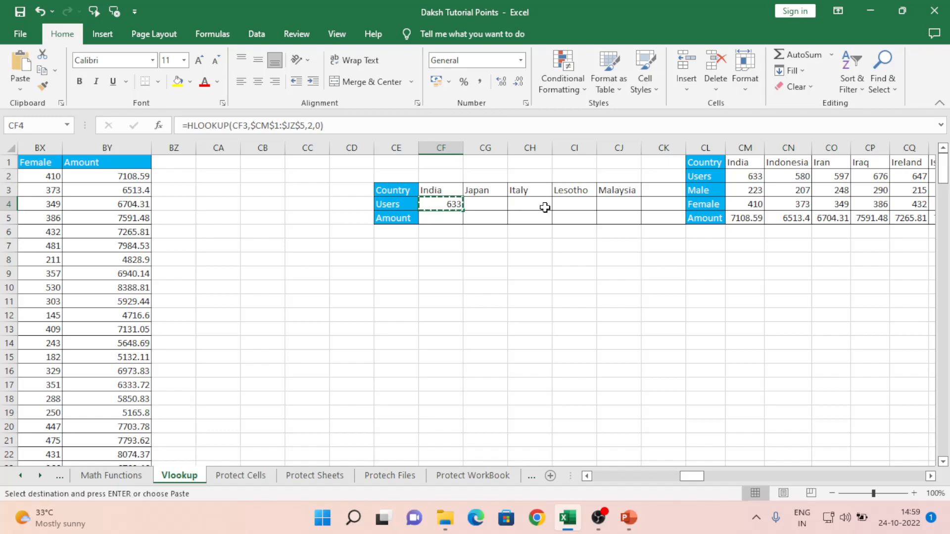
key(shift+Right)
key(shift+Right)
key(shift+Right)
key(shift+Right)
key(ctrl+v)
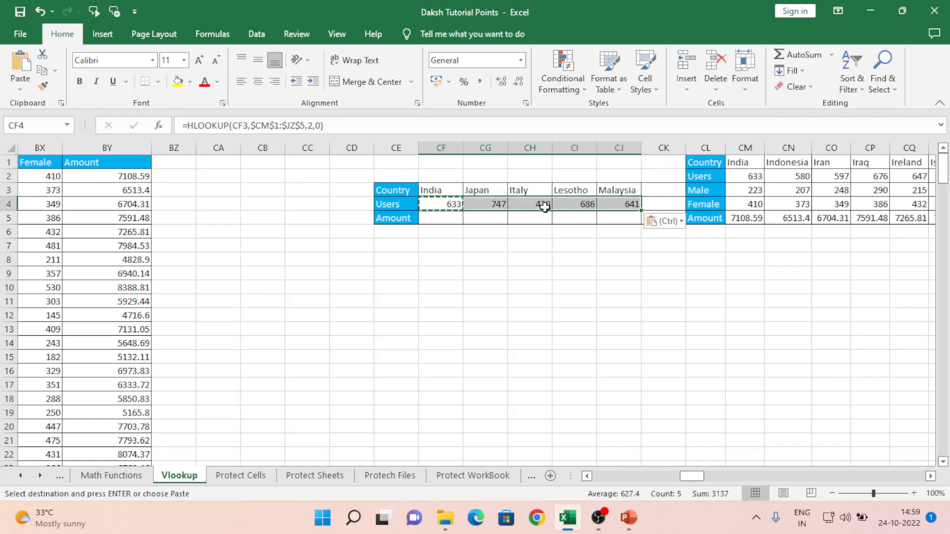
key(shift+Left)
key(shift+Left)
key(shift+Left)
- Compare the results 747, 430, 686 and 641 with the source Users values
key(Right)
key(Right)
key(Right)
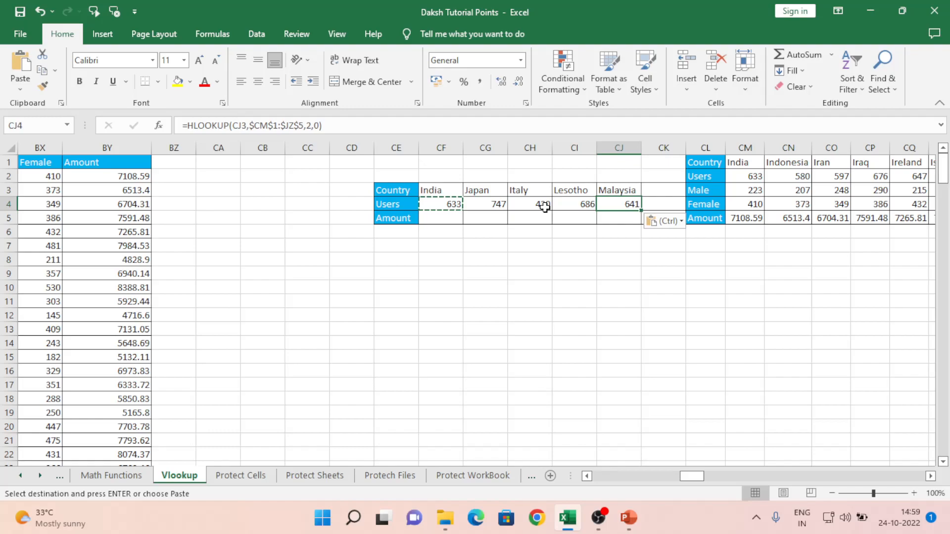
key(Right)
key(Right)
key(Right)
key(Right)
key(Right)
key(Right)
key(Right)
key(Right)
key(Right)
key(Right)
key(Right)
key(Right)
key(Right)
key(Right)
key(Right)
key(Right)
key(Right)
key(Right)
key(Right)
key(Right)
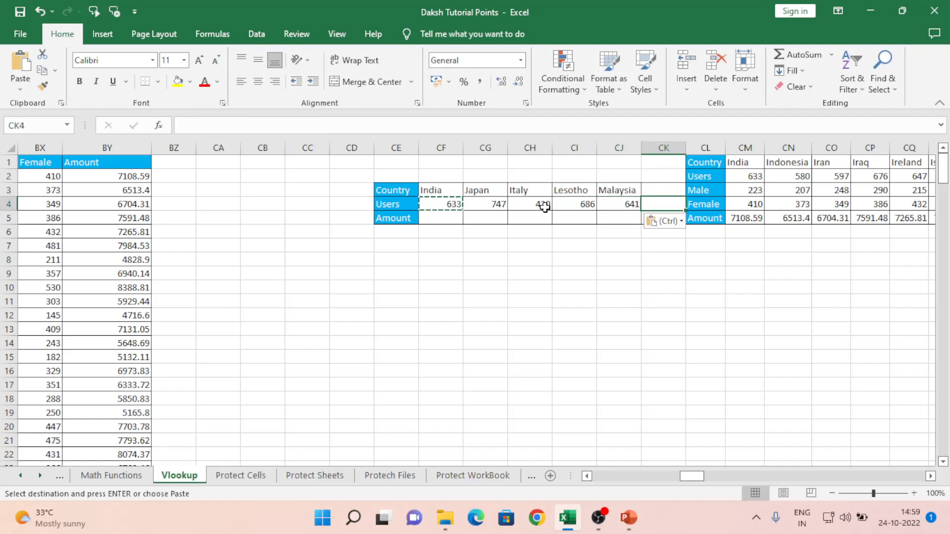
key(Left)
key(Left)
key(Left)
key(Left)
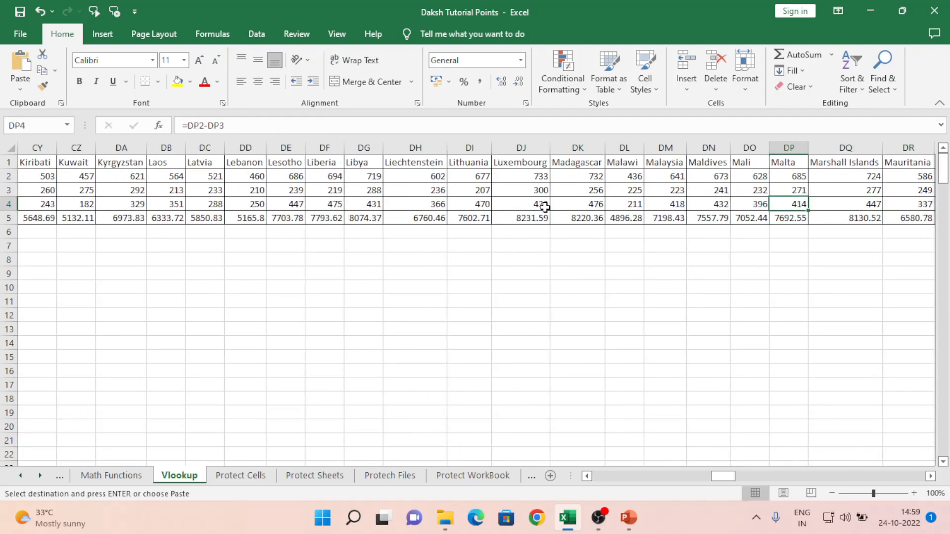
key(Down)
key(Up)
key(Up)
key(Up)
key(Left)
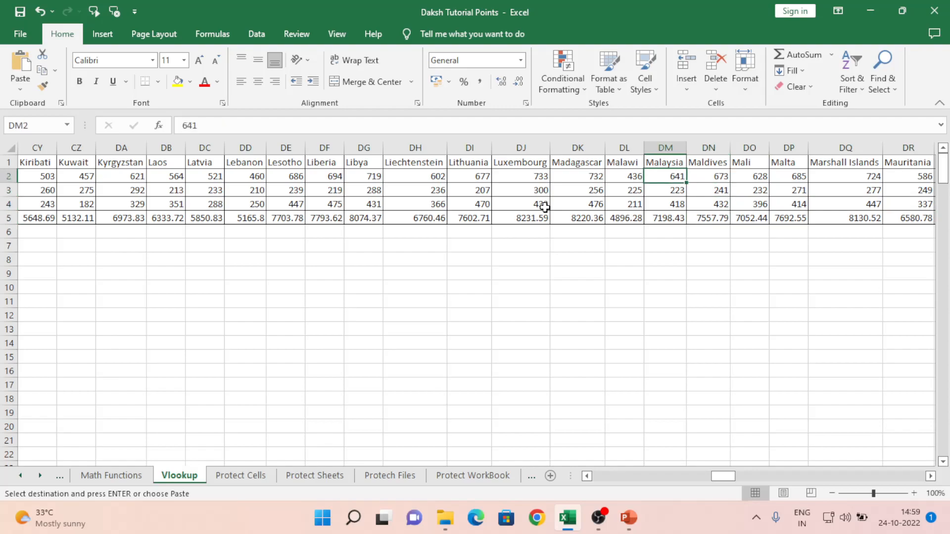
key(Left)
key(Left)
key(Left)
key(Left)
key(Left)
key(Left)
key(Left)
key(Left)
key(Left)
key(Left)
key(Left)
key(Left)
key(Left)
key(Left)
key(Left)
key(Left)
key(Left)
key(Left)
key(Left)
key(Left)
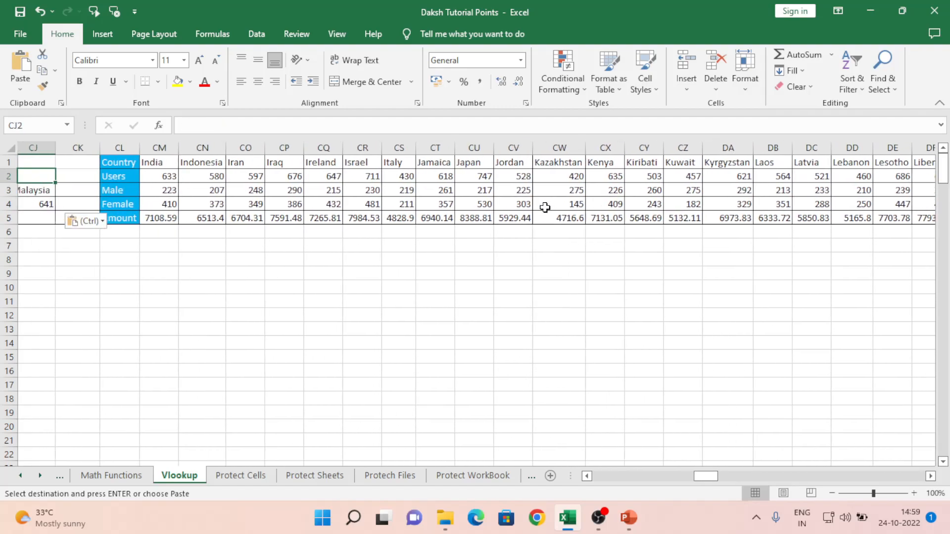
key(Down)
key(Down)
key(Right)
key(Right)
key(Right)
key(Left)
key(Left)
key(Left)
key(Left)
key(Left)
key(Left)
key(Left)
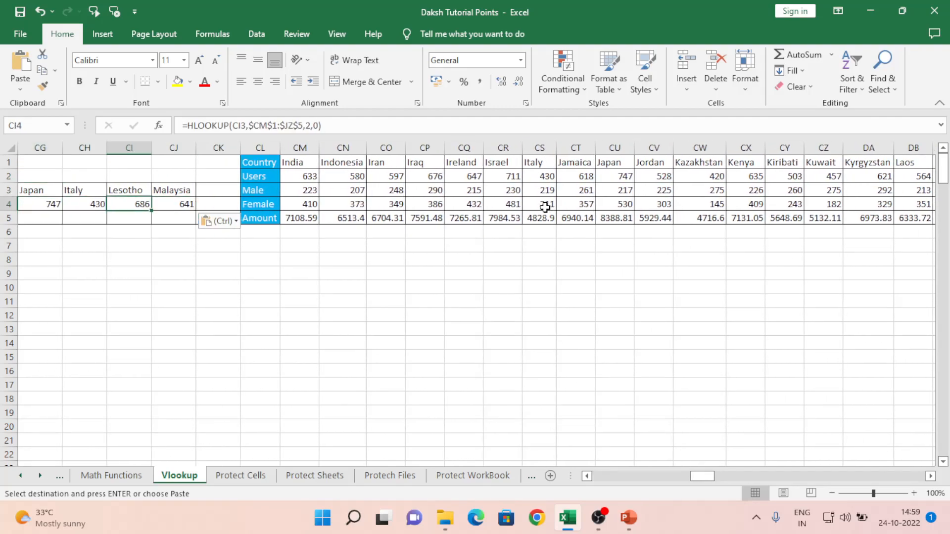
key(Right)
key(Right)
key(Right)
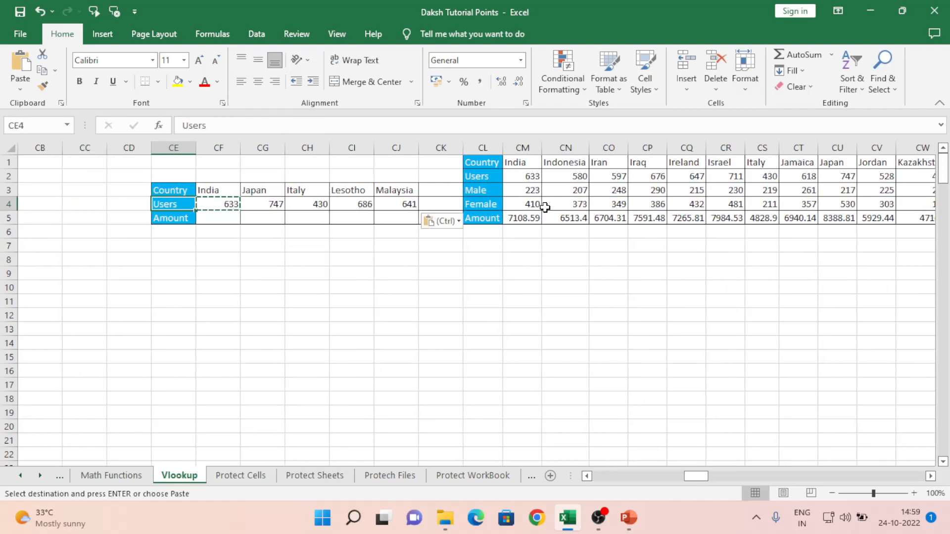
- Review the India HLOOKUP's lookup value CF3, table range, row number and exact-match arguments without changing them
key(F2)
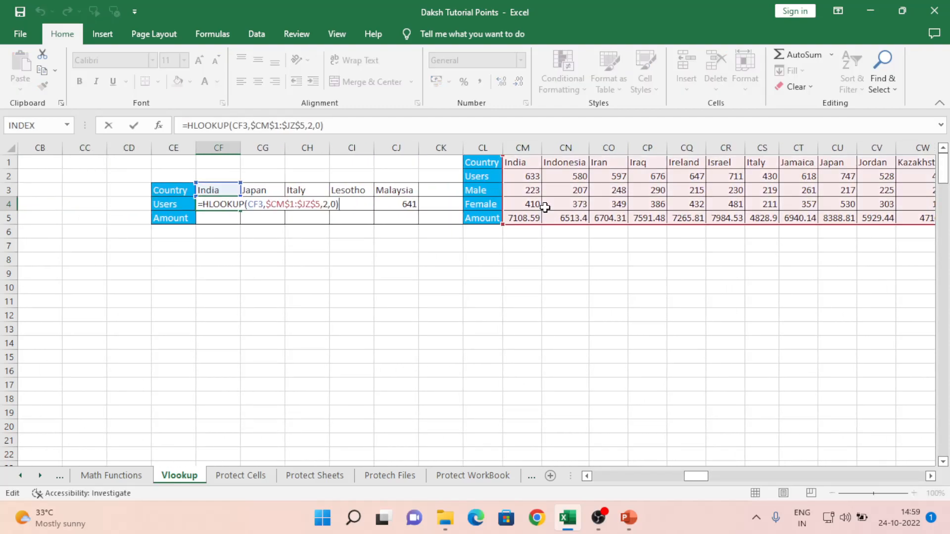
click(255, 204)
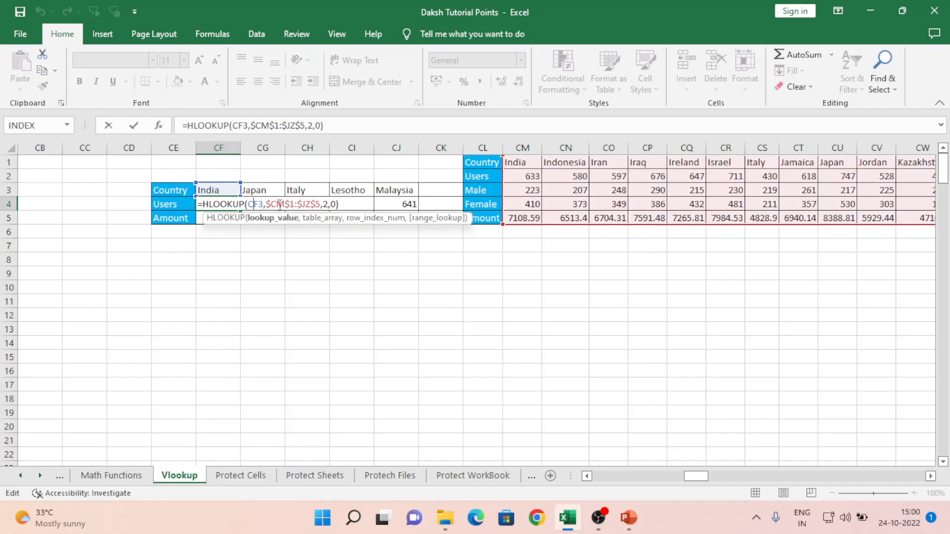
click(283, 204)
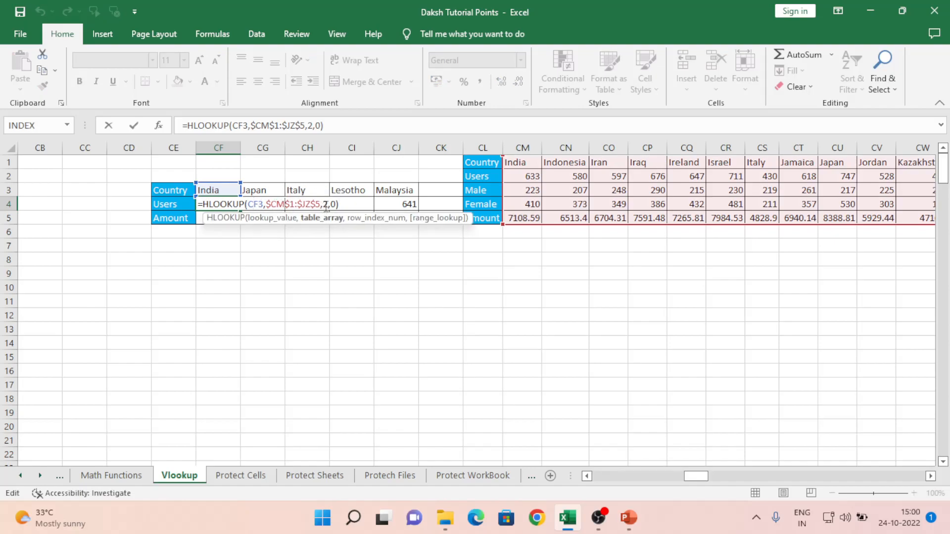
click(326, 204)
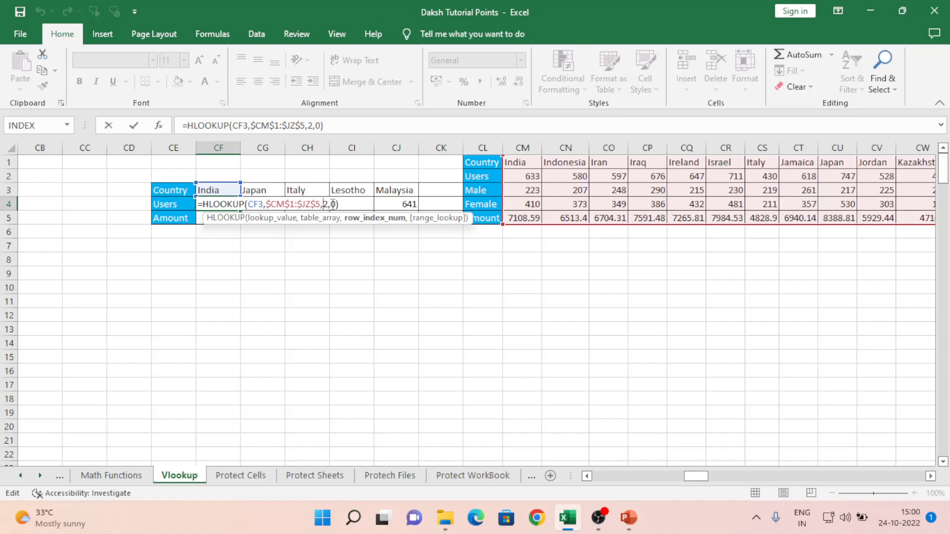
click(333, 203)
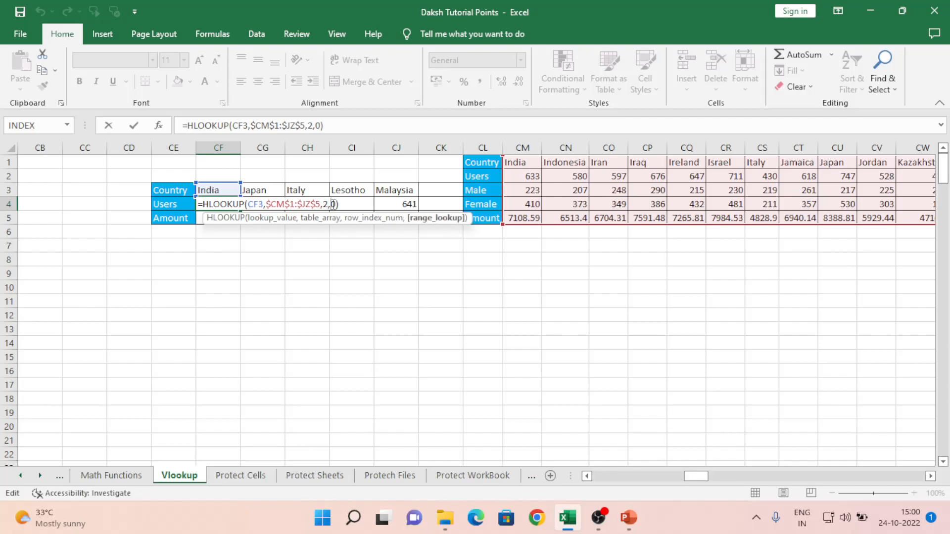
click(109, 260)
key(Escape)
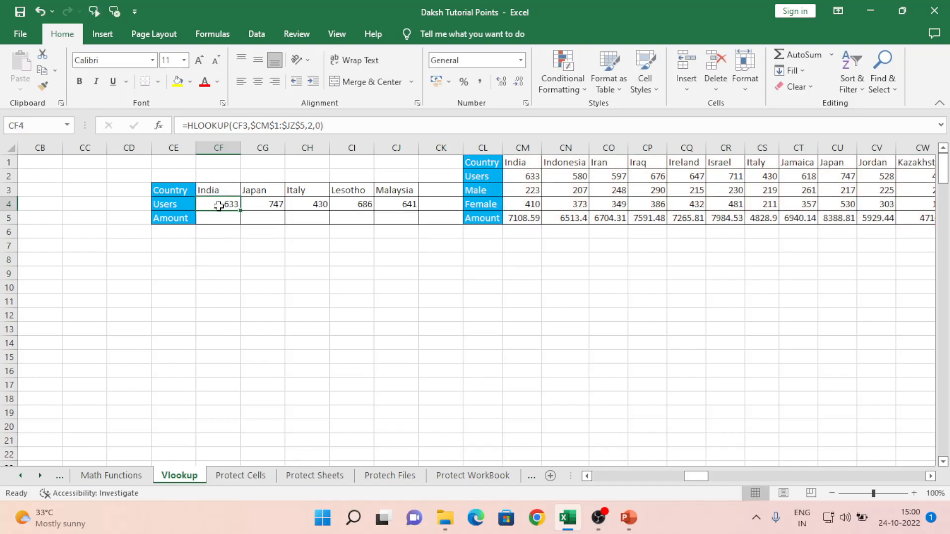
- Return to the top of the sheet and step down the list of lookup topics
key(Right)
key(Right)
key(Right)
key(Right)
key(Right)
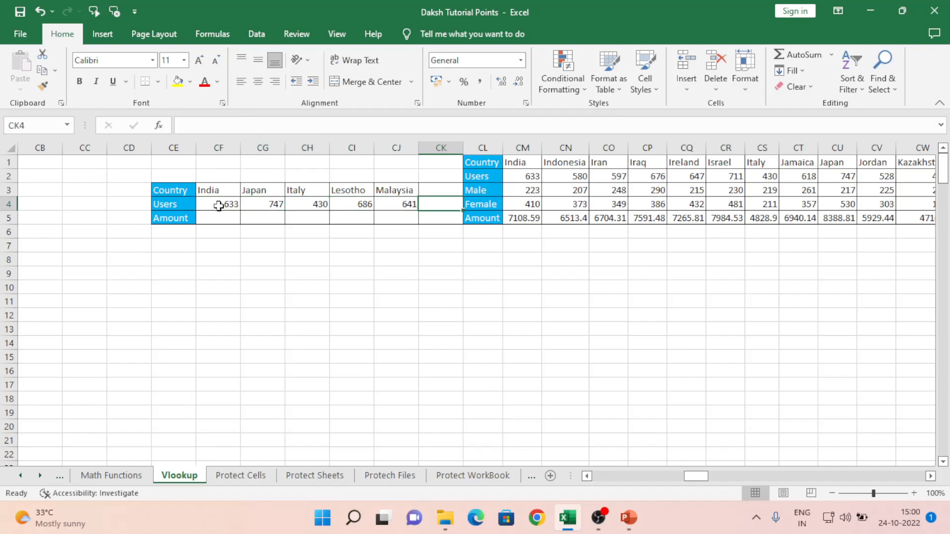
key(ctrl+Home)
key(Down)
key(Down)
key(Down)
key(Down)
key(Down)
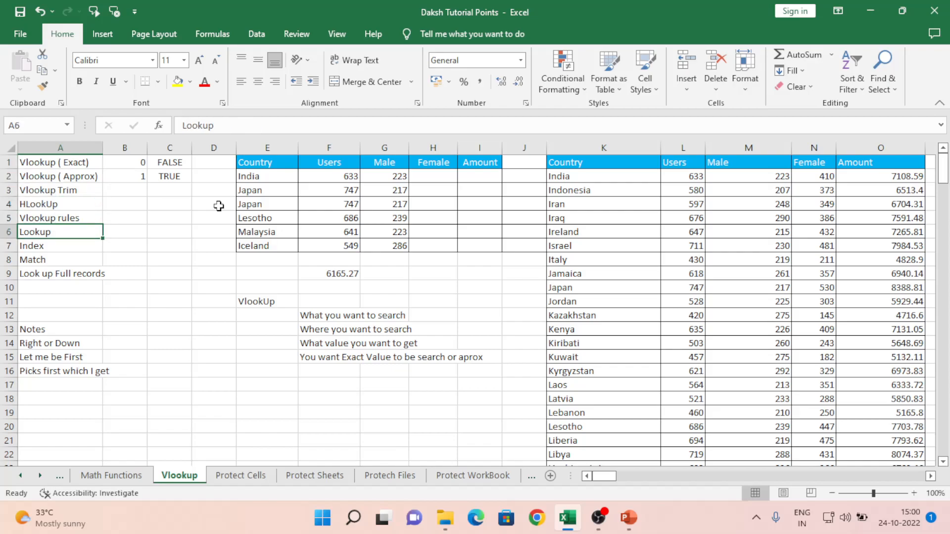
key(Up)
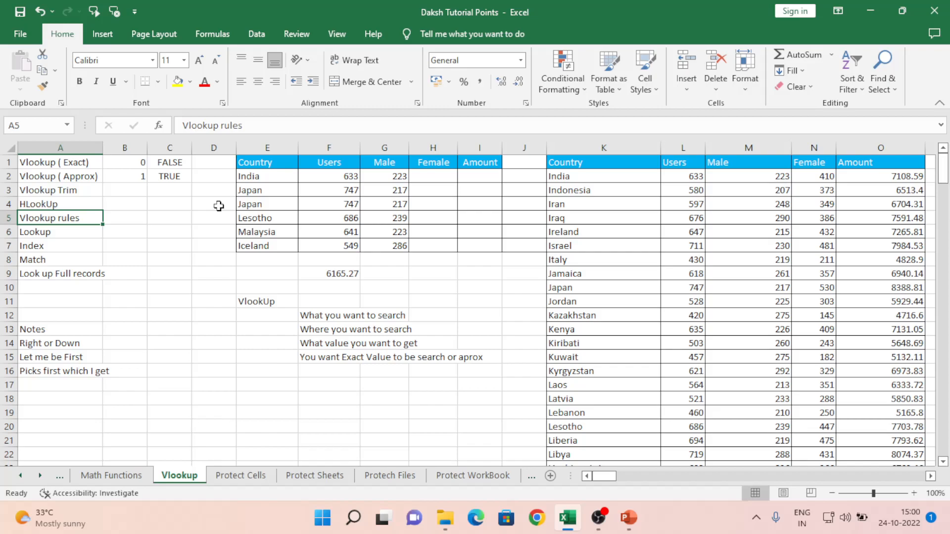
key(Down)
key(Down)
key(Down)
key(Down)
key(Down)
key(Down)
key(Down)
key(Down)
key(Down)
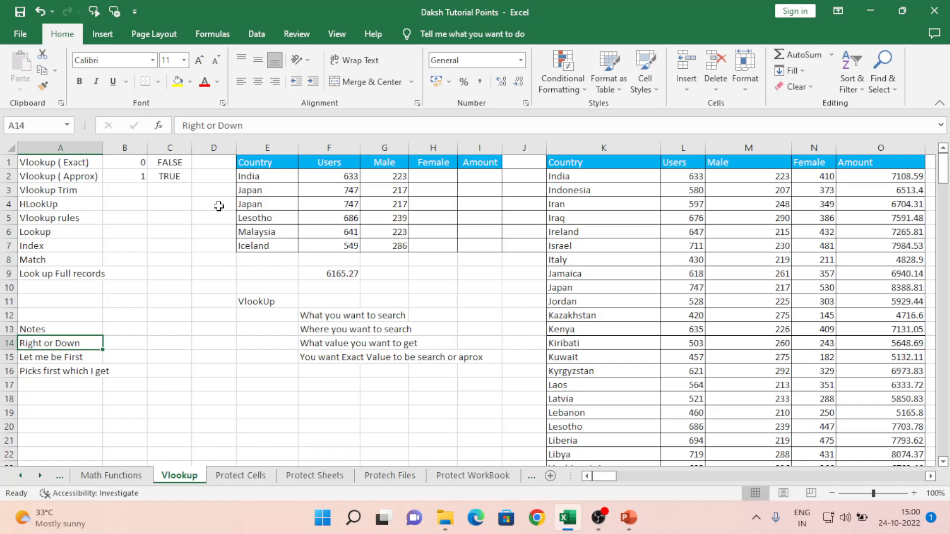
key(Up)
key(Up)
key(Up)
key(Up)
key(Up)
key(Up)
key(Up)
key(Up)
key(Up)
key(Up)
key(Up)
key(Right)
key(Right)
key(Right)
key(Right)
key(Down)
key(Down)
key(Down)
key(Down)
key(Down)
key(Down)
key(Down)
key(Down)
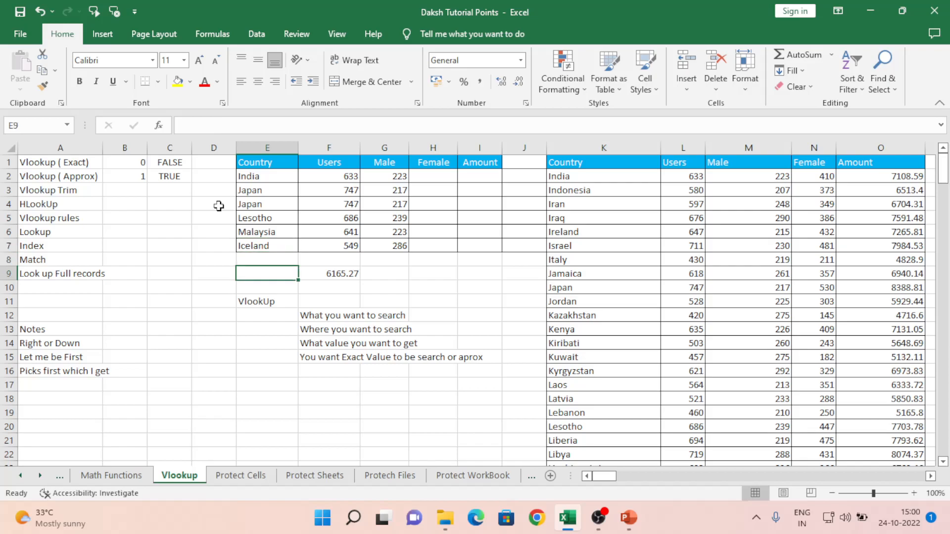
key(Down)
key(Up)
key(Up)
key(Right)
key(Right)
key(Right)
key(Right)
key(Right)
key(Right)
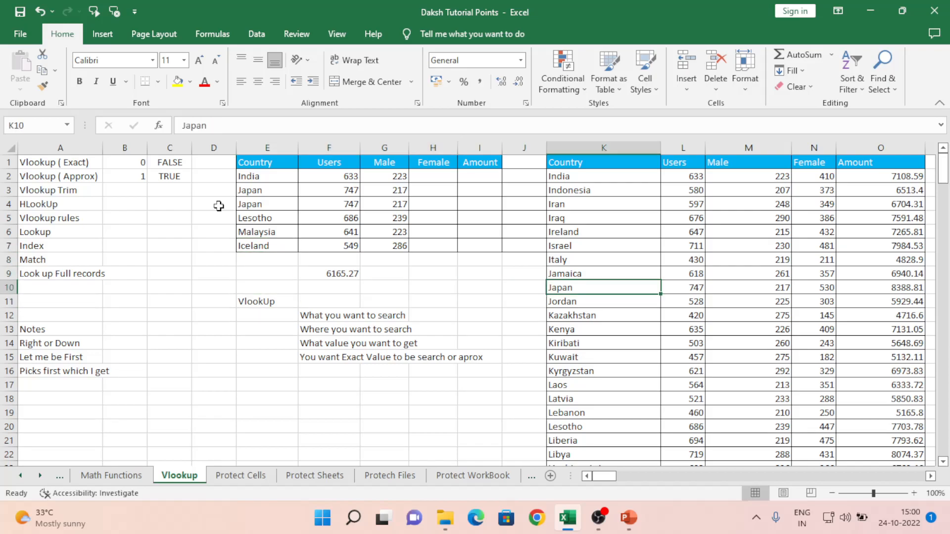
key(ctrl+Up)
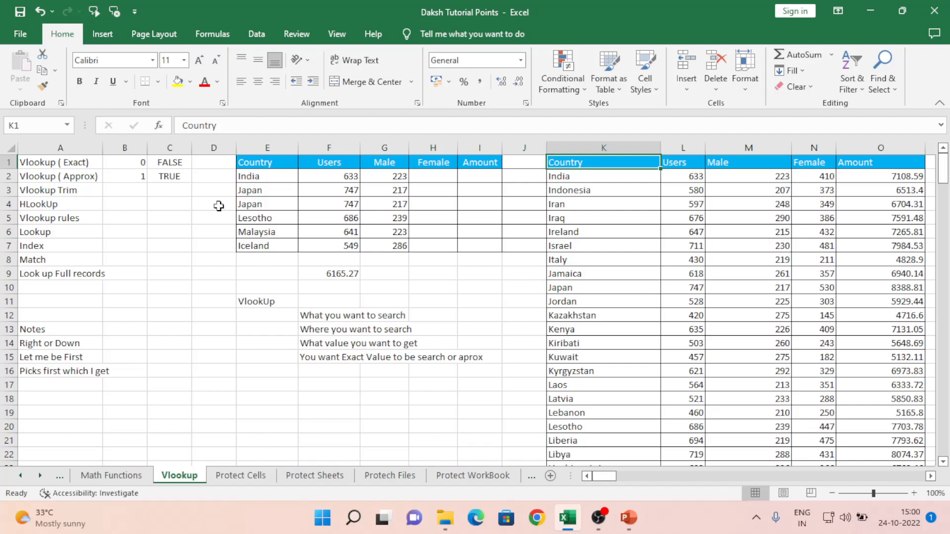
- Copy the whole Users column into column J
click(682, 143)
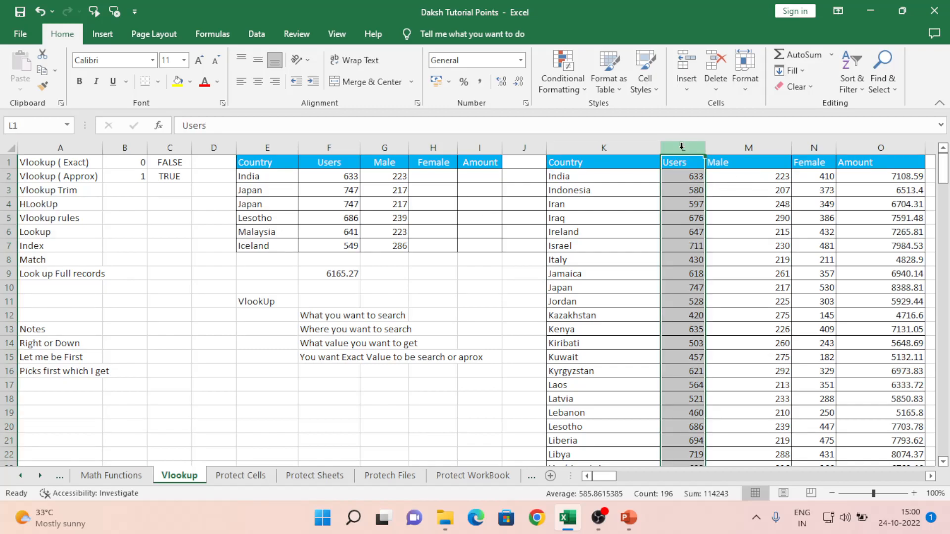
key(ctrl+c)
click(526, 159)
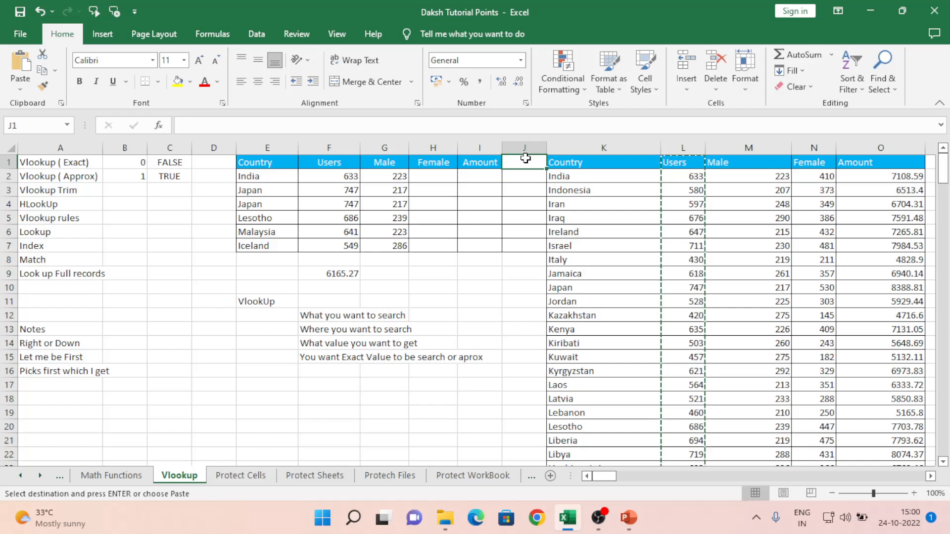
key(ctrl+v)
- Delete the 6165.27 full-record lookup result
key(Down)
key(Down)
key(Down)
key(Down)
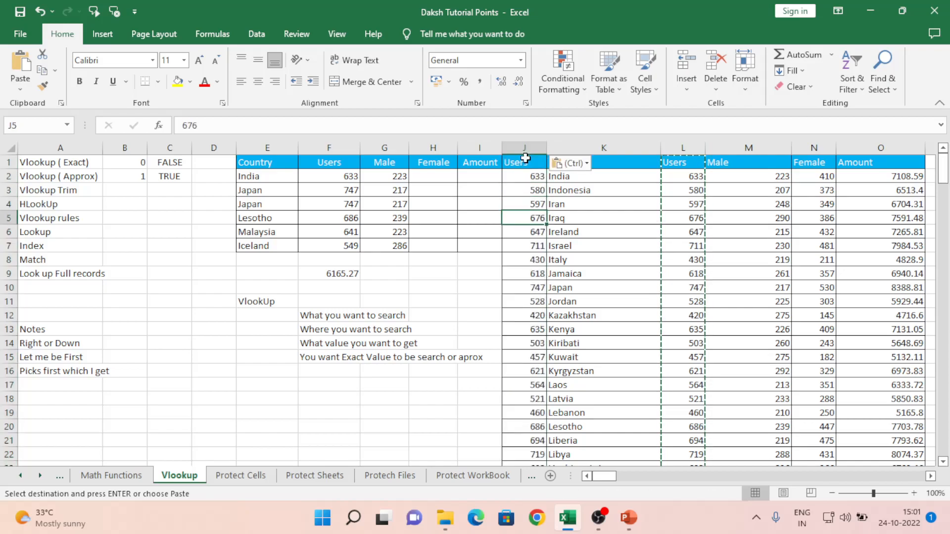
key(Left)
key(Left)
key(Left)
key(Down)
key(Down)
key(Down)
key(Down)
key(Left)
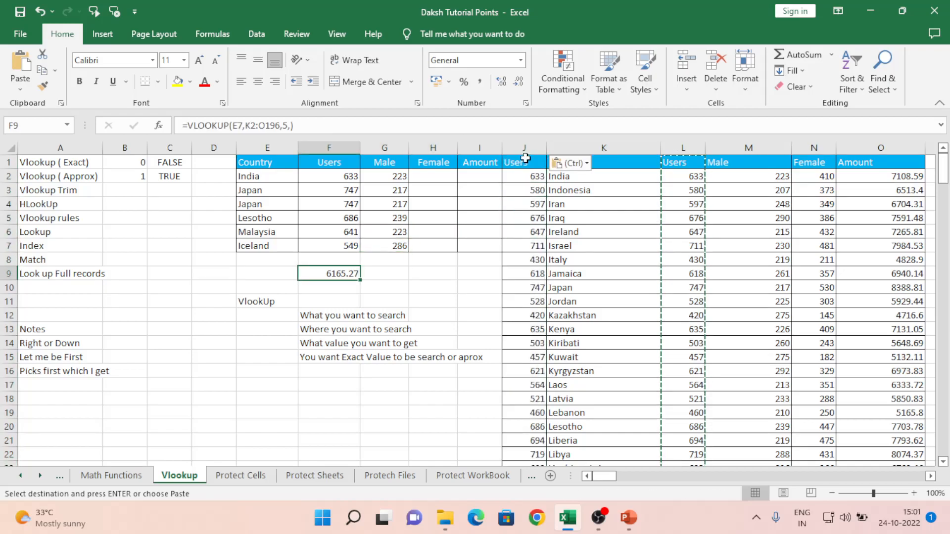
key(Delete)
- Start a VLOOKUP in E10 using Iceland in E7 as the lookup value
key(Down)
key(Left)
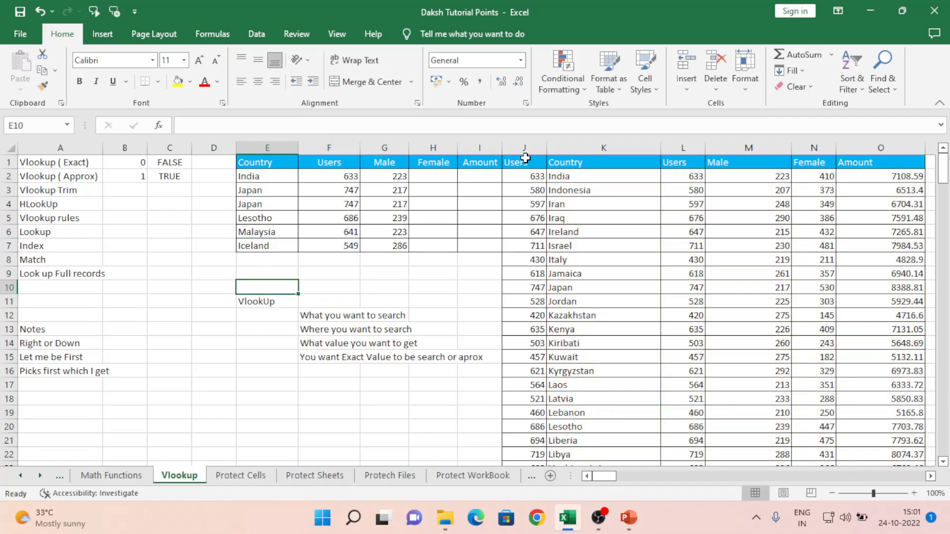
text(=vl)
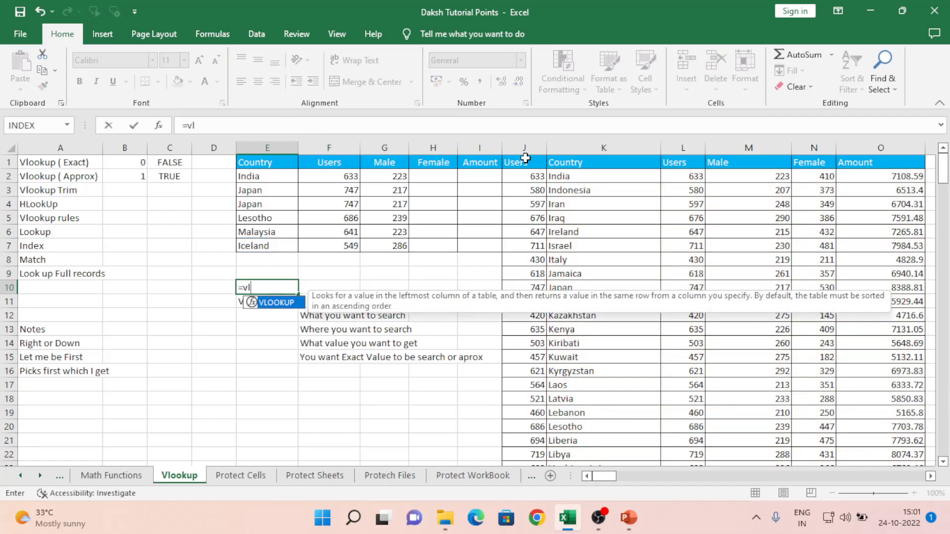
key(Tab)
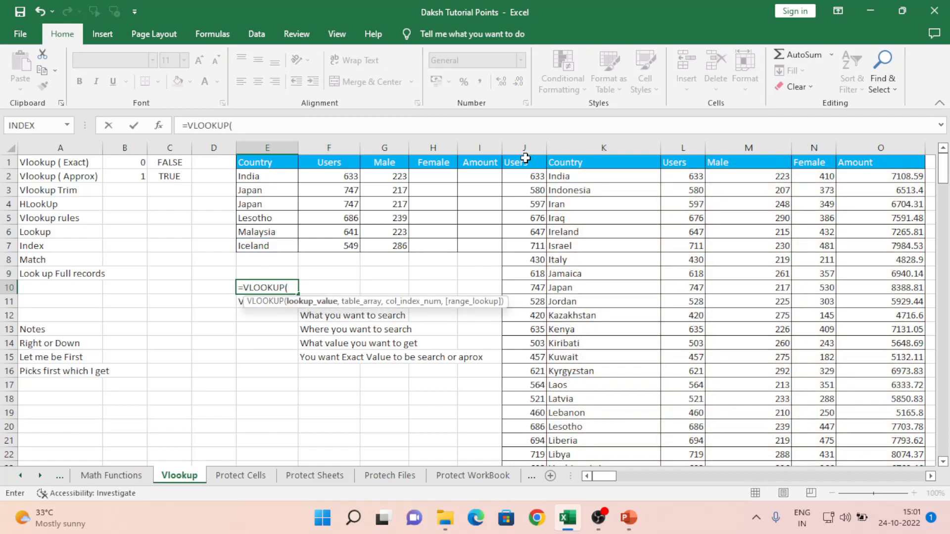
key(Up)
key(Up)
key(Up)
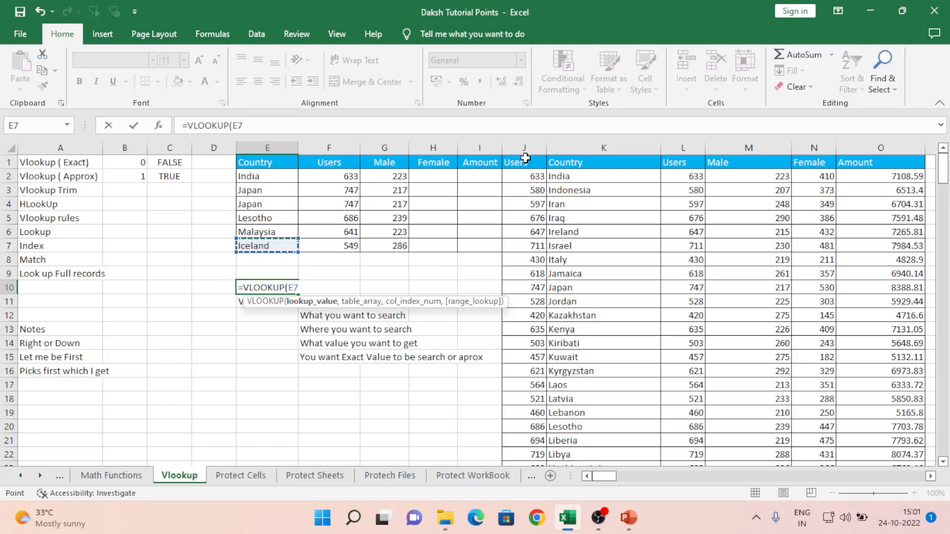
text(,)
- Set the VLOOKUP table range to the absolute reference $J$1:$O$196
key(Right)
key(Right)
key(Right)
key(Right)
key(Right)
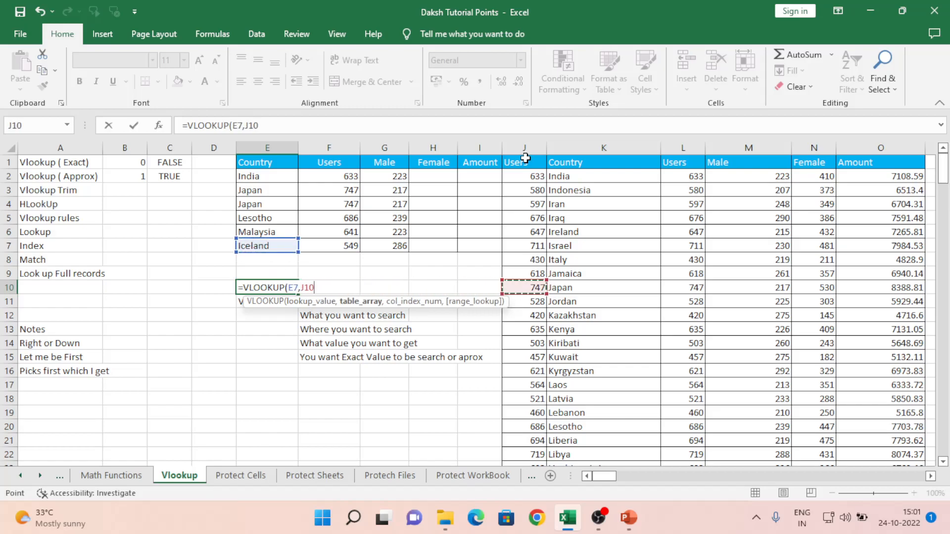
key(ctrl+Up)
key(Down)
key(Right)
key(Up)
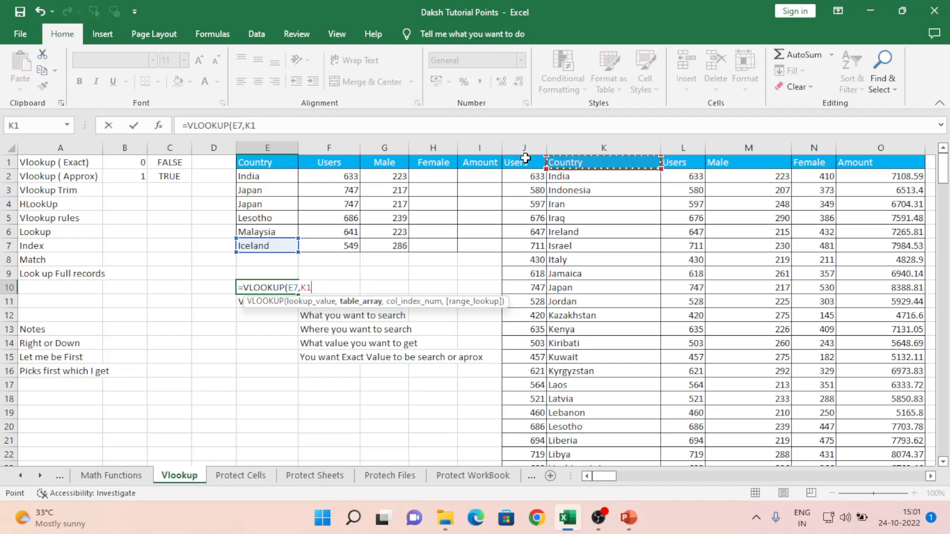
key(Left)
key(Right)
key(shift+Right)
key(shift+Right)
key(shift+Right)
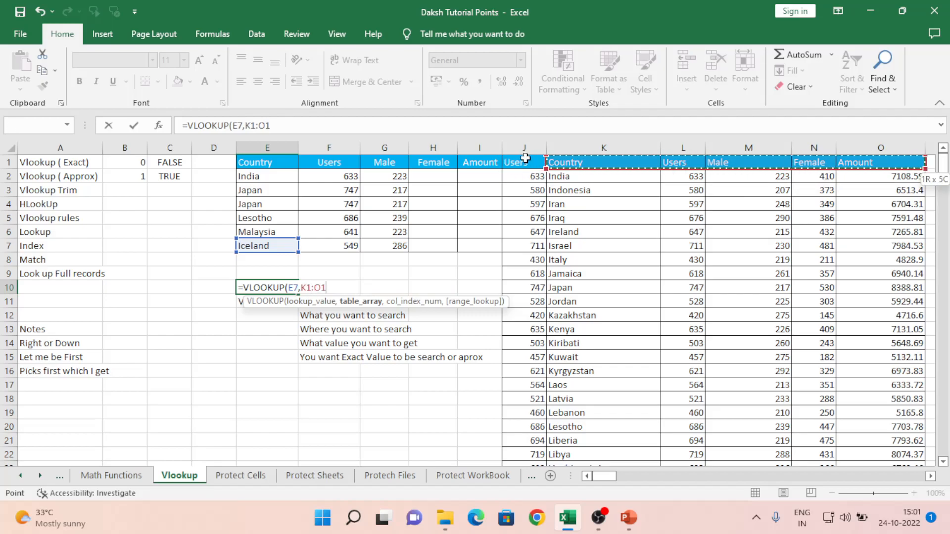
key(Left)
key(Left)
key(Right)
key(shift+Right)
key(shift+Right)
key(shift+Right)
key(shift+Right)
key(shift+Right)
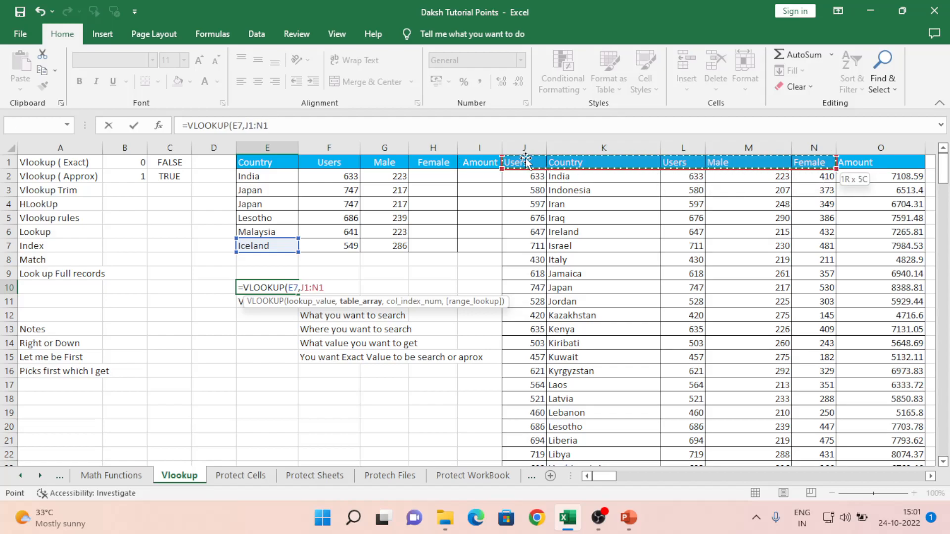
key(ctrl+shift+Down)
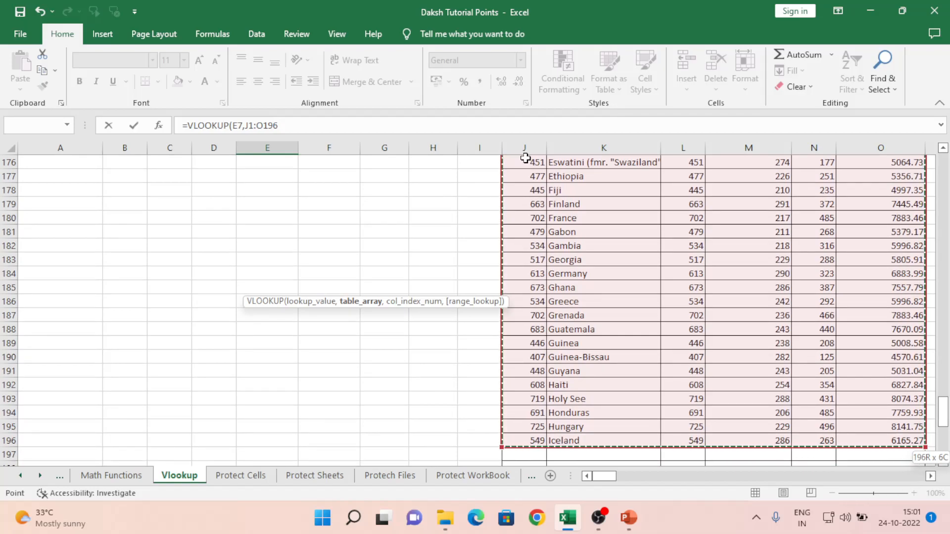
key(F4)
- Finish the VLOOKUP with column index -1 and exact match, returning #N/A
text(,)
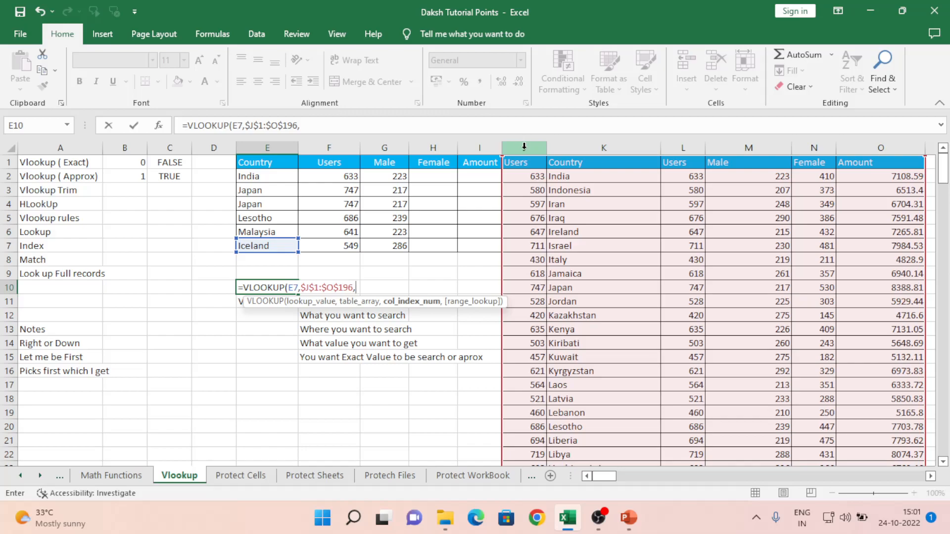
text(-1,)
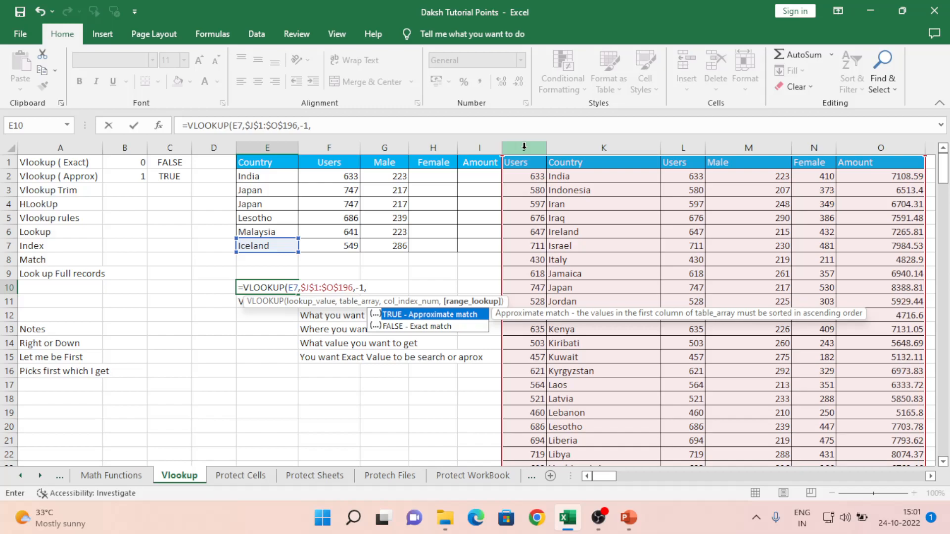
text(0))
key(Return)
key(Up)
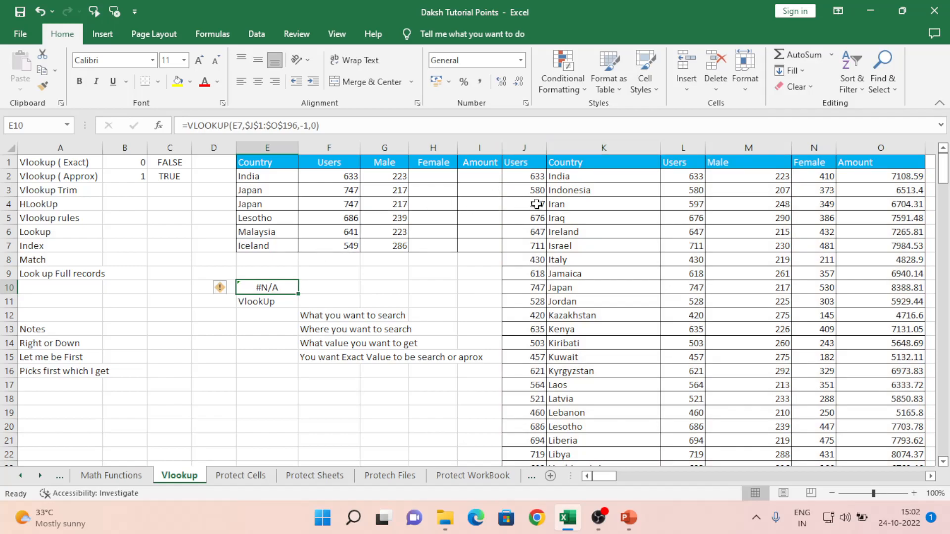
click(578, 143)
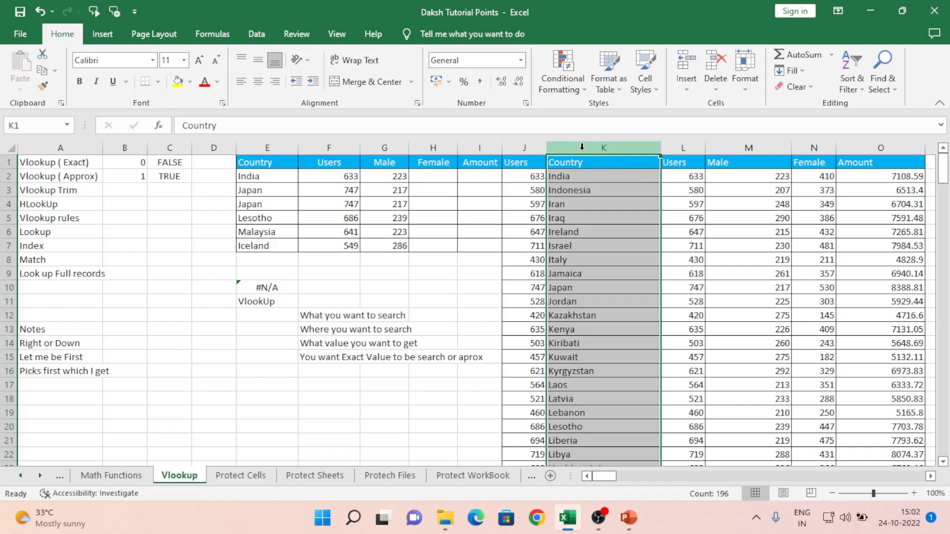
click(675, 148)
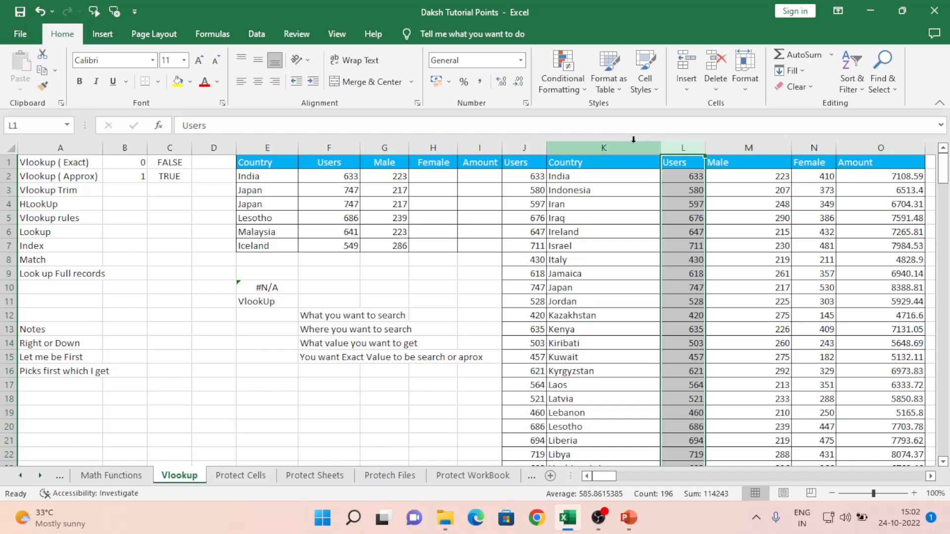
click(574, 149)
key(shift+Right)
key(shift+Right)
key(shift+Right)
key(shift+Right)
key(shift+Right)
key(shift+Right)
key(shift+Right)
key(shift+Right)
key(shift+Right)
key(shift+Right)
key(shift+Right)
key(shift+Right)
key(shift+Right)
key(shift+Right)
key(shift+Right)
key(shift+Right)
key(shift+Right)
key(shift+Right)
key(shift+Right)
key(shift+Right)
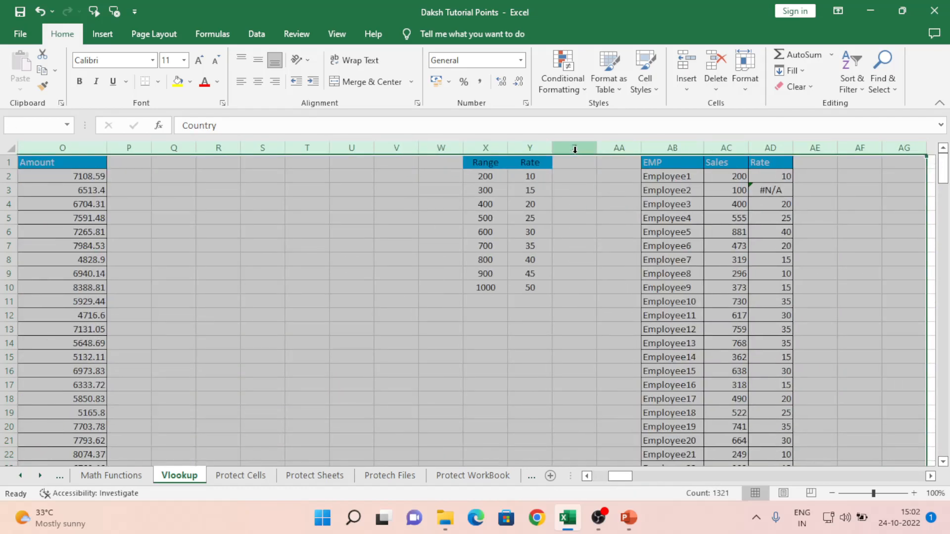
key(Left)
key(Left)
key(Left)
key(Left)
key(Left)
key(Left)
key(Left)
key(Left)
key(Left)
key(Left)
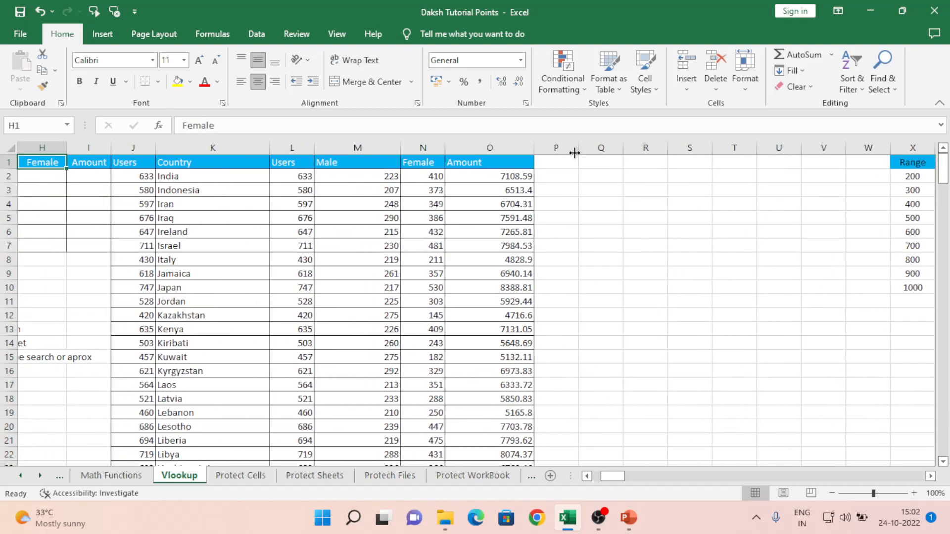
key(Right)
key(Right)
key(Right)
key(Right)
key(Right)
key(Right)
key(Right)
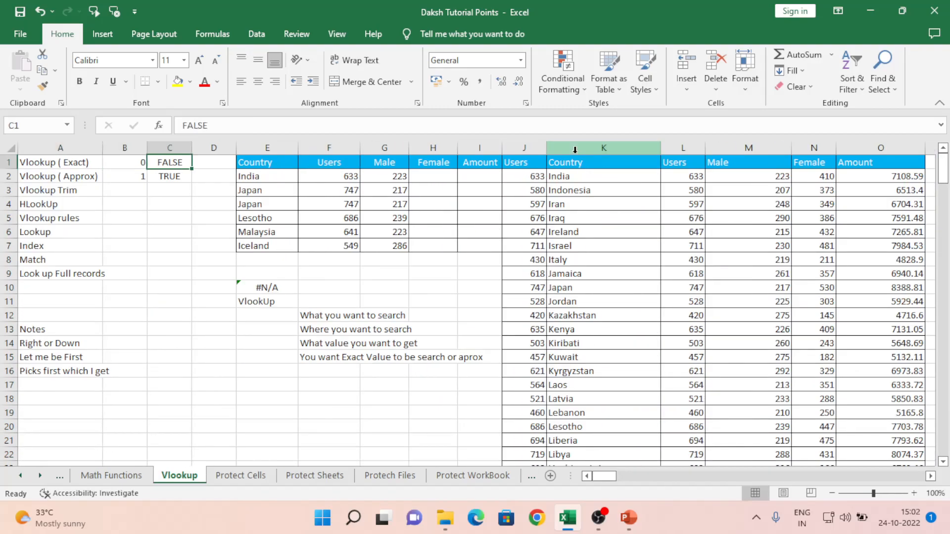
key(Right)
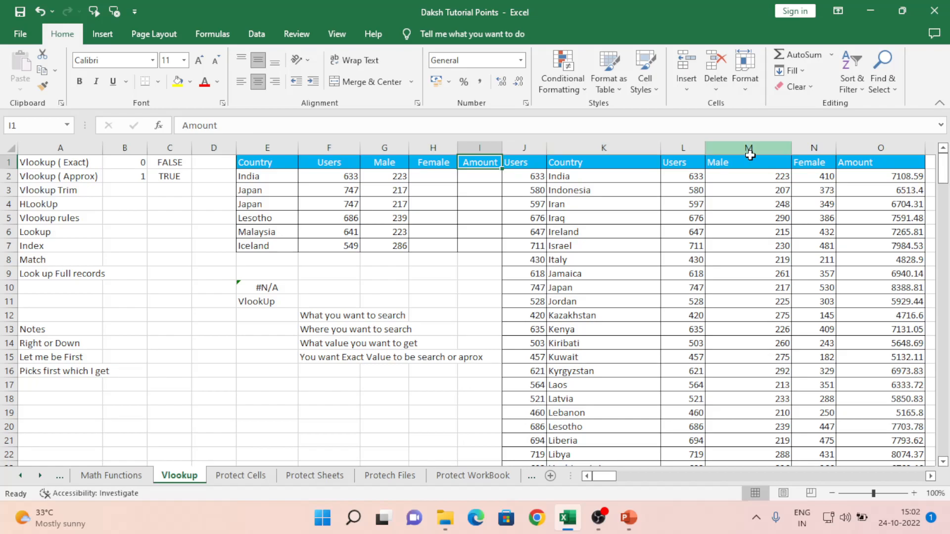
click(559, 149)
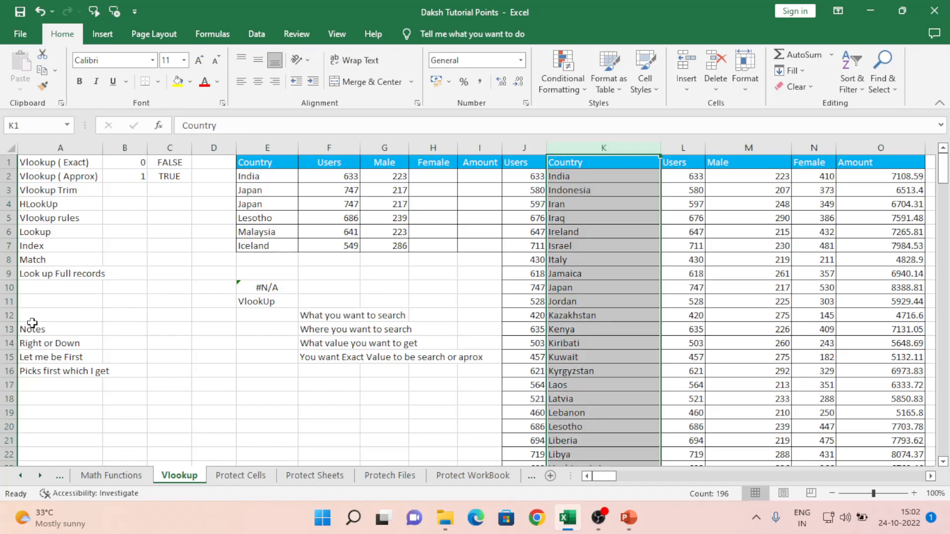
click(32, 345)
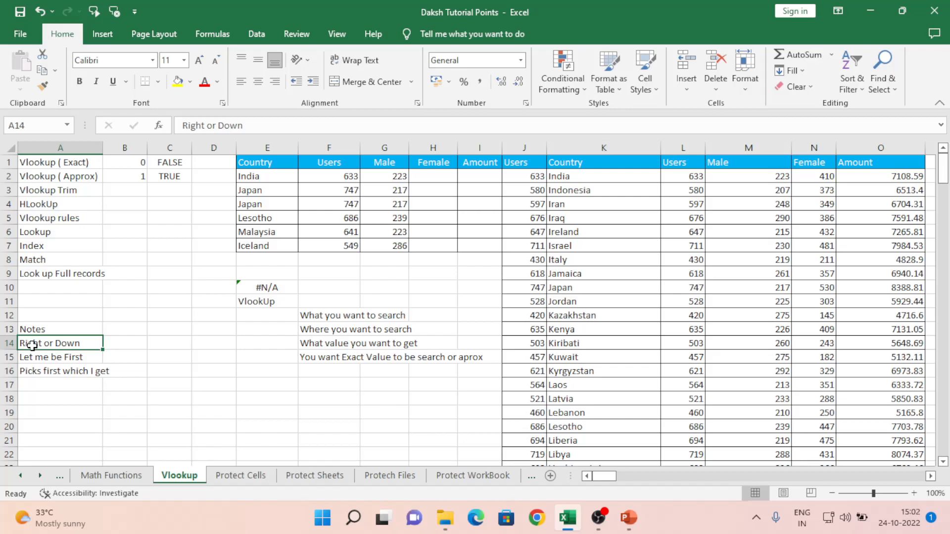
key(Right)
key(Right)
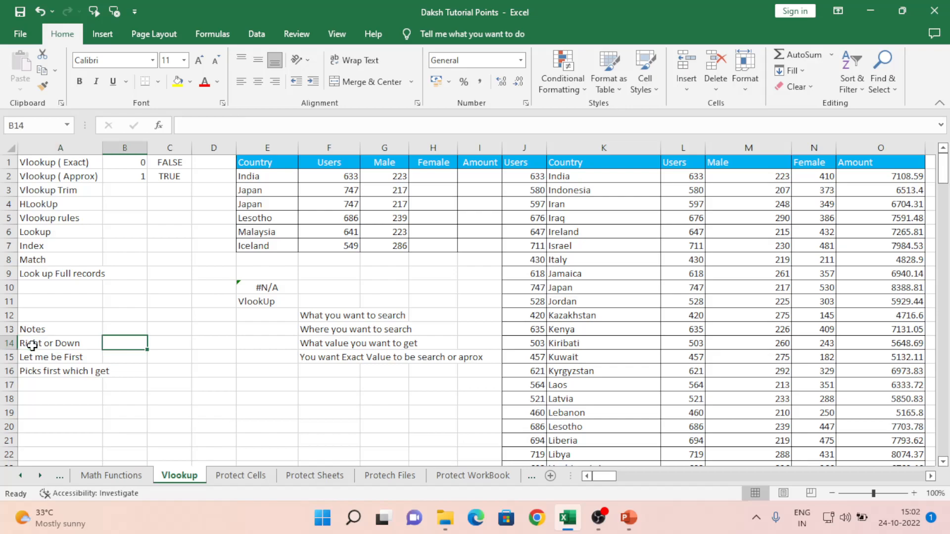
key(Right)
key(Right)
key(Right)
key(Right)
key(Right)
key(Right)
key(Right)
key(Right)
key(Right)
key(Right)
key(Right)
key(Right)
key(Right)
key(Right)
key(Right)
key(Right)
key(Right)
key(Right)
key(Right)
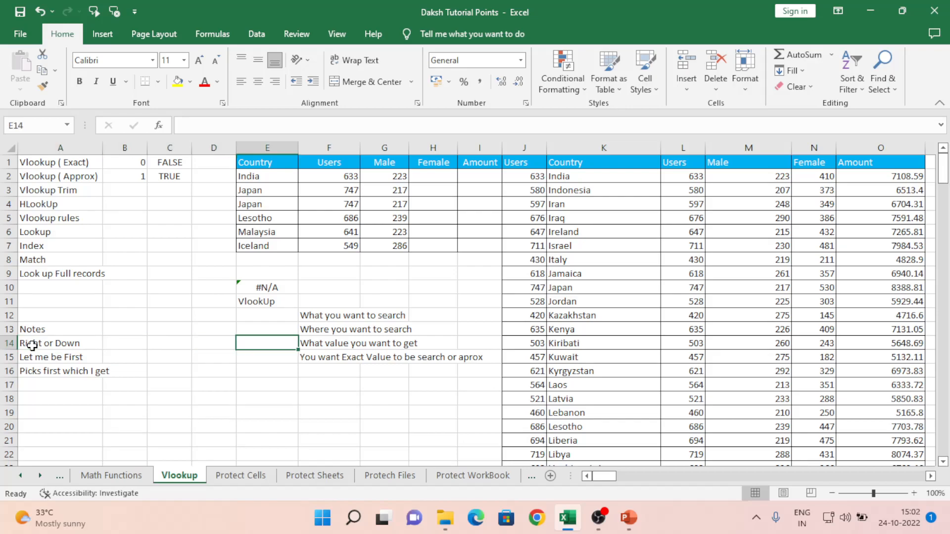
key(Right)
key(Right)
key(Right)
key(Right)
key(Right)
key(Right)
key(Right)
key(Right)
key(Right)
key(Right)
key(Right)
key(Right)
key(Right)
key(Right)
key(Right)
key(Right)
key(Right)
key(Right)
key(Right)
key(Right)
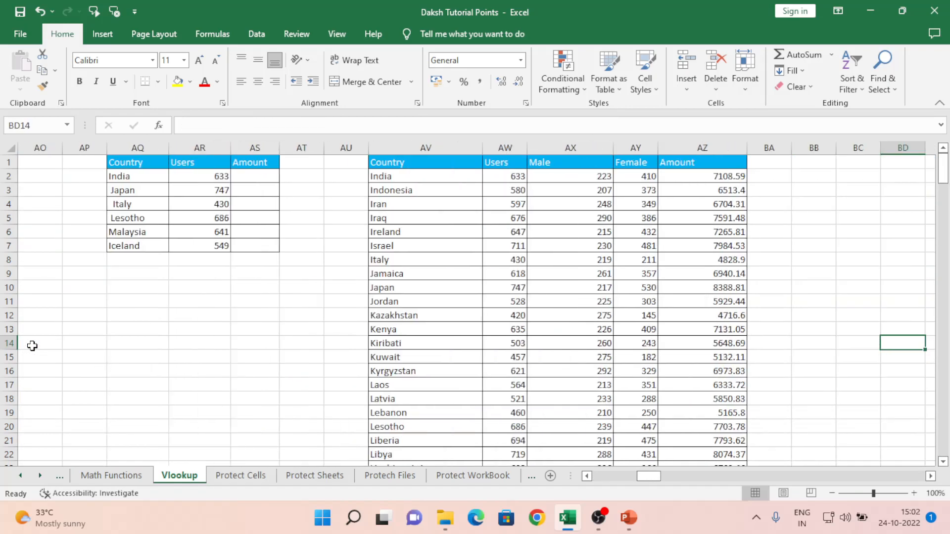
- Insert four blank rows above the horizontal country tables
key(Right)
key(Right)
key(Right)
key(Right)
key(Right)
key(Right)
key(Right)
key(Right)
key(Right)
key(Right)
key(Right)
key(Right)
key(Right)
key(Up)
key(Up)
key(Up)
key(Up)
key(Up)
key(Up)
key(Up)
key(Up)
key(Up)
key(Up)
key(Up)
key(Up)
key(Up)
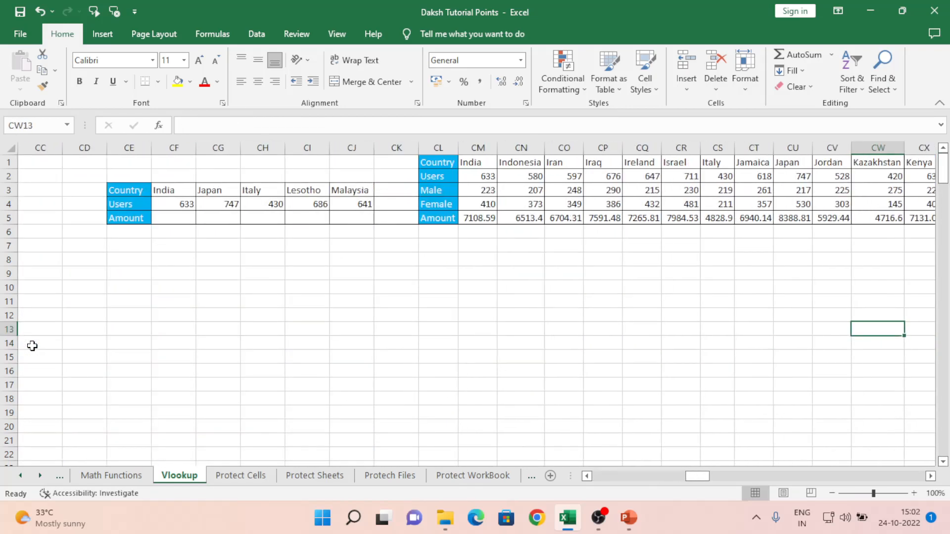
key(ctrl+Left)
key(Left)
key(Right)
key(Right)
key(shift+space)
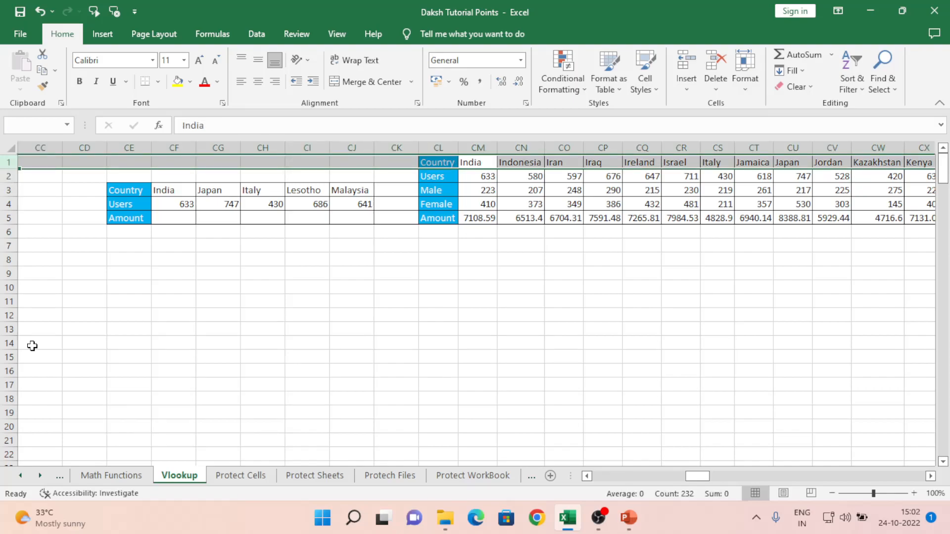
key(ctrl+plus)
key(ctrl+plus)
key(ctrl+plus)
key(ctrl+plus)
key(Down)
key(Down)
key(Down)
key(Down)
key(Down)
key(Down)
key(Down)
key(Down)
key(Down)
key(Down)
key(Down)
key(Down)
- Enter 700 in CM4 above India
key(Left)
key(Left)
key(Left)
key(Left)
key(Left)
key(Left)
key(Left)
key(Left)
key(Right)
key(Up)
key(Up)
key(Up)
key(Up)
key(Up)
key(Up)
key(Up)
key(Up)
key(Up)
key(Right)
key(Right)
key(Right)
key(Right)
key(Right)
key(Right)
key(Right)
key(Right)
key(Right)
key(Left)
key(Left)
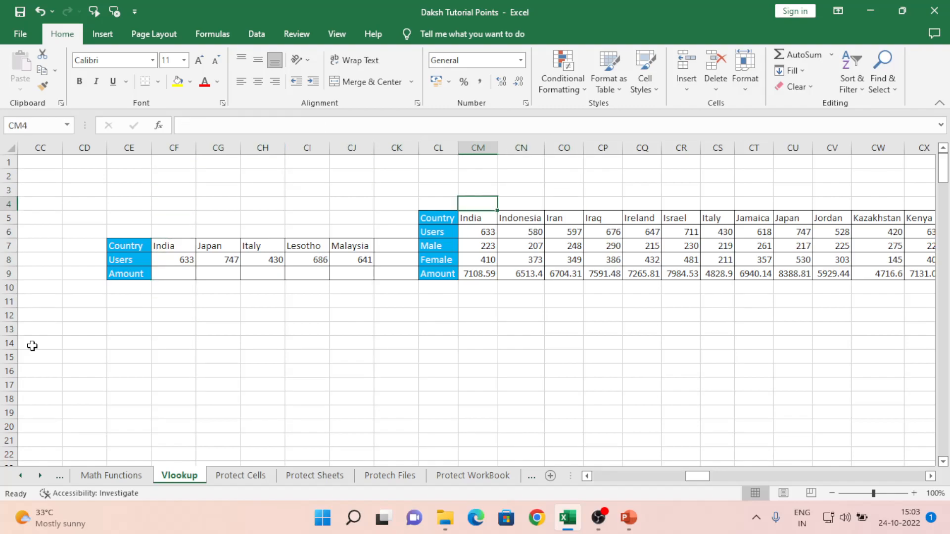
text(700)
key(Return)
- Start an HLOOKUP in CI13 pointing the lookup value toward India
key(Down)
key(Down)
key(Down)
key(Down)
key(Down)
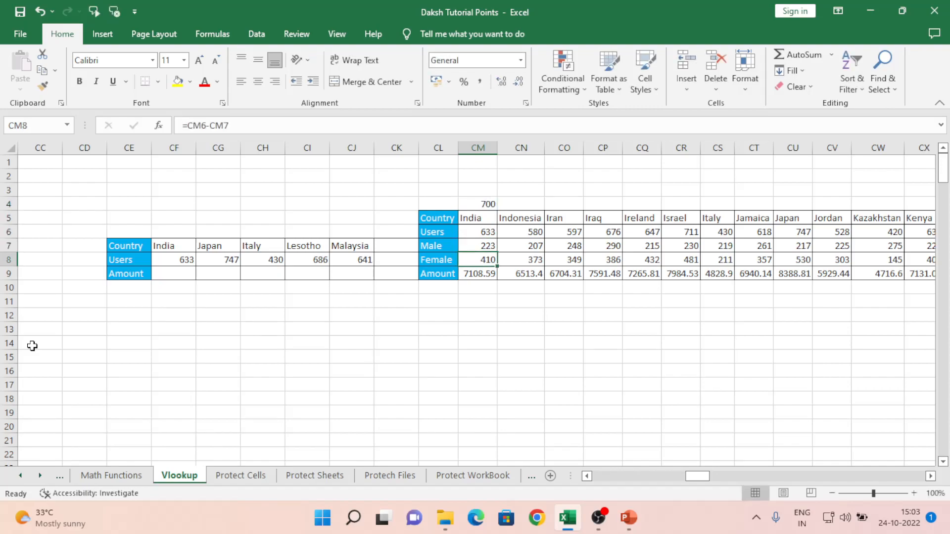
key(Left)
key(Left)
key(Left)
key(Left)
key(Down)
key(Down)
key(Down)
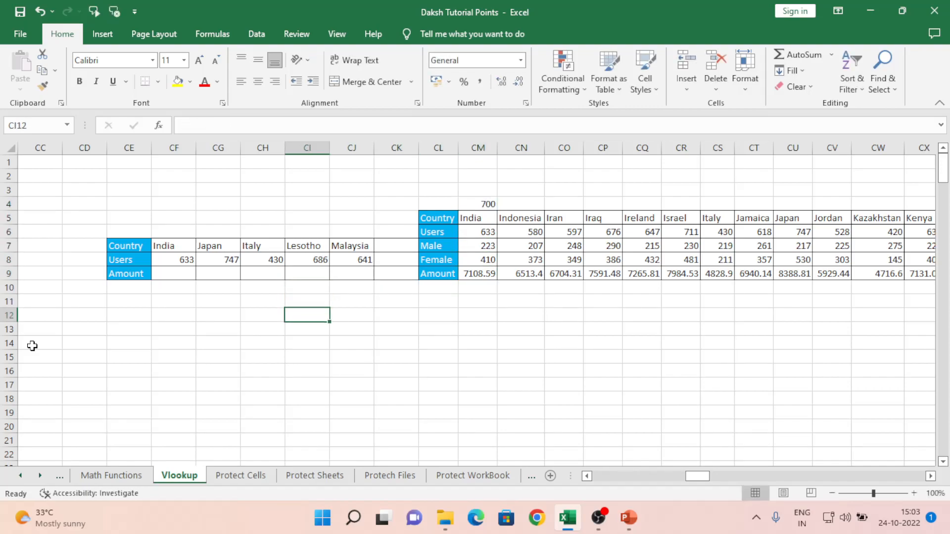
text(=h)
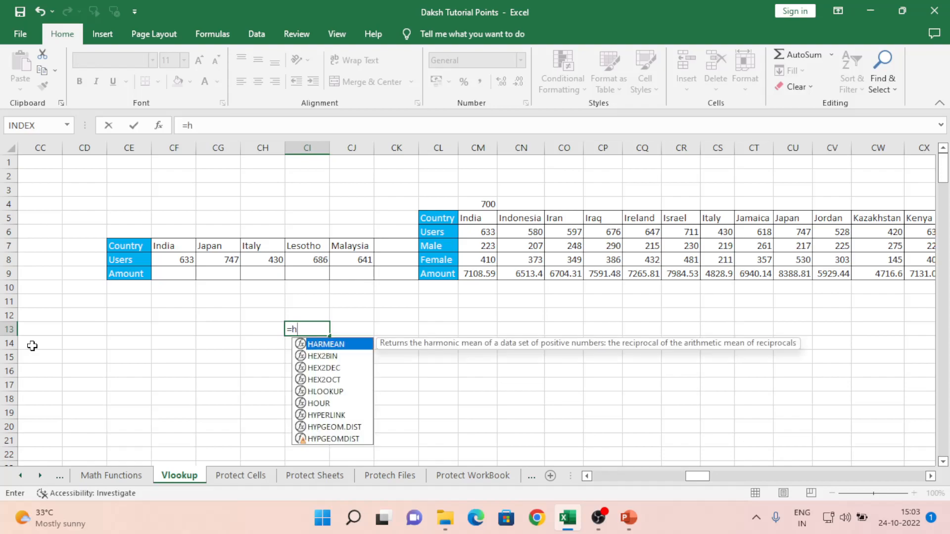
text(lo)
key(Tab)
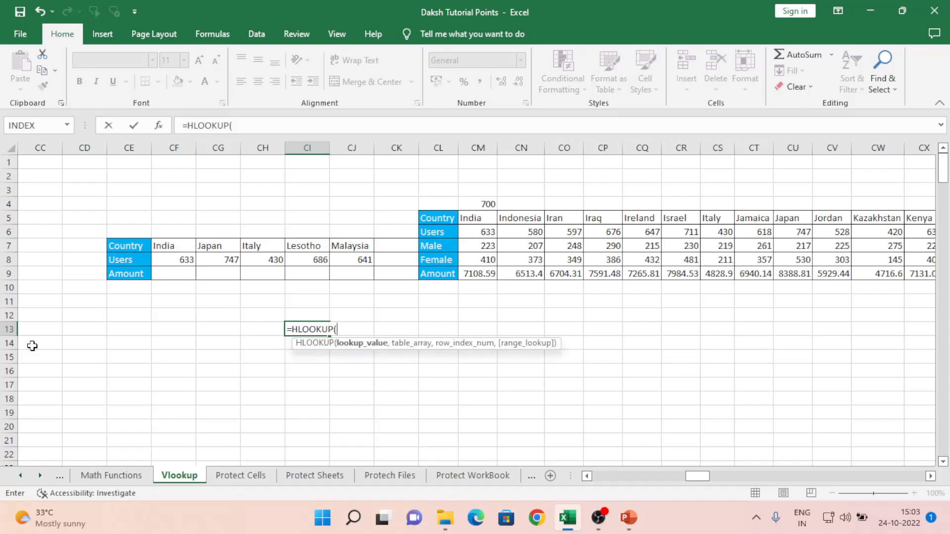
key(Up)
key(Up)
key(Up)
key(Up)
key(Up)
key(Left)
key(Left)
key(Left)
- Stretch the HLOOKUP table range from CM4 across to XFD9
key(Up)
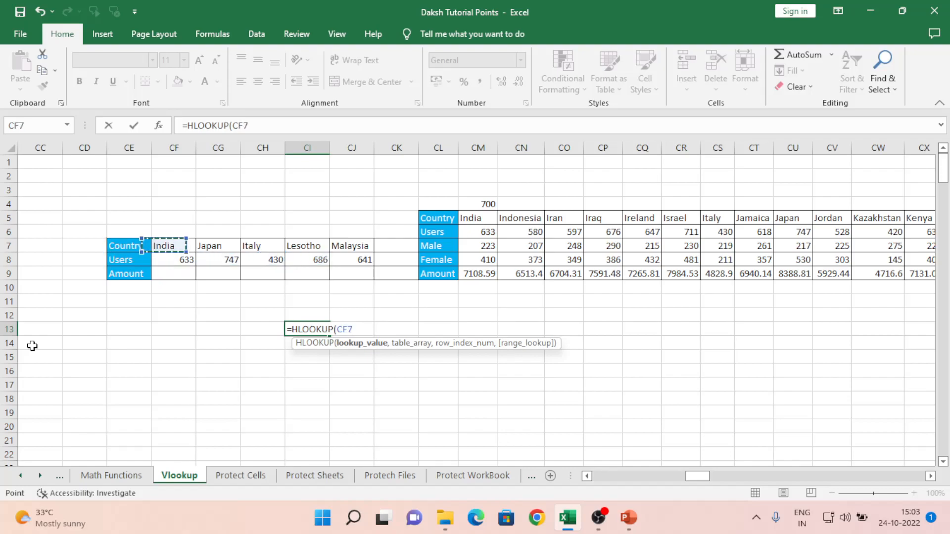
text(,)
key(Right)
key(Right)
key(Right)
key(Right)
key(Right)
key(Up)
key(Up)
key(Up)
key(Up)
key(Up)
key(Up)
key(Up)
key(Up)
key(Up)
key(Left)
key(Down)
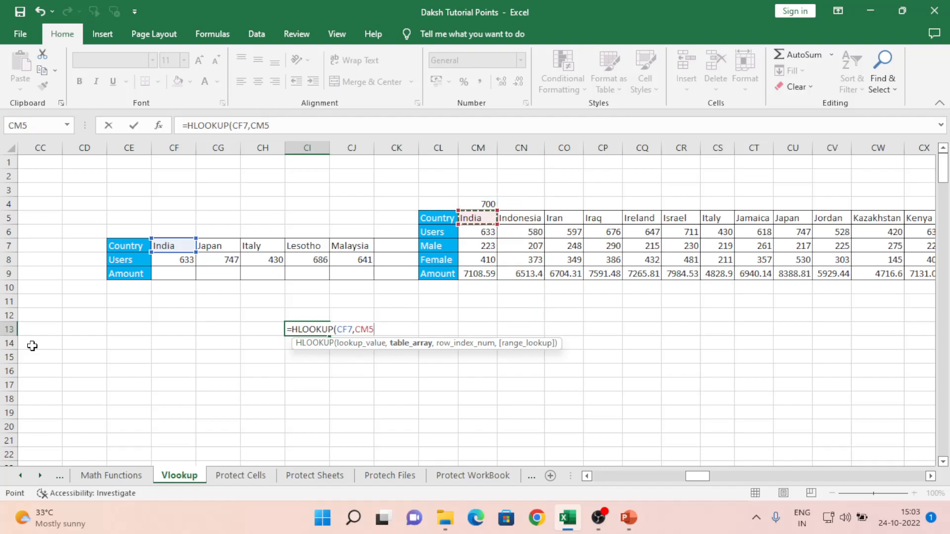
key(Up)
key(shift+Down)
key(shift+Down)
key(shift+Down)
key(shift+Down)
key(shift+Down)
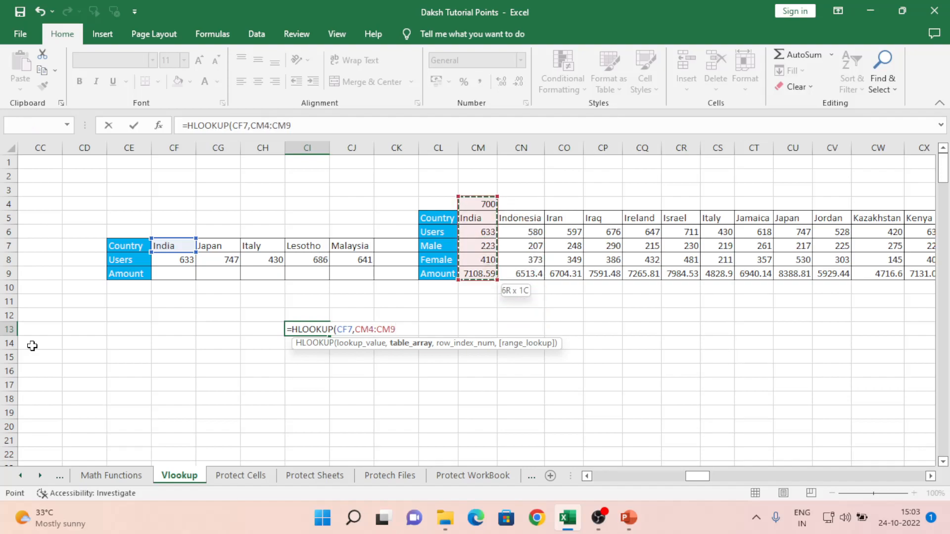
key(ctrl+shift+Right)
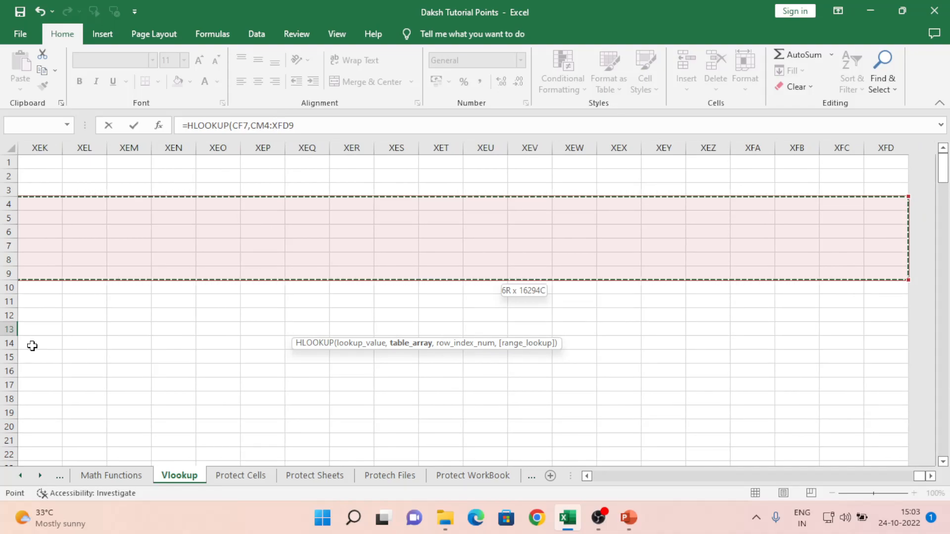
- Commit the incomplete formula, dismiss the too-few-arguments warning, and cancel the edit
text(,)
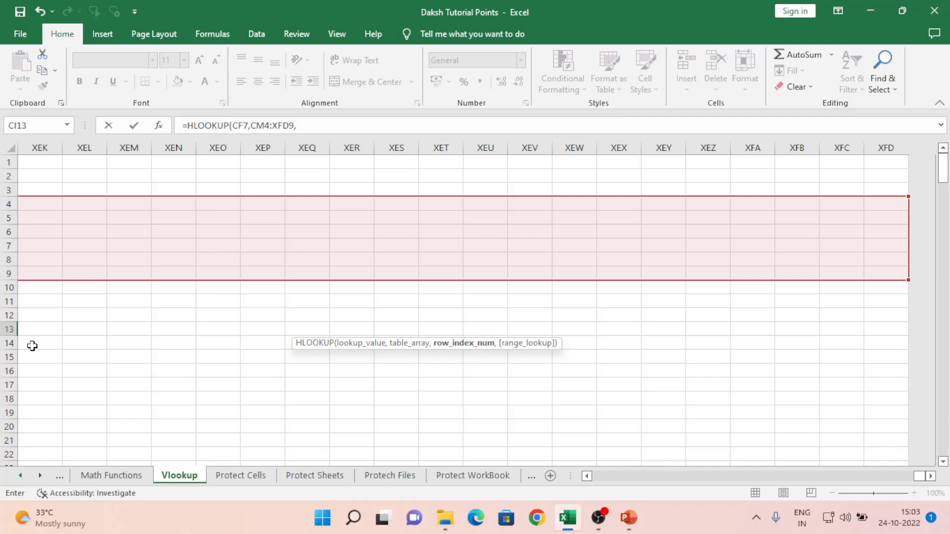
key(BackSpace)
key(Return)
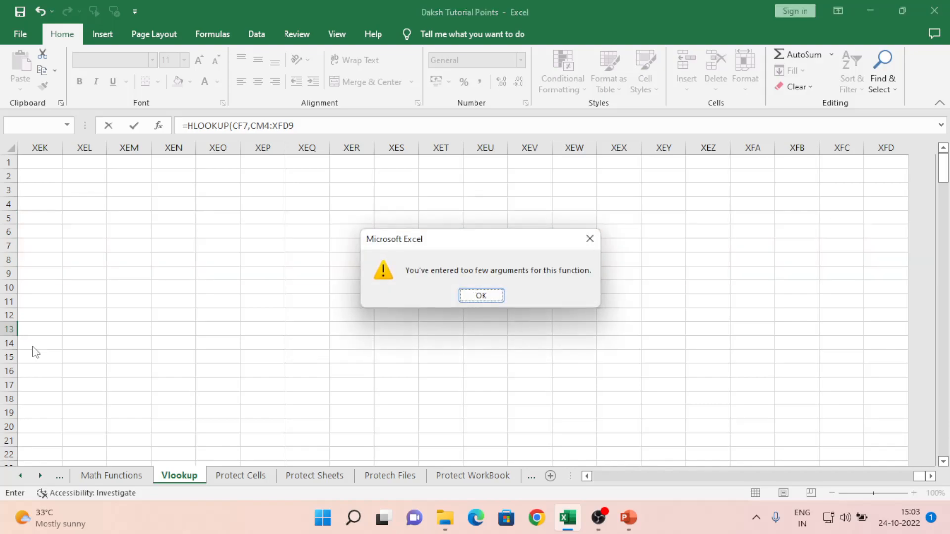
key(Return)
key(Escape)
click(32, 345)
- Start an HLOOKUP in CF11 using India in CF7 as the lookup value
key(Left)
key(Left)
key(Left)
key(Left)
key(Left)
key(Up)
key(Up)
key(Up)
key(Right)
key(Right)
key(Right)
text(=hl)
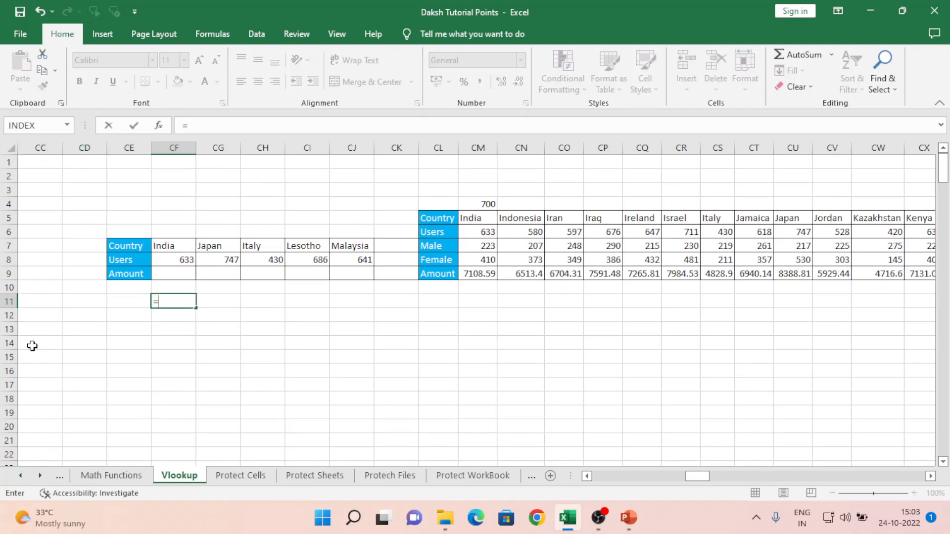
key(Tab)
key(Up)
key(Up)
key(Up)
key(Up)
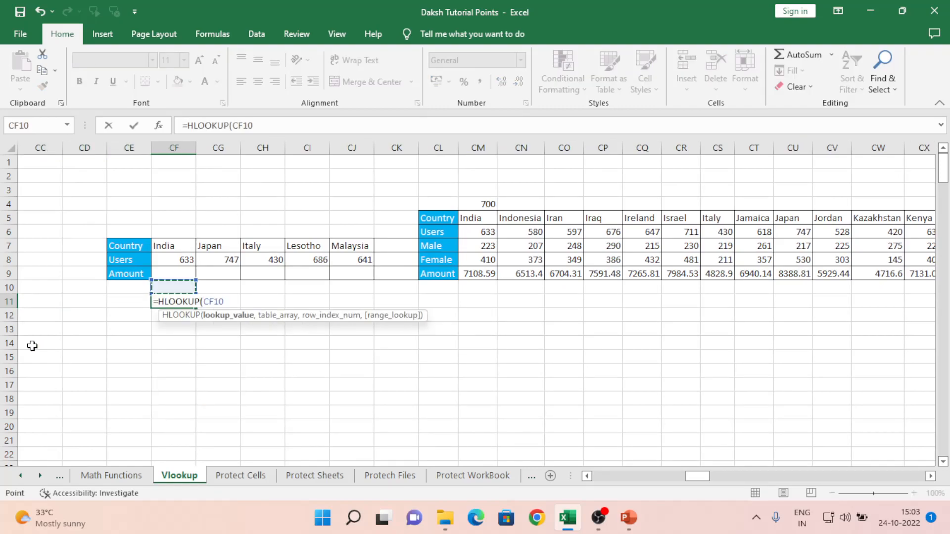
text(,)
- Give it table range $CM$4:$DZ$9, row index -1 and exact match, returning #N/A
key(Right)
key(Right)
key(Right)
key(Right)
key(Right)
key(Right)
key(Right)
key(Right)
key(Up)
key(Up)
key(Up)
key(Up)
key(Up)
key(Up)
key(Up)
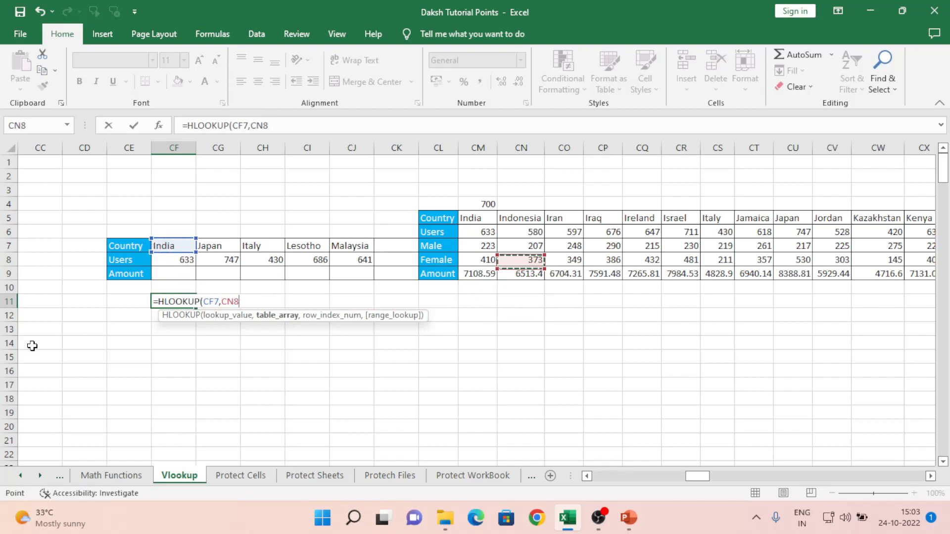
key(Left)
key(shift+Down)
key(shift+Down)
key(shift+Down)
key(shift+Down)
key(shift+Down)
key(shift+Down)
key(shift+Down)
key(shift+Up)
key(shift+Up)
key(shift+Right)
key(shift+Right)
key(shift+Right)
key(shift+Right)
key(shift+Right)
key(shift+Right)
key(shift+Right)
key(shift+Right)
key(shift+Right)
key(shift+Right)
key(shift+Right)
key(shift+Right)
key(shift+Right)
key(shift+Right)
key(shift+Right)
key(shift+Right)
key(shift+Right)
key(shift+Right)
key(shift+Right)
key(shift+Right)
key(shift+Right)
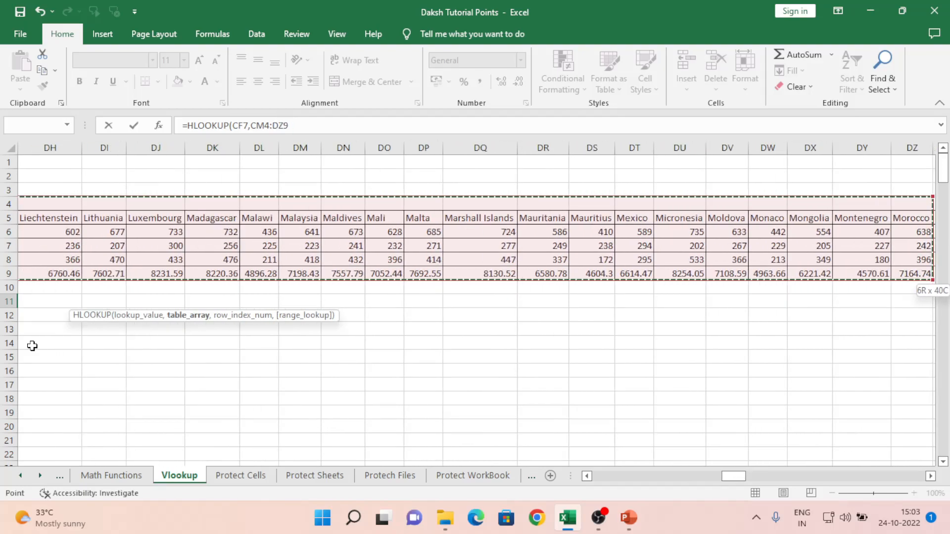
key(F4)
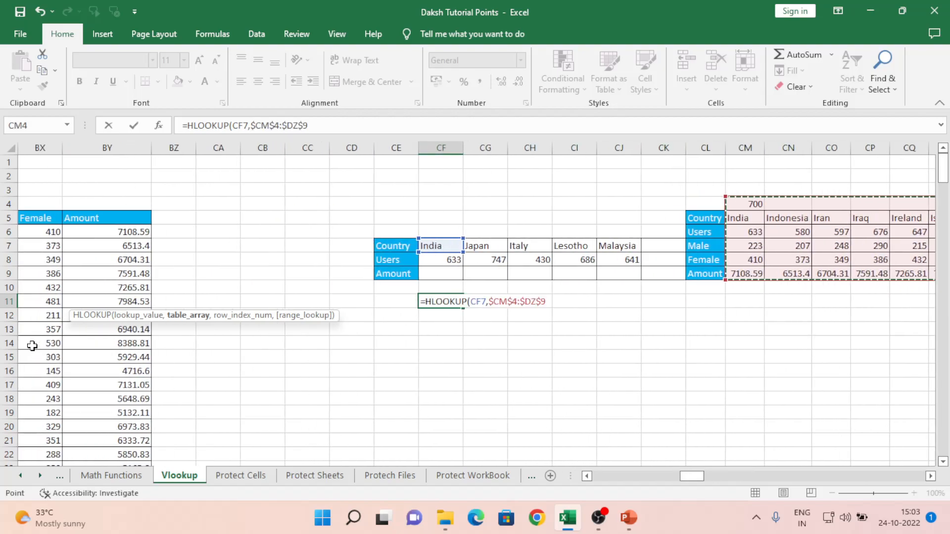
text(,-1)
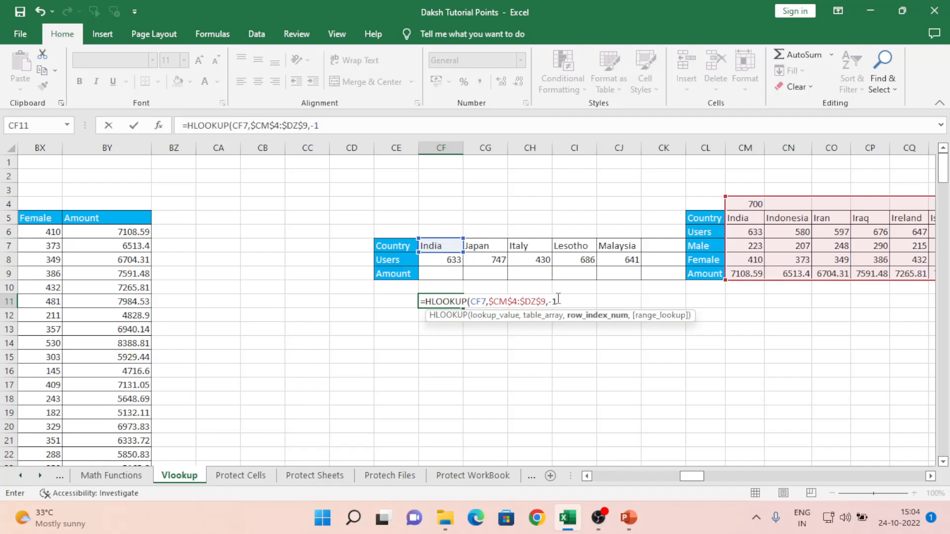
text(,0)
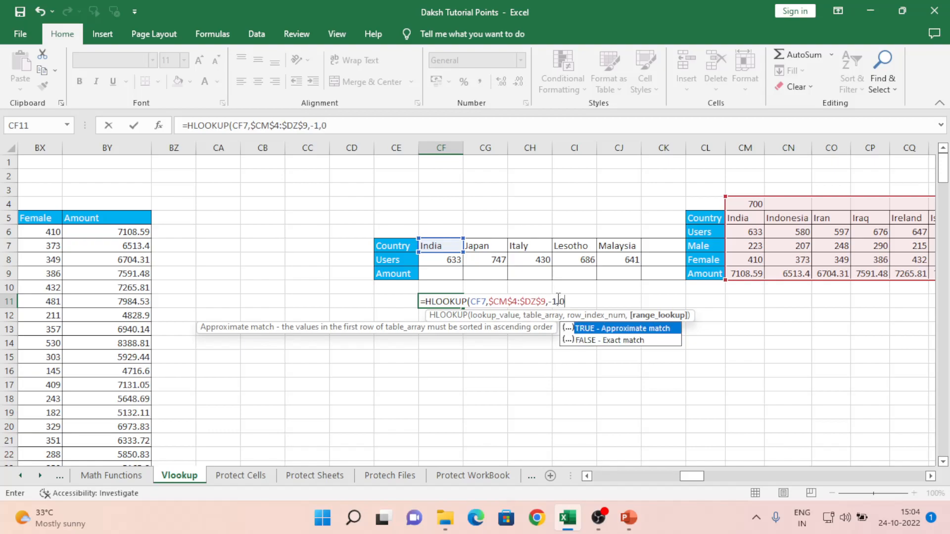
key(ctrl+Return)
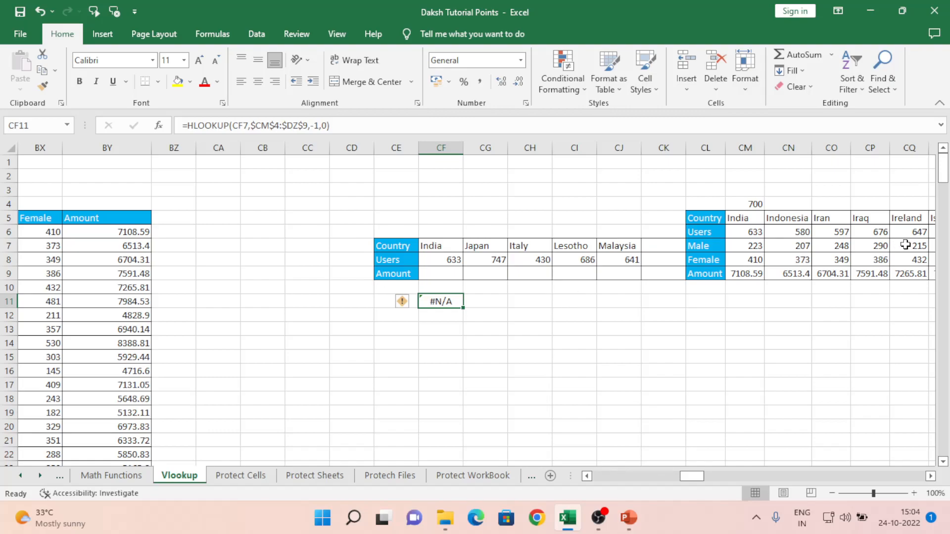
- Check the CF11 formula and select India's values in CM5:CM9
click(734, 218)
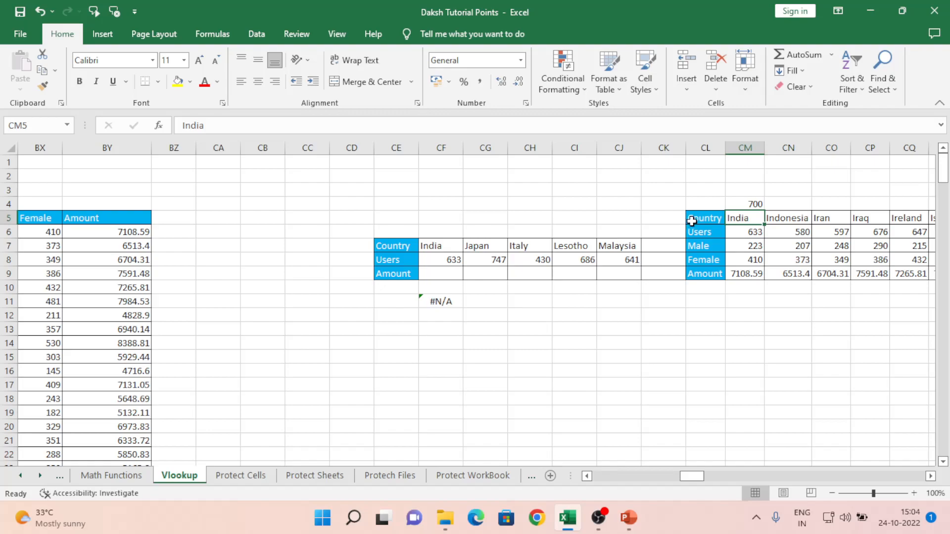
click(431, 302)
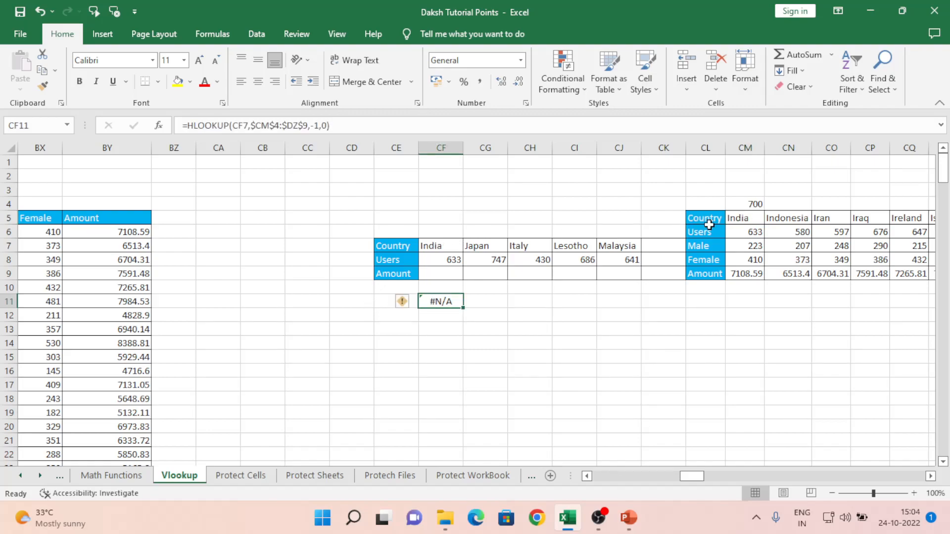
click(747, 218)
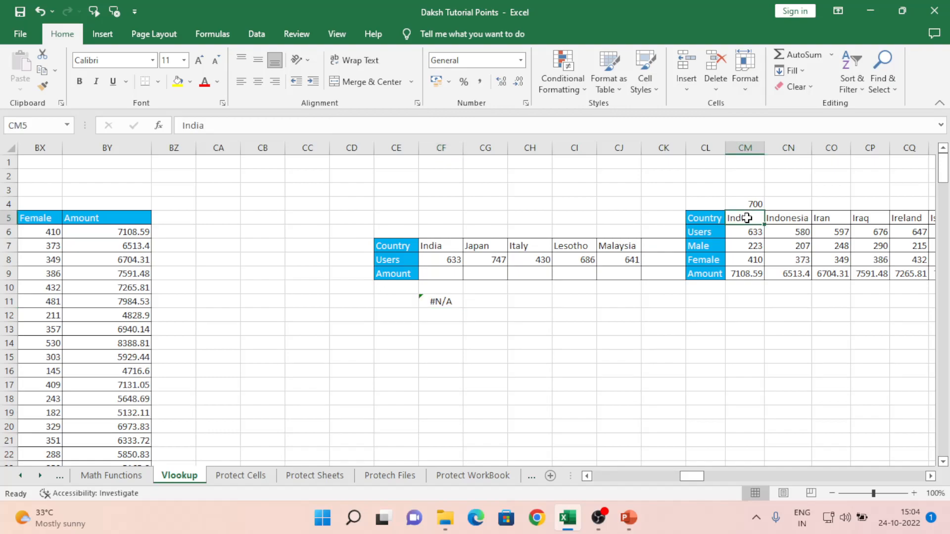
key(shift+Down)
key(shift+Down)
key(shift+Down)
key(shift+Down)
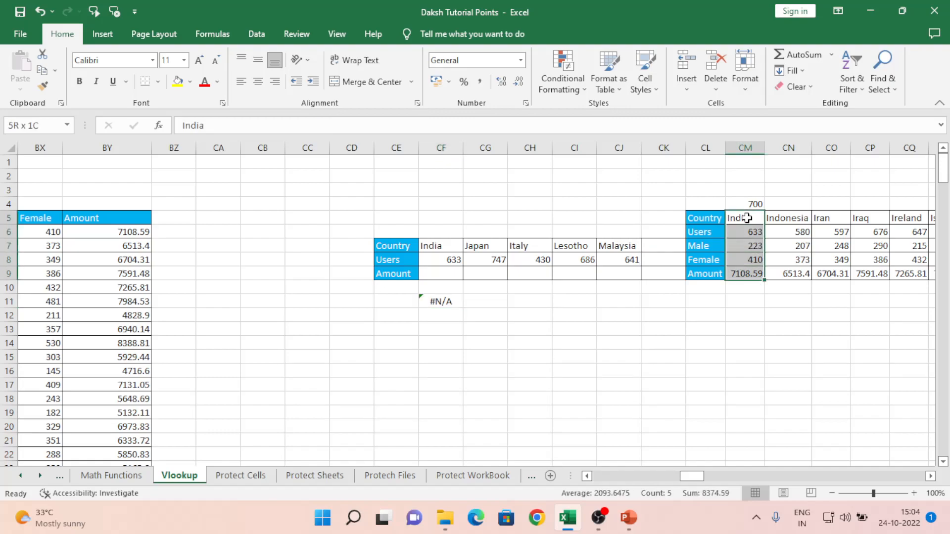
- Go back to the sheet's top-left and inspect E16, India in E6, column K and E14
key(Left)
key(Left)
key(Left)
key(Left)
key(Left)
key(Left)
key(Left)
key(Left)
key(Left)
key(Left)
key(Left)
key(Left)
key(Left)
key(Left)
key(Left)
key(Left)
key(Left)
key(Left)
key(Left)
key(Left)
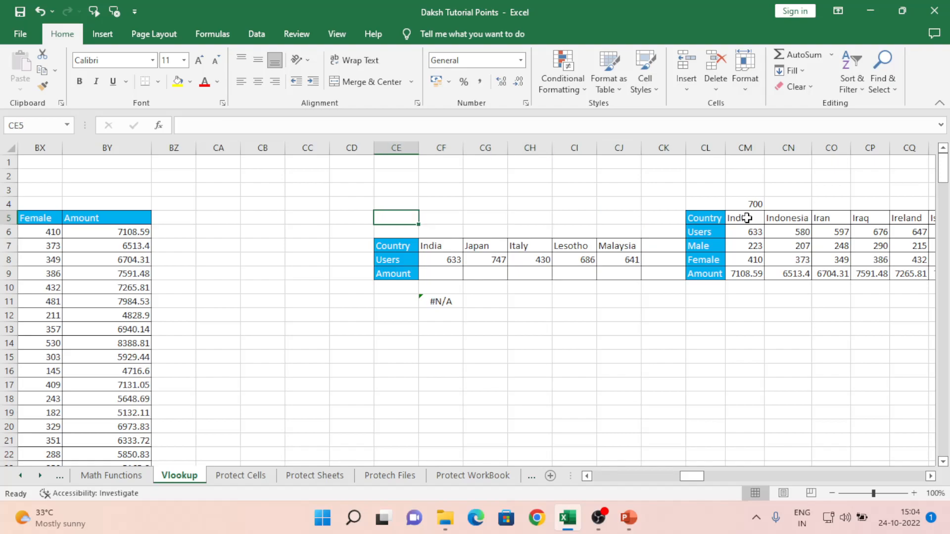
key(Left)
key(Left)
key(Left)
key(Left)
key(Left)
key(Left)
key(Left)
key(Left)
key(Left)
key(Left)
key(Left)
key(Left)
key(Left)
key(Left)
key(Left)
key(Left)
key(Left)
key(Left)
key(Left)
key(Left)
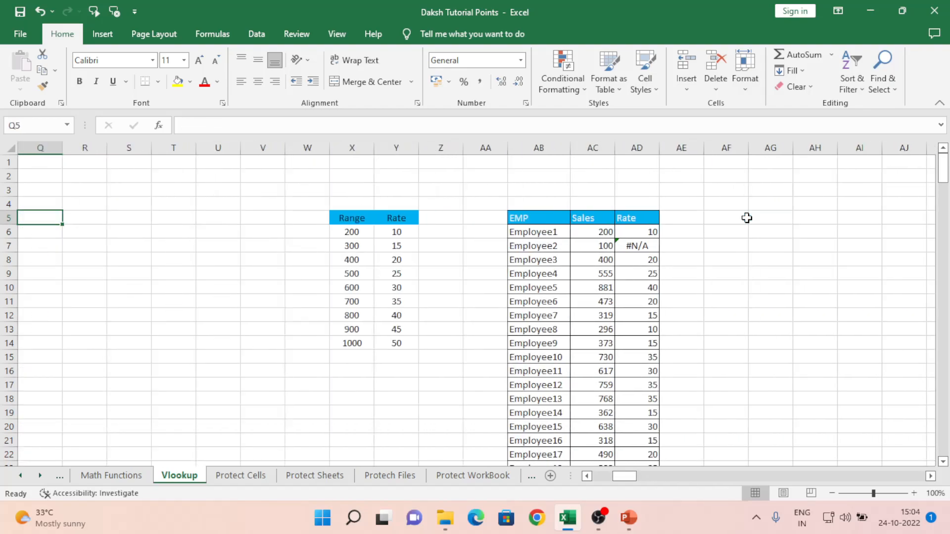
key(ctrl+Home)
key(Down)
key(Down)
key(Down)
key(Down)
key(Down)
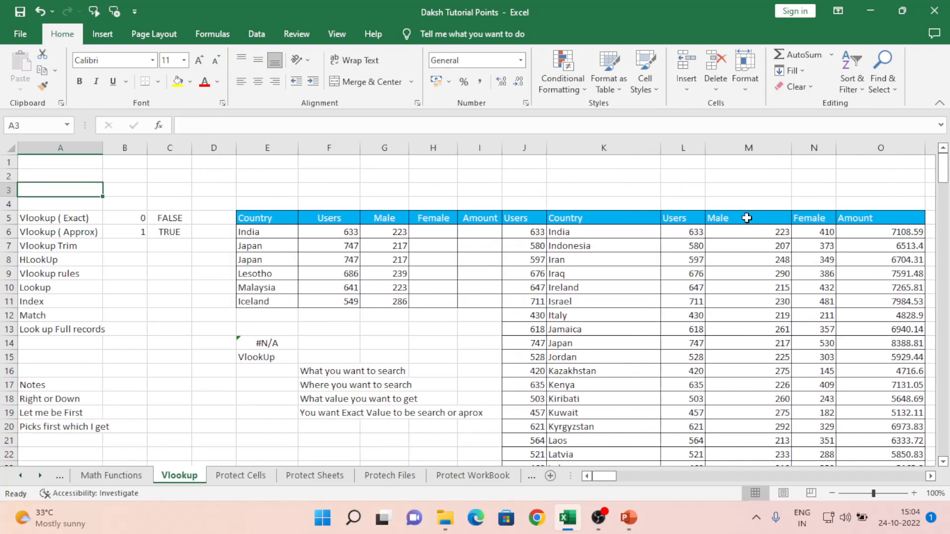
key(Down)
key(Down)
key(Down)
key(Down)
key(Down)
key(Down)
key(Down)
key(Down)
key(Down)
key(Down)
key(Down)
key(Down)
key(Down)
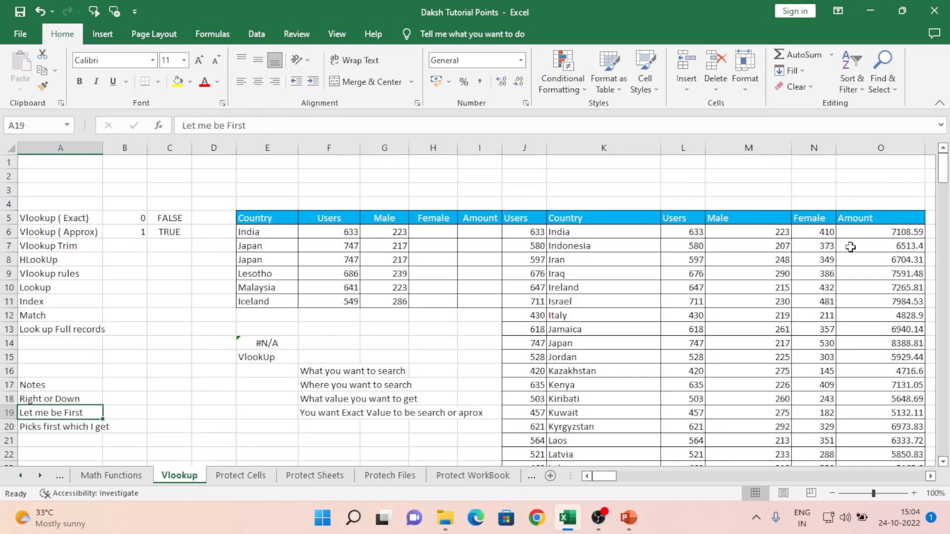
click(264, 372)
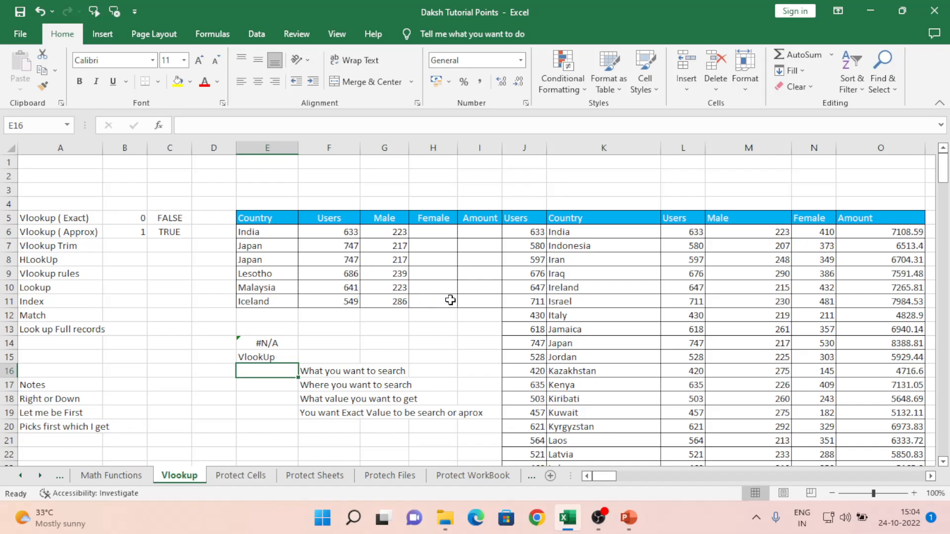
click(248, 235)
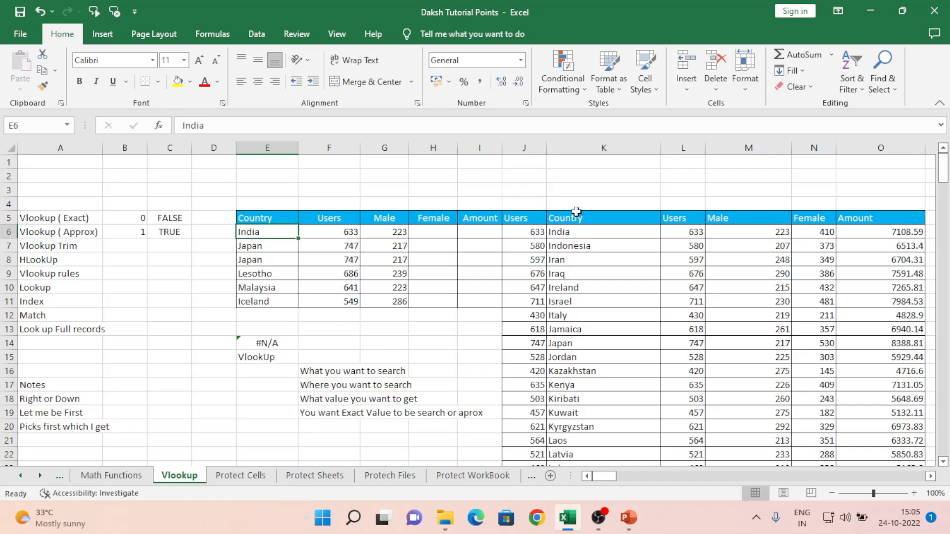
click(590, 146)
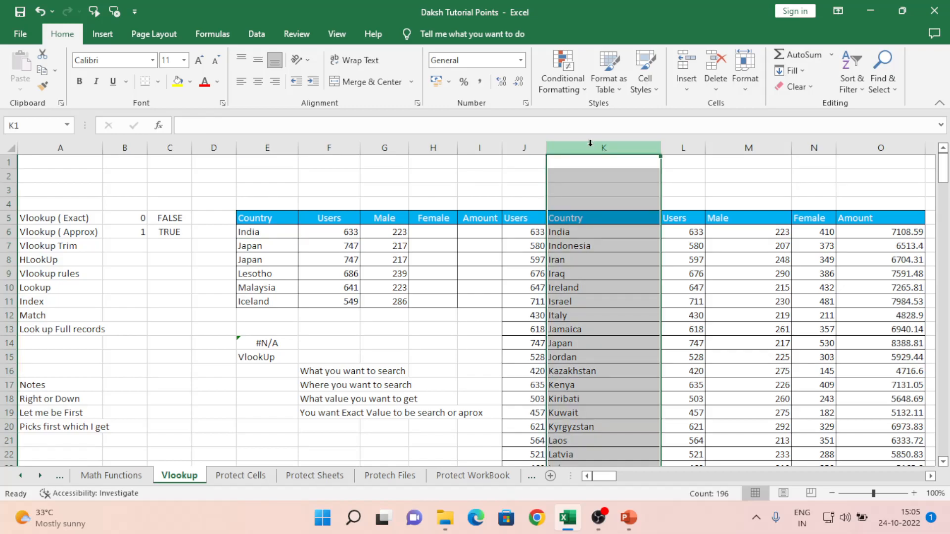
click(259, 342)
- Start a VLOOKUP in E14 that looks up E6 in the range J5:O200
text(=vl)
key(Tab)
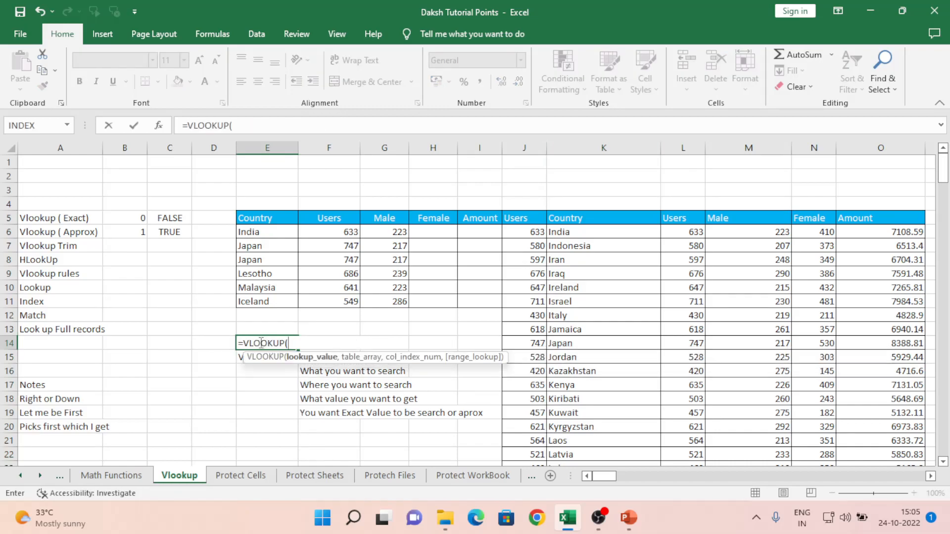
key(Up)
key(Up)
key(Up)
key(Up)
key(Up)
key(Up)
key(Up)
key(Up)
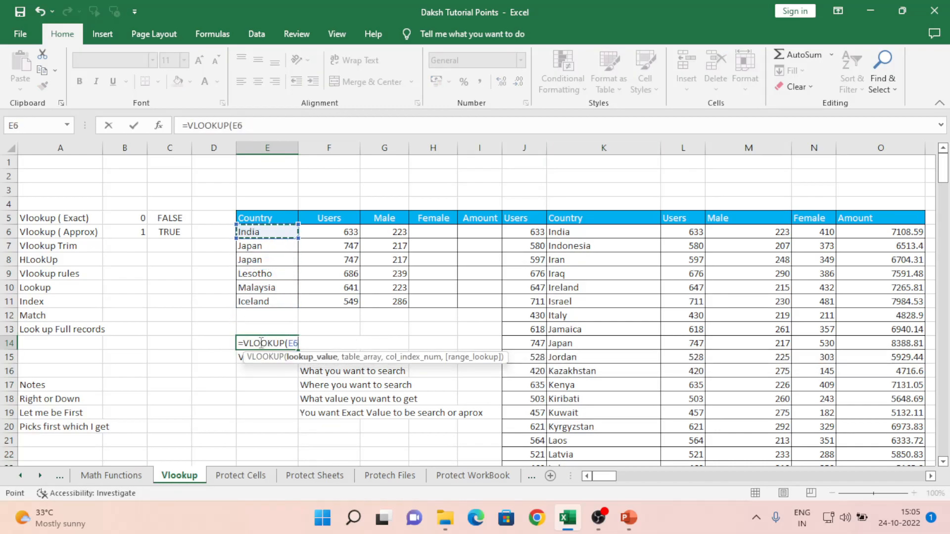
text(,)
key(Right)
key(Right)
key(Right)
key(Right)
key(Right)
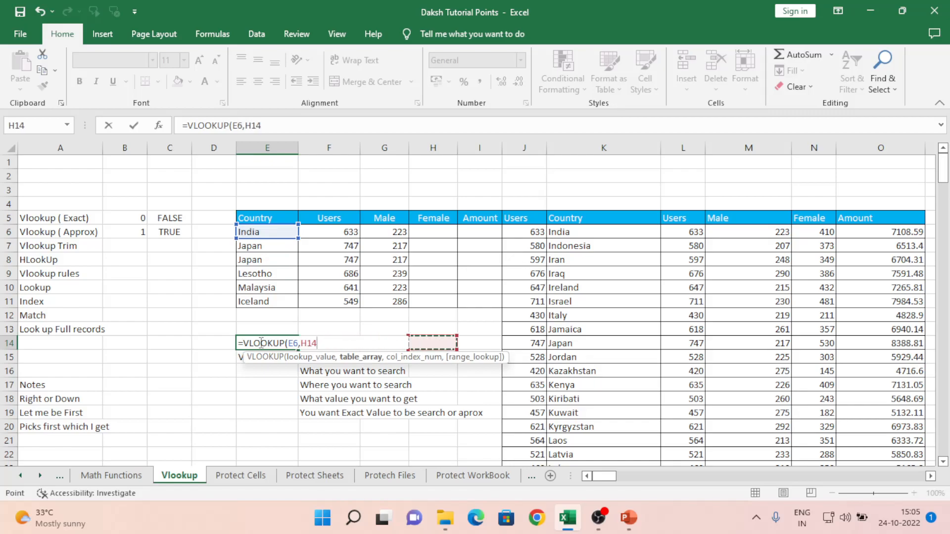
key(ctrl+Up)
key(Right)
key(Left)
key(shift+Right)
key(shift+Right)
key(shift+Right)
key(shift+Right)
key(shift+Right)
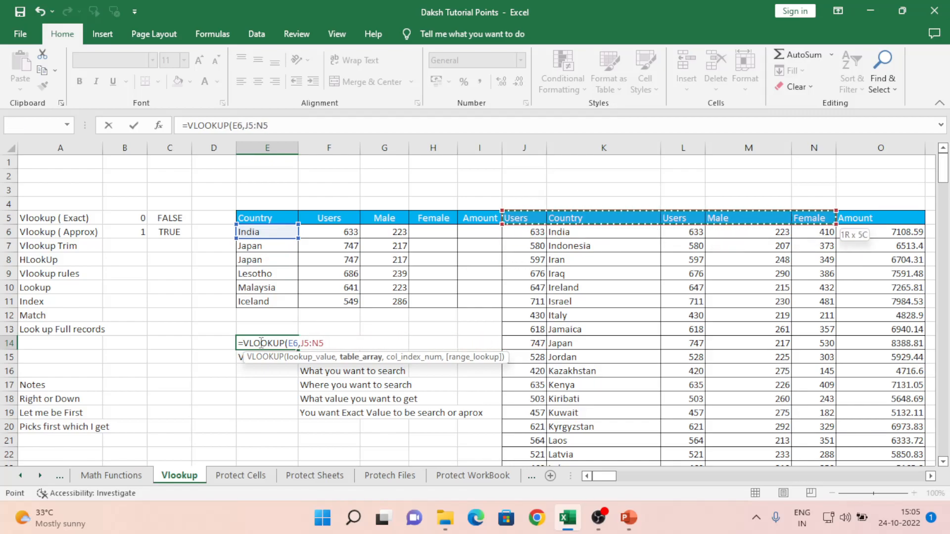
key(ctrl+shift+Down)
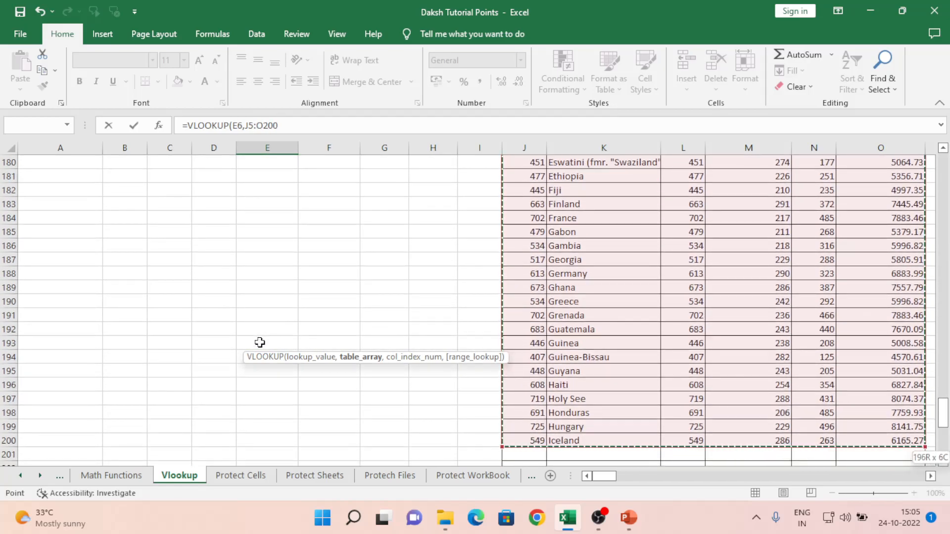
- Complete the formula with column index 3 and exact match 0, giving =VLOOKUP(E6,J5:O200,3,0)
text(,)
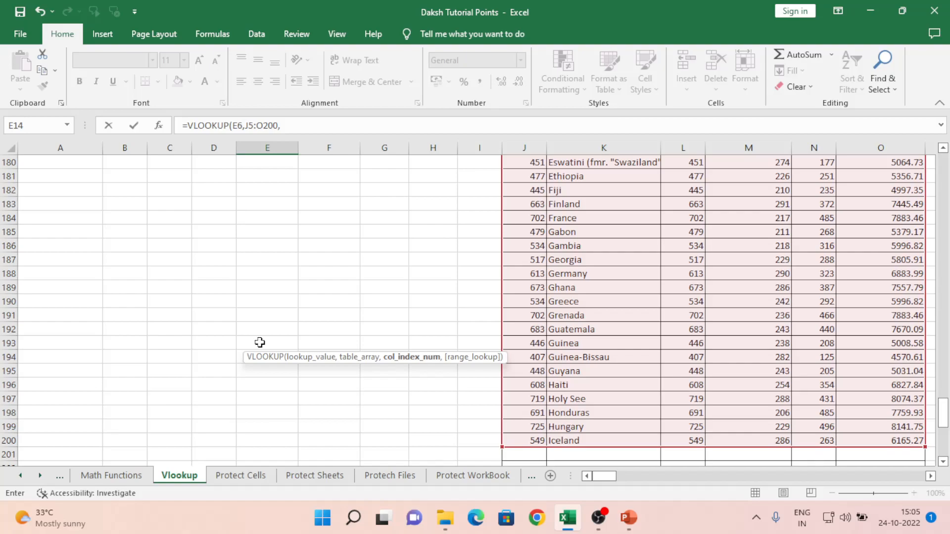
text(3,)
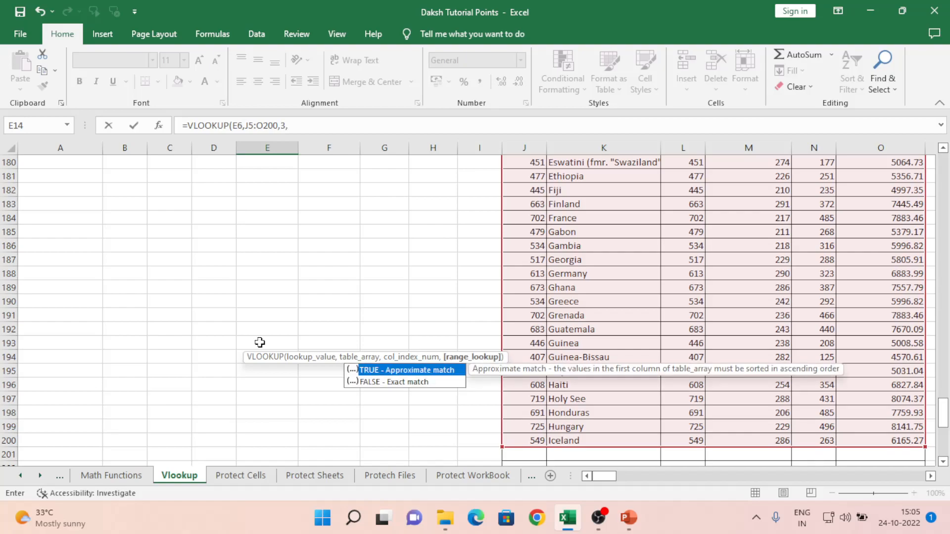
text(,)
key(BackSpace)
key(BackSpace)
text(0)
key(shift+Return)
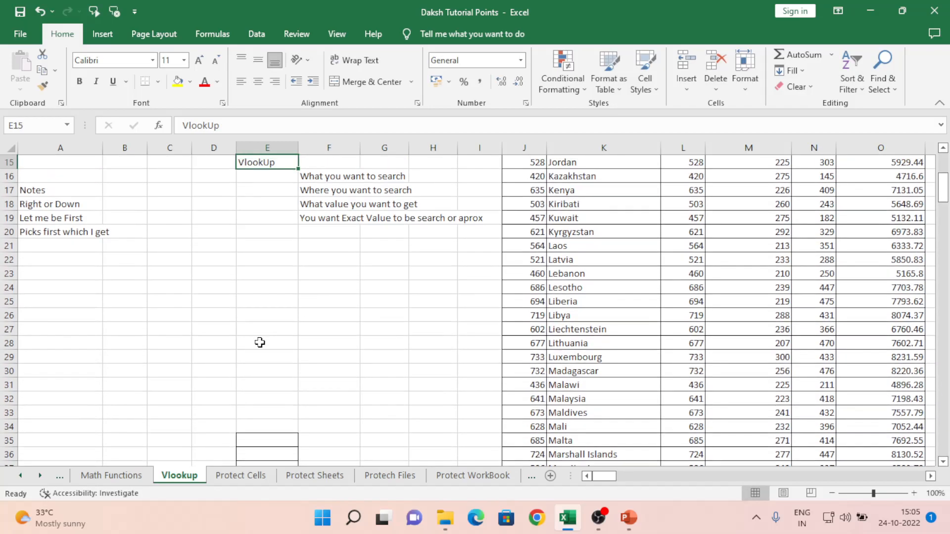
- Delete the VlookUp label from E15
scroll(260, 342, up, 2)
key(Down)
key(Down)
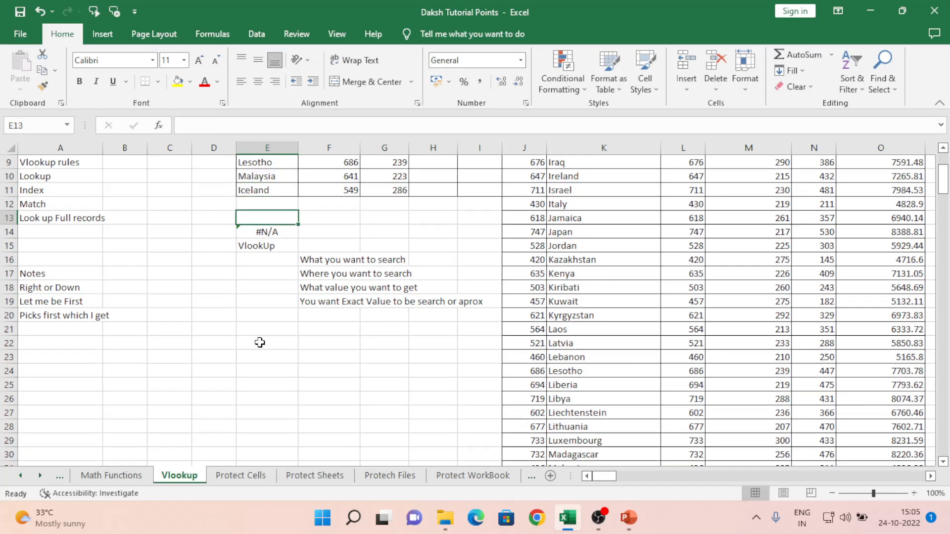
key(Delete)
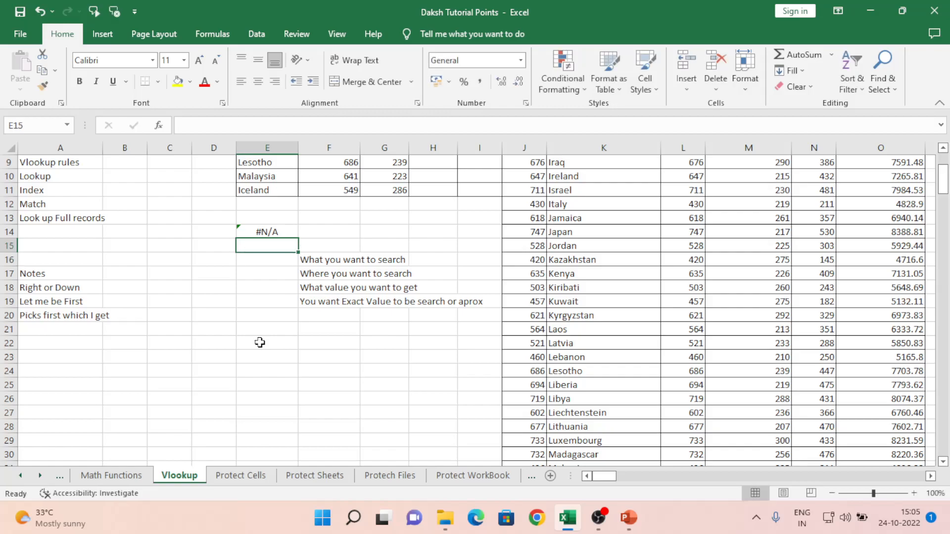
key(Up)
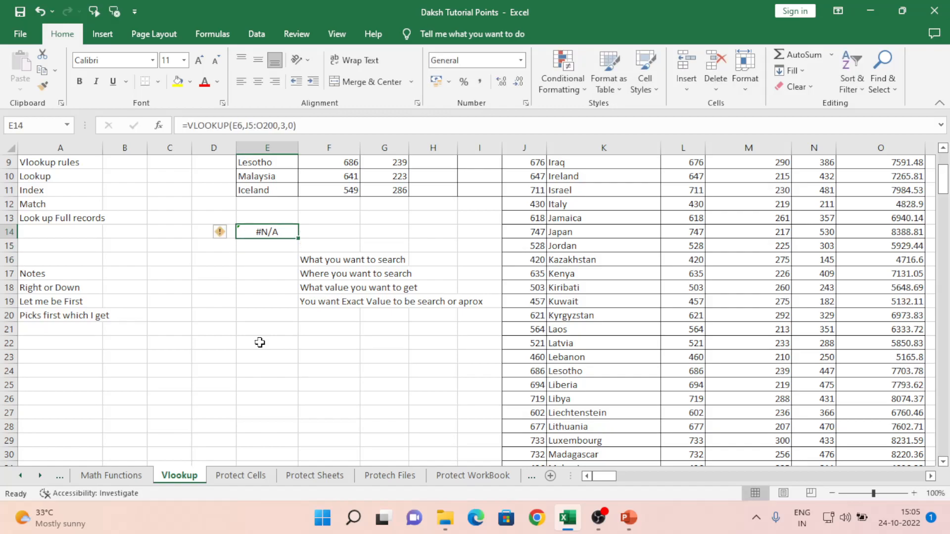
key(Up)
key(Up)
key(Up)
key(Up)
key(Up)
key(Up)
key(Up)
key(Up)
key(Up)
key(Up)
key(Up)
key(Up)
key(Up)
key(Down)
key(Down)
key(Down)
key(Down)
key(Down)
key(Down)
key(Down)
key(Down)
key(Down)
key(Down)
key(Down)
key(Down)
key(Down)
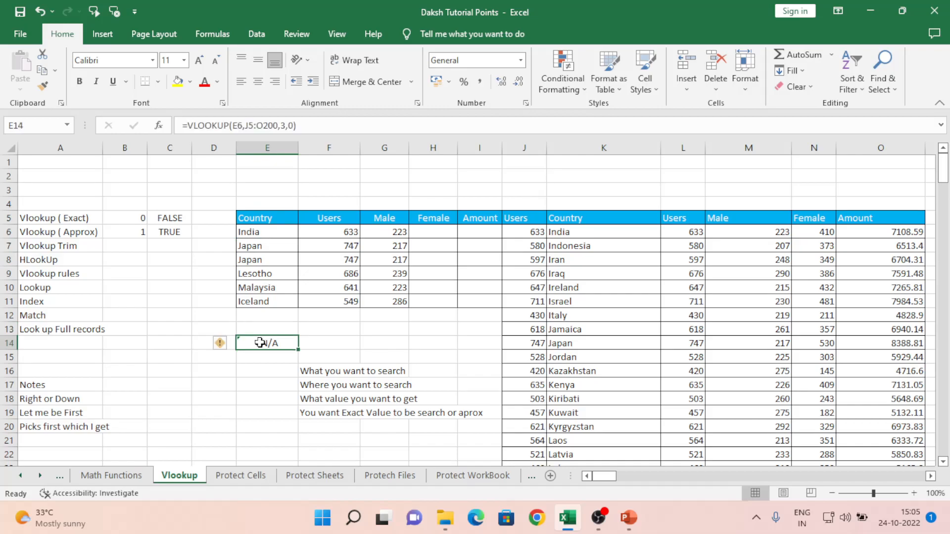
- Check E14's formula references against columns J and K and the India value in E6
double_click(259, 342)
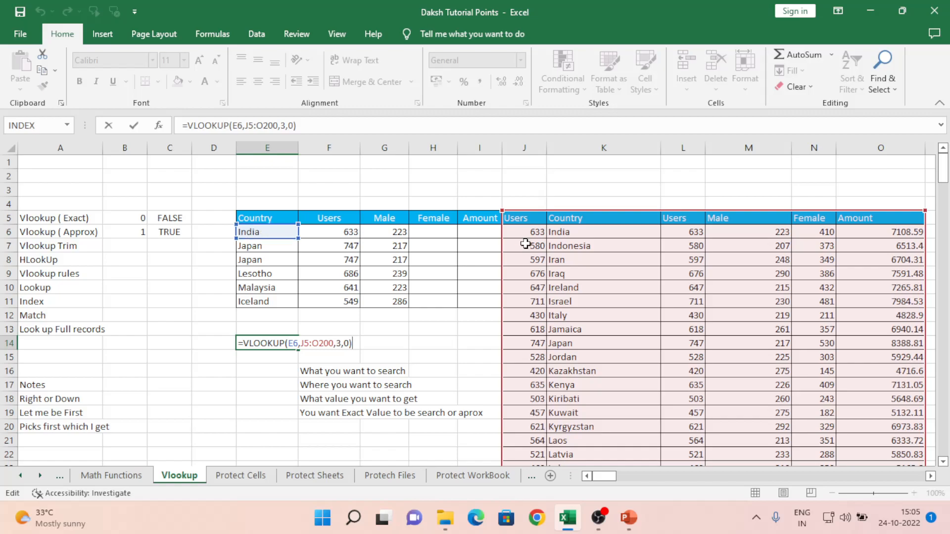
click(524, 147)
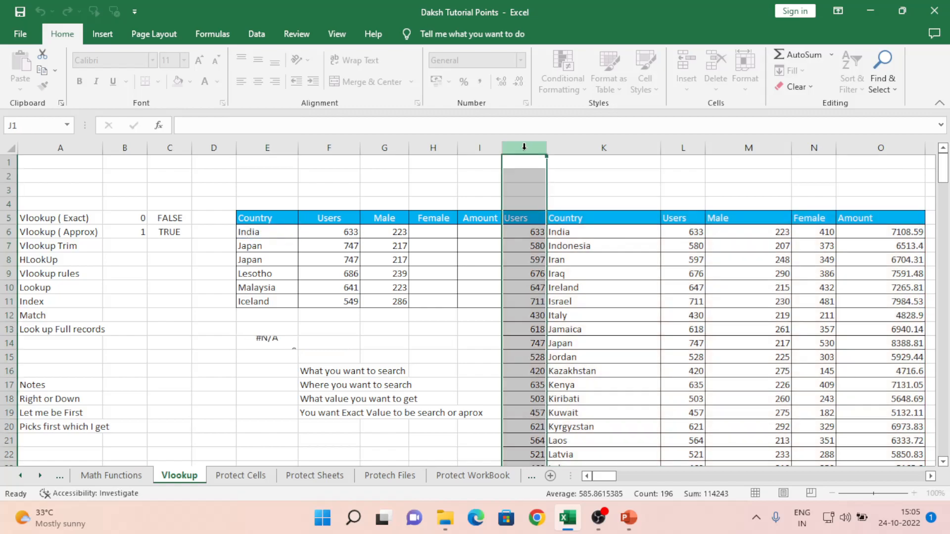
click(622, 147)
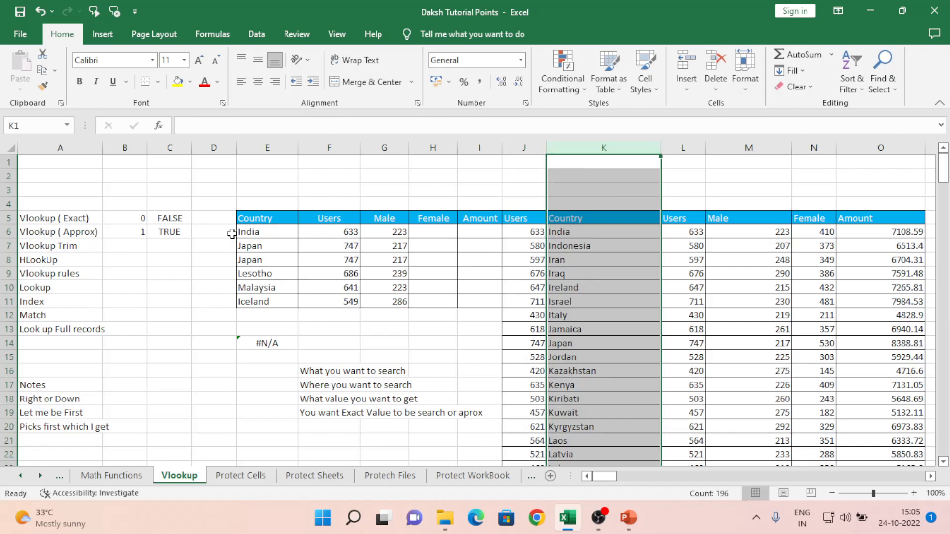
click(255, 232)
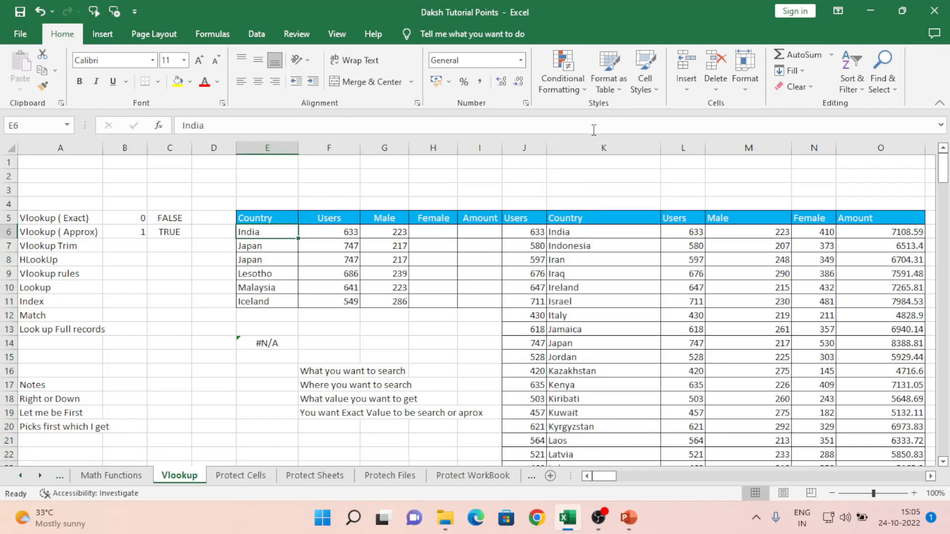
click(591, 145)
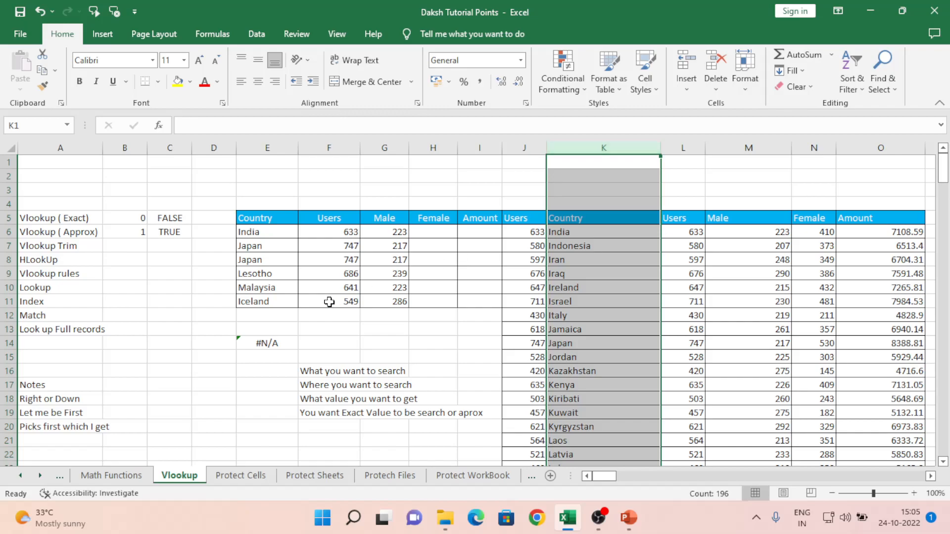
click(264, 343)
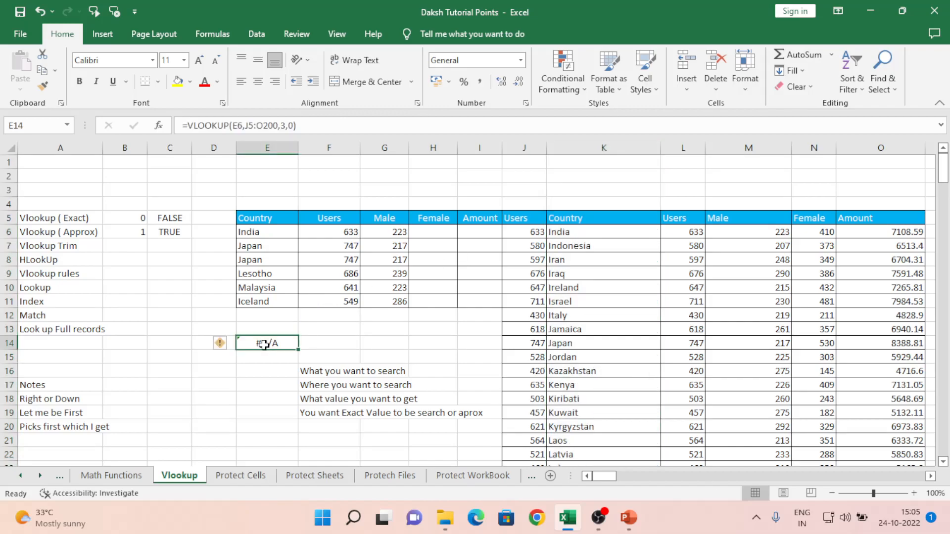
- Start a new VLOOKUP in E14 on E6 with the table range K5:O200
text(=vl)
key(Tab)
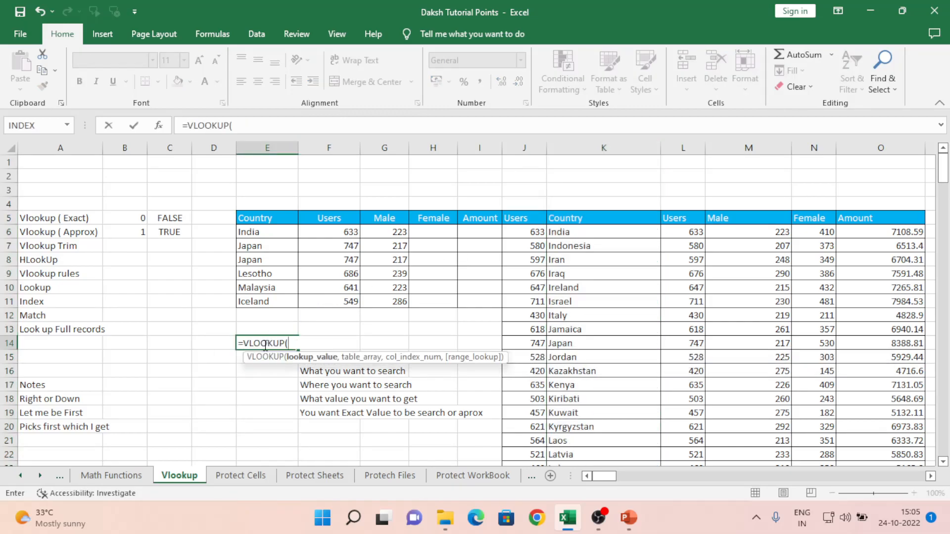
key(Up)
key(Up)
key(Up)
key(Up)
key(Up)
key(Up)
key(Up)
key(Up)
text(,)
key(Right)
key(Right)
key(Right)
key(Right)
key(Right)
key(Right)
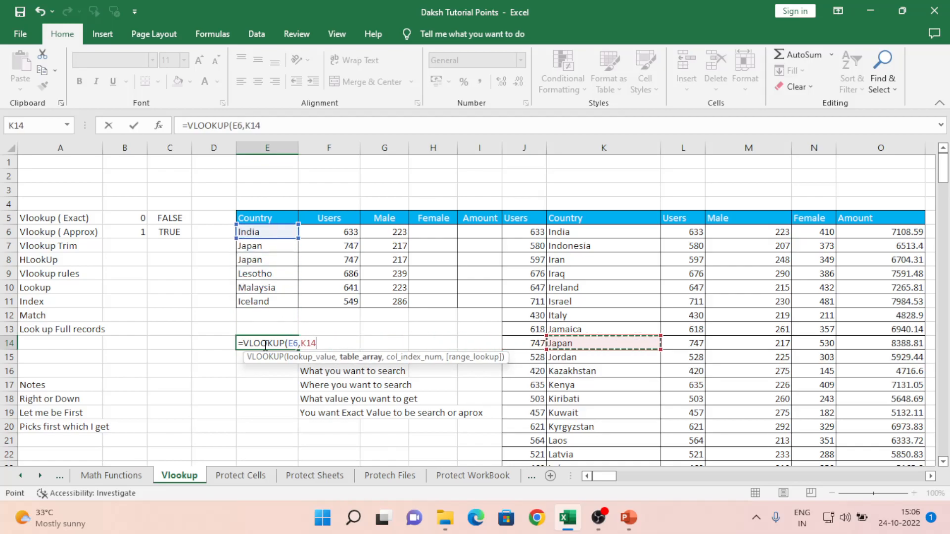
key(Up)
key(Up)
key(Up)
key(Up)
key(Up)
key(Up)
key(Up)
key(Up)
key(Up)
key(shift+Down)
key(shift+Down)
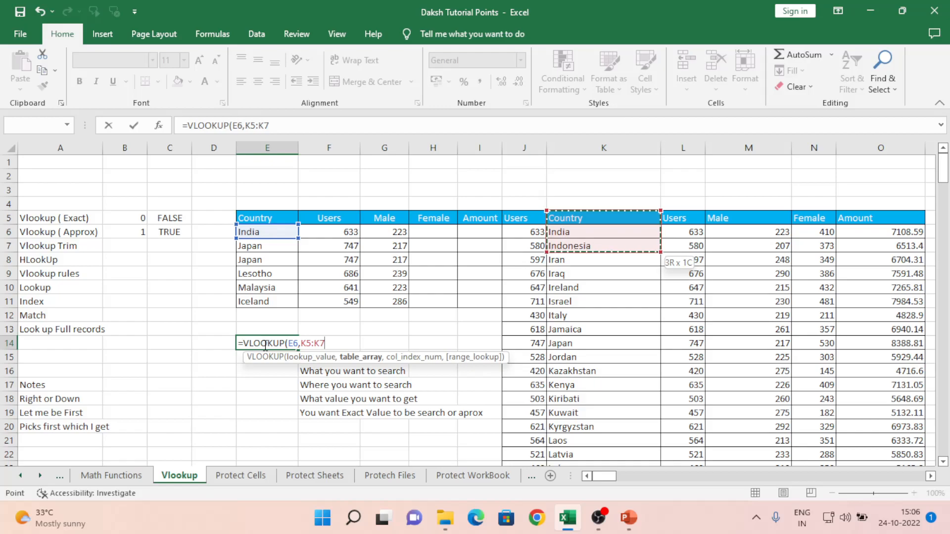
key(shift+Right)
key(shift+Right)
key(shift+Right)
key(shift+Right)
key(ctrl+shift+Down)
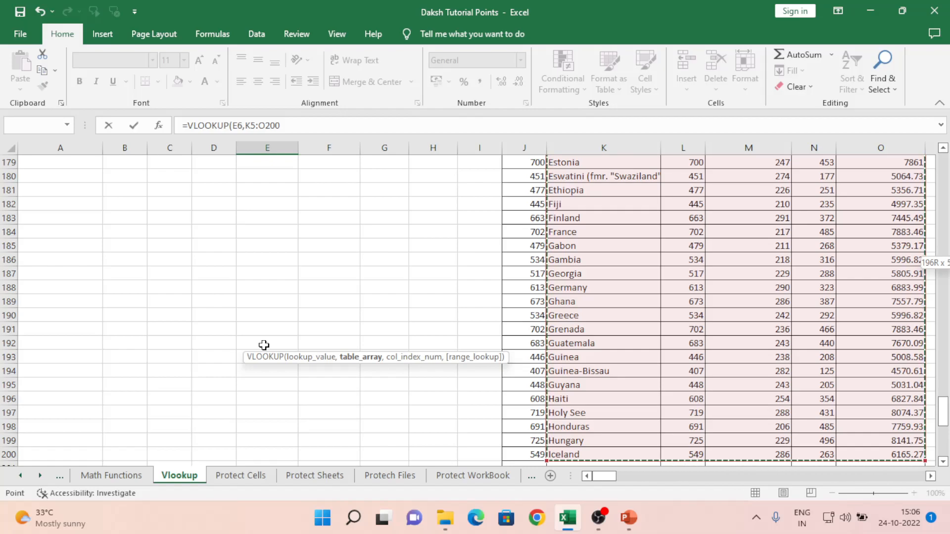
- Lock the range as $K$5:$O$200 and finish with column 2, exact match, returning 633
key(F4)
text(,2)
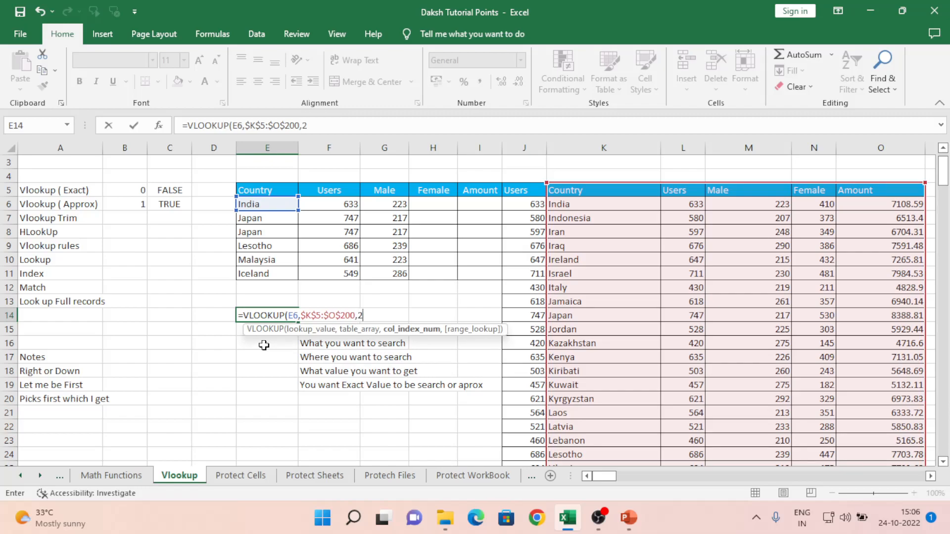
text(,0))
key(ctrl+Return)
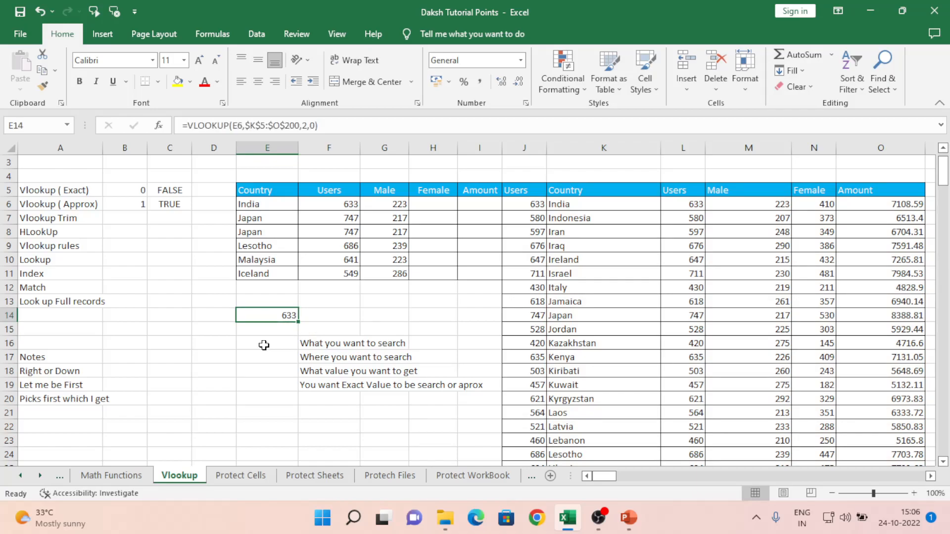
key(Left)
key(Left)
key(Left)
key(Left)
key(Down)
key(Down)
key(Down)
key(Down)
key(Down)
key(Down)
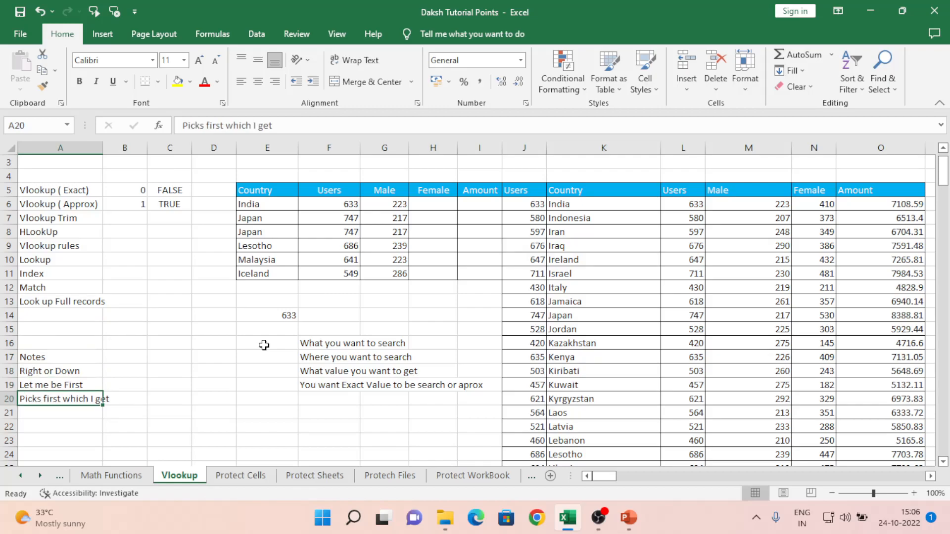
- Copy India's data row J6:O6
key(Right)
key(Right)
key(Right)
key(Right)
key(Right)
key(Right)
key(Right)
key(Right)
key(Right)
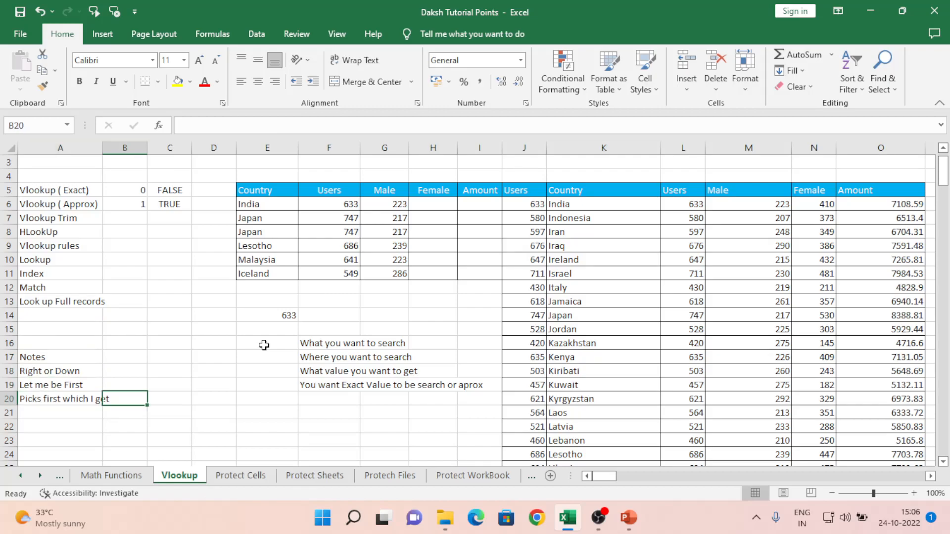
key(ctrl+Up)
key(Down)
key(shift+Right)
key(shift+Right)
key(shift+Right)
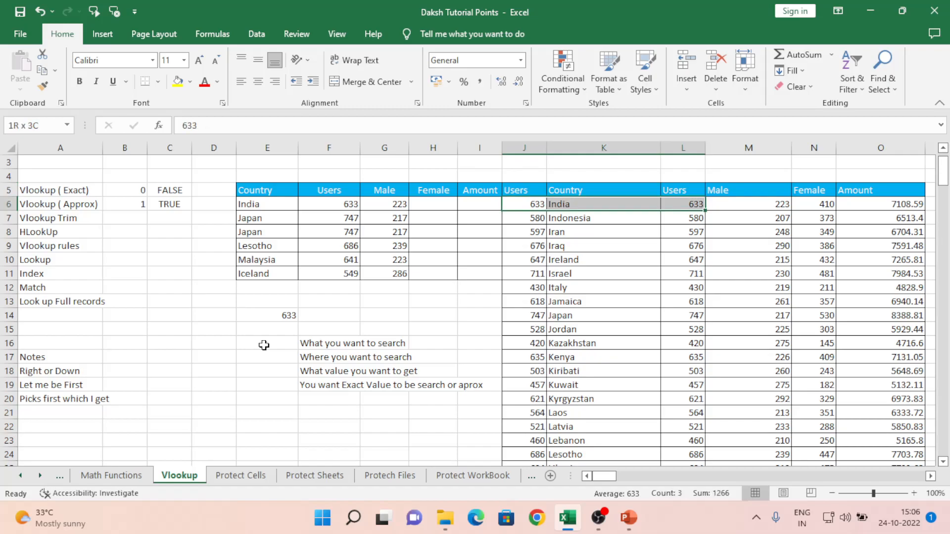
key(Down)
key(Up)
key(Right)
key(Left)
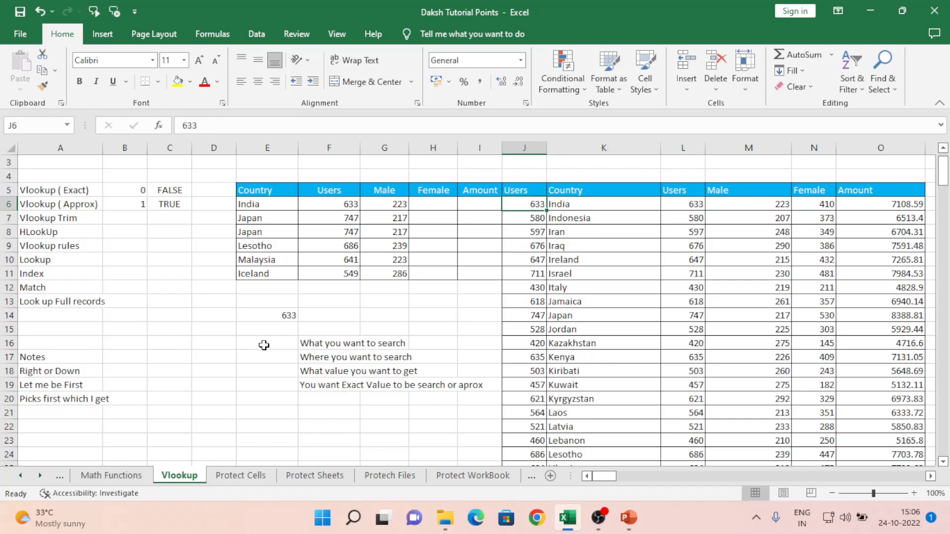
key(shift+Right)
key(shift+Right)
key(shift+Right)
key(shift+Right)
key(shift+Right)
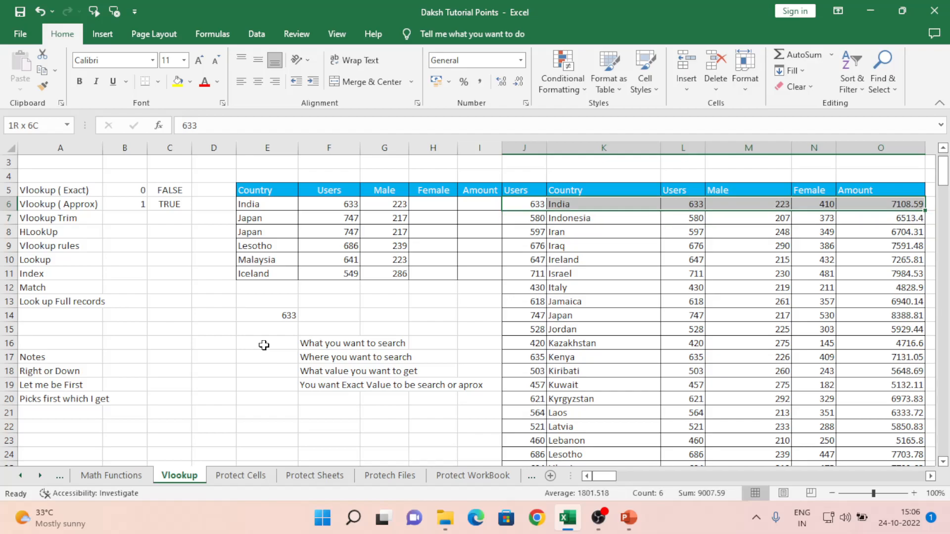
scroll(263, 345, right, 2)
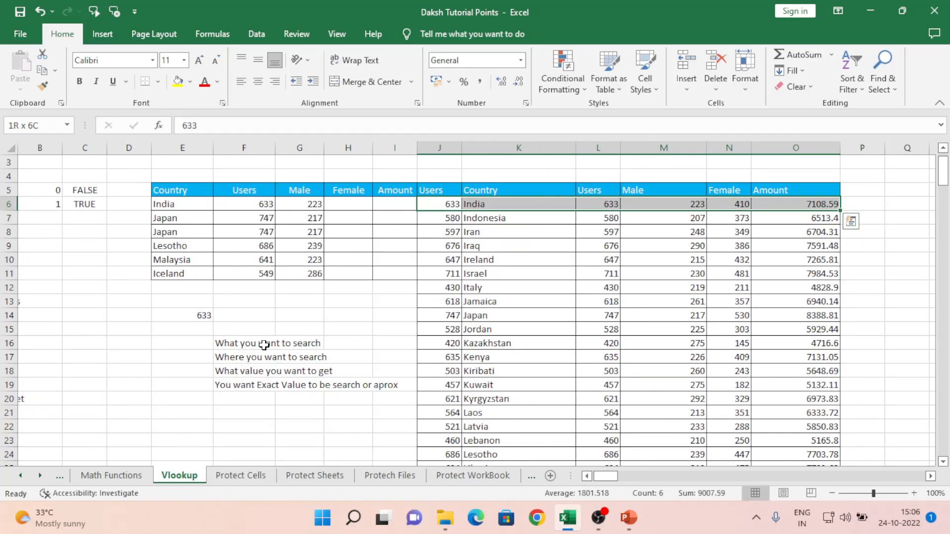
key(ctrl+c)
- Paste the copied India row as a new row 201 below the table
key(ctrl+Down)
key(Down)
key(Up)
key(Down)
key(ctrl+v)
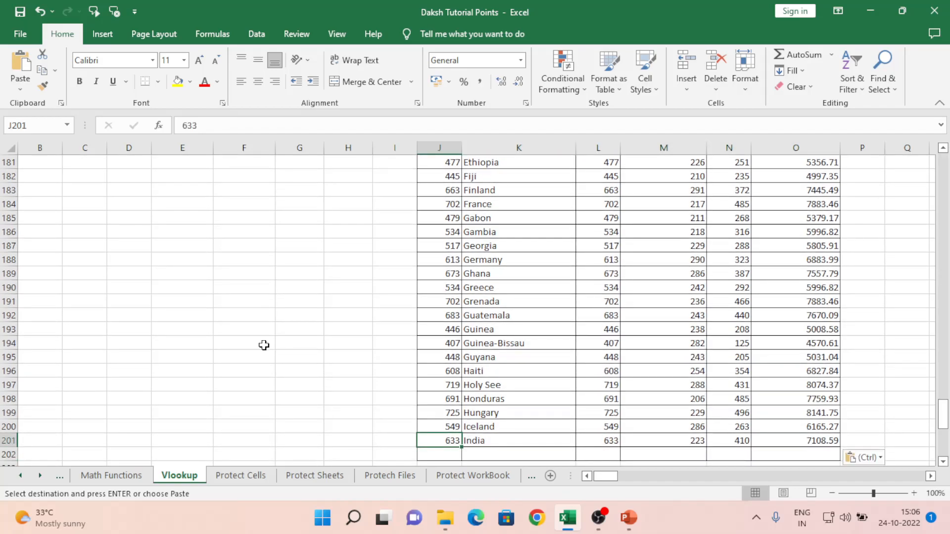
- Overwrite J201 and L201 with 500 and review the new row's values
text(500)
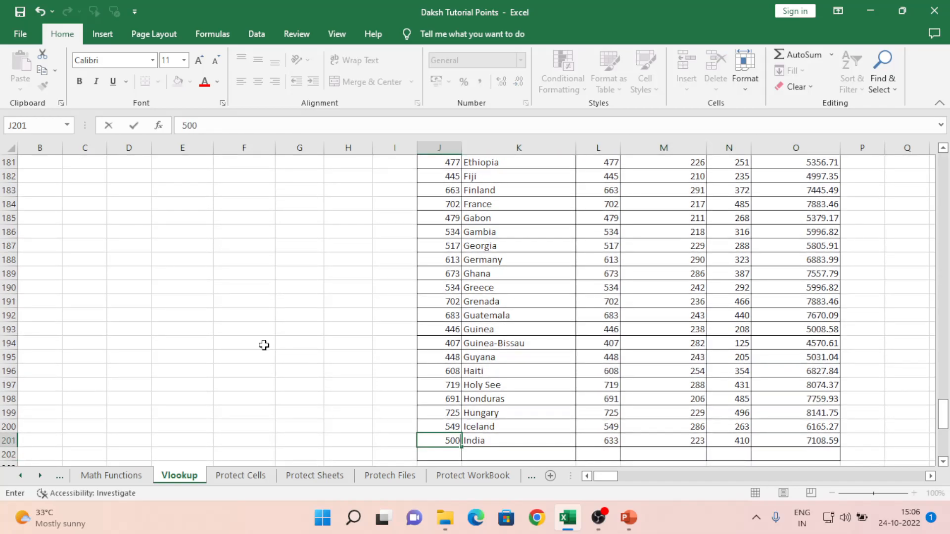
key(Tab)
key(Tab)
text(500)
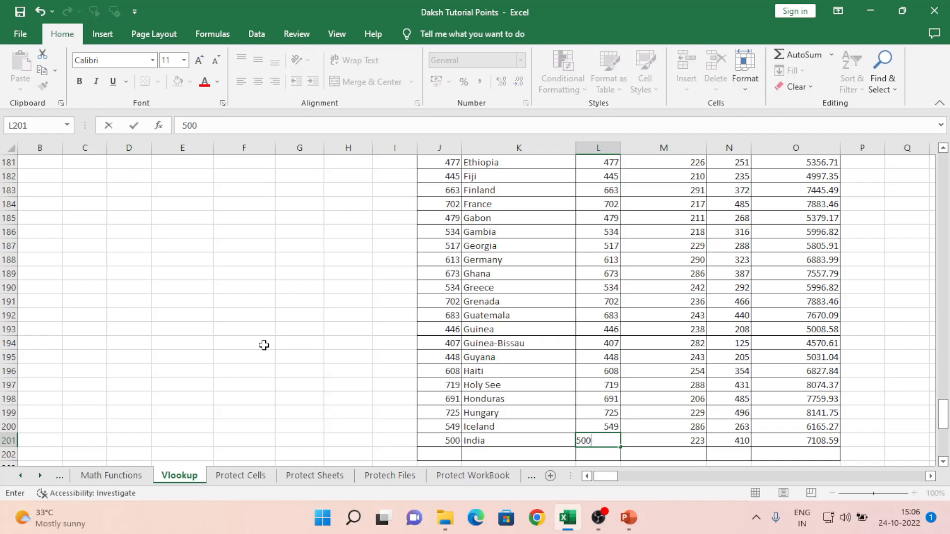
key(Tab)
key(Right)
key(Left)
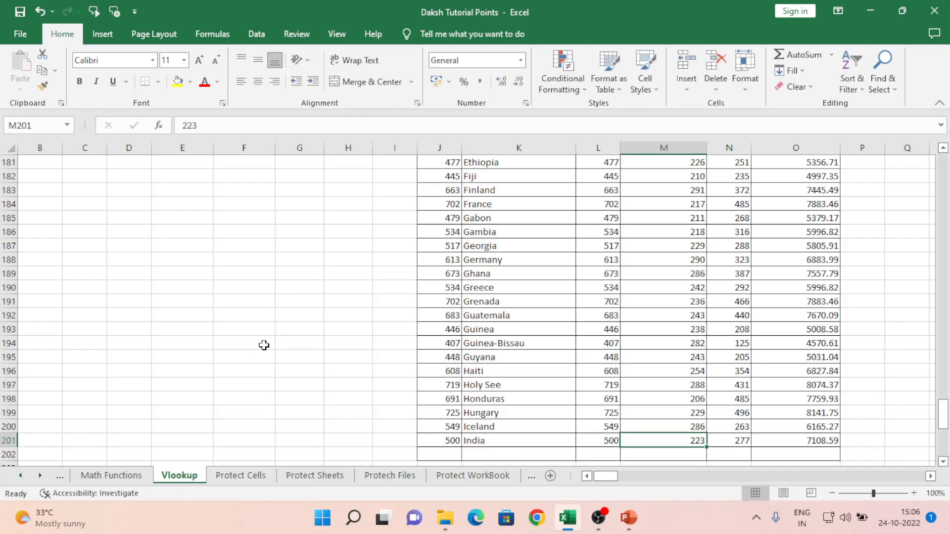
key(Left)
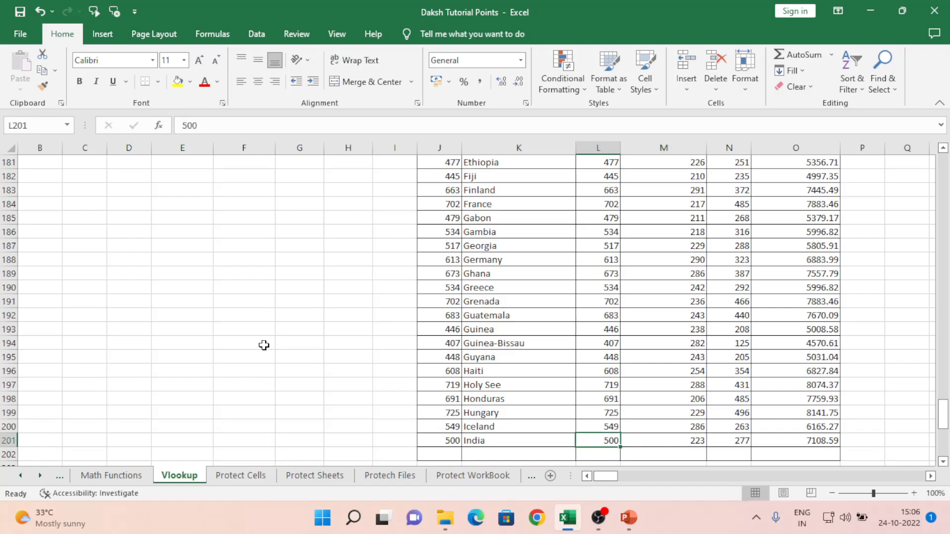
key(ctrl+Up)
key(Left)
key(Left)
key(Left)
key(Left)
key(Left)
key(Left)
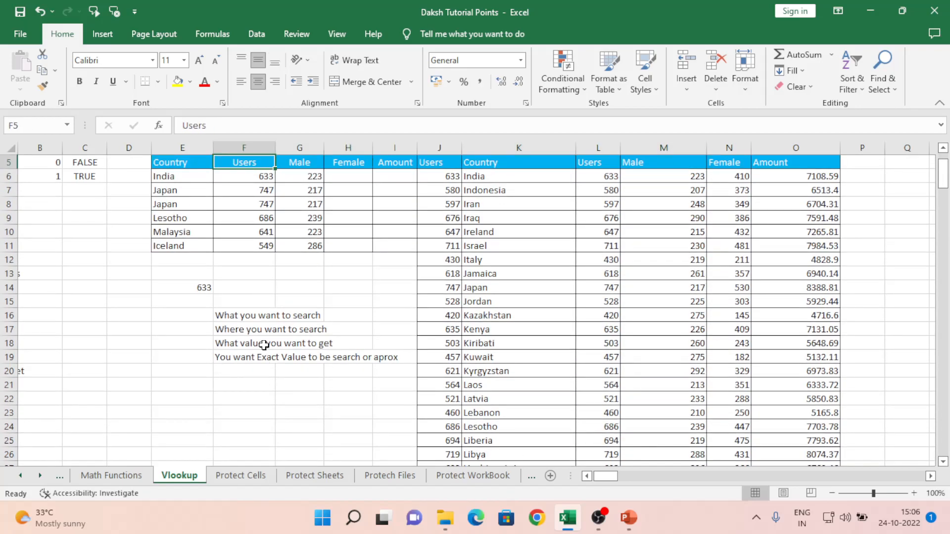
- Start a fresh VLOOKUP in E14 with E6 as the lookup value
key(Down)
key(Down)
key(Down)
key(Down)
key(Down)
key(Down)
key(Down)
key(Left)
key(Down)
key(Down)
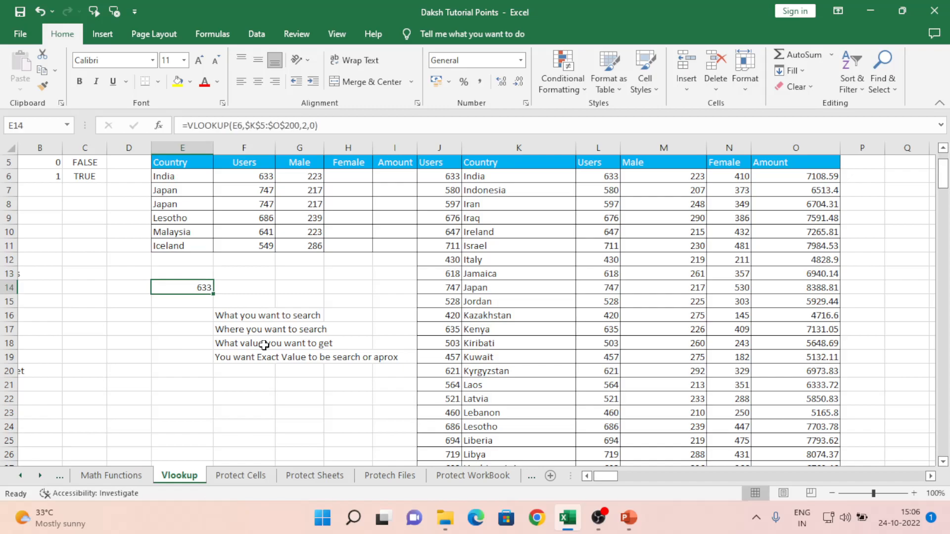
text(=vl)
key(BackSpace)
text(lo)
key(Tab)
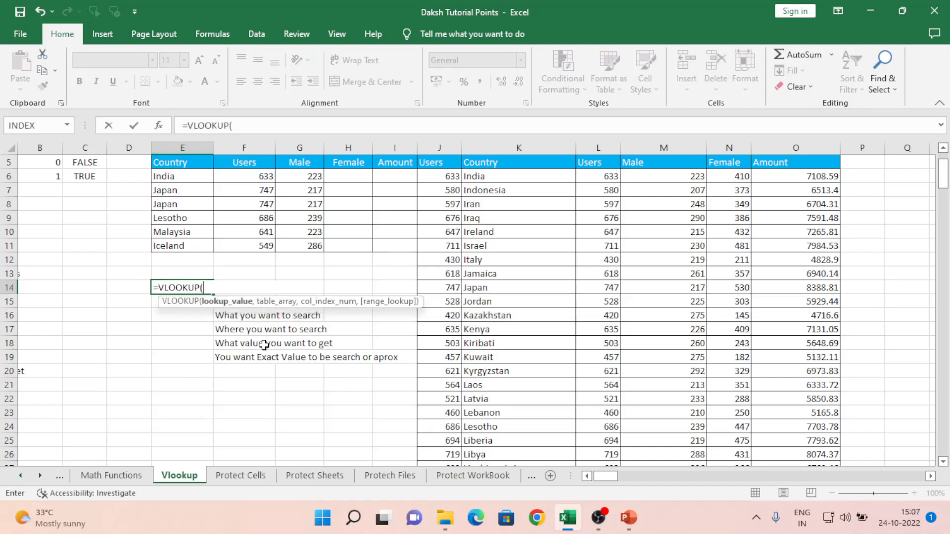
key(Up)
key(Up)
key(Up)
key(Up)
key(Up)
key(Up)
key(Up)
key(Up)
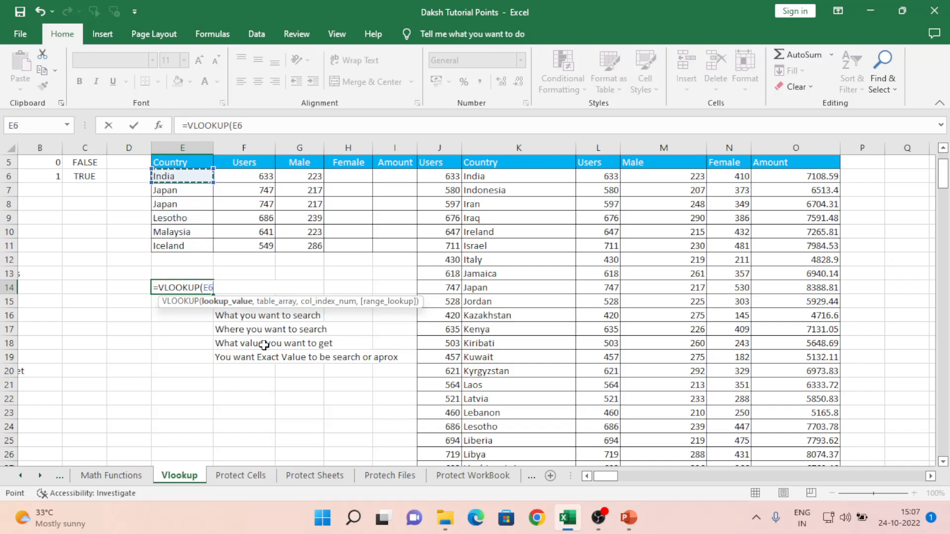
- Complete it as =VLOOKUP(E6,K6:O201,2,0), still returning 633
text(,)
key(Right)
key(Right)
key(Right)
key(Right)
key(Right)
key(Right)
key(Up)
key(Up)
key(Up)
key(Up)
key(Up)
key(Up)
key(Up)
key(Up)
key(shift+Right)
key(shift+Right)
key(shift+Right)
key(shift+Right)
key(ctrl+shift+Down)
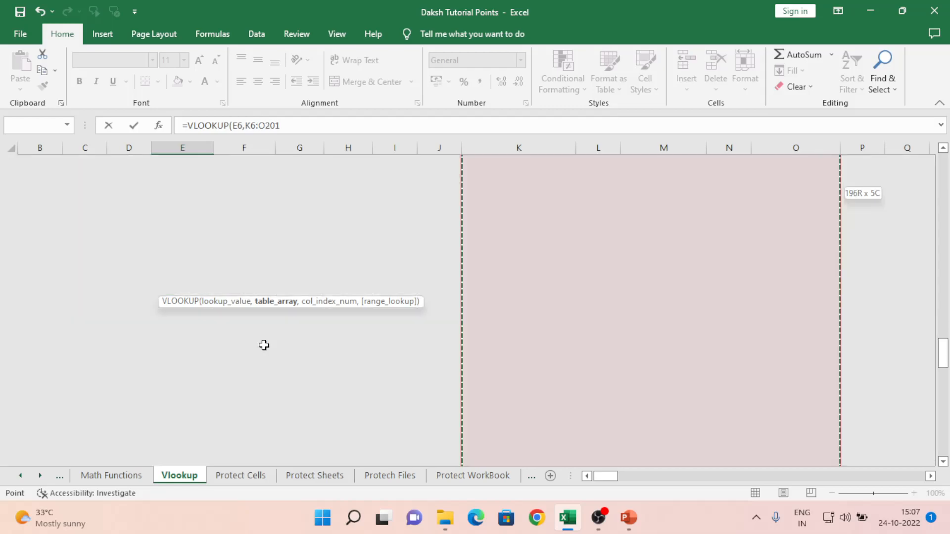
text(,)
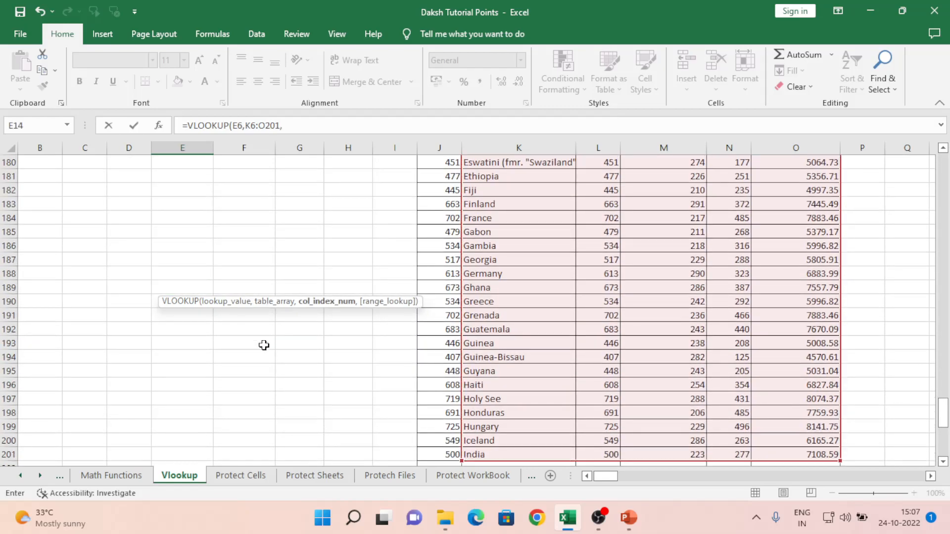
text(2,0)
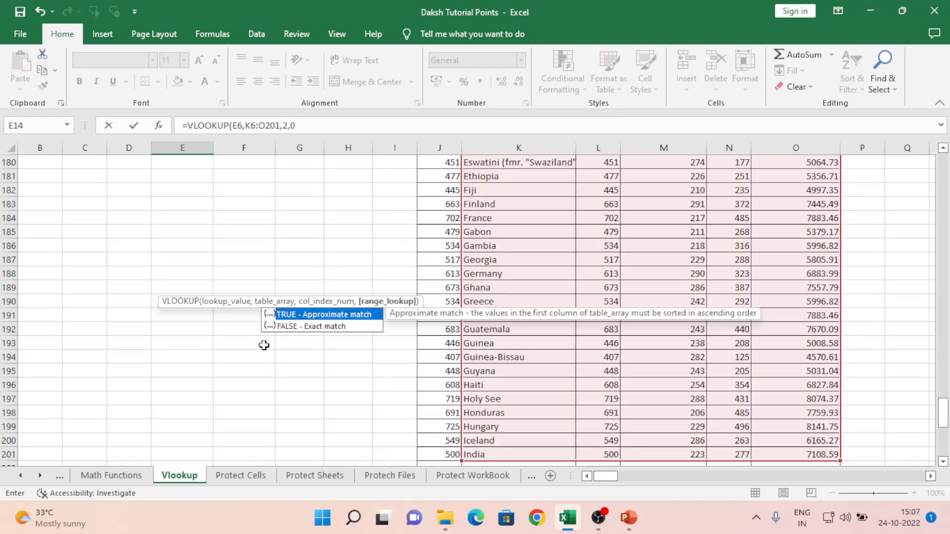
text())
key(Return)
key(Up)
key(Up)
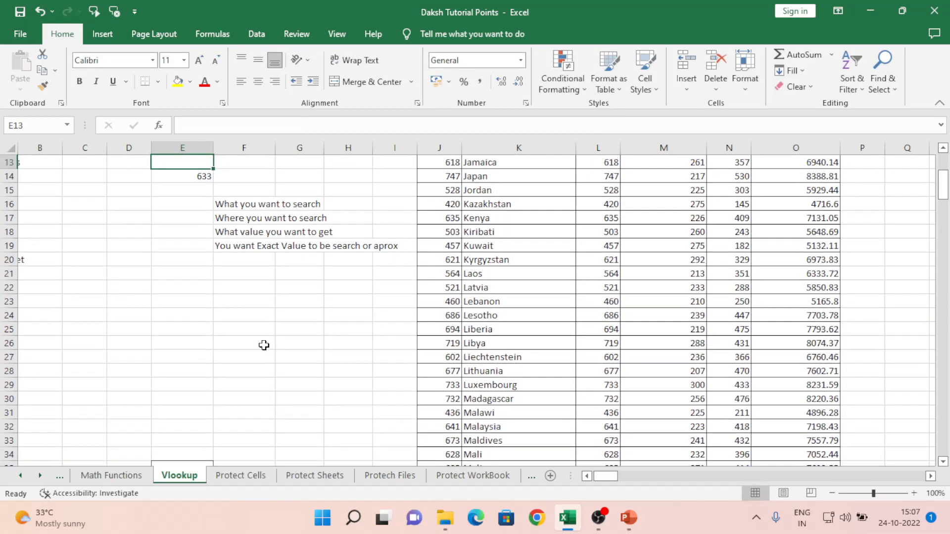
key(Up)
key(Up)
key(Up)
key(Up)
key(Up)
key(Up)
key(Up)
key(Up)
key(Up)
key(Up)
key(Up)
key(Up)
key(Down)
key(Down)
key(Down)
key(Down)
key(Down)
key(Down)
key(Down)
key(Down)
key(Down)
key(Down)
key(Down)
key(Down)
key(Down)
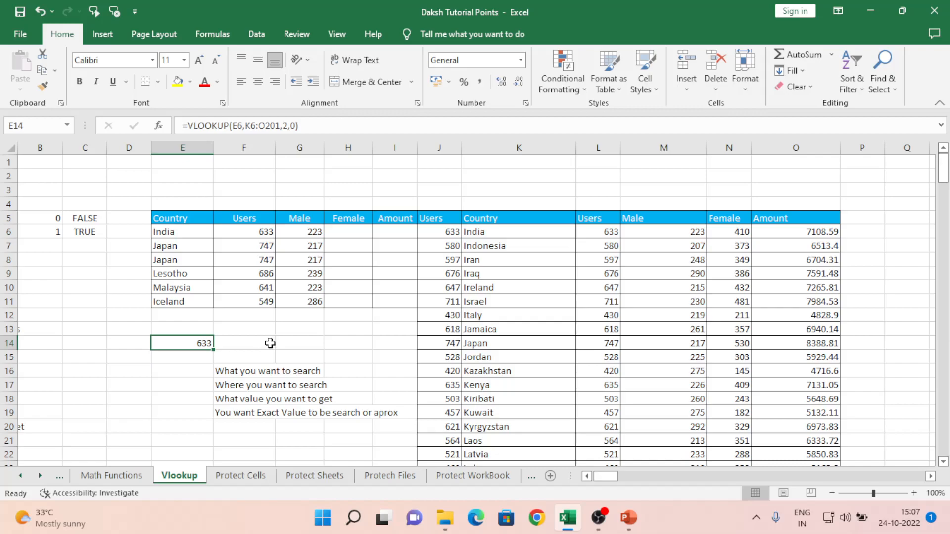
- Inspect the duplicate India entry at row 201 and the current lookup results
click(573, 301)
key(ctrl+Down)
key(Down)
key(Up)
key(Right)
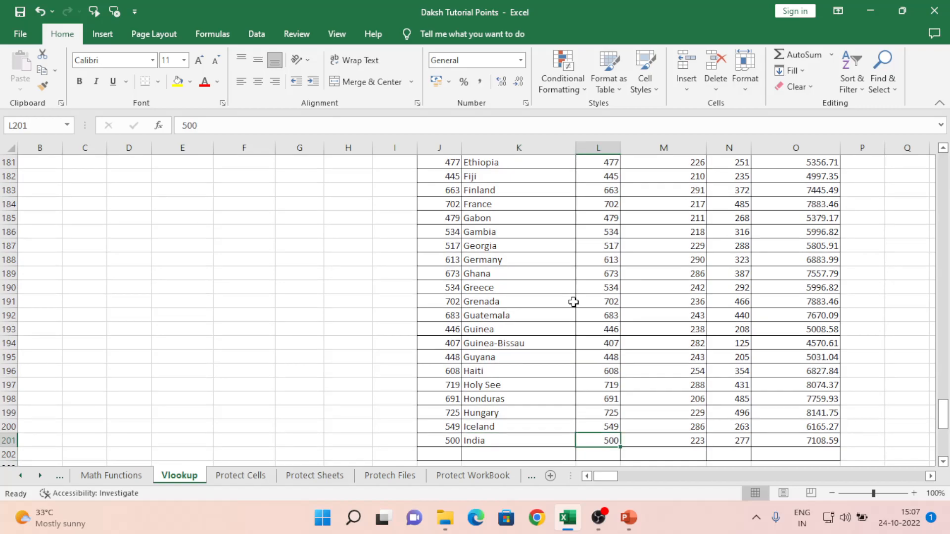
key(ctrl+Up)
key(Left)
key(Left)
key(Left)
key(Left)
key(Left)
key(Down)
key(Down)
key(Down)
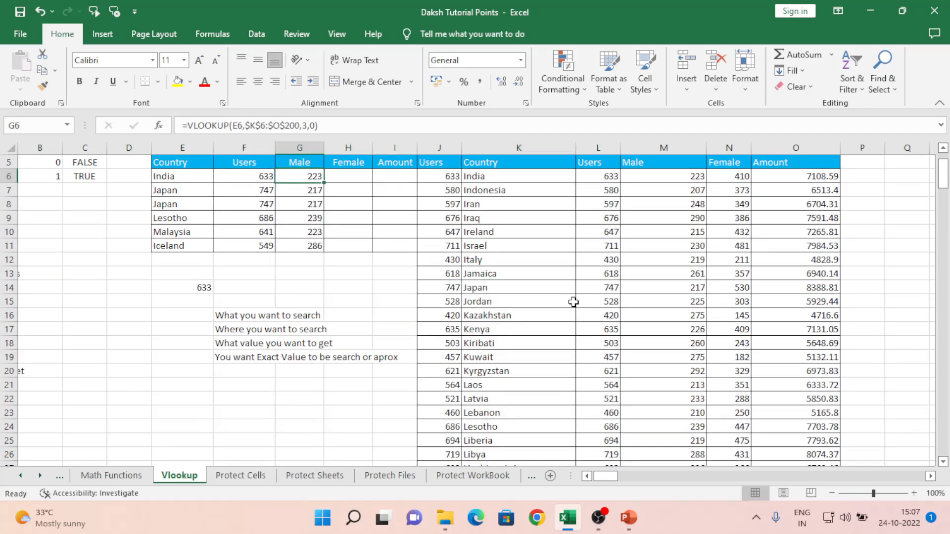
key(Down)
key(Down)
key(Down)
key(Down)
key(Down)
key(Left)
key(Left)
key(Down)
key(Left)
key(Left)
key(Left)
key(Left)
key(Down)
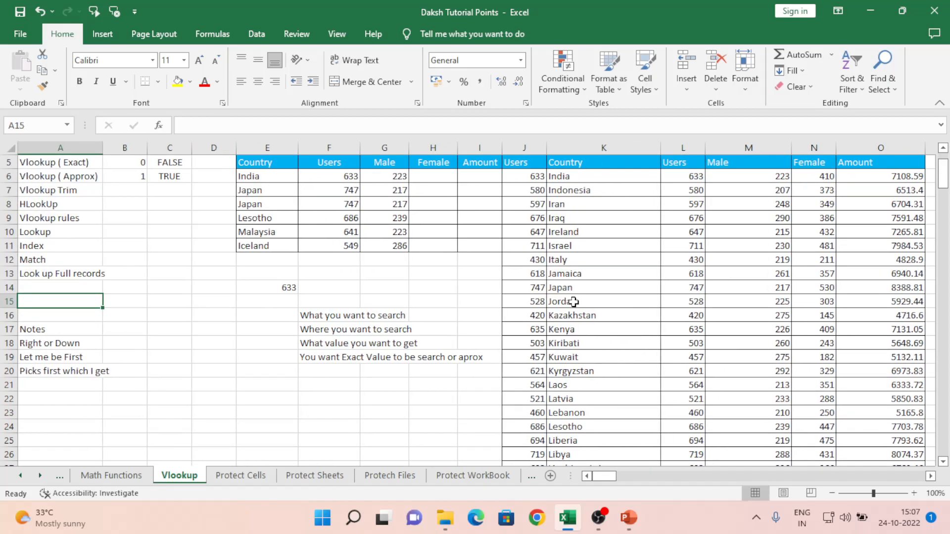
key(Right)
key(Right)
key(Right)
key(Right)
key(Right)
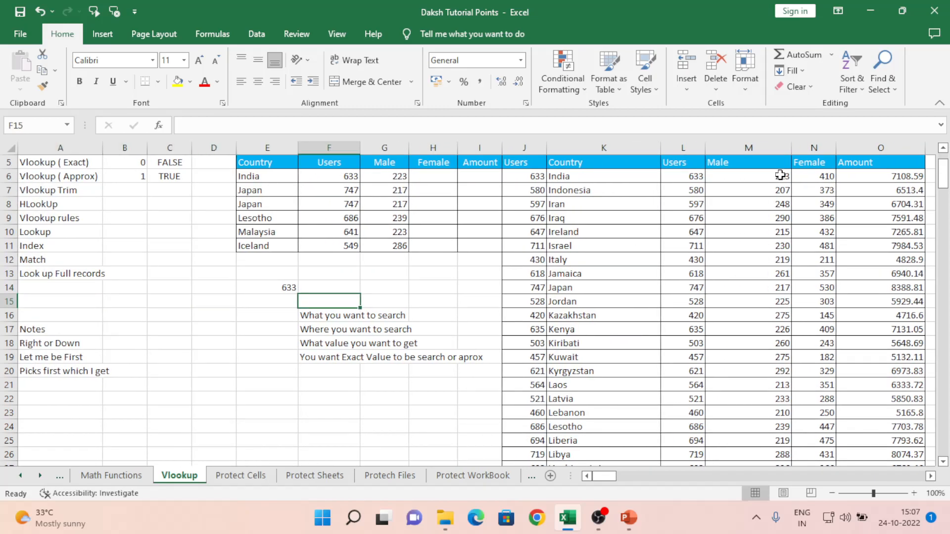
- Rename India in K6 to India1
click(558, 174)
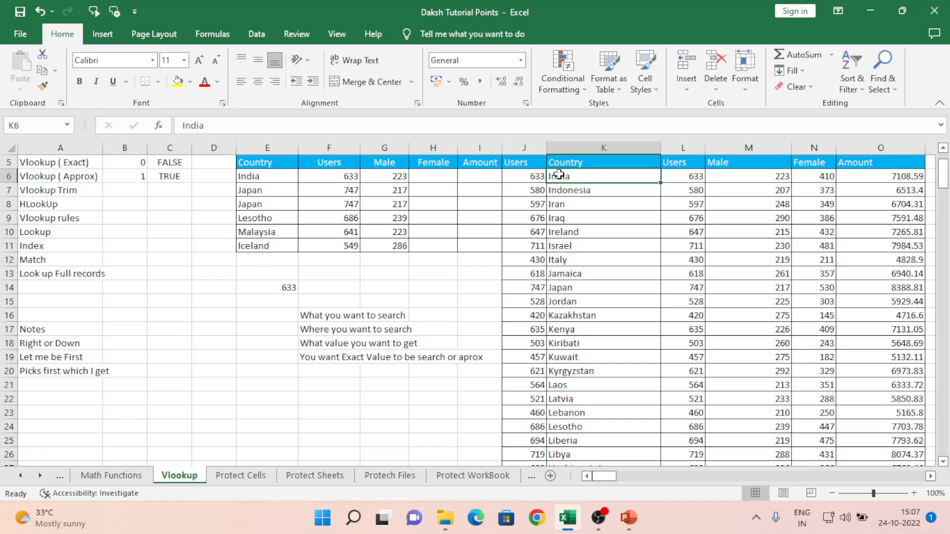
key(Down)
key(Down)
key(Down)
key(Down)
key(Up)
key(Up)
key(Up)
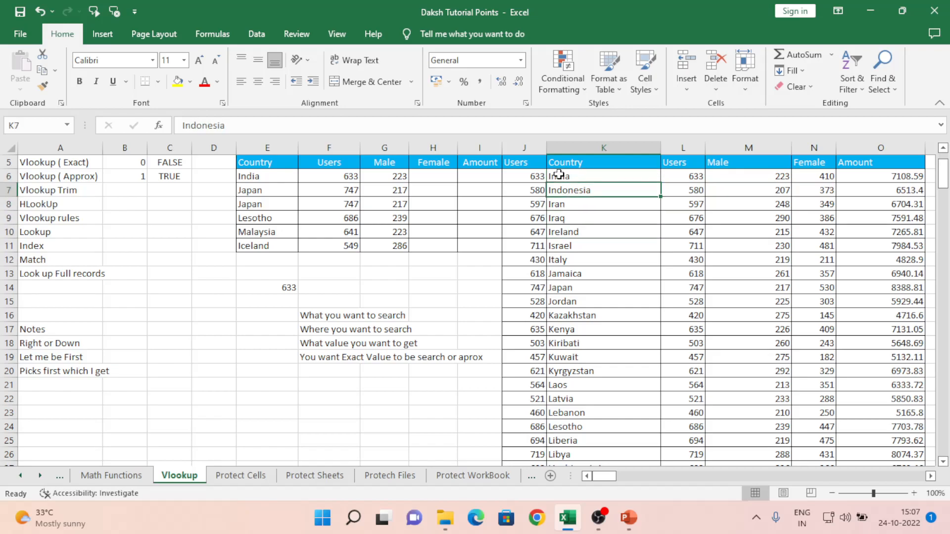
key(Up)
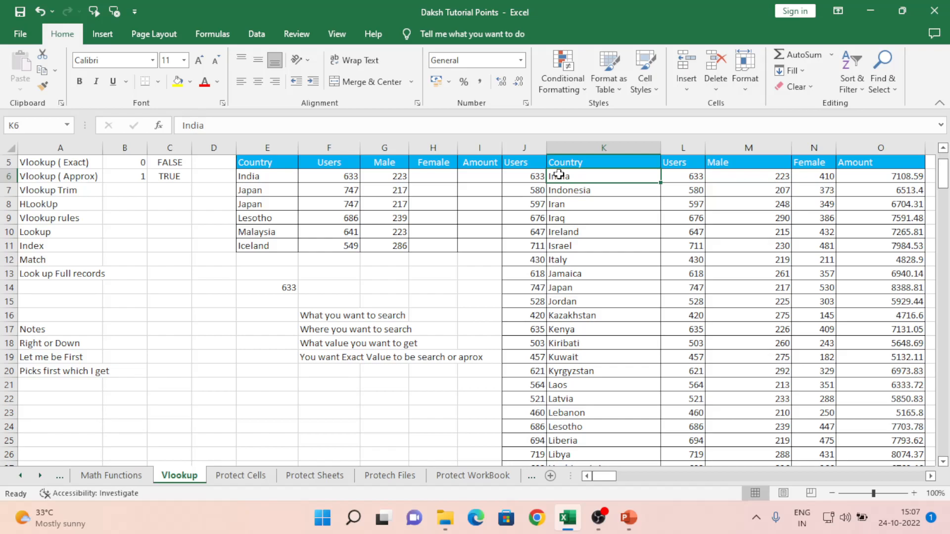
key(F2)
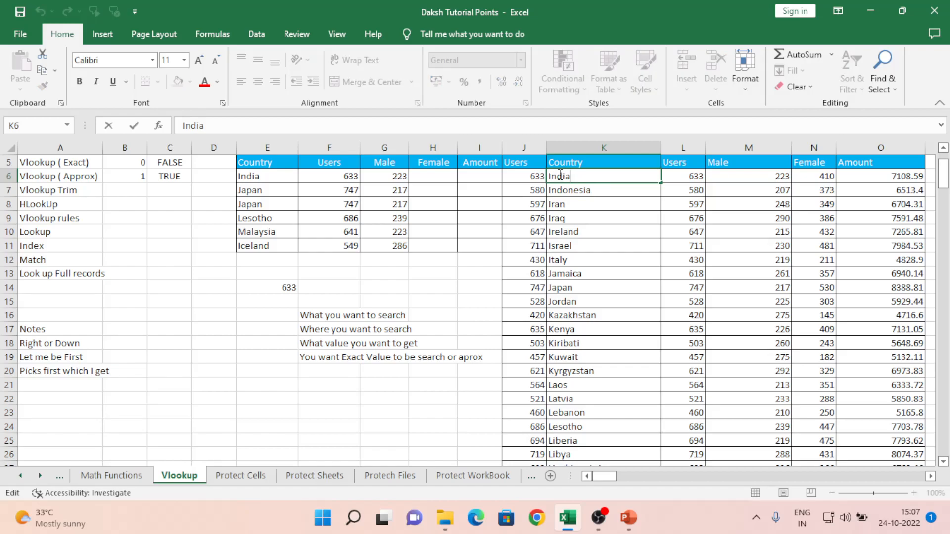
text(1)
key(Return)
- Confirm E14 now returns 500 from the remaining India row at 201
key(Left)
key(Left)
key(Left)
key(Left)
key(Left)
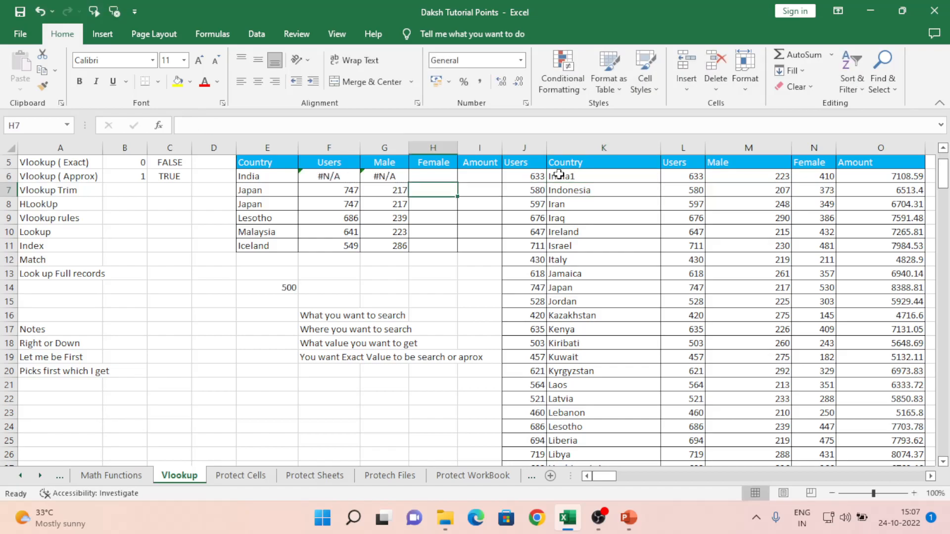
key(Down)
key(Down)
key(Down)
key(Down)
key(Down)
key(Down)
key(Down)
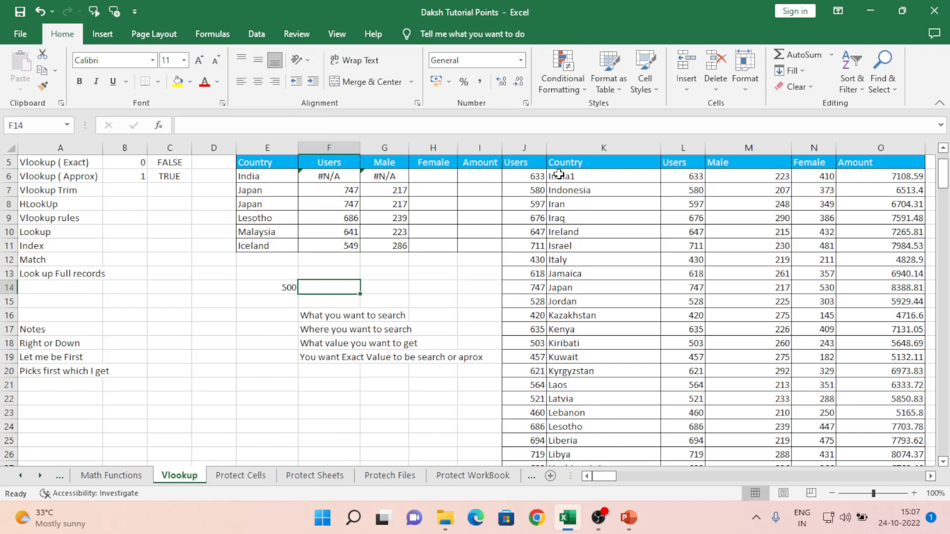
key(Left)
key(Right)
key(Right)
key(Right)
key(Right)
key(Right)
key(ctrl+Down)
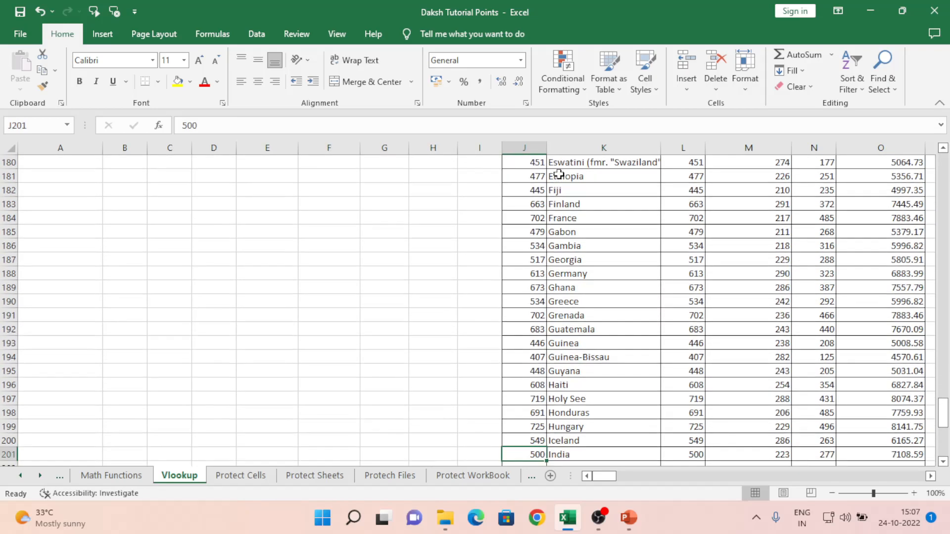
key(Right)
key(ctrl+Up)
- Change row 201's India Users value in L201 from 500 to 400
key(Down)
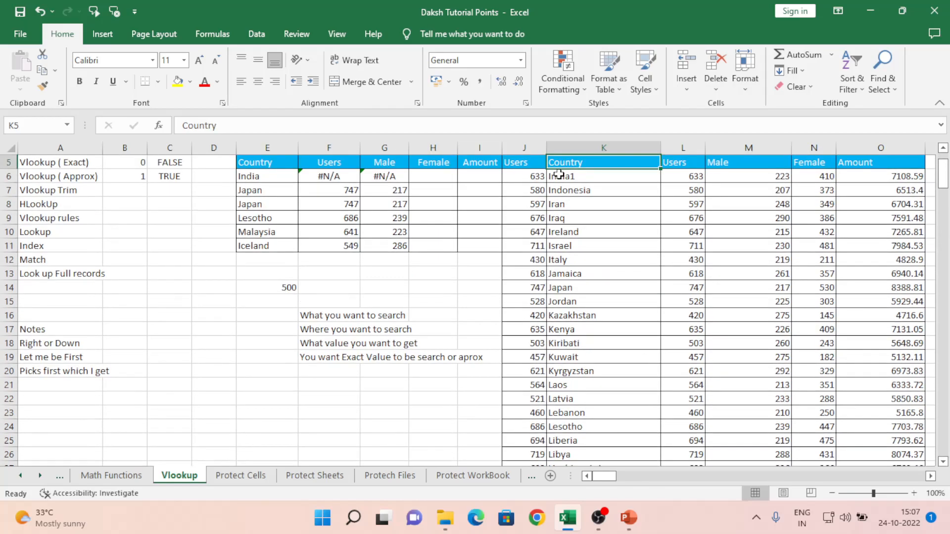
key(ctrl+Down)
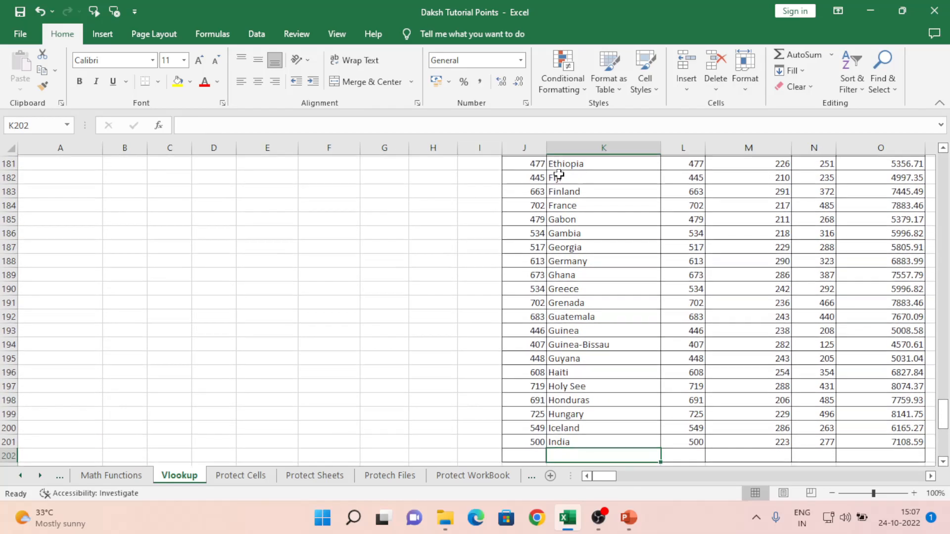
key(Right)
key(Right)
key(Left)
key(Left)
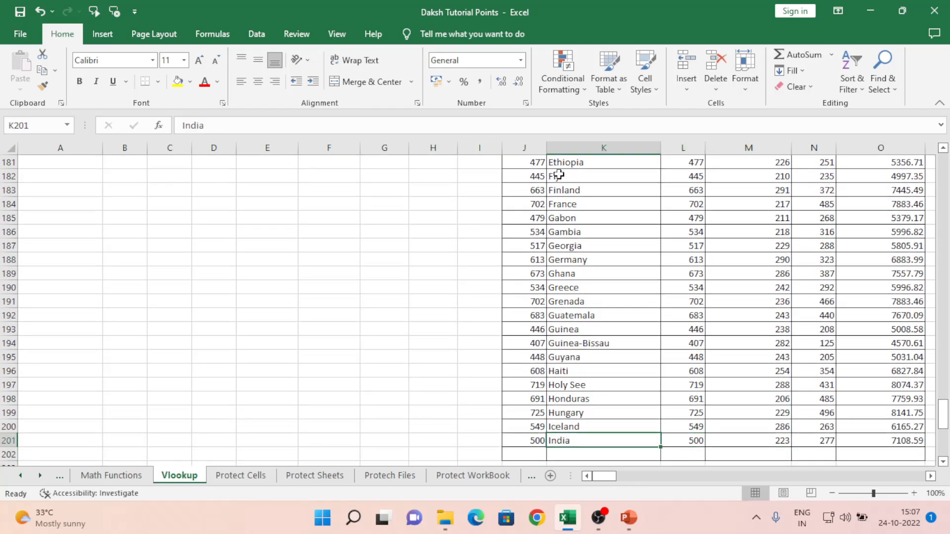
key(Right)
text(400)
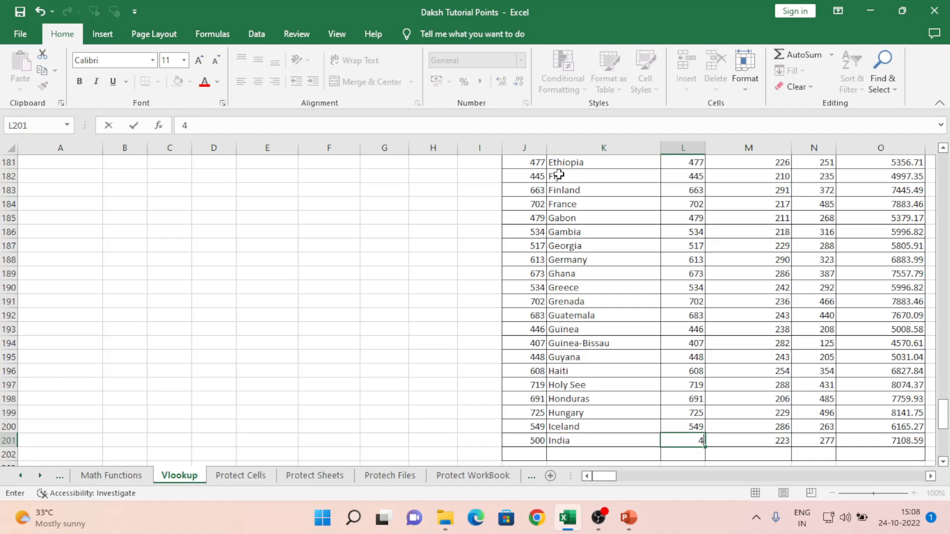
key(Return)
- Rename India1 in K6 back to India so the lookups return 633 and 223
key(ctrl+Up)
key(ctrl+Up)
key(Left)
key(Left)
key(Left)
key(Left)
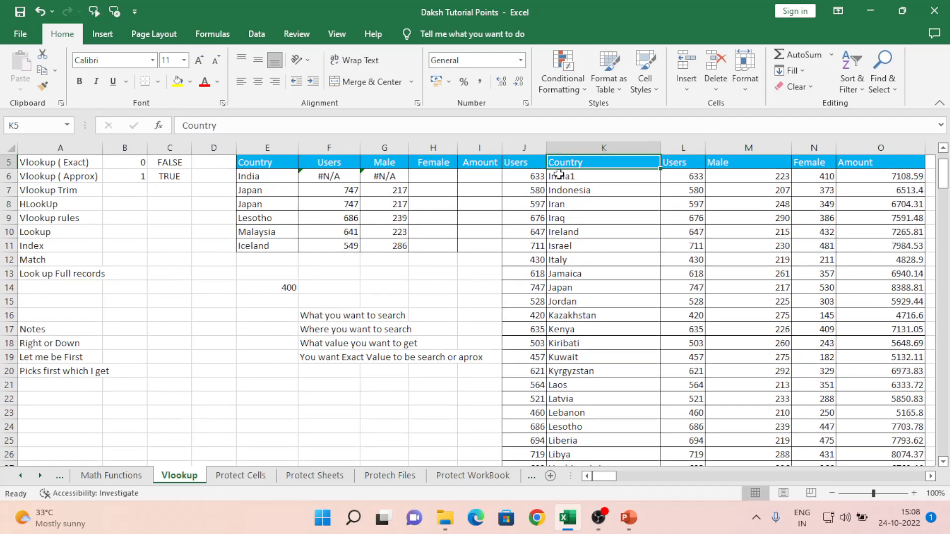
key(Down)
key(Right)
key(Right)
key(Right)
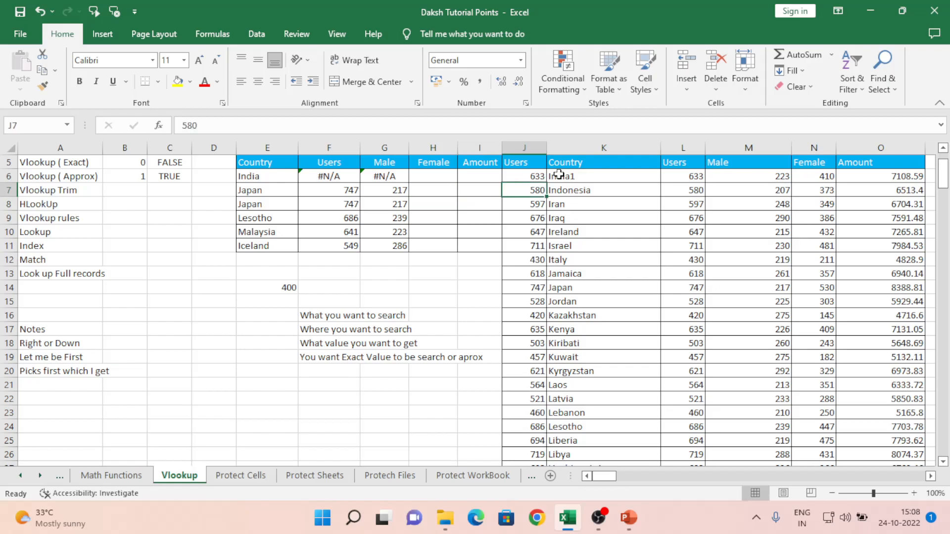
key(F2)
key(BackSpace)
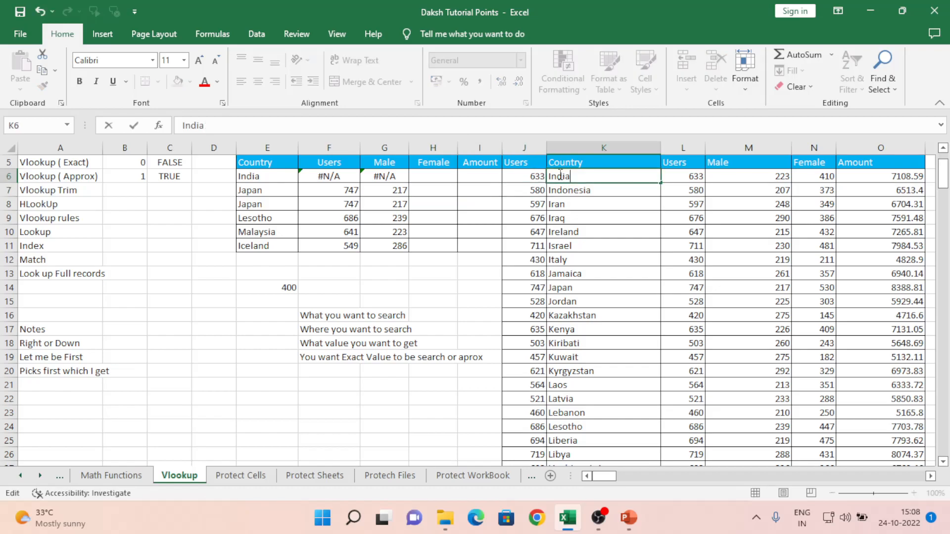
key(Return)
key(Left)
key(Left)
key(Left)
key(Left)
key(Left)
key(Left)
key(Left)
key(Left)
key(Left)
key(Left)
key(Down)
key(Down)
key(Down)
key(Down)
key(Down)
key(Down)
key(Down)
key(Down)
key(Down)
key(Down)
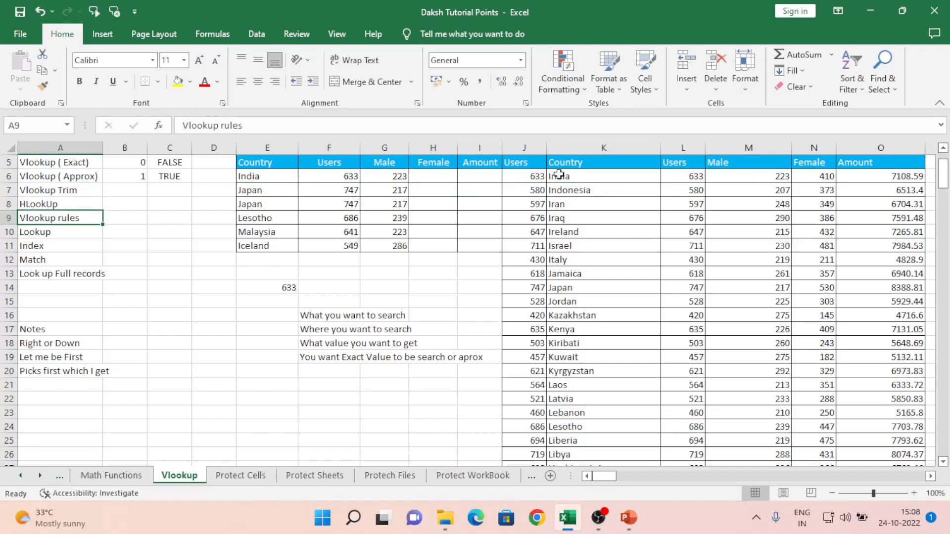
key(Down)
key(Down)
key(Down)
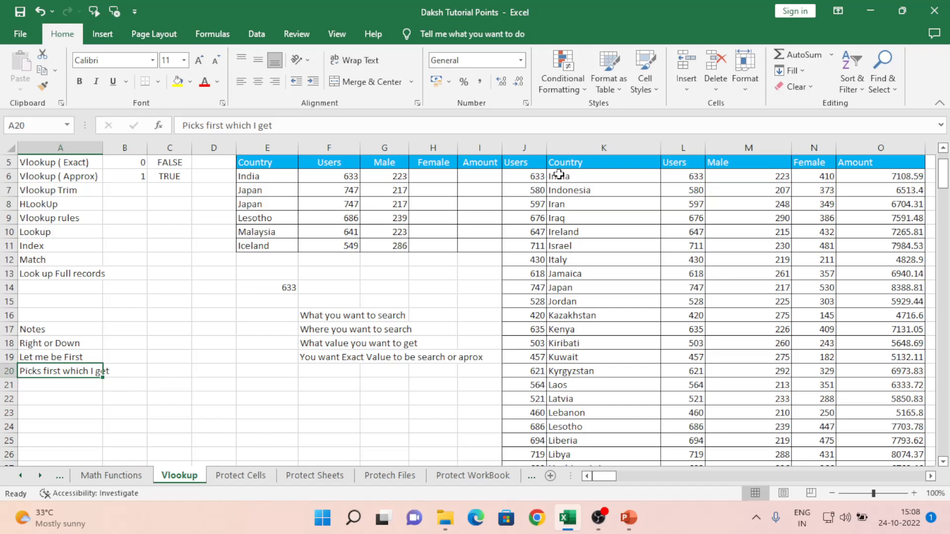
key(Up)
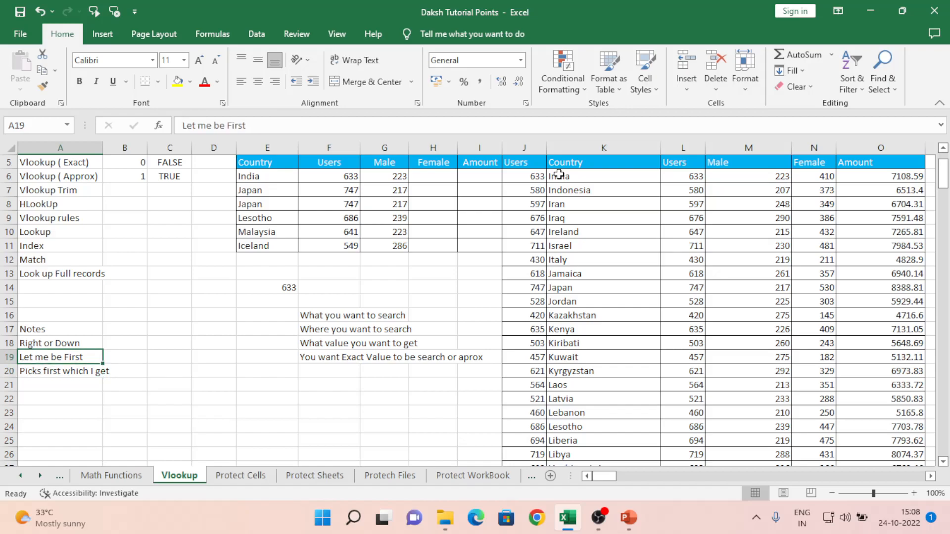
key(Right)
key(Right)
key(Right)
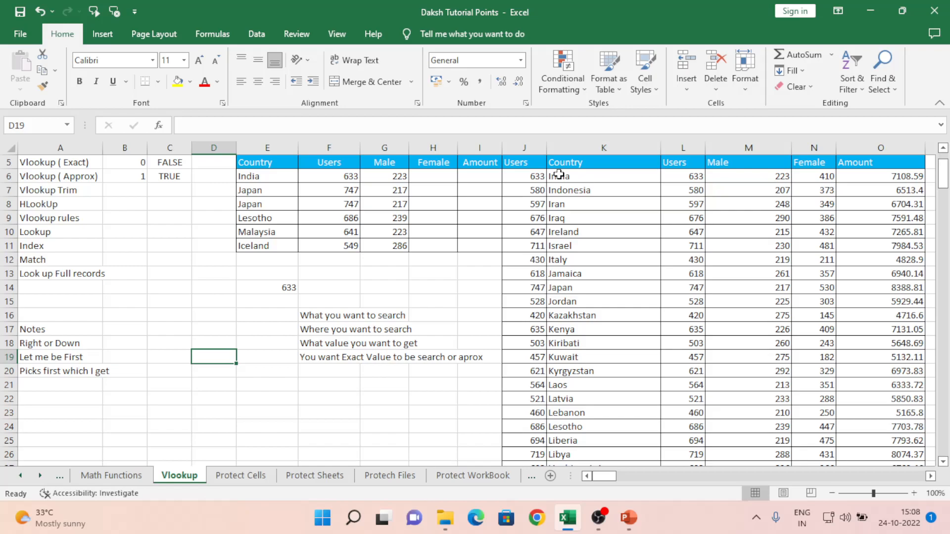
key(Left)
key(Left)
key(Left)
key(Up)
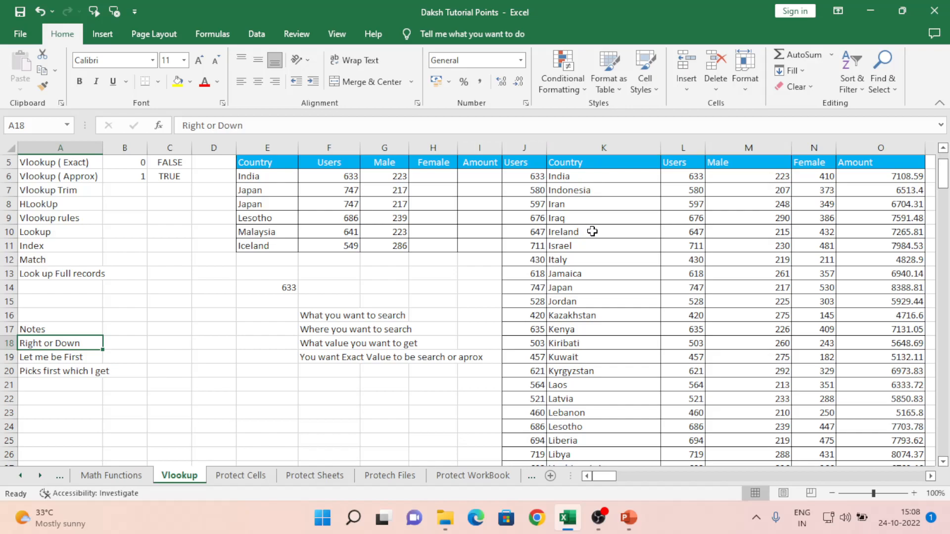
- Inspect the country table in columns K to N, ending back at its headers
click(589, 202)
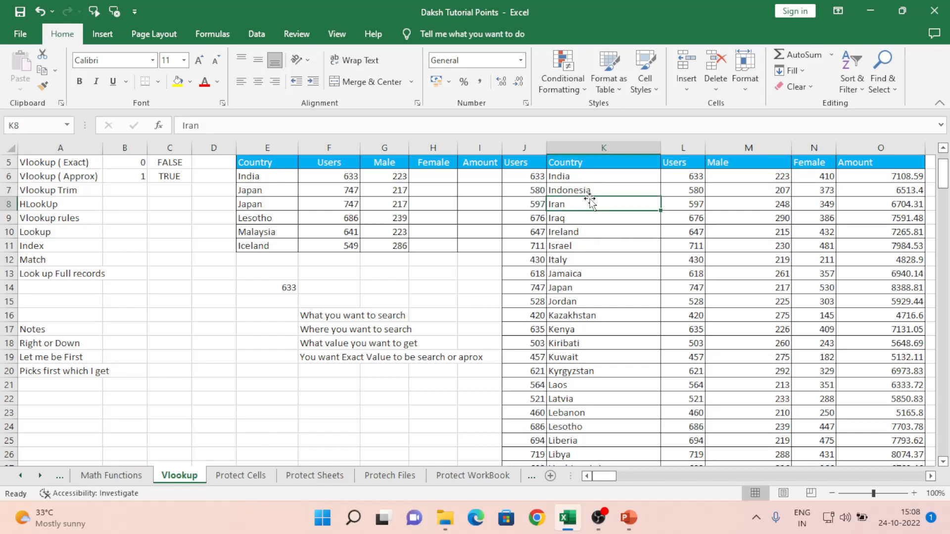
click(588, 145)
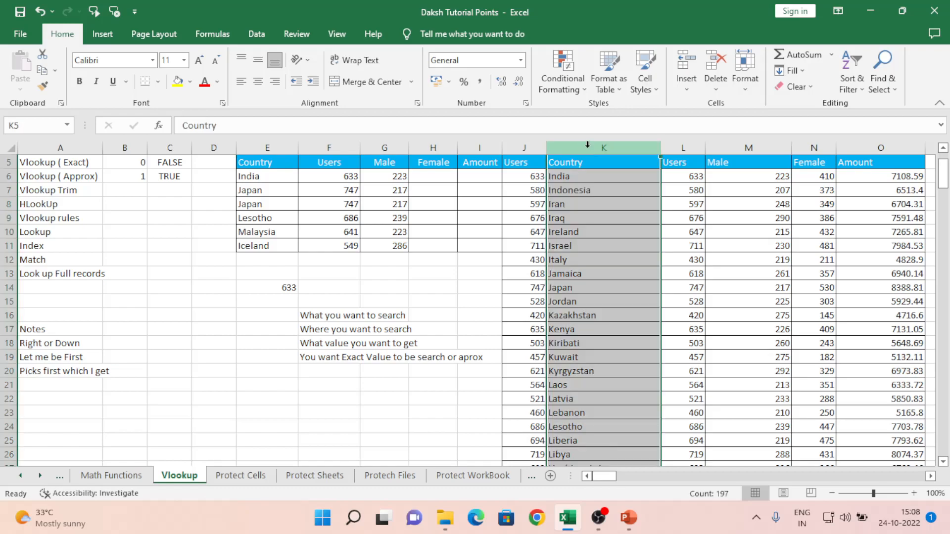
key(shift+Right)
key(shift+Right)
key(shift+Right)
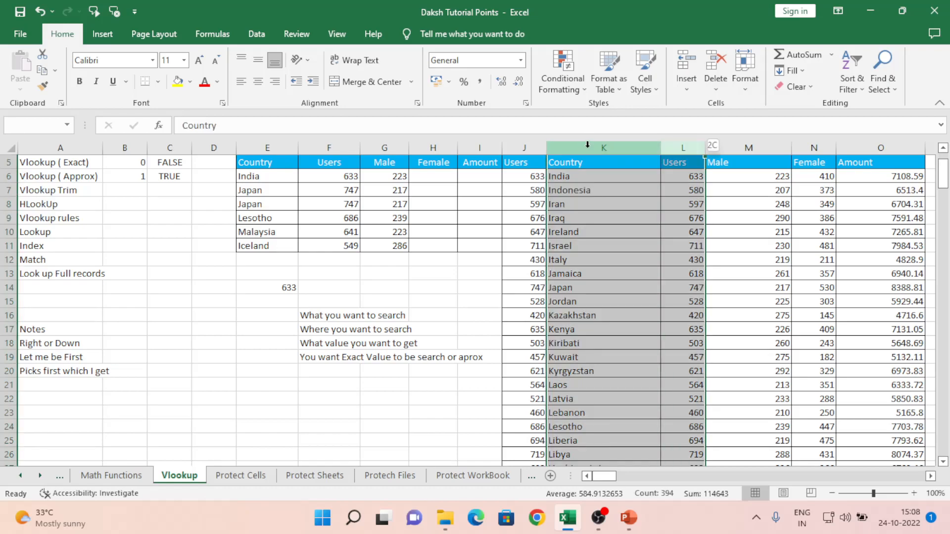
click(600, 245)
key(ctrl+Up)
scroll(601, 246, up, 1)
key(Down)
key(Up)
key(Up)
key(Up)
key(Up)
key(Down)
key(Down)
key(Down)
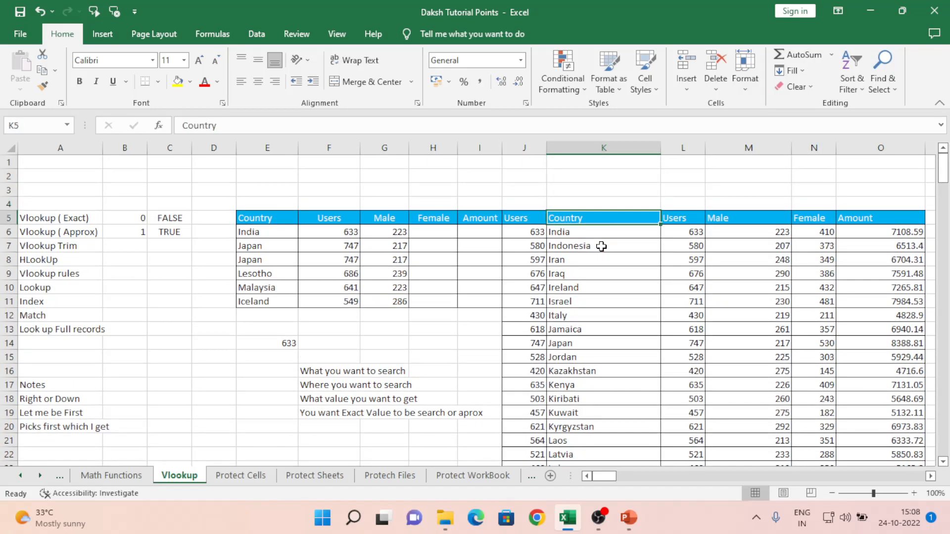
key(Left)
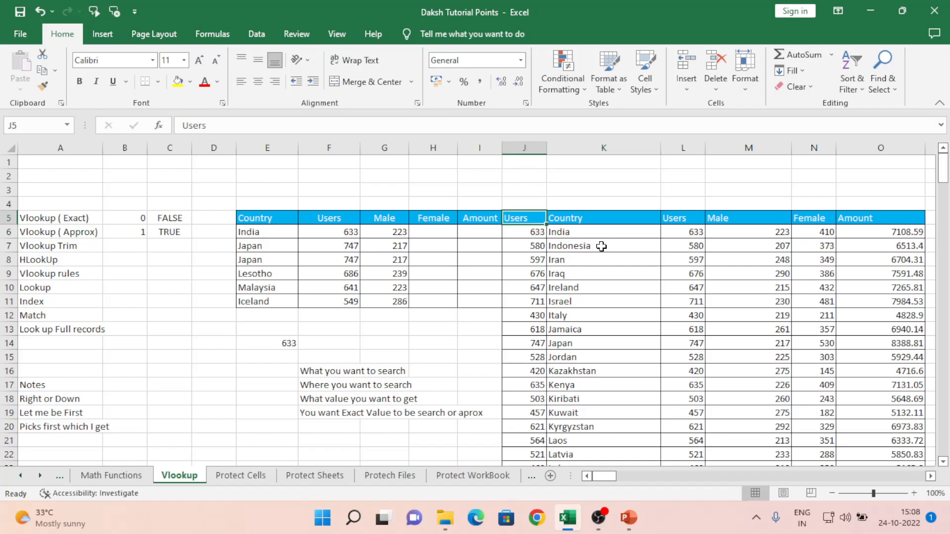
- Review the Vlookup, Index and Lookup notes beside the country table
click(601, 246)
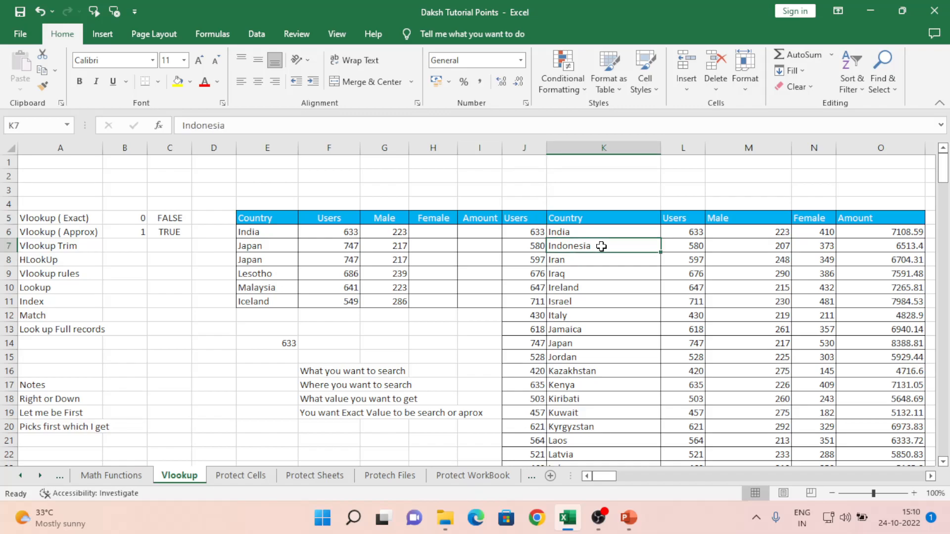
key(Down)
key(Down)
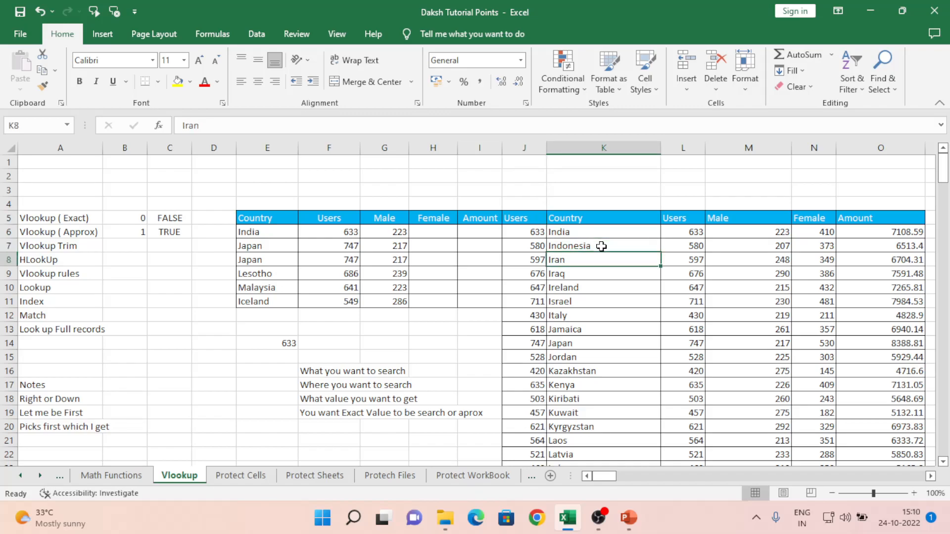
key(Left)
key(Left)
key(Left)
key(Left)
key(Left)
key(Left)
key(Left)
key(Left)
key(Left)
key(Left)
key(Down)
key(Down)
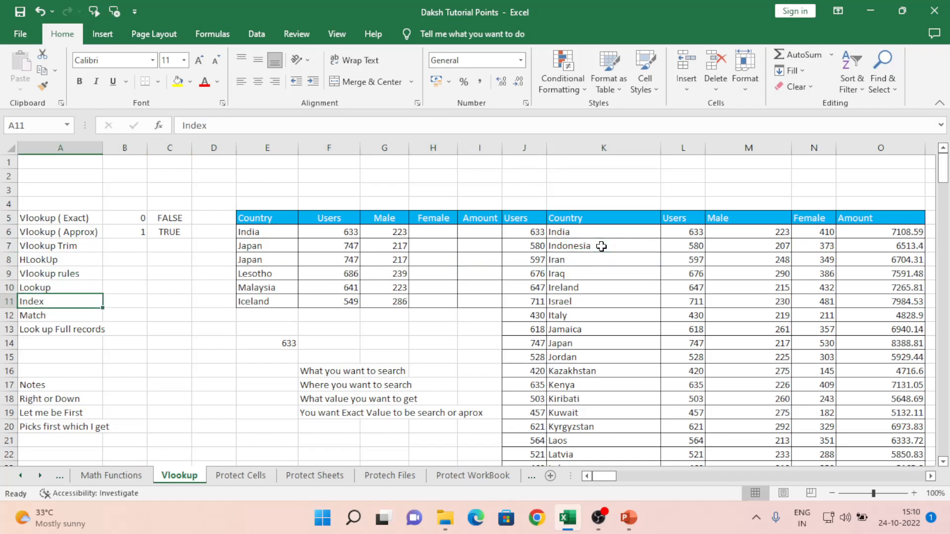
key(Up)
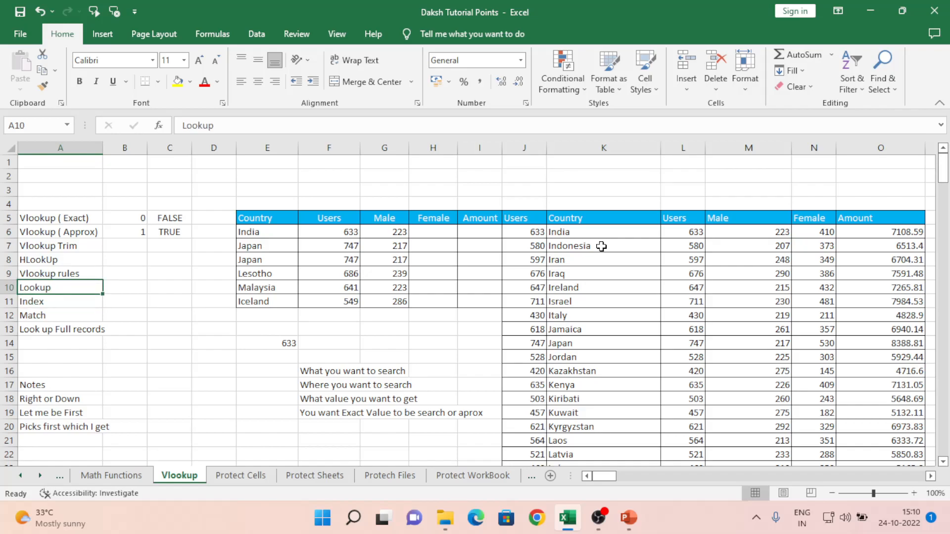
- Clear the old 633 result and explanatory notes in E14:G19
key(Right)
key(Right)
key(Right)
key(Right)
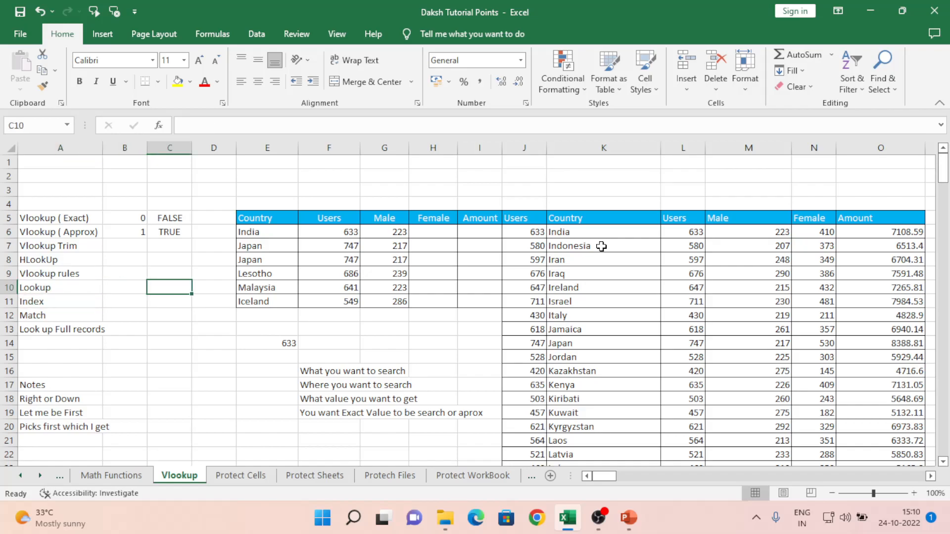
key(Down)
key(Down)
key(Down)
key(Down)
key(Down)
key(Left)
key(Left)
key(Left)
key(Left)
key(Right)
key(Right)
key(Right)
key(Right)
key(Up)
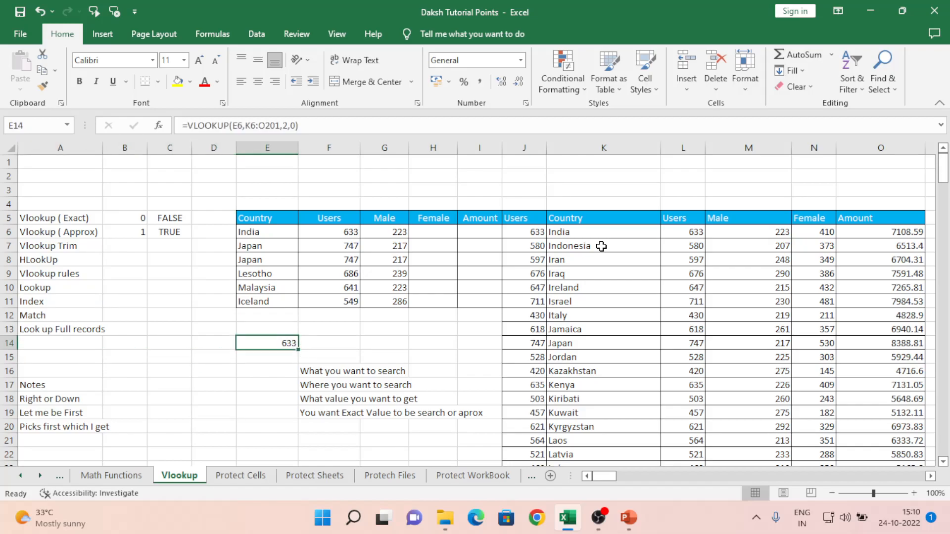
key(shift+Right)
key(shift+Right)
key(shift+Down)
key(shift+Down)
key(shift+Down)
key(shift+Down)
key(shift+Down)
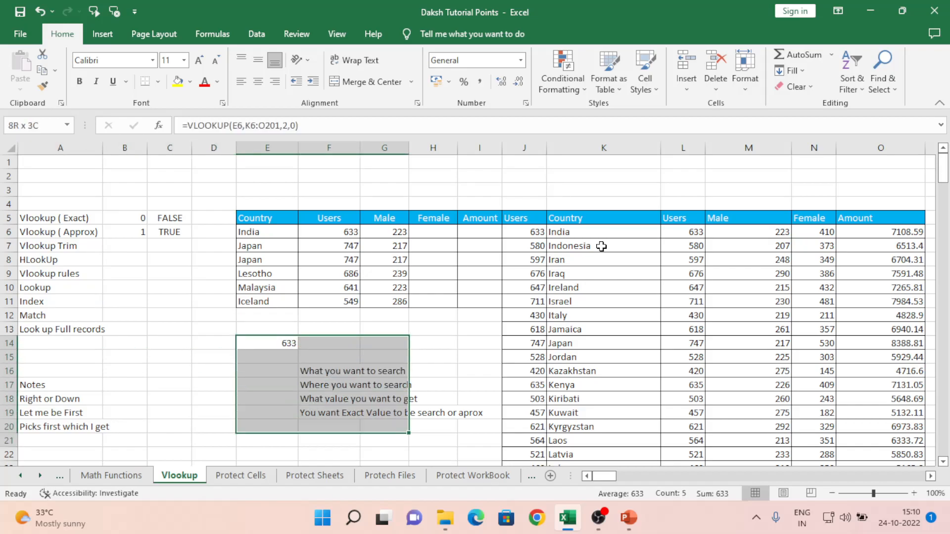
key(Delete)
- Move to cell E16, ready for the new formula
key(Left)
key(Left)
key(Left)
key(Right)
key(Right)
key(Down)
key(Down)
key(Right)
- Start =LOOKUP in E16 with lookup value E6 and lookup range K6:K201
text(=look)
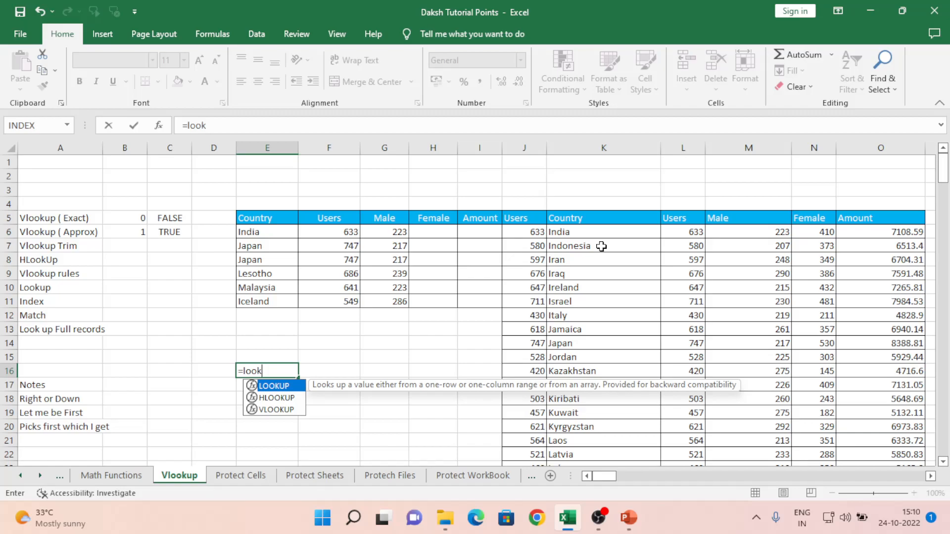
key(Tab)
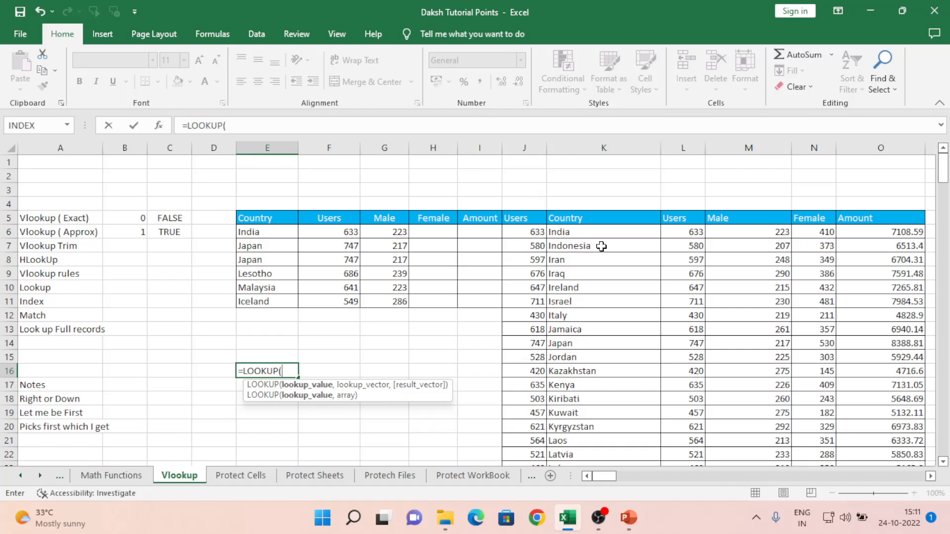
key(Up)
key(Up)
key(Up)
key(Up)
key(Up)
key(Up)
key(Up)
key(Up)
key(Up)
key(Up)
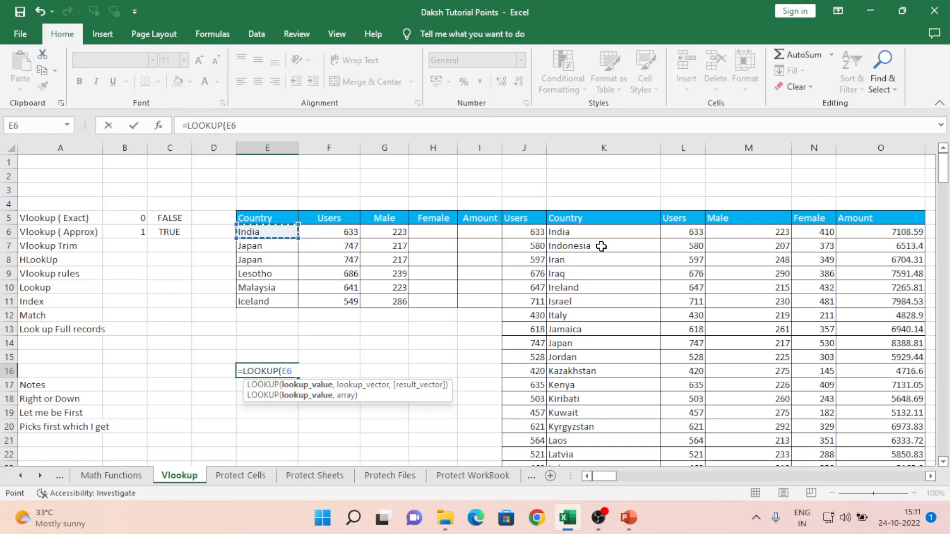
text(,)
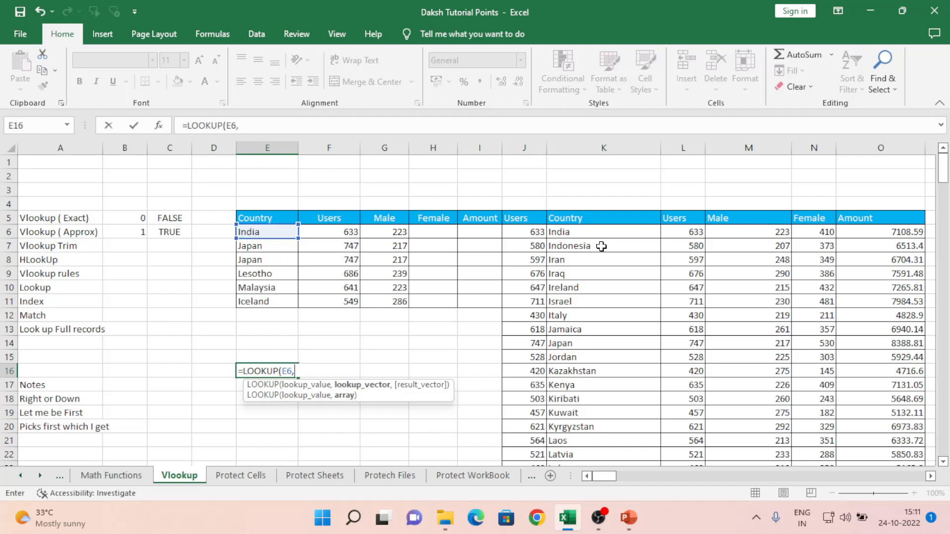
key(Right)
key(Right)
key(Right)
key(Right)
key(Right)
key(Right)
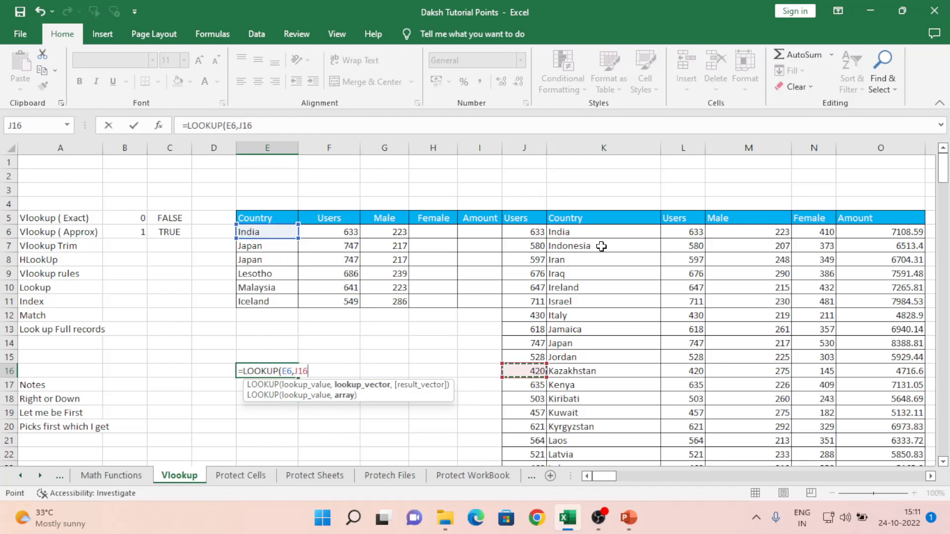
key(ctrl+Up)
key(Down)
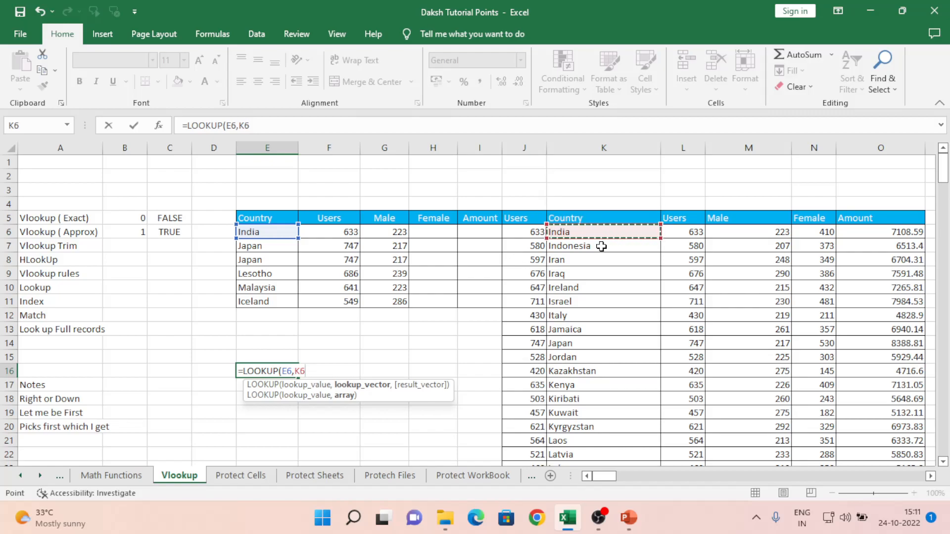
key(ctrl+shift+Down)
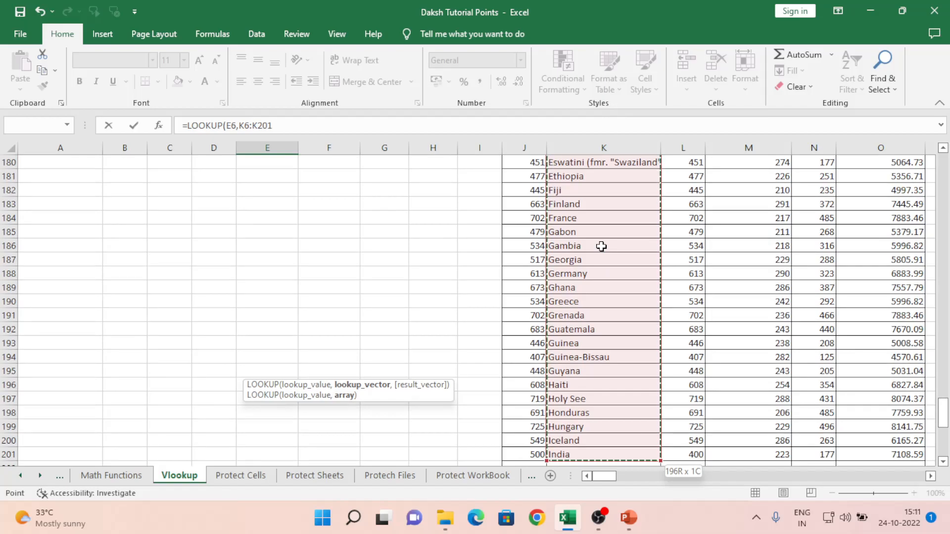
- Add result range L6:L201 and enter the formula, returning 633 for India
text(,)
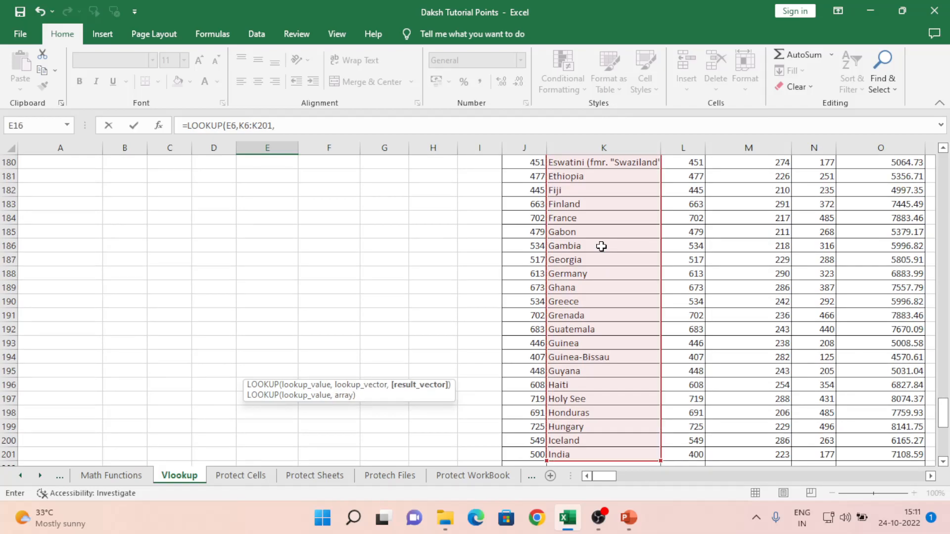
key(Up)
key(Up)
key(Up)
key(Up)
key(Right)
key(Right)
key(Right)
key(Right)
key(Right)
key(Right)
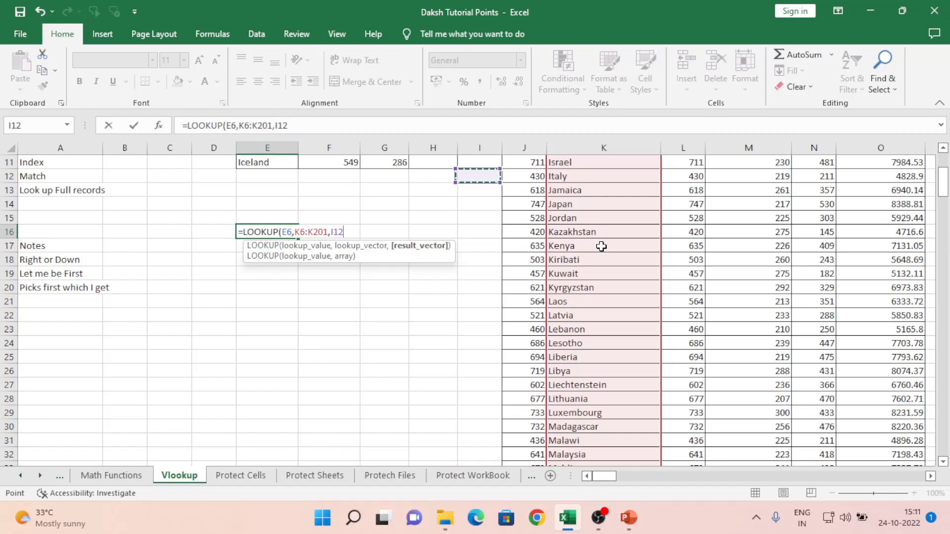
key(Up)
key(Up)
key(Up)
key(Up)
key(Up)
key(Up)
key(Right)
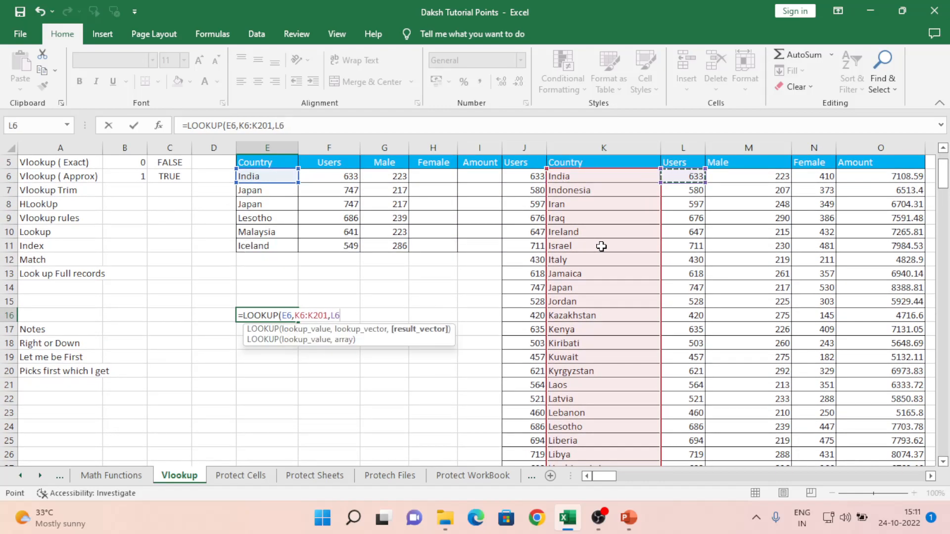
key(ctrl+shift+Down)
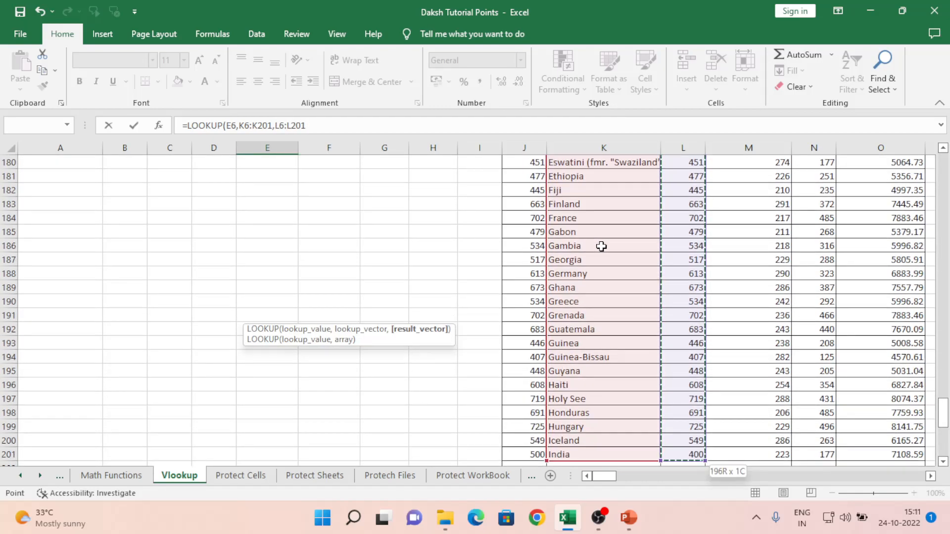
key(Return)
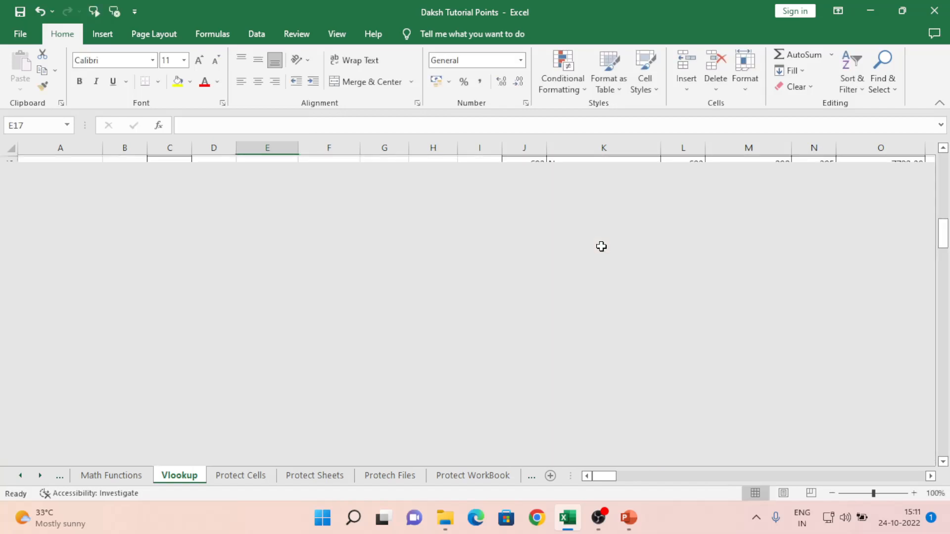
- Reopen E16's formula for editing to review its ranges
key(Up)
key(Up)
key(Up)
key(Up)
key(Up)
key(Up)
key(Up)
key(Up)
key(Up)
key(Up)
key(Up)
key(Up)
key(Up)
key(Up)
key(Up)
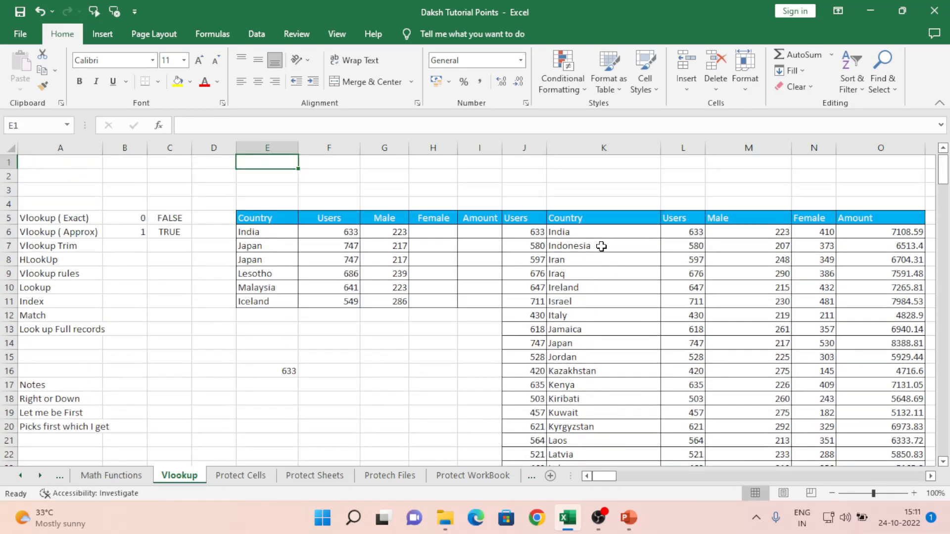
key(Down)
key(Down)
key(Down)
key(Down)
key(Down)
key(Down)
key(Down)
key(Down)
key(Down)
key(Down)
key(Down)
key(Down)
key(Down)
key(Down)
key(Down)
key(Down)
key(Up)
key(Up)
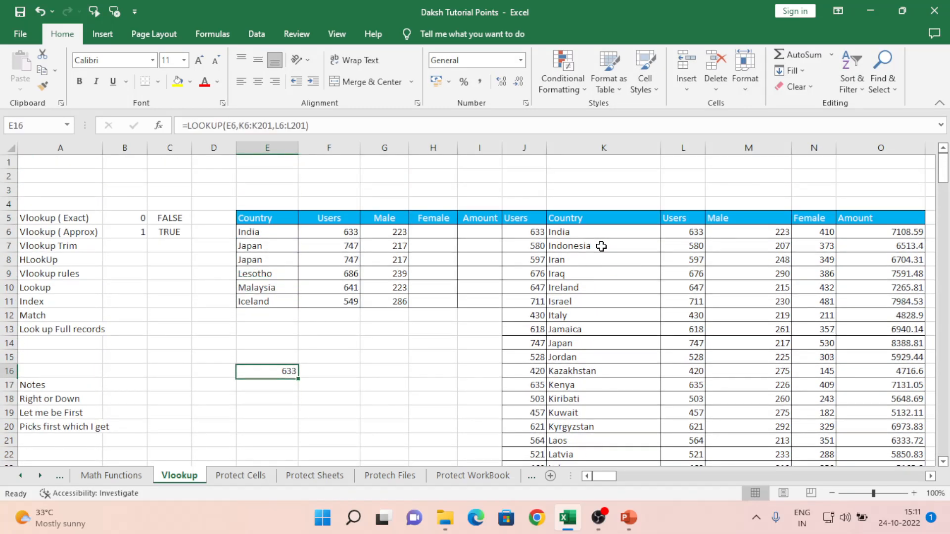
key(F2)
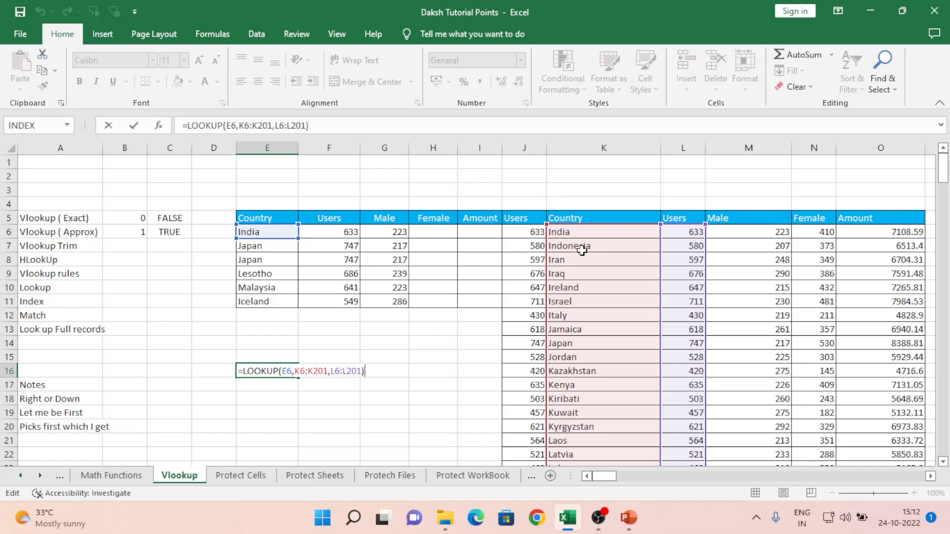
- Commit E16's formula and paste Indonesia from the country list into E6 as a value
click(382, 285)
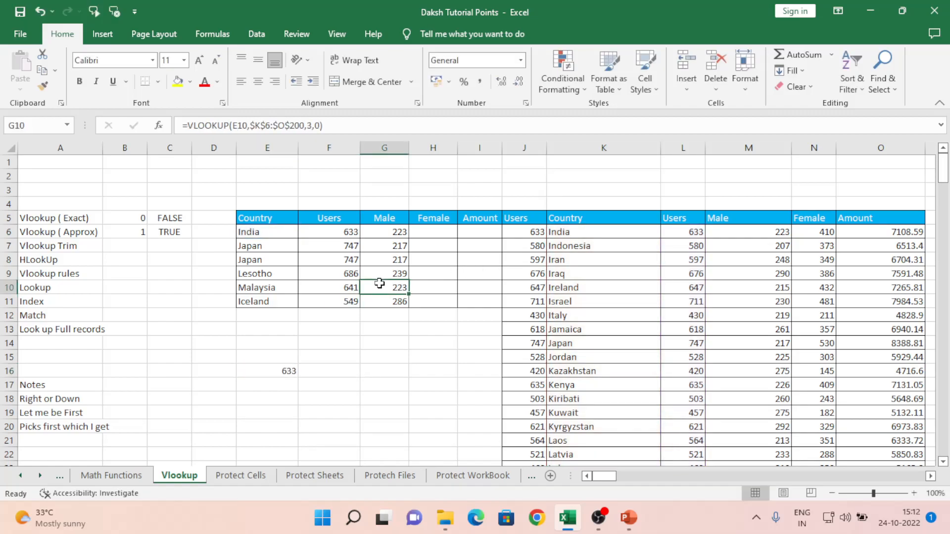
click(256, 233)
key(Right)
key(Right)
key(Right)
key(Right)
key(Right)
key(Right)
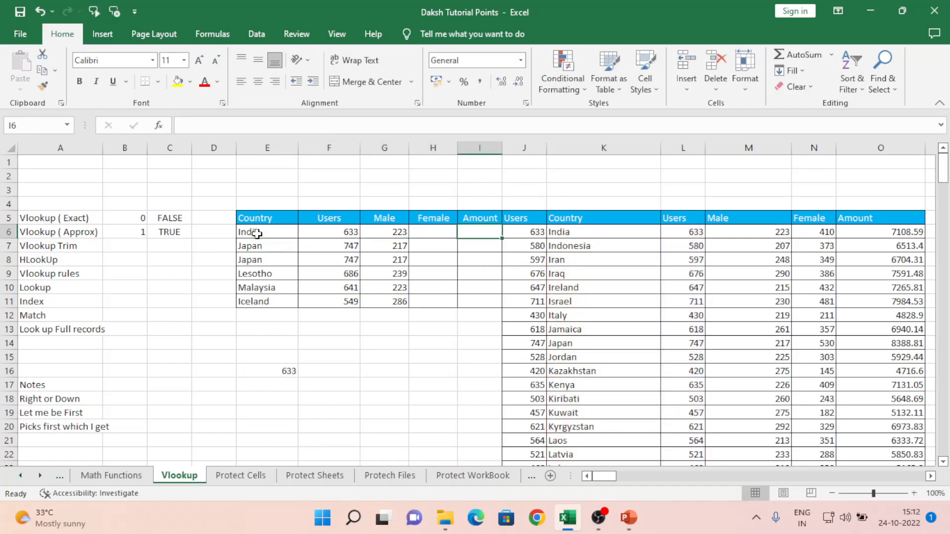
key(Down)
key(ctrl+c)
key(Left)
key(Left)
key(Left)
key(Left)
key(Left)
key(Left)
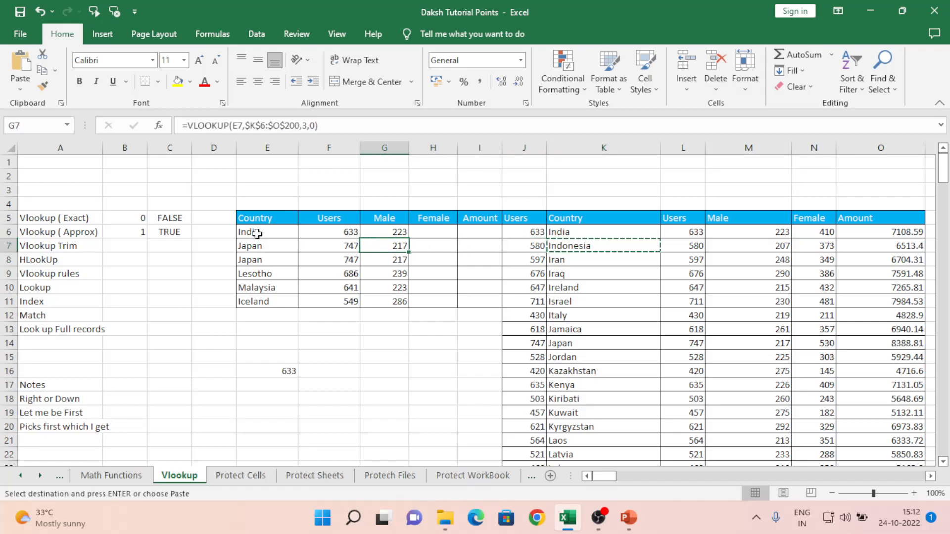
key(Up)
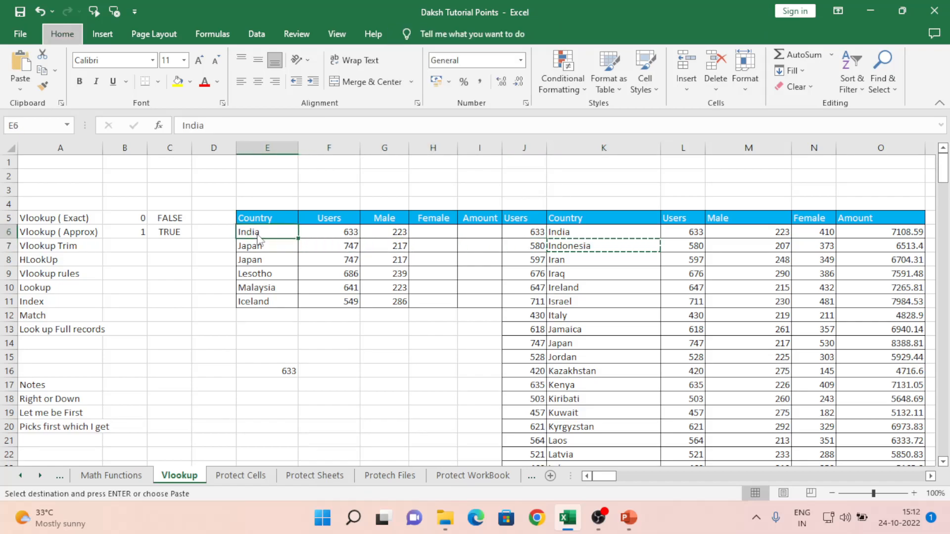
key(ctrl+alt+v)
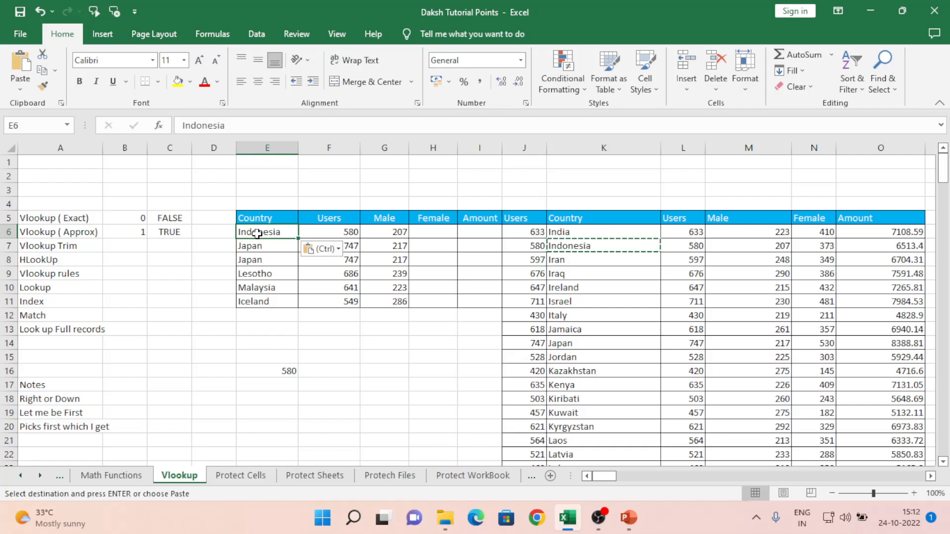
- Replace E6 with Iran, pasted as a value only
key(Right)
key(Right)
key(Right)
key(Right)
key(Right)
key(Right)
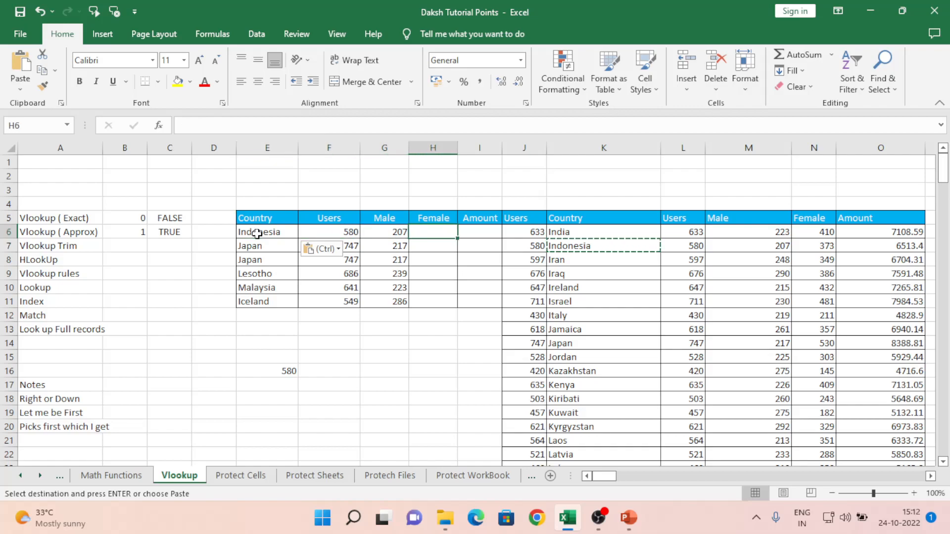
key(Down)
key(Down)
key(Left)
key(Left)
key(Left)
key(Left)
key(Left)
key(Left)
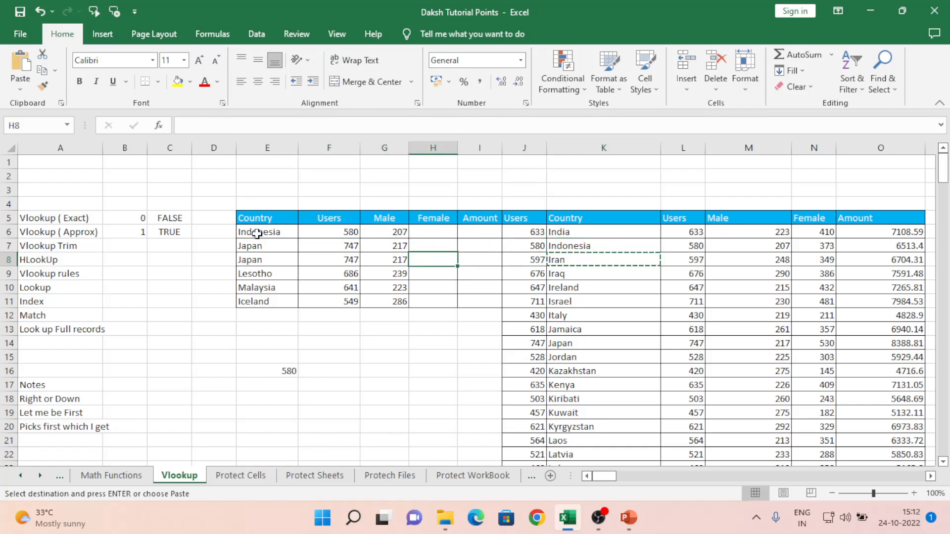
key(Up)
key(Up)
key(ctrl+alt+v)
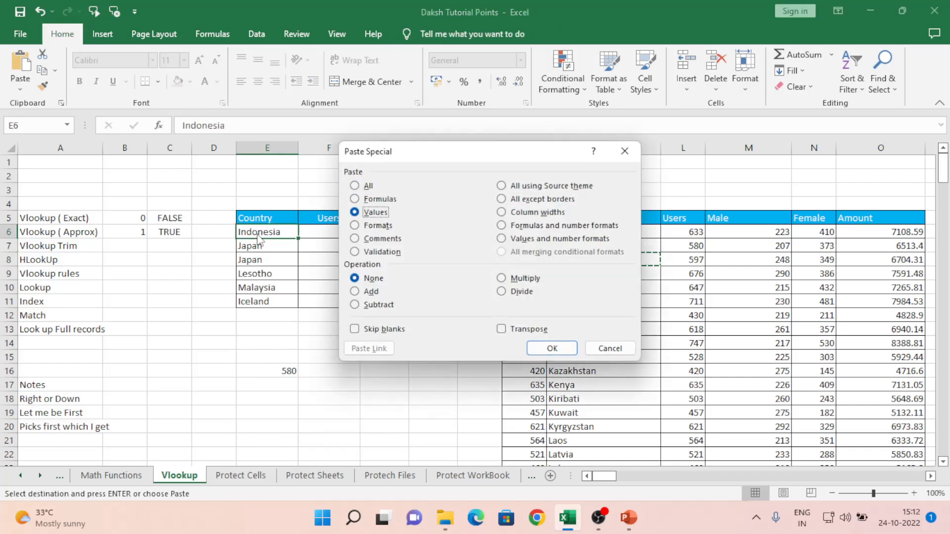
key(Return)
- Clear the trial LOOKUP formula from E16
key(Down)
key(Down)
key(Down)
key(Down)
key(Down)
key(Down)
key(Down)
key(Down)
key(Down)
key(Down)
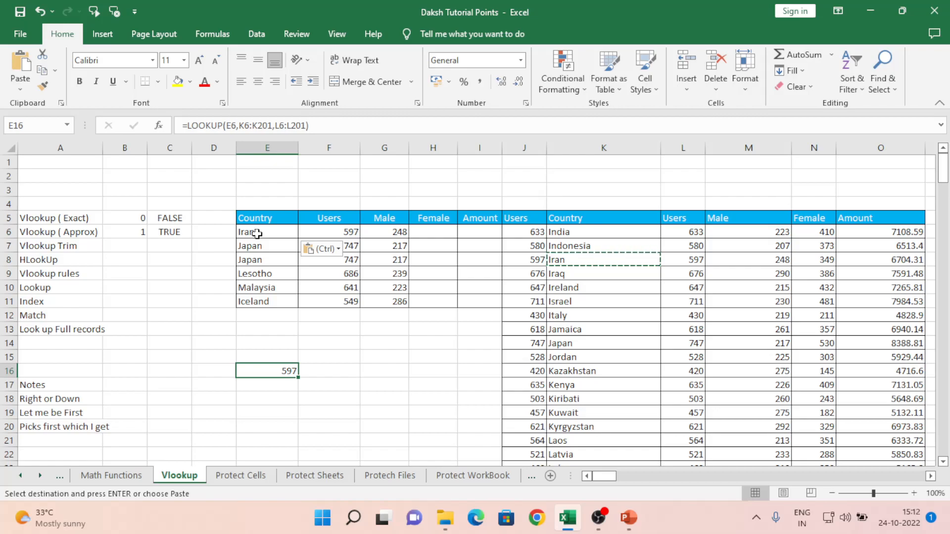
key(Down)
key(Up)
key(Delete)
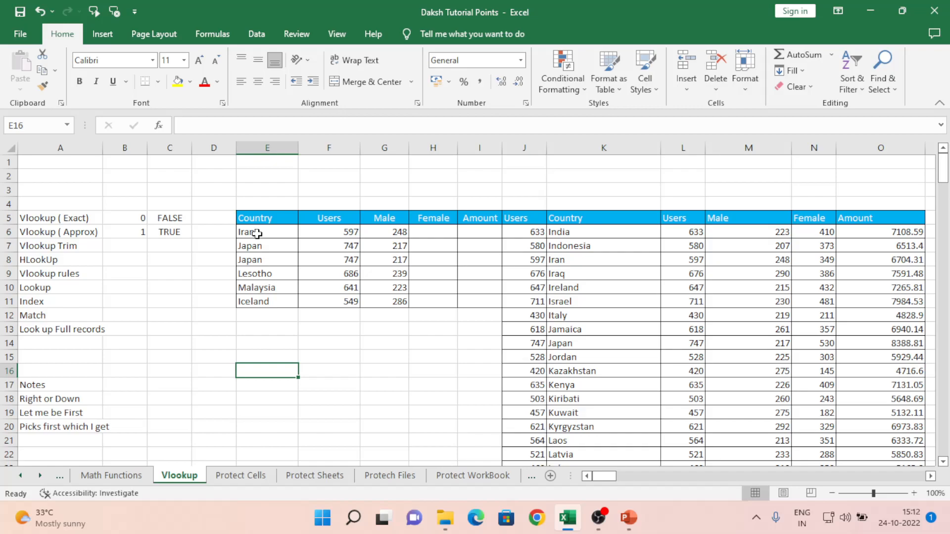
- Copy the ten countries India to Jordan from K6:K15 into F17:F26
key(Right)
key(Right)
key(Right)
key(Right)
key(Right)
key(Right)
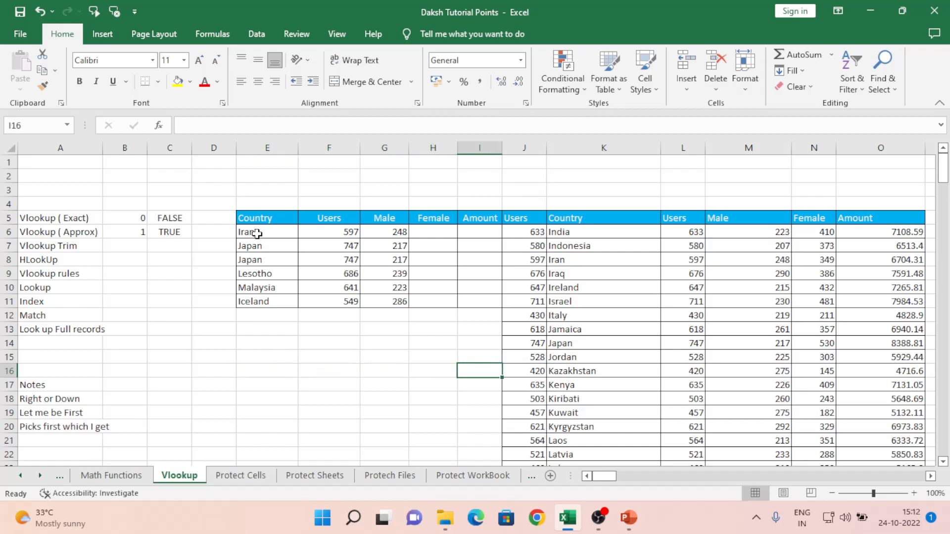
key(Up)
key(Up)
key(Up)
key(Up)
key(Up)
key(Up)
key(Up)
key(Up)
key(Up)
key(Down)
key(Up)
key(Up)
key(shift+Down)
key(shift+Down)
key(shift+Down)
key(shift+Down)
key(shift+Down)
key(shift+Down)
key(shift+Down)
key(shift+Down)
key(shift+Down)
key(shift+Down)
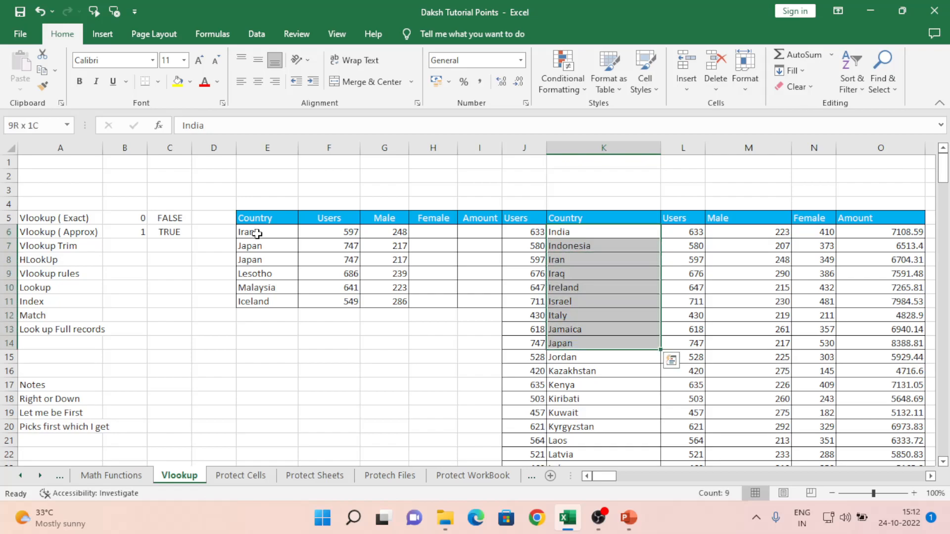
key(shift+Up)
key(ctrl+c)
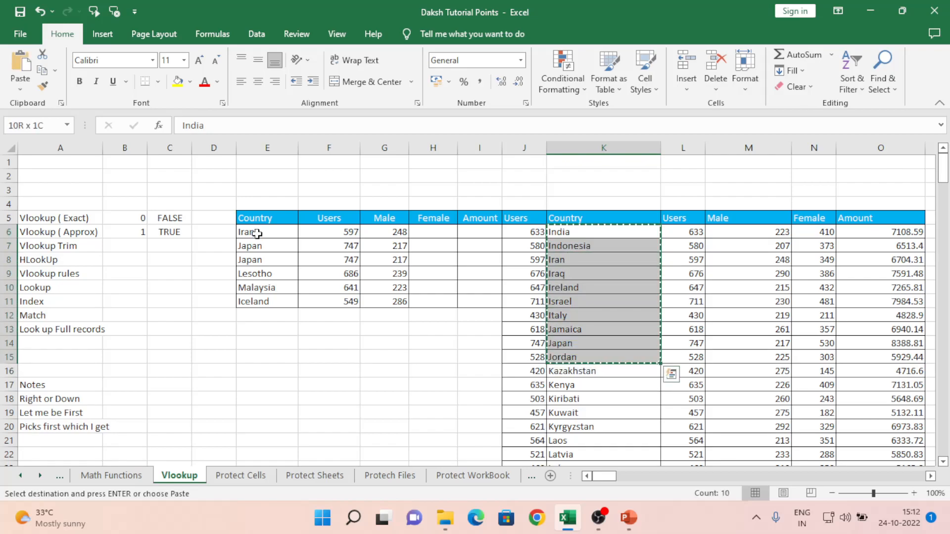
key(Left)
key(Left)
key(Left)
key(Left)
key(Left)
key(Left)
key(Down)
- Number the countries 1 through 10 in E17:E26
key(Down)
key(Down)
key(Down)
key(Down)
key(Down)
key(Down)
key(Down)
key(Down)
key(Down)
key(Down)
key(Right)
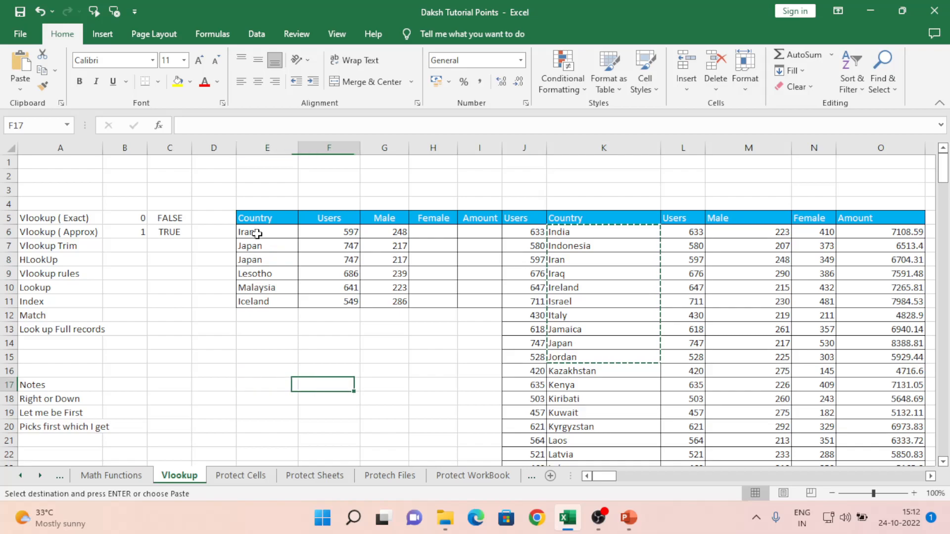
key(ctrl+v)
key(Down)
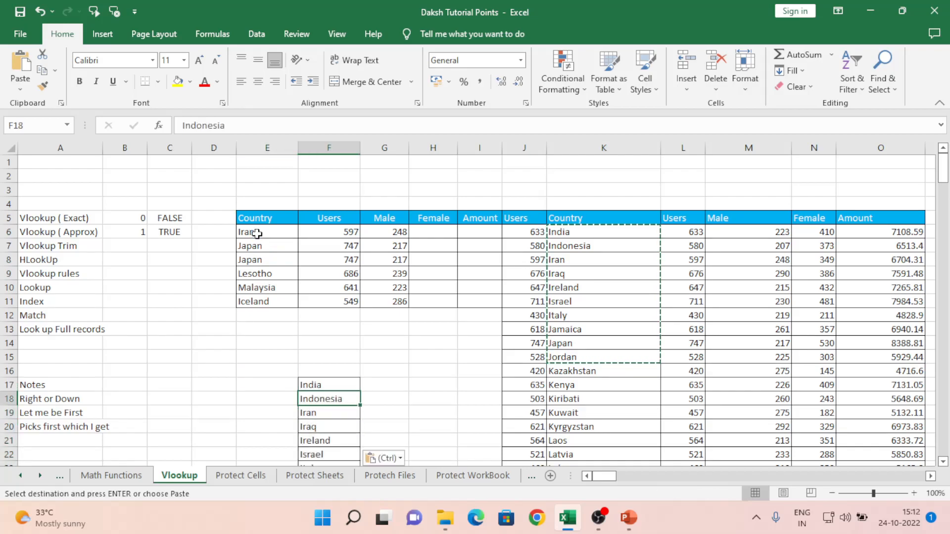
key(Down)
key(Down)
key(Down)
key(Down)
key(Down)
key(Down)
key(Down)
key(Down)
key(Left)
key(ctrl+Up)
key(Down)
key(Down)
key(Down)
key(Down)
key(Down)
key(Down)
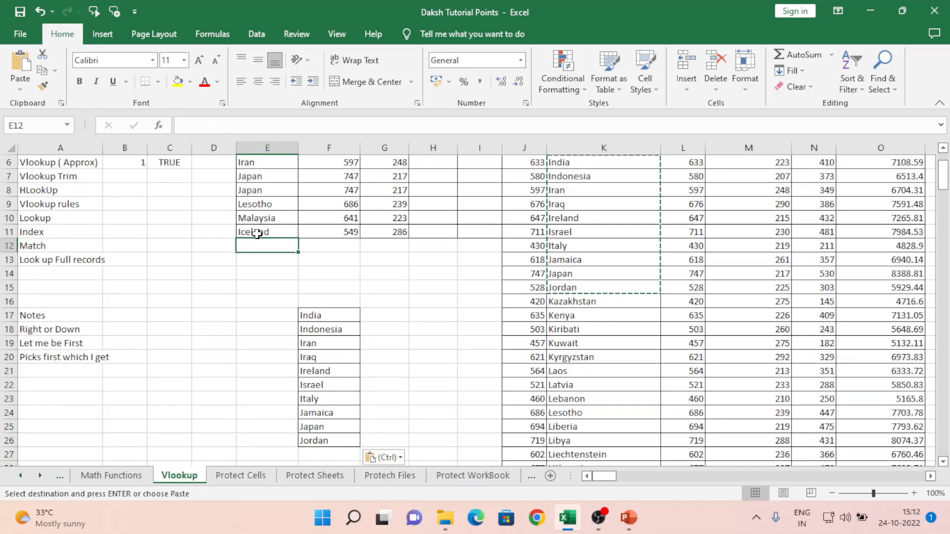
text(1)
key(Return)
text(2)
key(Return)
text(3)
key(Return)
text(4)
key(Return)
text(5)
key(Return)
text(6)
key(Return)
text(7)
key(Return)
text(8)
key(Return)
text(9)
key(Return)
text(1)
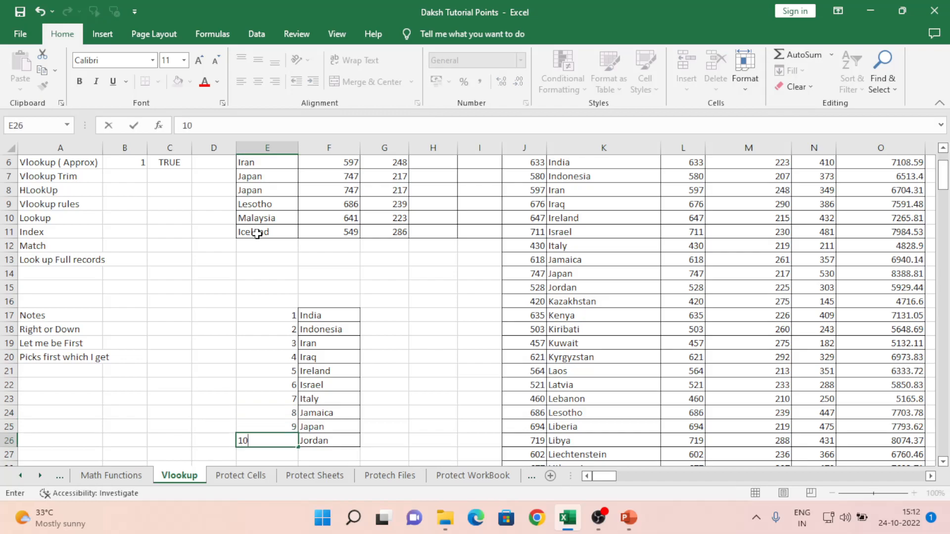
key(Return)
- Select and check the pasted country list F17:F26, ending at E29
key(Up)
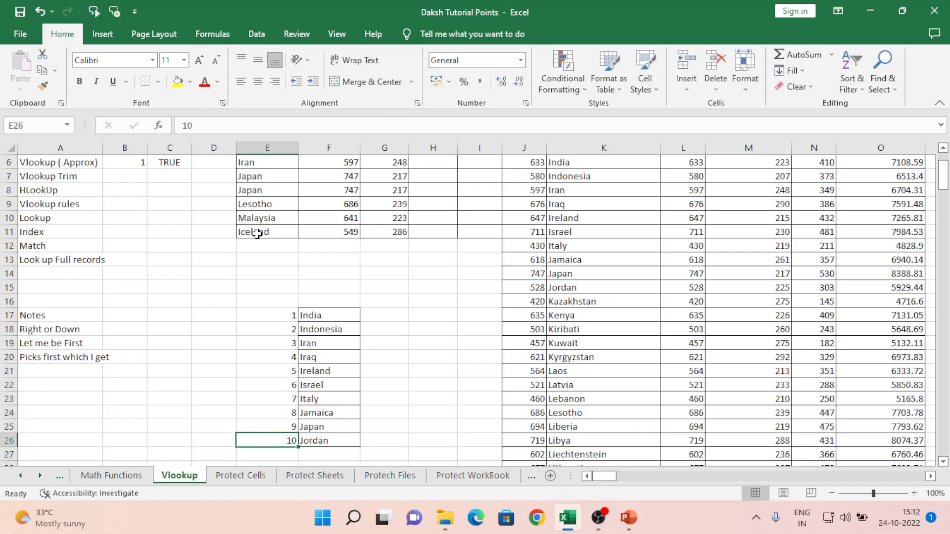
key(Up)
key(Right)
key(ctrl+Up)
key(Down)
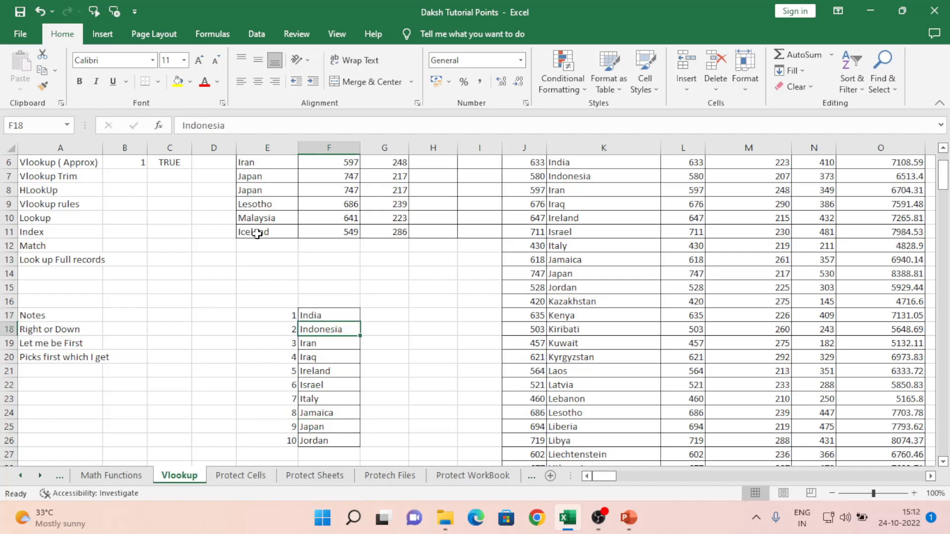
key(Up)
key(ctrl+shift+Down)
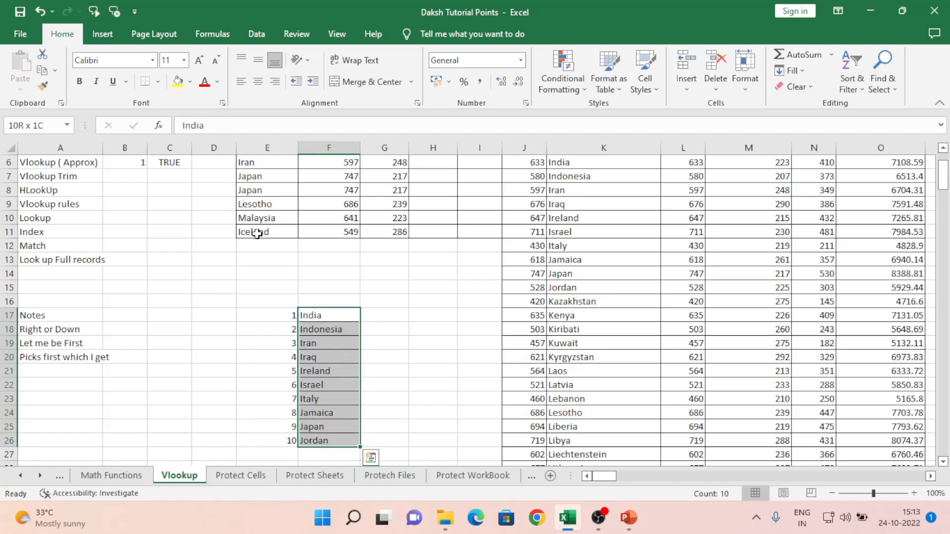
key(Down)
key(ctrl+Down)
key(Down)
key(Down)
key(Down)
key(Down)
key(Left)
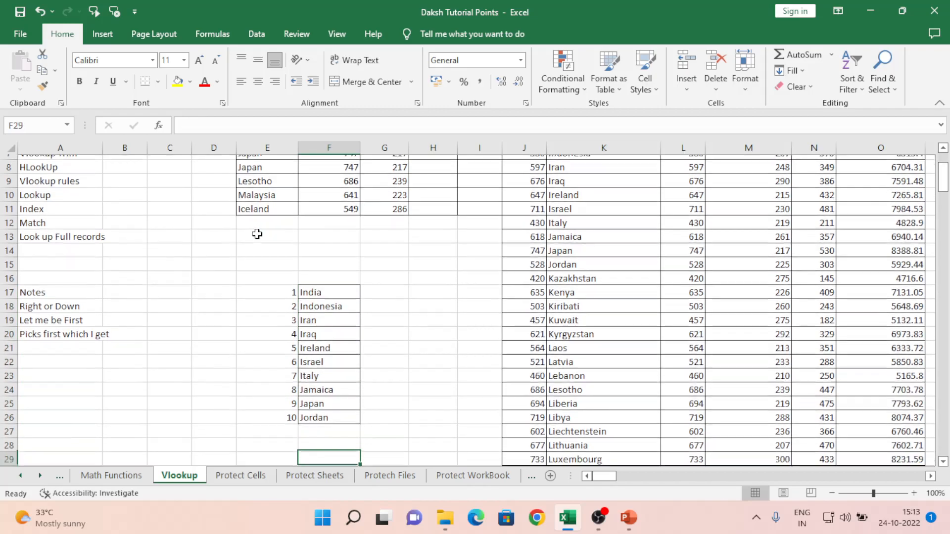
key(Up)
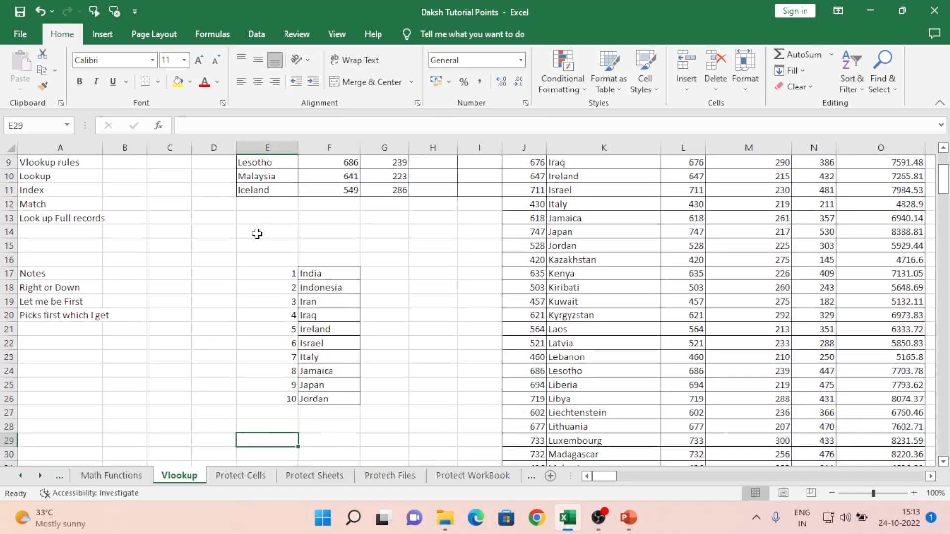
- Enter =INDEX(F17:F26,4) in E29
text(=ind)
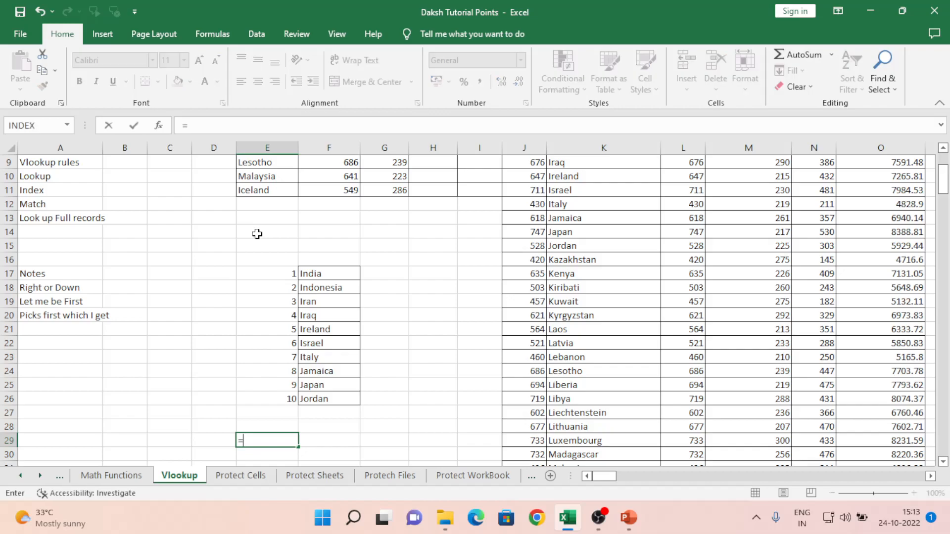
key(Tab)
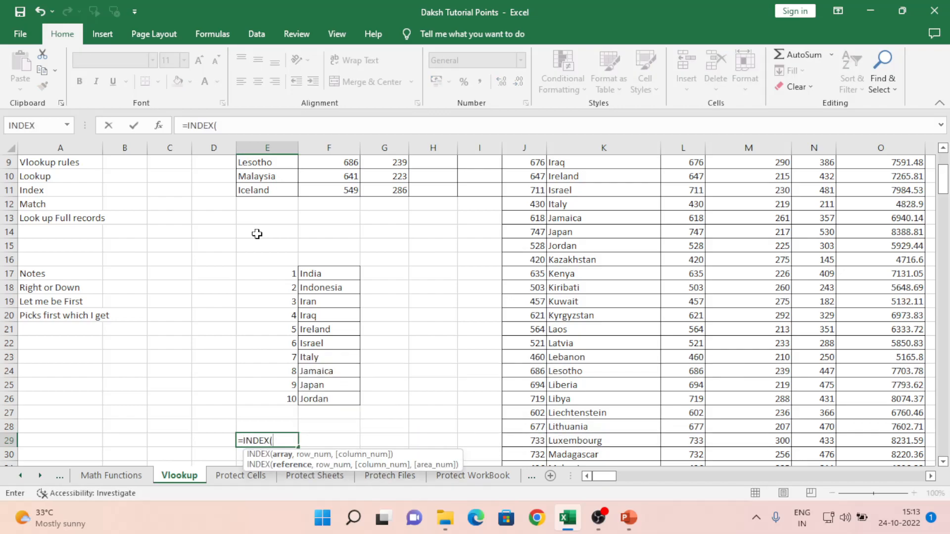
key(Up)
key(Up)
key(Up)
key(Right)
key(Up)
key(Up)
key(Up)
key(Up)
key(Up)
key(Up)
key(Up)
key(Up)
key(Up)
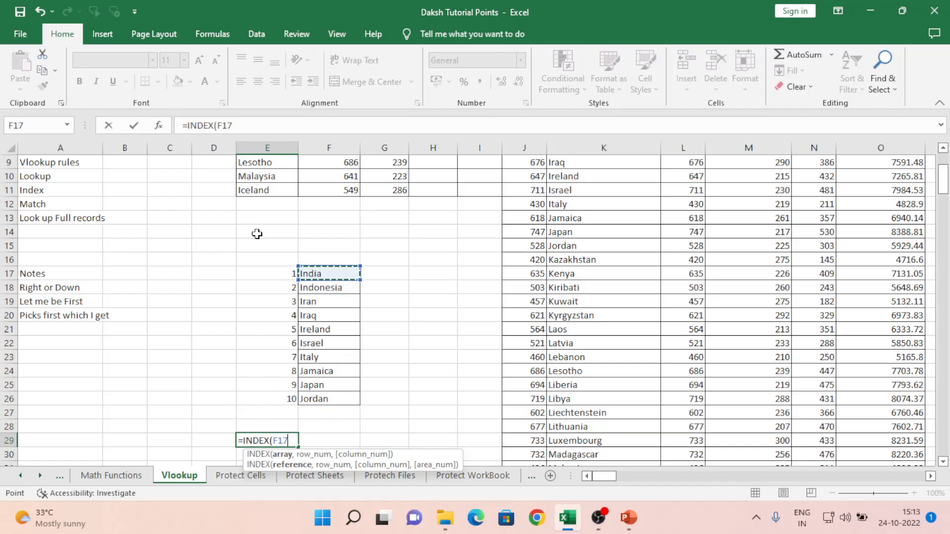
key(ctrl+shift+Down)
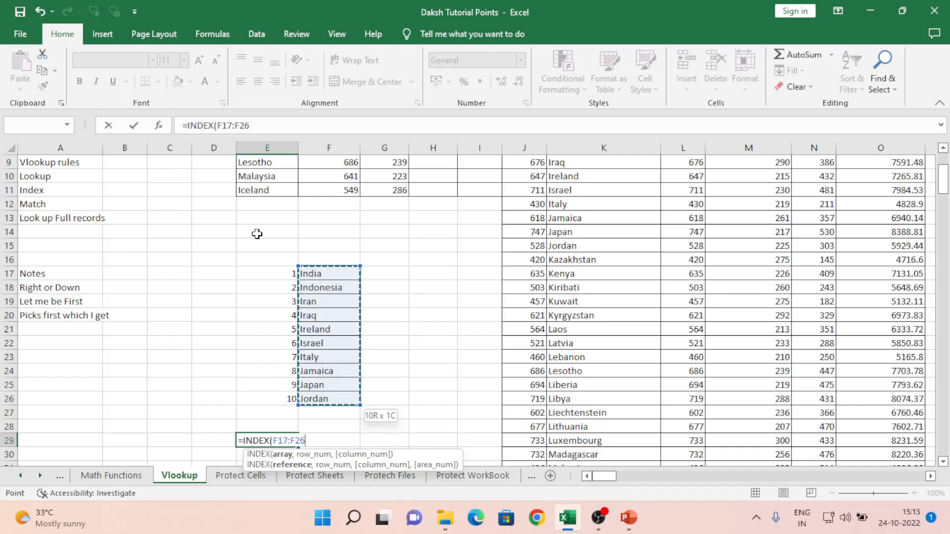
text(,4)
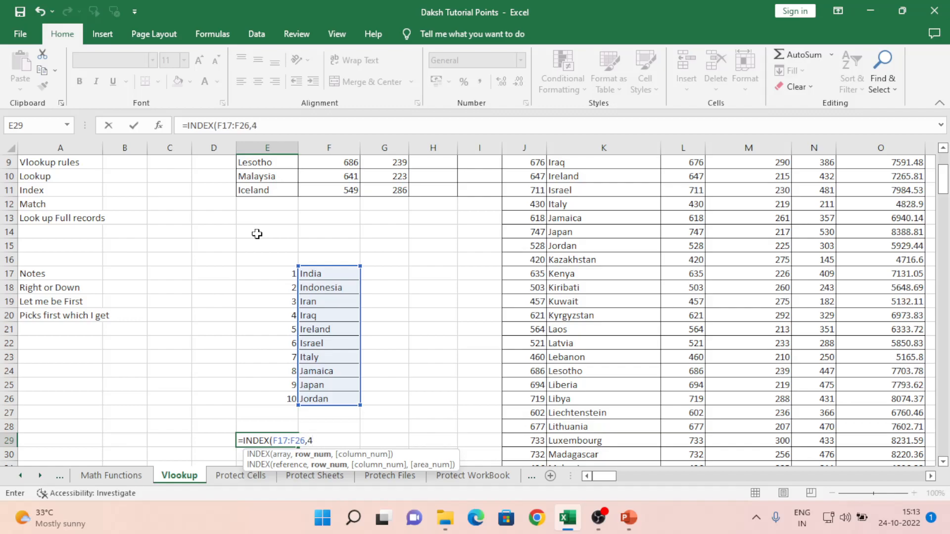
key(Return)
key(Up)
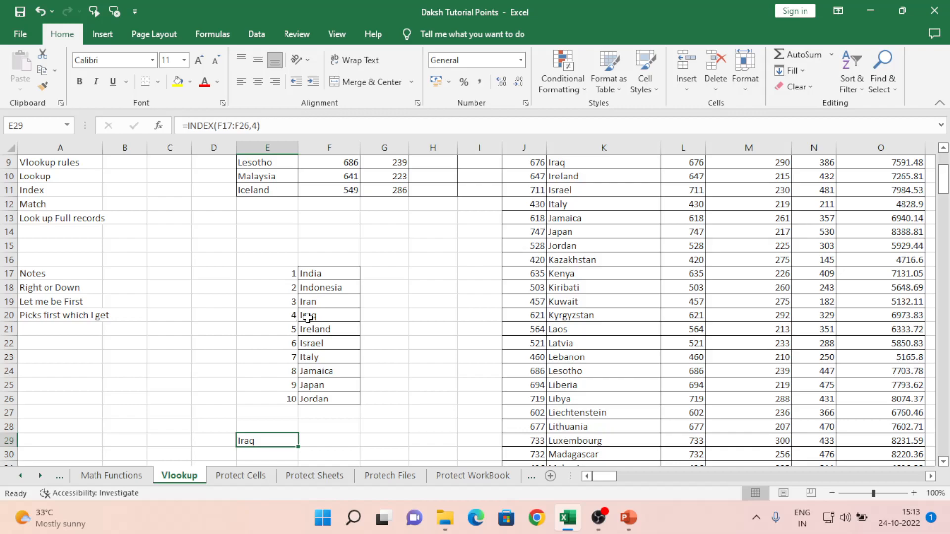
- Change the INDEX position to 6 so E29 returns Israel
click(257, 125)
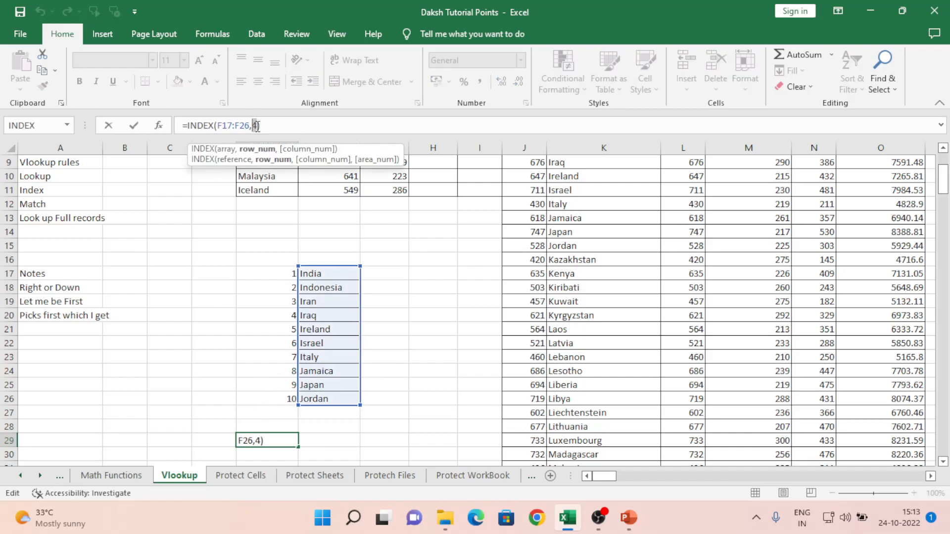
text(6)
key(Return)
key(Up)
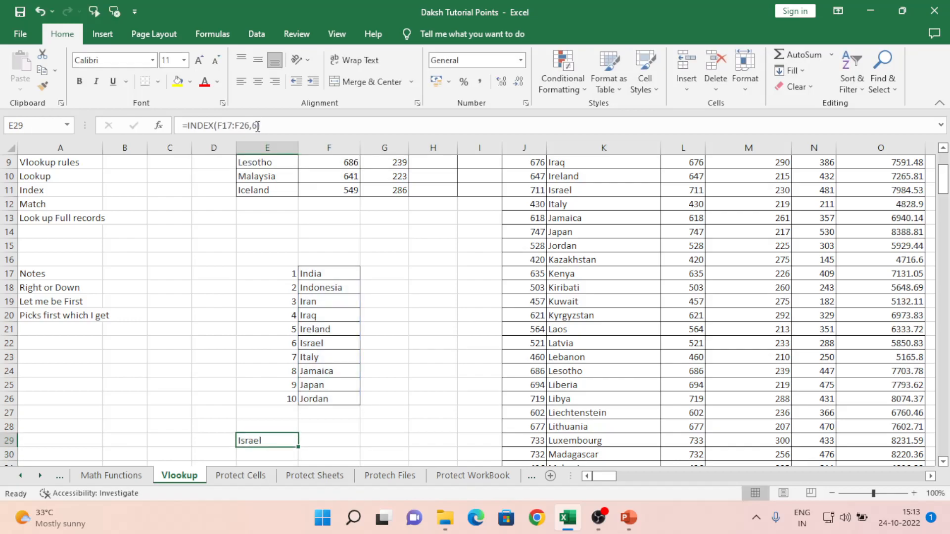
key(Down)
key(Down)
key(Down)
key(Down)
key(Down)
key(Down)
key(Down)
key(Down)
key(Down)
- Type positions 10, 9, 8, 7, 6, 5 into D31:D36
key(Up)
key(Up)
key(Up)
key(Up)
key(Up)
key(Up)
key(Up)
key(Up)
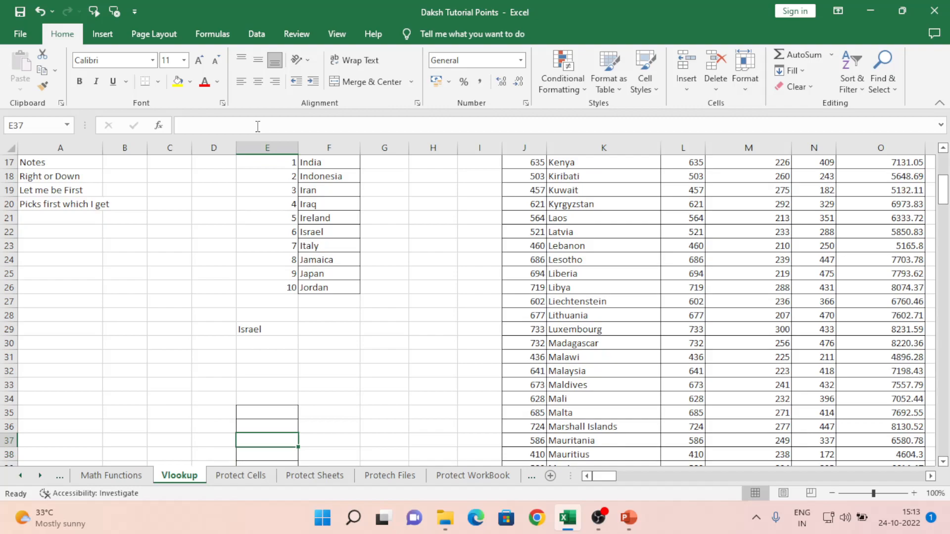
key(Down)
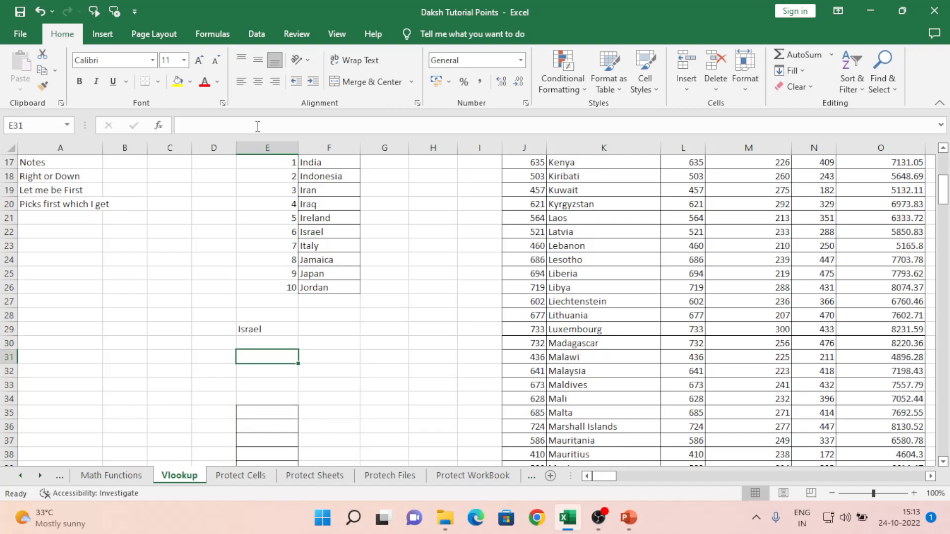
text(=ind)
key(Escape)
key(Escape)
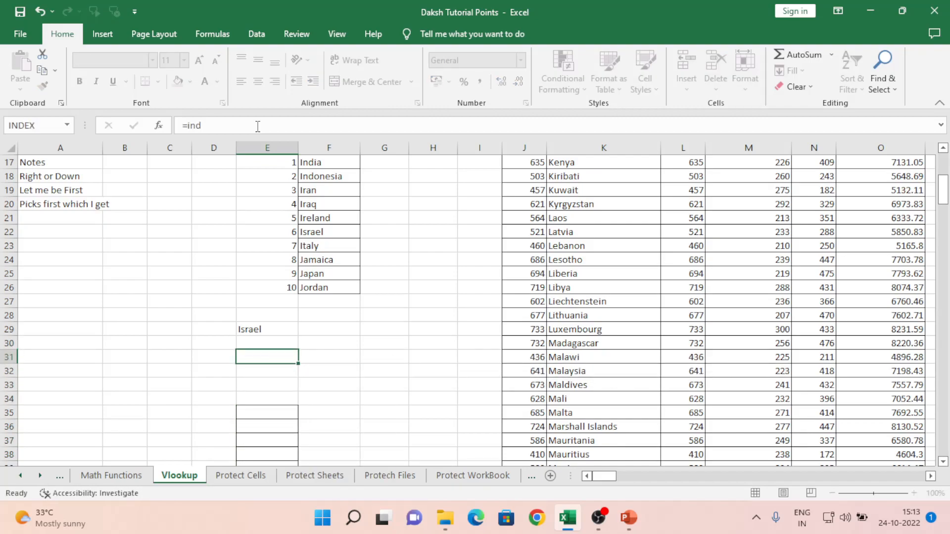
key(Left)
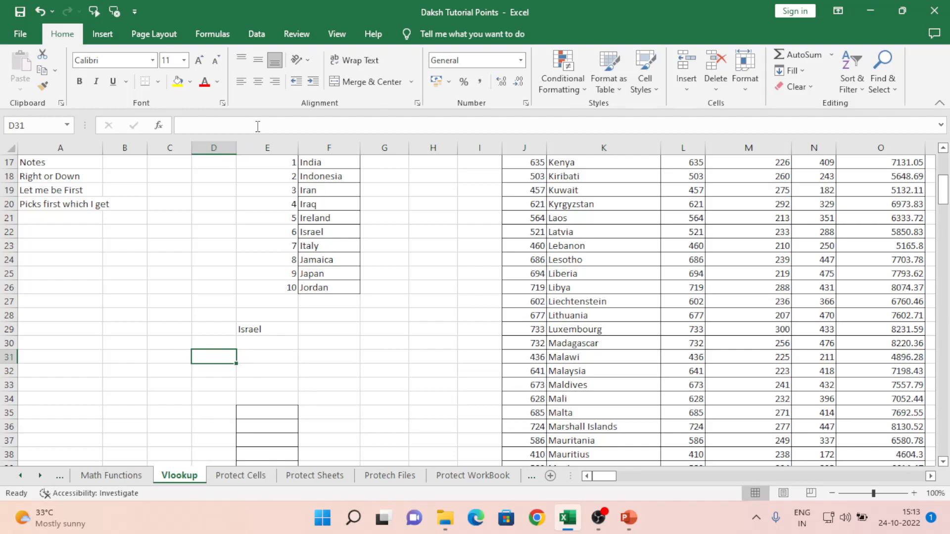
text(10)
key(Return)
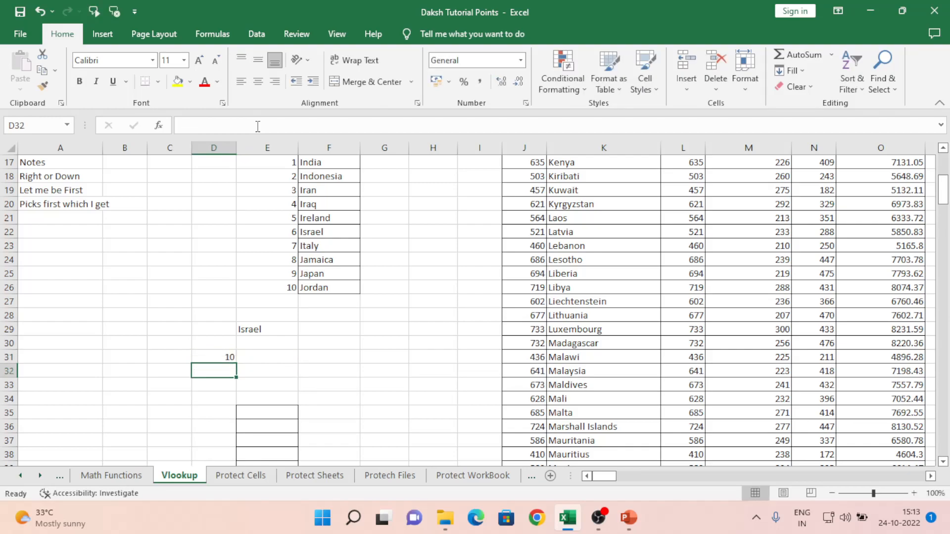
text(9)
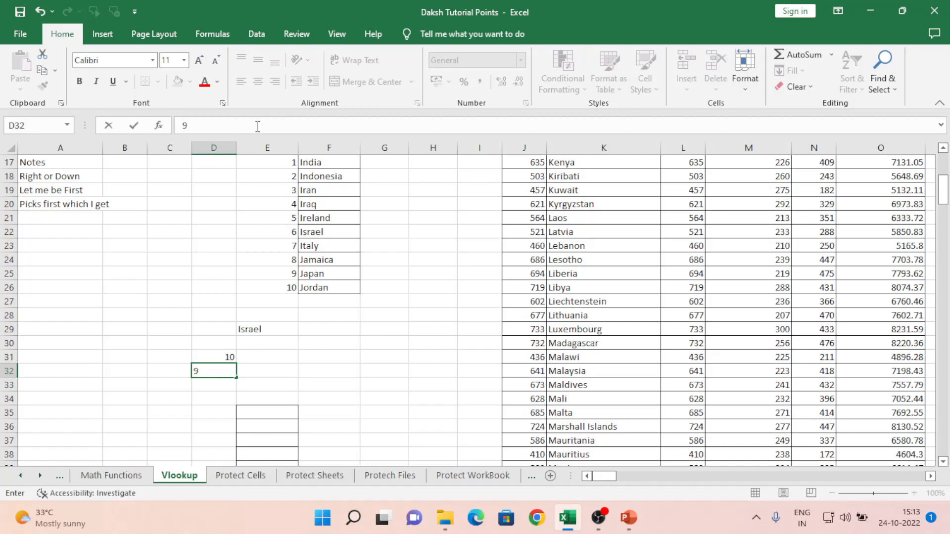
key(Return)
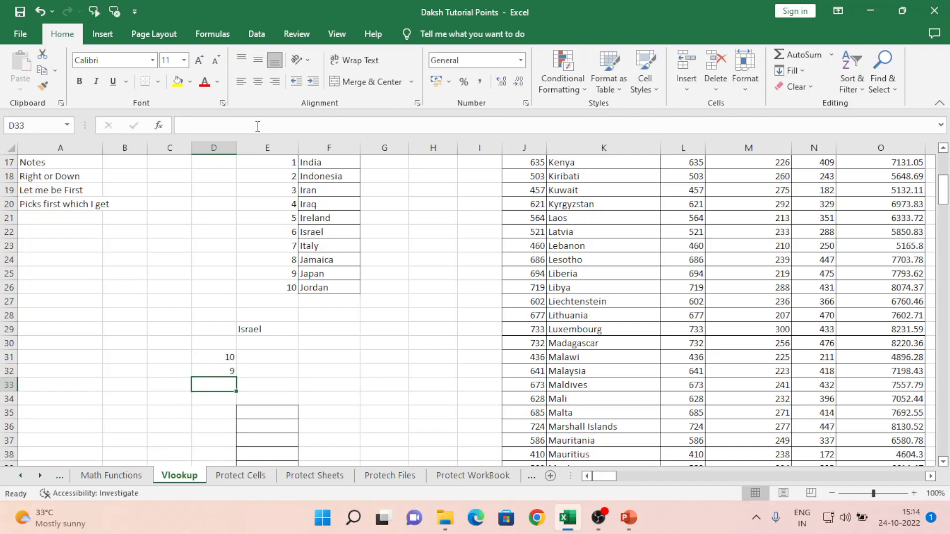
text(8)
key(Return)
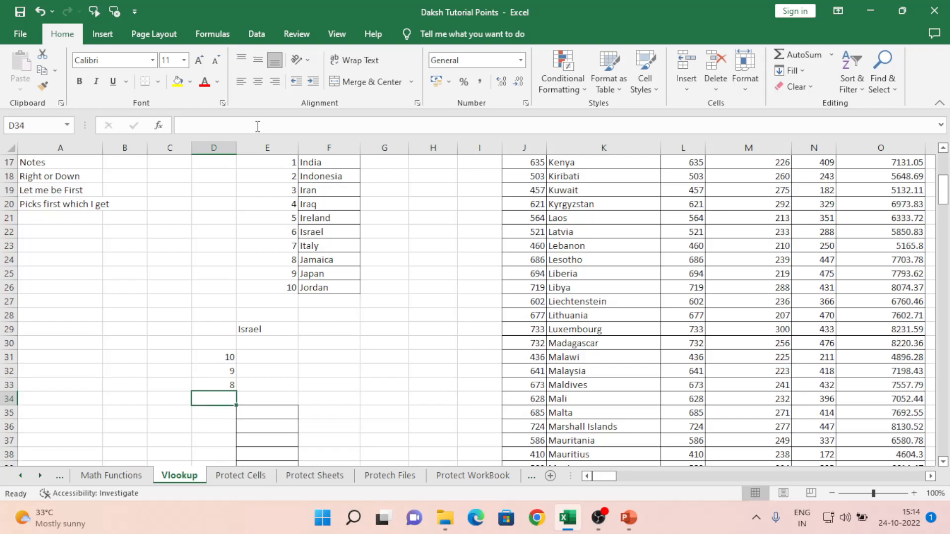
text(7)
key(Return)
text(6)
key(Return)
text(5)
key(Return)
- Enter =INDEX($F$17:$F$26,D31) in E31 so it shows Jordan
key(Up)
key(Up)
key(Up)
key(Up)
key(Up)
key(Right)
key(Up)
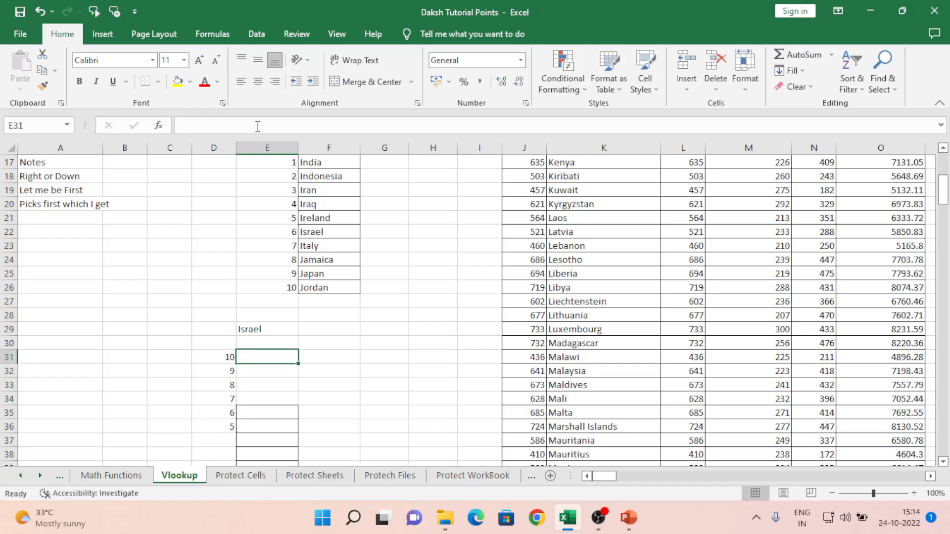
text(=inde)
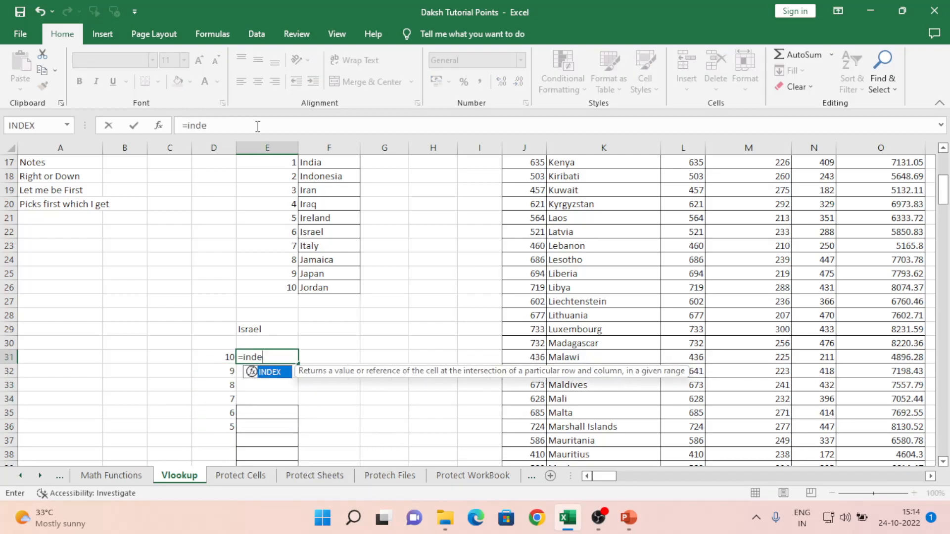
key(Tab)
key(Left)
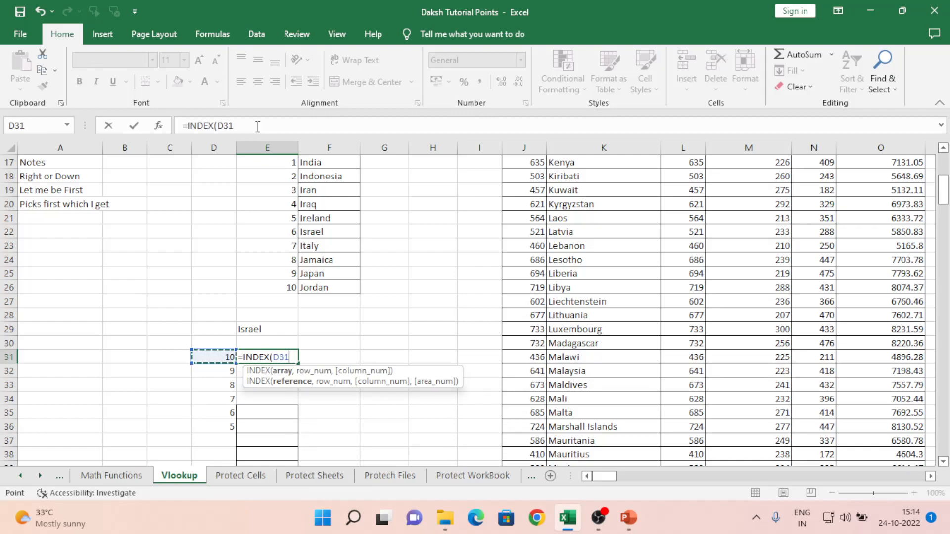
key(Escape)
text(=i)
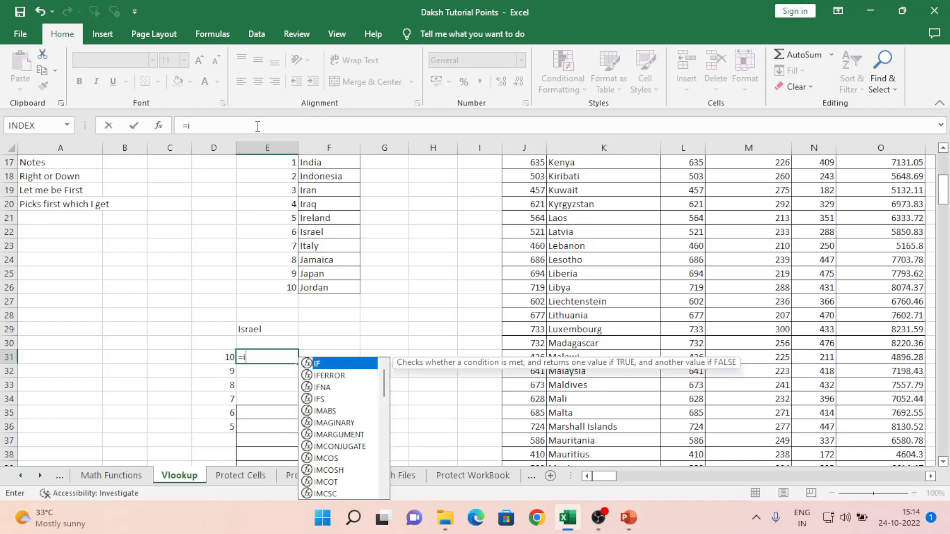
text(nd)
key(Tab)
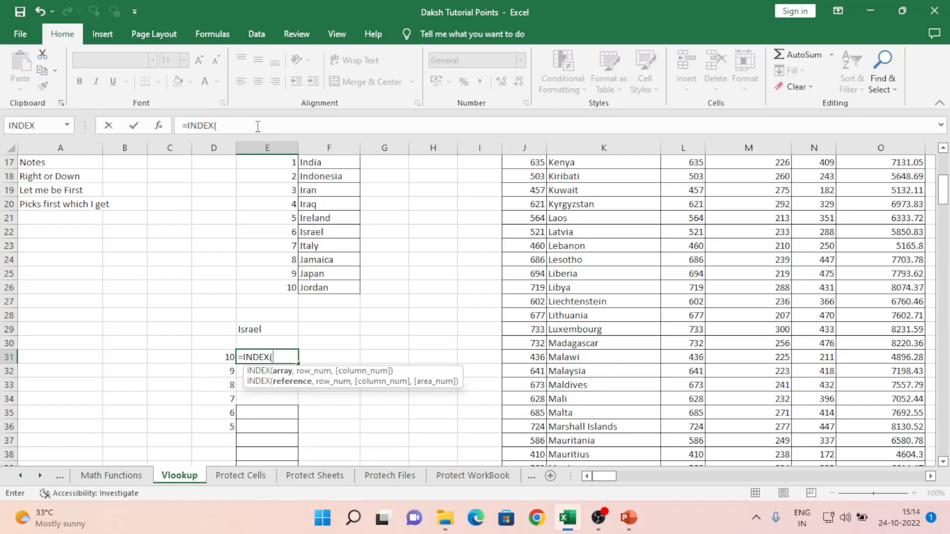
key(Up)
key(Up)
key(Up)
key(Up)
key(Up)
key(Right)
key(Up)
key(Up)
key(Up)
key(Up)
key(Up)
key(Up)
key(Up)
key(Up)
key(Up)
key(ctrl+shift+Down)
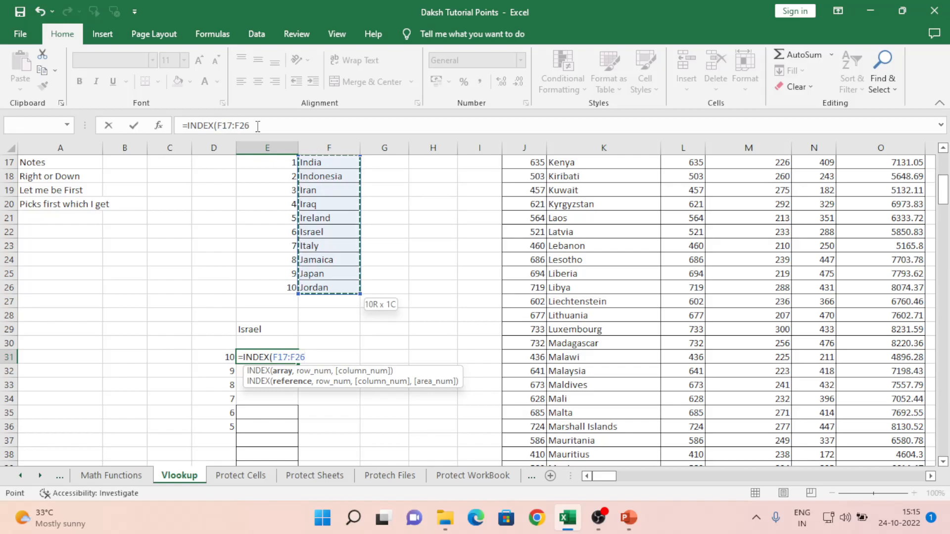
key(F4)
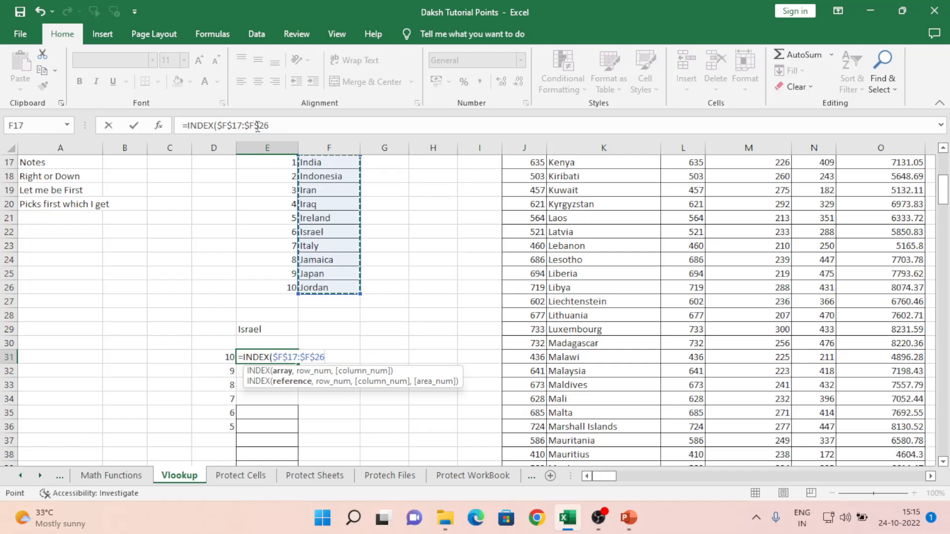
text(,)
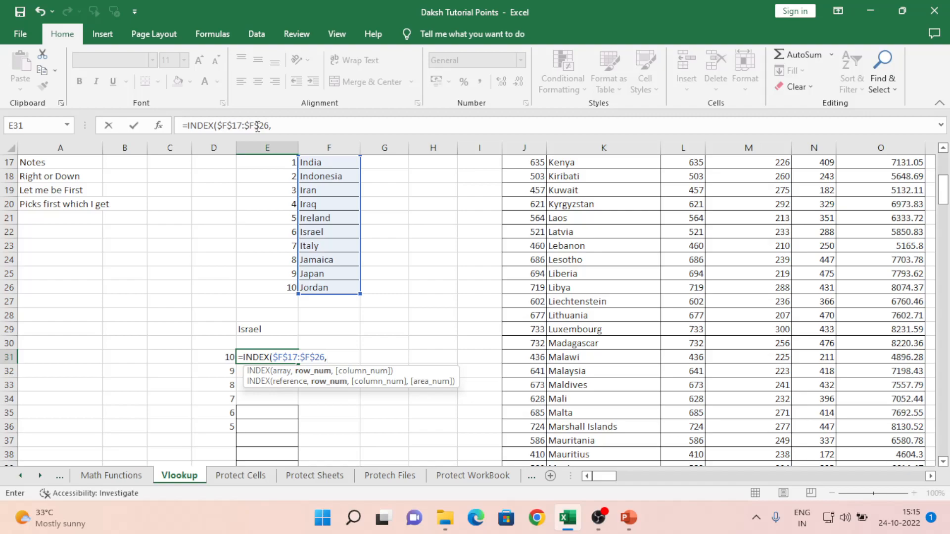
key(Left)
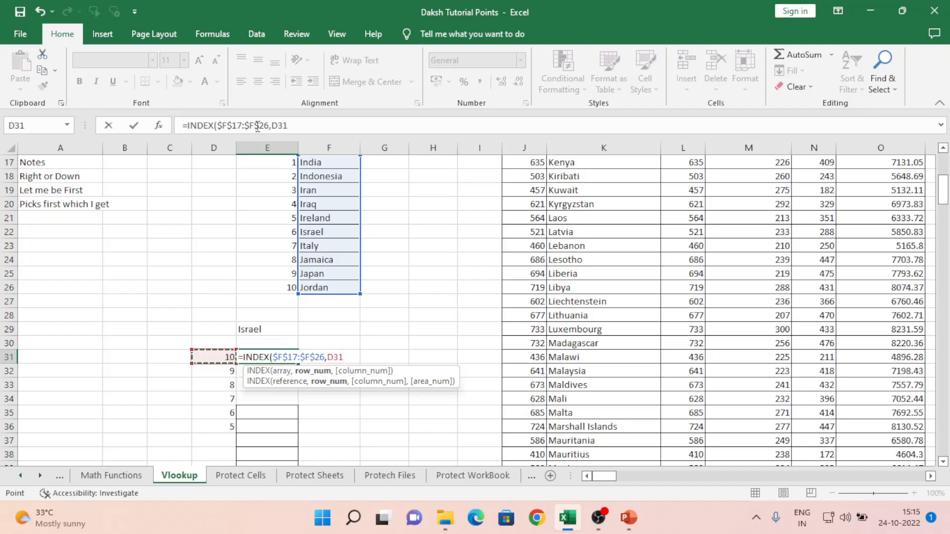
text())
key(Return)
- Copy the E31 INDEX formula down to E32:E36
key(Up)
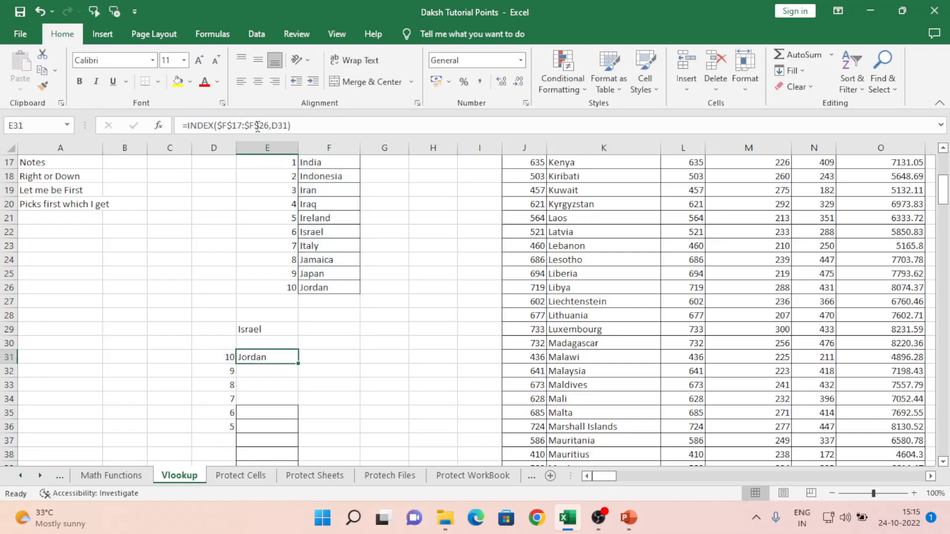
key(ctrl+c)
key(shift+Down)
key(shift+Down)
key(shift+Down)
key(shift+Down)
key(shift+Down)
key(ctrl+v)
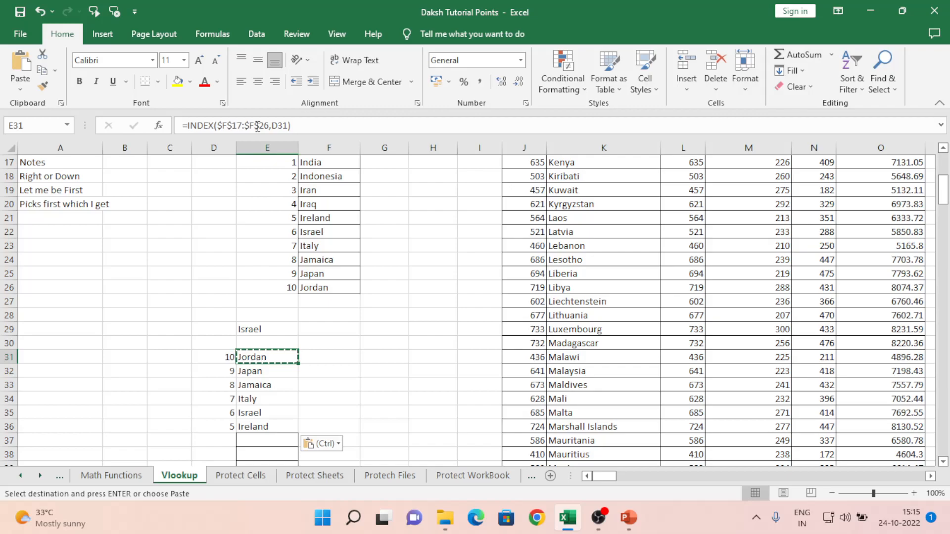
key(Up)
key(Up)
key(Up)
key(Up)
key(Up)
key(Up)
key(Up)
key(Up)
key(Up)
key(Up)
key(Up)
key(Up)
key(Up)
key(Up)
key(Up)
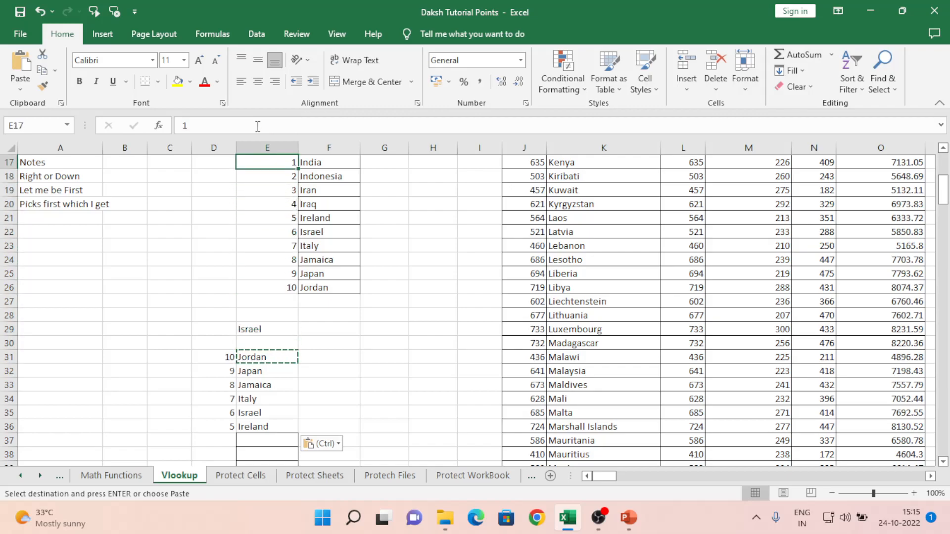
key(Down)
key(shift+Down)
key(shift+Down)
key(shift+Down)
key(shift+Down)
key(shift+Down)
key(shift+Down)
key(shift+Down)
key(shift+Down)
key(shift+Down)
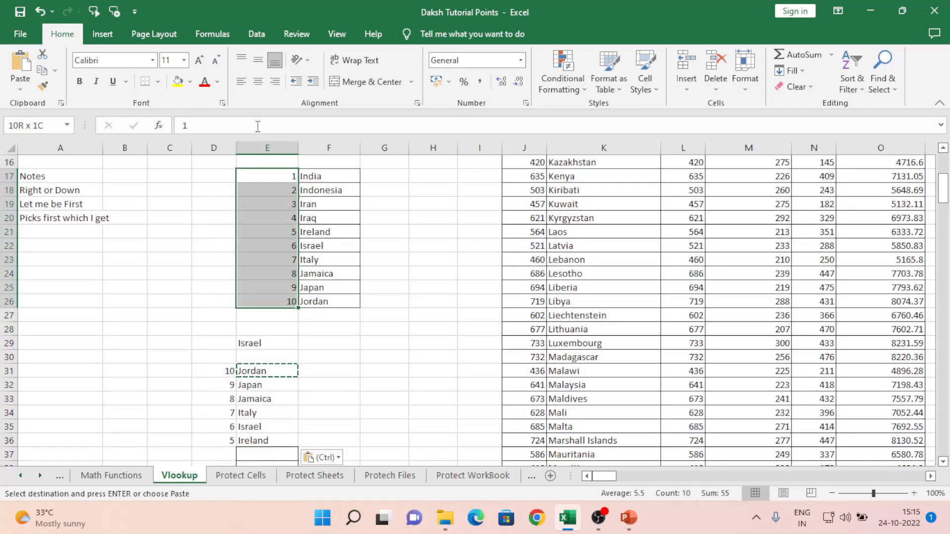
key(Delete)
key(Right)
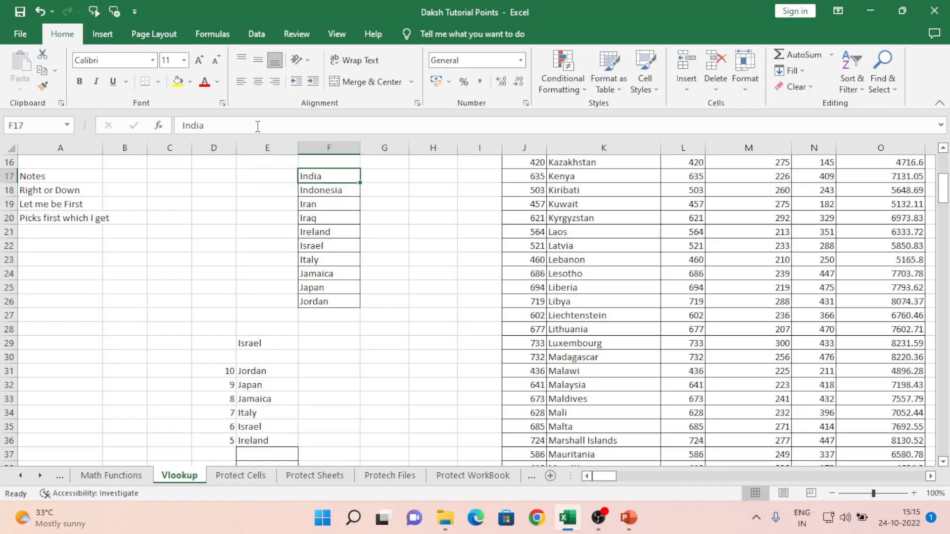
key(ctrl+shift+Down)
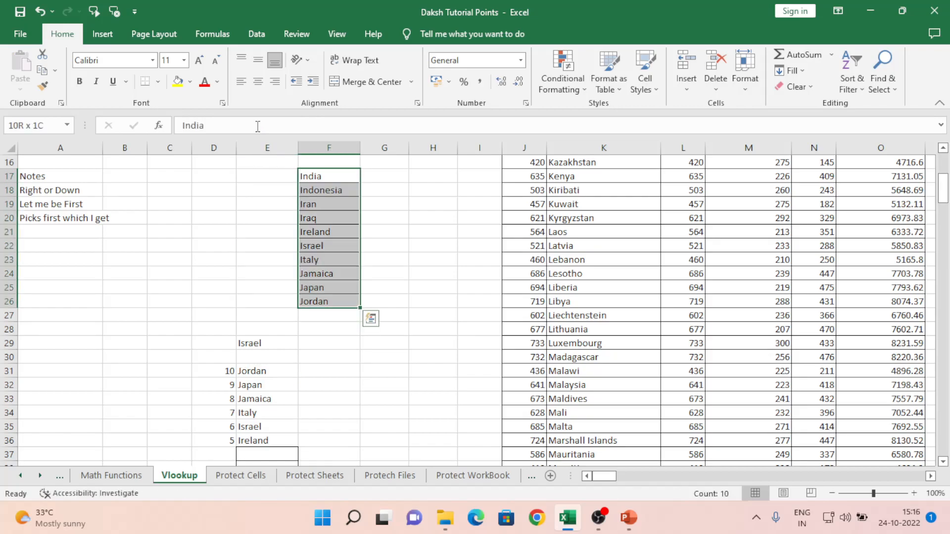
key(ctrl+Down)
key(Down)
key(Down)
key(Up)
key(Up)
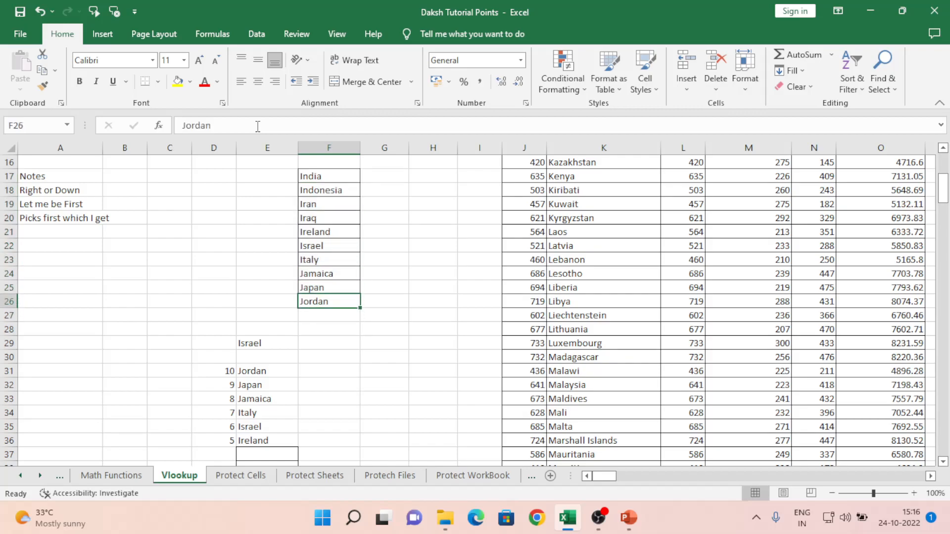
key(Up)
key(Up)
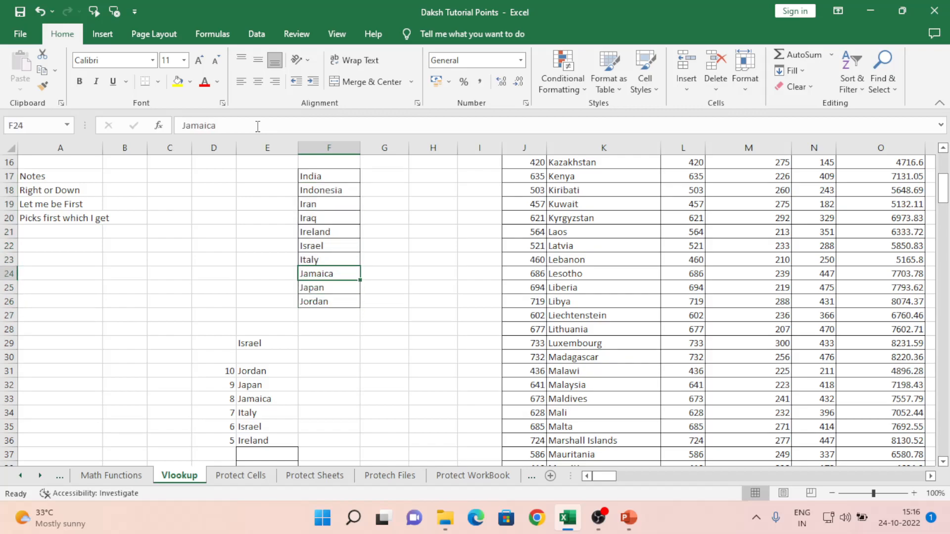
key(Up)
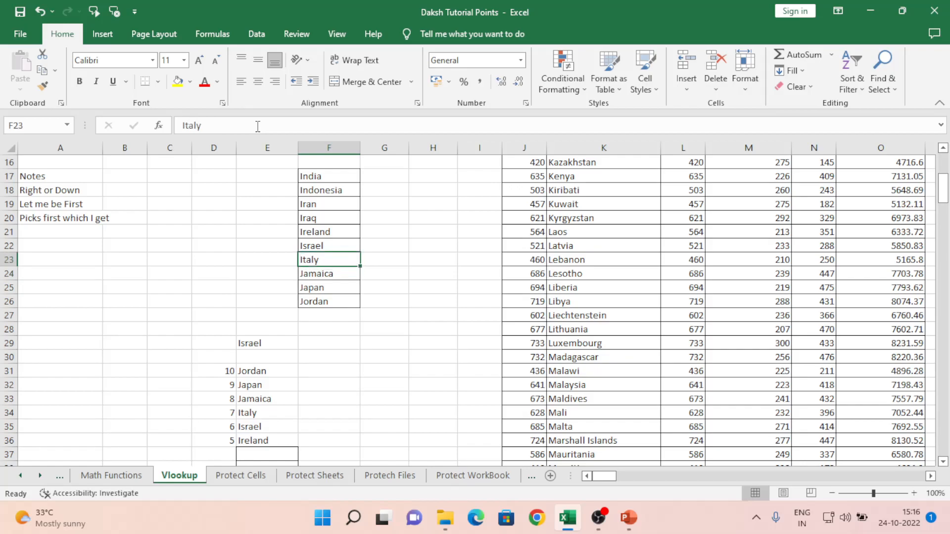
key(Up)
key(Up)
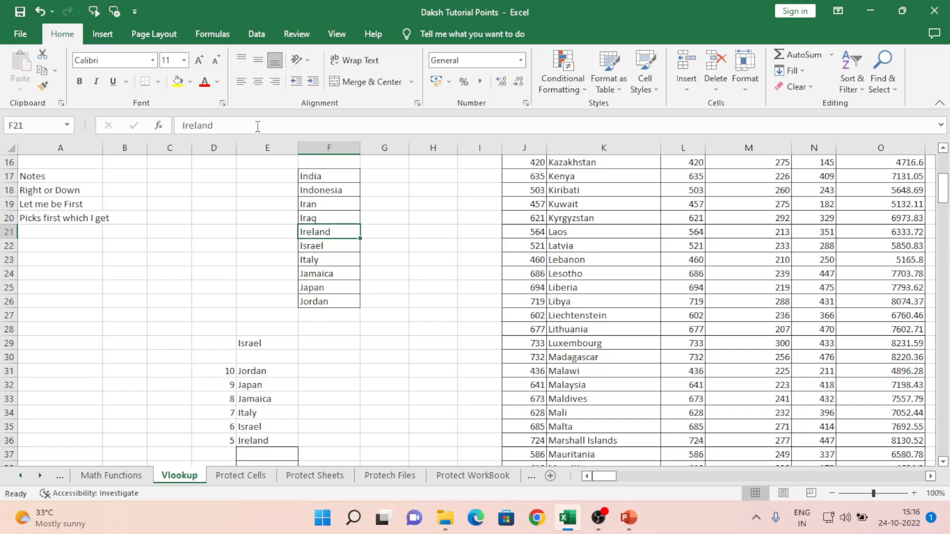
key(Up)
key(Up)
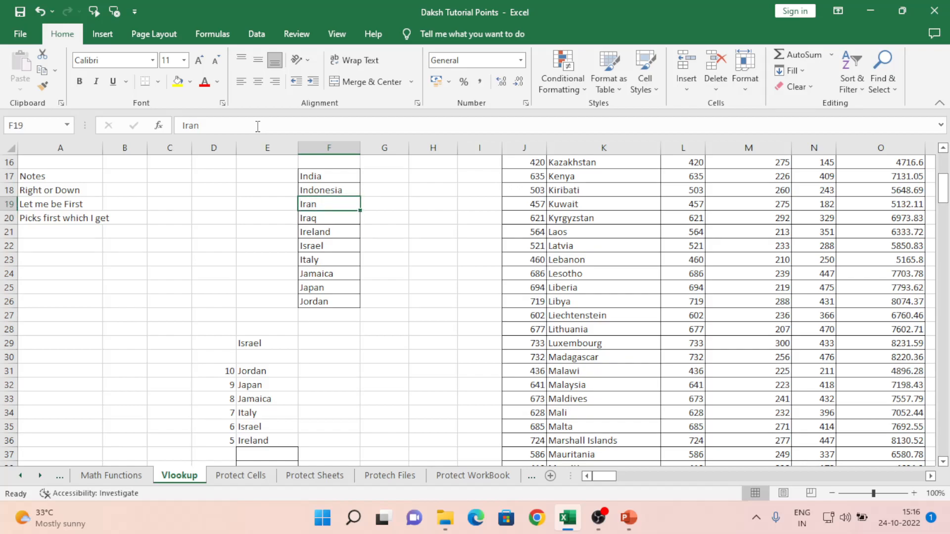
key(Down)
key(Down)
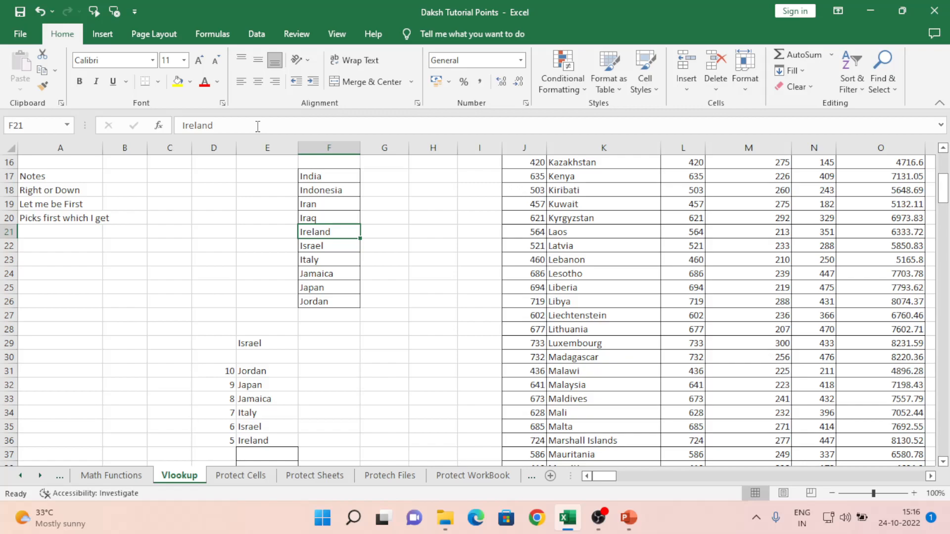
key(Left)
key(Left)
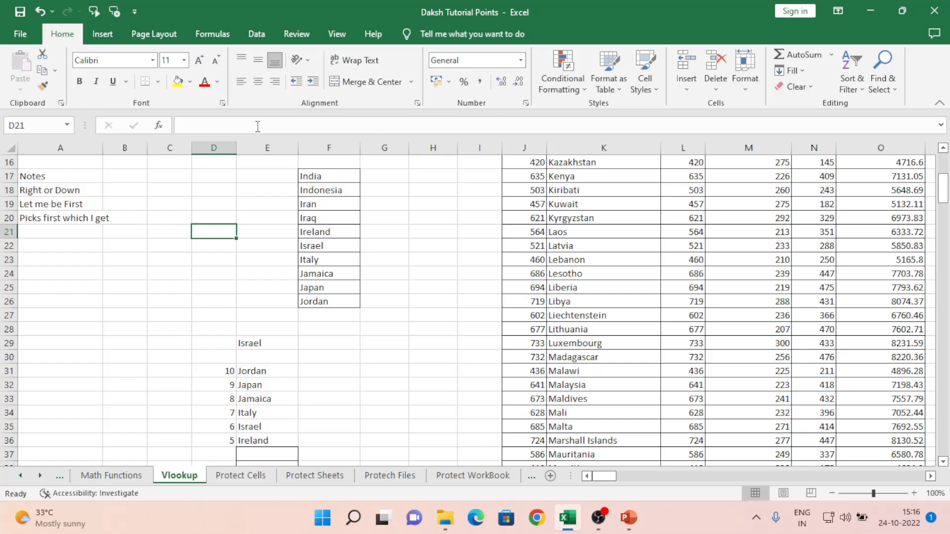
key(Up)
key(Up)
key(Up)
key(Up)
key(Up)
key(Up)
key(Up)
key(Up)
key(Up)
key(Up)
key(Up)
key(Up)
key(Up)
key(Up)
key(Up)
key(Up)
key(Up)
key(Up)
key(Up)
key(Up)
key(Down)
key(Down)
key(Down)
key(Down)
key(Down)
key(Down)
key(Down)
key(Down)
key(Down)
key(Down)
key(Down)
key(Left)
key(Left)
key(Left)
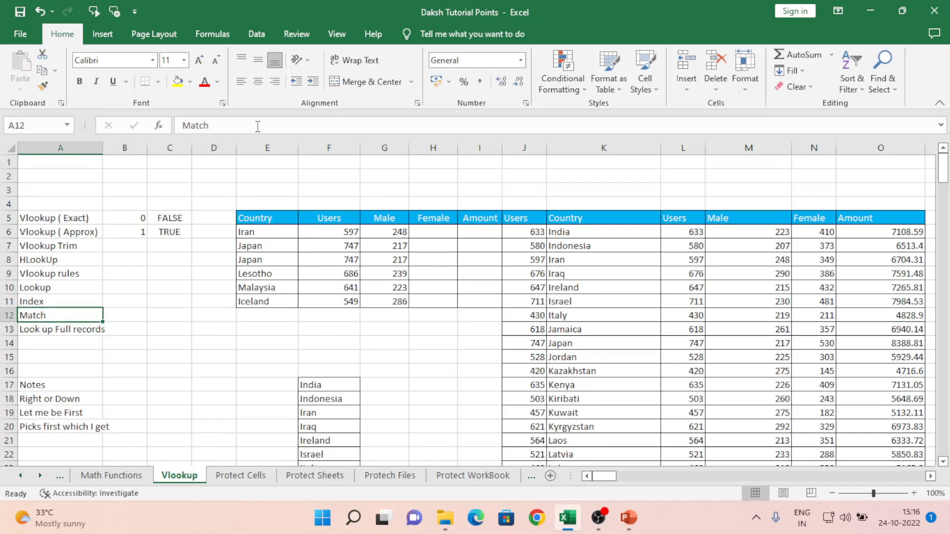
key(Right)
key(Right)
key(Right)
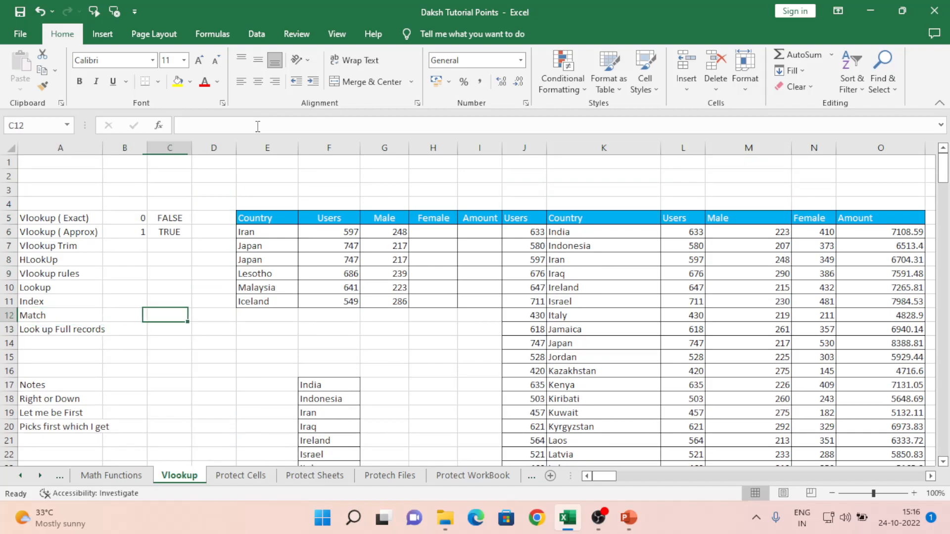
key(Down)
key(Down)
key(Down)
key(Down)
key(Down)
key(Down)
key(Down)
key(Down)
key(Down)
key(Down)
key(Down)
key(Down)
key(Down)
key(Down)
key(Down)
key(Down)
key(Down)
key(Down)
key(Down)
key(Down)
key(Down)
key(Down)
key(Down)
key(Down)
key(Up)
key(Up)
key(Up)
key(Up)
key(Up)
key(Up)
key(Up)
key(Up)
key(Right)
key(Right)
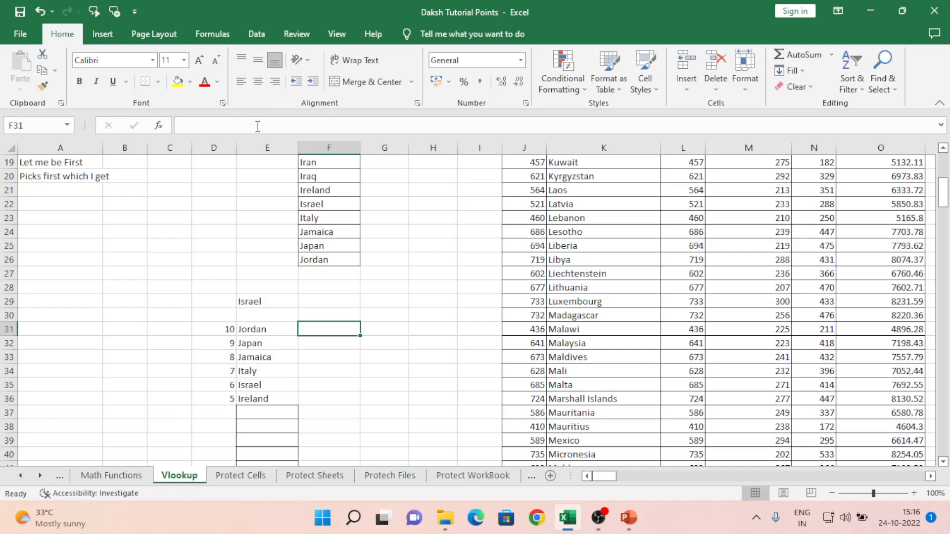
- Enter =MATCH(E31,$F$17:$F$26,0) in F31, returning 10 for Jordan
text(=)
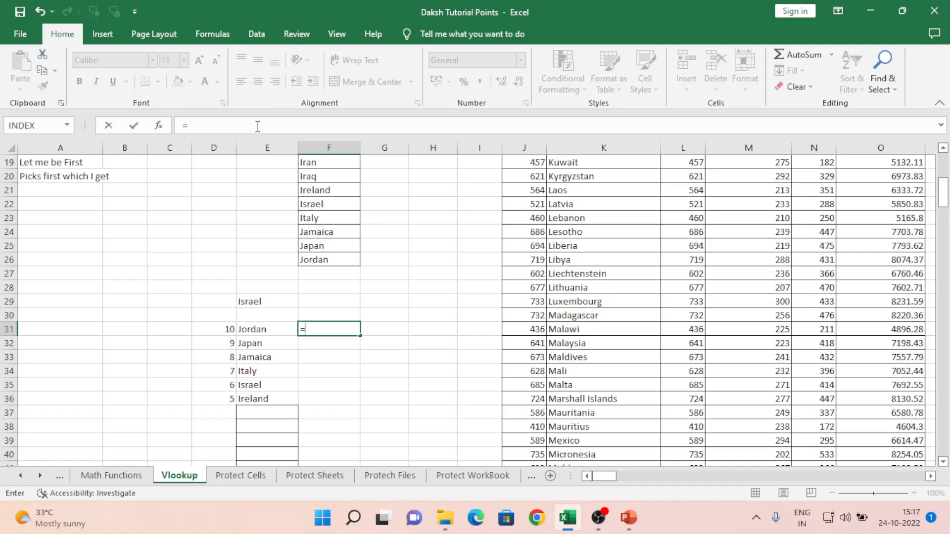
text(mat)
key(Tab)
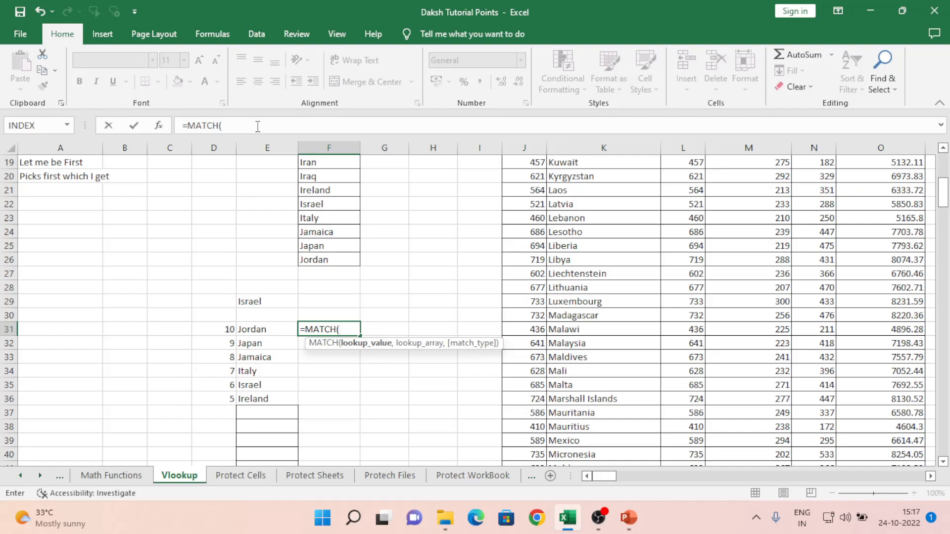
key(Left)
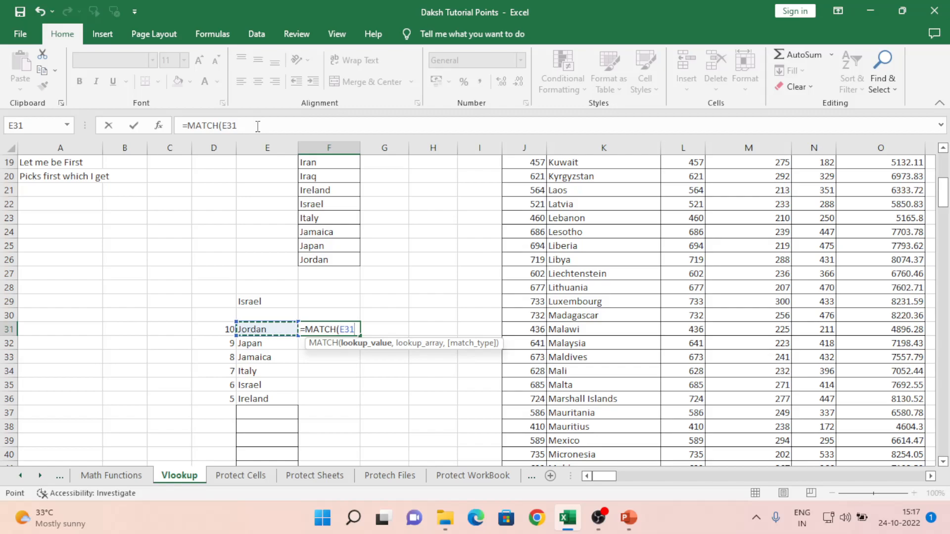
text(,)
key(Up)
key(Up)
key(Up)
key(Up)
key(Up)
key(Up)
key(Up)
key(Up)
key(Up)
key(Up)
key(Up)
key(Up)
key(Up)
key(Up)
key(ctrl+shift+Down)
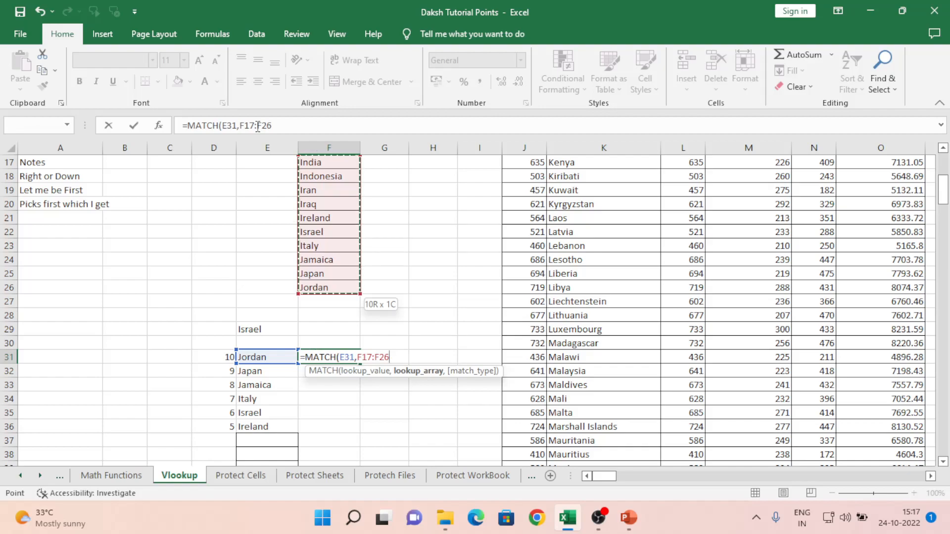
key(F4)
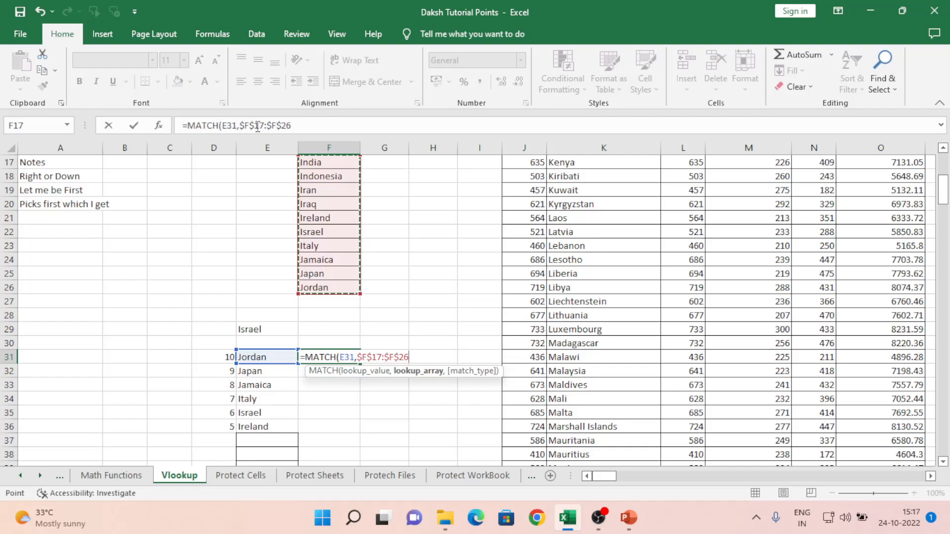
text(,)
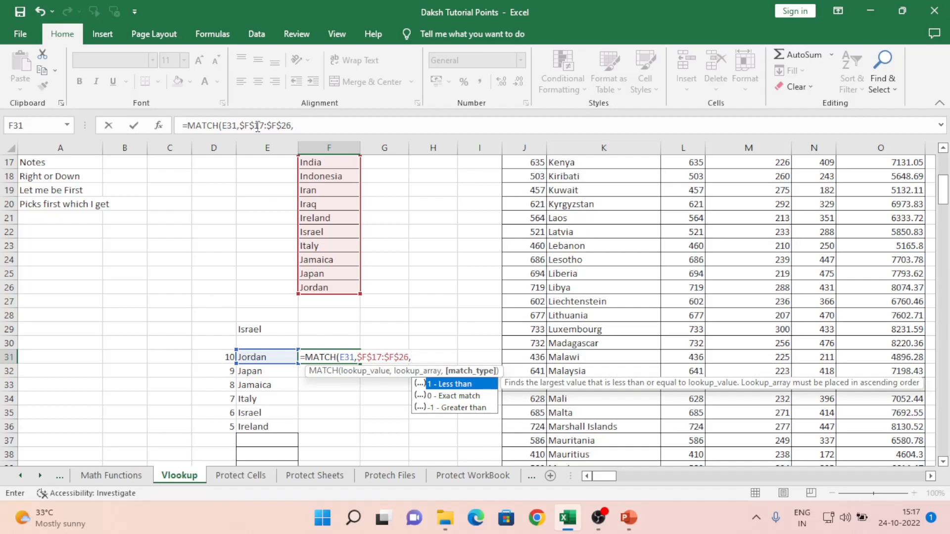
key(Down)
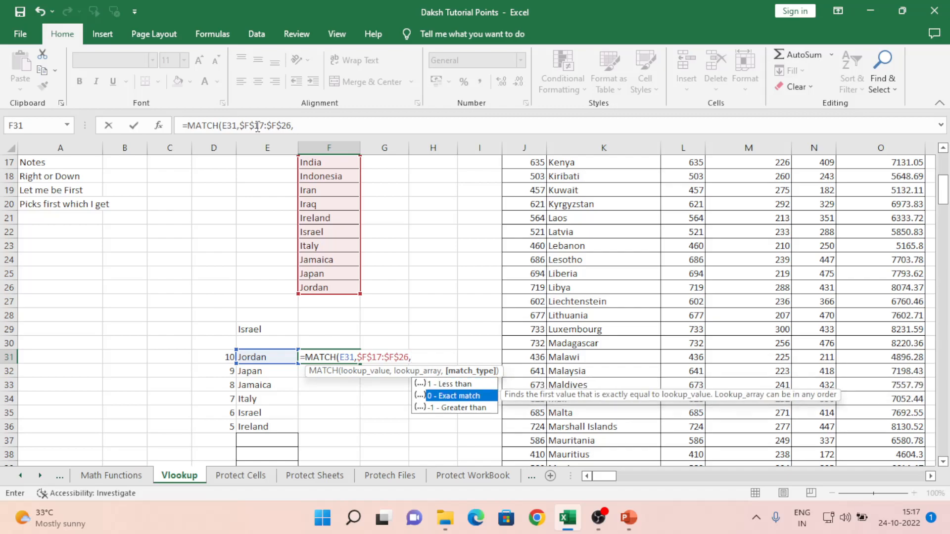
key(Tab)
key(Return)
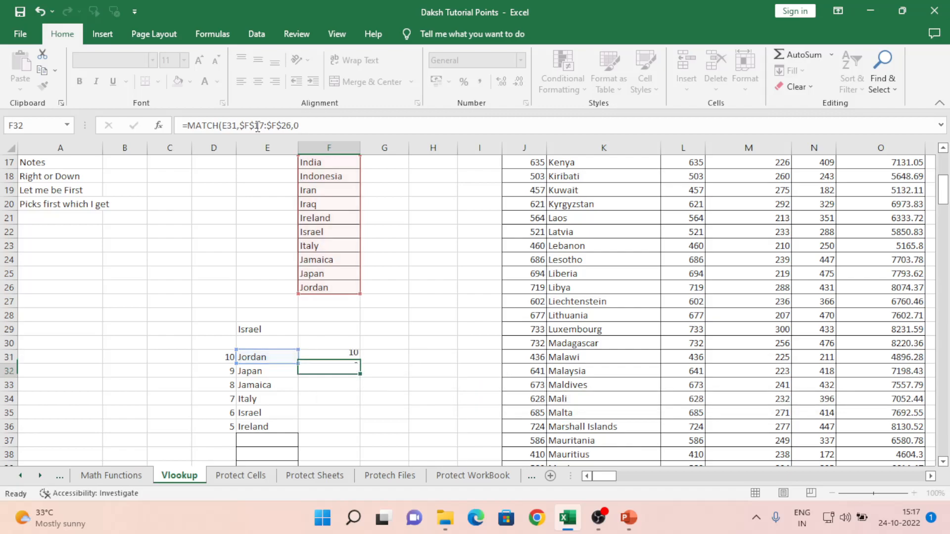
- Copy the F31 MATCH formula and select F31:F36 for pasting
key(Up)
key(ctrl+c)
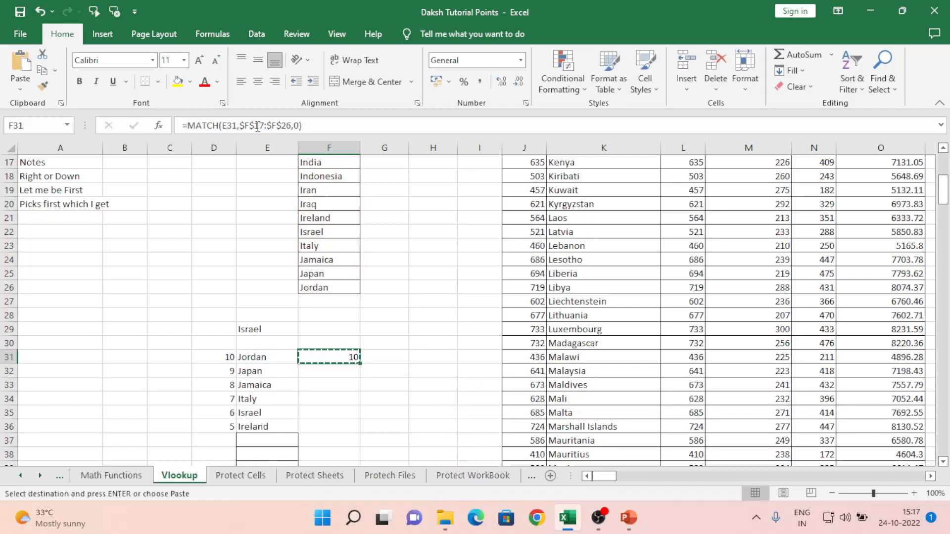
key(shift+Down)
key(shift+Down)
key(shift+Down)
key(shift+Down)
key(shift+Down)
key(ctrl+v)
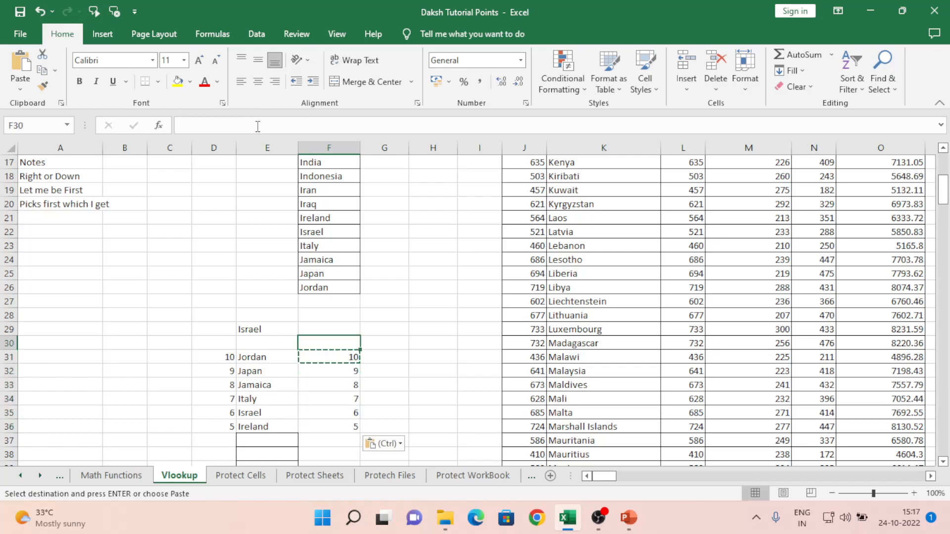
key(Left)
key(Left)
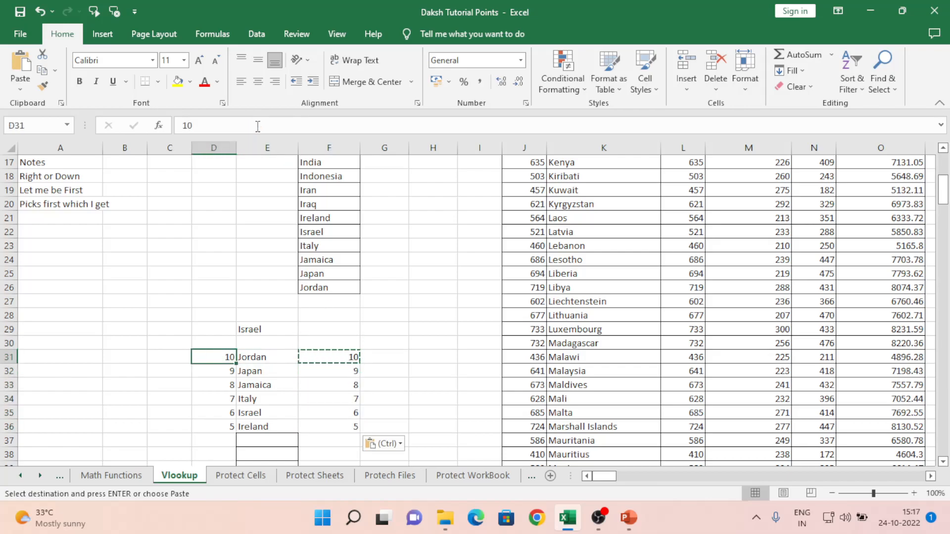
key(shift+Down)
key(shift+Down)
key(shift+Down)
key(shift+Down)
key(shift+Down)
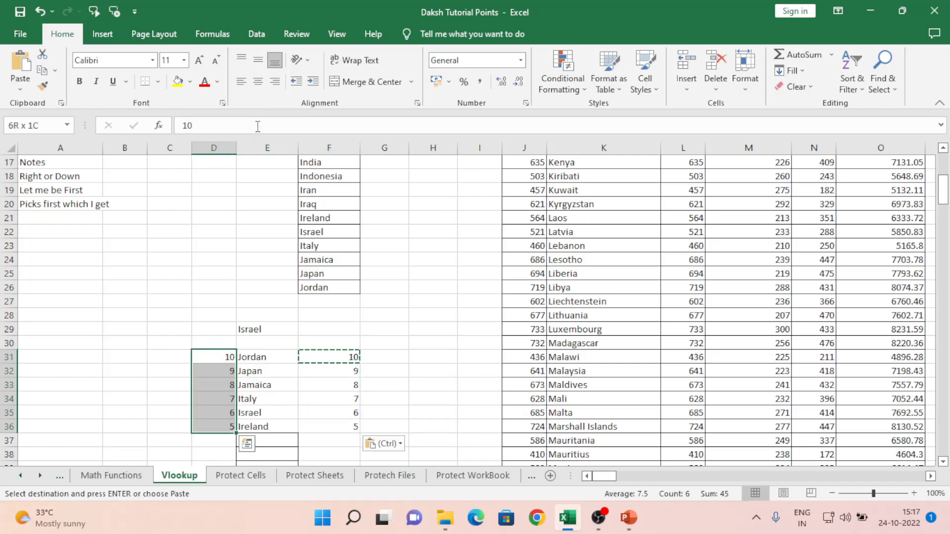
key(ctrl+v)
key(ctrl+z)
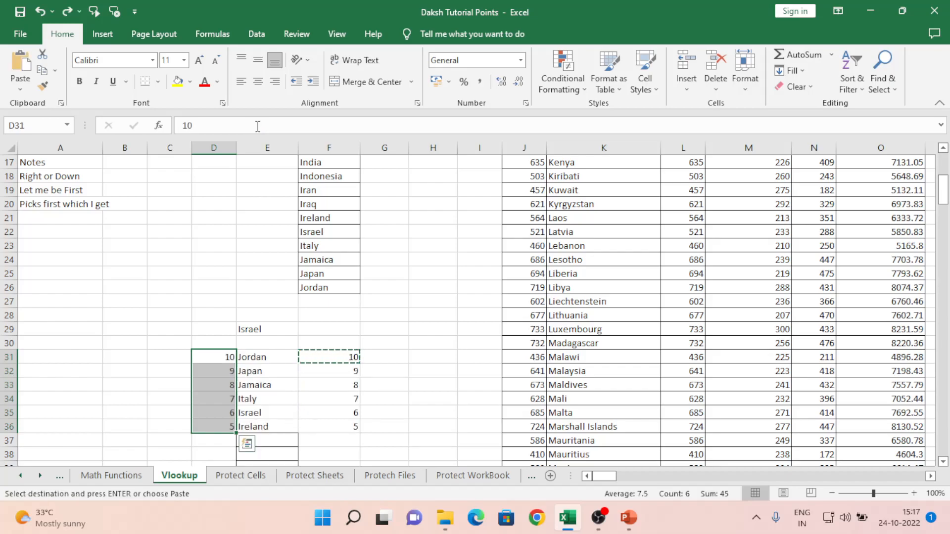
key(Right)
key(Left)
key(Right)
key(Right)
key(Left)
key(Left)
key(Right)
key(Right)
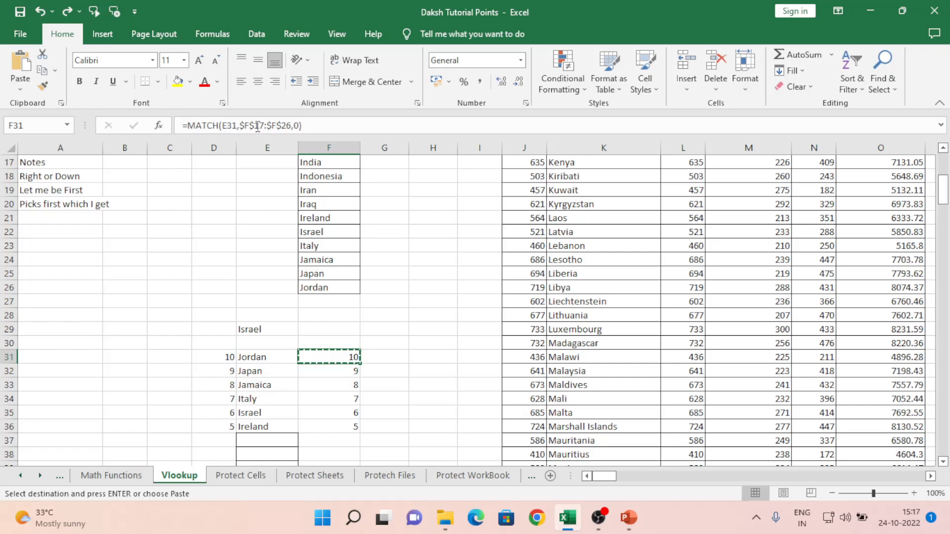
key(Escape)
key(Left)
key(Right)
key(Left)
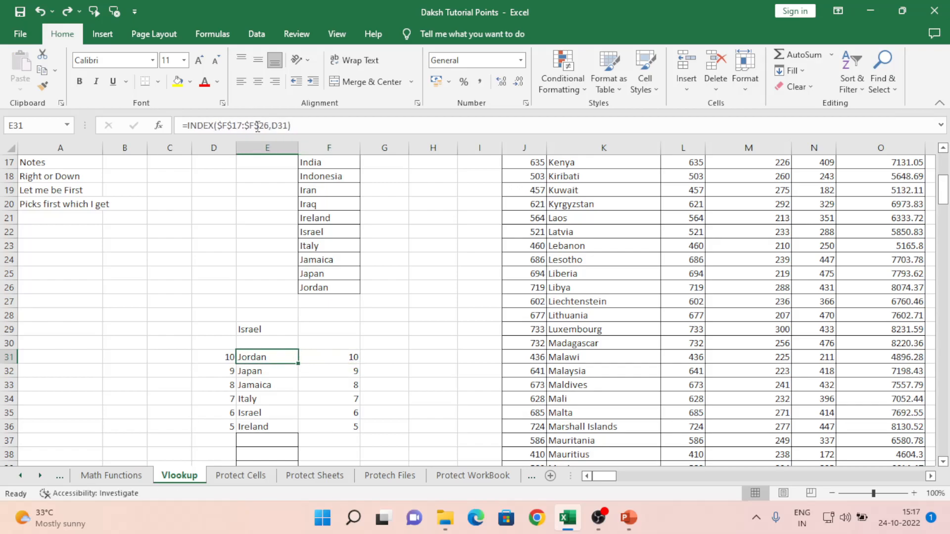
key(Right)
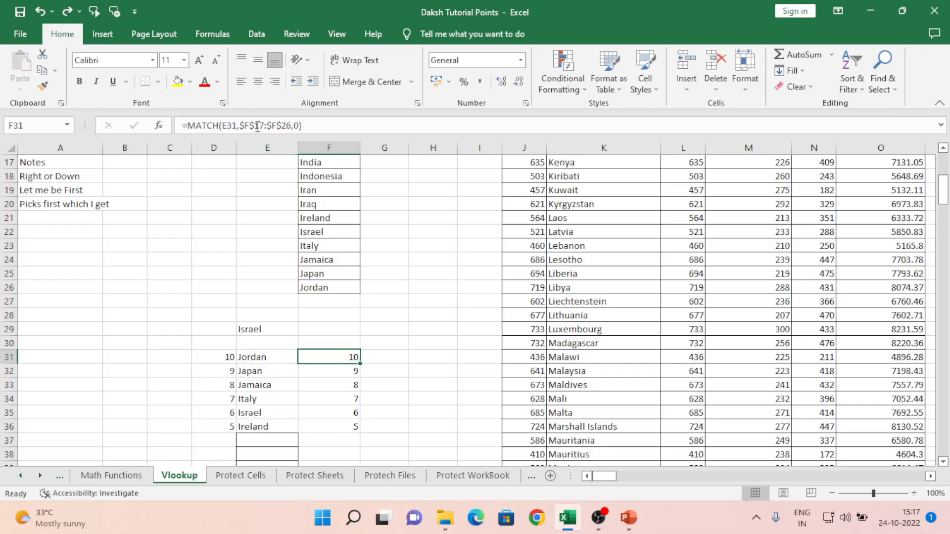
key(Up)
key(Up)
key(Up)
key(Up)
key(Up)
key(Up)
key(Up)
key(Up)
key(Up)
key(Up)
key(Up)
key(Up)
key(Up)
key(Up)
key(Up)
key(Down)
key(Down)
key(Down)
key(Down)
key(Down)
key(Down)
key(Down)
key(Down)
key(Down)
key(Down)
key(Up)
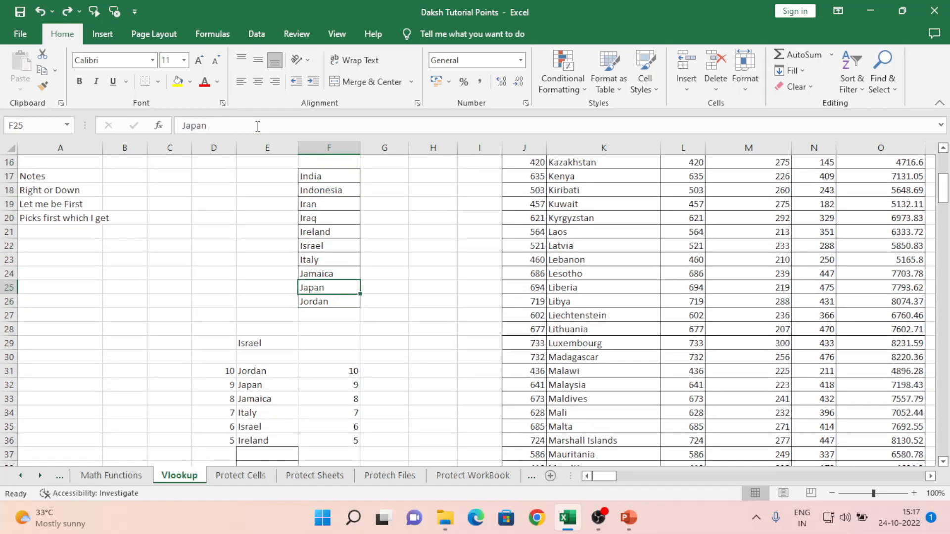
key(Up)
key(Up)
key(Up)
key(Up)
key(Up)
key(Up)
key(Up)
key(Up)
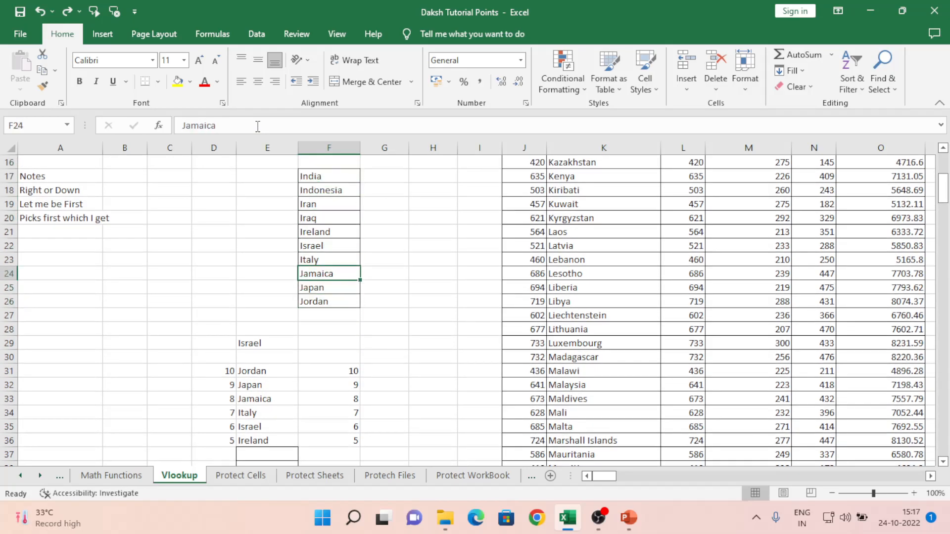
key(Down)
key(Down)
key(Down)
key(Down)
key(Down)
key(Down)
key(Down)
key(Down)
key(Down)
key(Down)
key(Down)
key(Down)
key(Down)
key(Down)
key(Down)
key(Down)
key(Down)
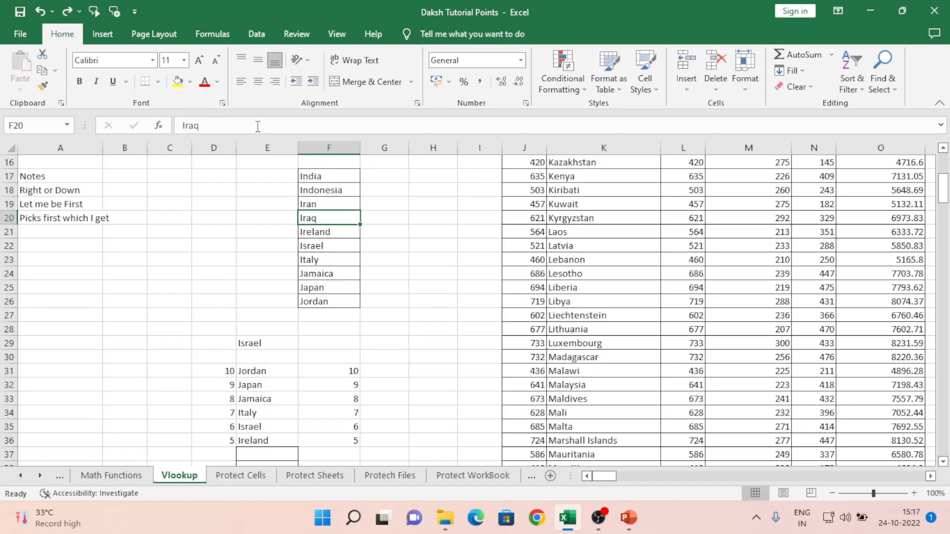
key(Down)
key(Down)
key(Up)
key(Up)
key(Up)
key(Up)
key(Up)
key(Up)
key(Up)
key(Up)
key(Up)
key(Up)
key(Up)
key(Up)
key(Up)
key(Up)
key(Up)
key(Up)
key(Up)
key(Up)
key(Left)
key(Left)
key(Left)
key(Left)
key(Left)
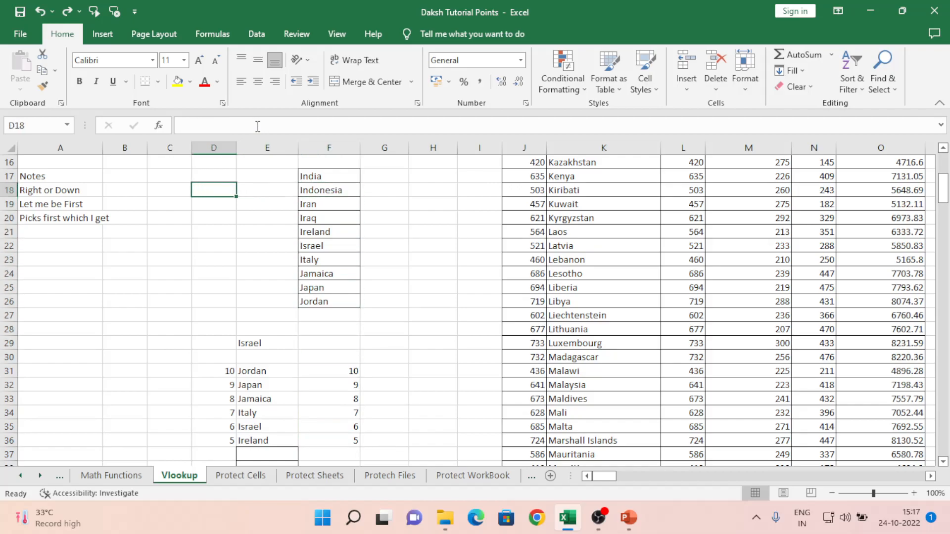
key(Up)
key(Up)
key(Up)
key(Up)
key(Up)
key(Up)
key(Up)
key(Up)
key(Up)
key(Up)
key(Up)
key(Up)
key(Up)
key(Up)
key(Up)
key(Up)
key(Up)
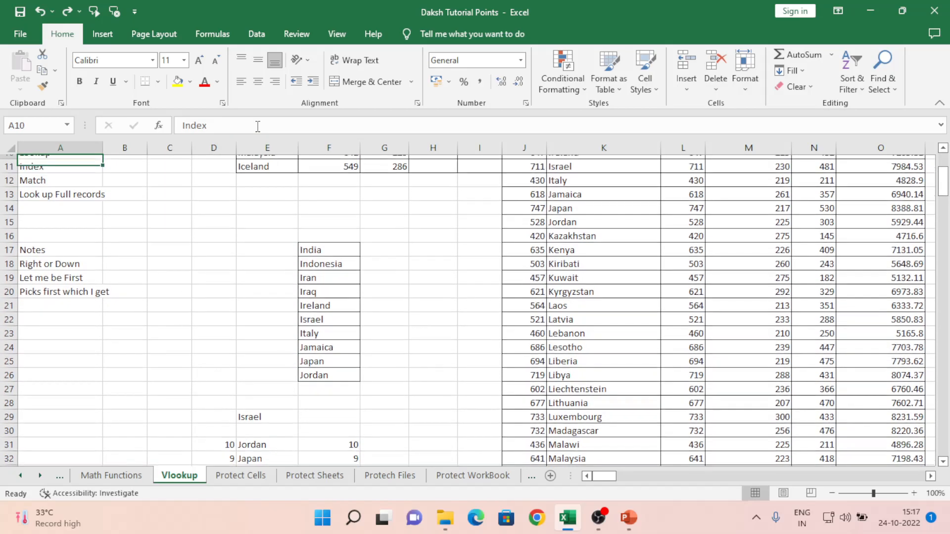
key(Down)
key(Down)
key(Down)
key(Down)
key(Down)
key(Up)
key(Down)
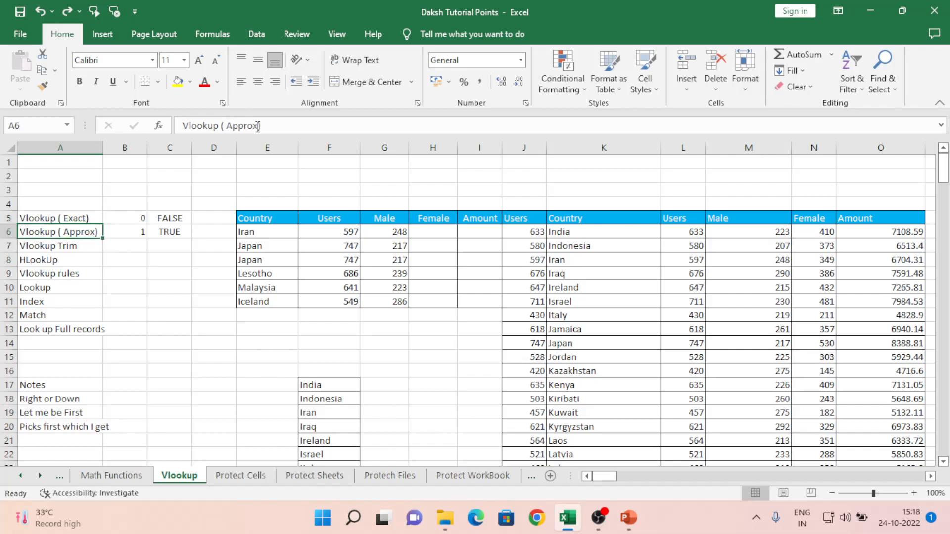
key(Down)
key(Down)
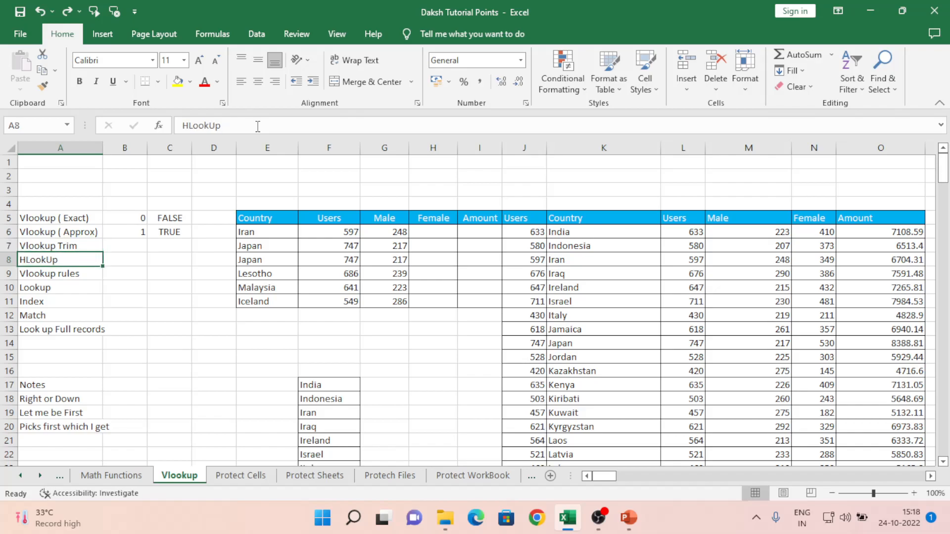
key(Down)
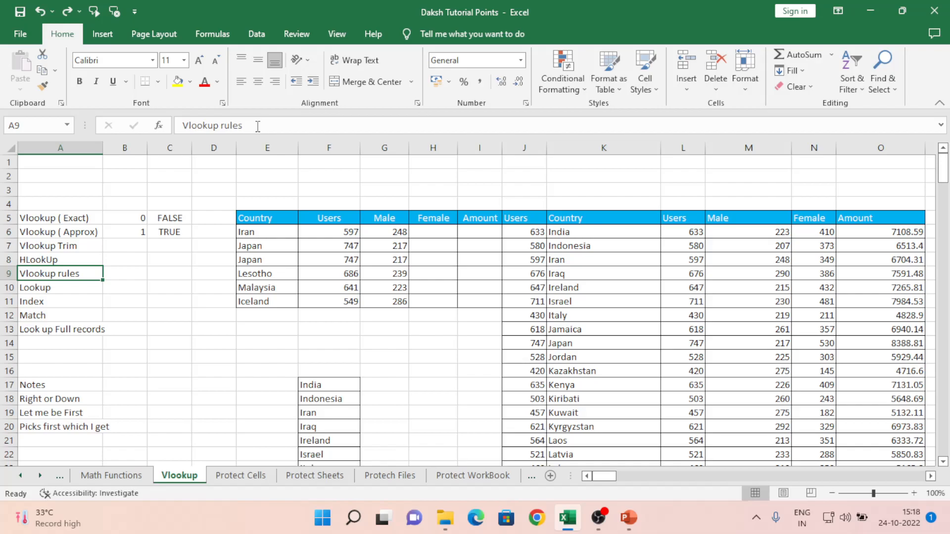
key(Down)
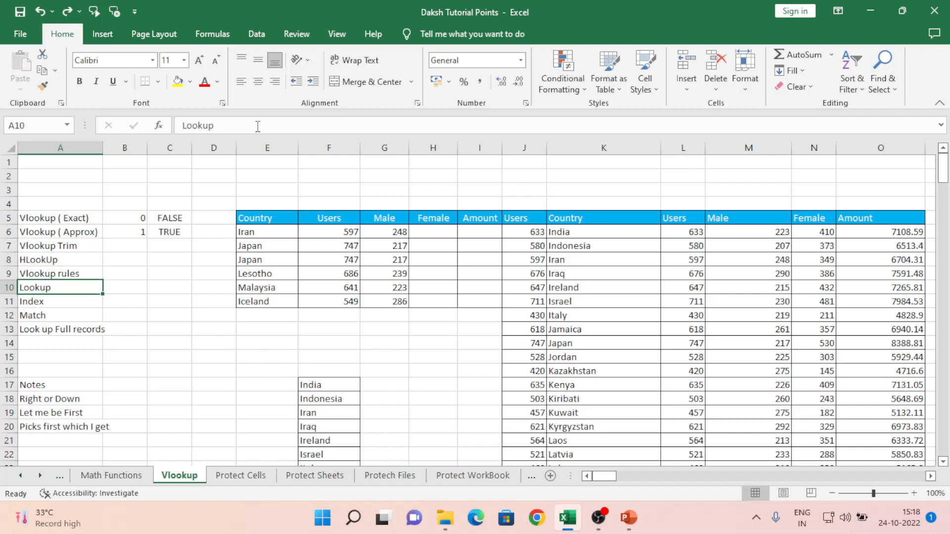
key(Down)
key(Down)
key(Up)
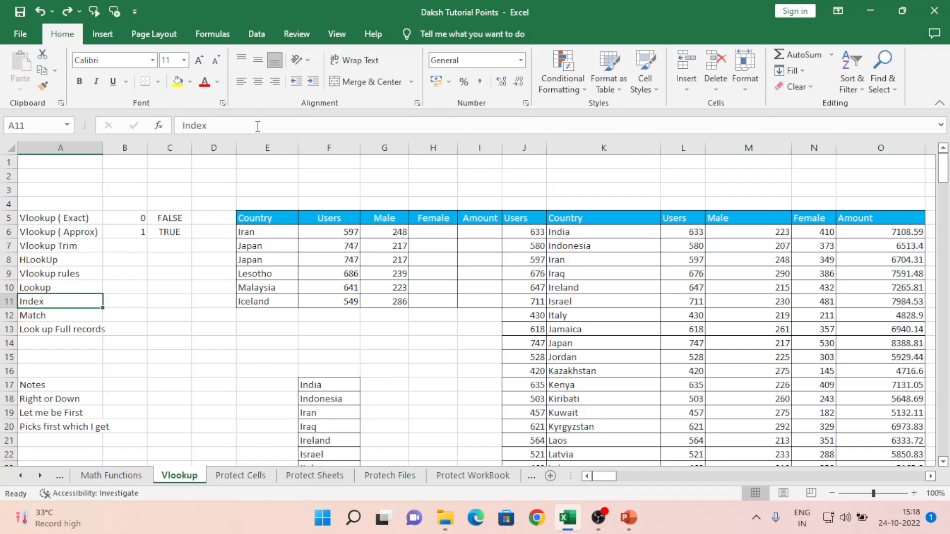
key(Down)
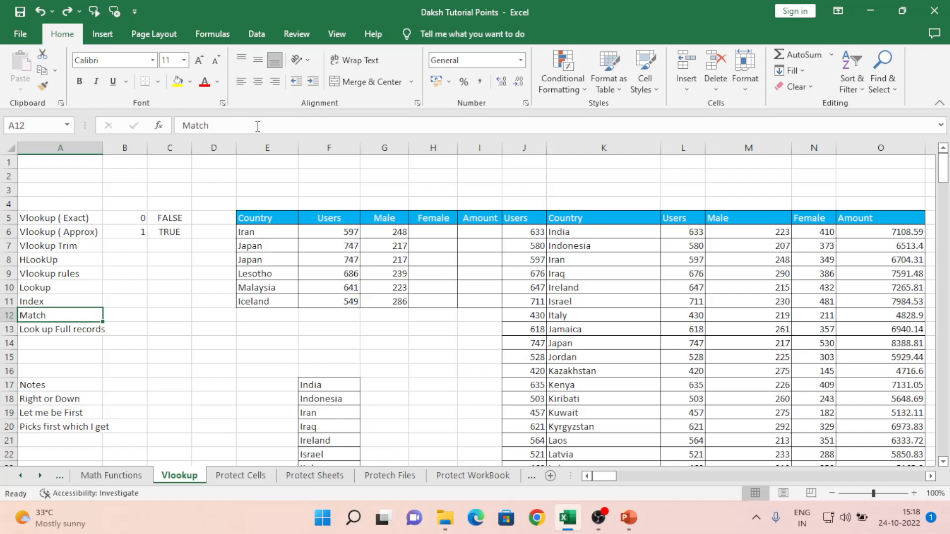
key(Down)
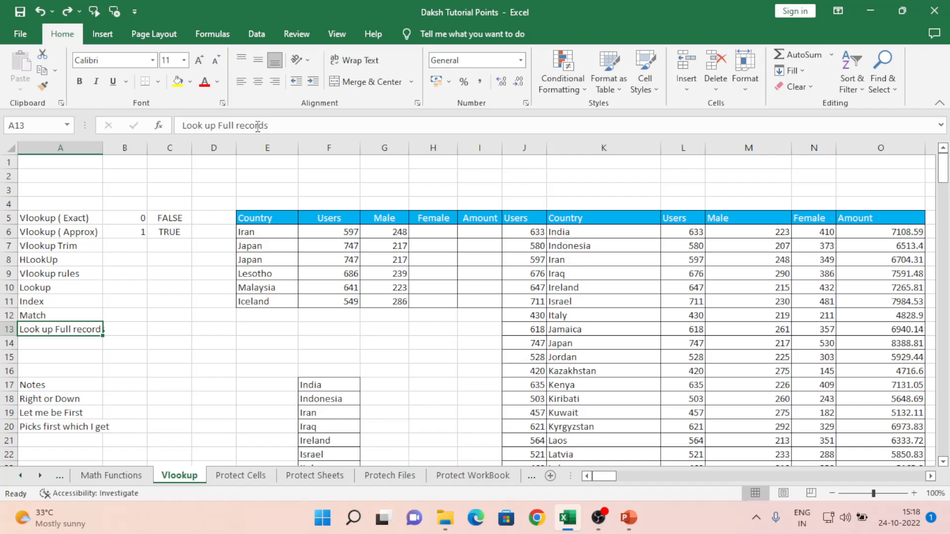
key(Right)
key(Right)
key(Right)
key(Right)
key(Right)
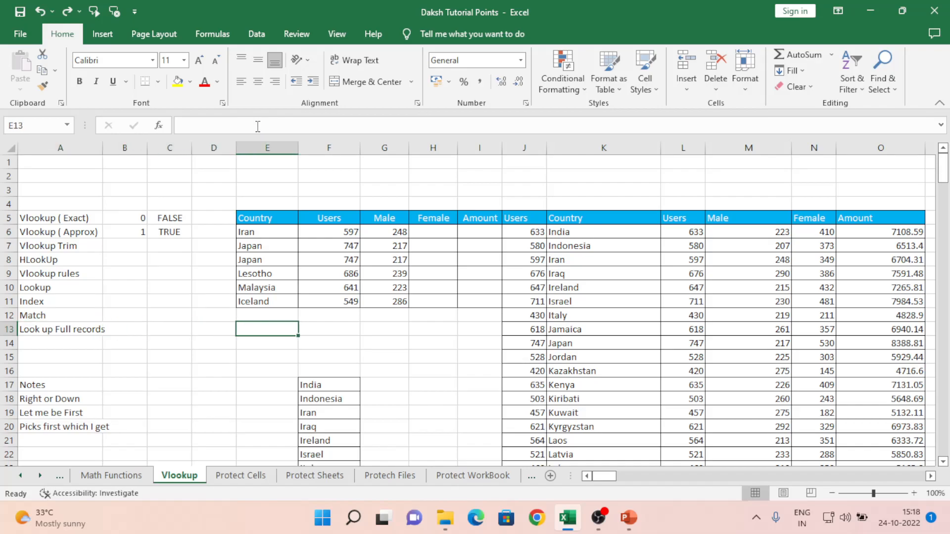
key(Up)
key(Up)
key(Up)
key(Up)
key(Up)
key(Up)
key(Up)
- Clear the old result values in F6:J11
key(shift+Right)
key(shift+Right)
key(shift+Right)
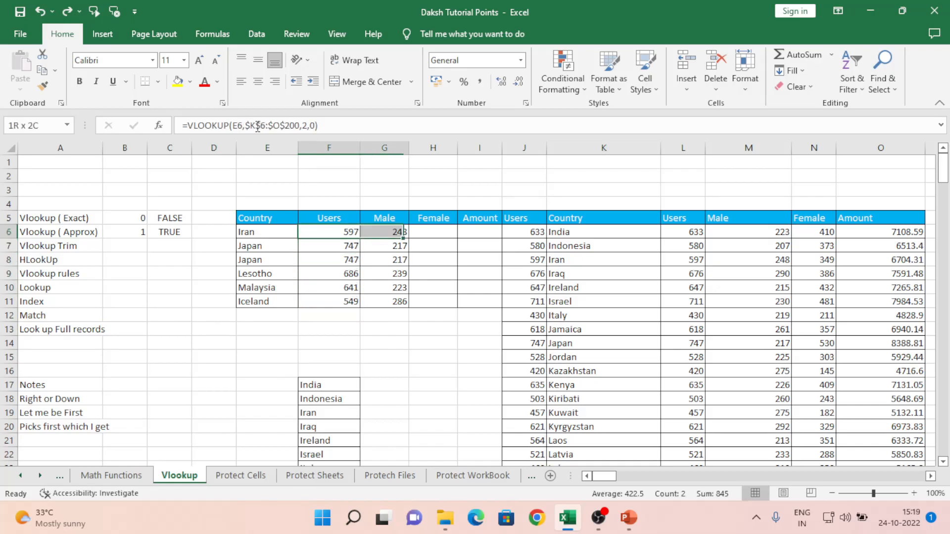
key(shift+Down)
key(shift+Down)
key(shift+Down)
key(shift+Down)
key(shift+Down)
key(shift+Right)
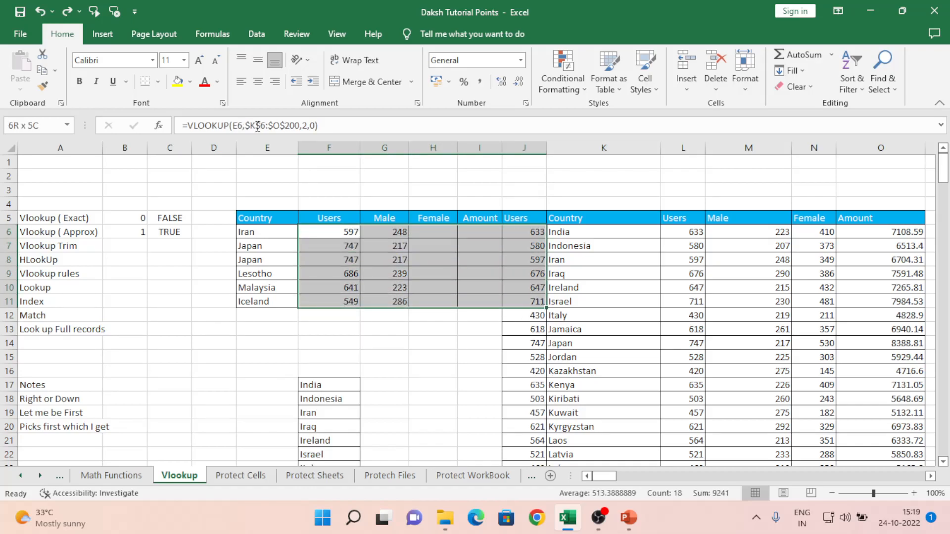
key(Delete)
key(Up)
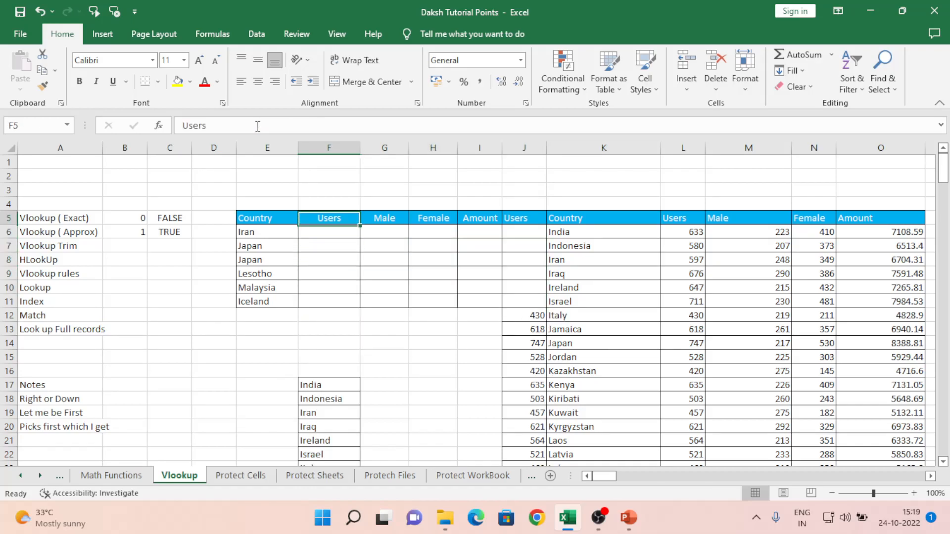
key(Right)
key(Right)
key(Right)
key(Right)
key(Down)
key(Down)
key(Down)
key(Down)
key(Down)
key(Down)
key(Down)
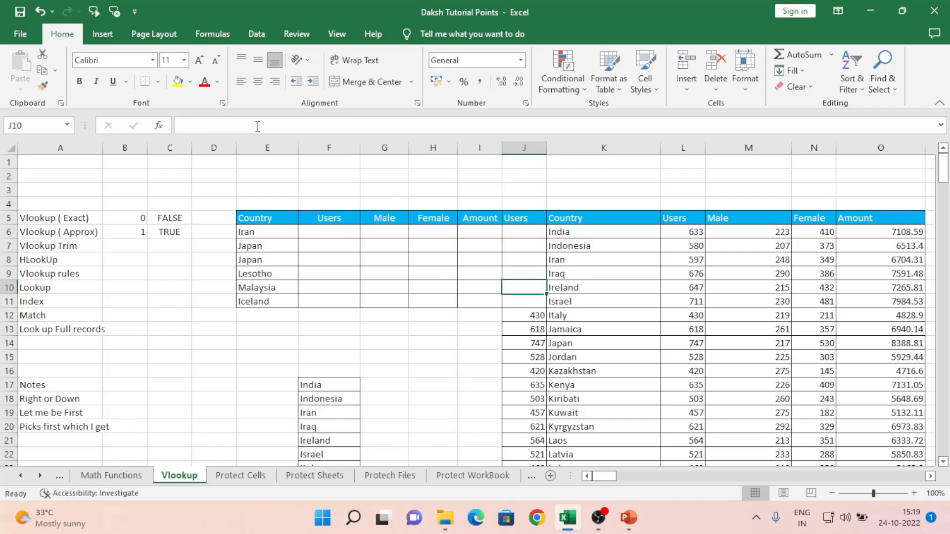
key(ctrl+shift+Down)
key(Up)
key(Up)
key(Up)
key(Up)
key(Up)
key(Up)
key(Up)
key(Down)
key(Left)
key(Left)
key(Left)
key(Left)
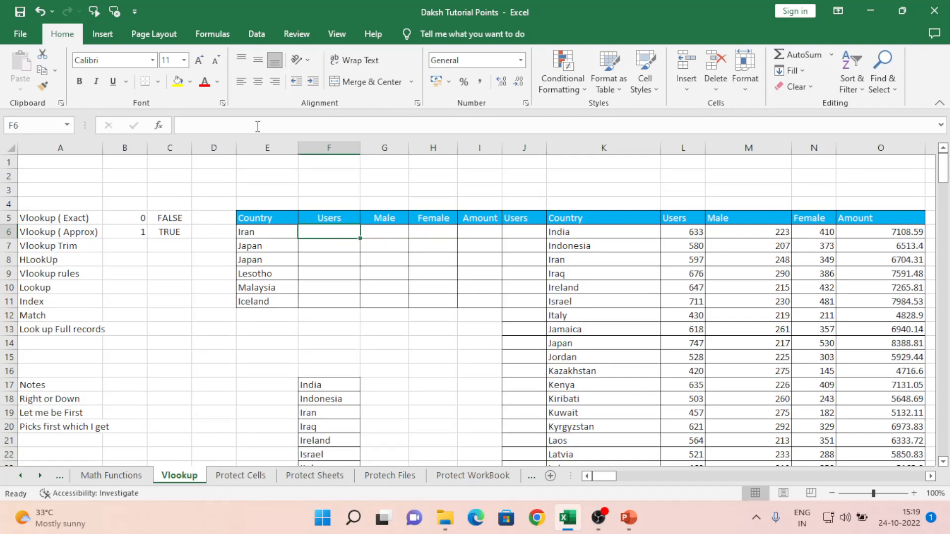
- Enter =VLOOKUP(E6,$K$6:$O$201,2,0) in F6, returning Iran's Users value 597
text(=vl)
key(Tab)
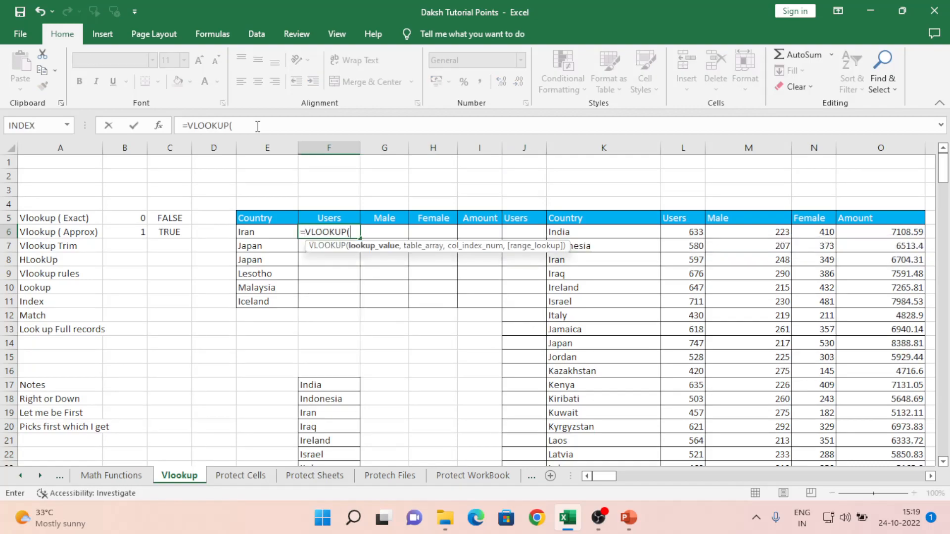
key(Left)
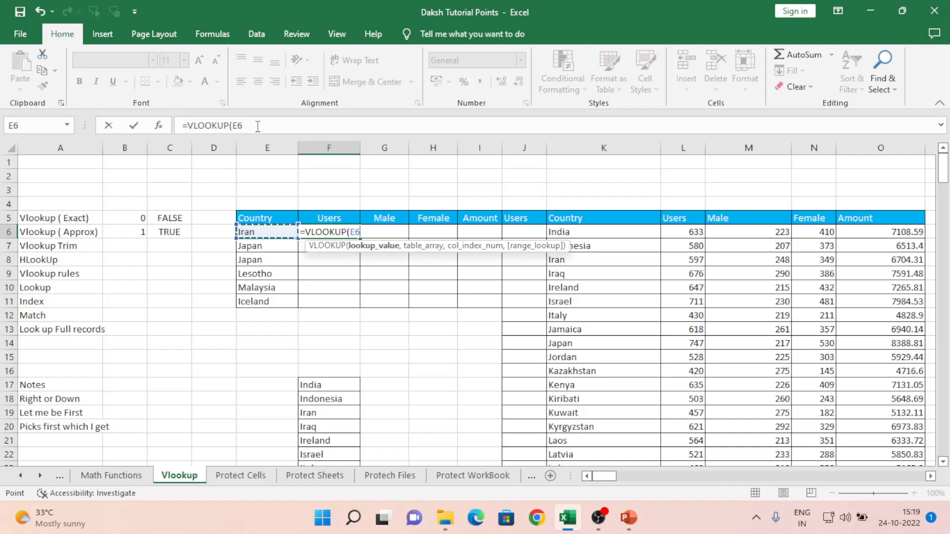
text(,)
key(Right)
key(Right)
key(Right)
key(Right)
key(Right)
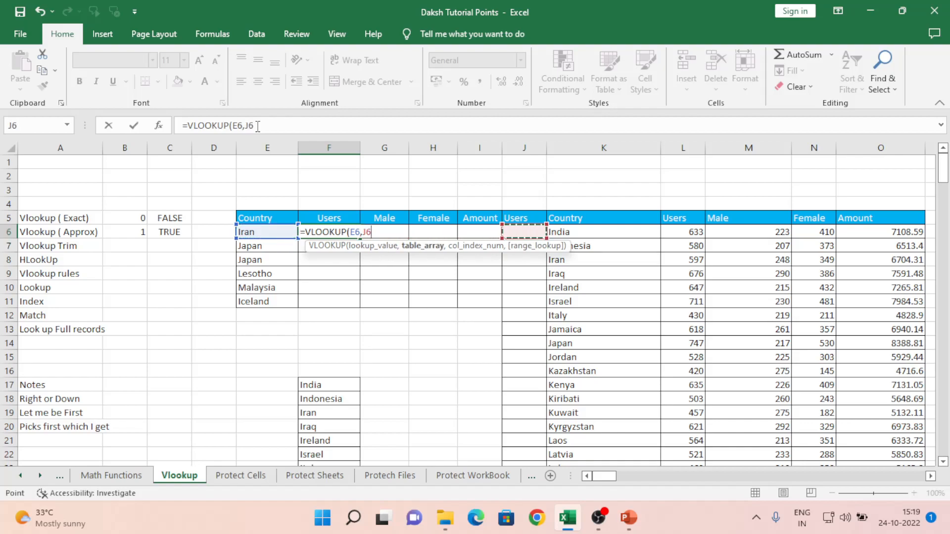
key(shift+Right)
key(shift+Right)
key(shift+Right)
key(shift+Right)
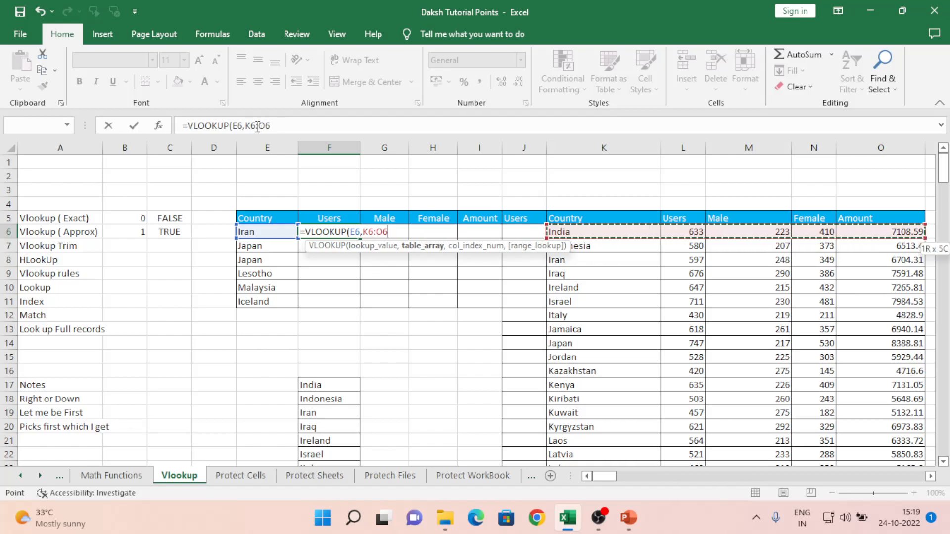
key(ctrl+shift+Down)
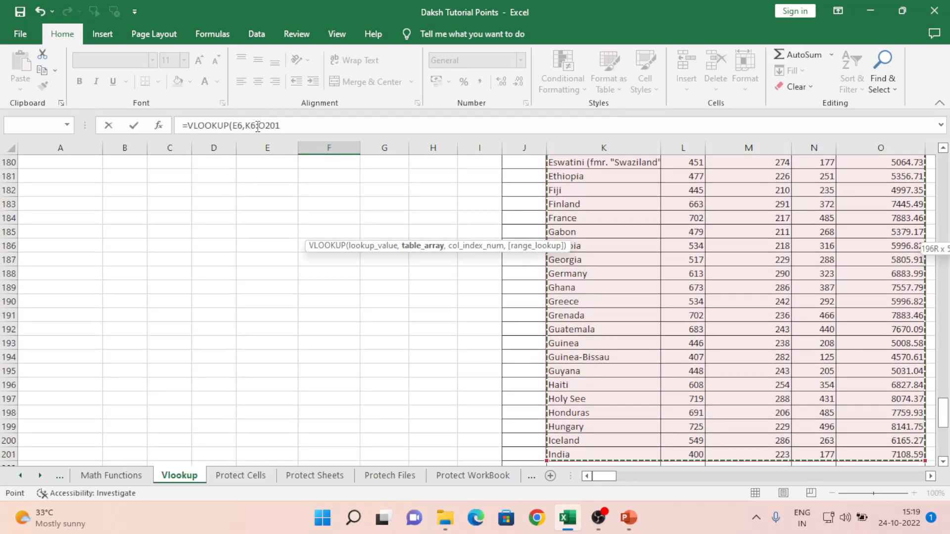
key(F4)
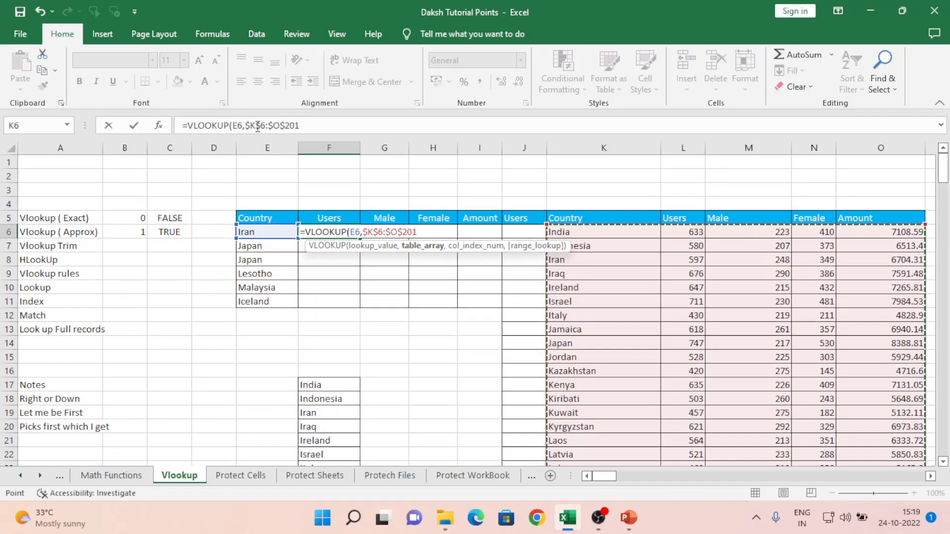
text(,)
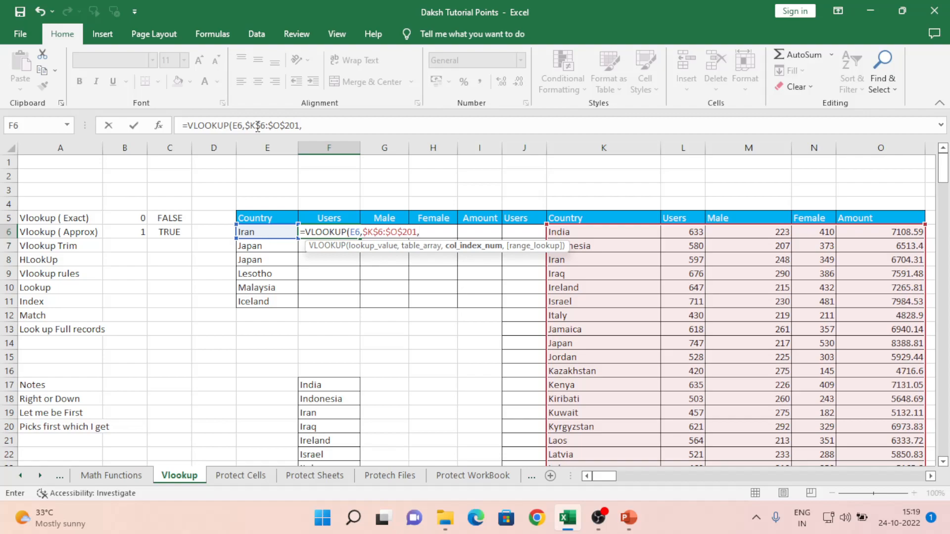
text(2,)
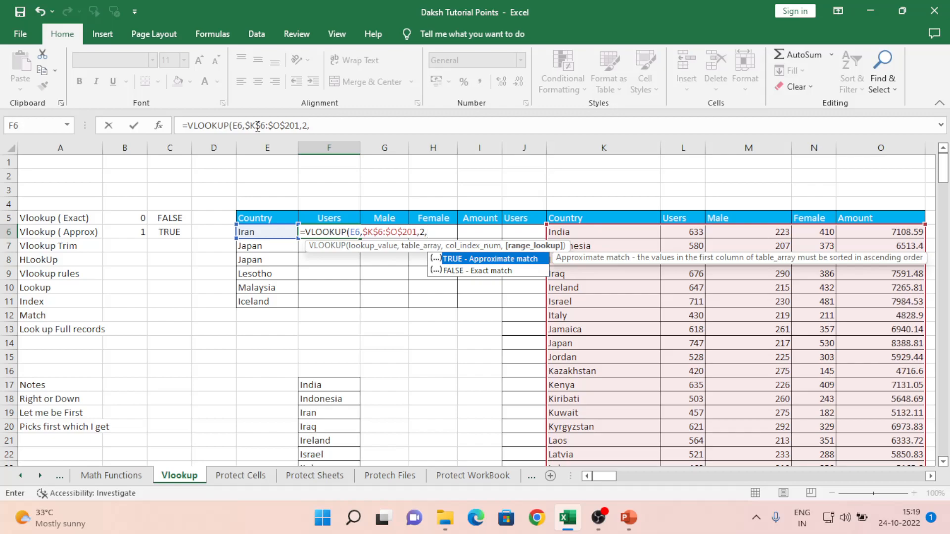
text(0))
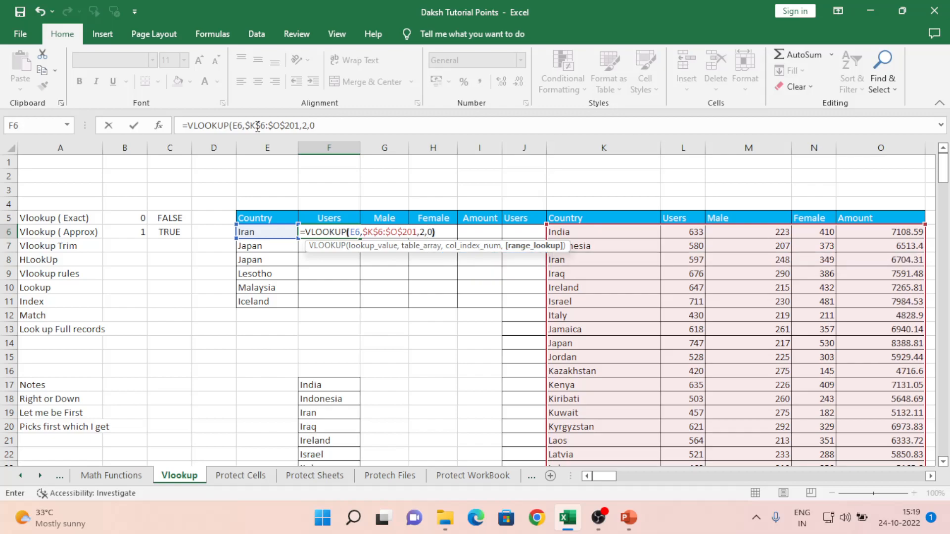
key(Return)
key(Up)
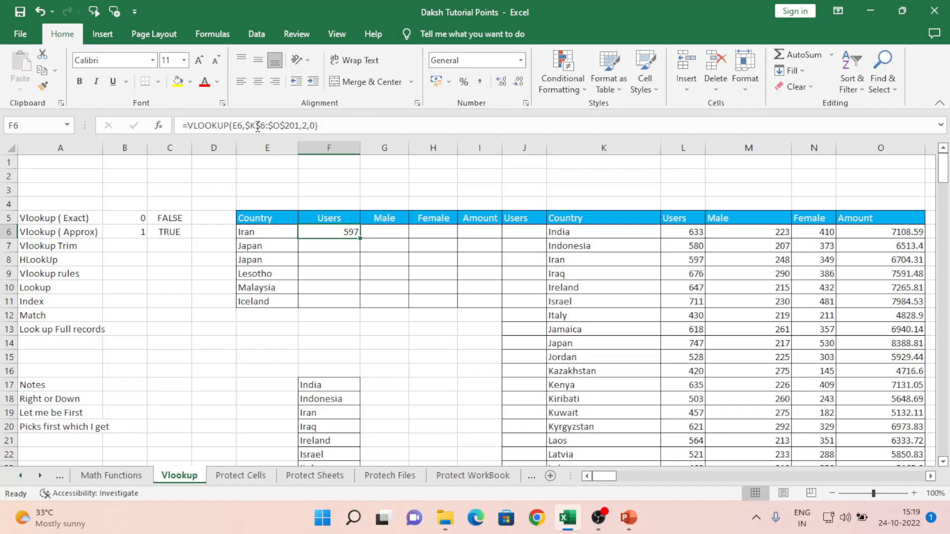
- Add a $ lock to F6's lookup value reference and copy the corrected formula into G6
key(Right)
key(Left)
key(ctrl+c)
key(Right)
key(ctrl+v)
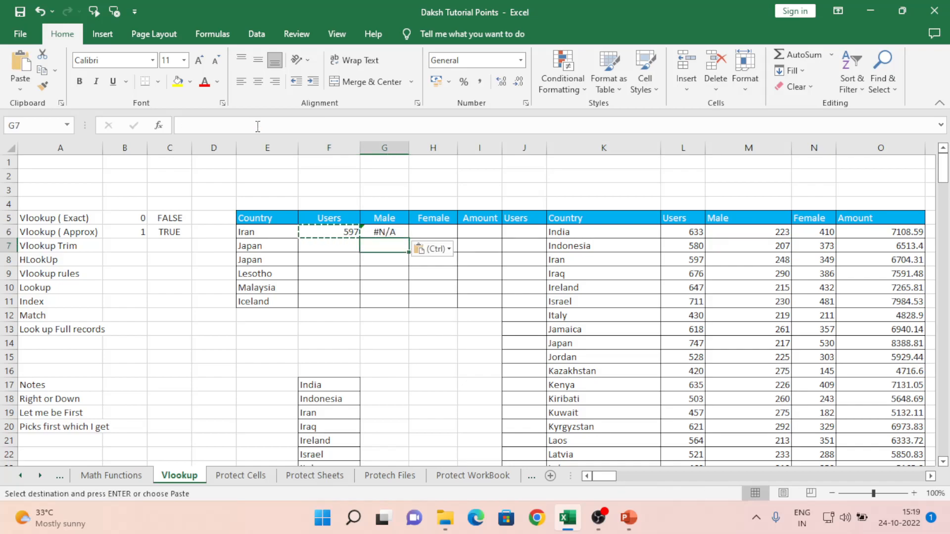
click(257, 126)
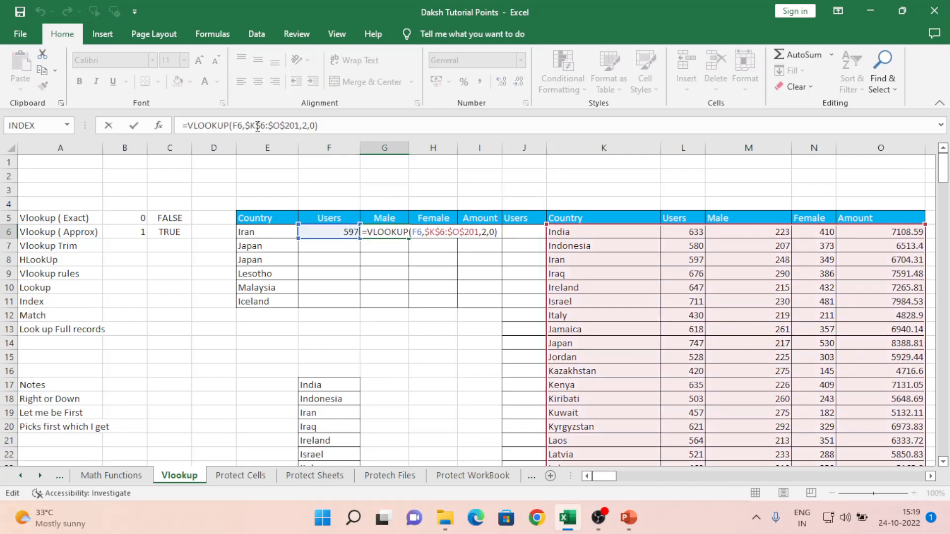
key(Escape)
key(Left)
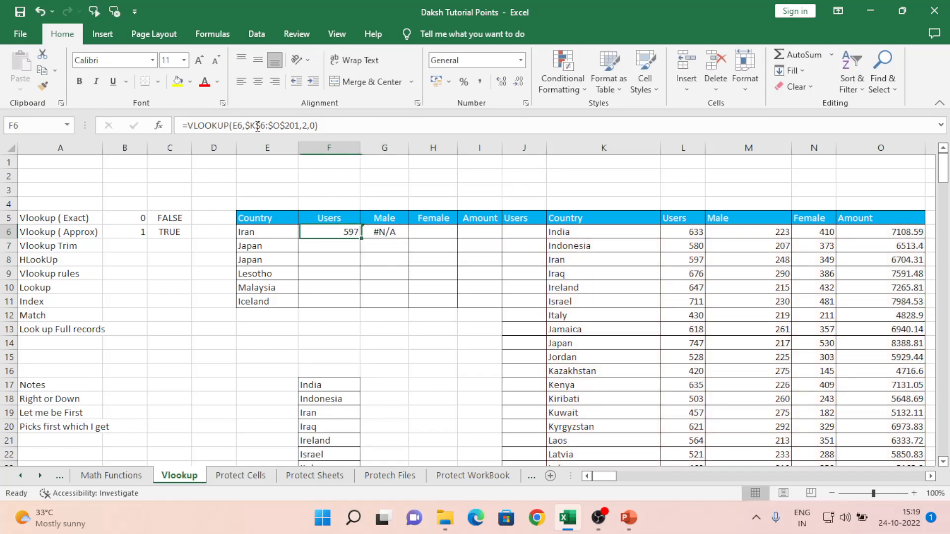
click(257, 125)
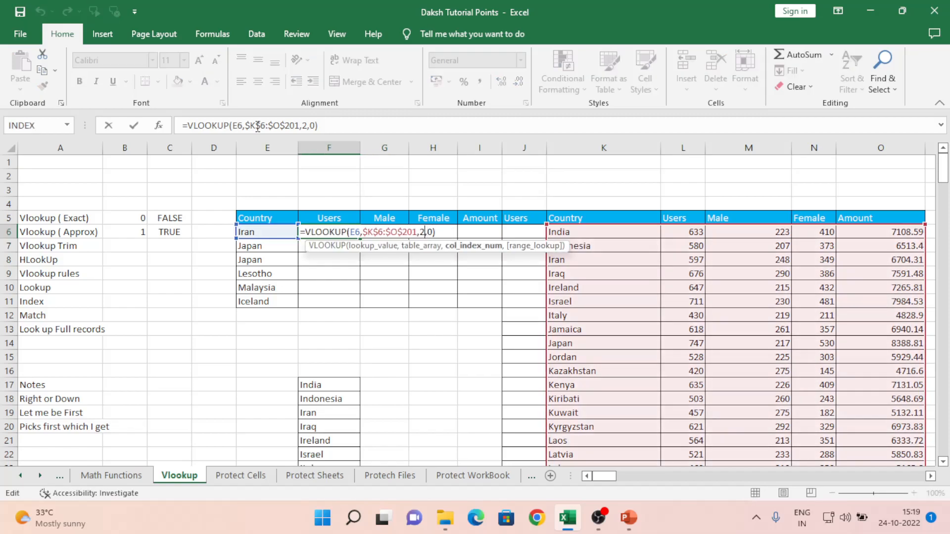
key(Left)
key(Left)
key(Left)
key(Left)
key(Left)
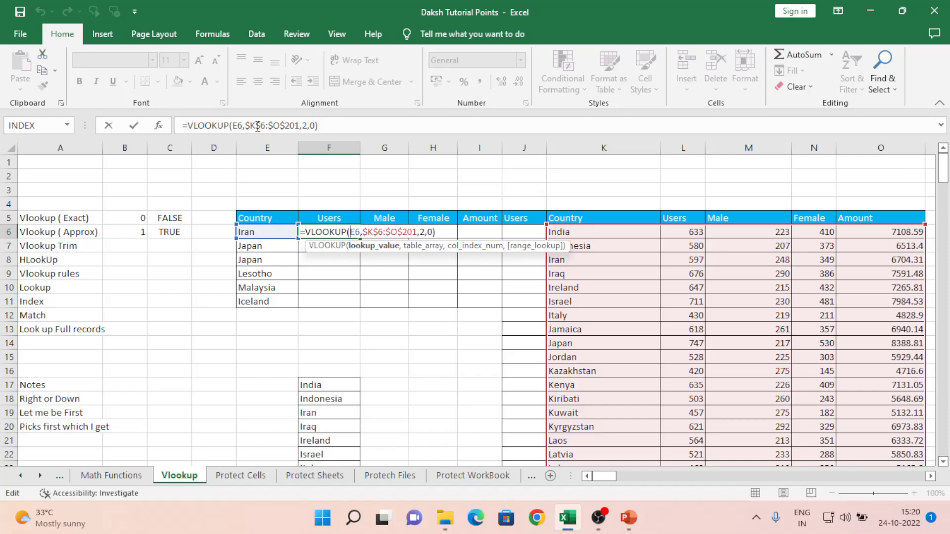
text($)
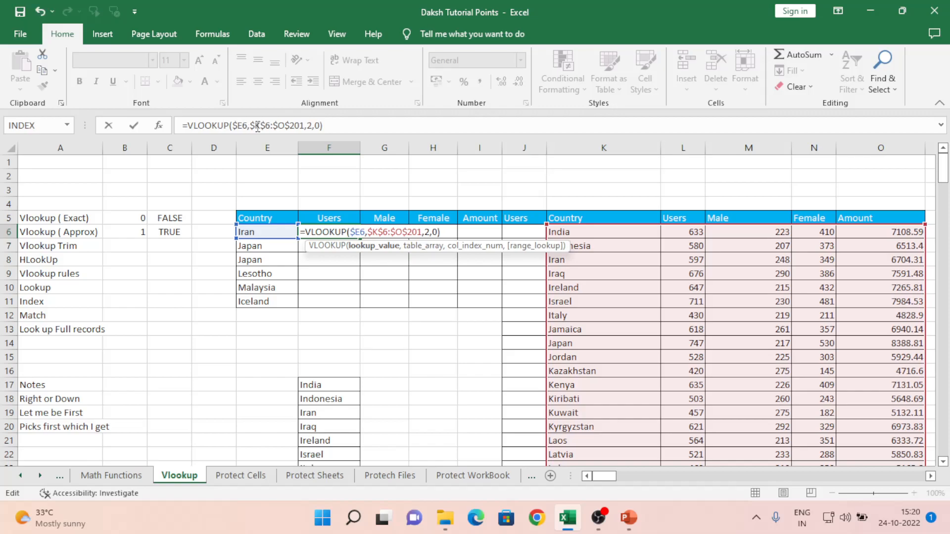
key(Return)
key(Up)
key(ctrl+c)
key(shift+Right)
key(ctrl+v)
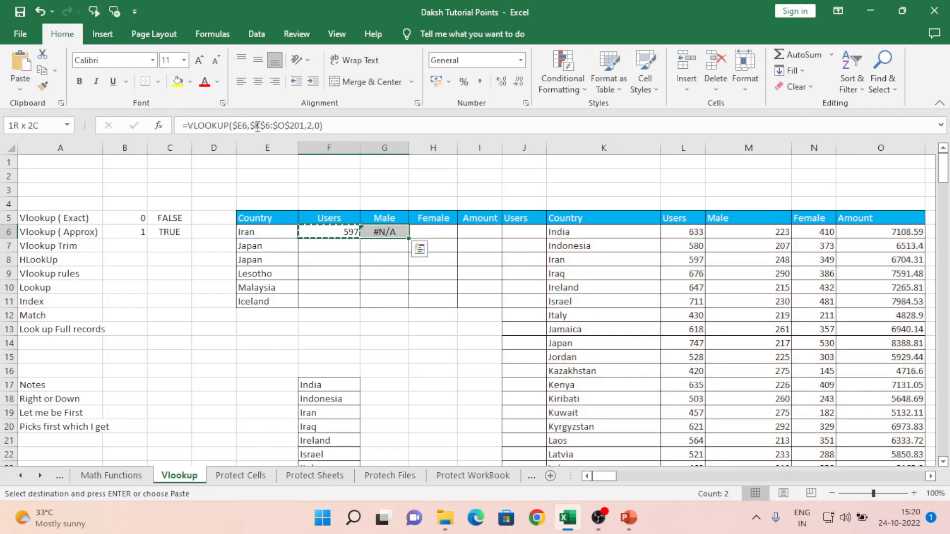
key(Right)
key(Down)
key(Up)
key(Left)
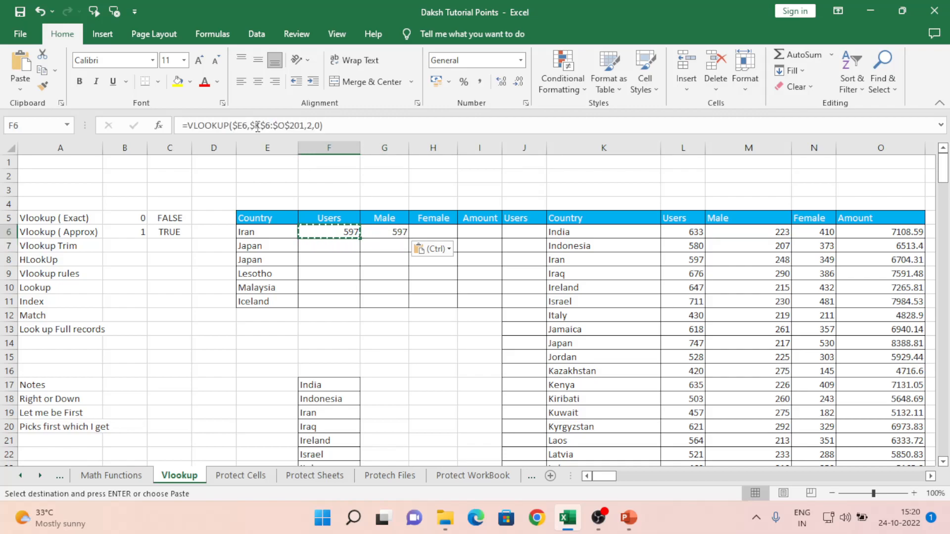
- Copy the G6 lookup formula into H6, undoing a stray paste into Japan's row
key(Right)
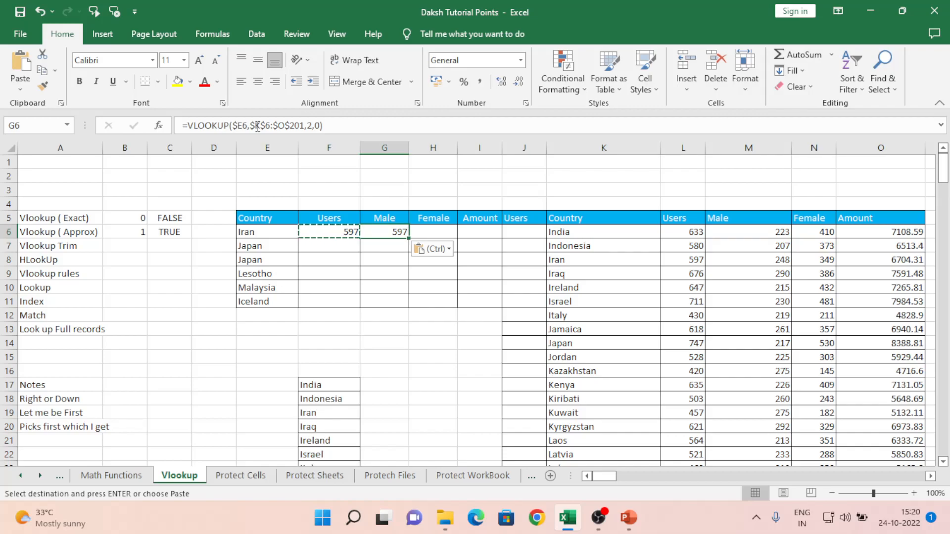
key(Left)
key(Right)
key(Left)
key(Right)
key(Left)
key(Right)
key(Left)
key(Down)
key(Up)
key(Escape)
key(ctrl+c)
key(Down)
key(ctrl+v)
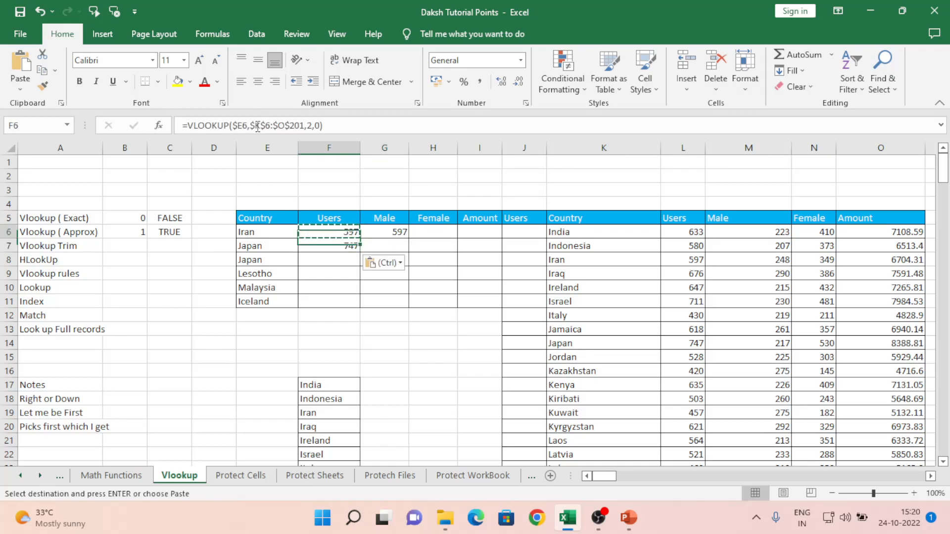
key(ctrl+z)
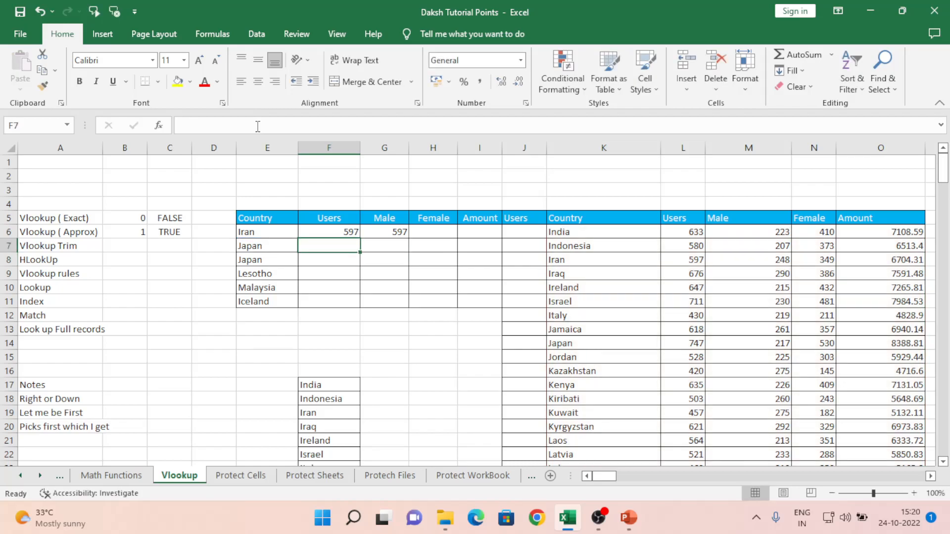
key(Up)
key(Right)
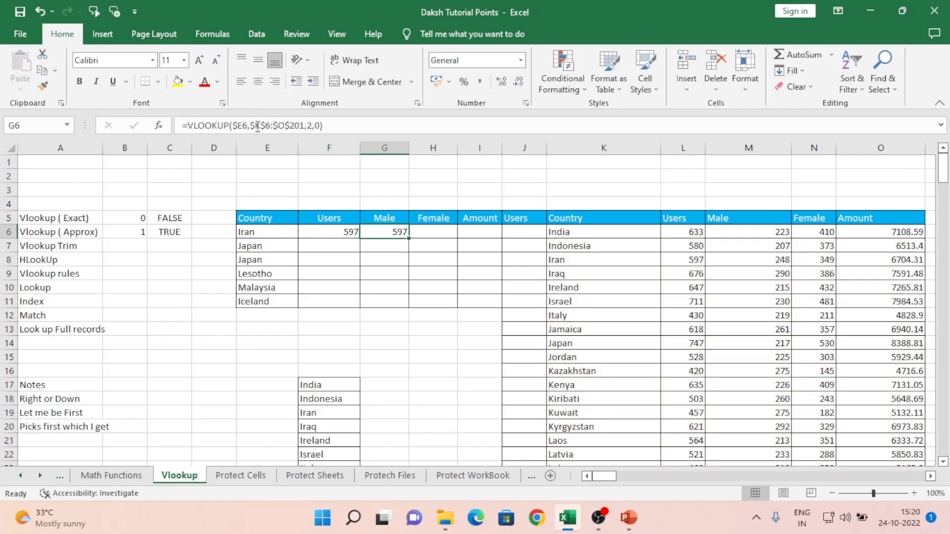
key(ctrl+c)
key(Right)
key(ctrl+v)
key(Right)
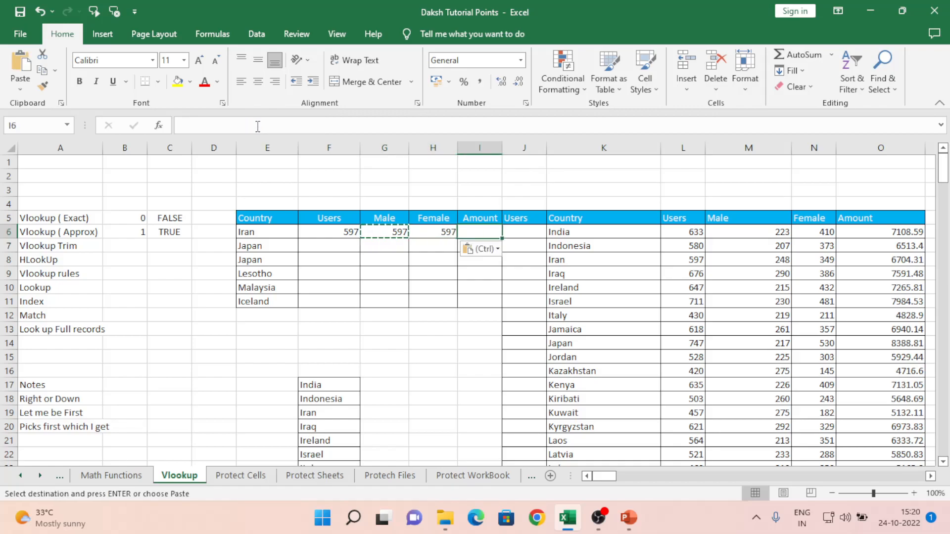
key(Left)
key(Left)
- Change G6's column index to 3 and H6's to 4, returning Male 248 and Female 349
key(F2)
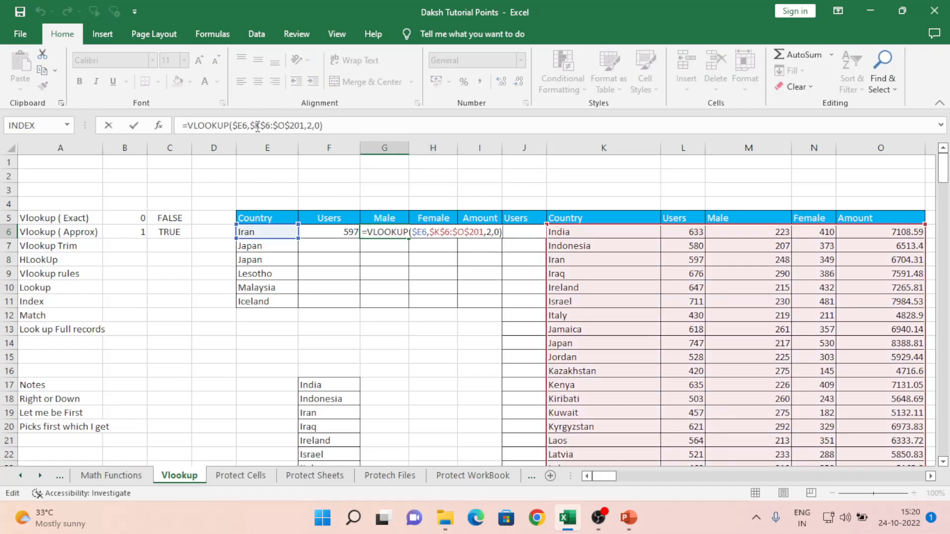
key(Left)
key(Left)
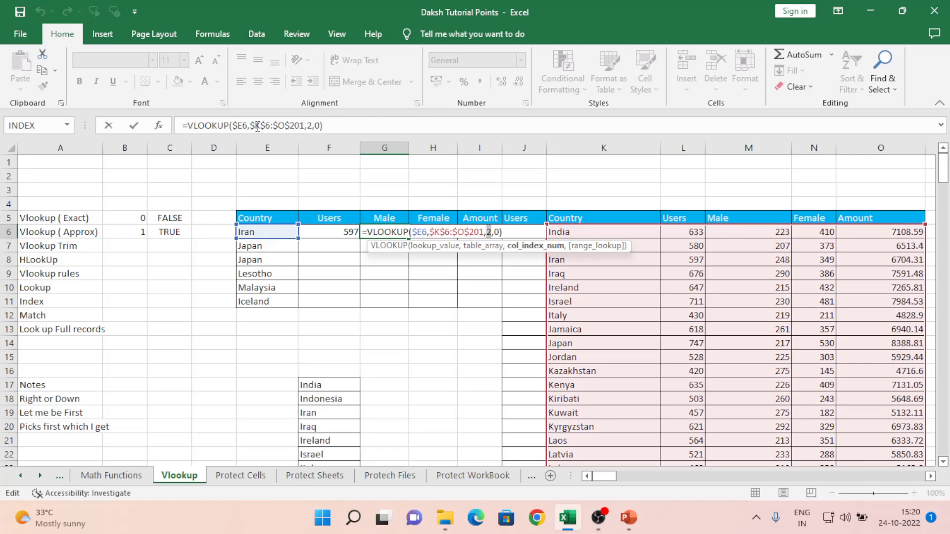
key(Delete)
text(3)
key(Return)
key(Up)
key(Right)
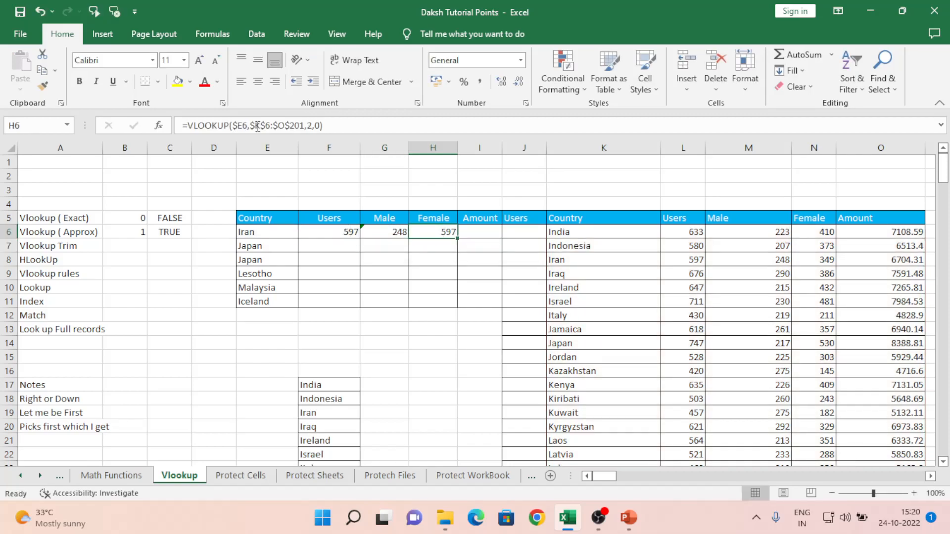
key(F2)
key(Left)
key(Left)
key(Left)
key(Left)
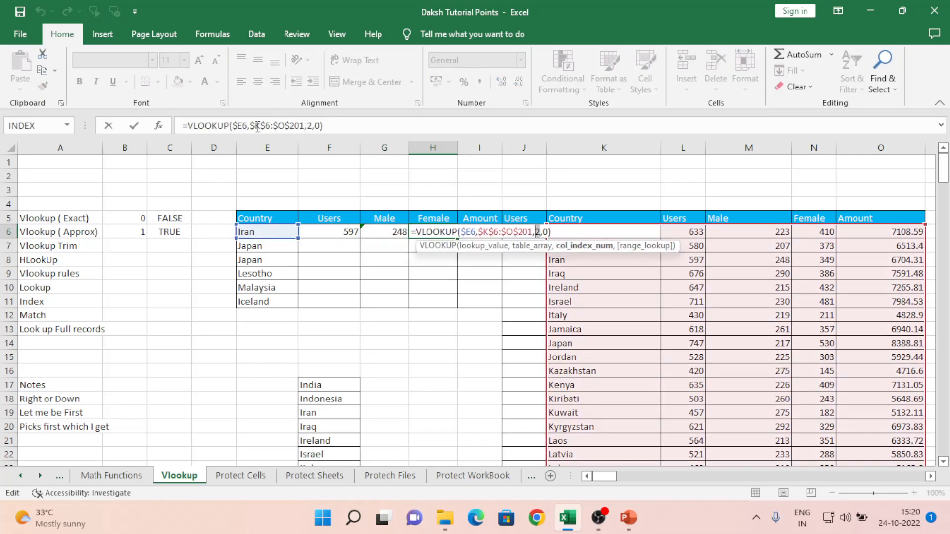
key(Delete)
text(4)
key(Return)
key(Up)
- Select the data table's header row K5:O5, then move to Japan's Users cell F7
key(Right)
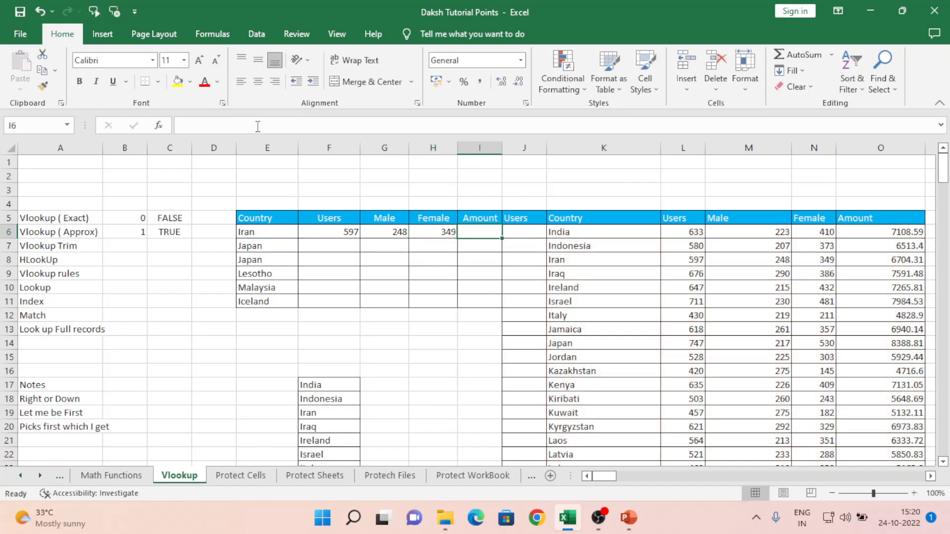
key(Left)
key(Left)
key(Left)
key(Right)
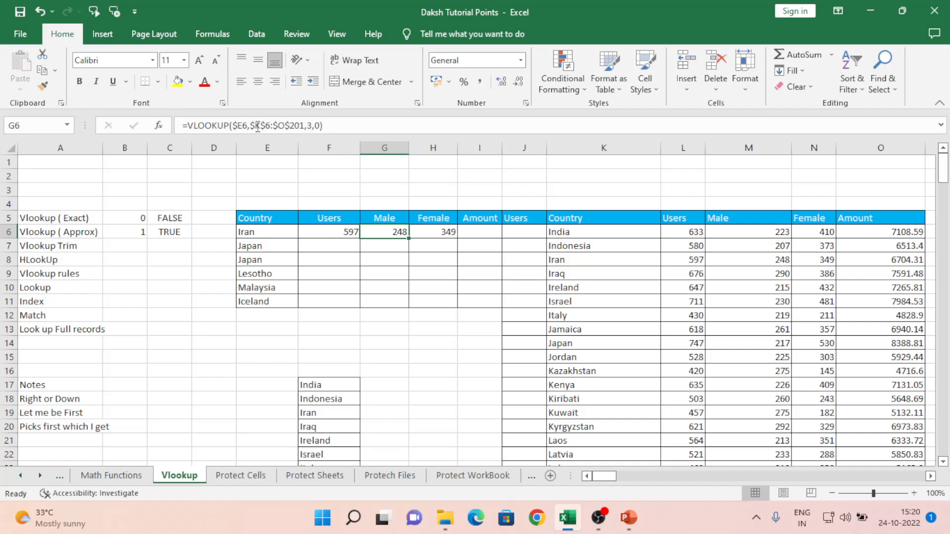
key(Right)
key(Right)
key(Right)
key(Right)
key(Up)
key(shift+Right)
key(shift+Right)
key(shift+Right)
key(shift+Right)
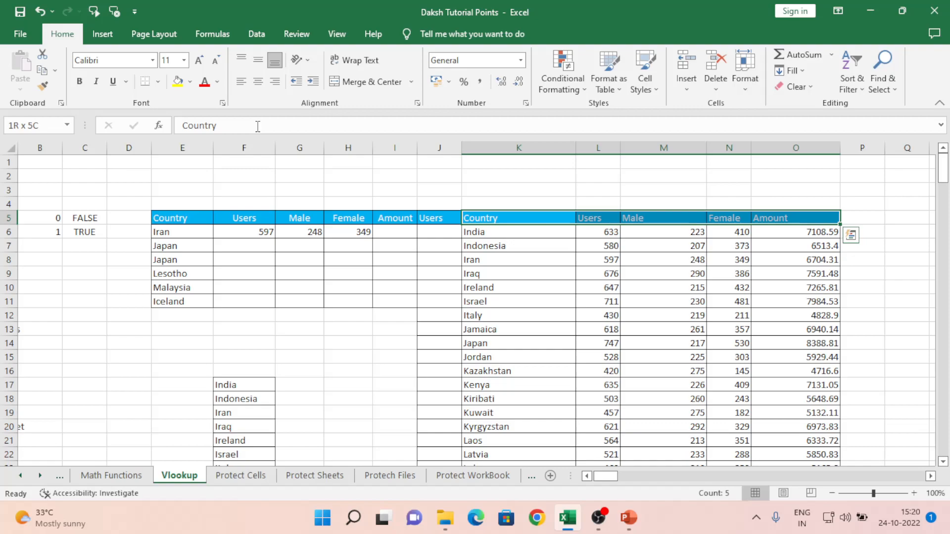
key(Left)
key(Left)
key(Left)
key(Left)
key(Left)
key(Left)
key(Left)
key(Left)
key(Left)
key(Left)
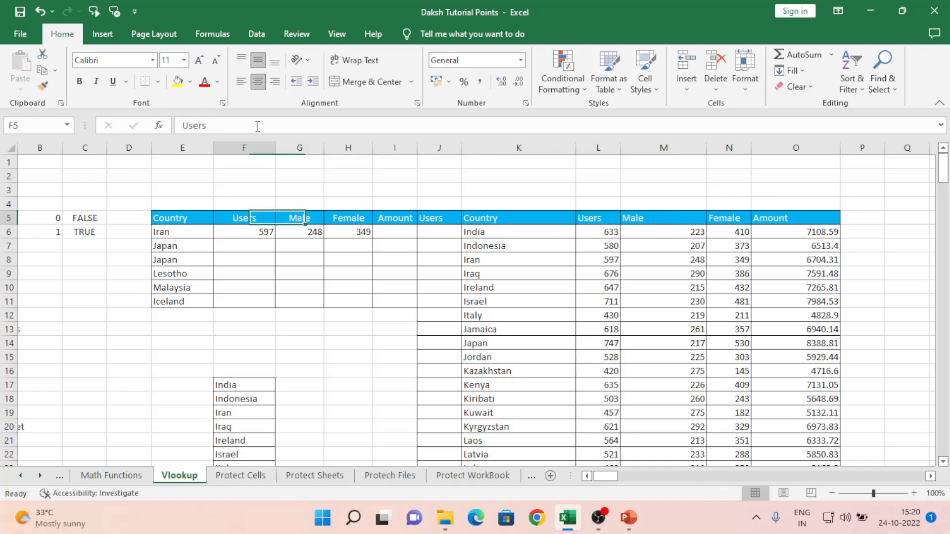
key(Down)
key(Up)
key(Right)
key(Right)
key(Right)
key(Right)
key(Right)
key(Right)
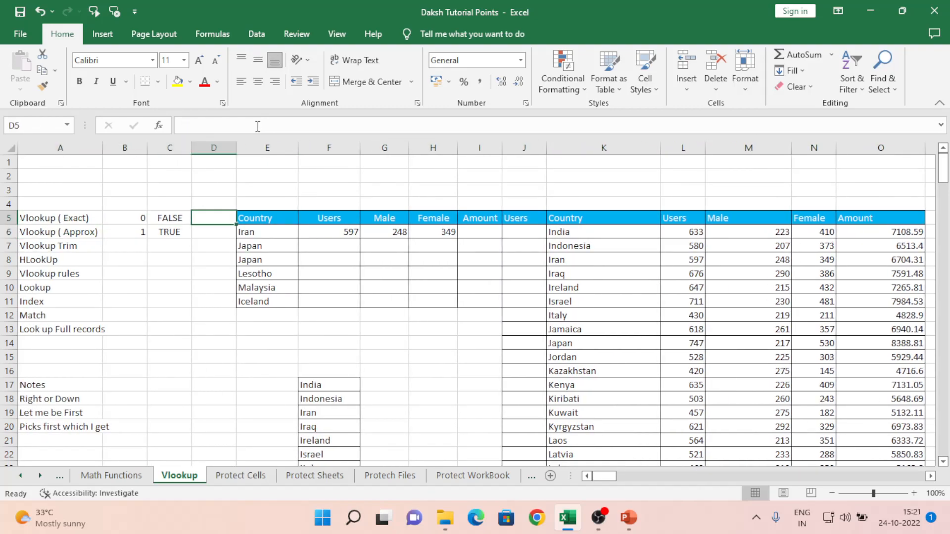
key(Down)
key(Left)
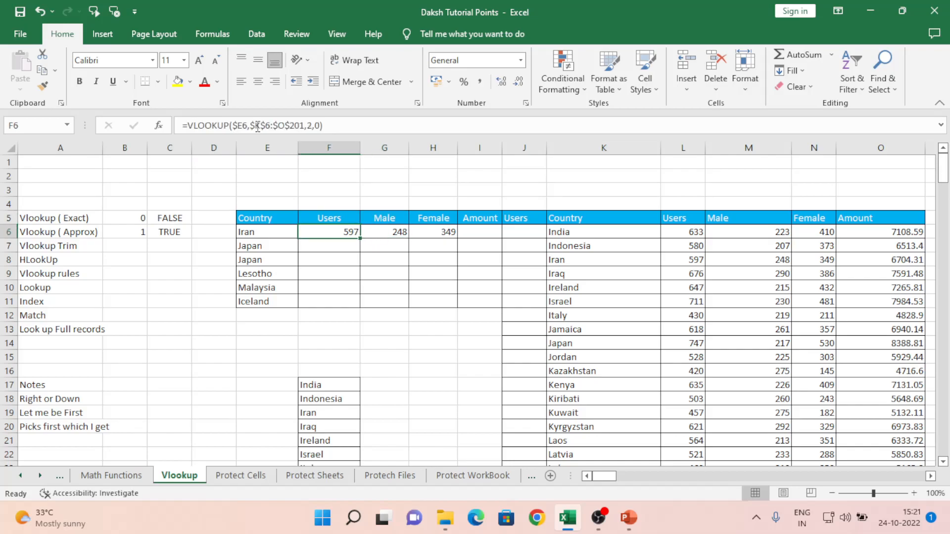
key(Down)
- Enter =MATCH(F5,K5:$O$5,0) in F7, which returns 2
text(=)
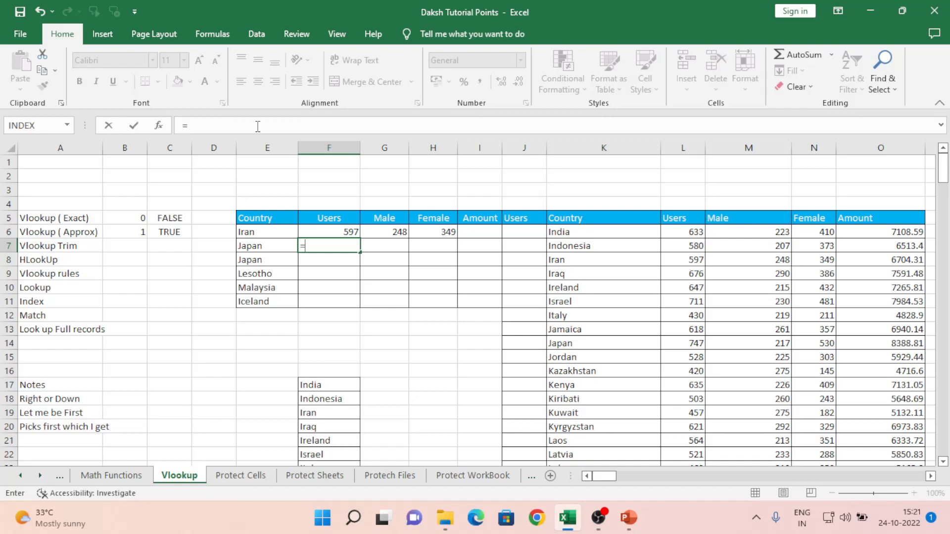
text(m)
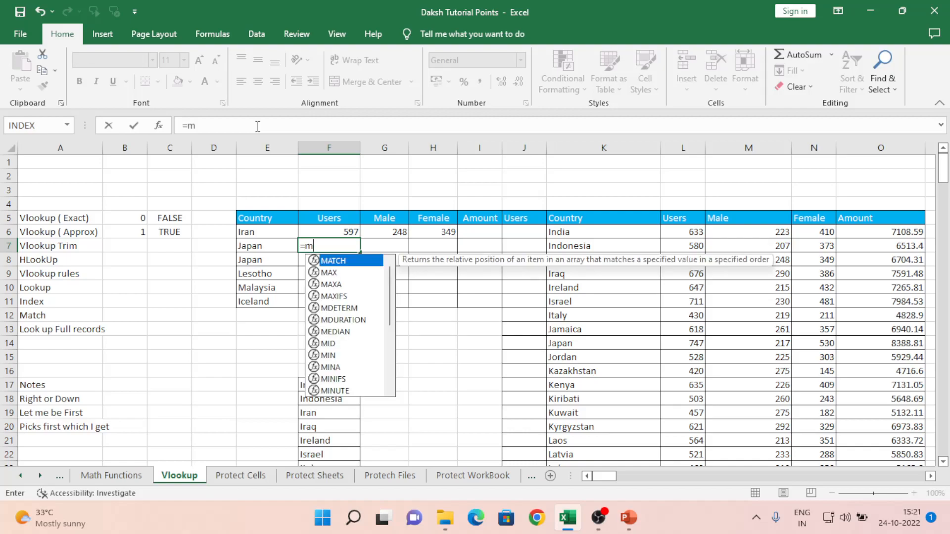
key(Tab)
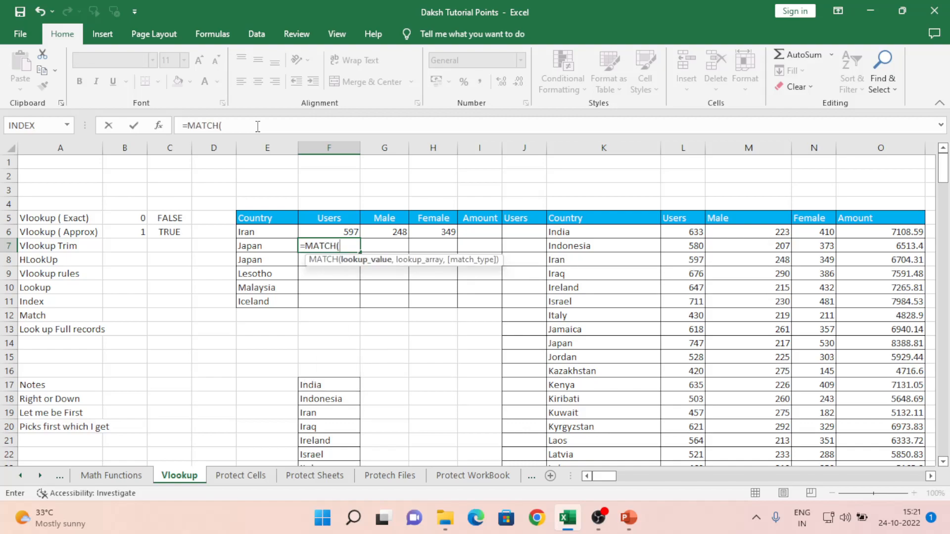
key(Up)
key(Up)
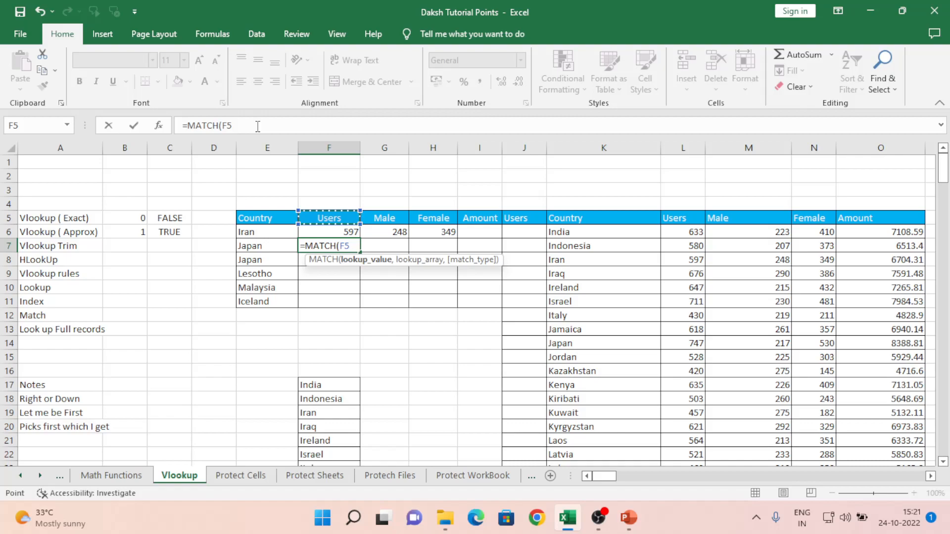
text(,)
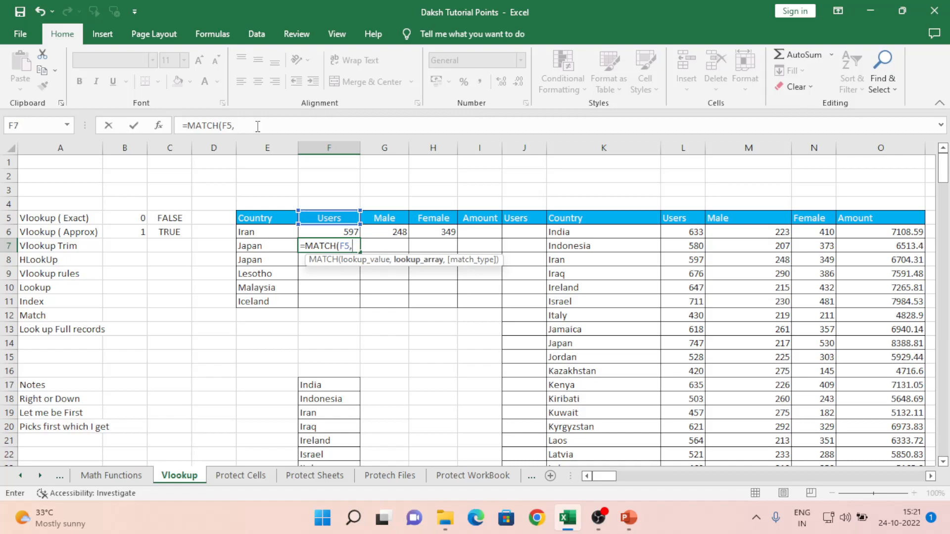
key(Right)
key(Right)
key(Right)
key(Right)
key(Right)
key(Up)
key(Up)
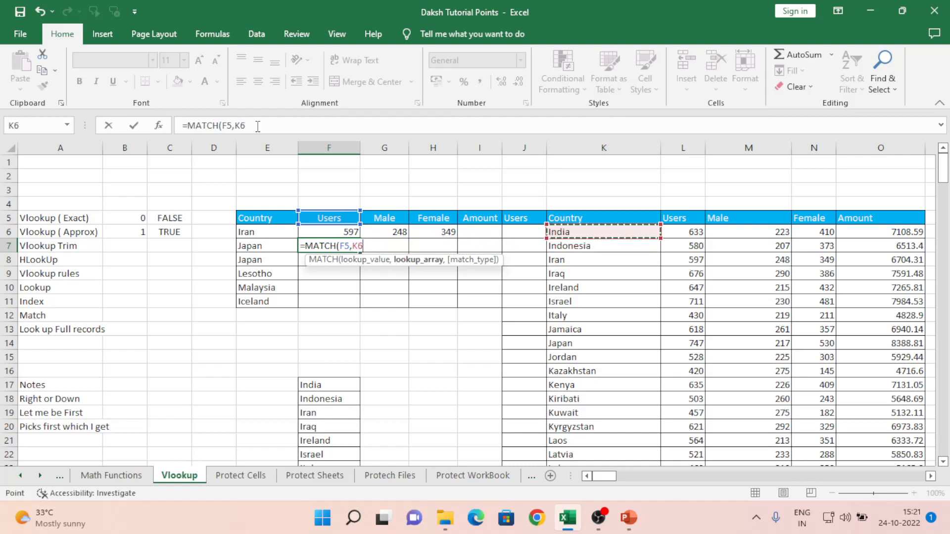
key(shift+Right)
key(shift+Right)
key(shift+Right)
key(shift+Right)
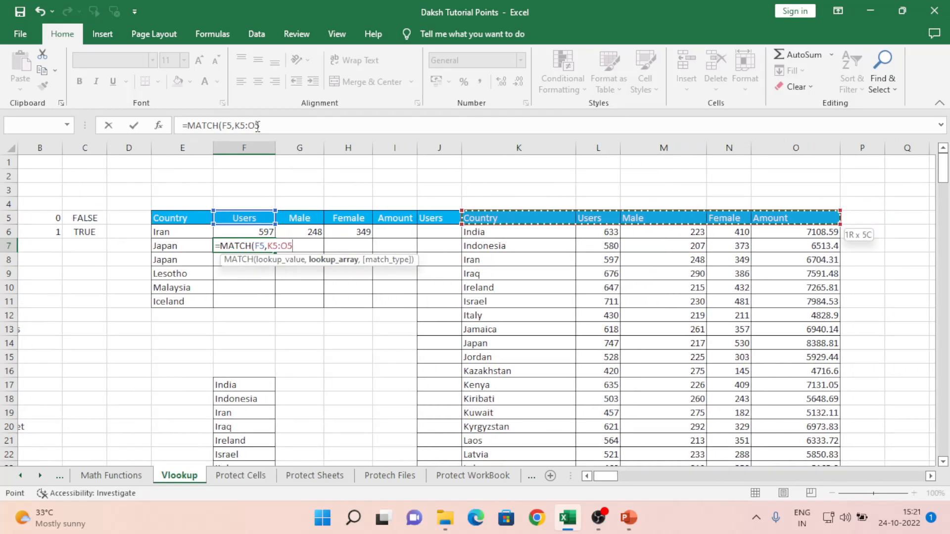
key(F2)
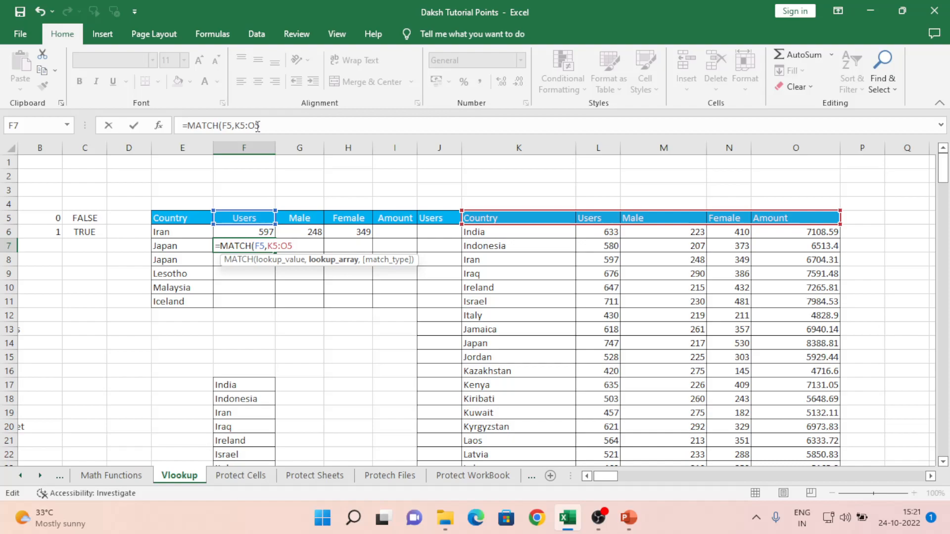
key(F4)
text(,)
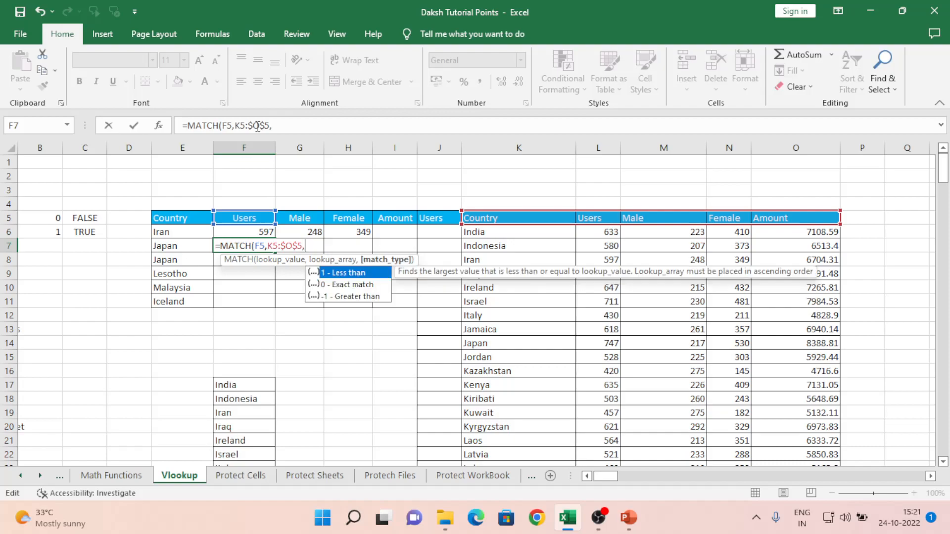
key(Down)
text(0)
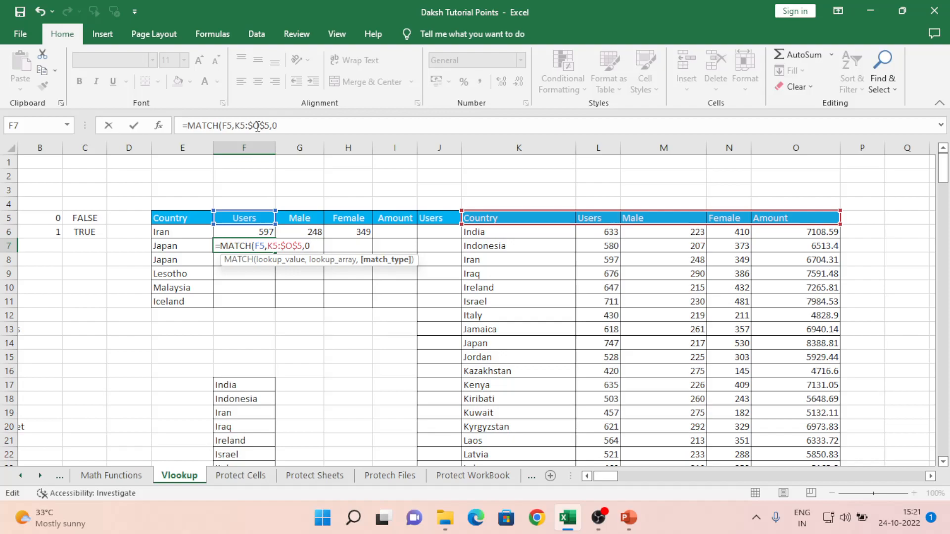
text())
key(ctrl+Return)
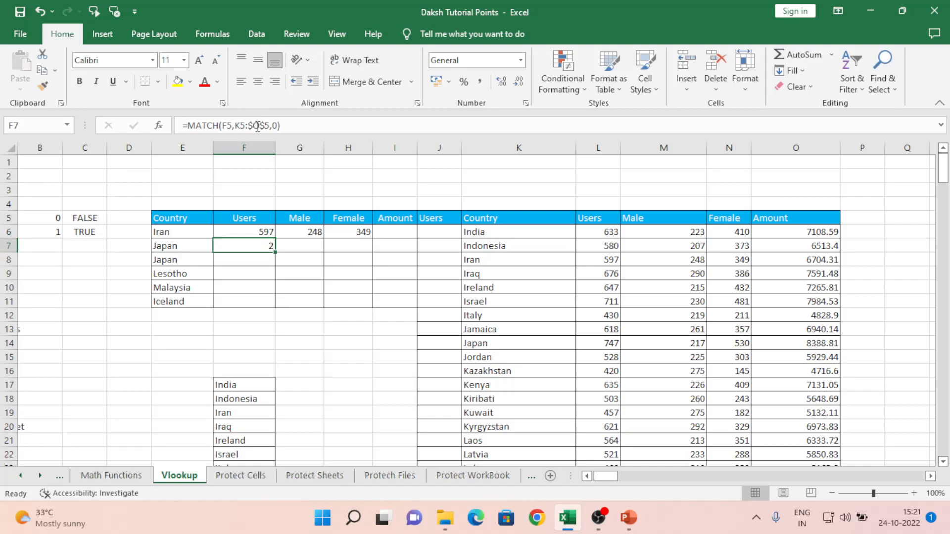
- Copy the MATCH expression text from F7's formula and return to F6
key(F2)
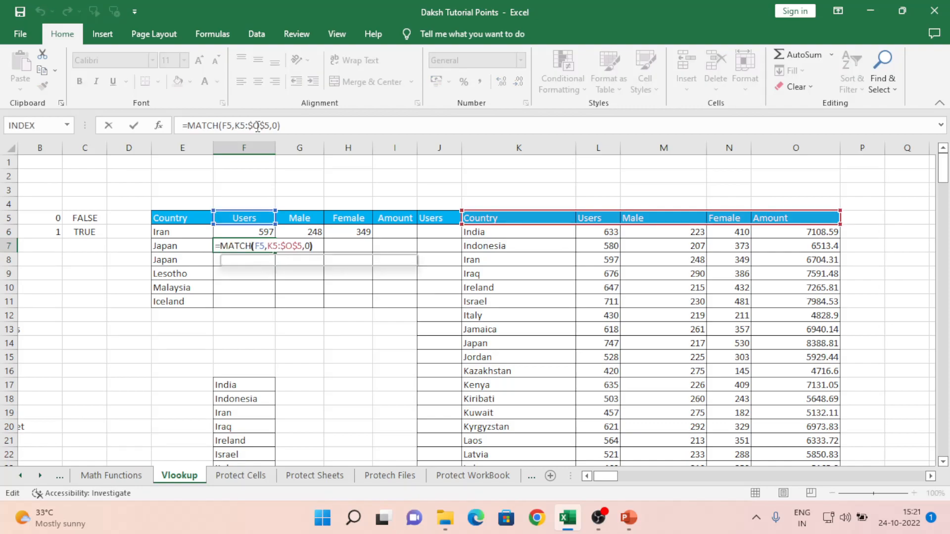
key(shift+Left)
key(shift+Left)
key(shift+Left)
key(shift+Left)
key(shift+Left)
key(shift+Left)
key(shift+Left)
key(shift+Left)
key(shift+Left)
key(shift+Left)
key(shift+Left)
key(shift+Left)
key(shift+Left)
key(shift+Left)
key(shift+Left)
key(shift+Left)
key(shift+Left)
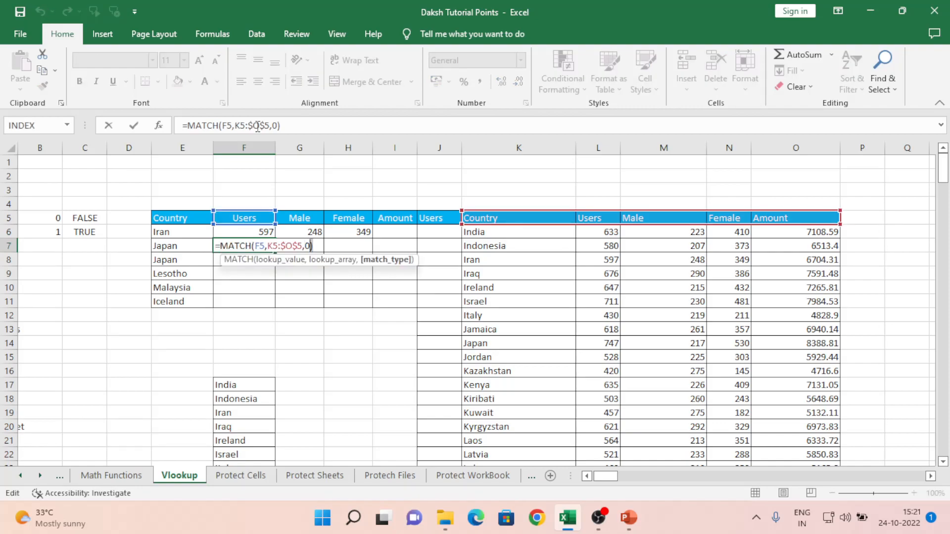
key(shift+Left)
key(shift+Left)
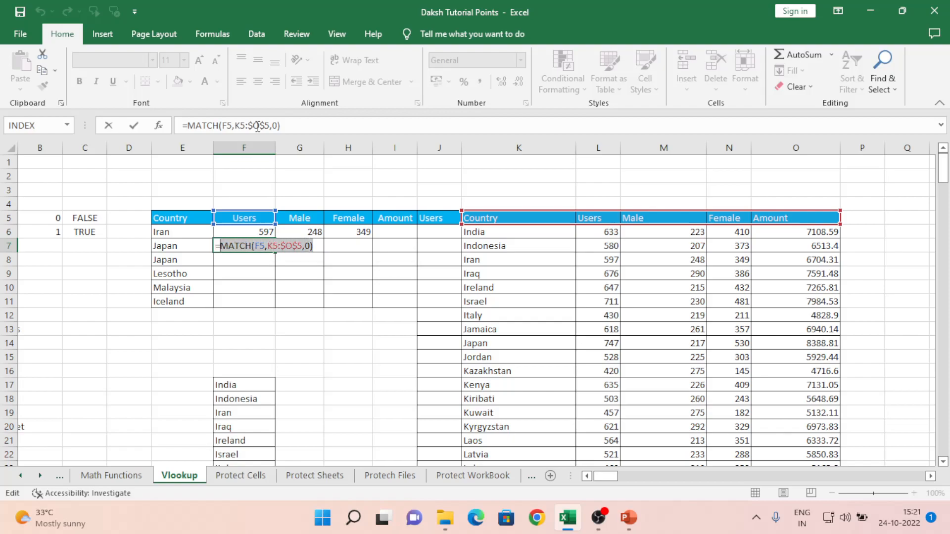
key(ctrl+c)
key(Return)
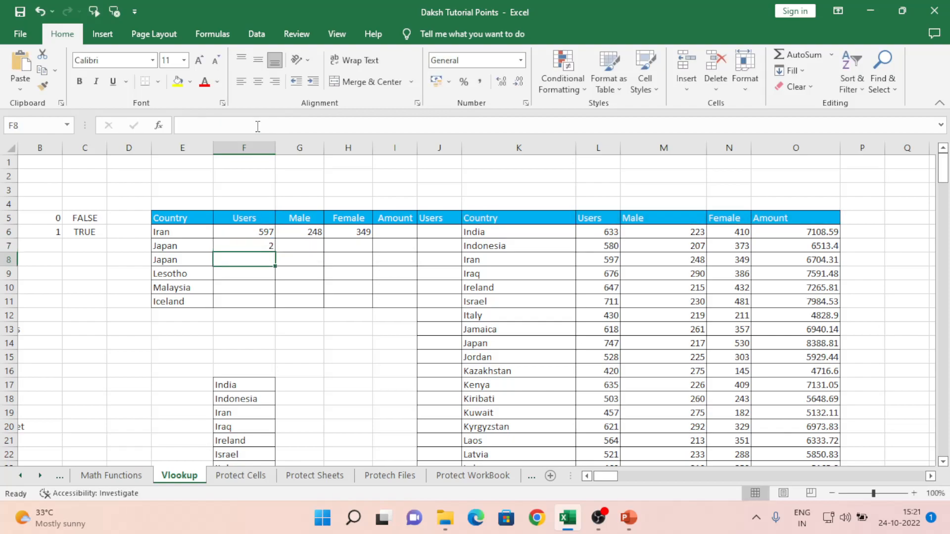
key(Up)
key(Up)
- Replace F6's column index 2 with the pasted MATCH(F5,K5:$O$5,0)
key(F2)
key(Left)
key(Left)
key(Left)
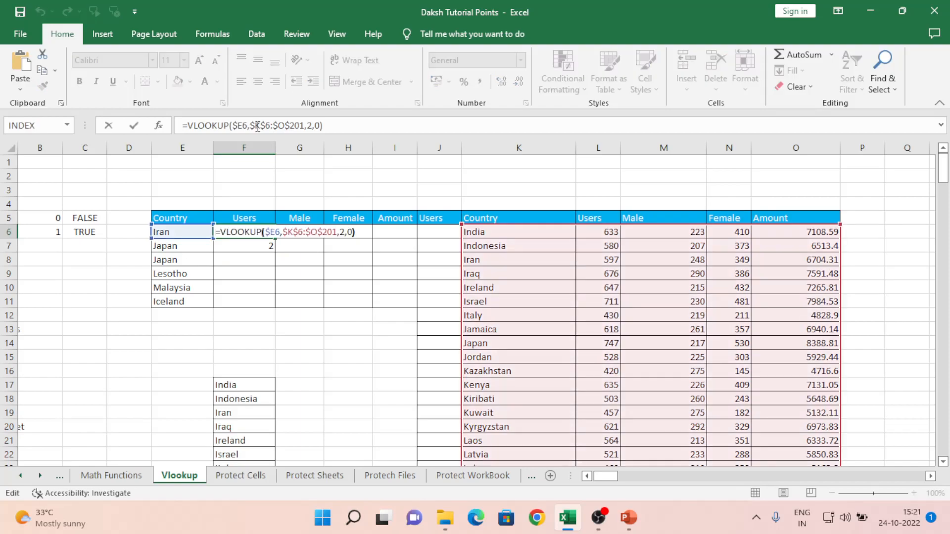
key(shift+Left)
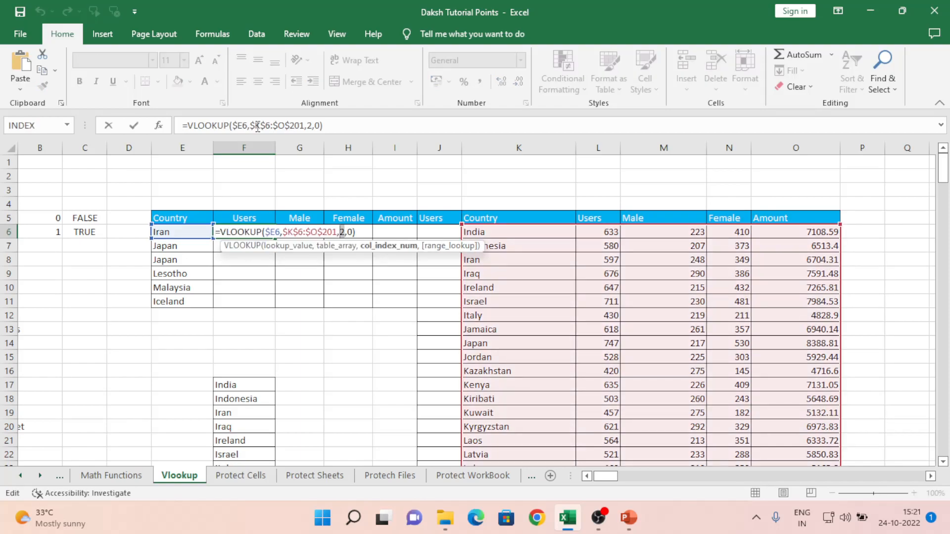
key(ctrl+v)
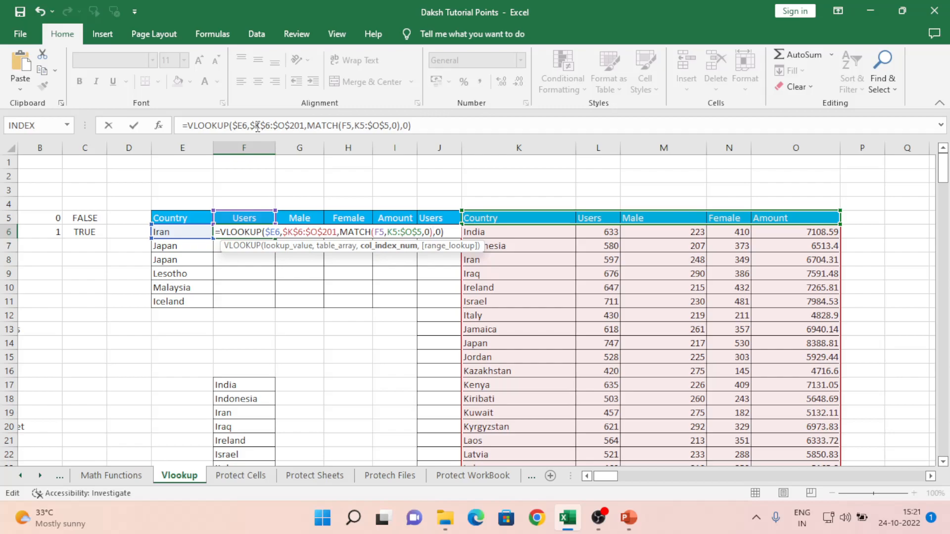
key(Return)
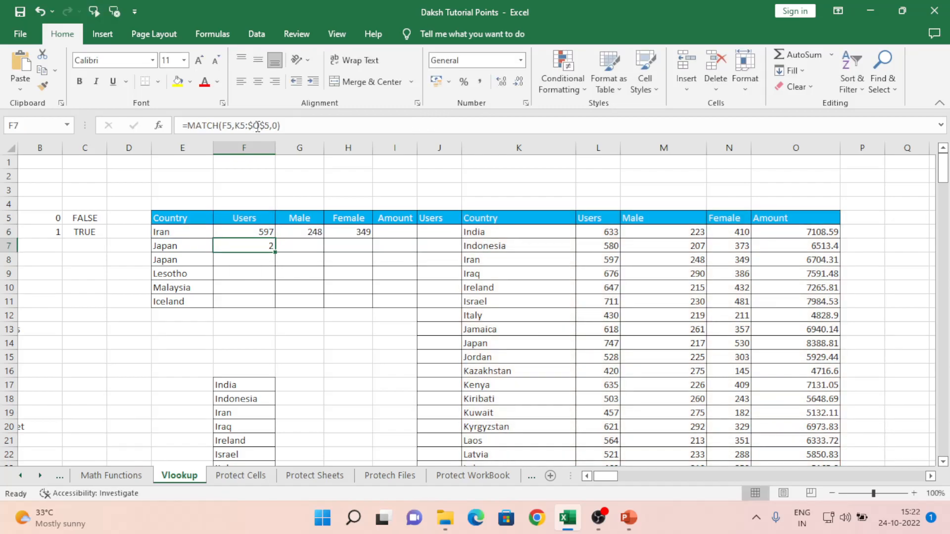
key(Up)
key(F2)
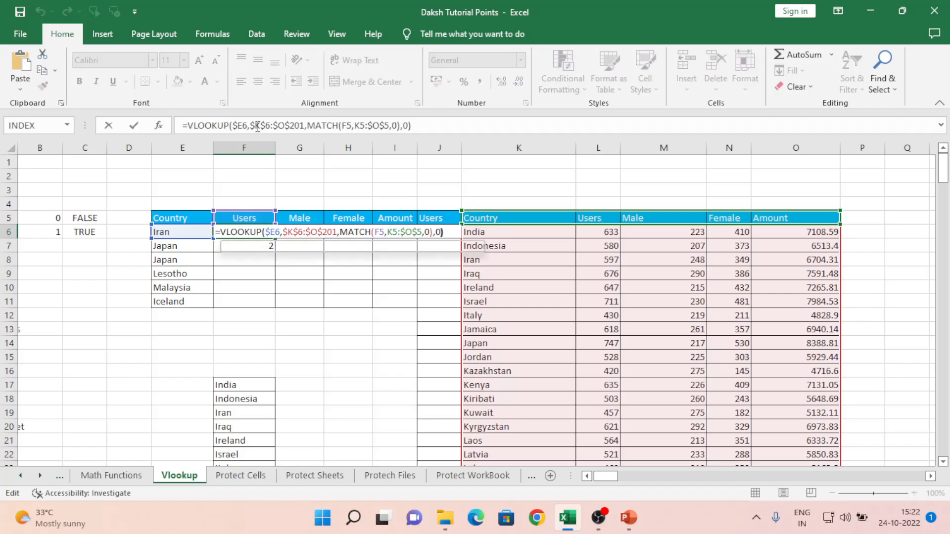
key(Left)
key(Left)
key(Left)
key(Left)
key(Left)
key(Left)
key(Left)
key(Left)
key(Left)
key(Left)
key(Left)
key(Left)
key(Left)
key(Left)
key(Left)
key(Left)
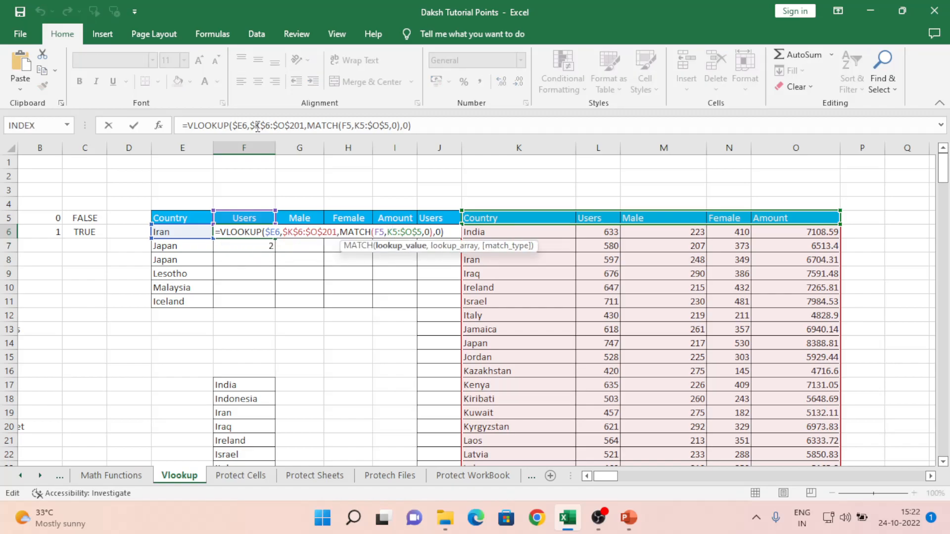
key(Return)
key(Up)
- Copy the F6 formula into G6, H6 and I6
key(ctrl+c)
key(Right)
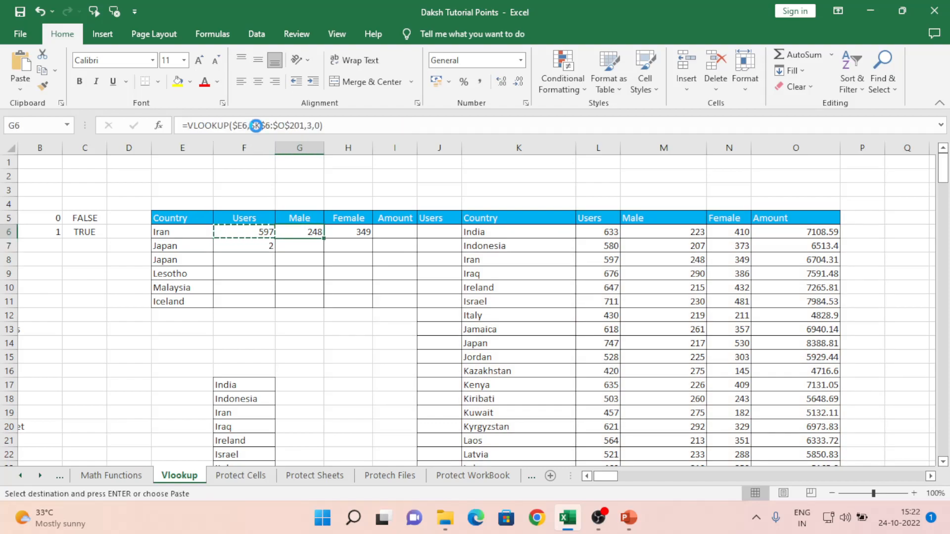
key(ctrl+v)
key(Right)
key(ctrl+v)
key(Right)
key(ctrl+v)
key(Left)
key(Left)
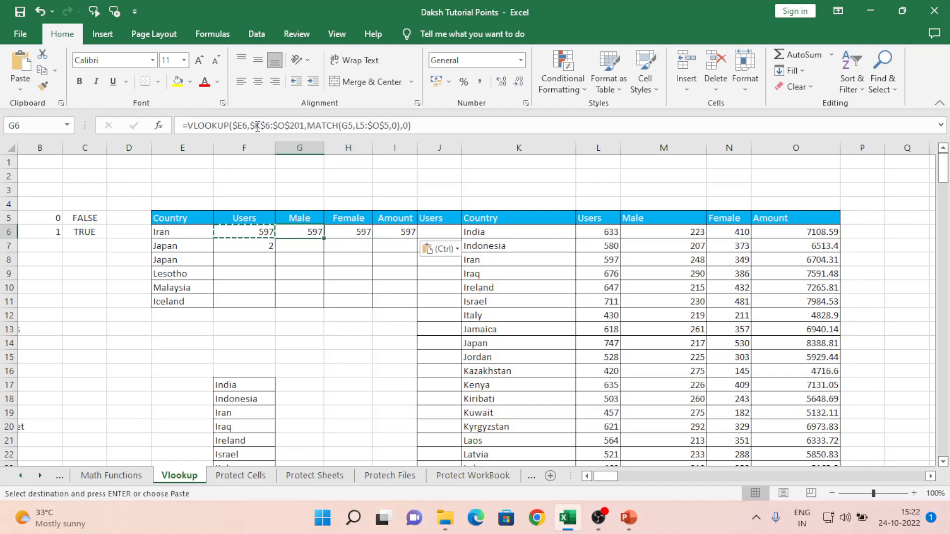
key(Left)
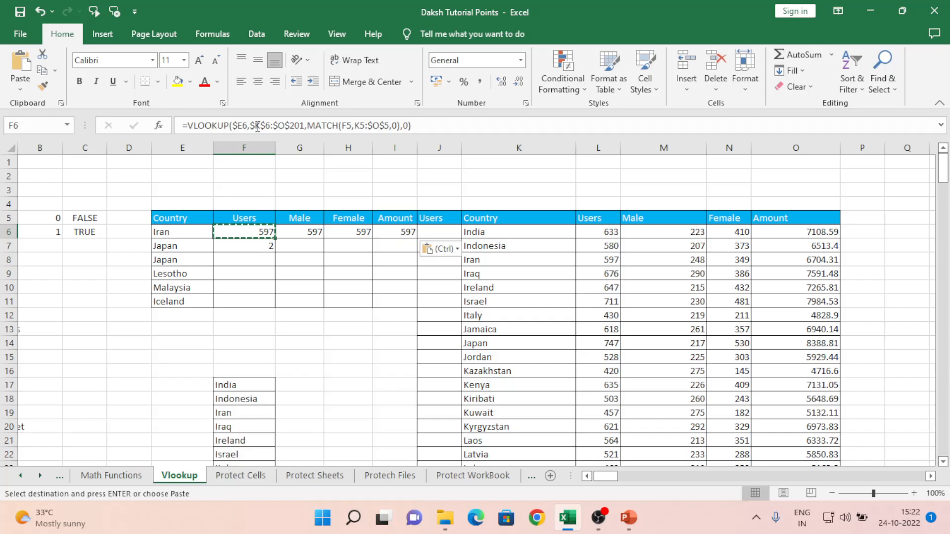
- Check that G6's copied formula shifts to MATCH(G5,L5:$O$5,0)
key(Right)
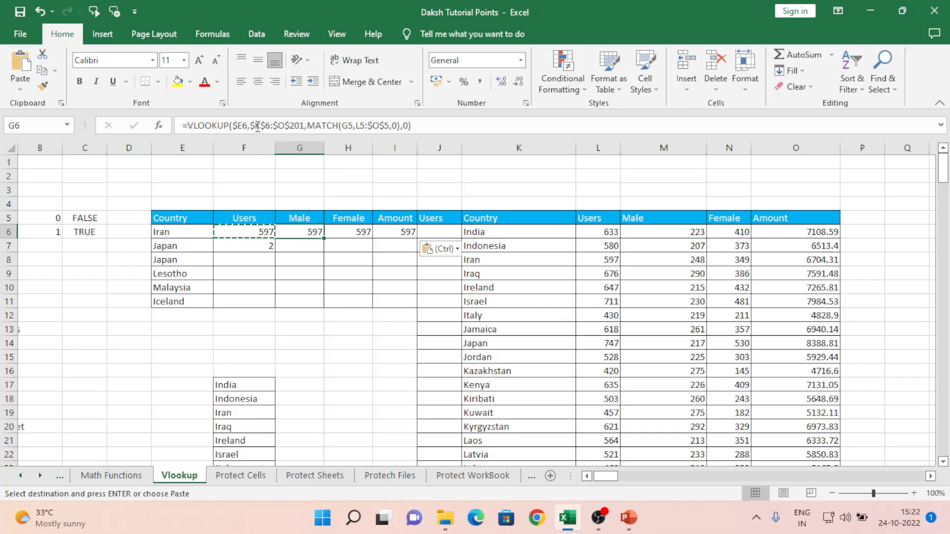
key(Right)
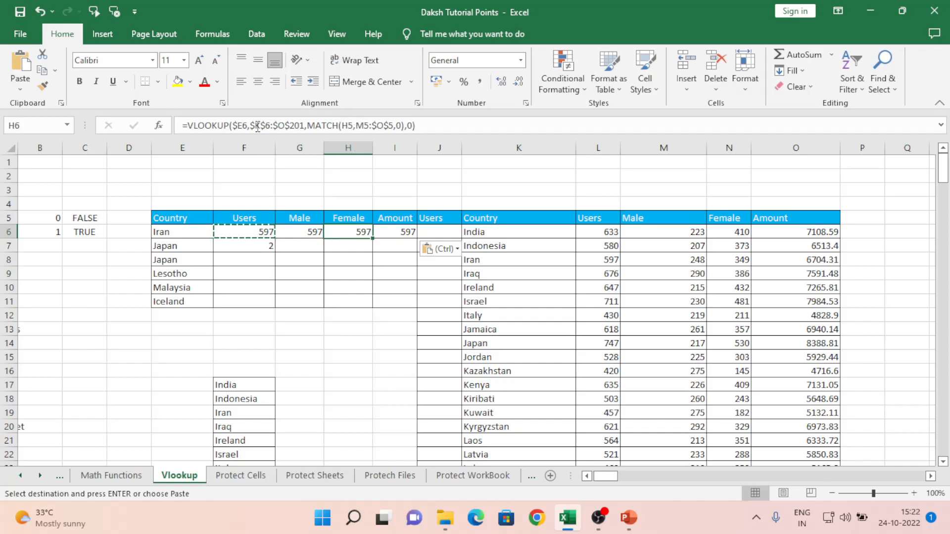
key(Left)
key(Left)
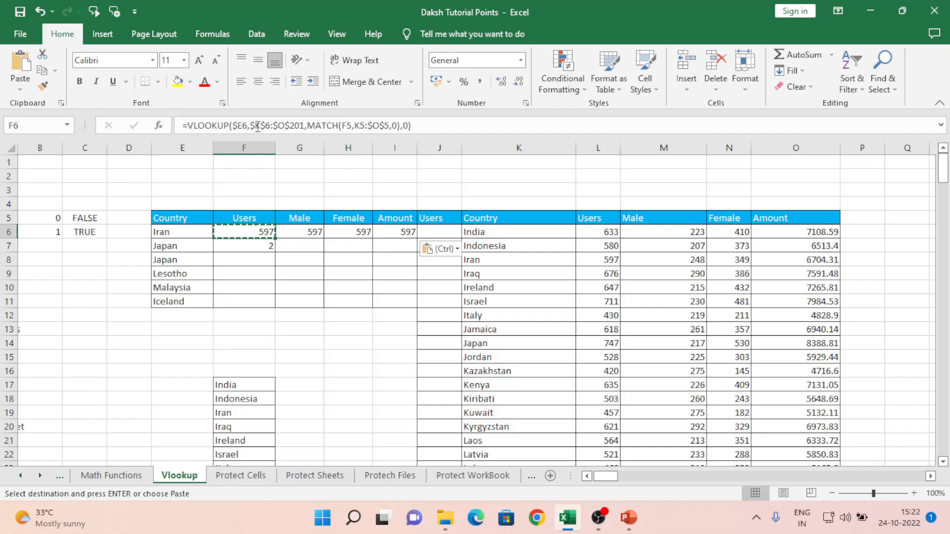
key(Right)
key(Right)
key(Right)
key(Left)
key(Left)
key(Left)
key(Right)
key(F2)
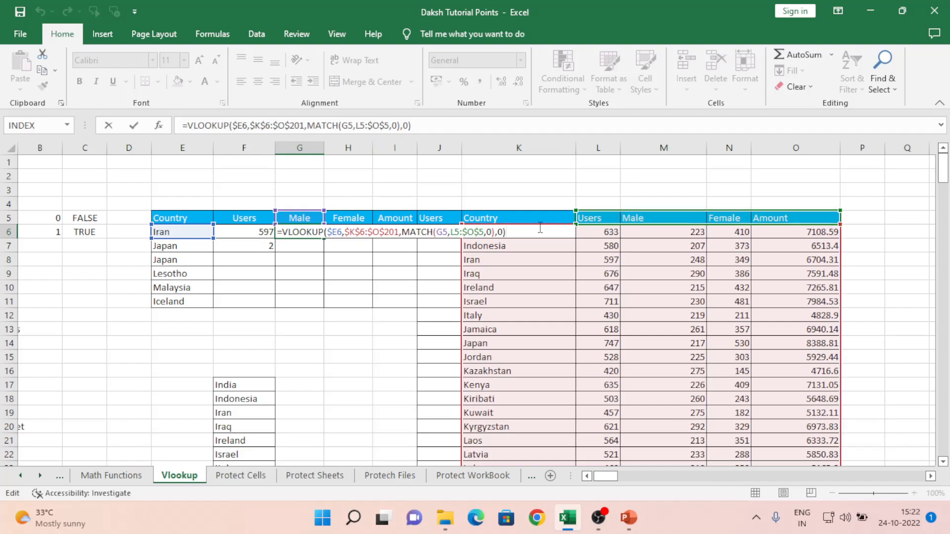
key(Escape)
key(Left)
- Anchor F6's MATCH references as F$5 and $K$5 so the header lookup stays fixed
key(F2)
key(Left)
key(Left)
key(Left)
key(Left)
key(Left)
key(Left)
key(Left)
key(Left)
key(Left)
key(Left)
key(Left)
key(Left)
key(Left)
key(Left)
key(Left)
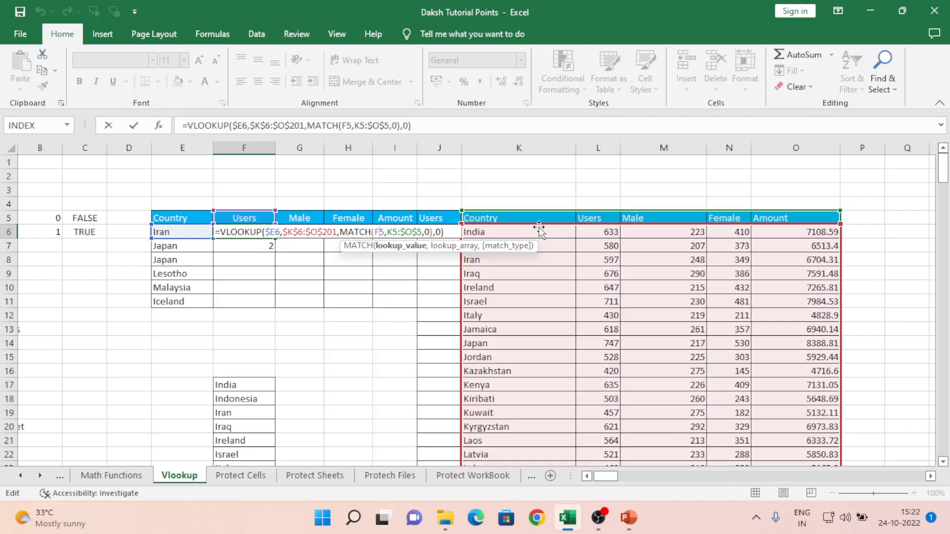
text($)
key(Right)
key(Right)
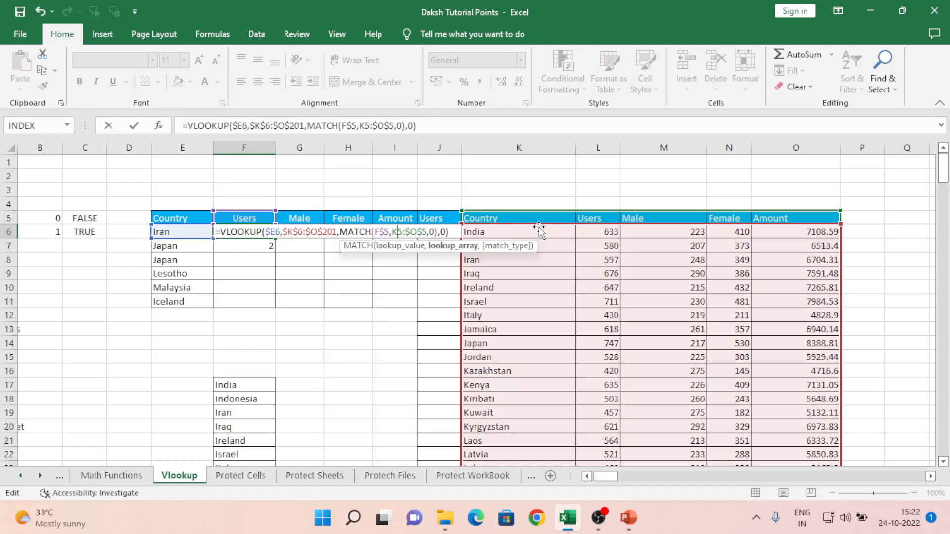
key(shift+Right)
key(shift+Right)
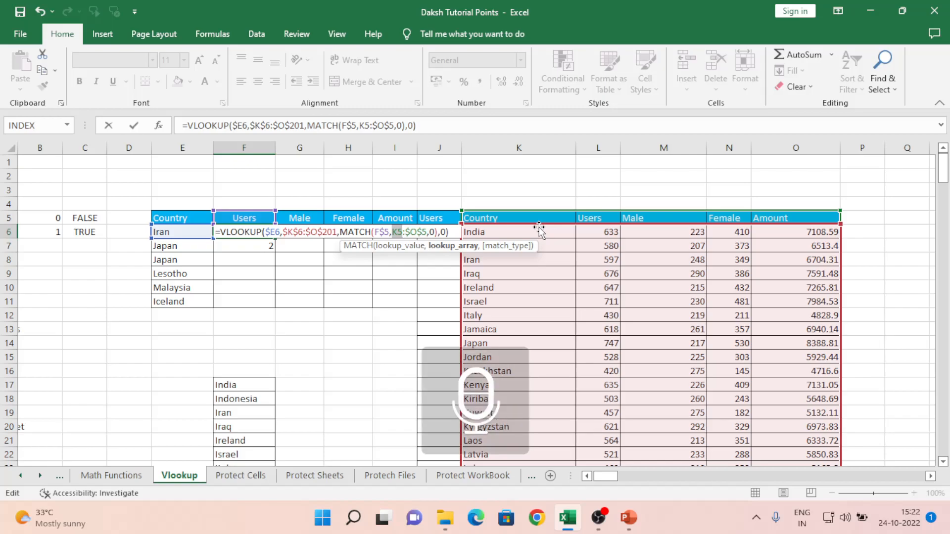
key(F4)
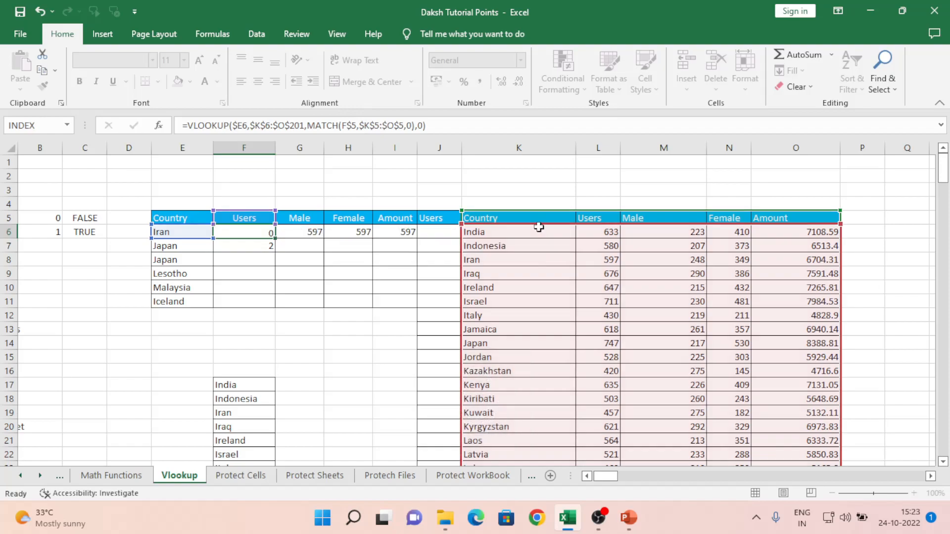
key(Return)
- Copy the corrected F6 formula into G6:I6, giving Iran's 248, 349 and 6704.31
key(Up)
key(ctrl+c)
key(Right)
key(shift+Right)
key(shift+Right)
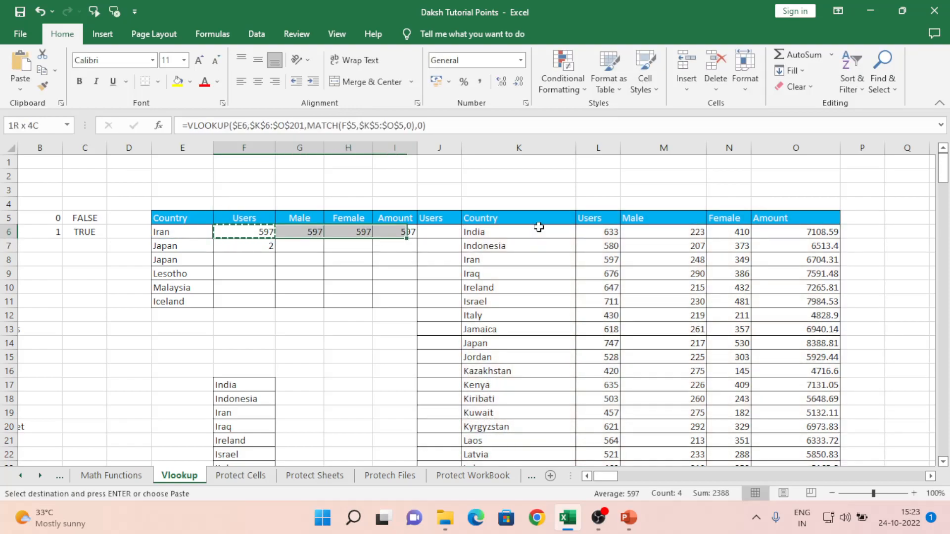
key(ctrl+v)
key(Left)
key(Down)
key(Up)
key(Right)
key(Right)
key(Left)
key(Left)
key(Right)
key(Left)
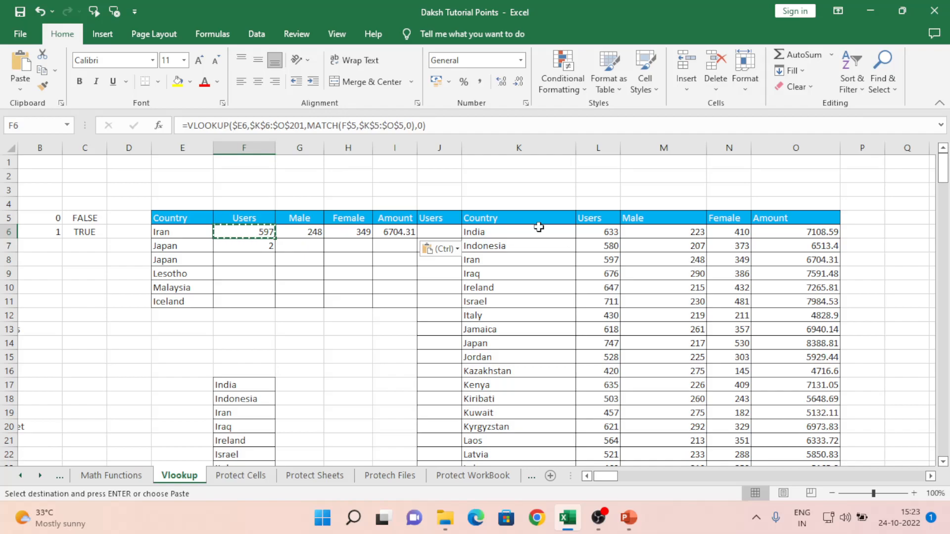
key(F2)
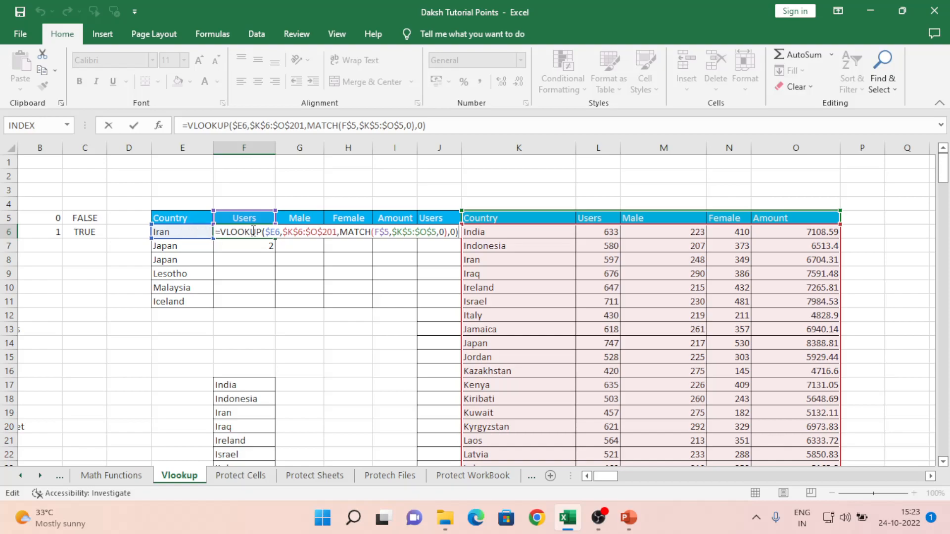
click(288, 230)
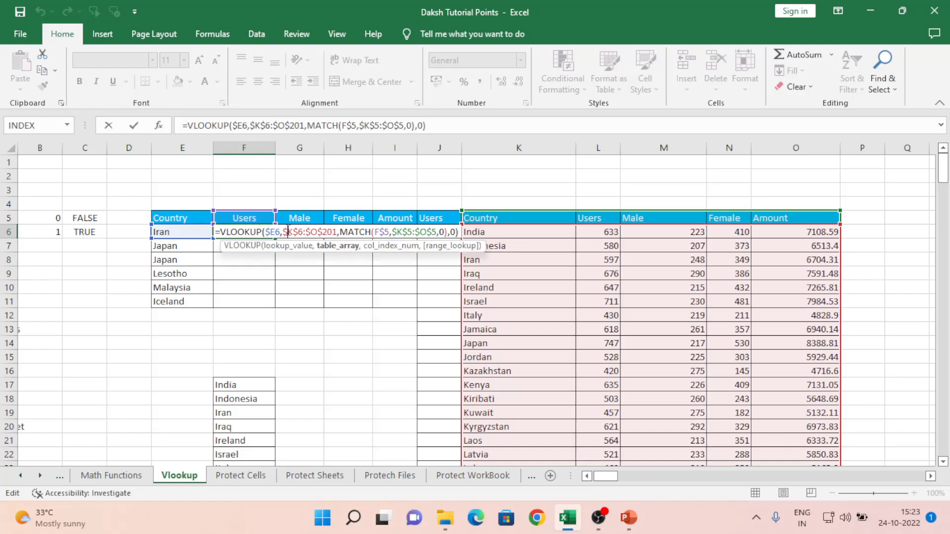
key(shift+Right)
key(shift+Right)
key(shift+Right)
key(shift+Right)
key(shift+Right)
key(shift+Right)
key(shift+Right)
key(shift+Right)
key(shift+Right)
key(shift+Right)
key(shift+Right)
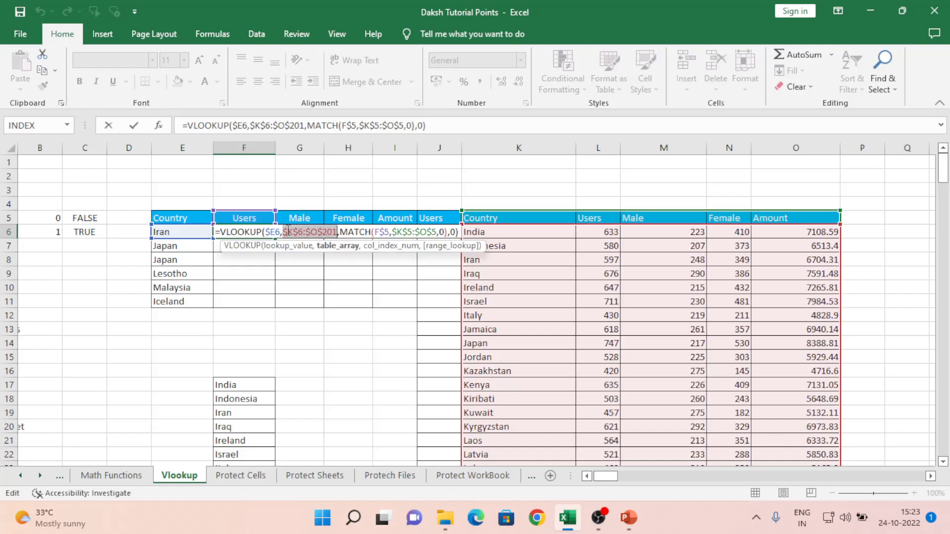
key(Right)
key(Right)
key(shift+Right)
key(shift+Right)
key(shift+Right)
key(shift+Right)
key(shift+Right)
key(shift+Right)
key(shift+Right)
key(shift+Right)
key(shift+Right)
key(shift+Right)
key(shift+Right)
key(shift+Right)
key(shift+Right)
key(shift+Right)
key(shift+Right)
key(shift+Right)
key(shift+Right)
key(shift+Right)
key(shift+Right)
key(shift+Right)
key(shift+Right)
key(shift+Right)
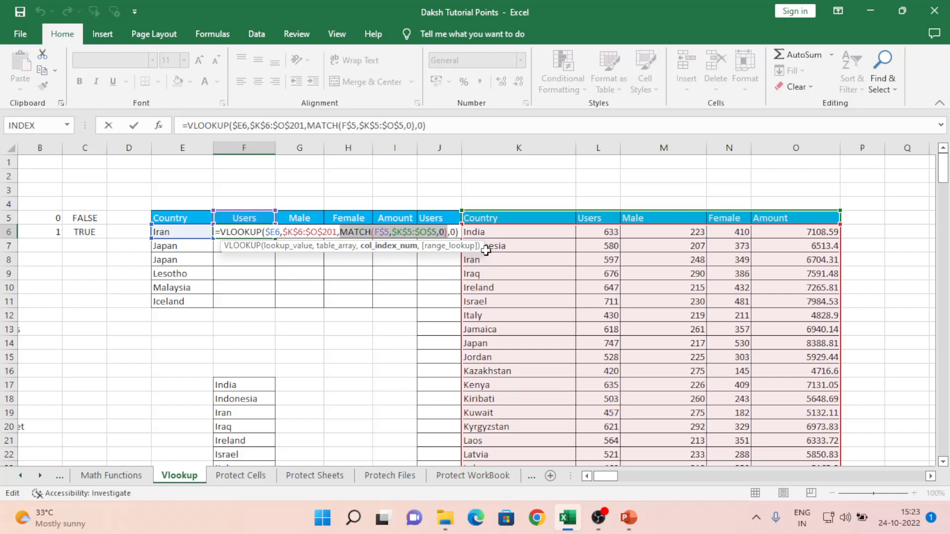
click(384, 232)
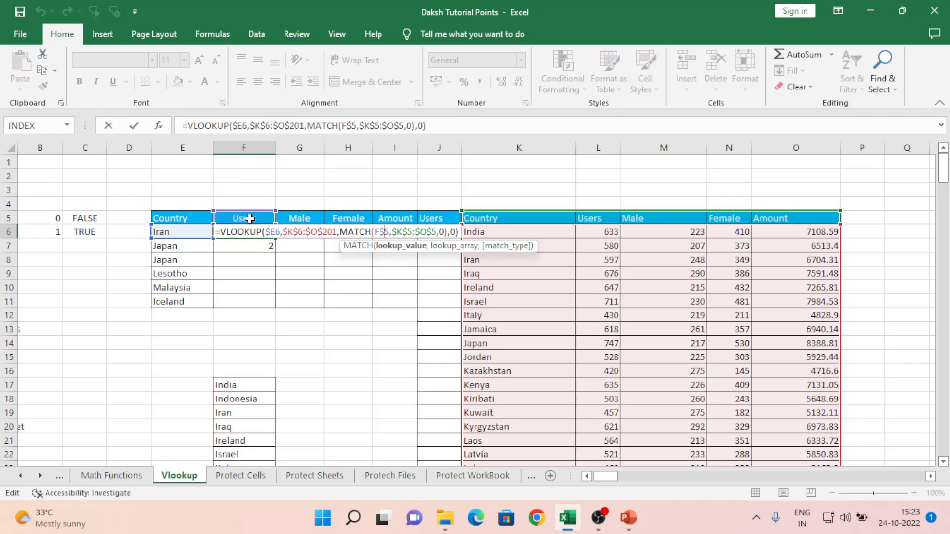
click(403, 232)
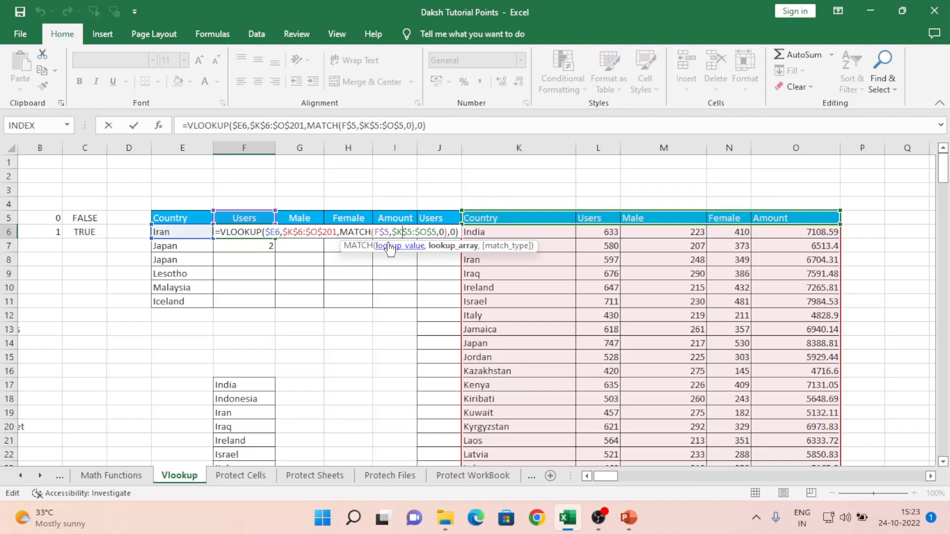
click(444, 231)
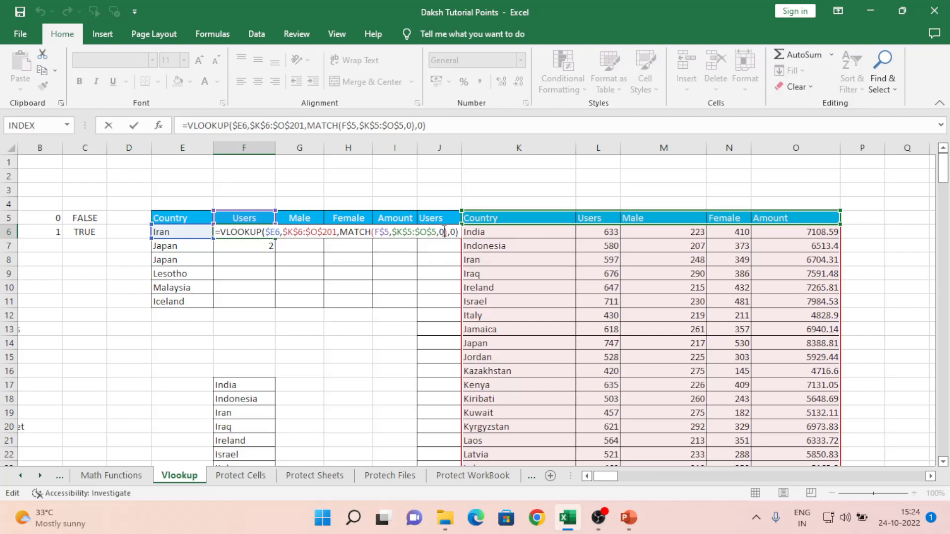
key(Return)
key(Up)
key(ctrl+c)
key(Right)
key(ctrl+v)
key(Down)
- Review G6's VLOOKUP arguments: the $E6 lookup value, table range and column index
key(Up)
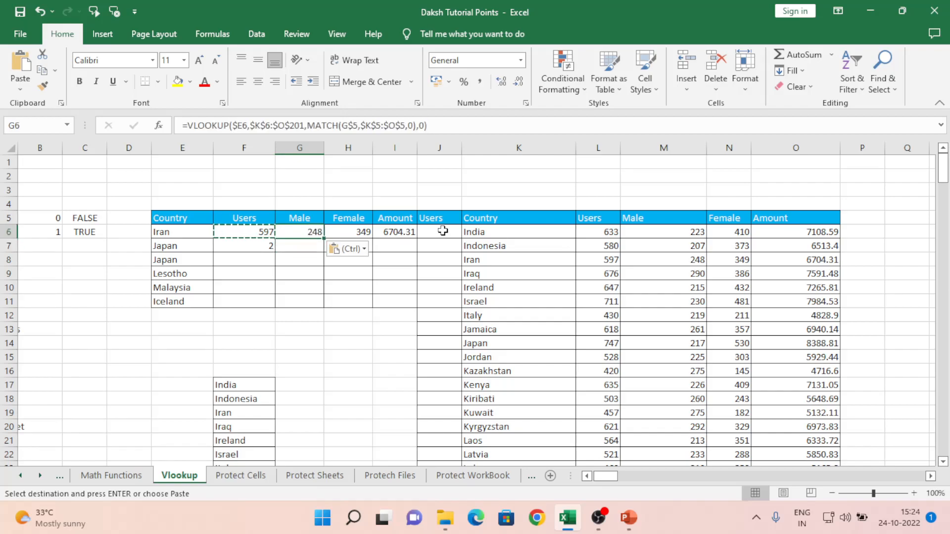
key(Escape)
key(F2)
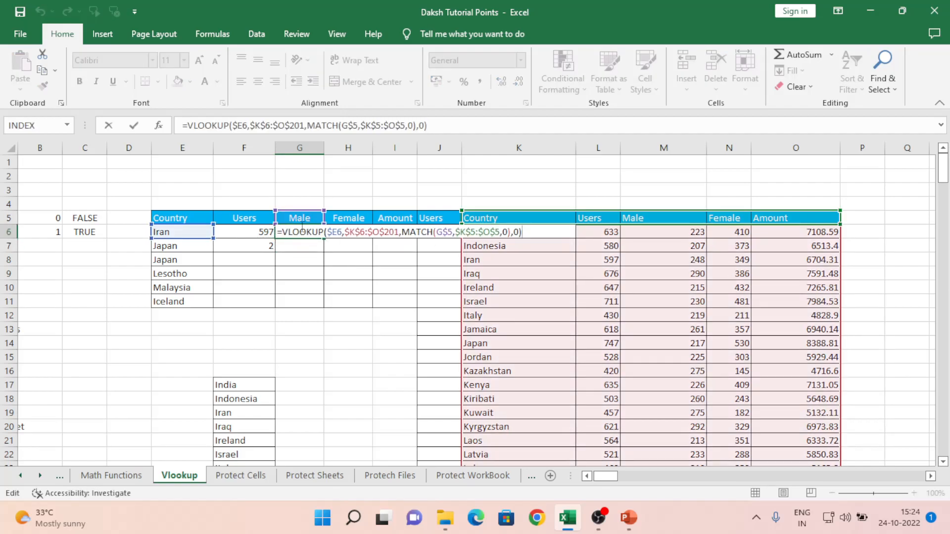
click(338, 234)
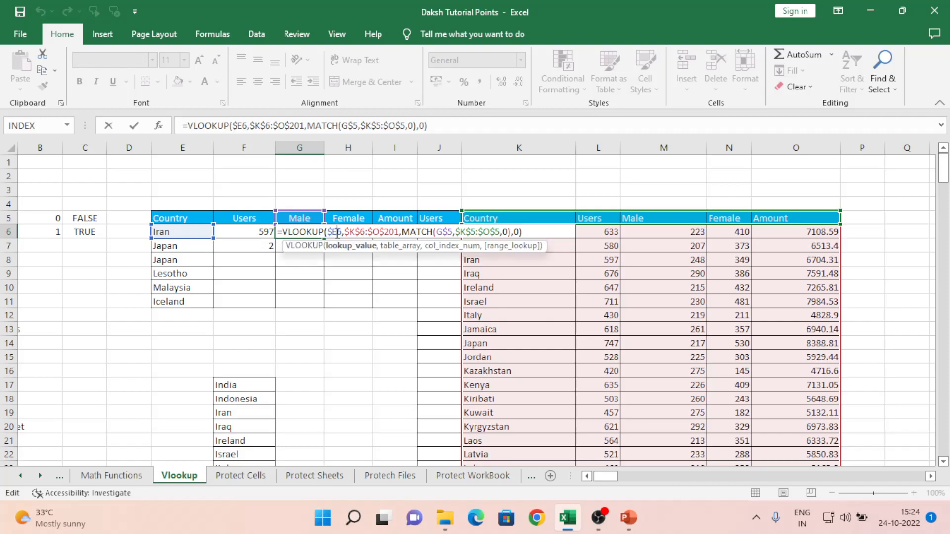
click(369, 232)
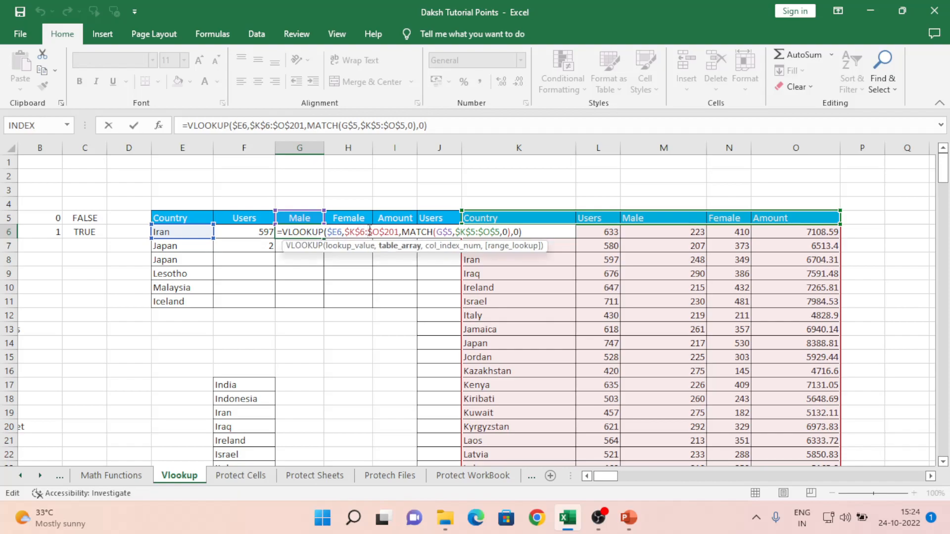
click(418, 232)
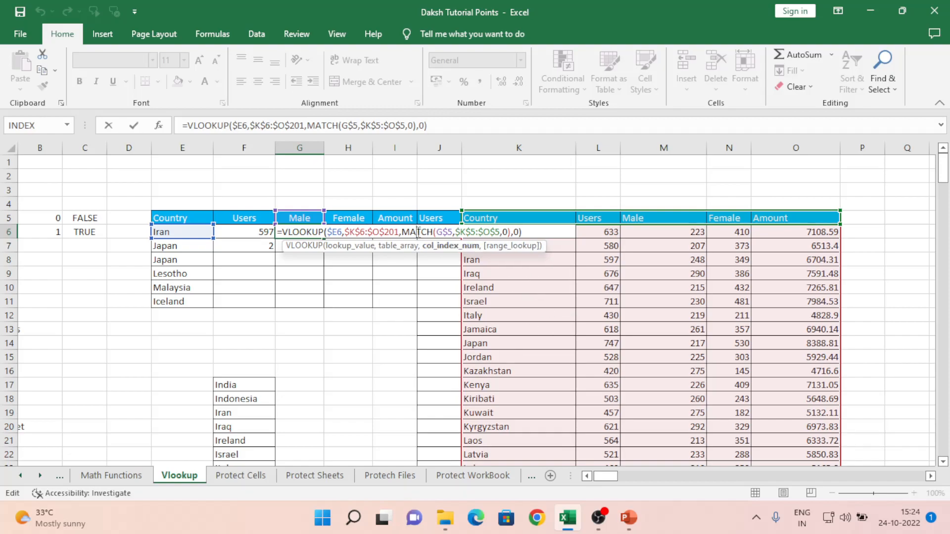
- Walk through G6's MATCH arguments (G5 header, $K$5:$O$5, exact match 0) and commit it
click(449, 231)
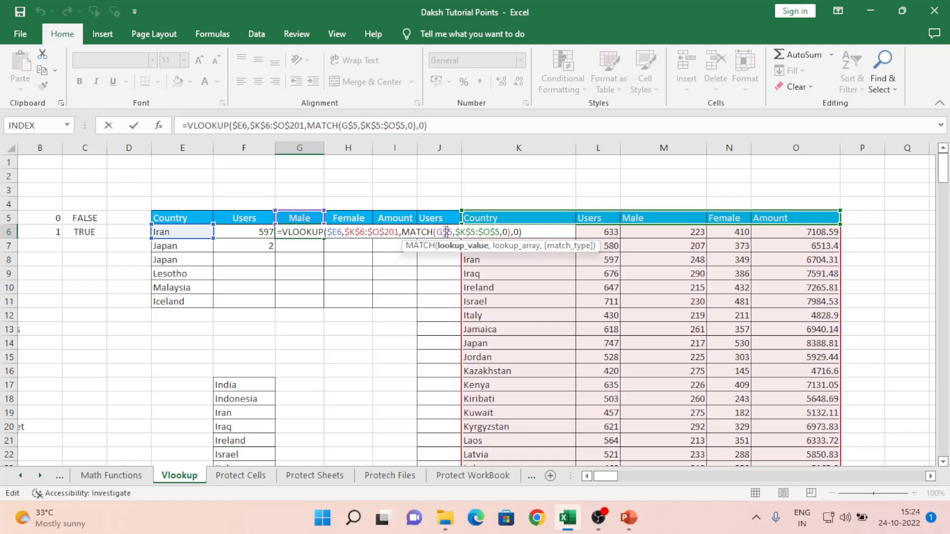
click(470, 232)
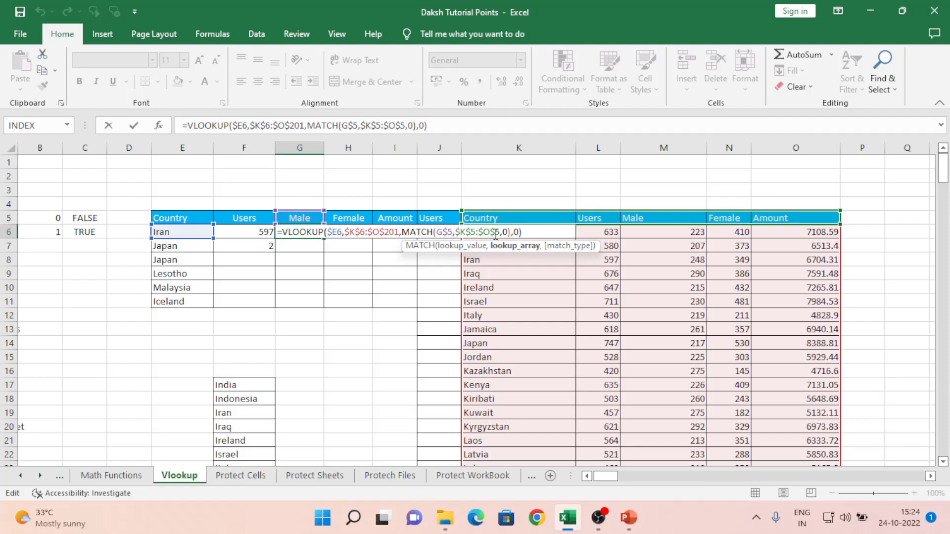
click(444, 232)
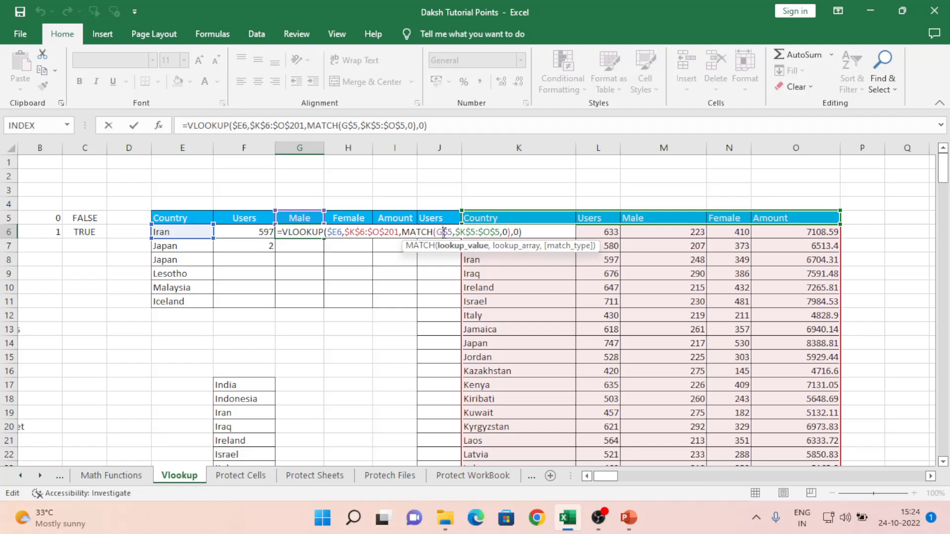
click(477, 231)
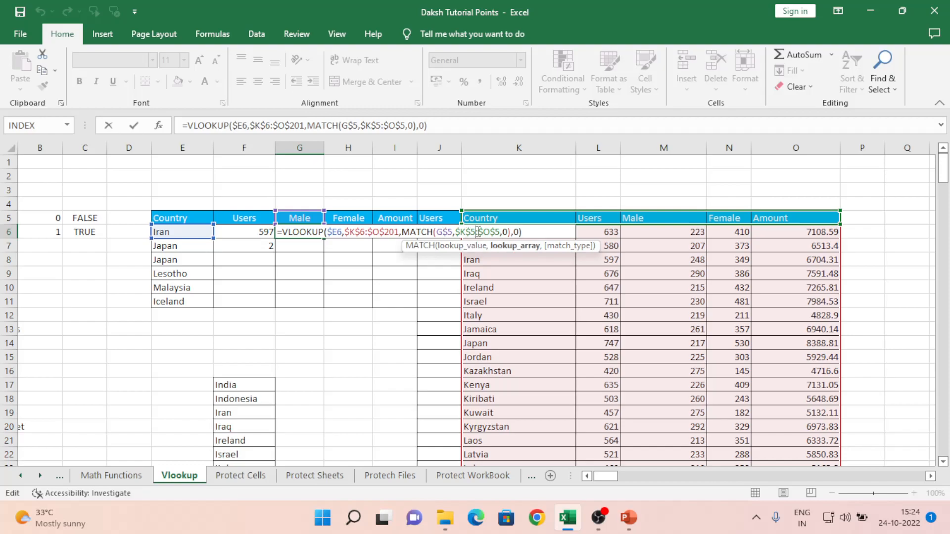
click(506, 232)
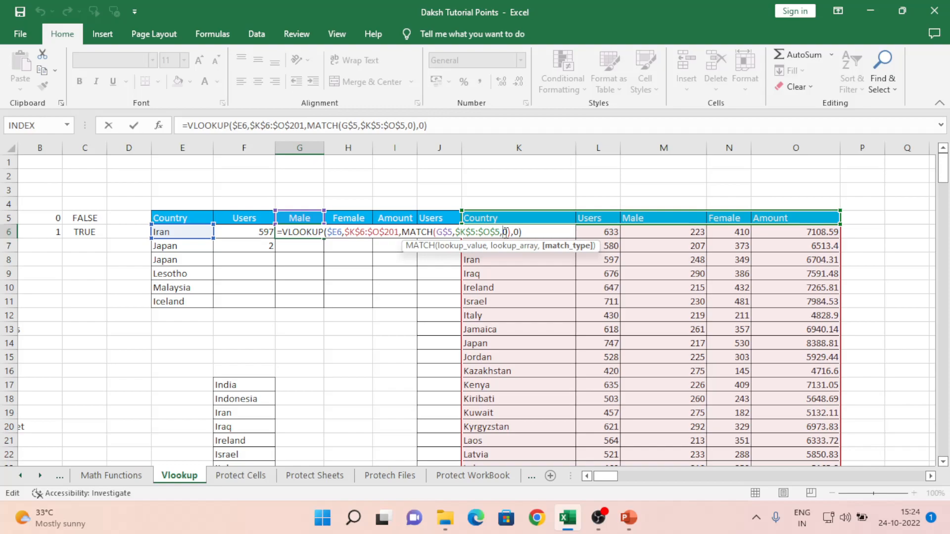
key(Return)
key(Up)
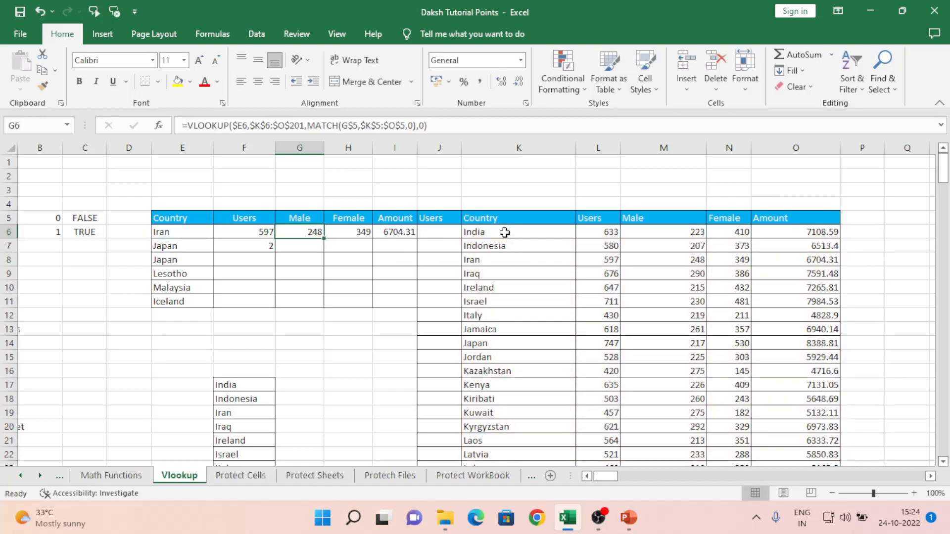
key(Right)
key(F2)
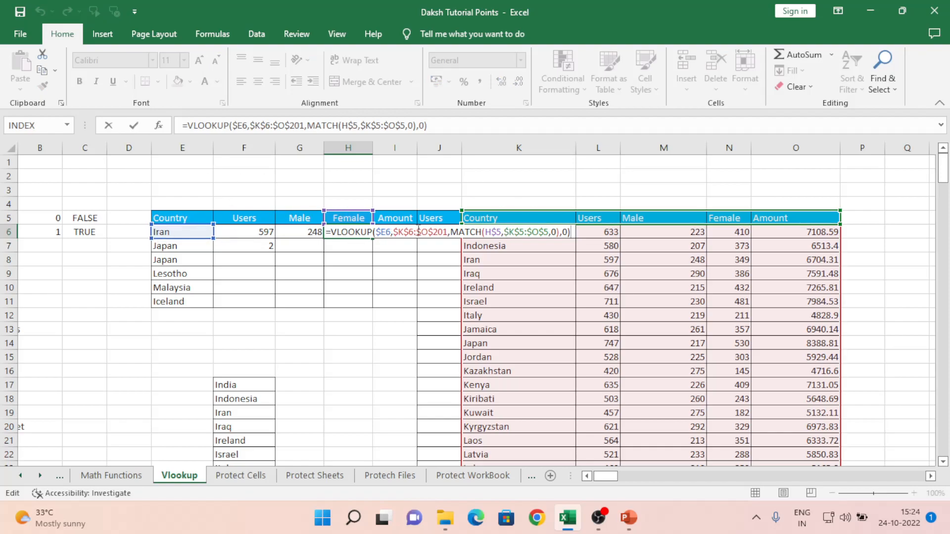
- Check H6's lookup arguments, including MATCH(H$5,$K$5:$O$5,0), and keep it unchanged
click(418, 231)
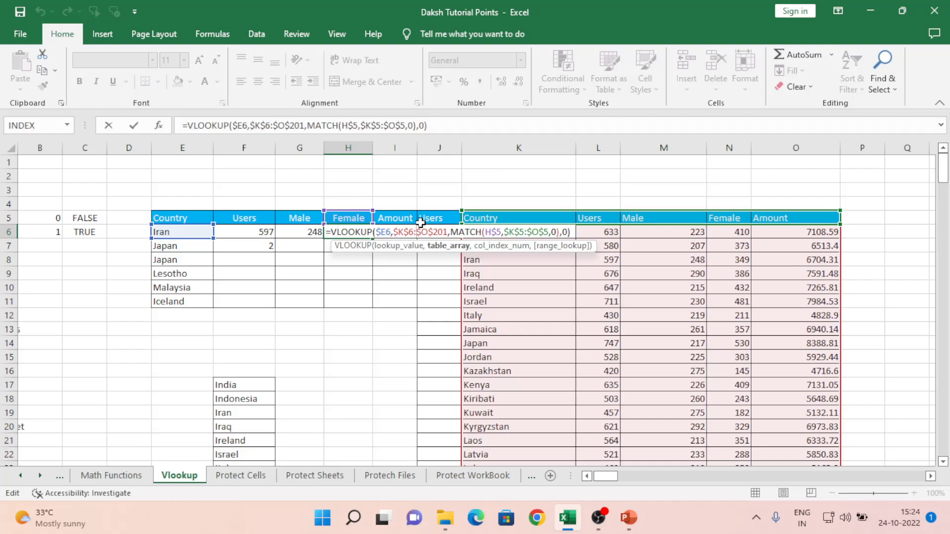
click(497, 231)
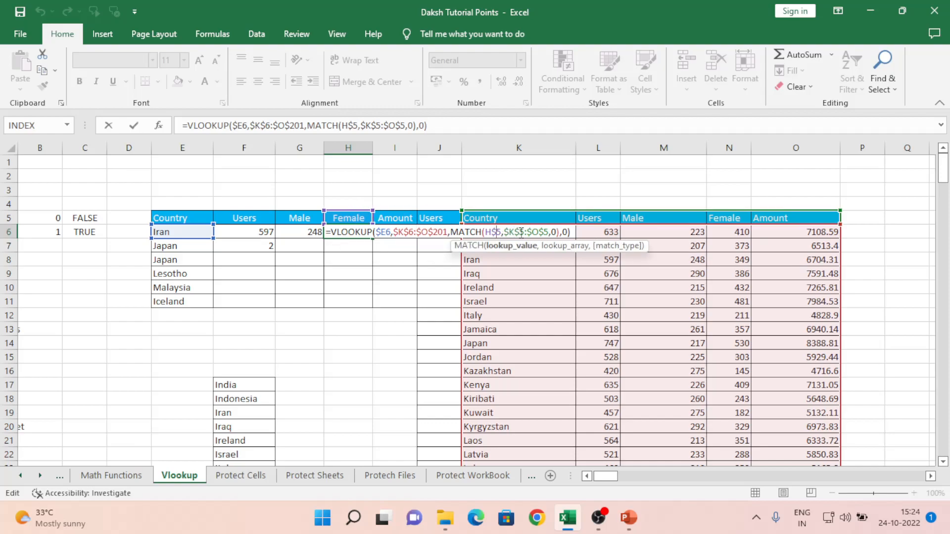
click(521, 232)
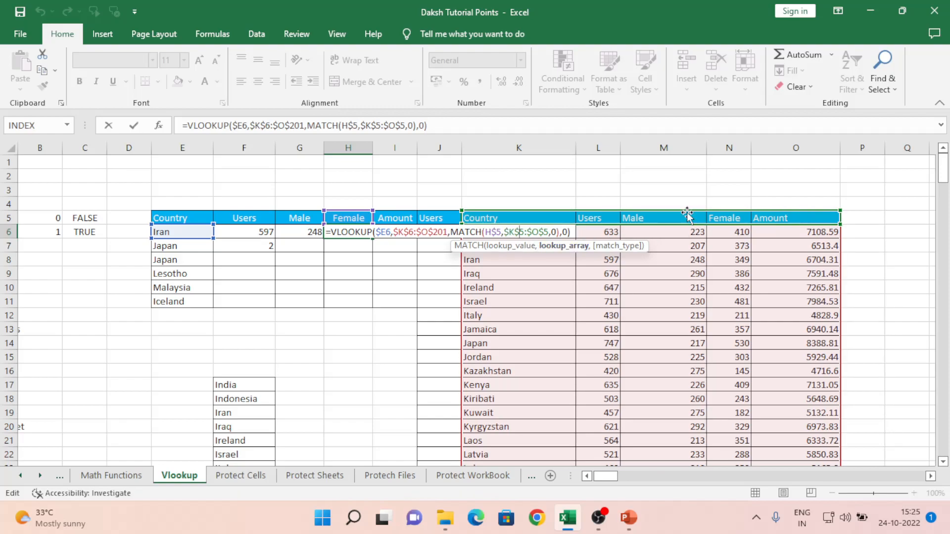
click(553, 232)
key(Return)
- Copy F6's Users lookup formula and begin selecting the rows below
key(Up)
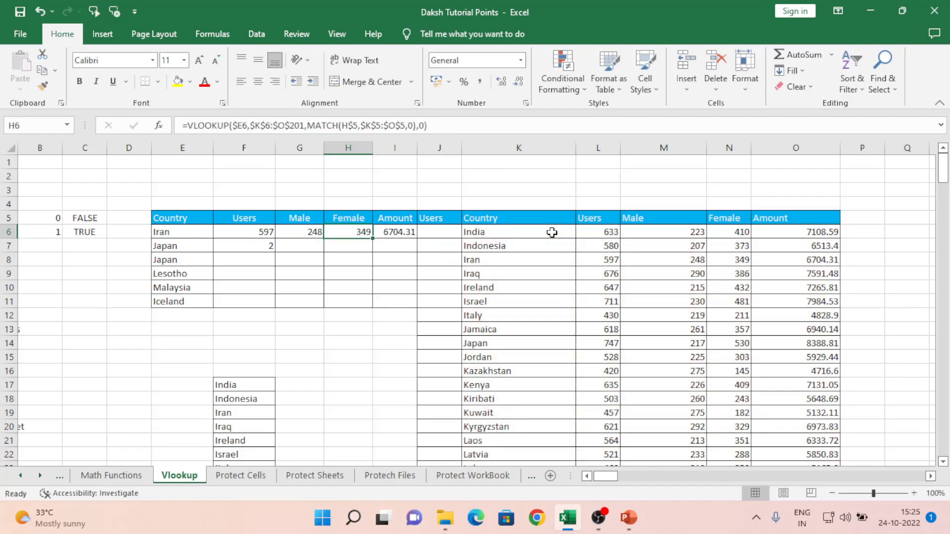
key(Left)
key(Left)
key(ctrl+c)
key(shift+Down)
key(shift+Down)
key(shift+Down)
key(shift+Down)
key(shift+Down)
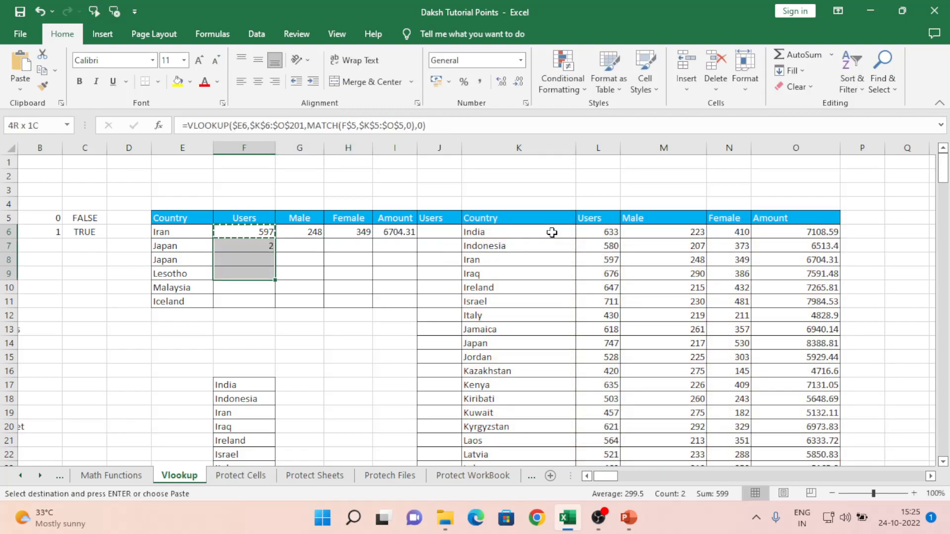
- Paste the lookup formula across F6:I11 and check the Users to Amount results for all six countries
key(shift+Right)
key(shift+Right)
key(shift+Right)
key(ctrl+v)
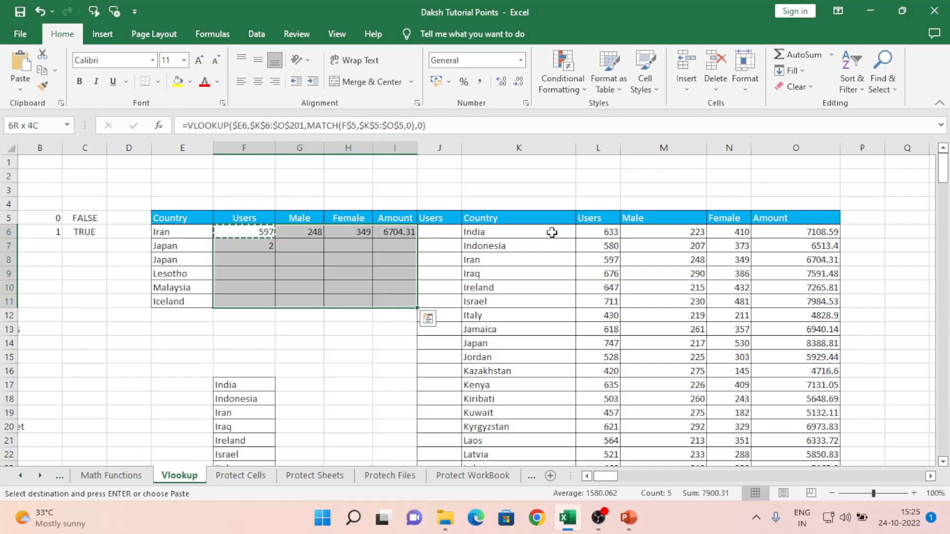
key(Escape)
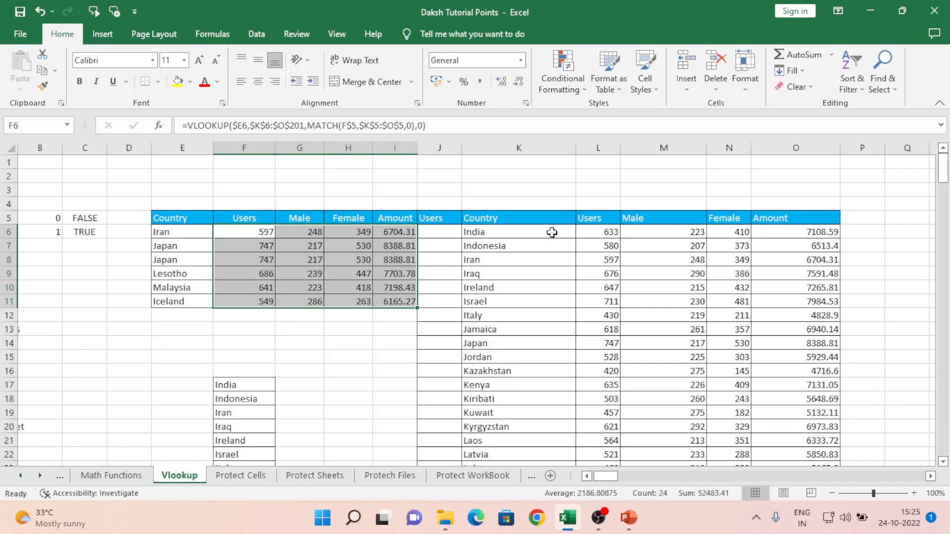
key(shift+Left)
key(shift+Left)
key(shift+Left)
key(shift+Up)
key(shift+Up)
key(shift+Up)
key(shift+Up)
key(shift+Up)
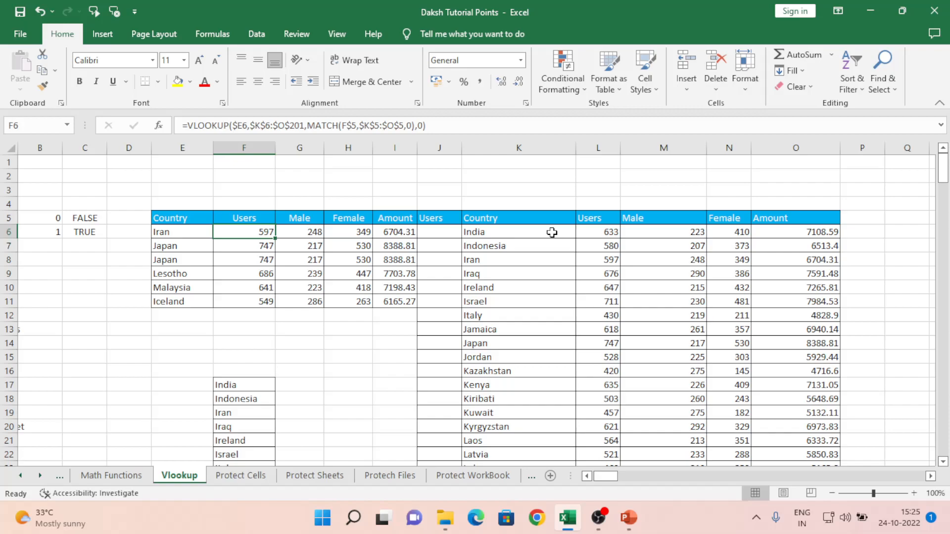
key(Down)
key(Down)
key(Down)
key(Down)
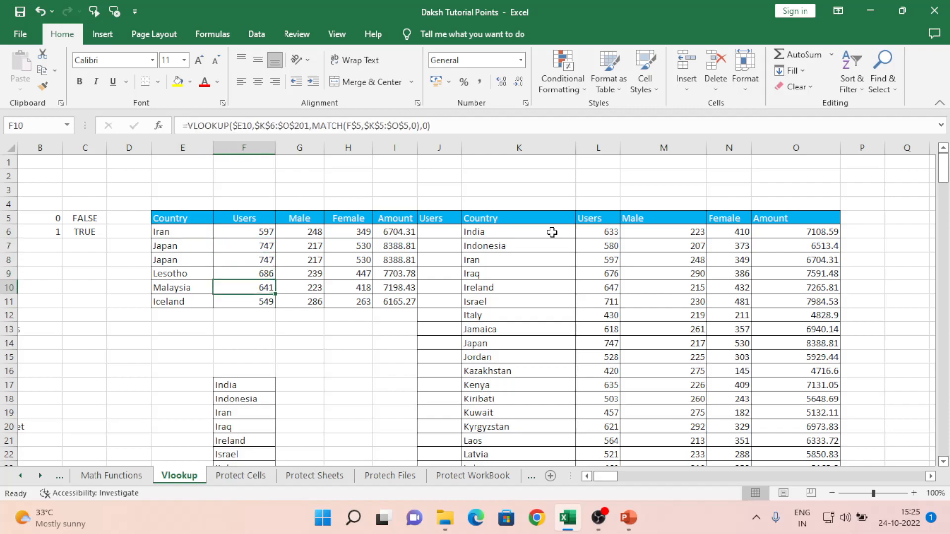
key(Left)
key(Left)
key(Left)
key(Left)
key(Left)
key(Right)
key(Right)
key(Right)
key(Down)
key(Down)
key(Up)
key(Right)
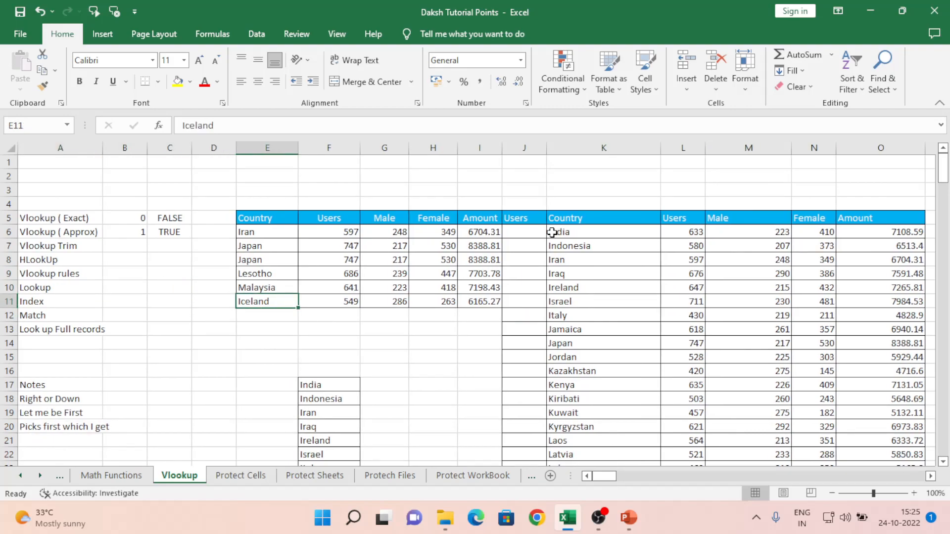
- Copy Kazakhstan from the source list into E12 as a new table row
key(Right)
key(Right)
key(Right)
key(Right)
key(Right)
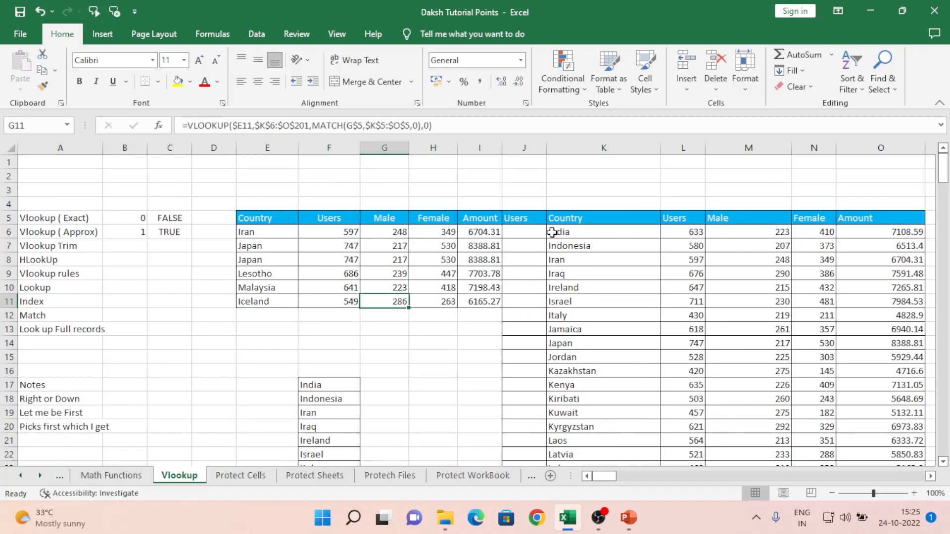
key(Down)
key(Down)
key(Down)
key(Down)
key(Down)
key(Right)
key(ctrl+c)
key(Left)
key(Left)
key(Left)
key(Left)
key(Left)
key(Left)
key(Up)
key(Up)
key(Up)
key(Up)
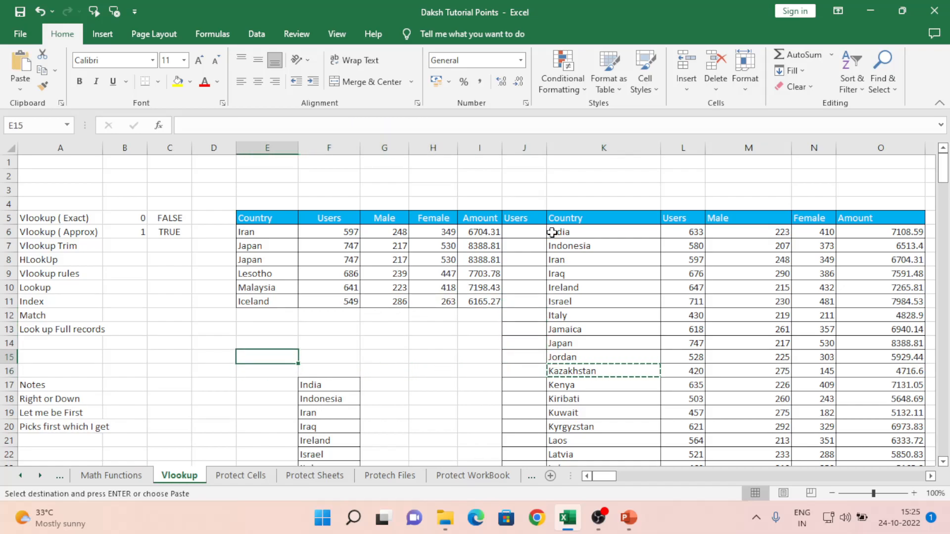
key(ctrl+v)
- Fill the lookup formula down into F12:I12, returning 420, 275, 145 and 4716.6
key(Right)
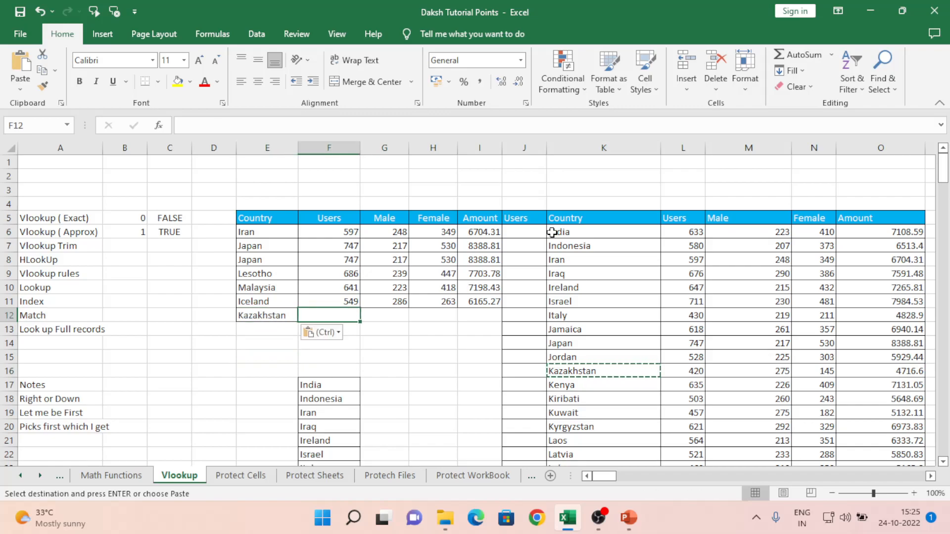
key(shift+Right)
key(shift+Right)
key(shift+Right)
key(ctrl+d)
key(shift+Left)
key(shift+Left)
key(shift+Left)
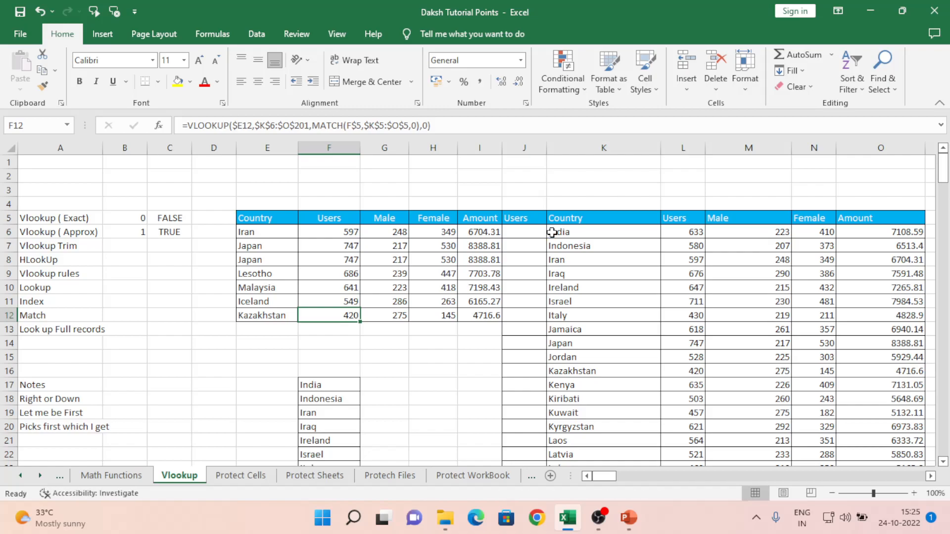
key(Left)
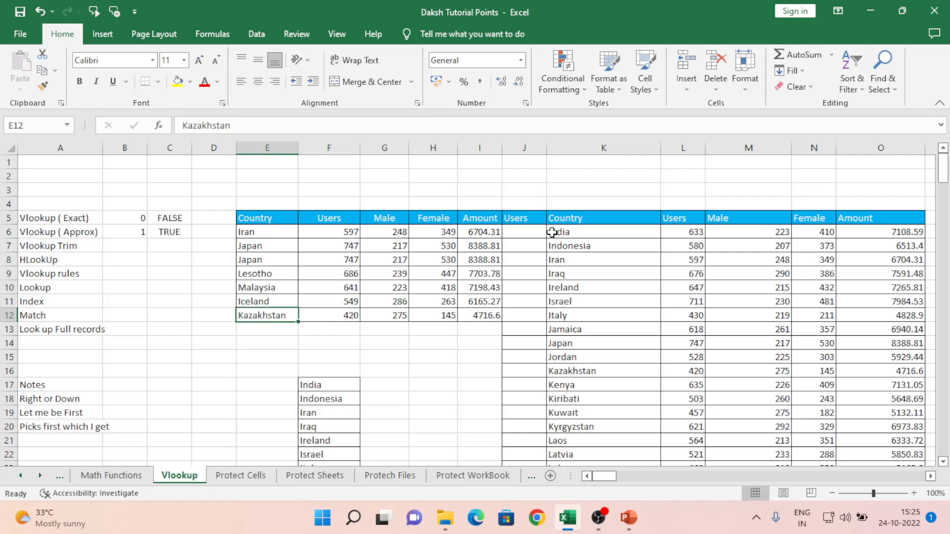
key(Home)
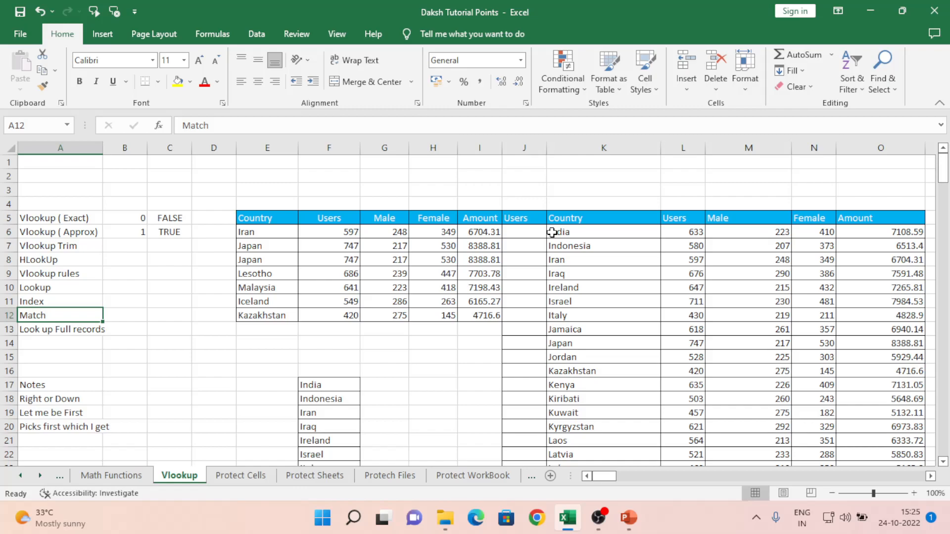
key(ctrl+Up)
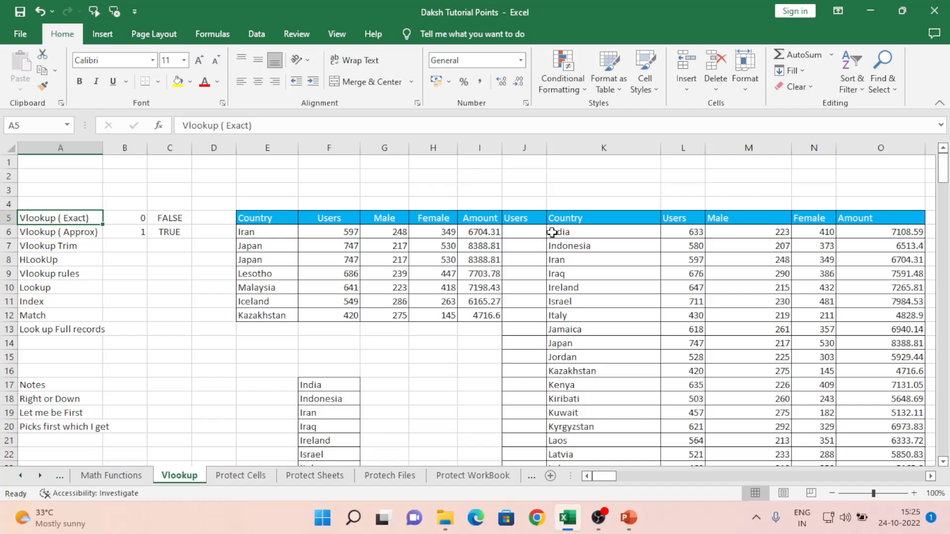